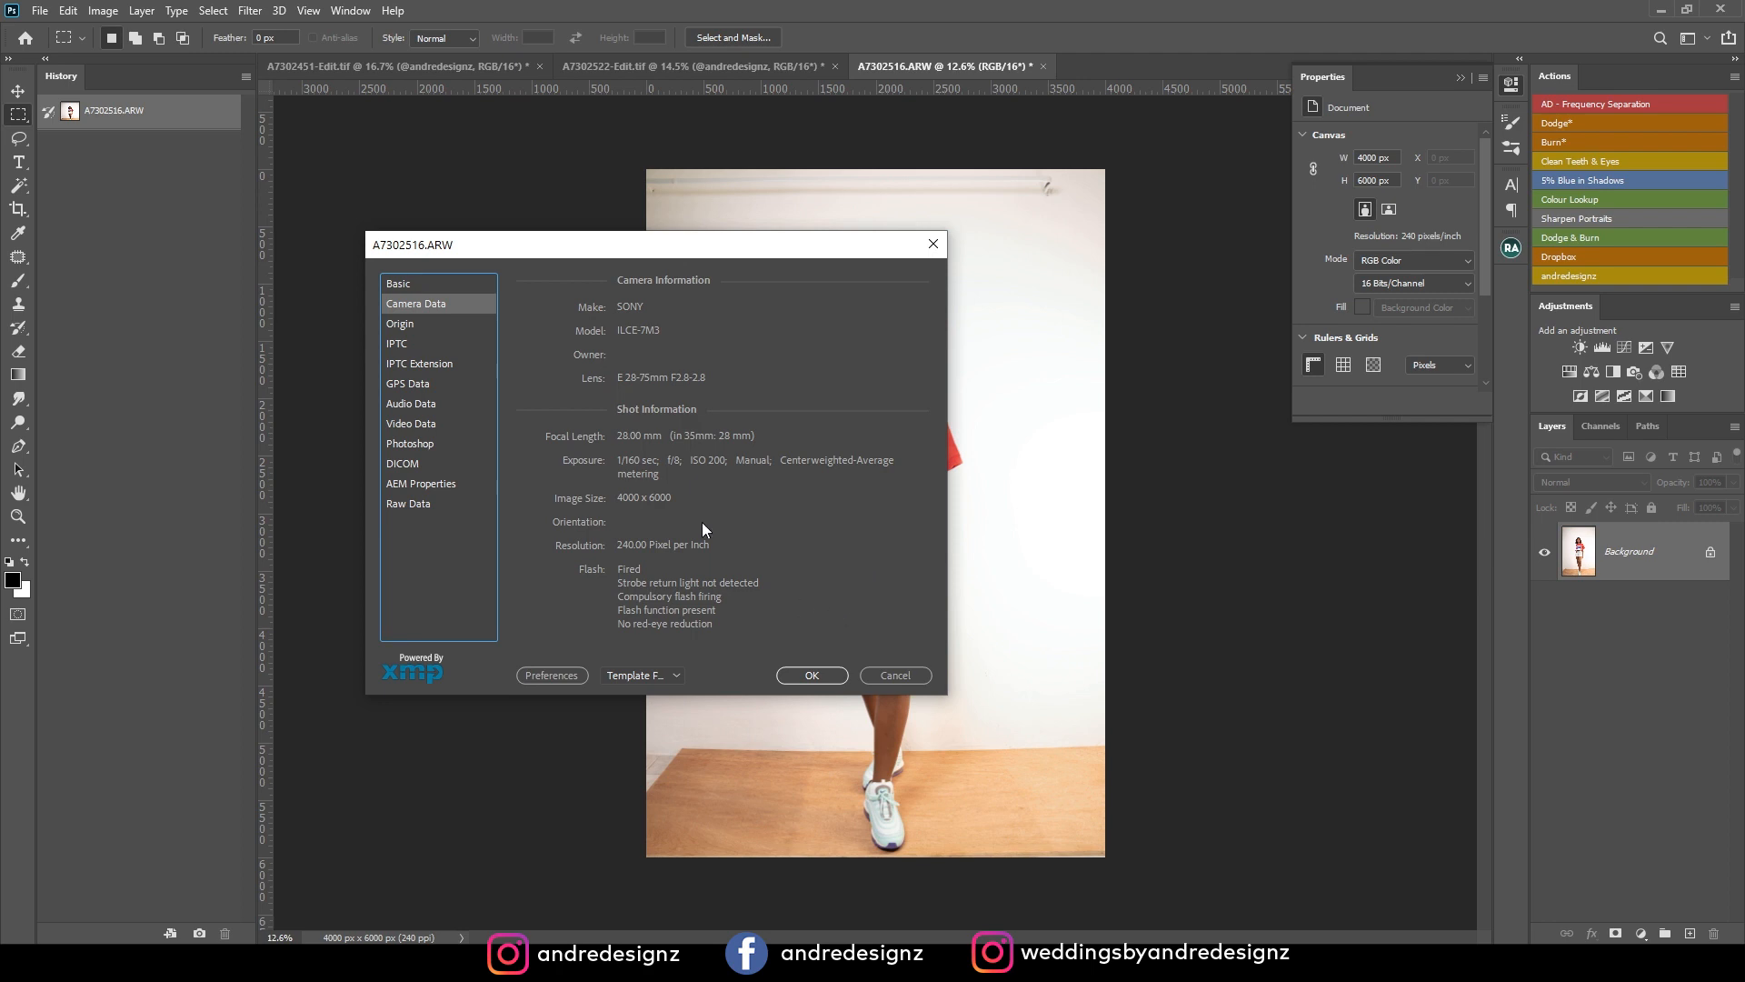
Close the file information and crop the photo to 4:5 (8:10), trimming only the top so both shoes stay in frame.
click(900, 676)
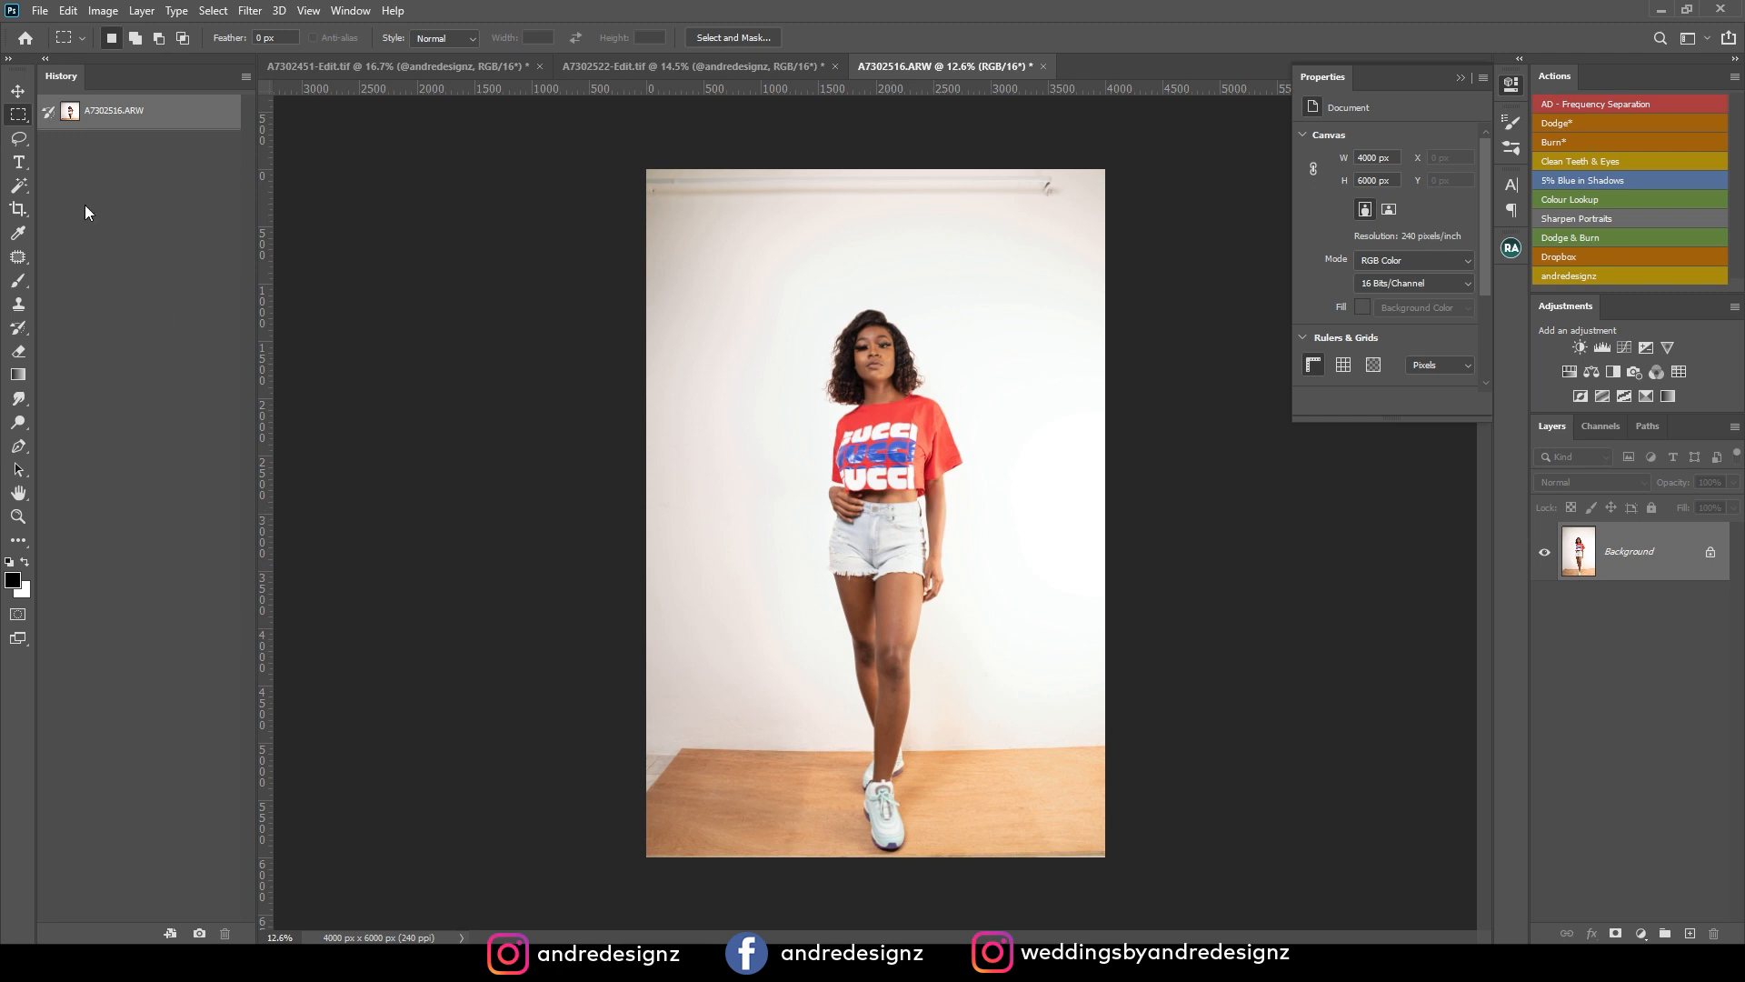
click(17, 210)
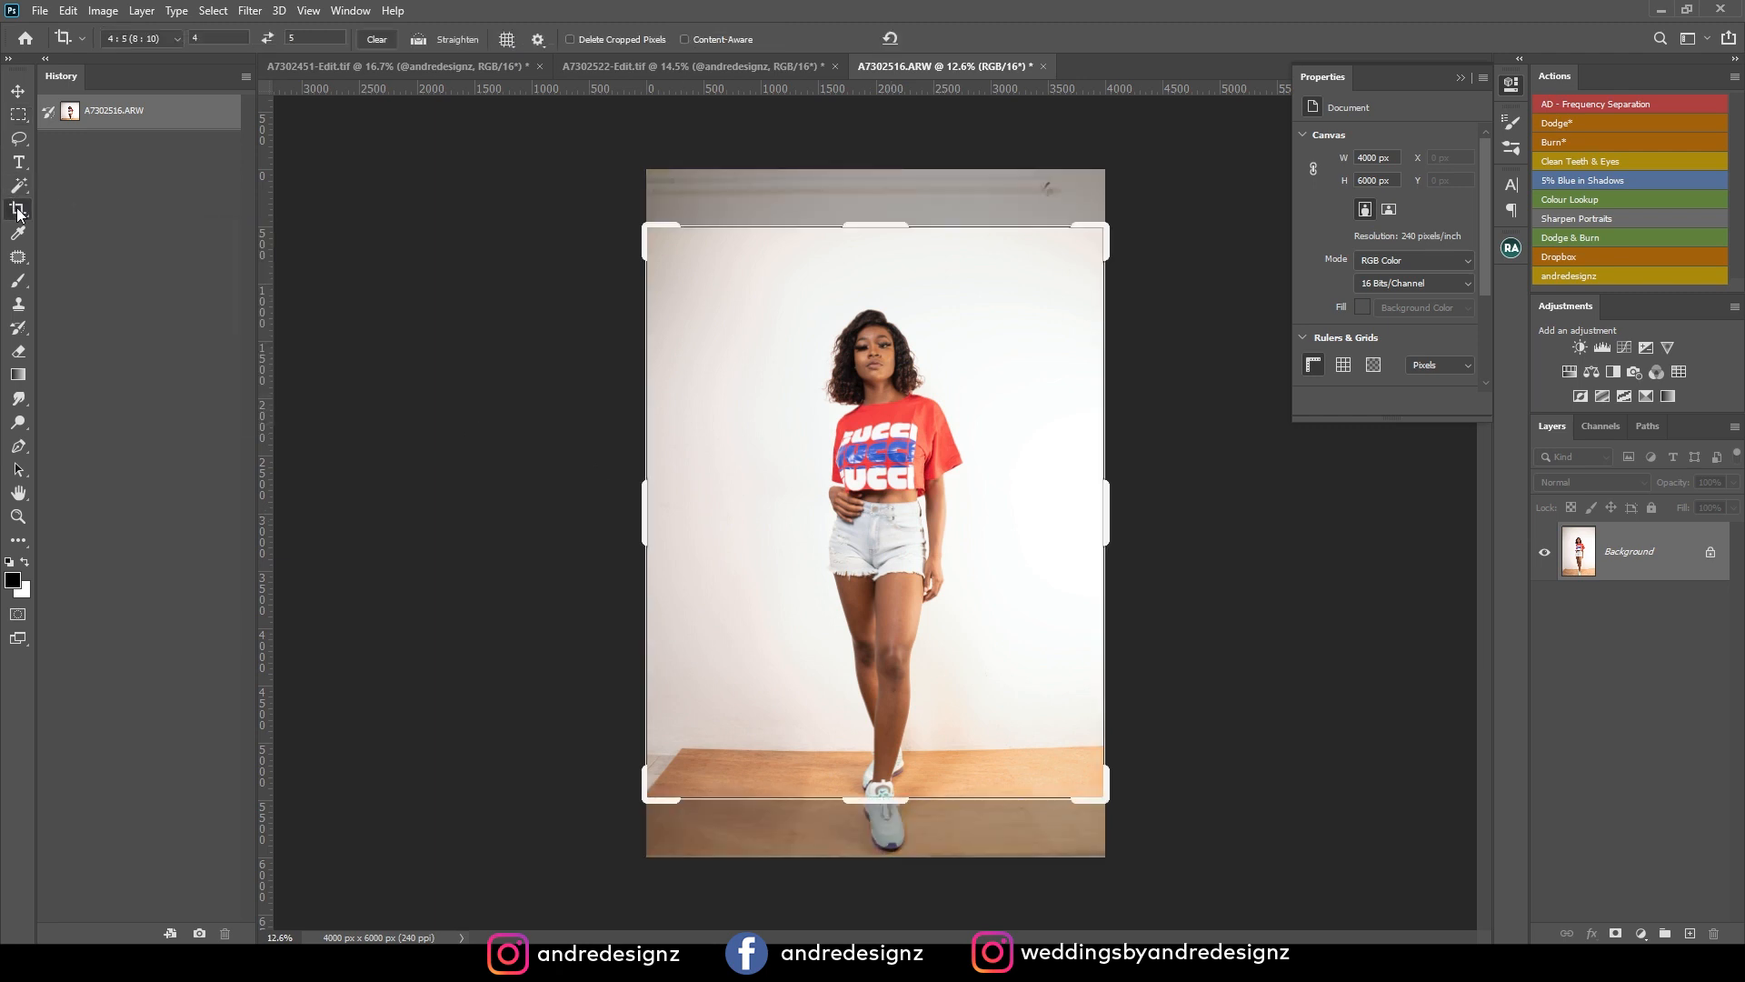
click(171, 41)
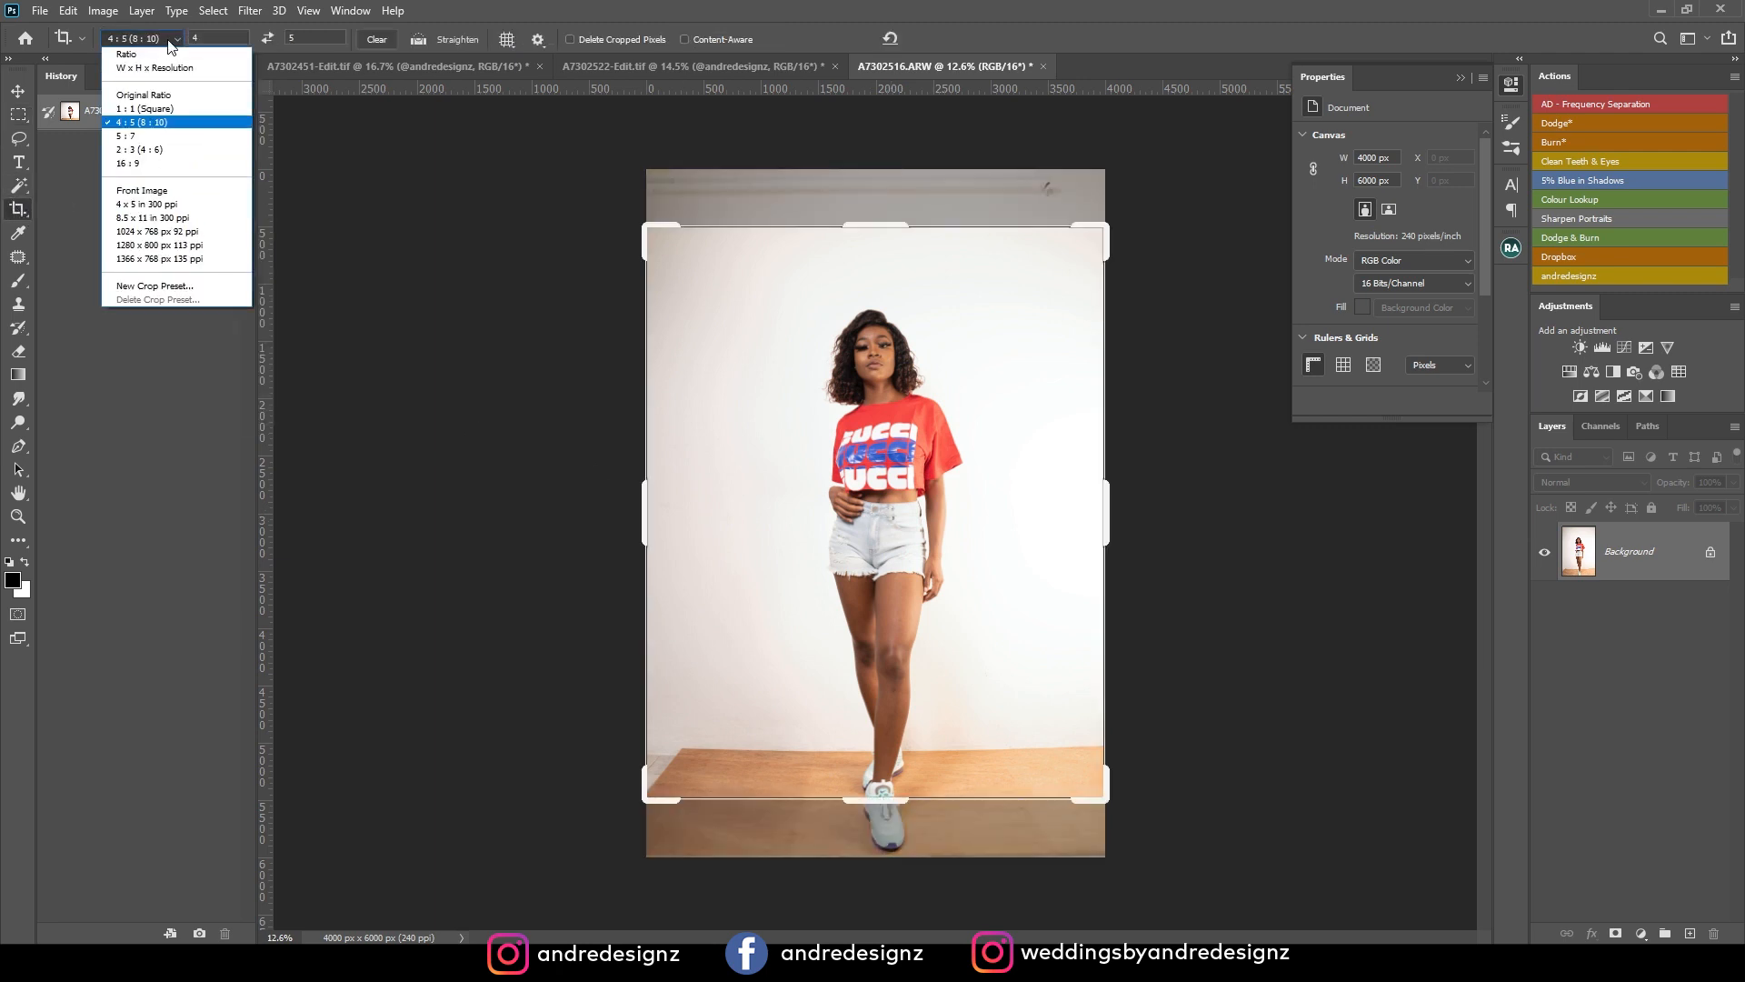
click(162, 124)
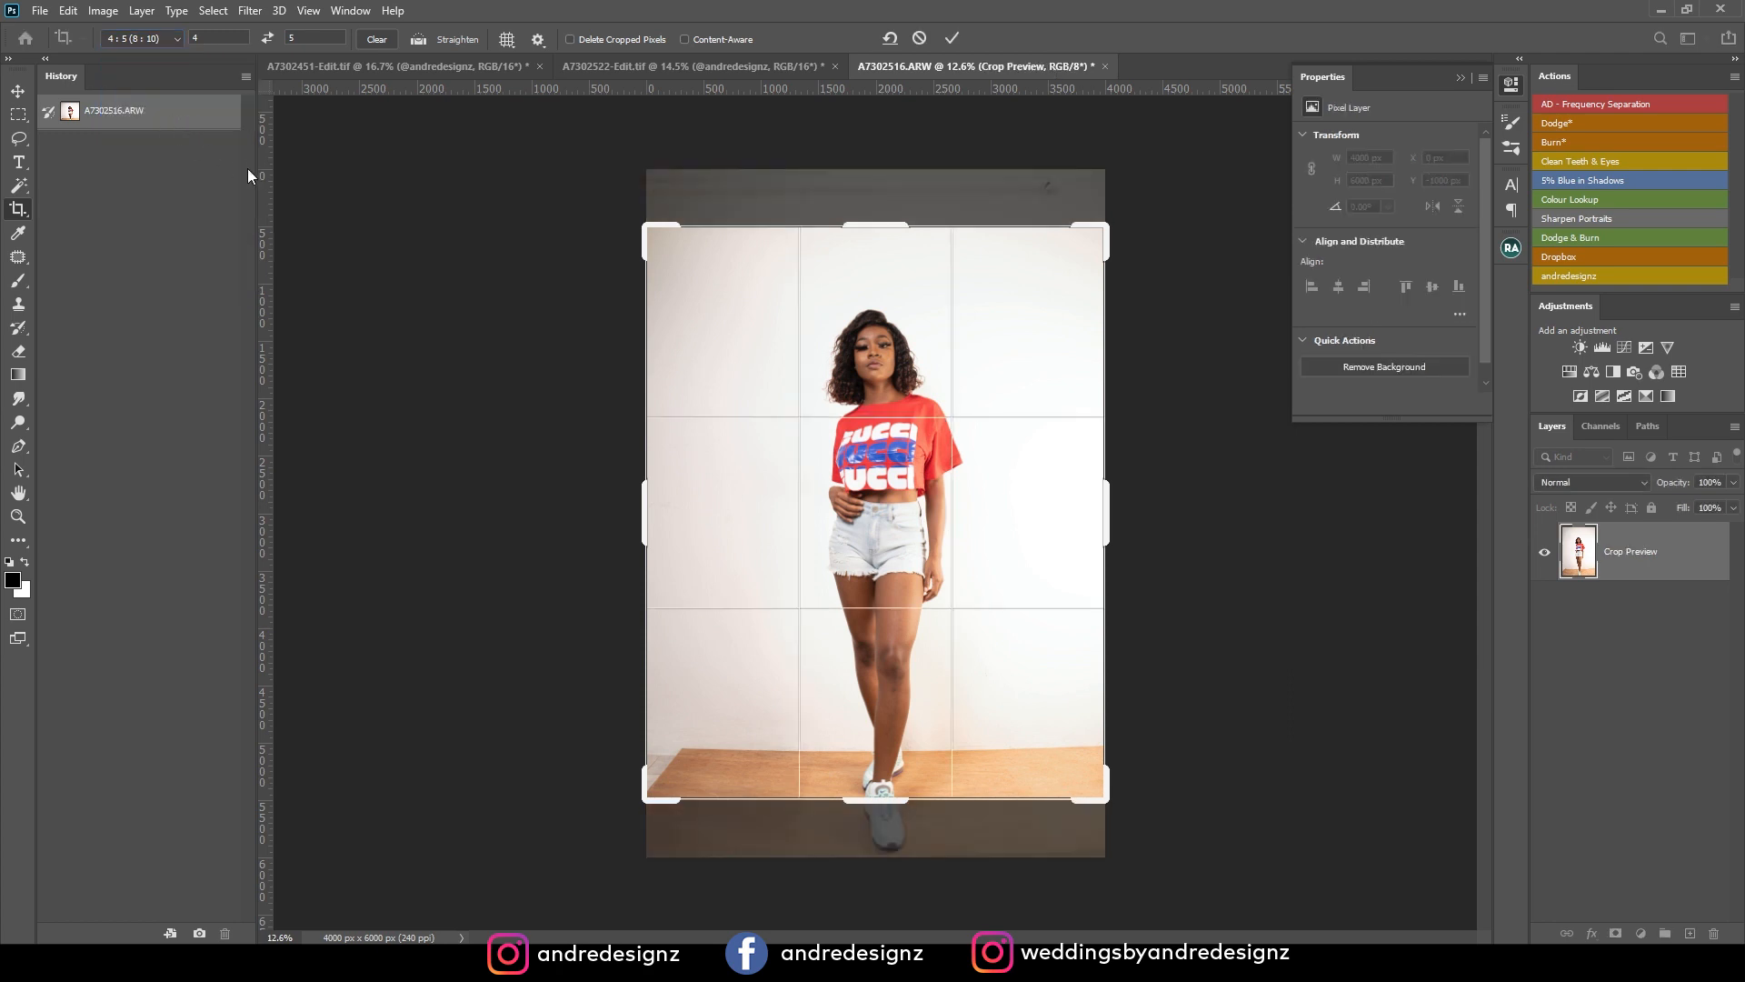
drag(965, 526, 979, 460)
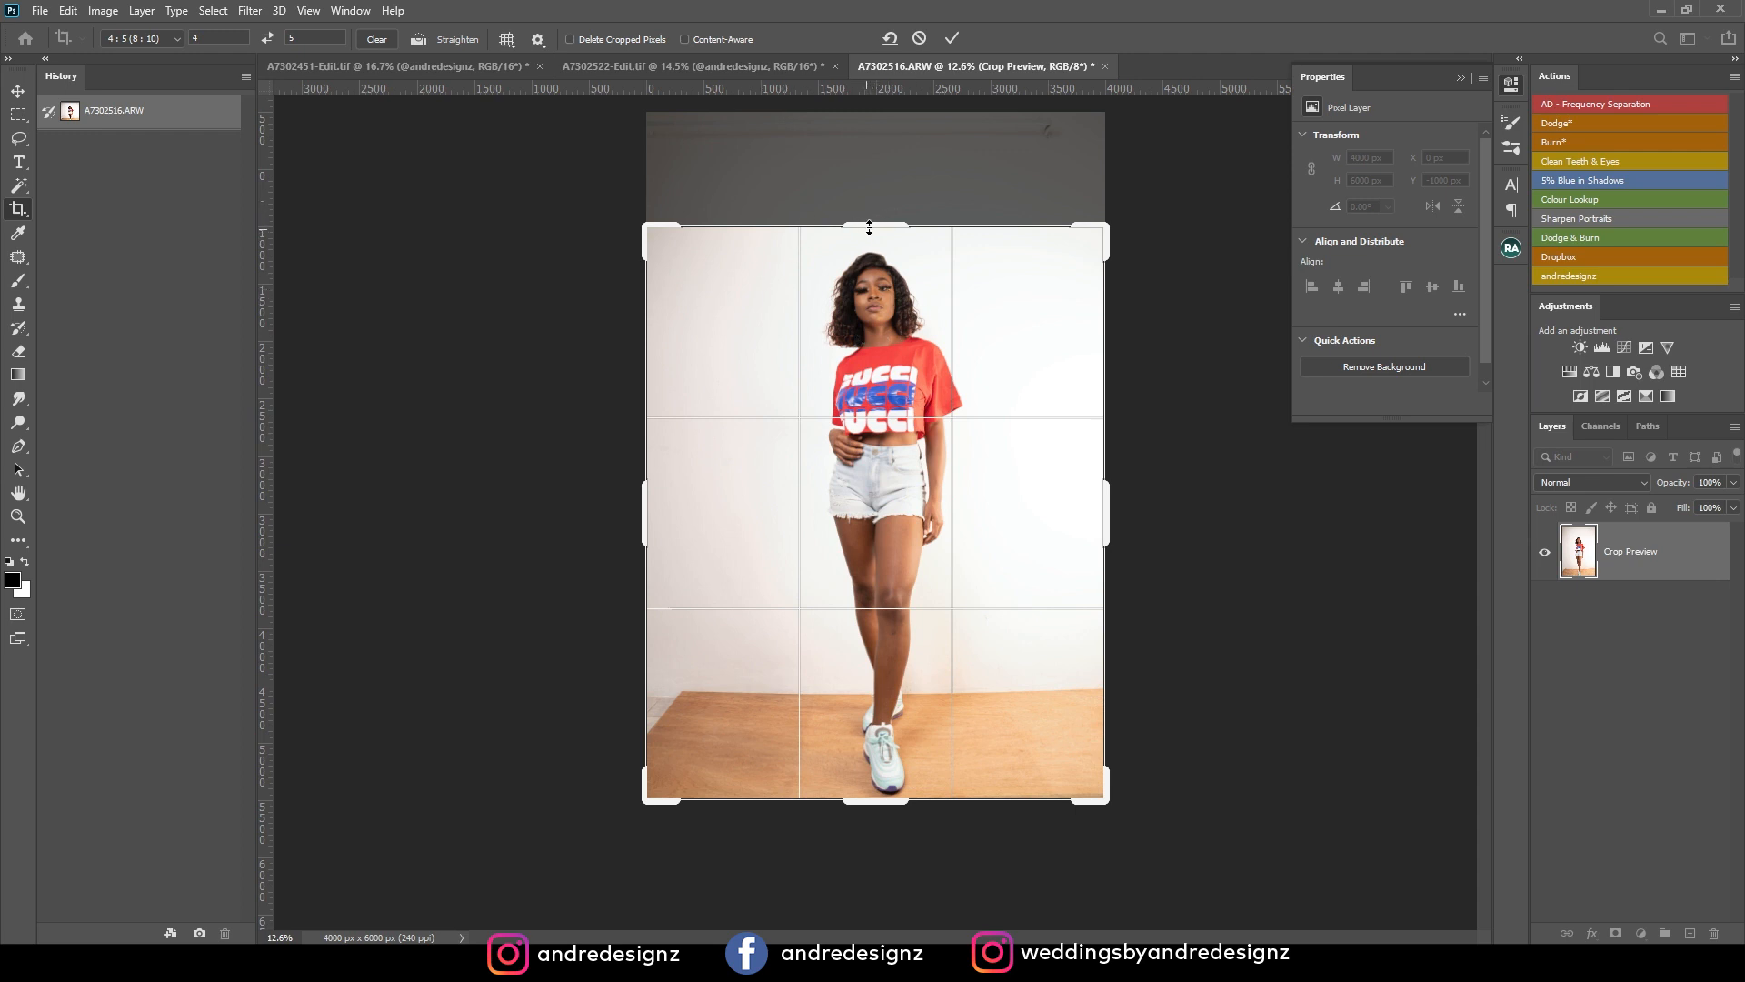
key(Return)
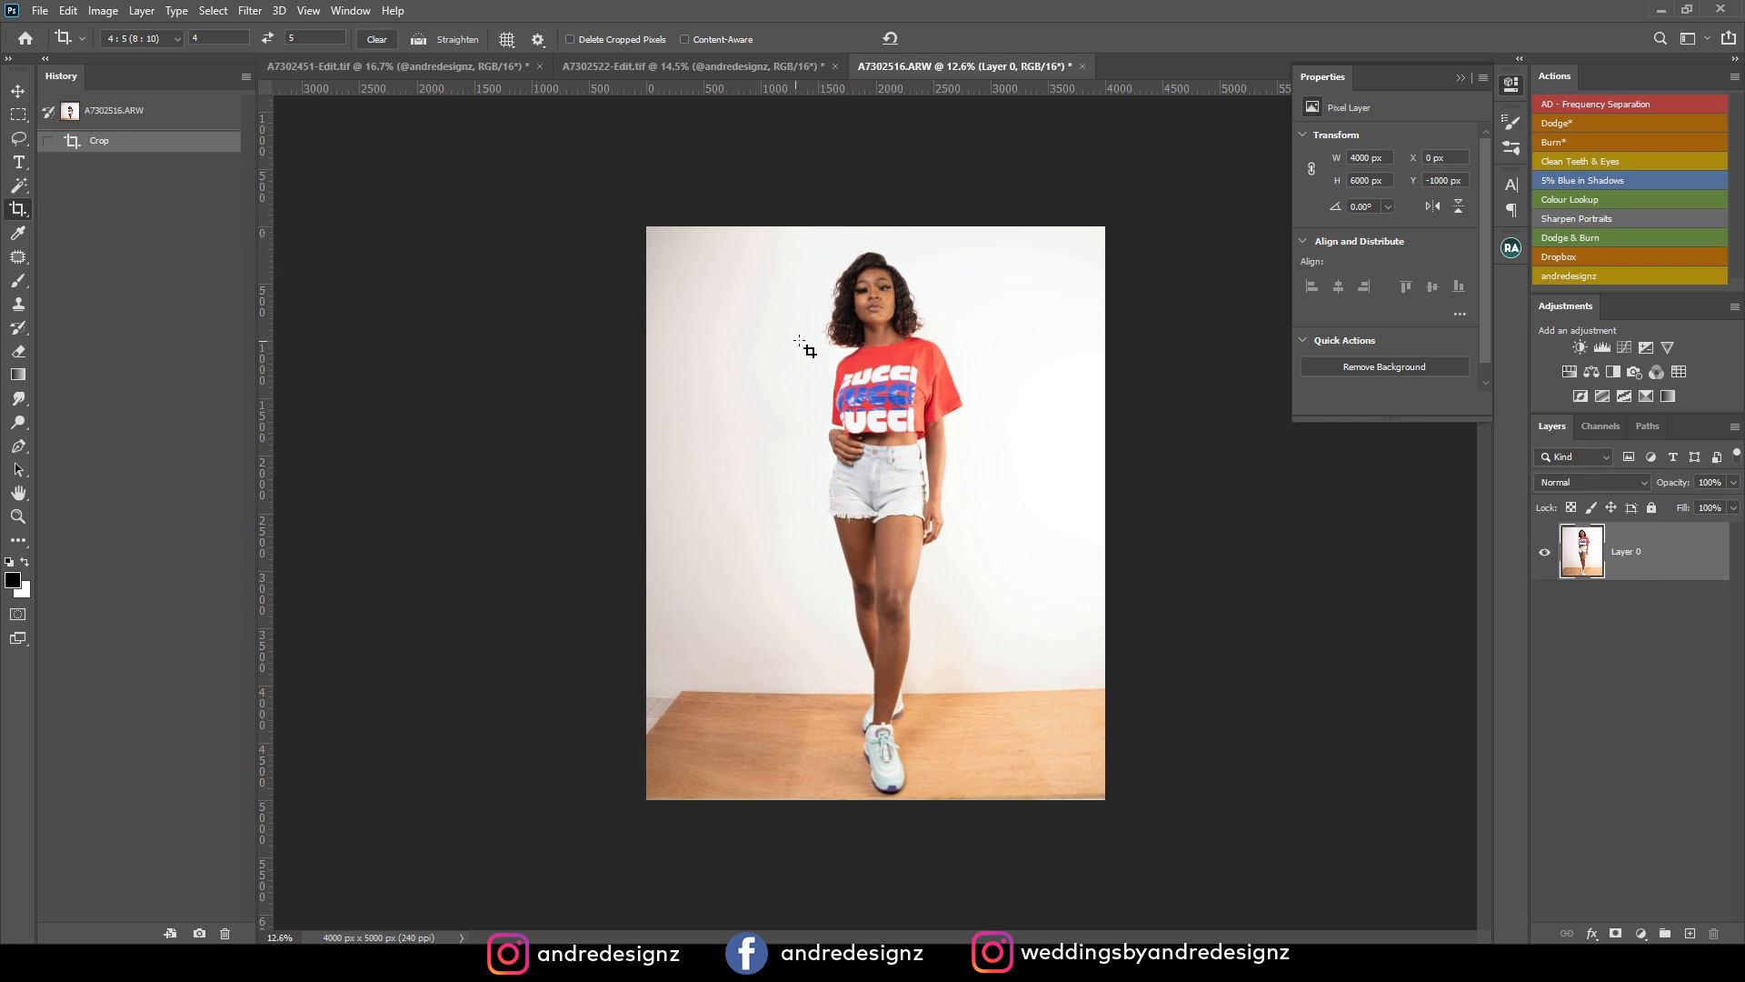
Expand the crop beyond both sides of the photo to about 4342 x 5428 px and flatten it to a background layer.
click(20, 94)
click(18, 208)
mouse_move(878, 221)
mouse_down()
mouse_move(889, 187)
mouse_move(886, 204)
mouse_up()
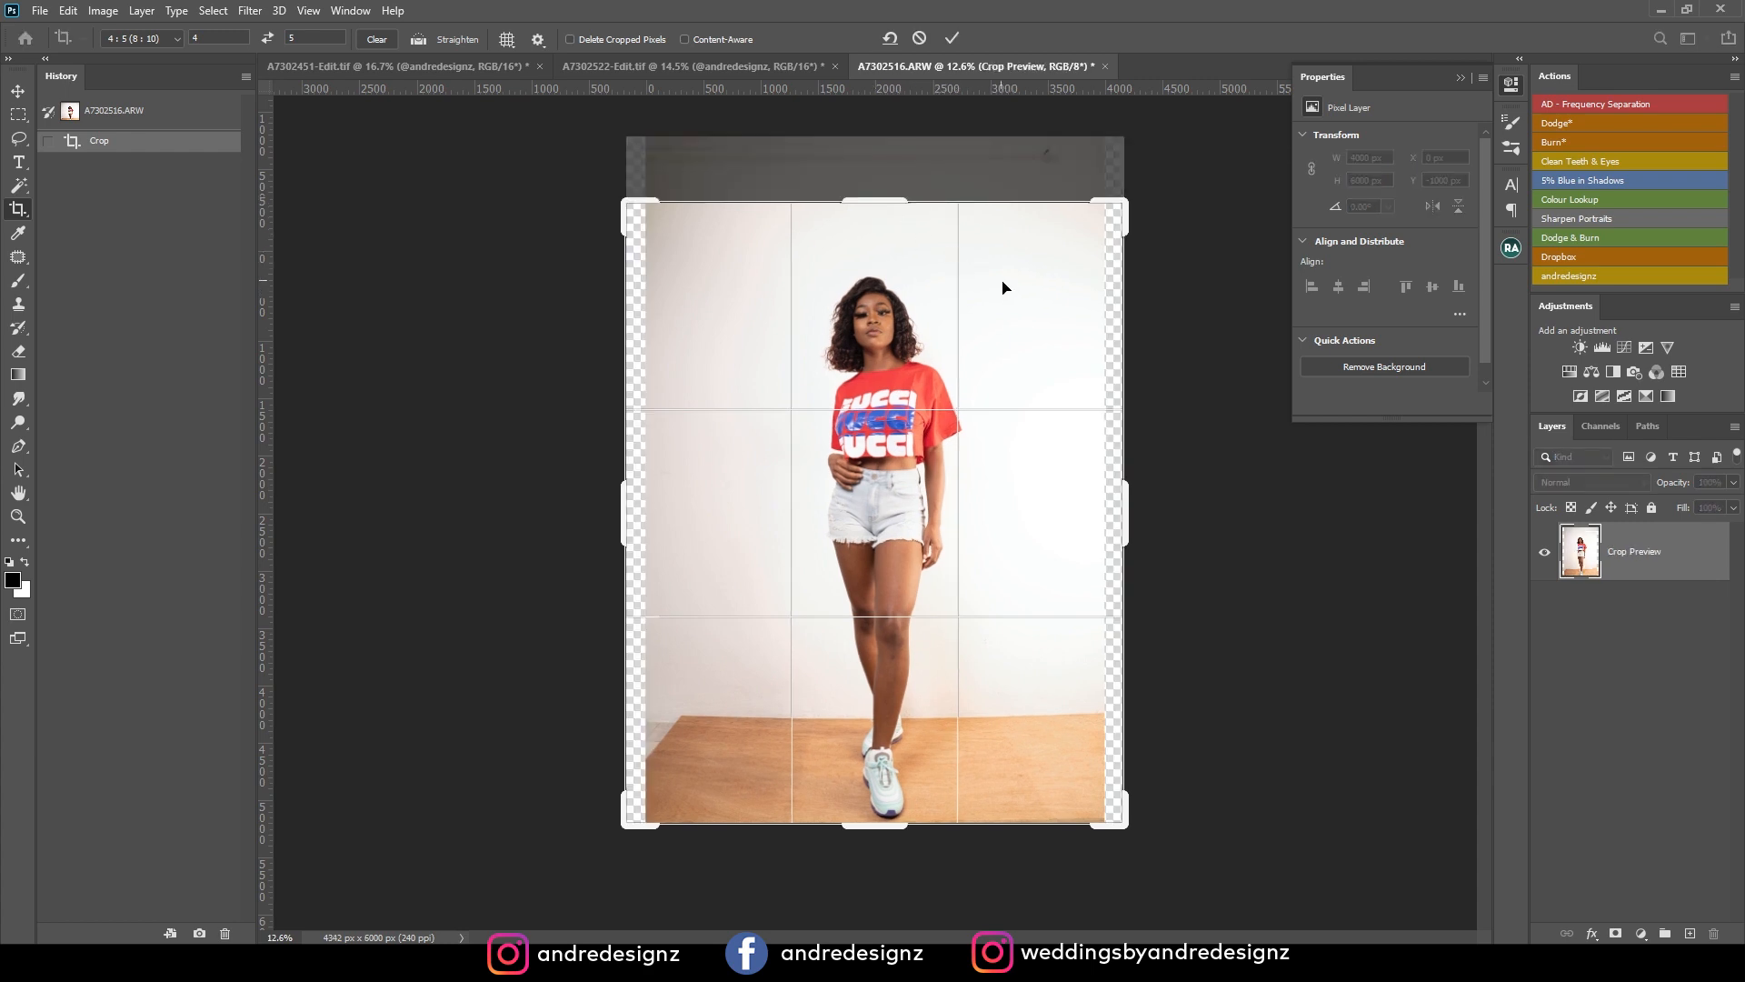
key(Return)
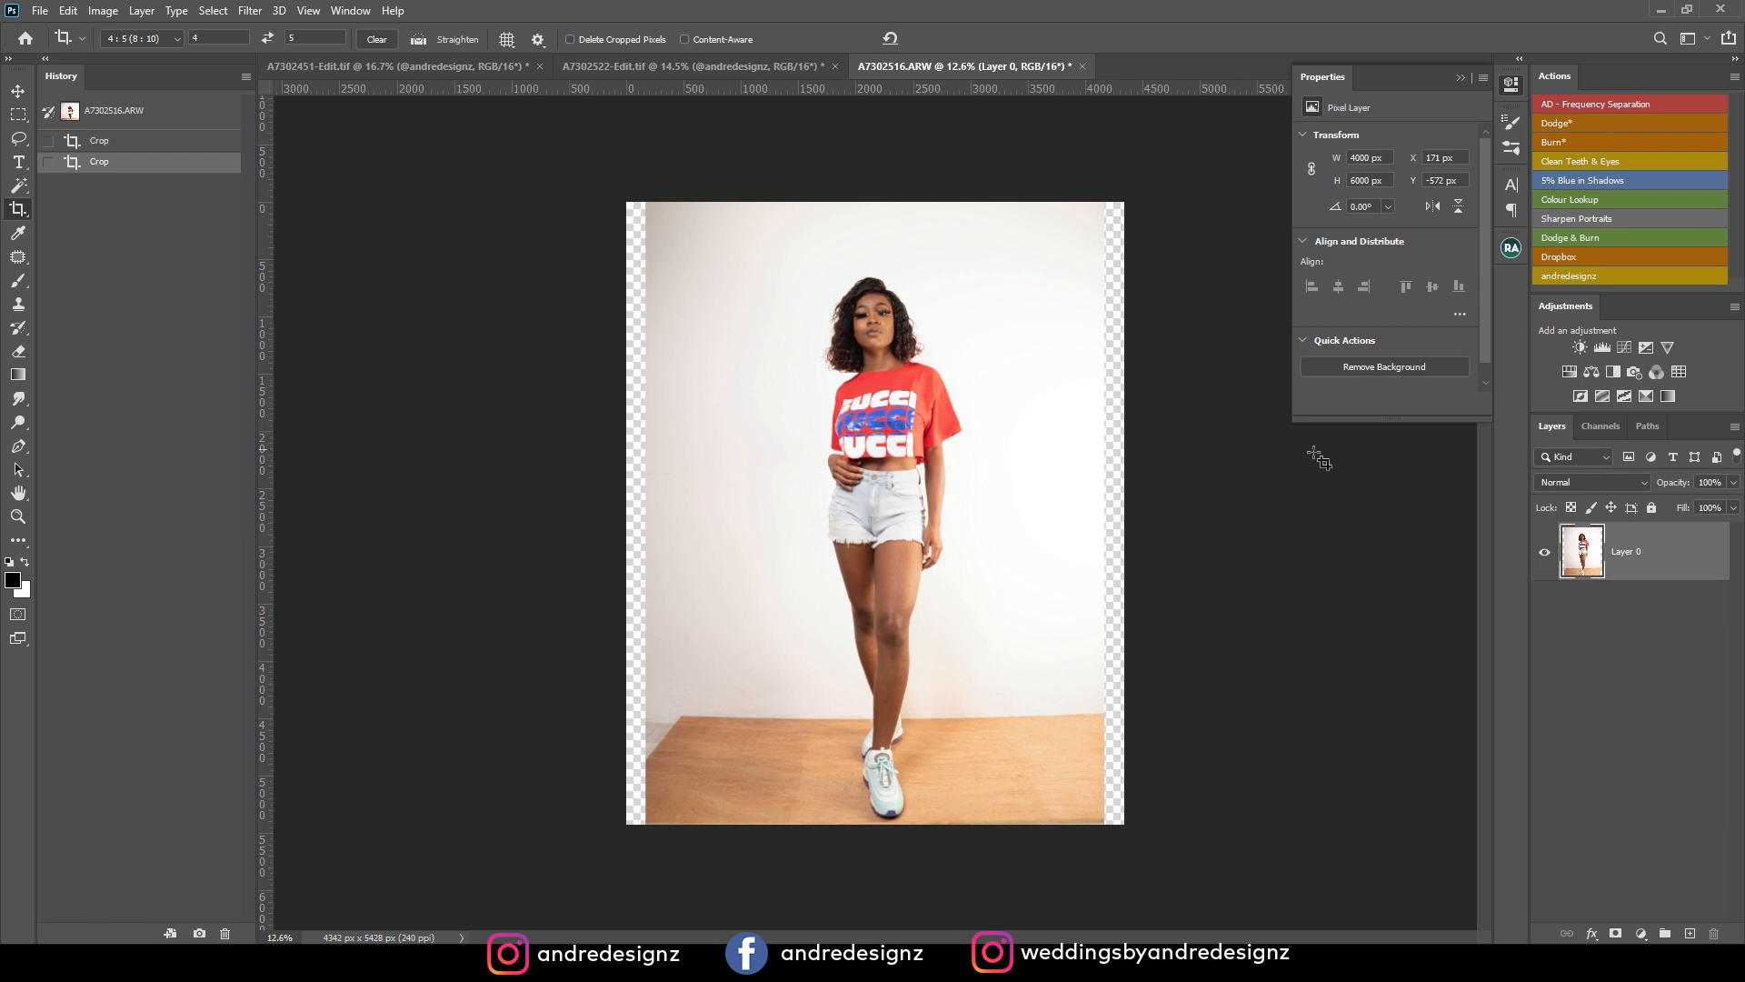
key(ctrl+shift+e)
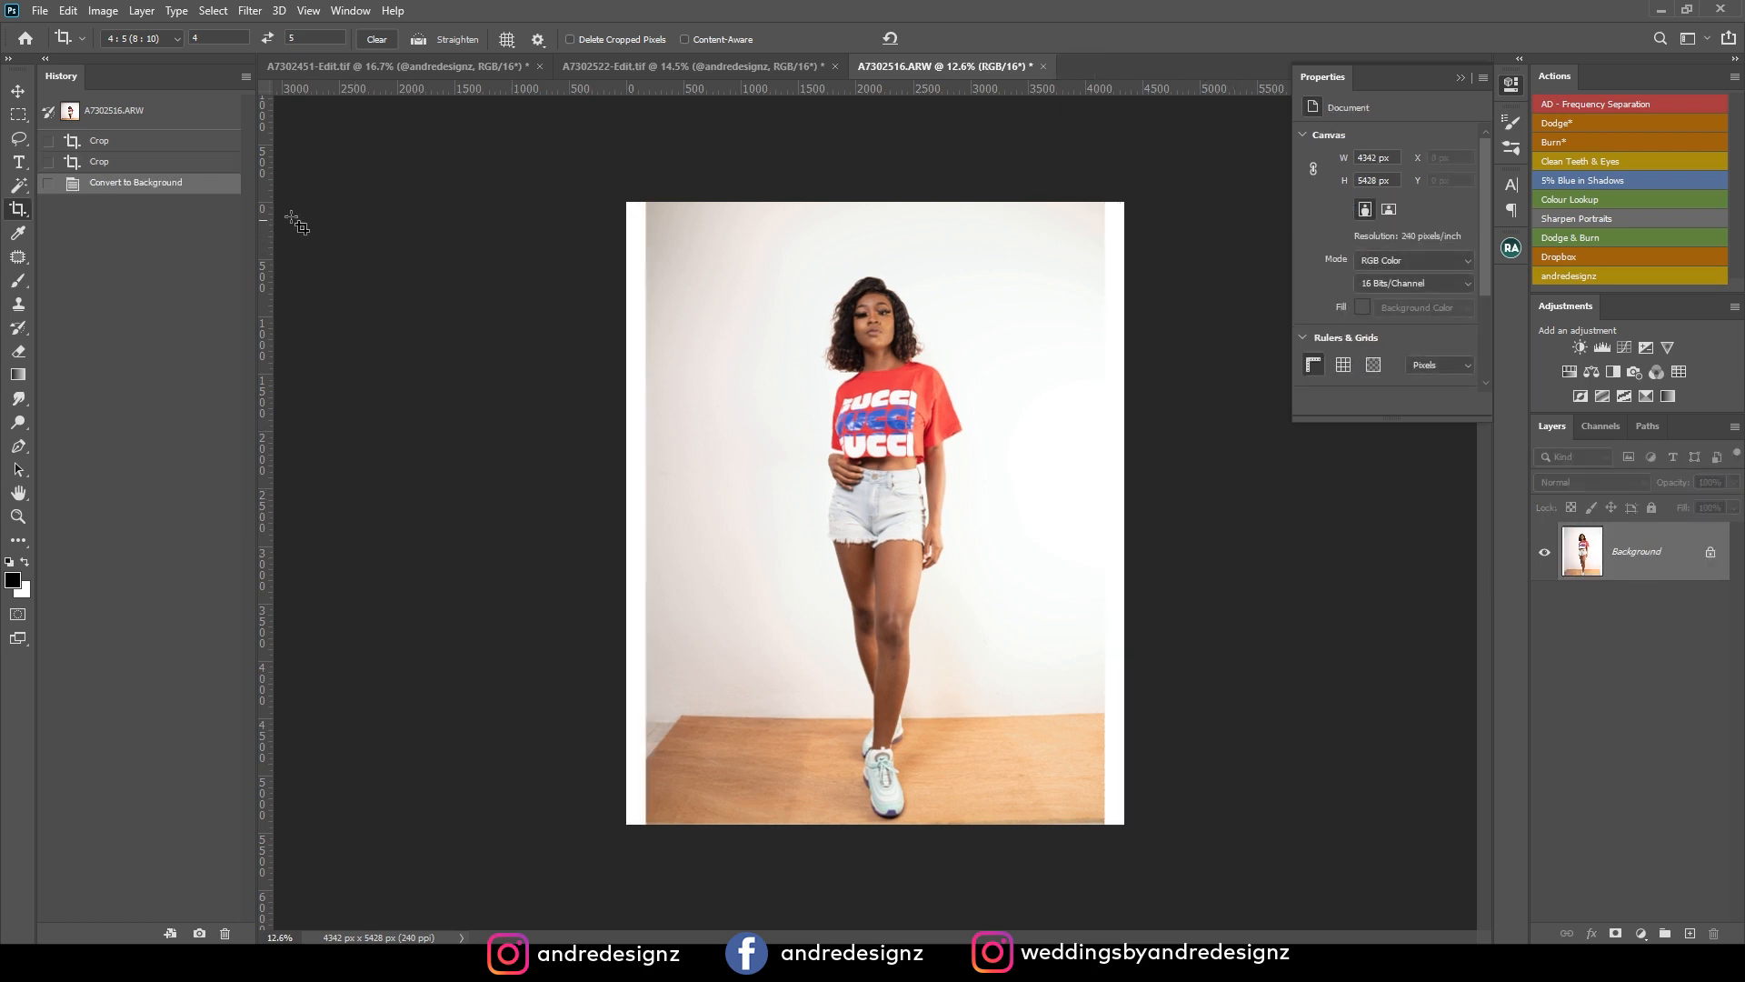
click(19, 116)
drag(540, 199, 690, 893)
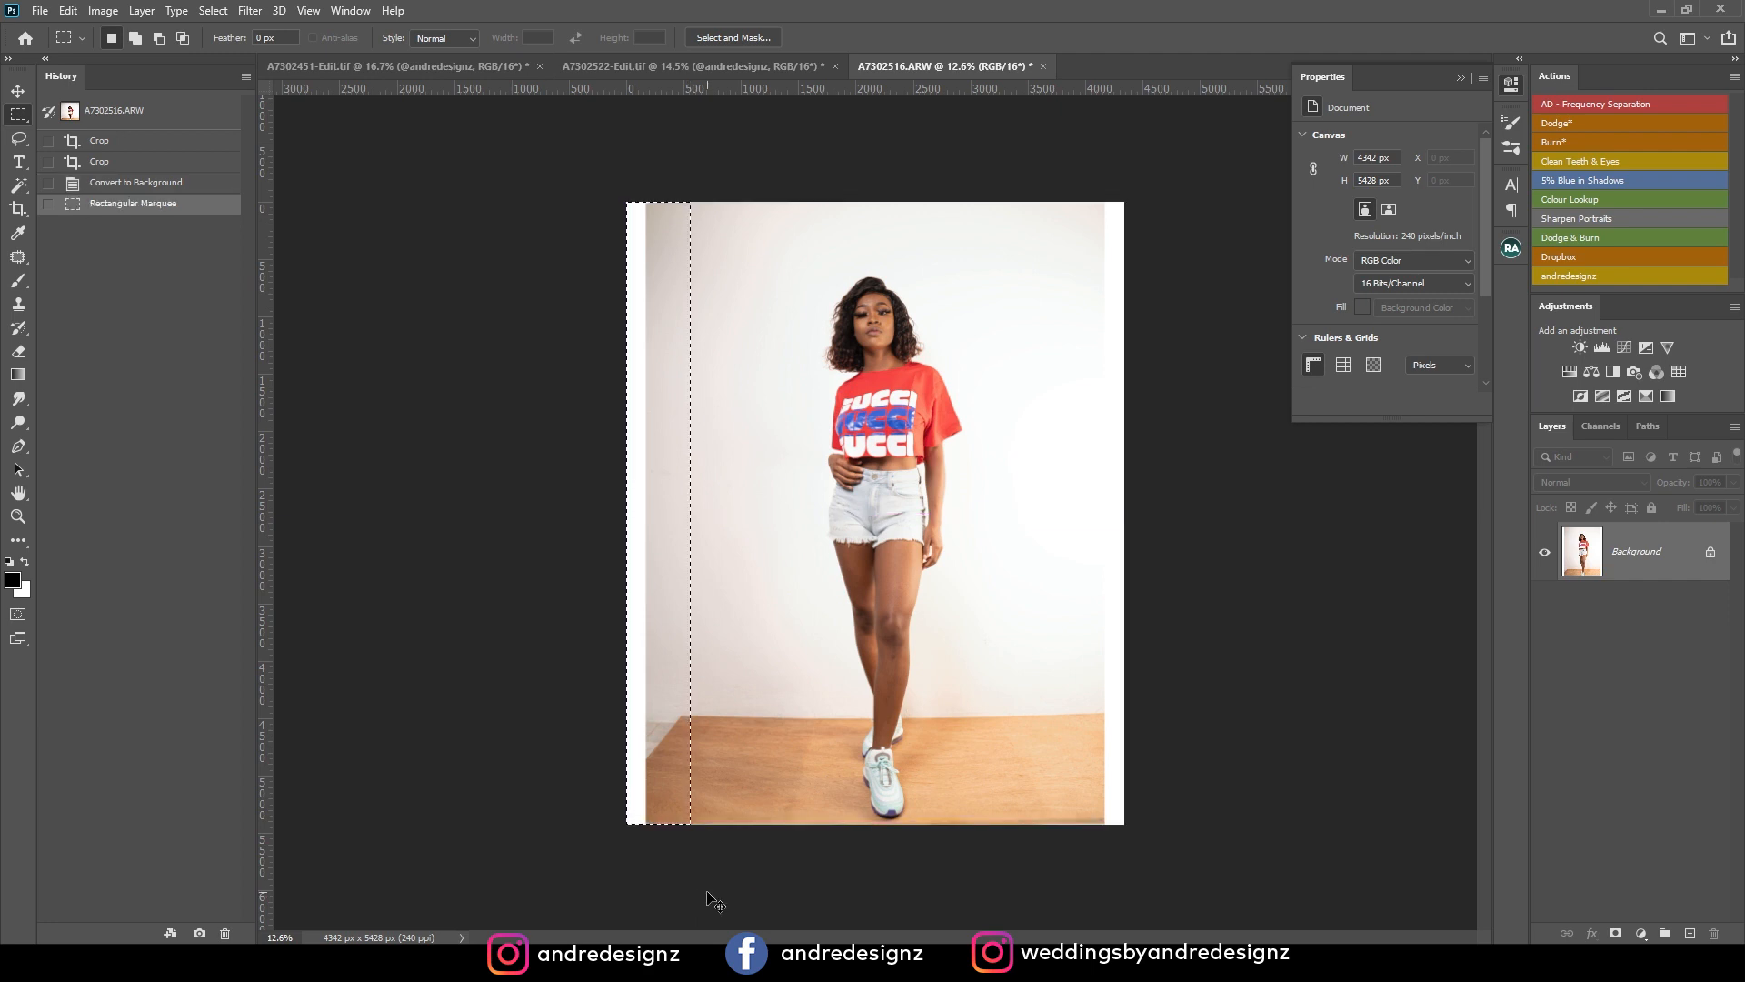
key(ctrl+t)
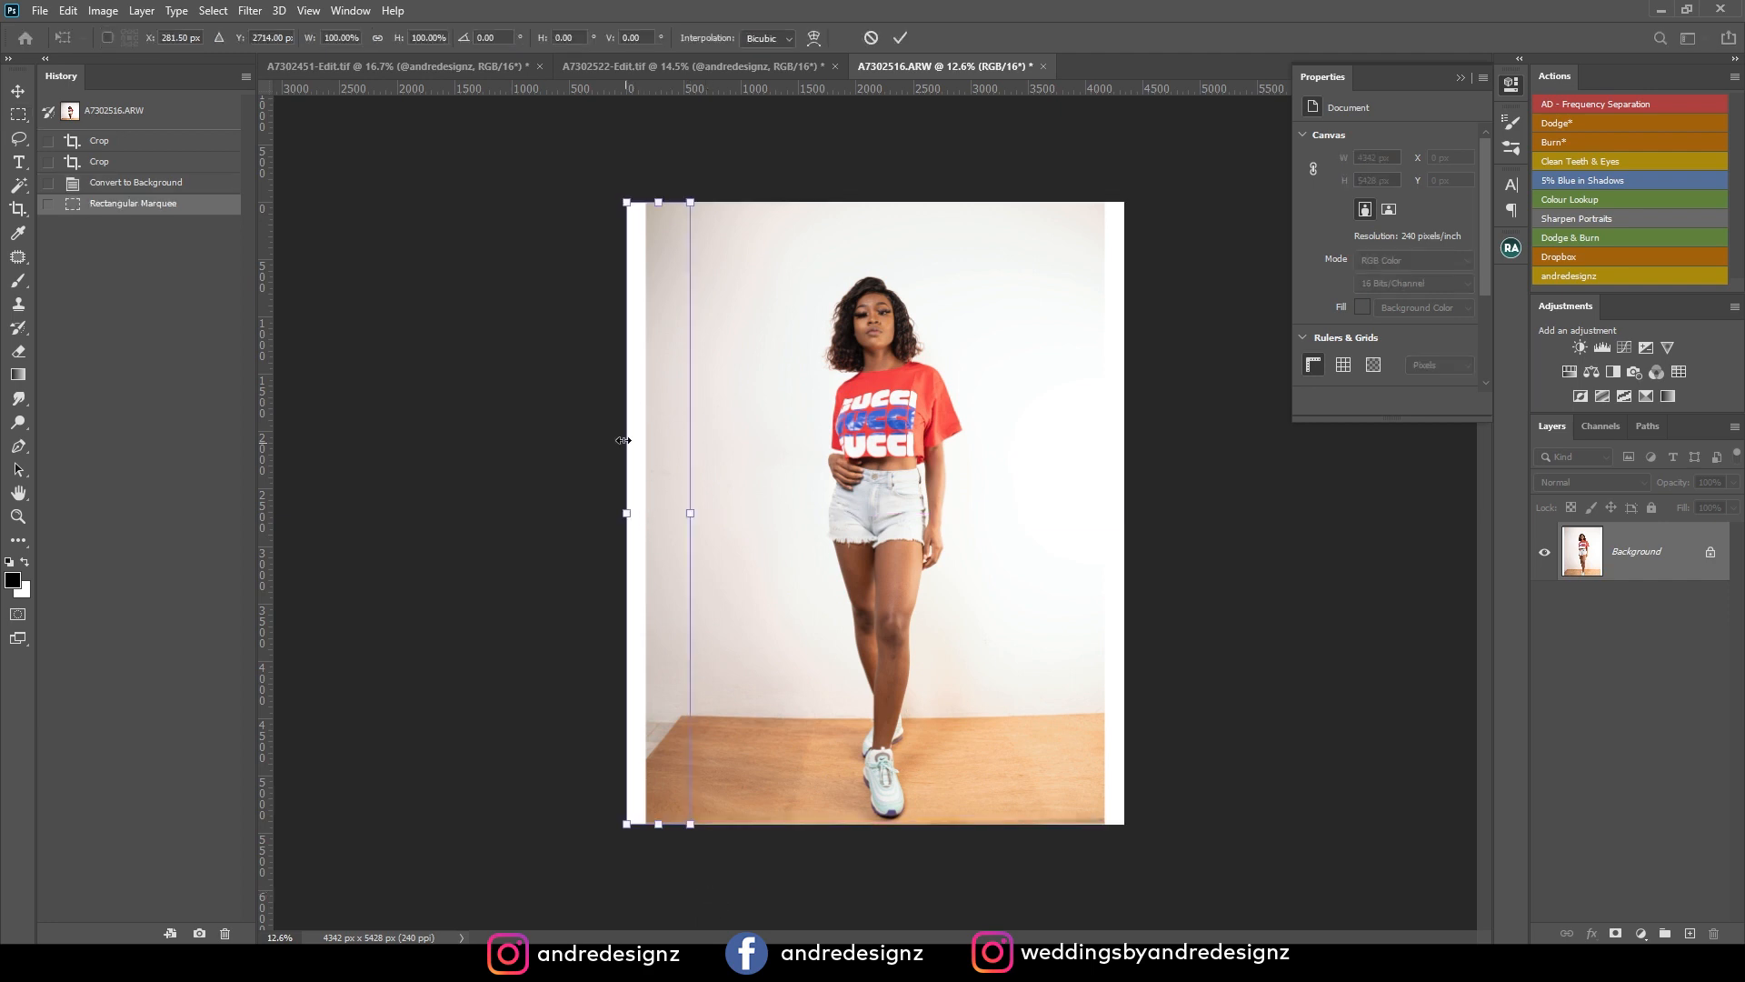
right_click(700, 444)
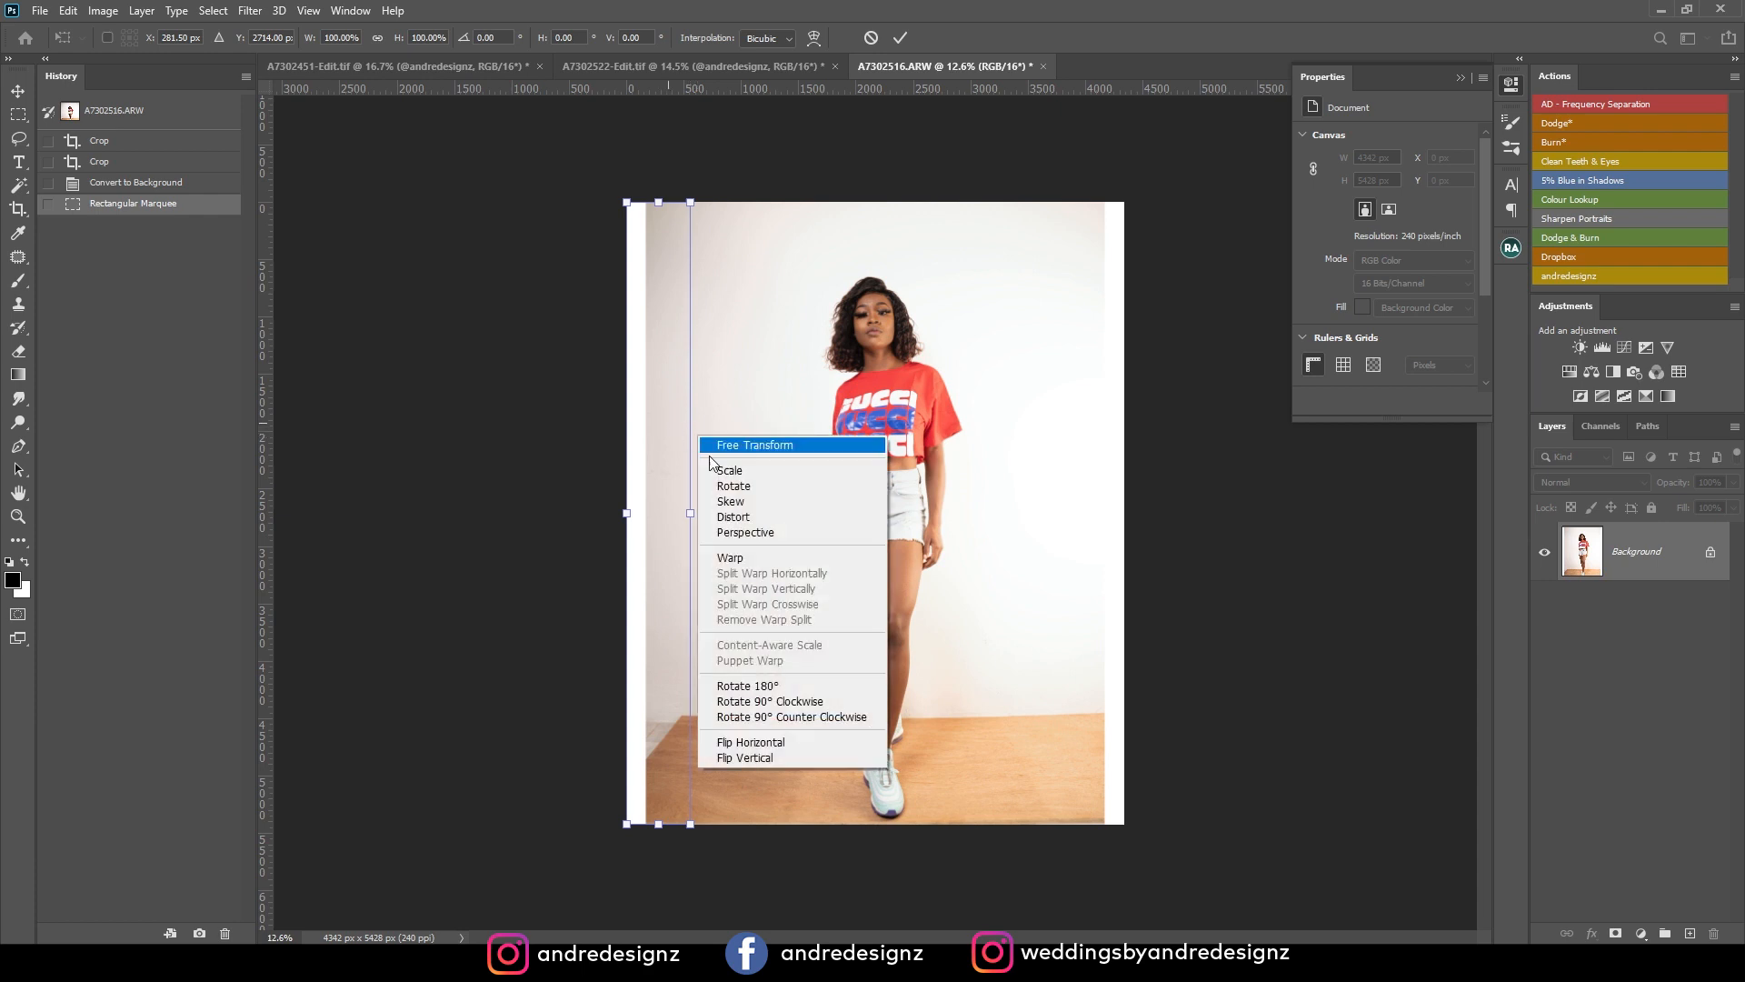
click(727, 514)
drag(624, 514, 284, 515)
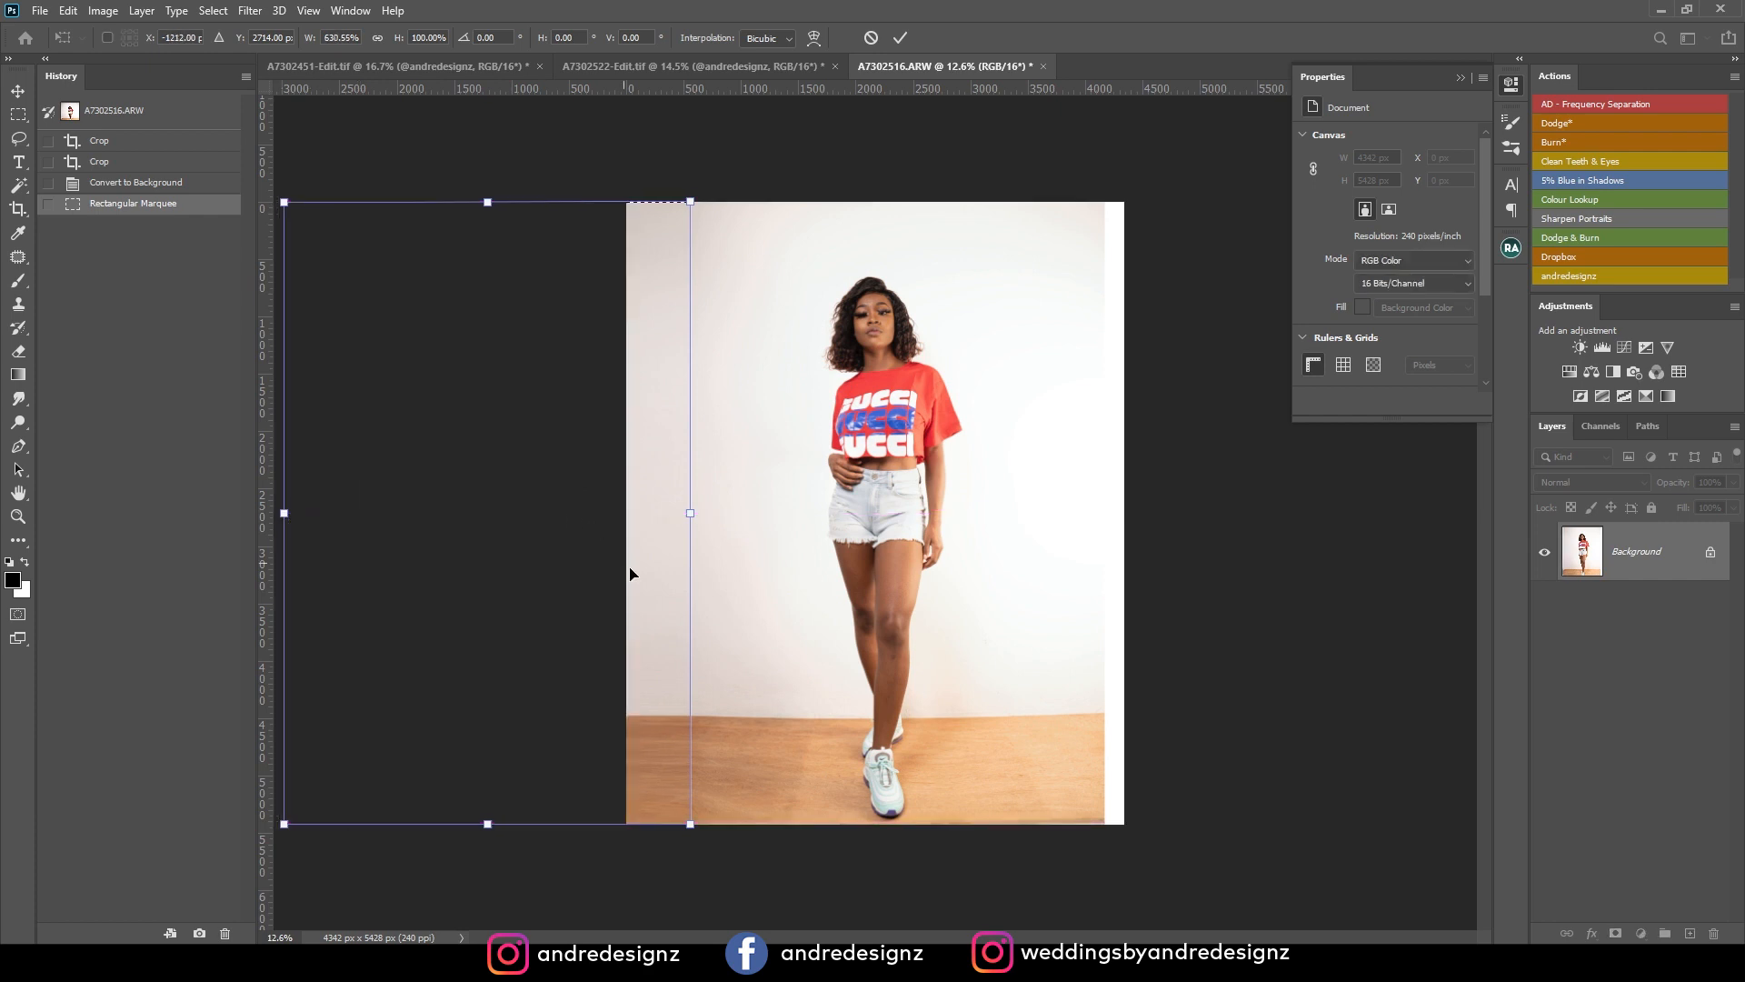
key(ctrl+z)
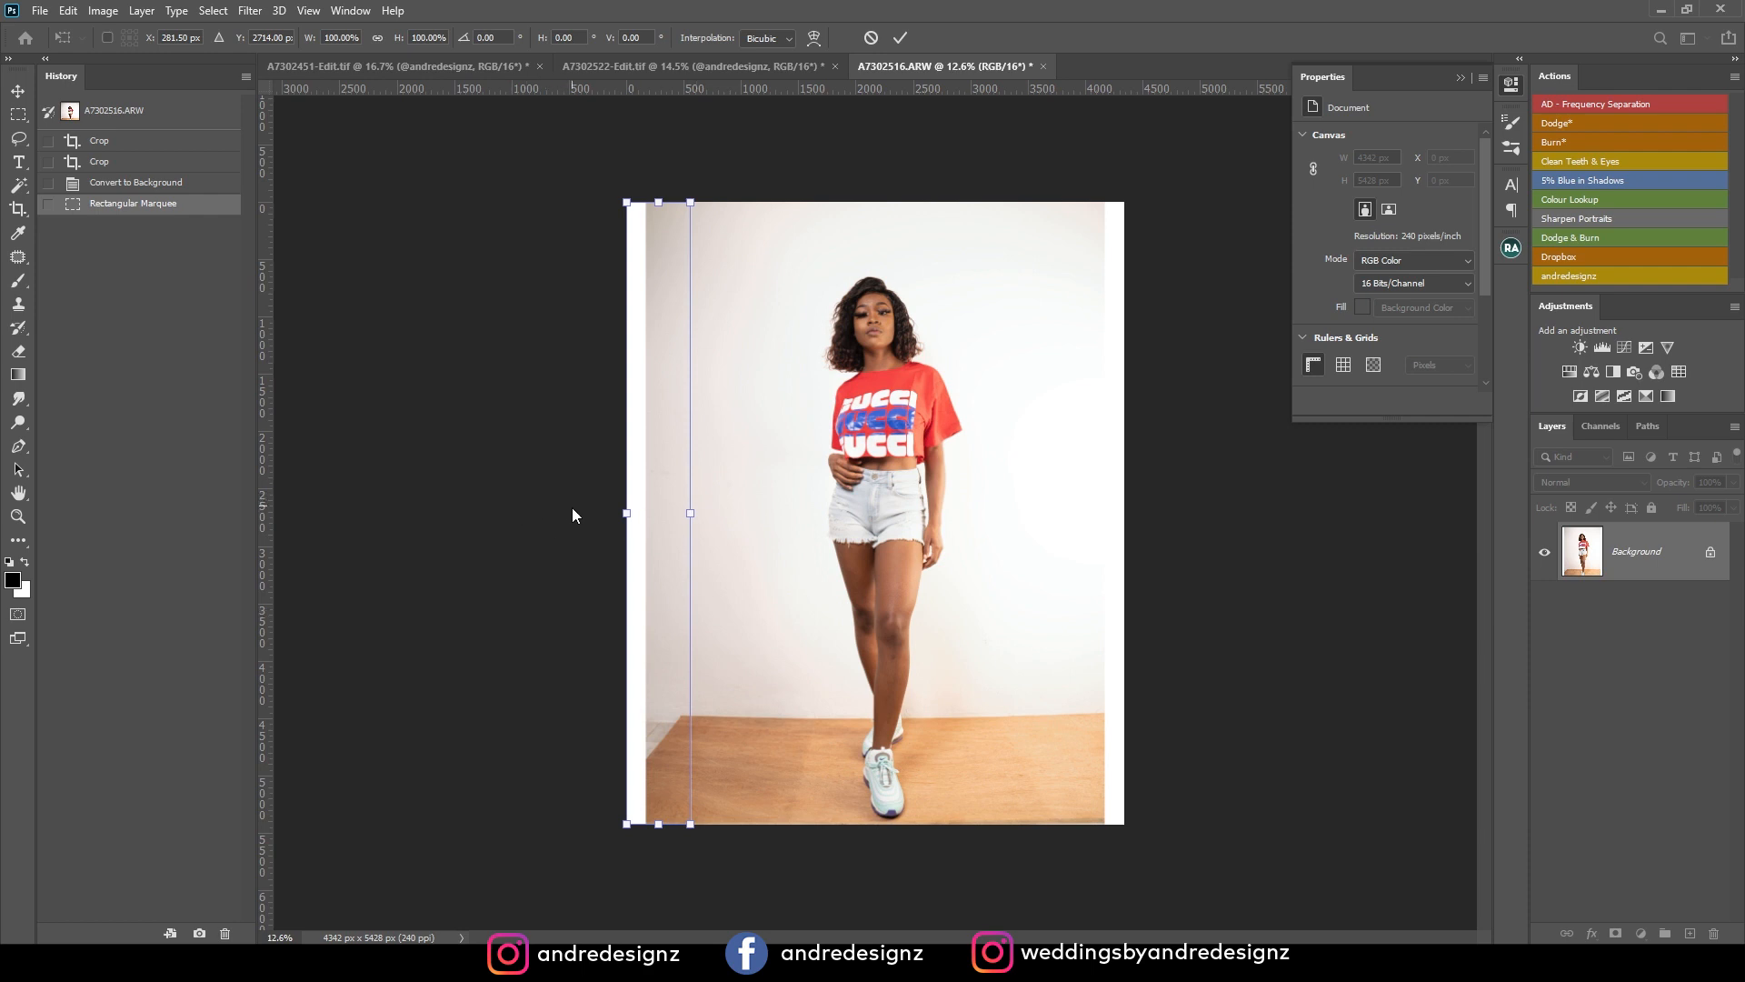
key(Escape)
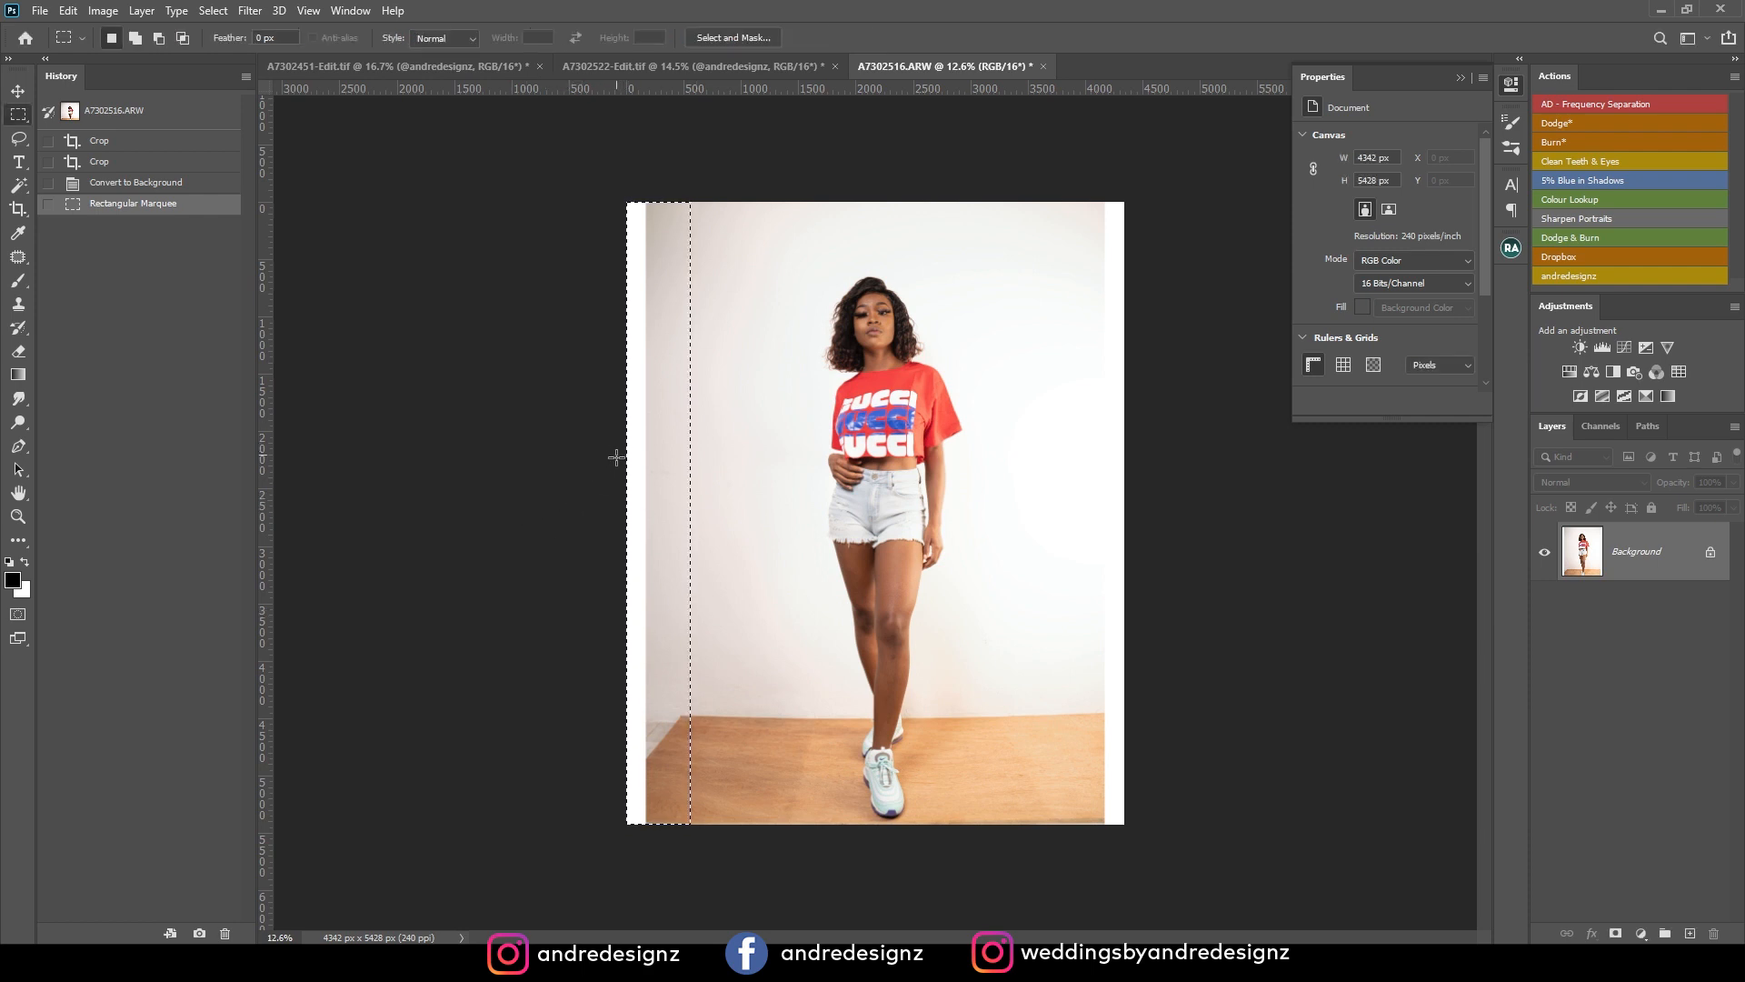
key(ctrl+d)
Select a full-height strip along the photo's left side and stretch it outward to about 201% width to fill the white border.
drag(571, 213, 740, 887)
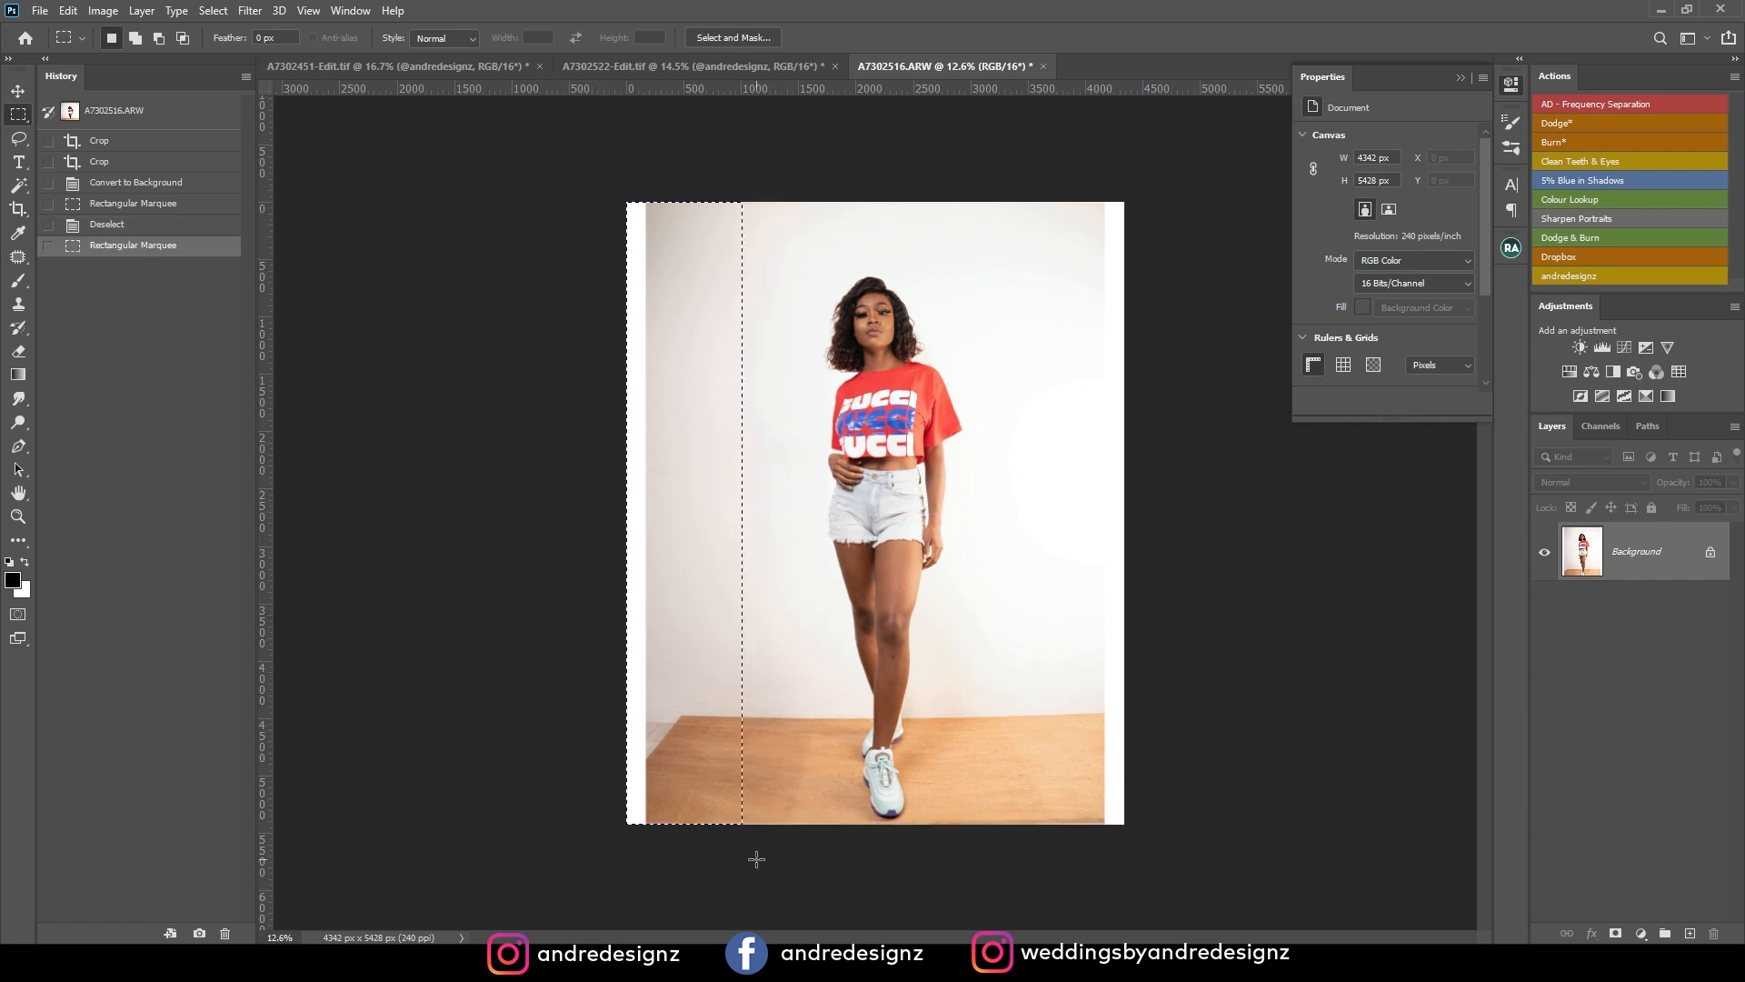
key(ctrl+t)
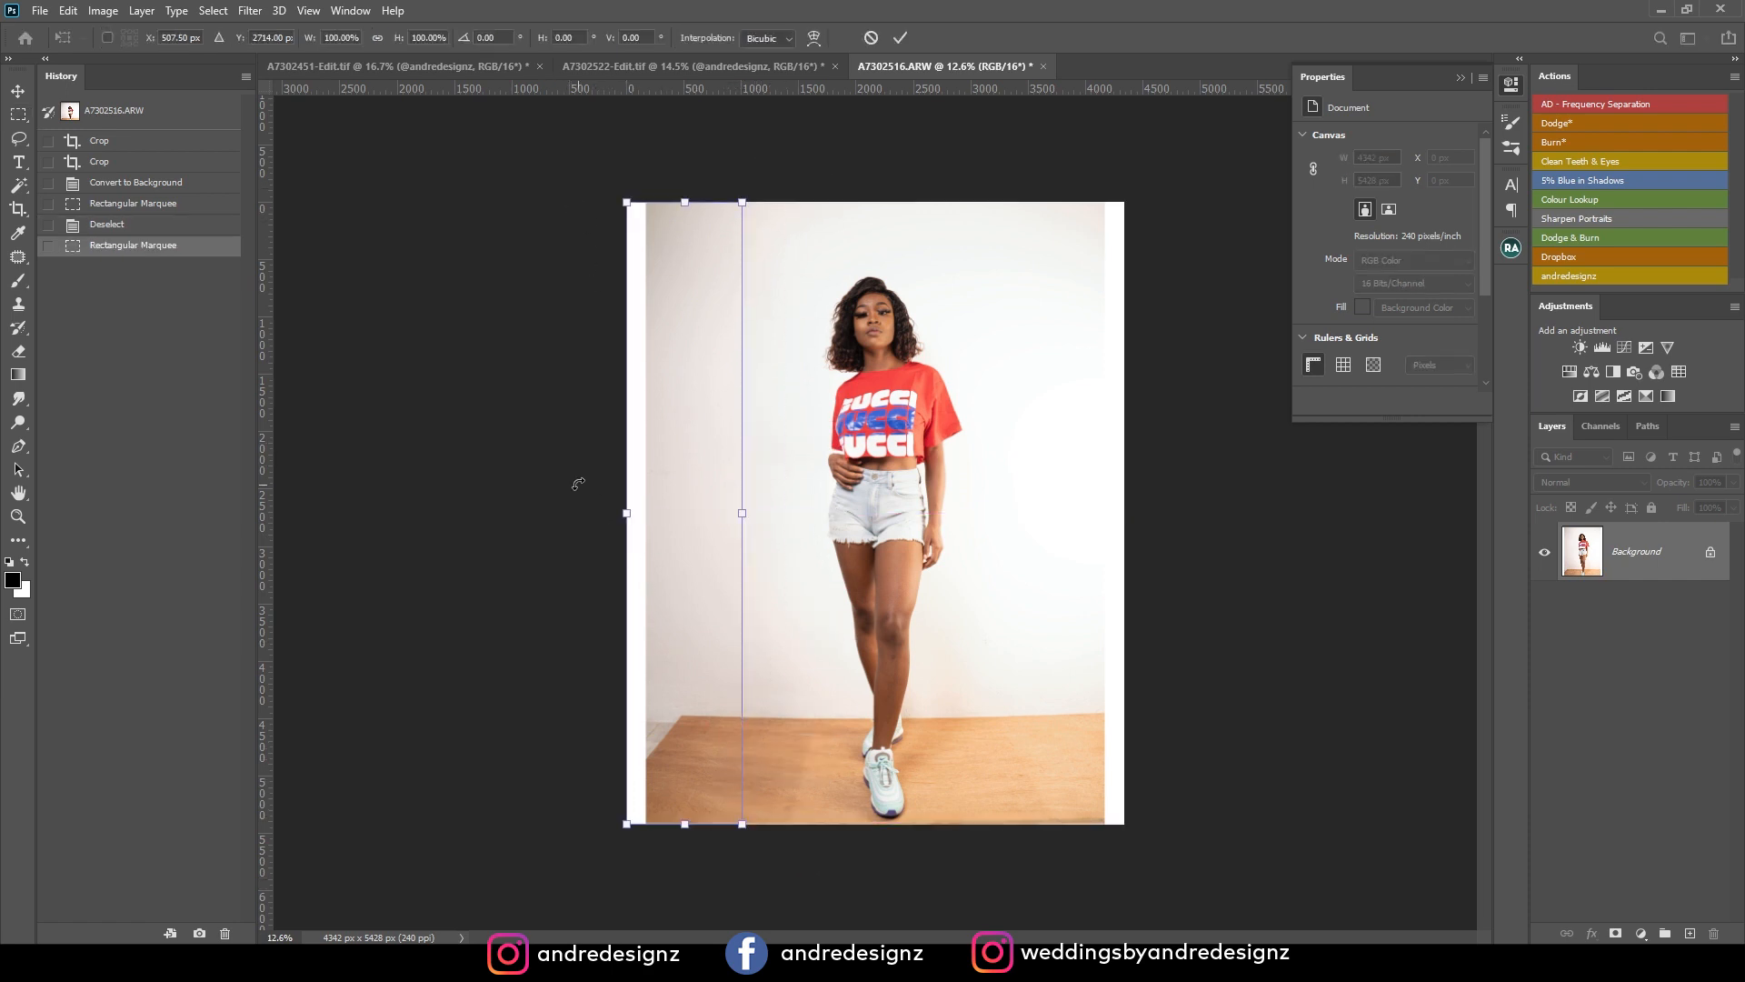
drag(625, 513, 508, 514)
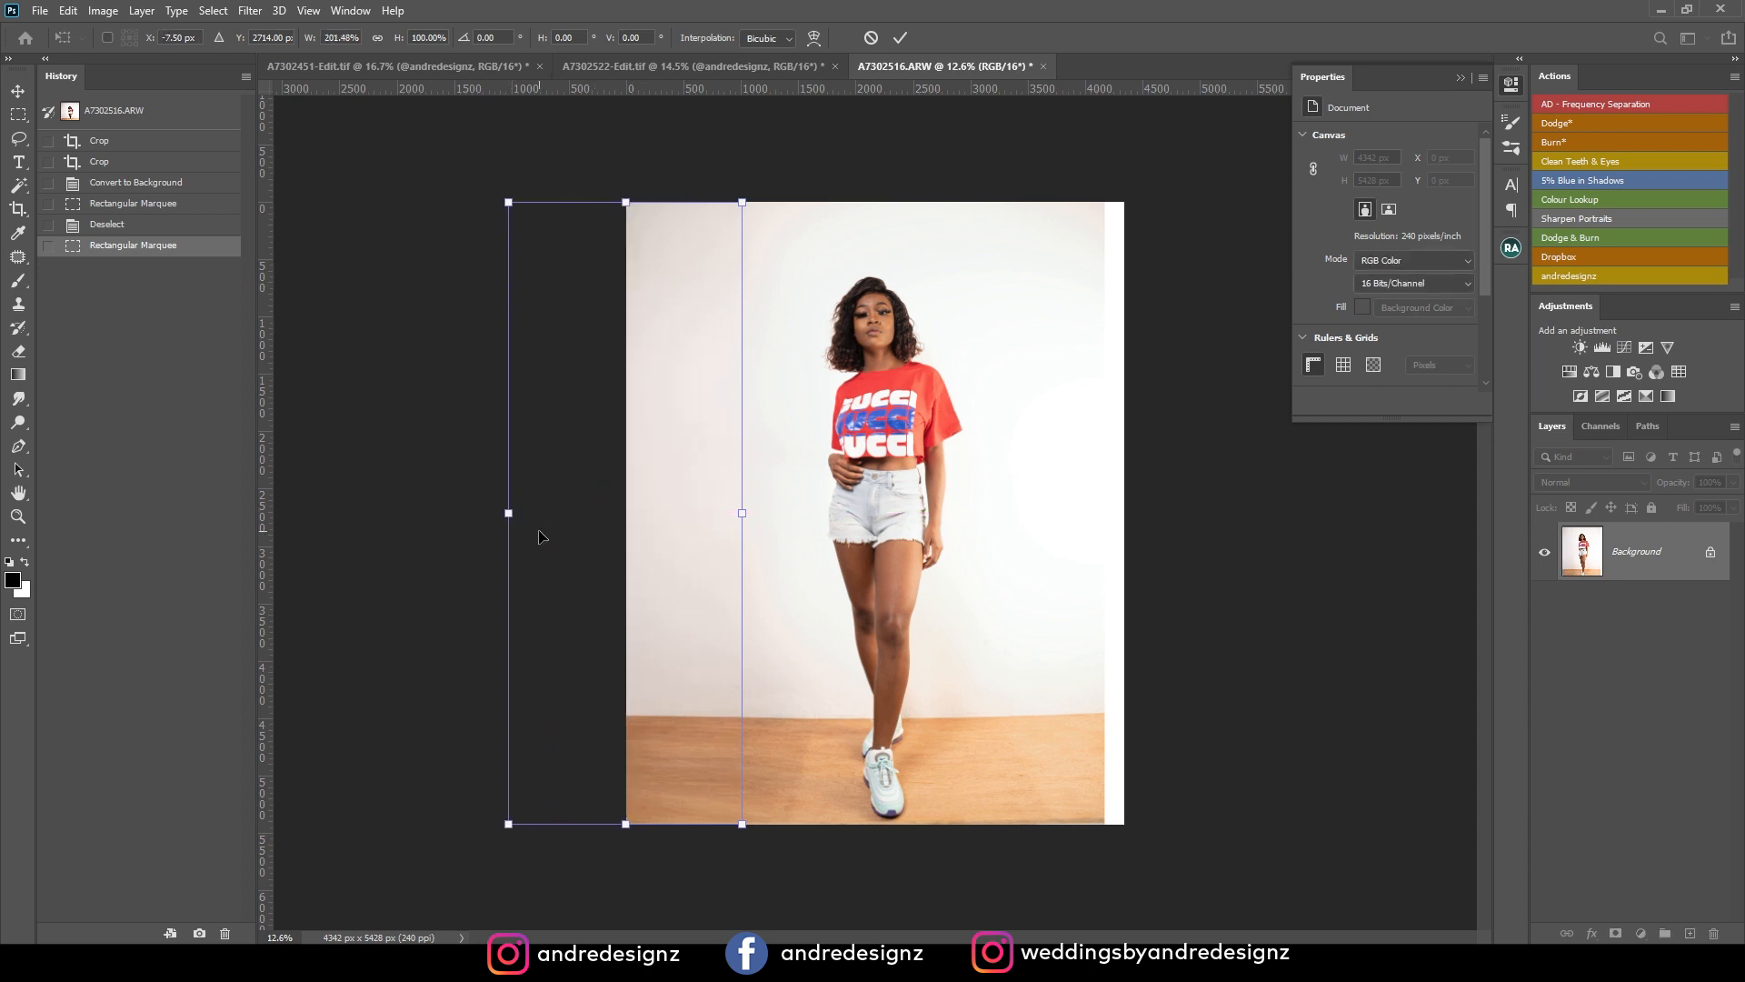
key(Return)
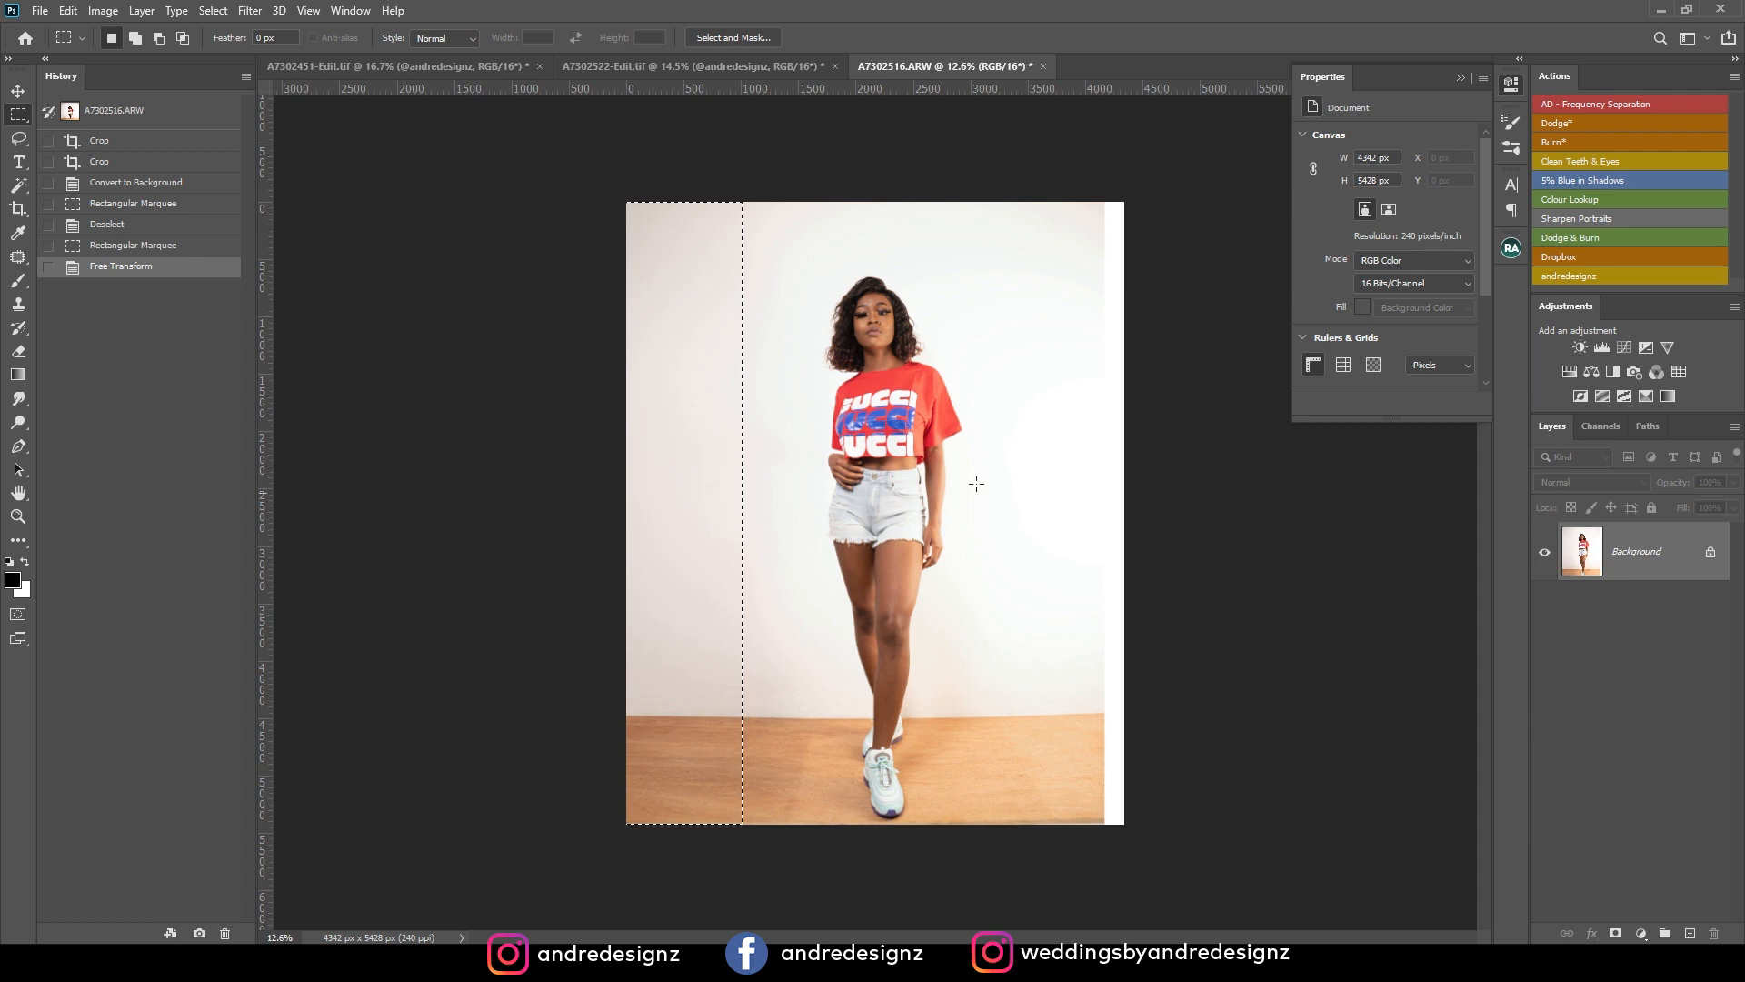
Select a full-height strip beside the model on the right, stretch it outward to about 128% width over the white border, and deselect.
drag(1037, 171, 1328, 892)
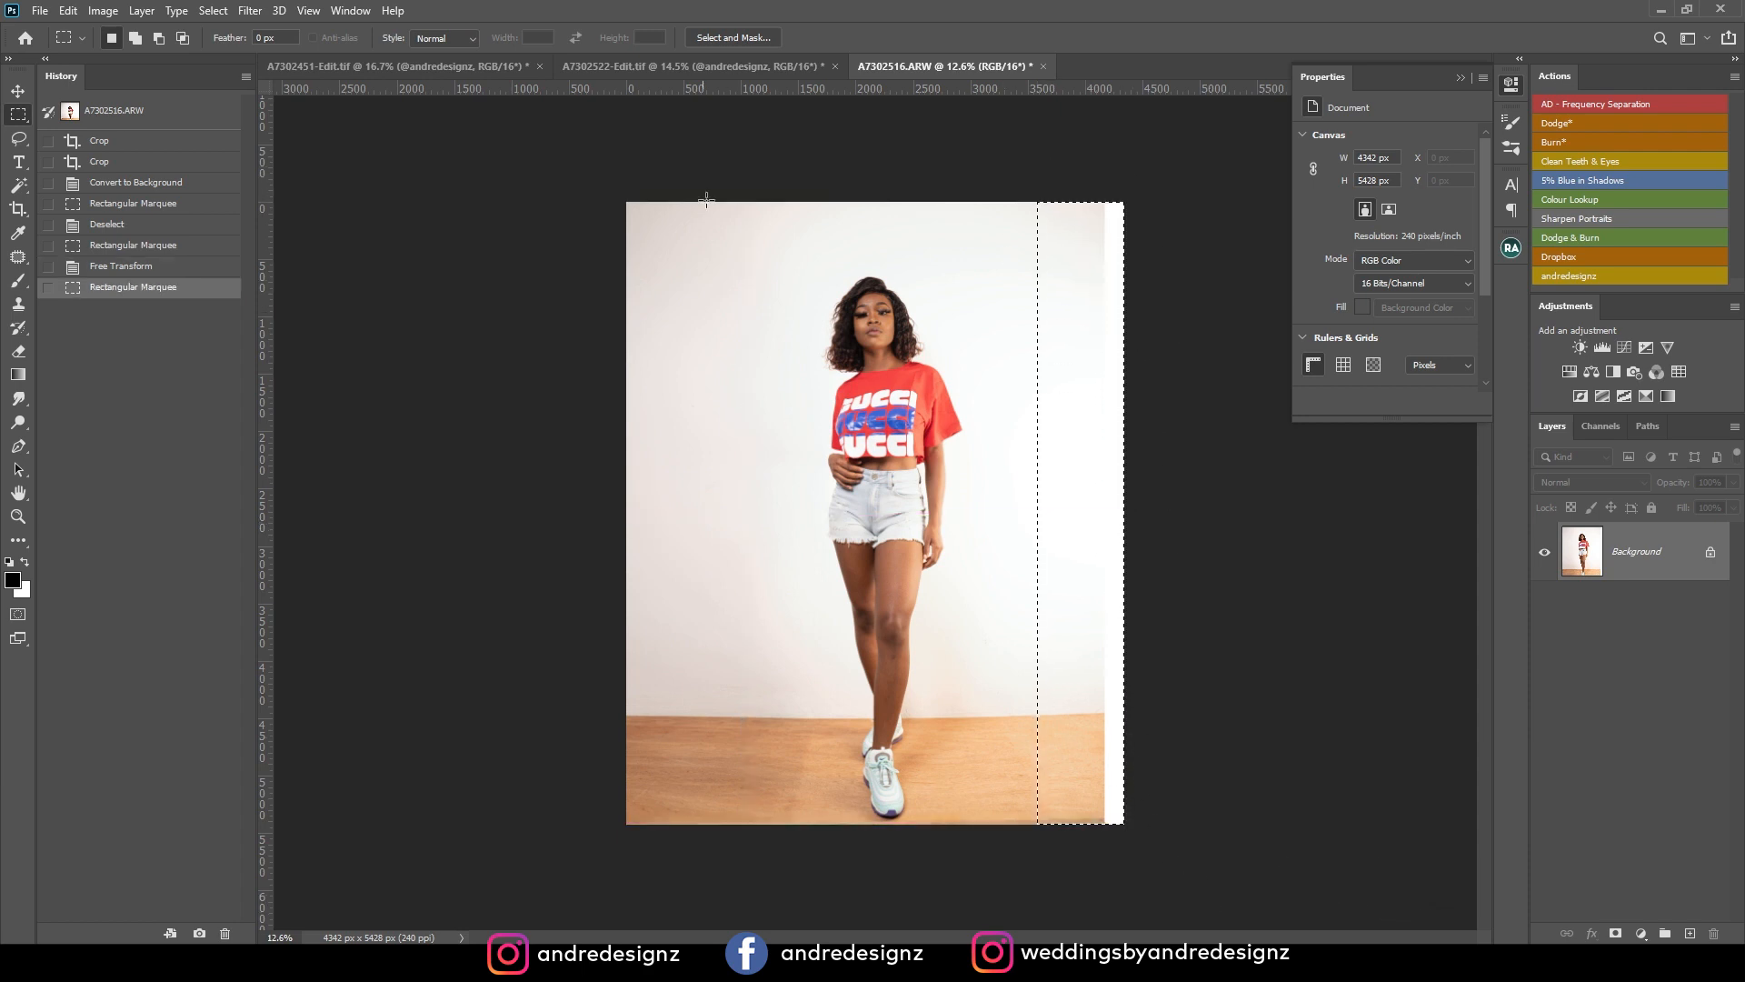
drag(983, 197, 1176, 877)
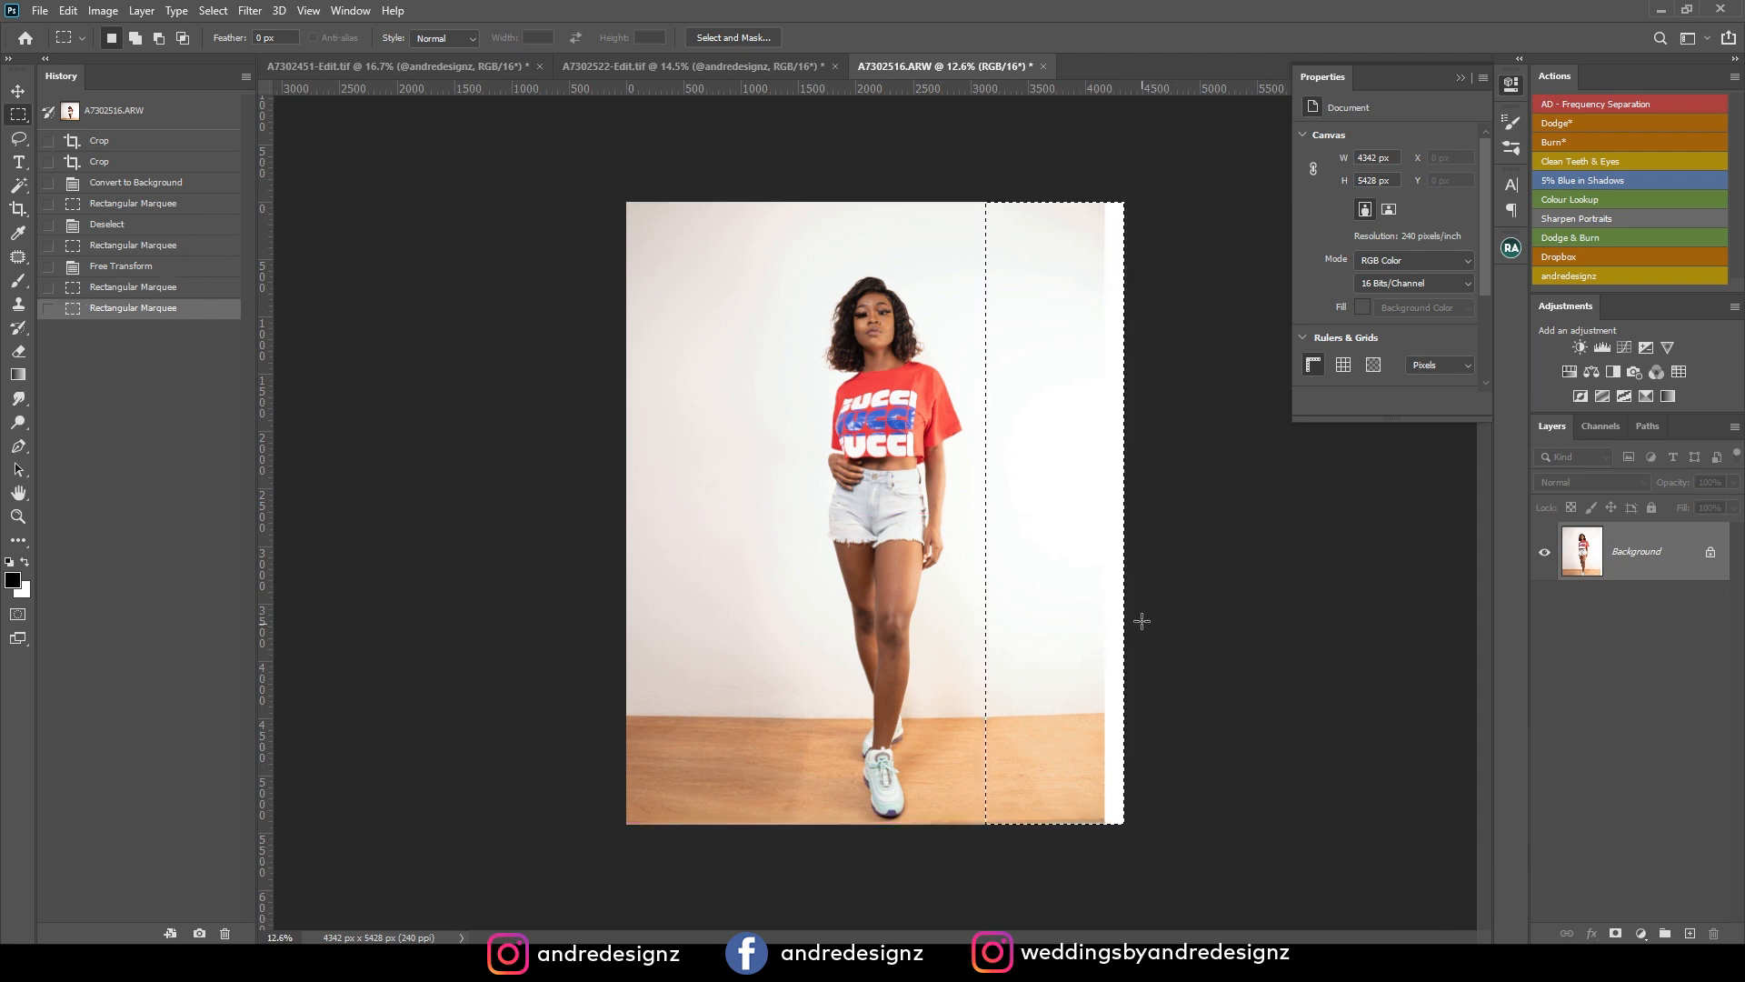
key(ctrl+t)
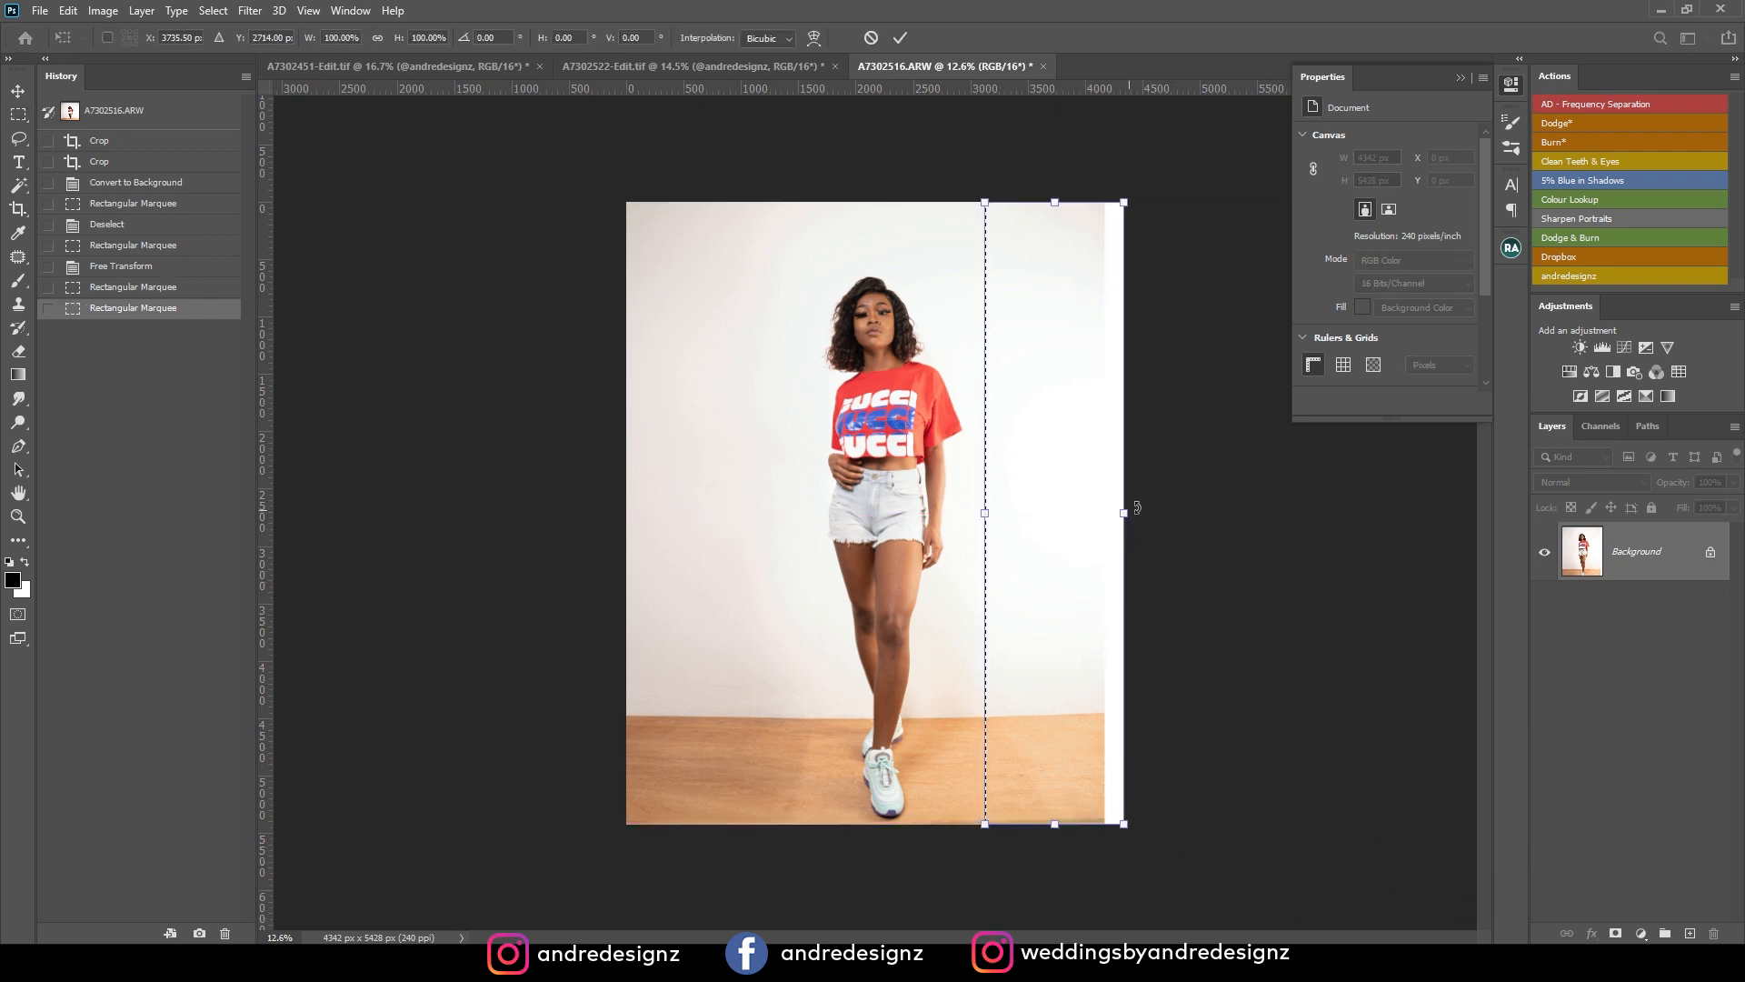
drag(1127, 515, 1165, 524)
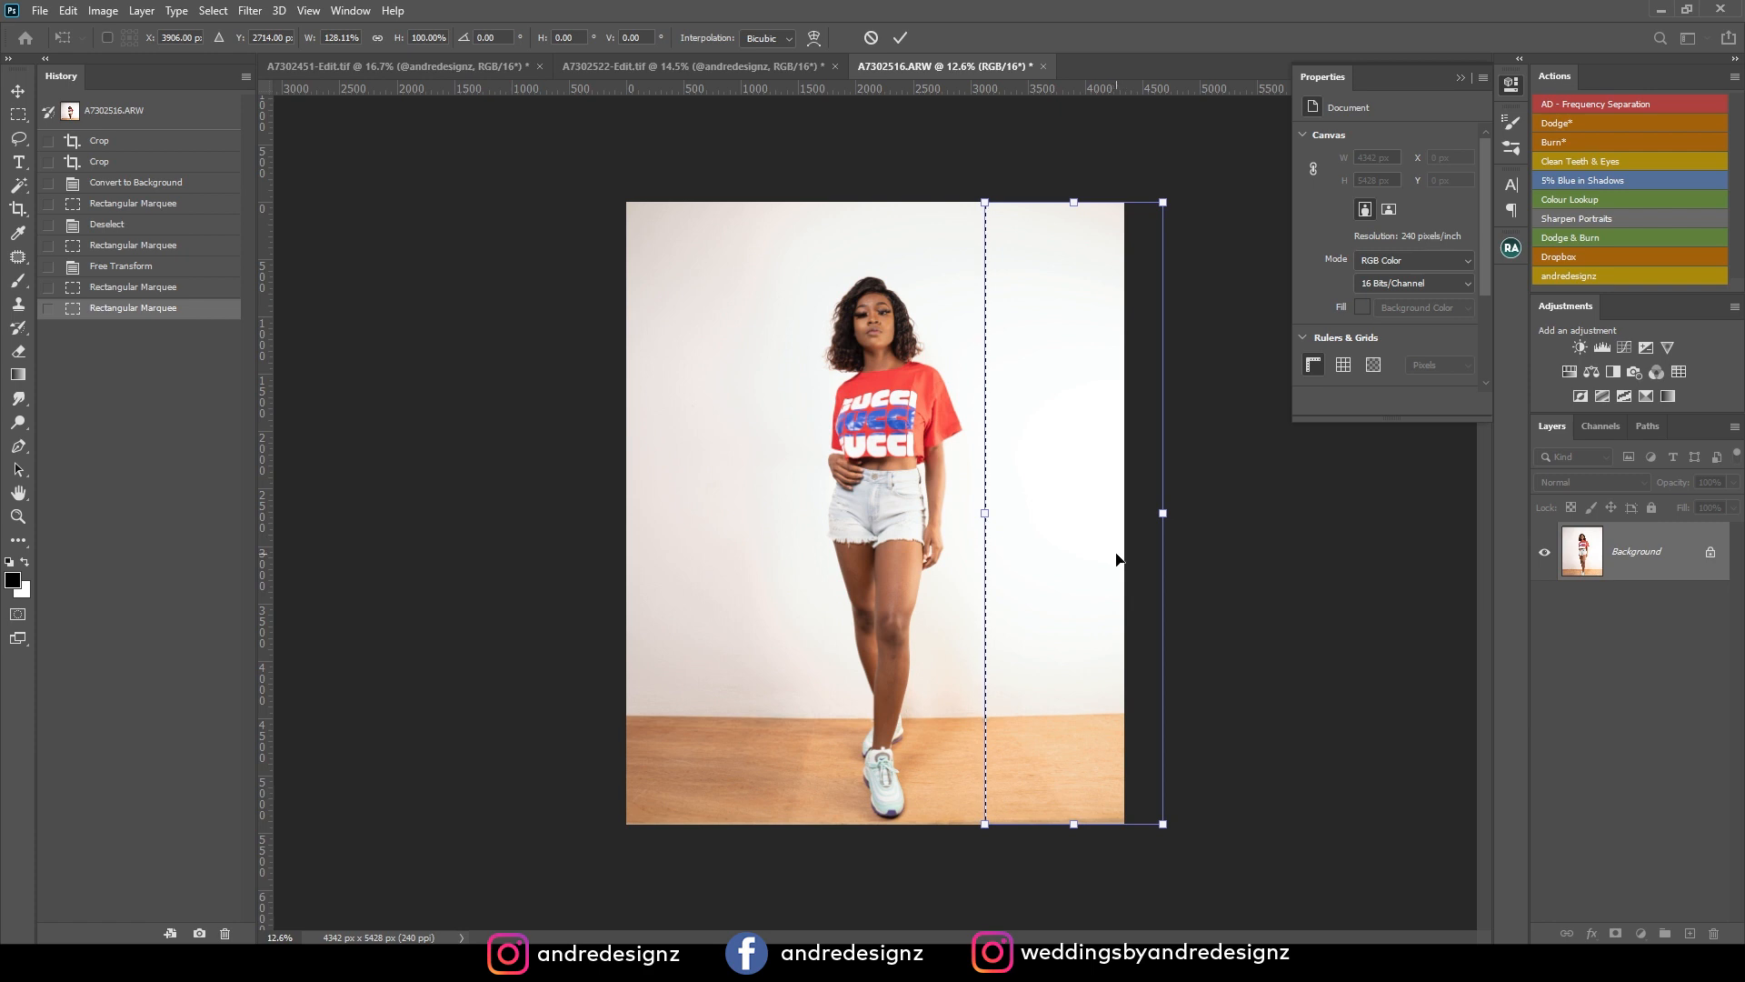
key(Return)
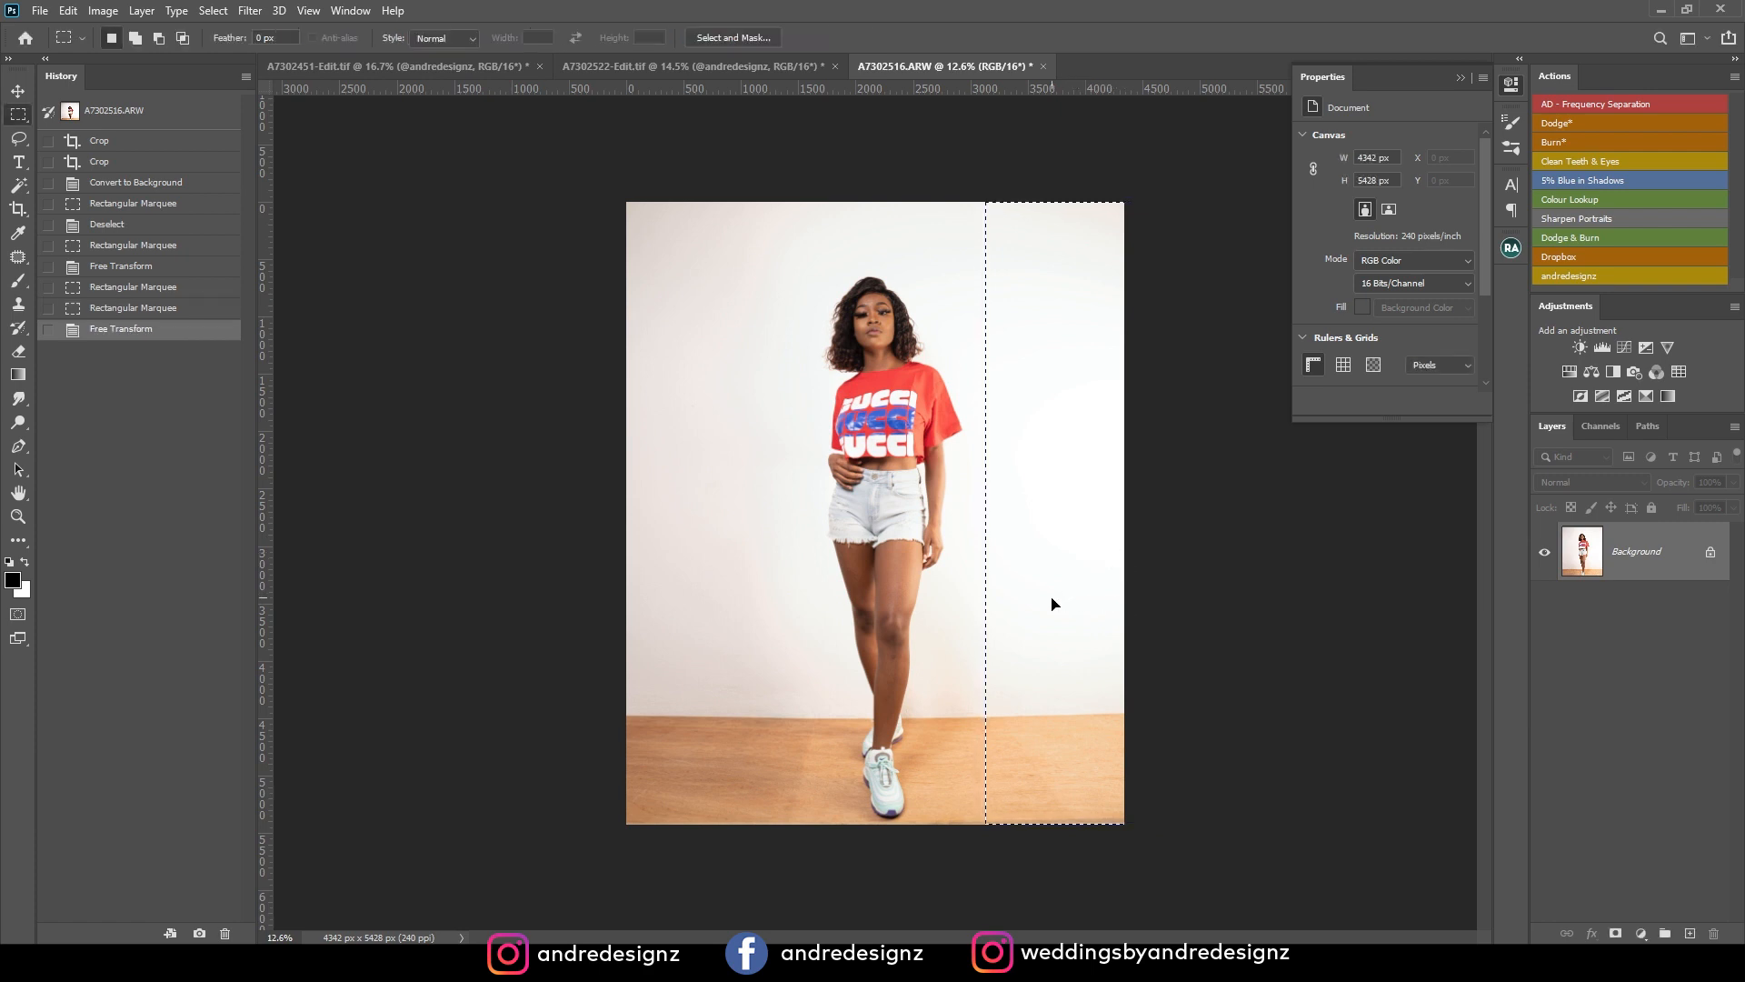
key(ctrl+d)
Place a horizontal guide along the back edge of the wooden floor and check whether the edge is level.
drag(943, 89, 955, 713)
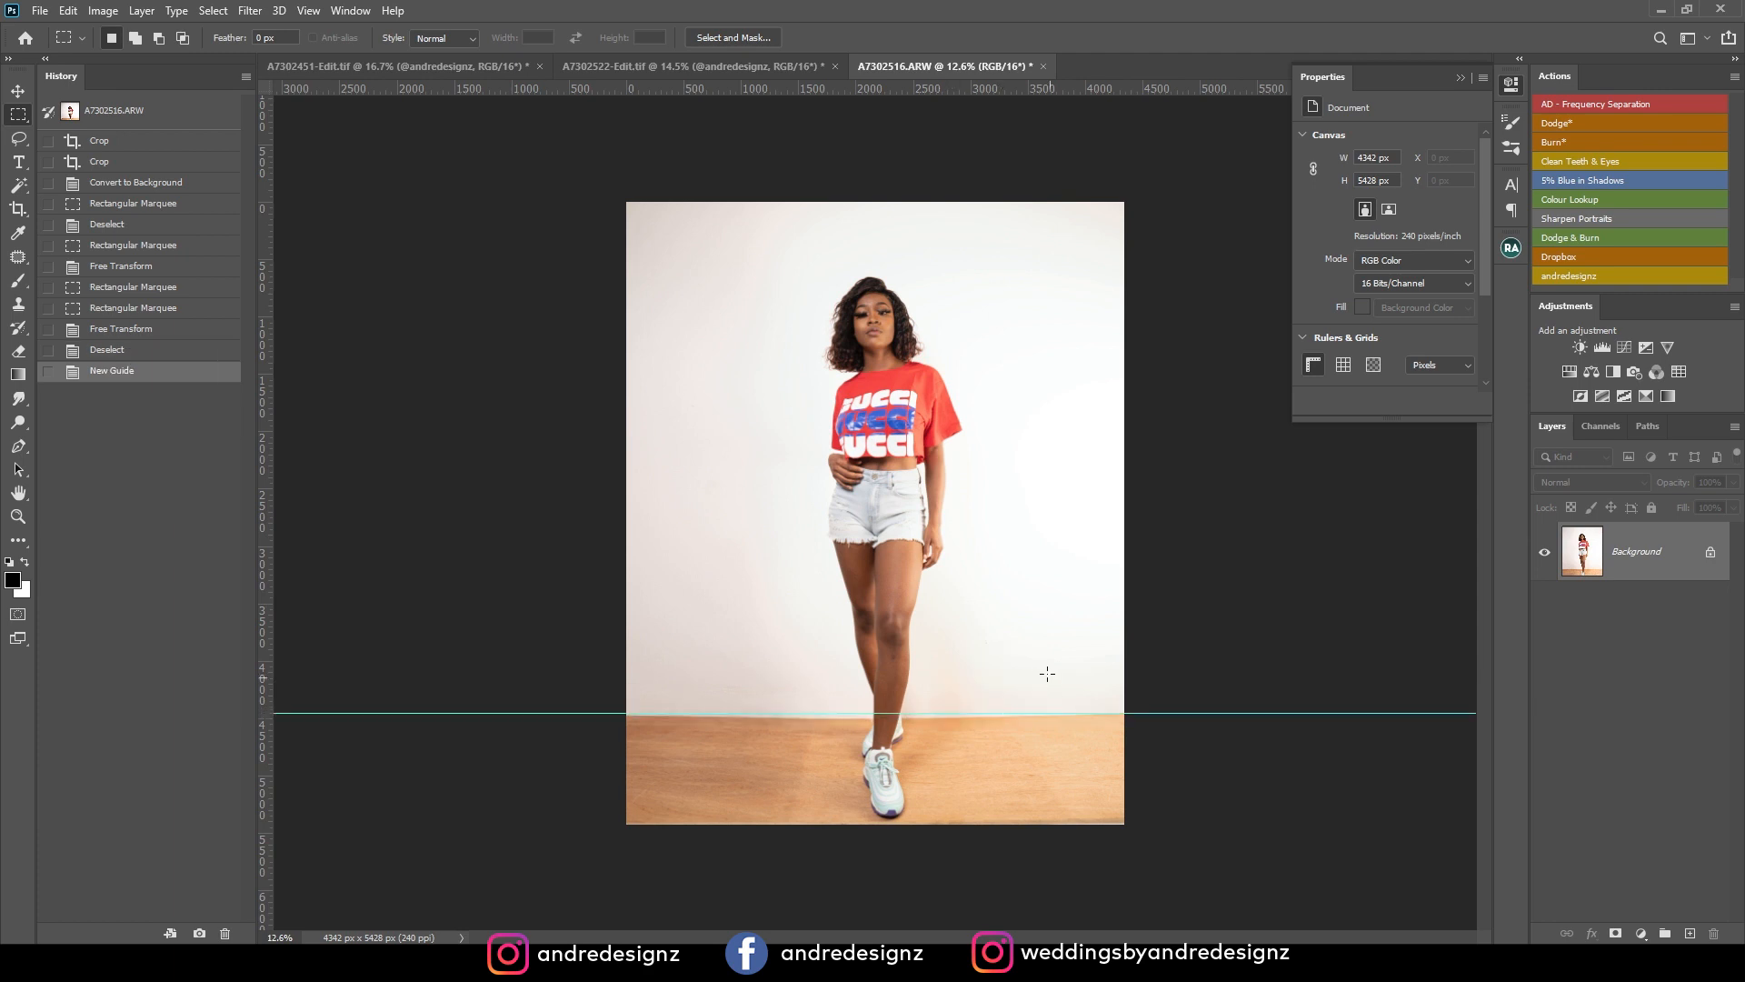
key(ctrl+plus)
key(ctrl+plus)
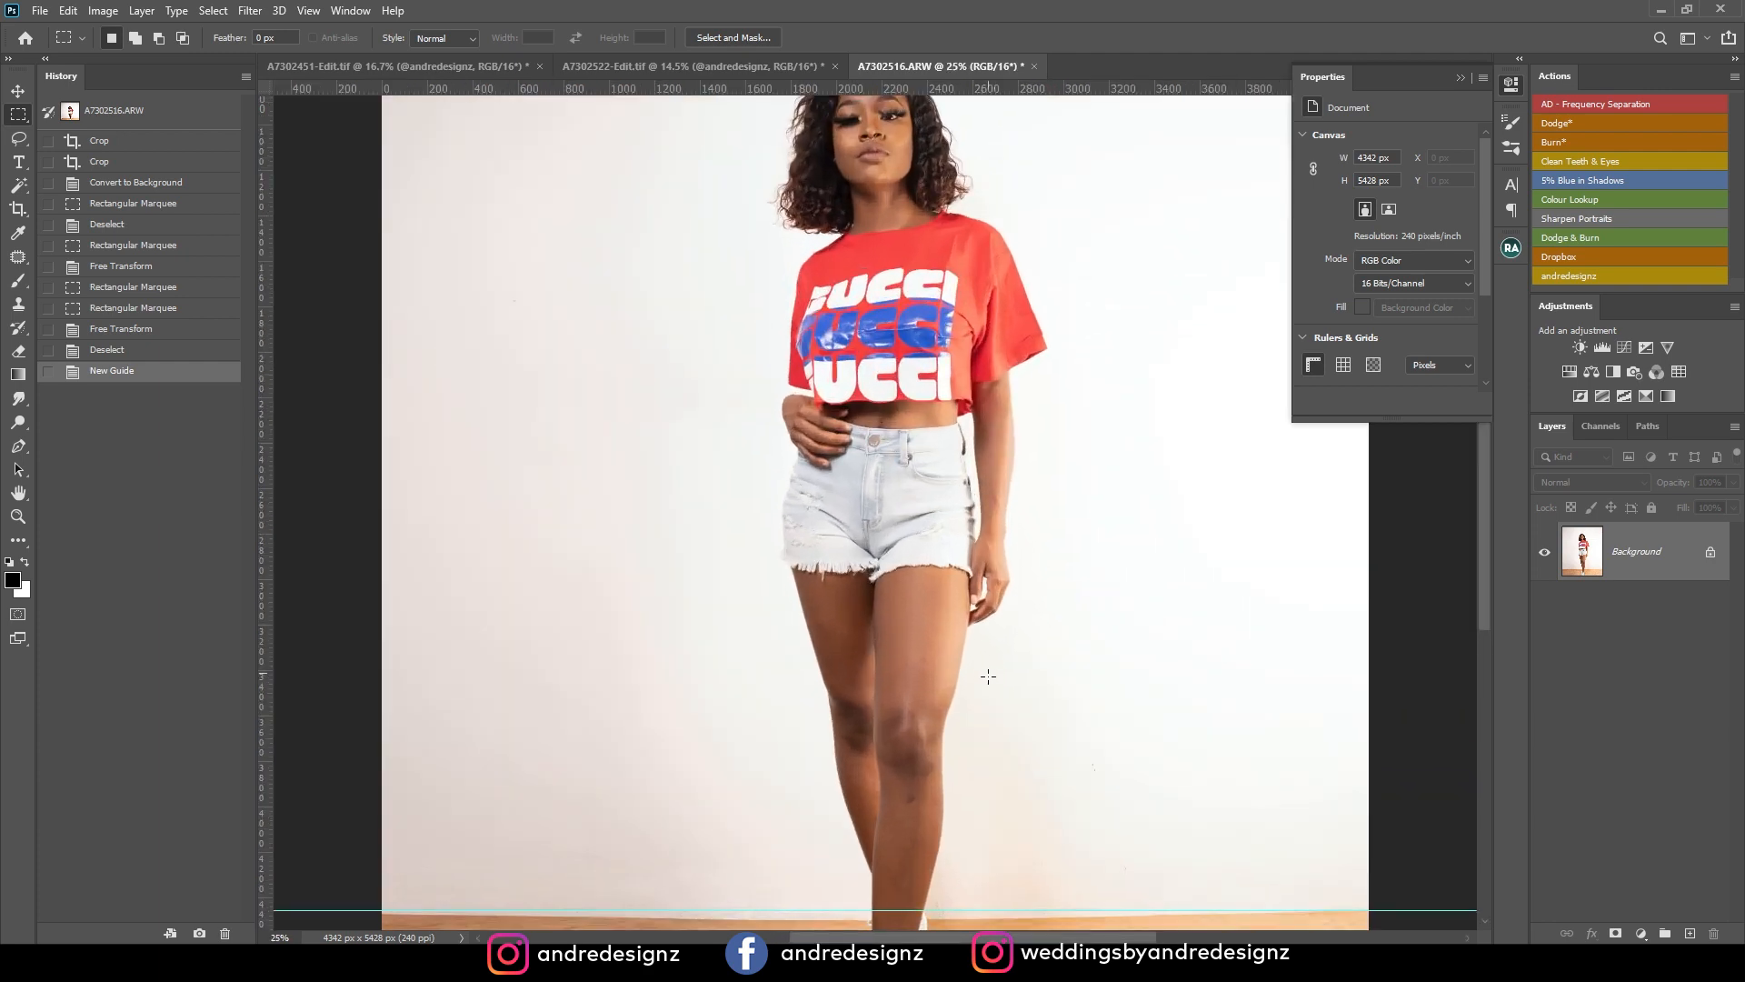
key(ctrl+minus)
key(ctrl+minus)
key(ctrl+plus)
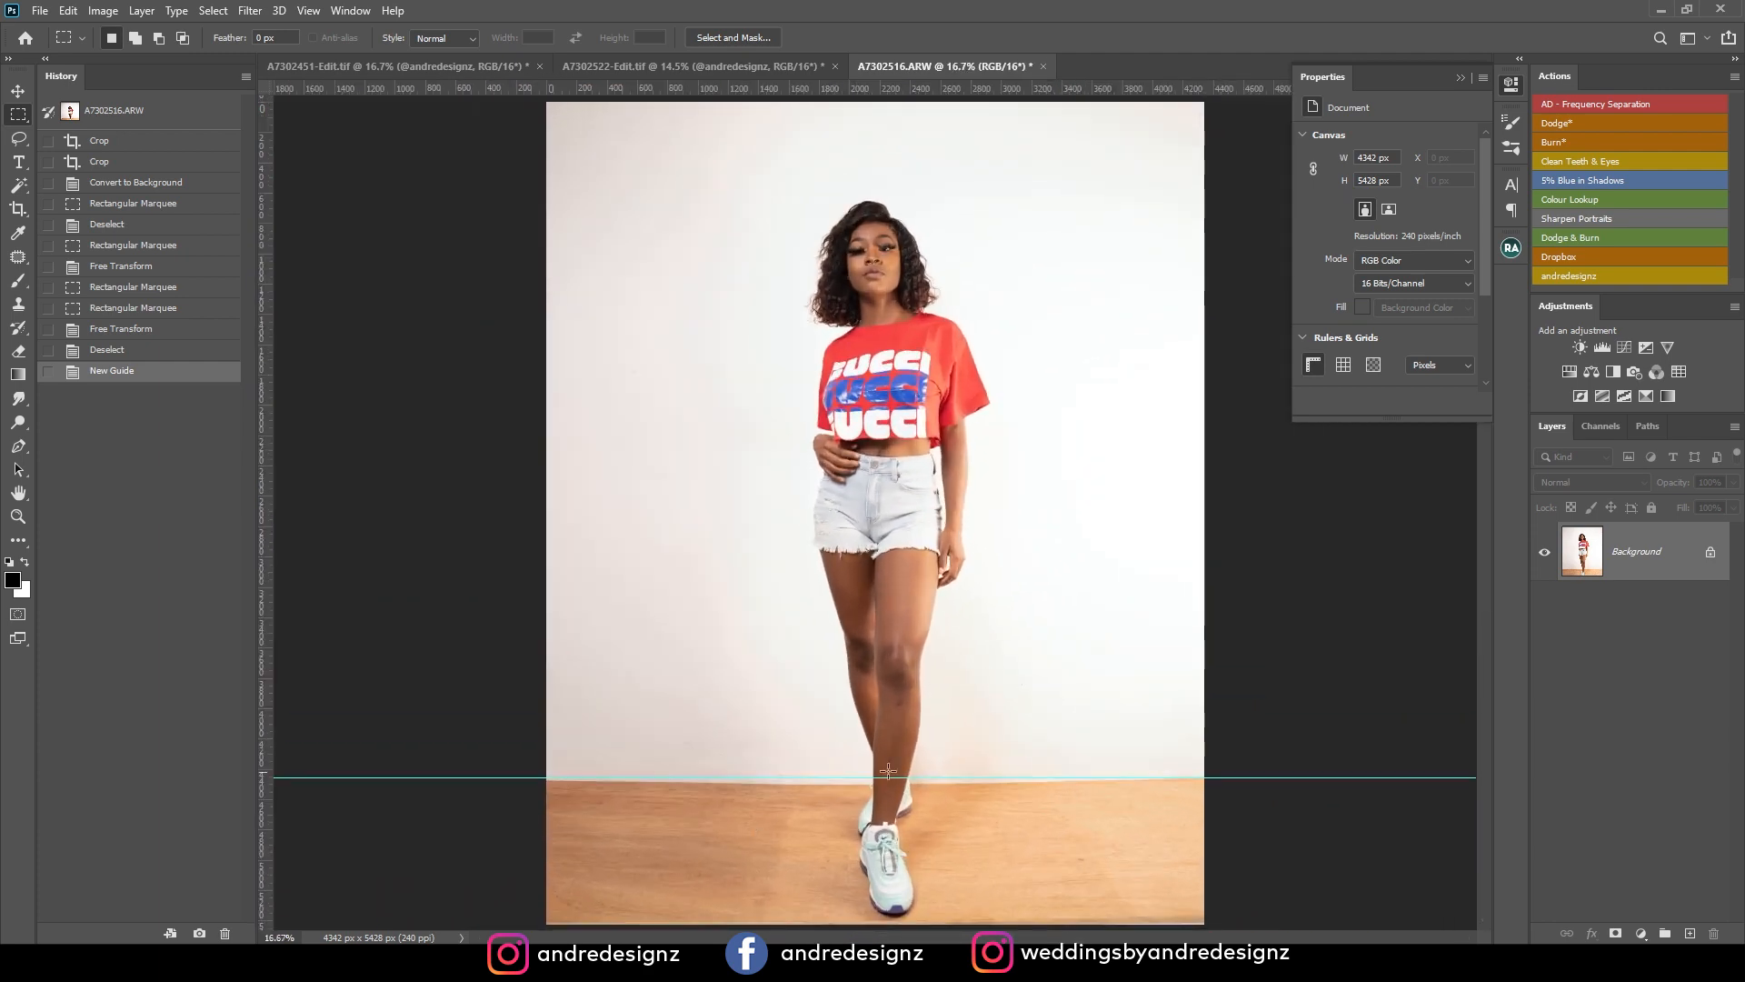
key(ctrl+minus)
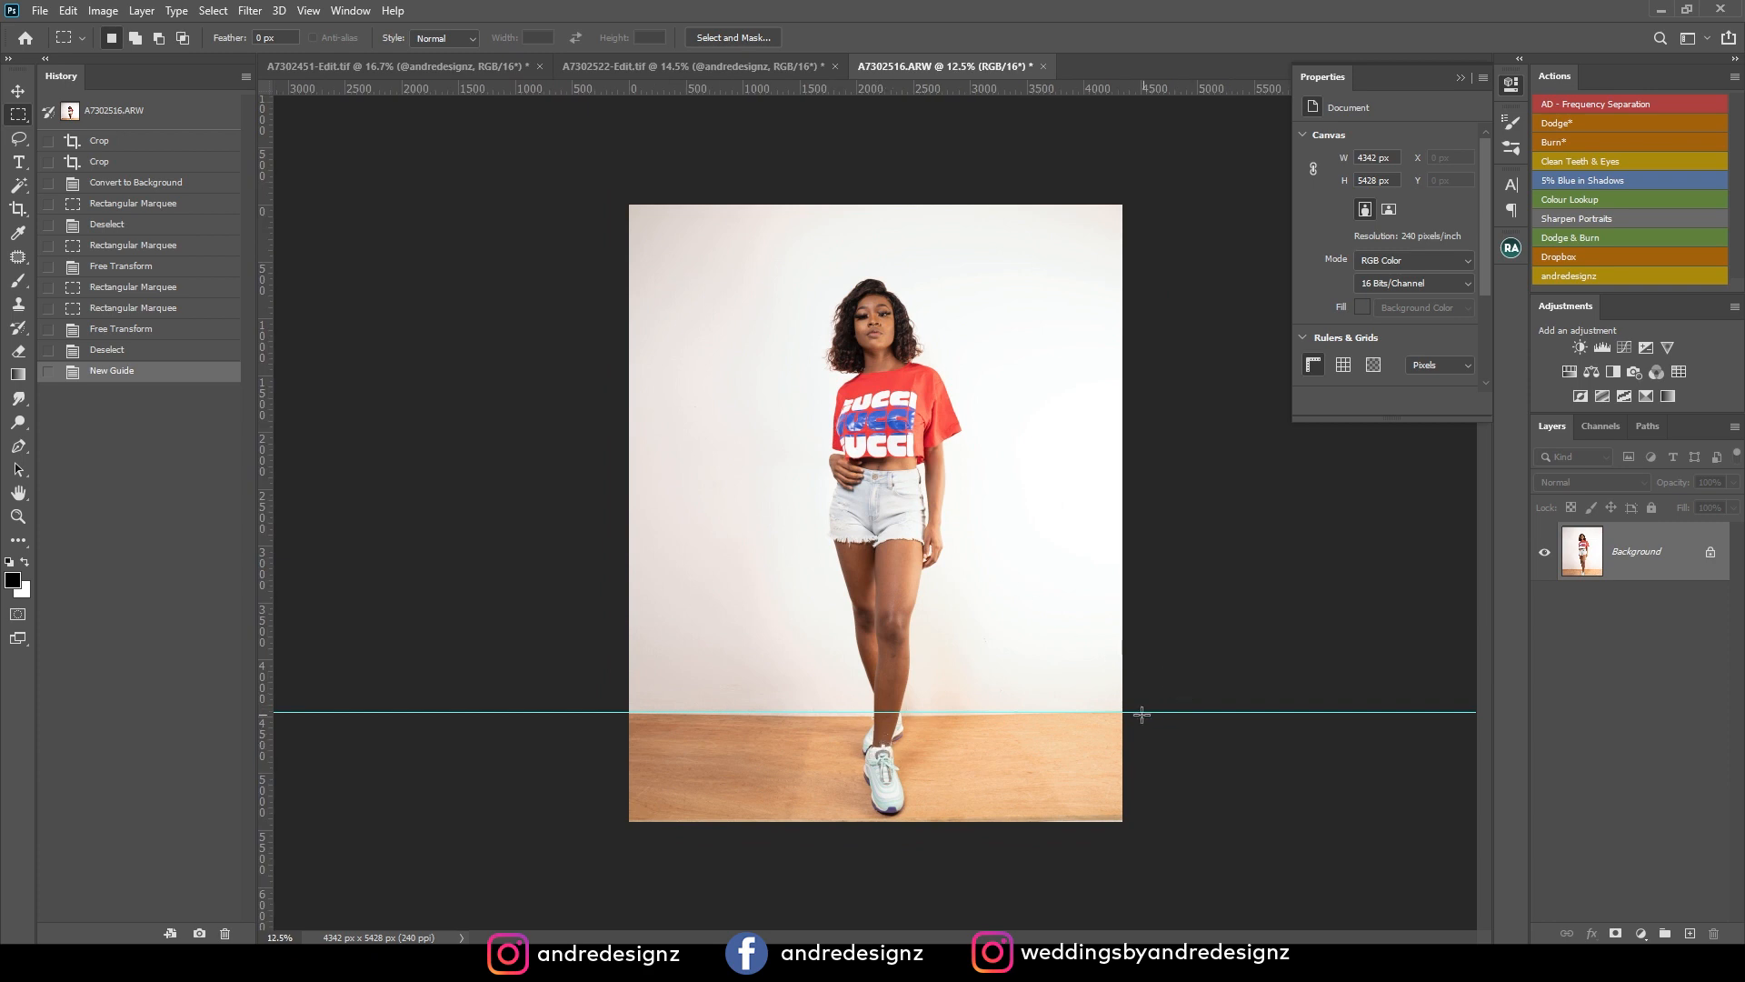
Remove the horizontal guide from the floor line.
key(r)
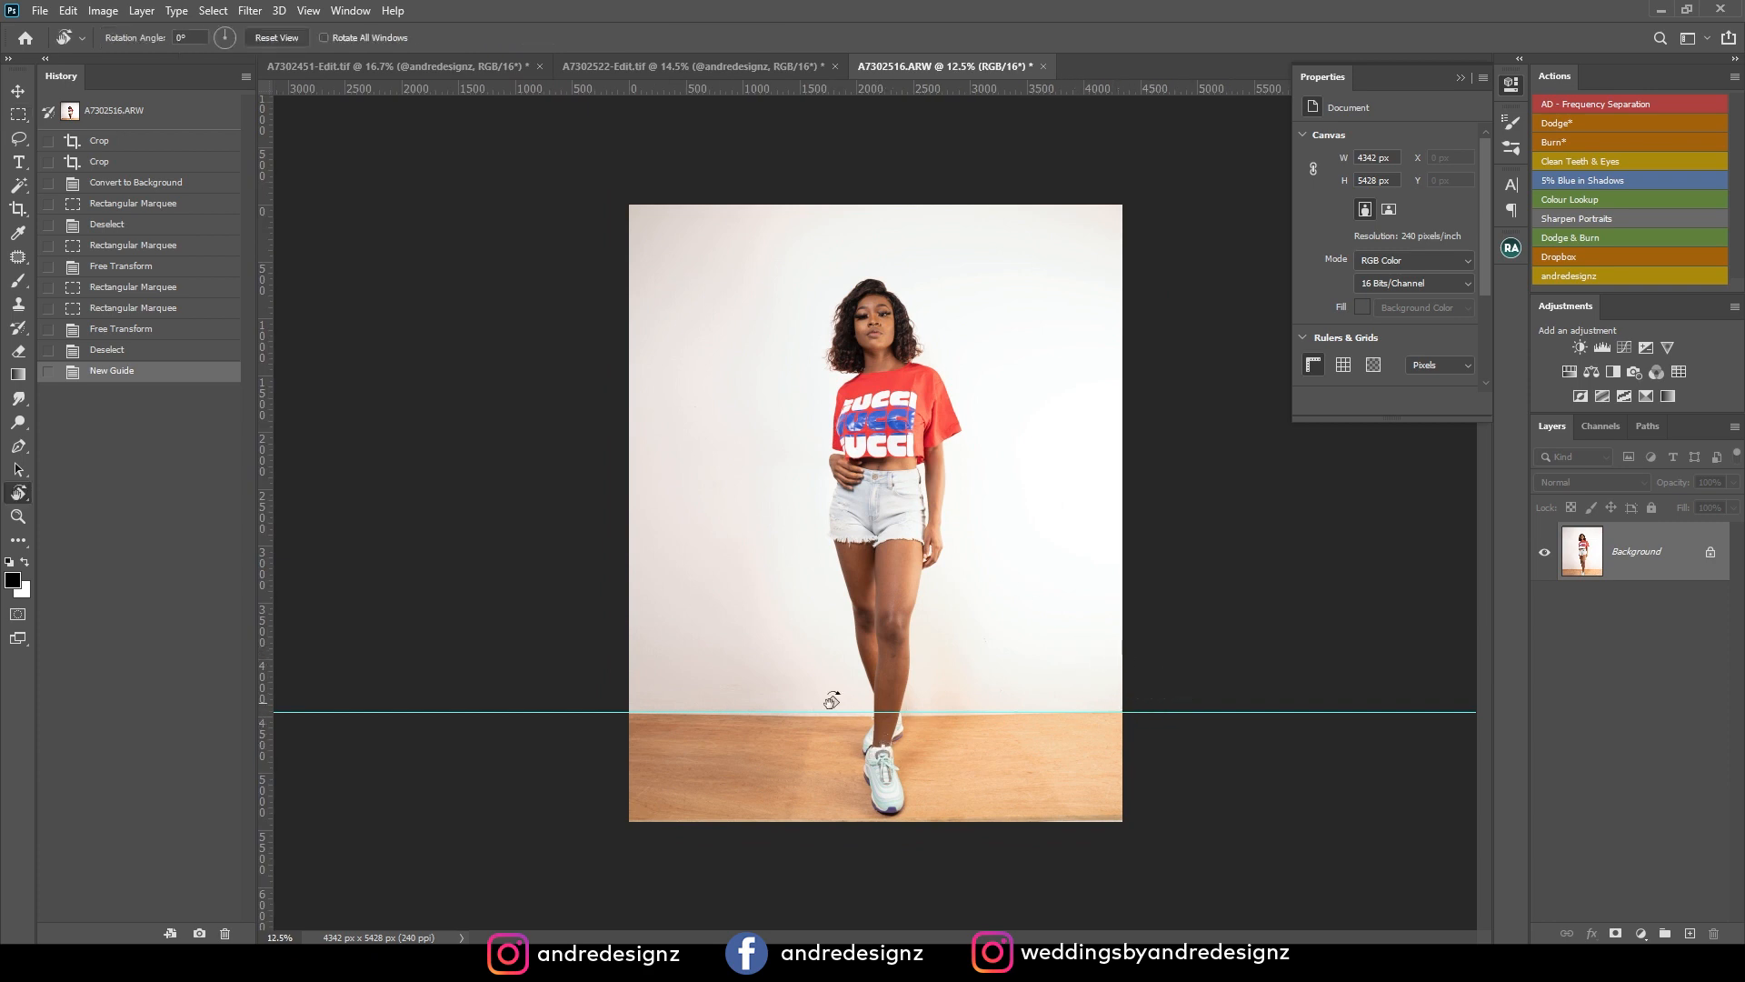
click(17, 91)
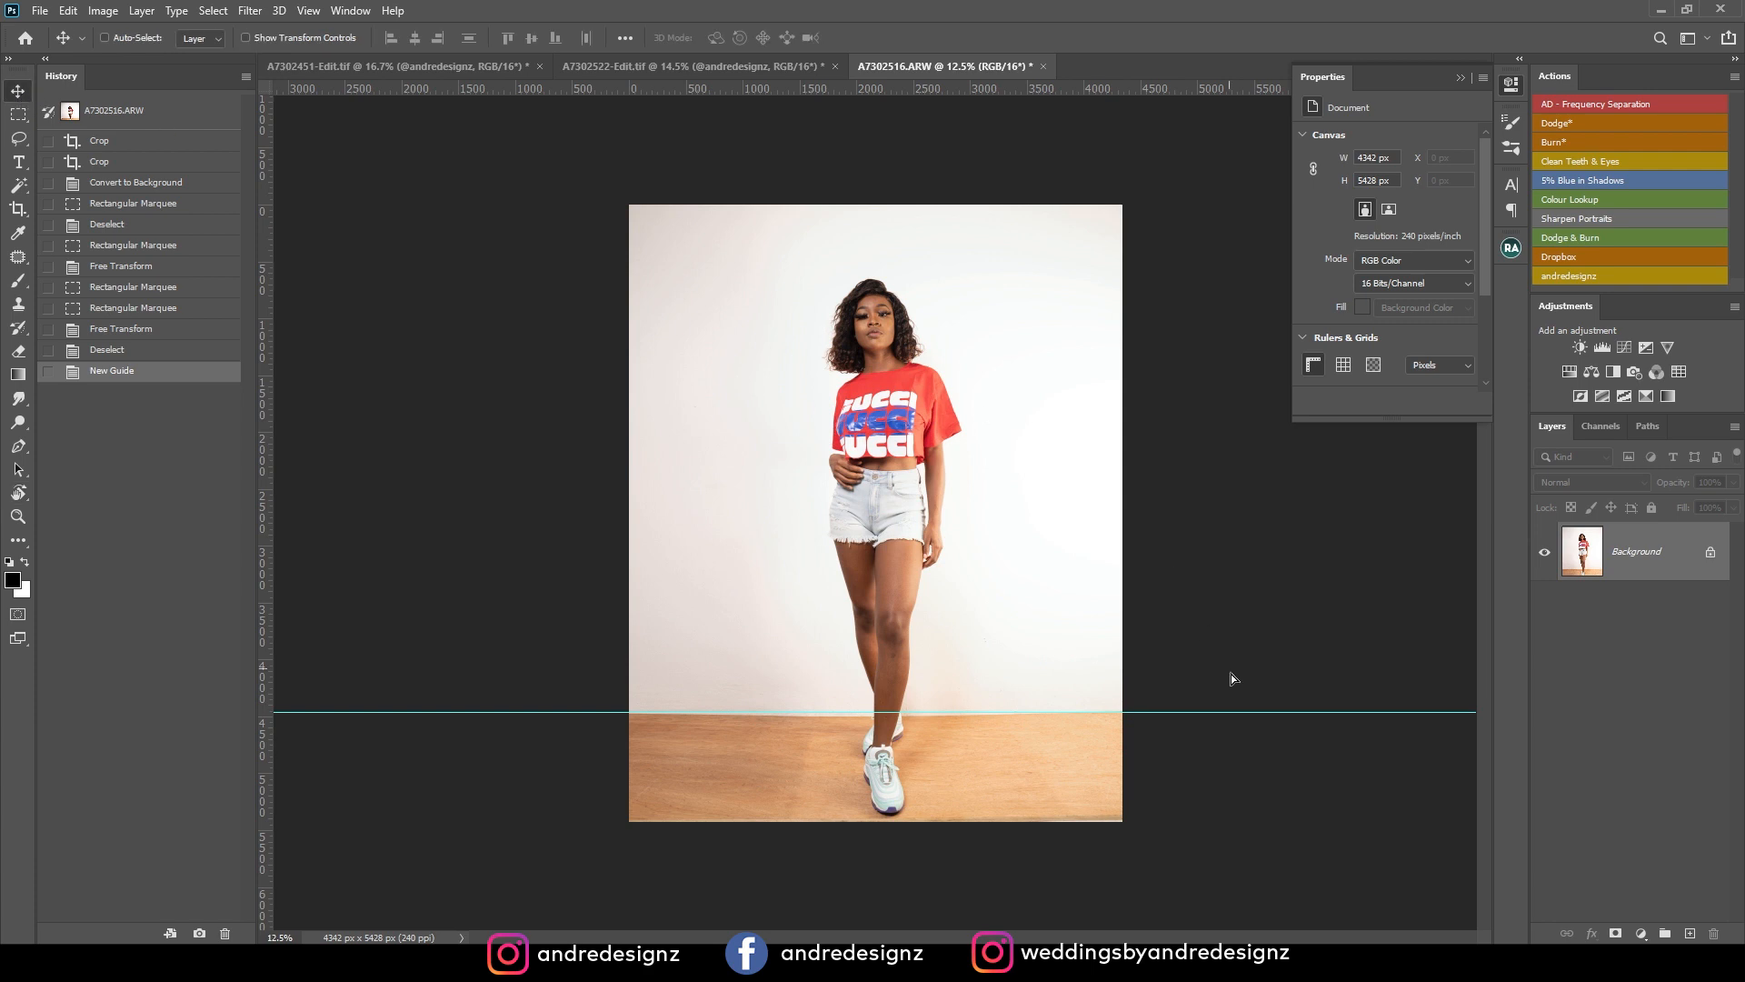
drag(1232, 677, 1225, 710)
click(1026, 405)
drag(1239, 712, 1182, 89)
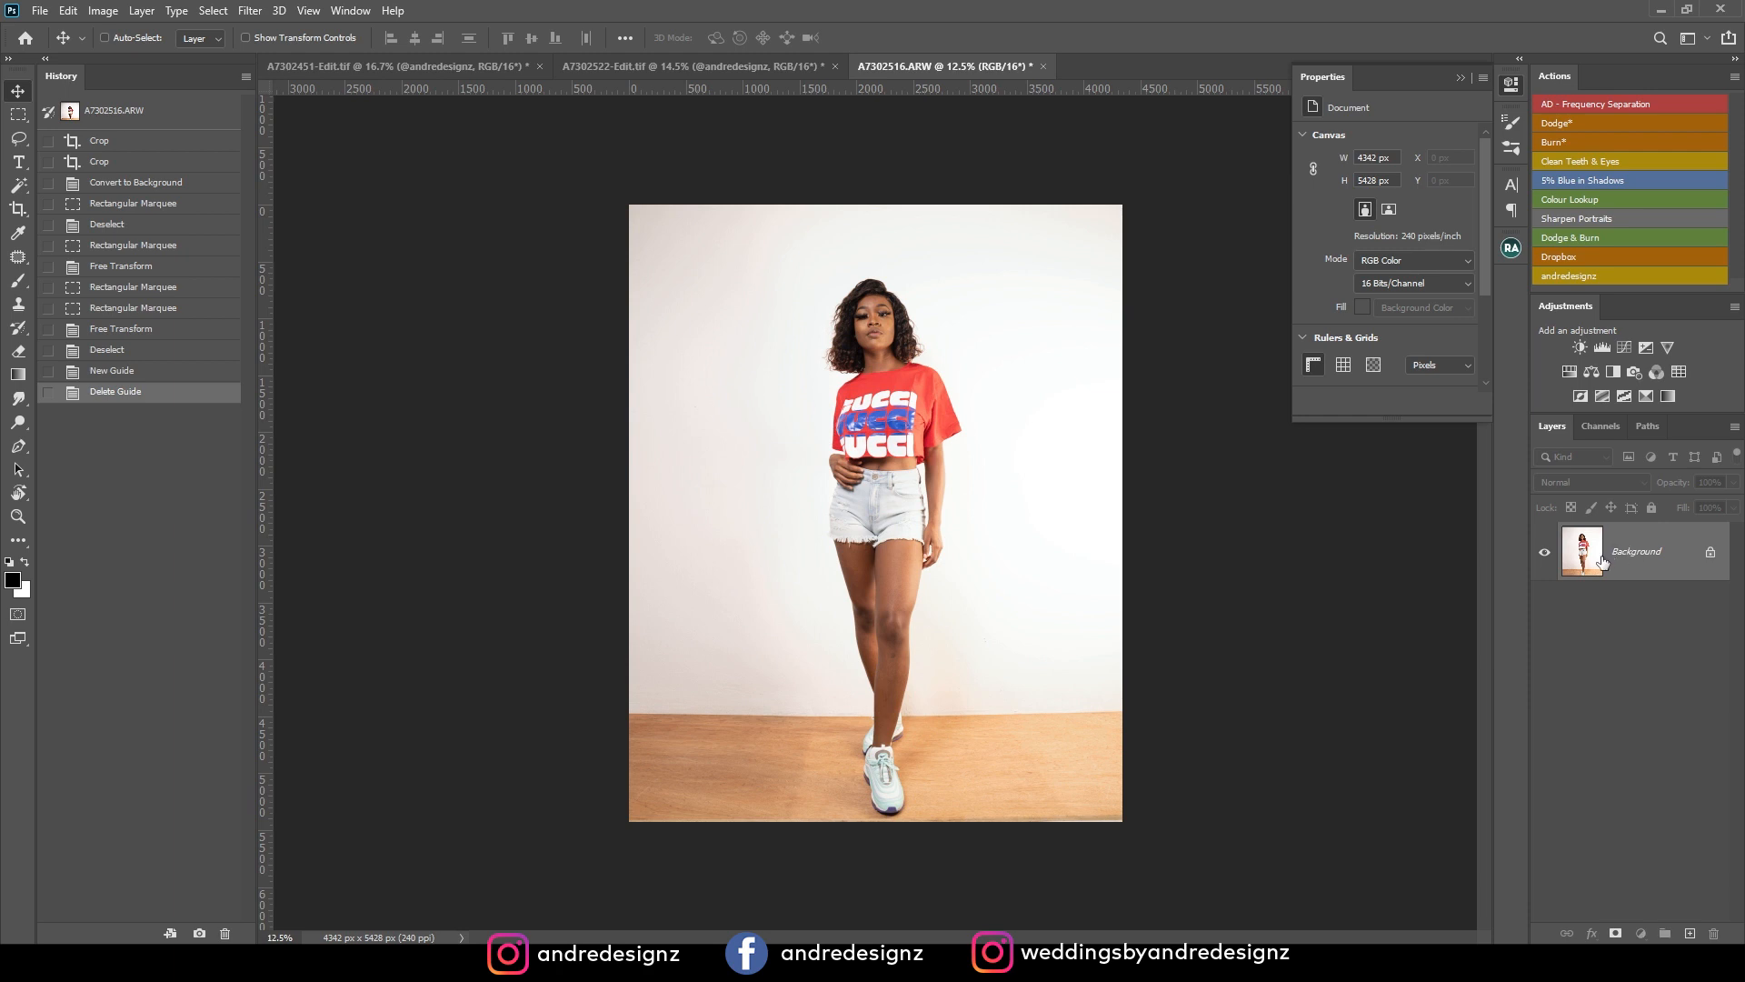
Duplicate the background layer, move the copy up about 127 px, and merge the two layers.
key(ctrl+j)
drag(894, 447, 880, 426)
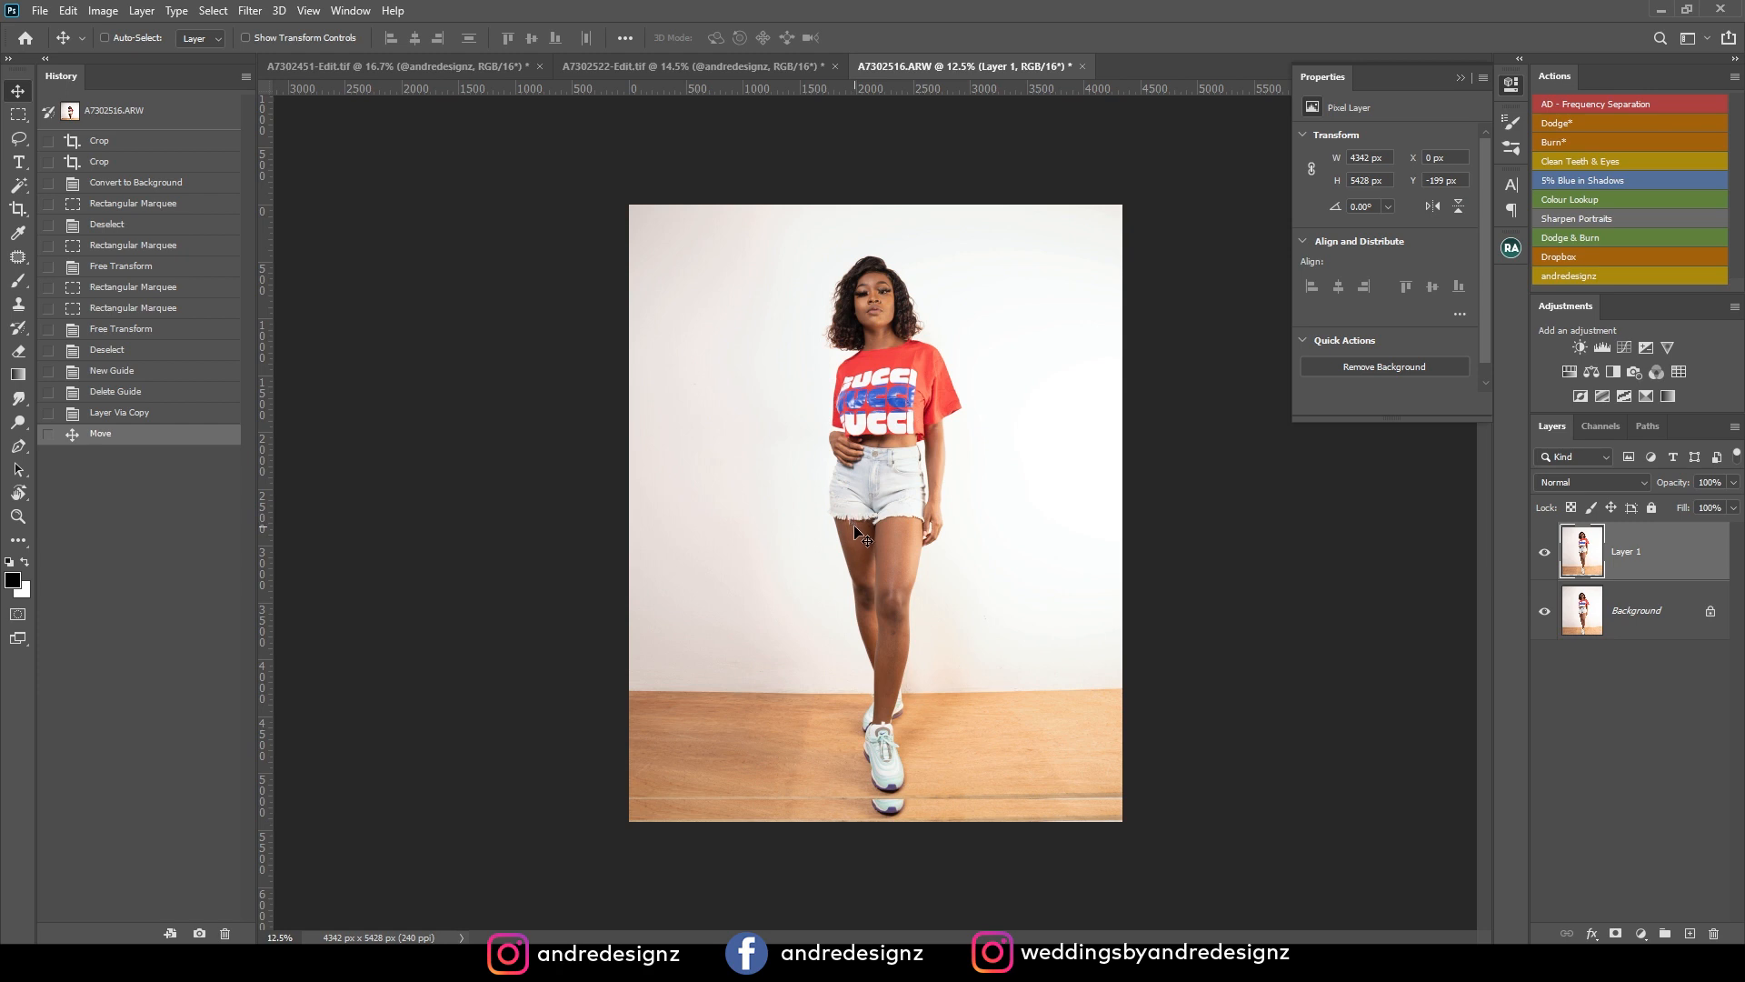
drag(853, 525, 863, 534)
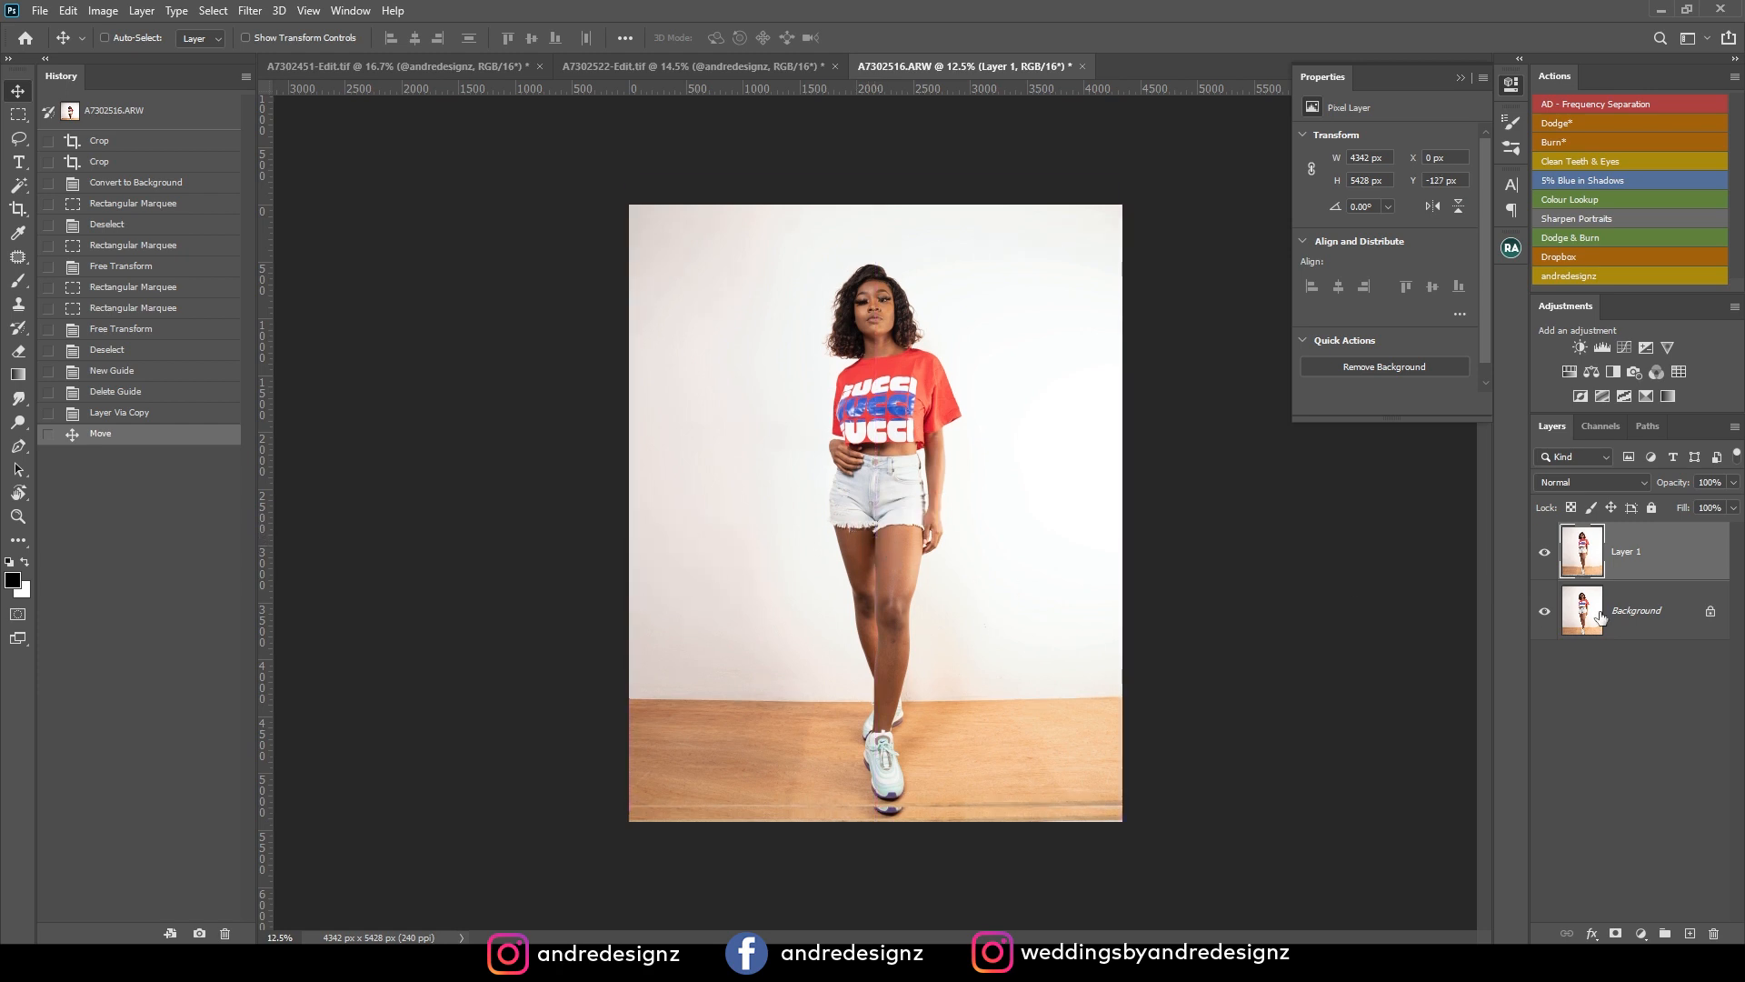
shift+click(1639, 617)
key(ctrl+e)
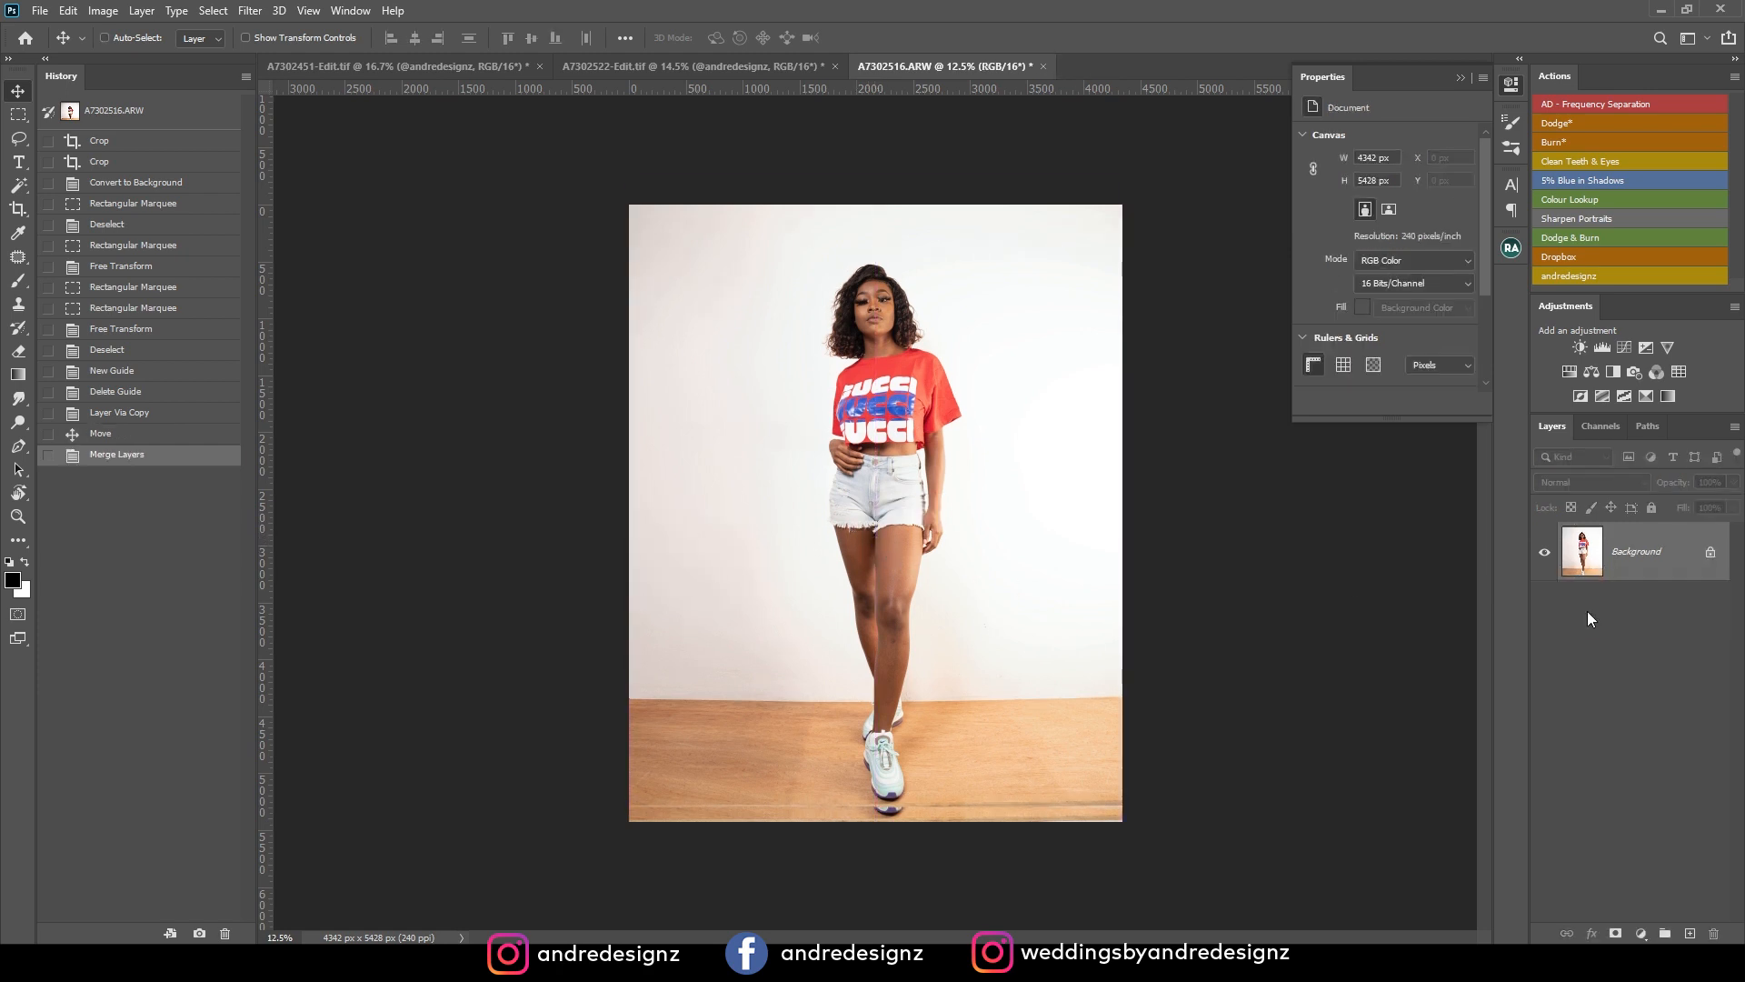
Duplicate the background layer and clone-stamp clean wood over the seam line on the floor left of the front shoe.
key(ctrl+j)
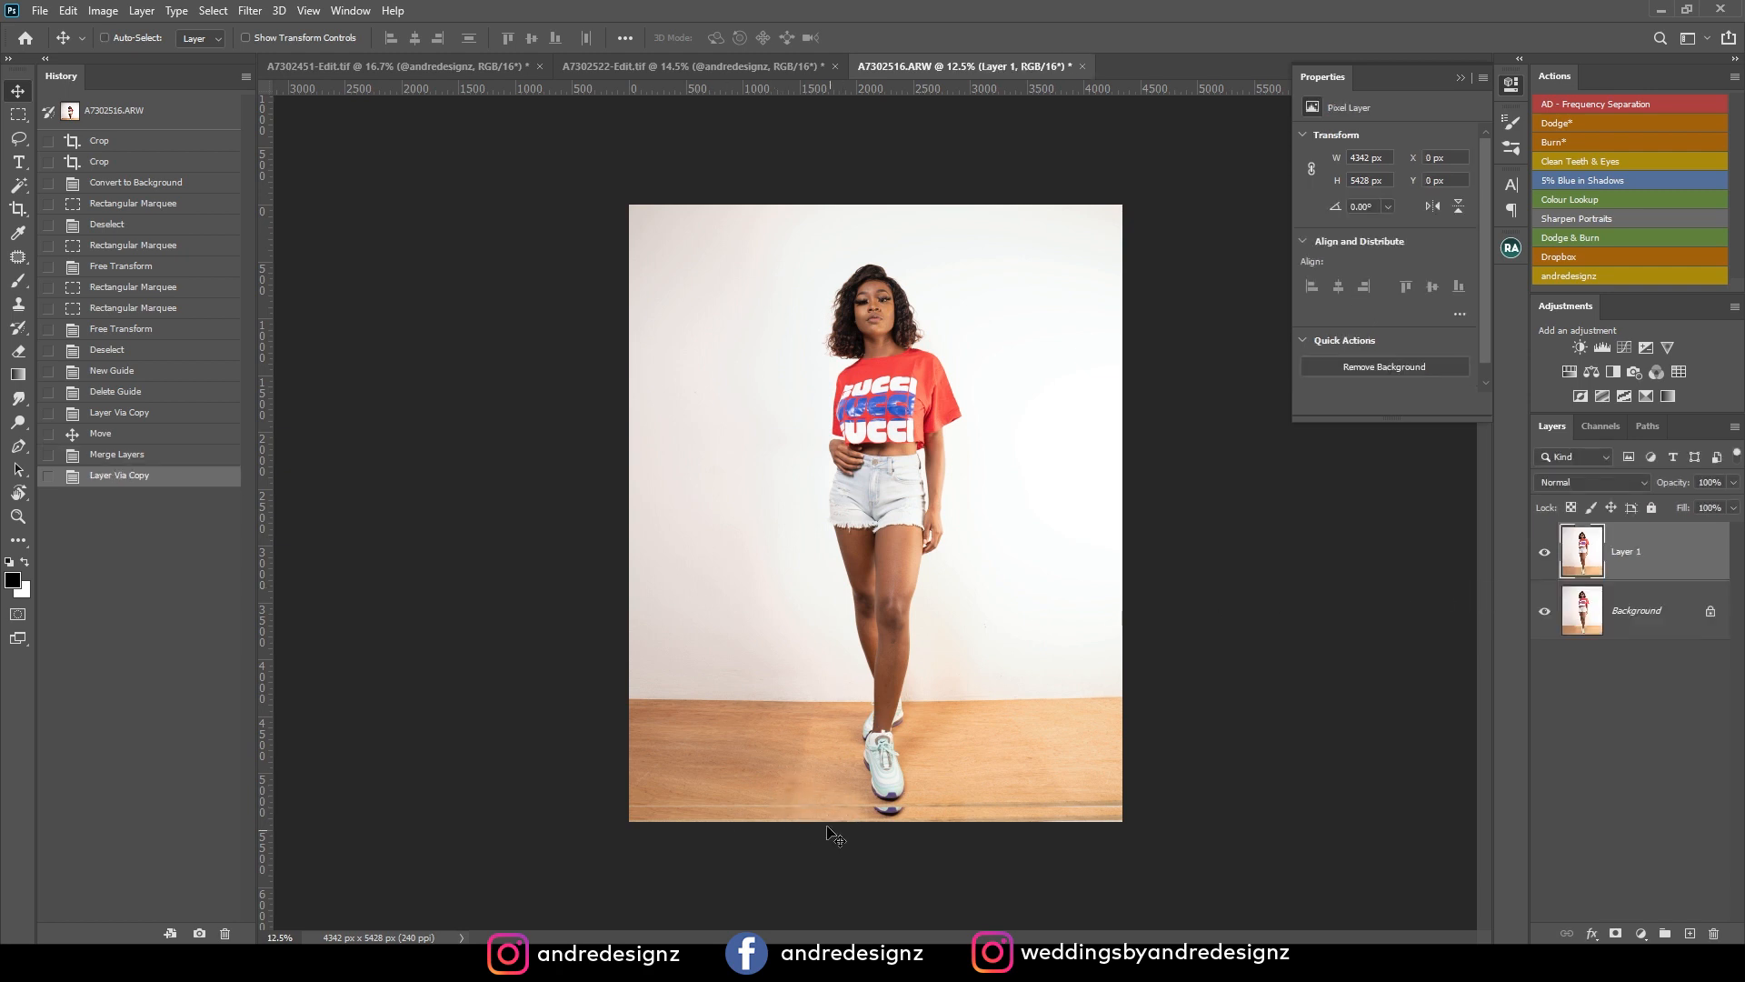
key(ctrl+plus)
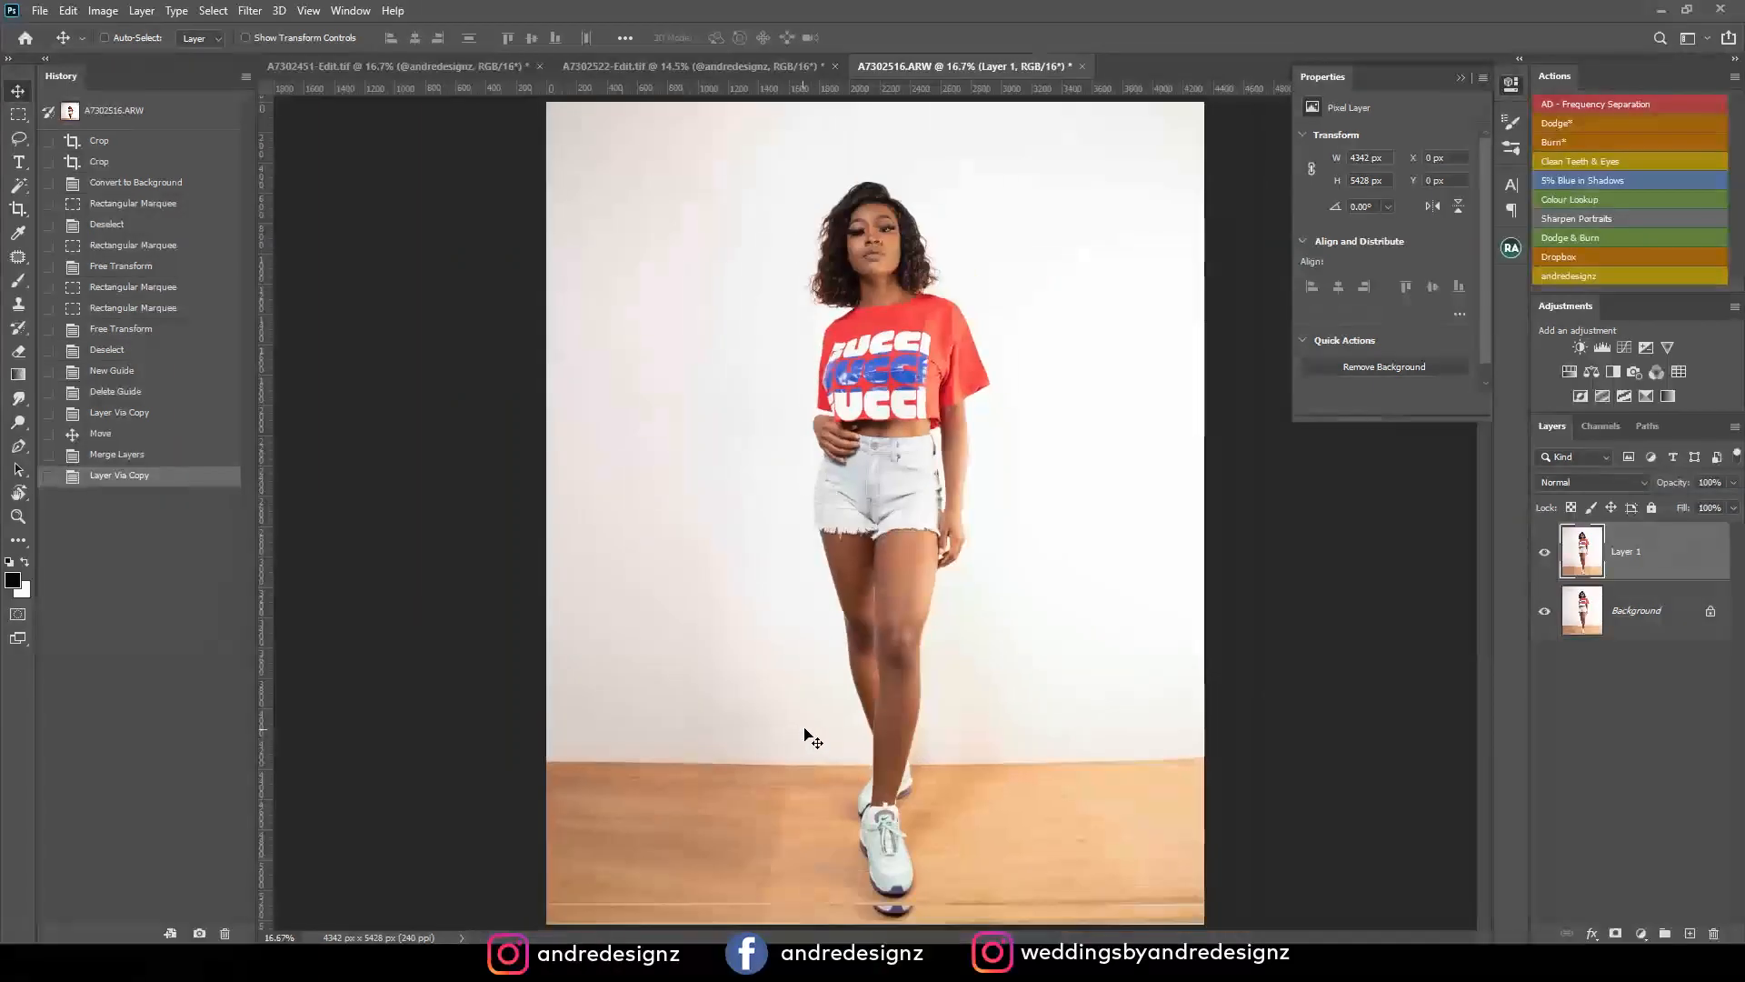
key(ctrl+plus)
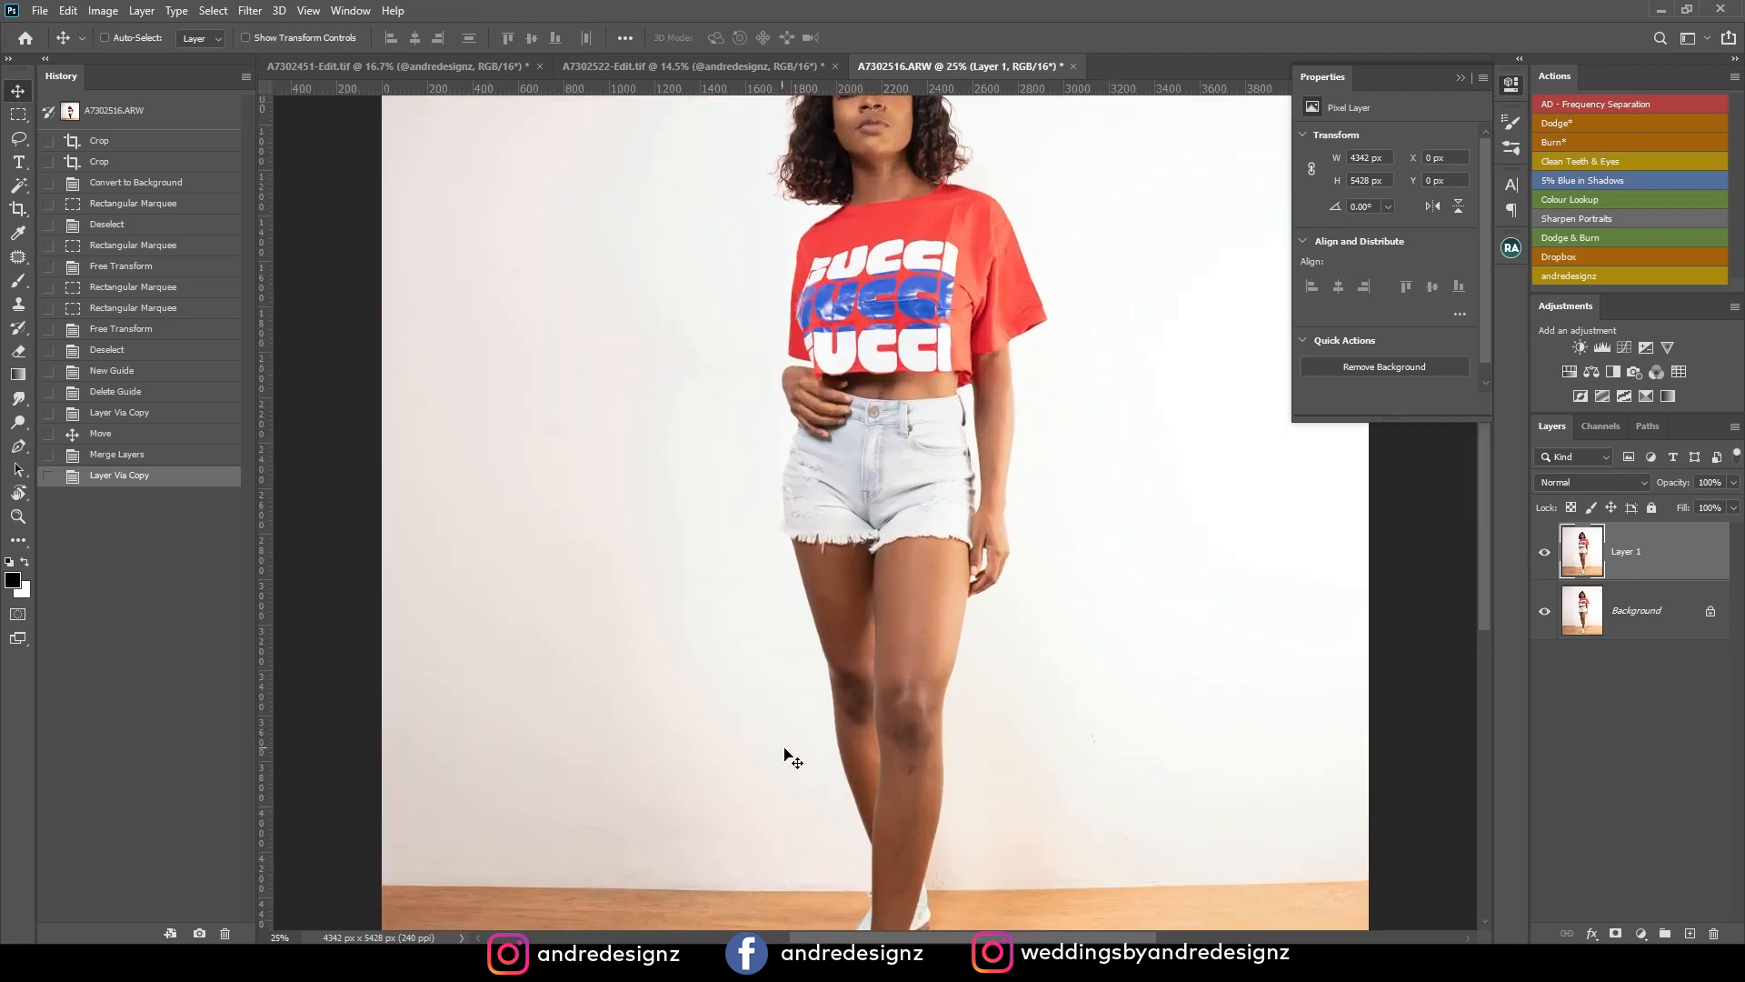
drag(754, 772, 888, 370)
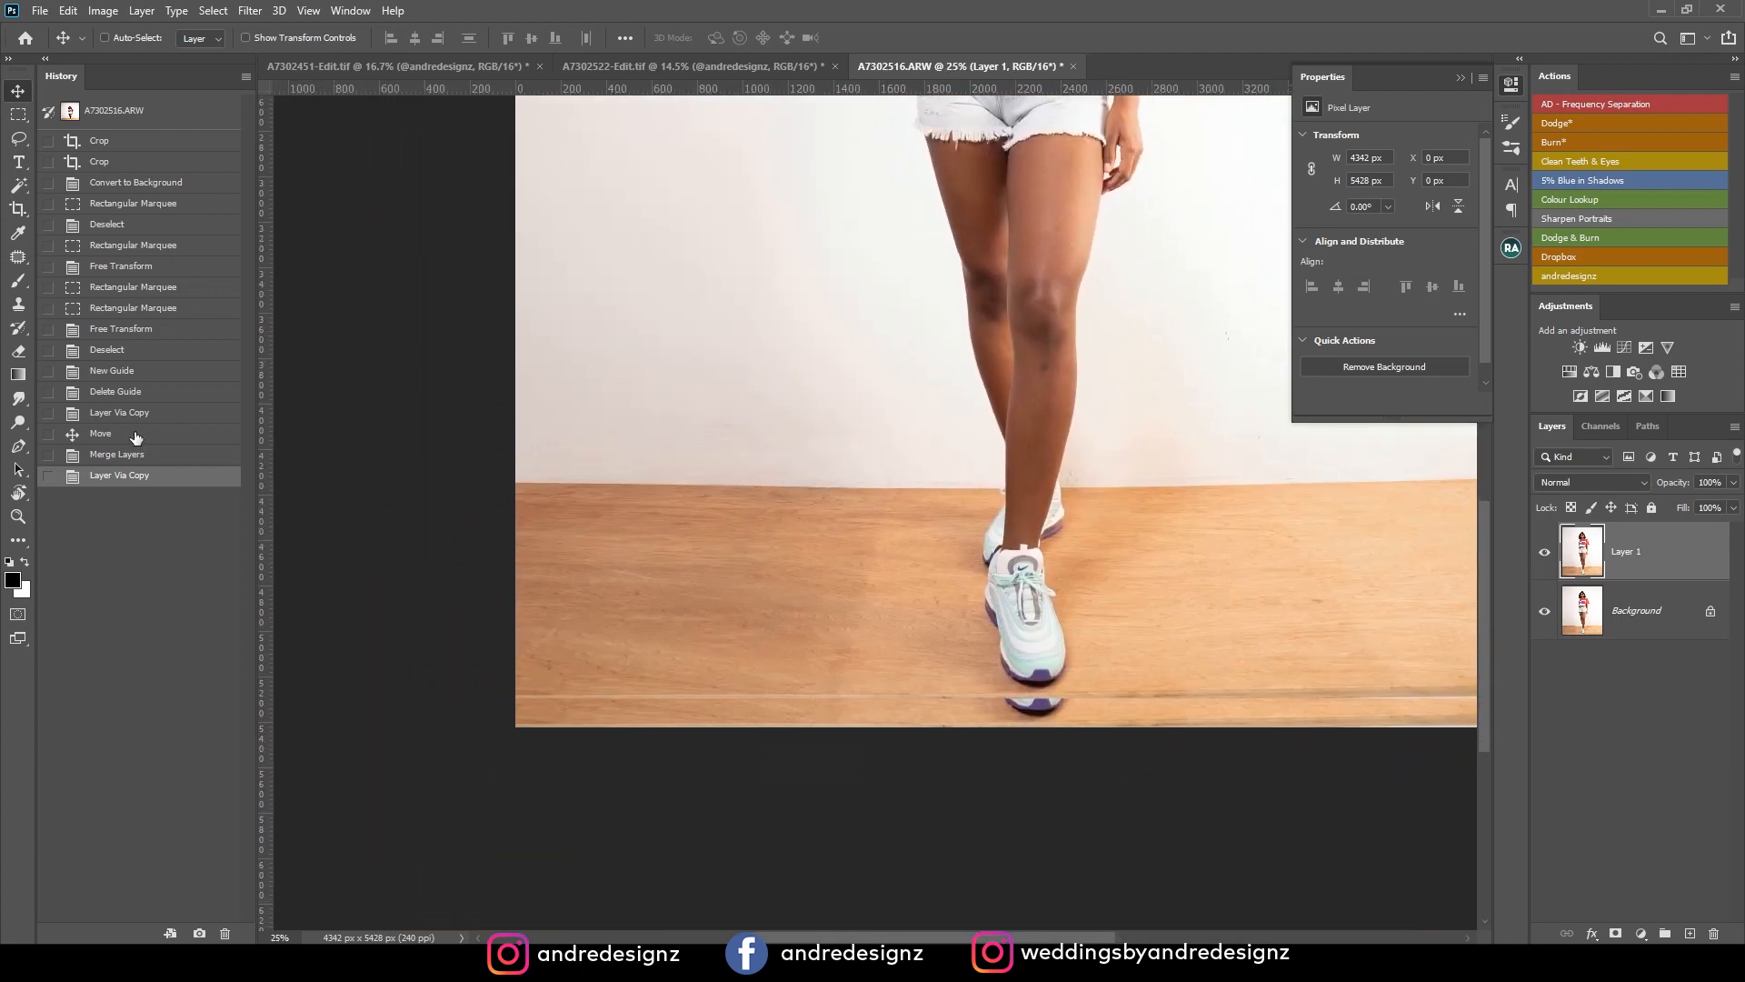
click(19, 303)
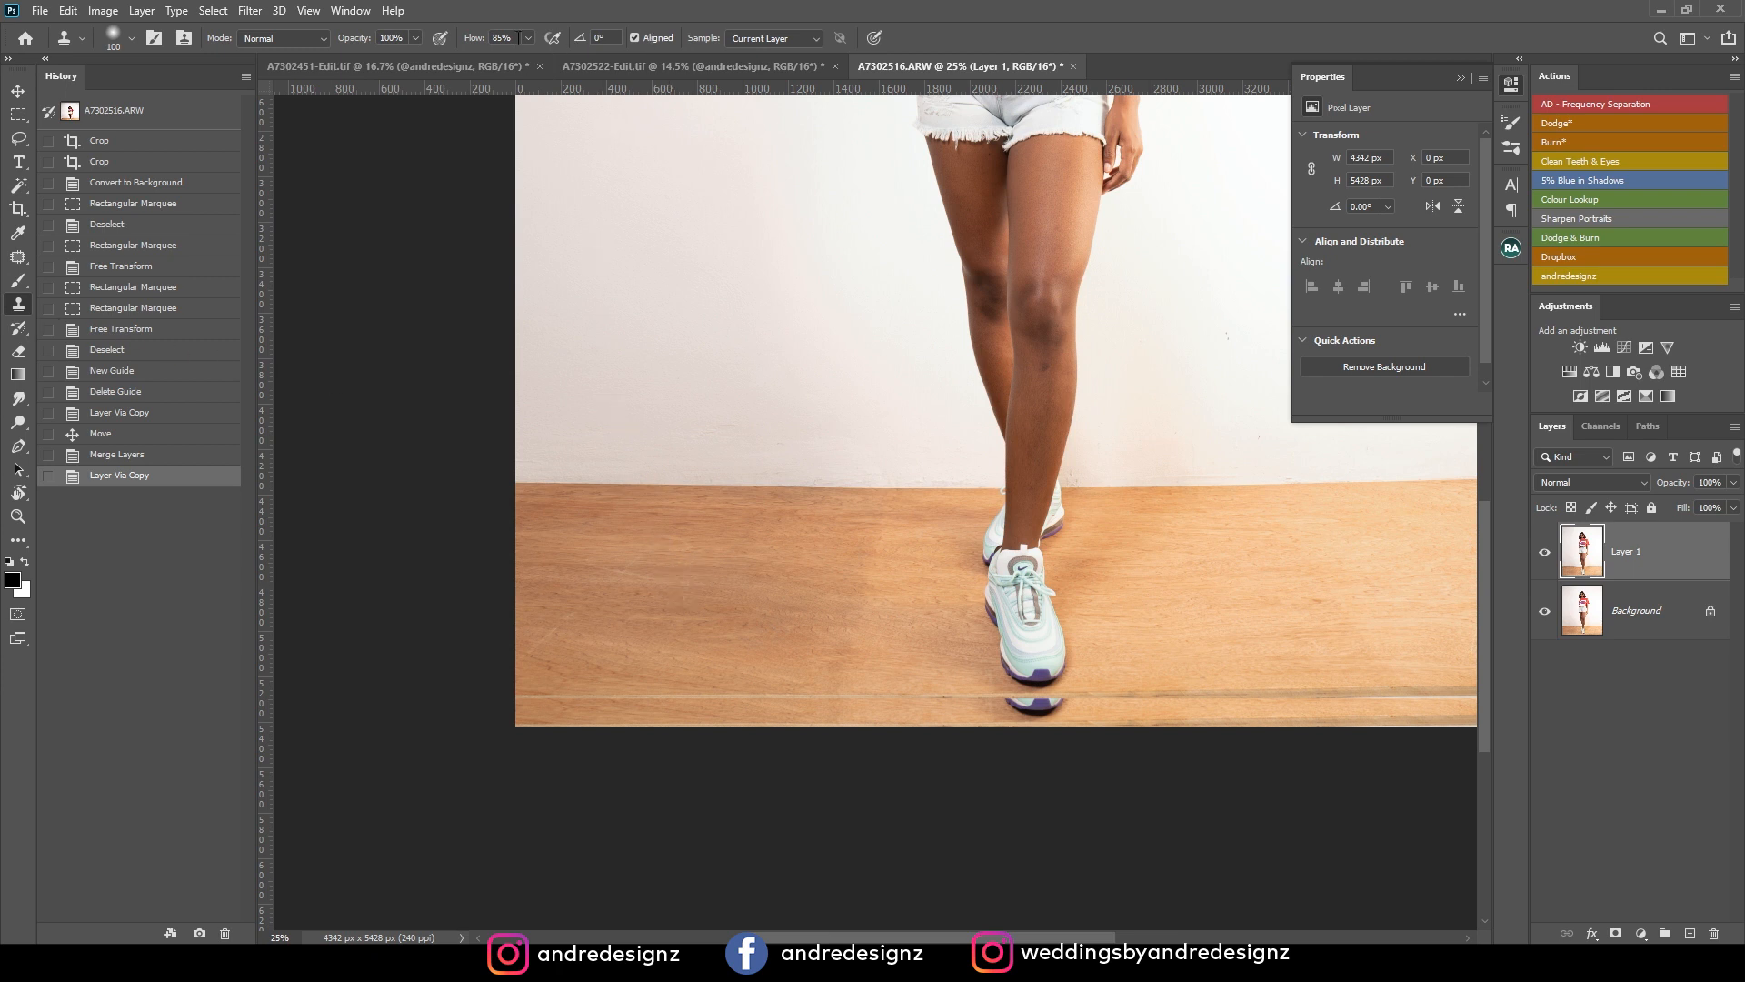
key(bracketright)
key(bracketright)
key(bracketright)
key(bracketright)
key(bracketright)
key(bracketright)
mouse_move(593, 694)
mouse_down()
mouse_move(493, 698)
mouse_move(634, 659)
mouse_move(631, 700)
mouse_move(804, 686)
mouse_move(870, 715)
mouse_move(908, 689)
mouse_up()
mouse_move(881, 692)
mouse_down()
mouse_move(974, 694)
mouse_move(939, 714)
mouse_up()
Clone out the duplicated shoe tip and the seam beneath the front shoe with a smaller 100 px clone stamp brush.
key(bracketleft)
key(bracketleft)
key(bracketleft)
key(bracketleft)
key(bracketleft)
key(bracketleft)
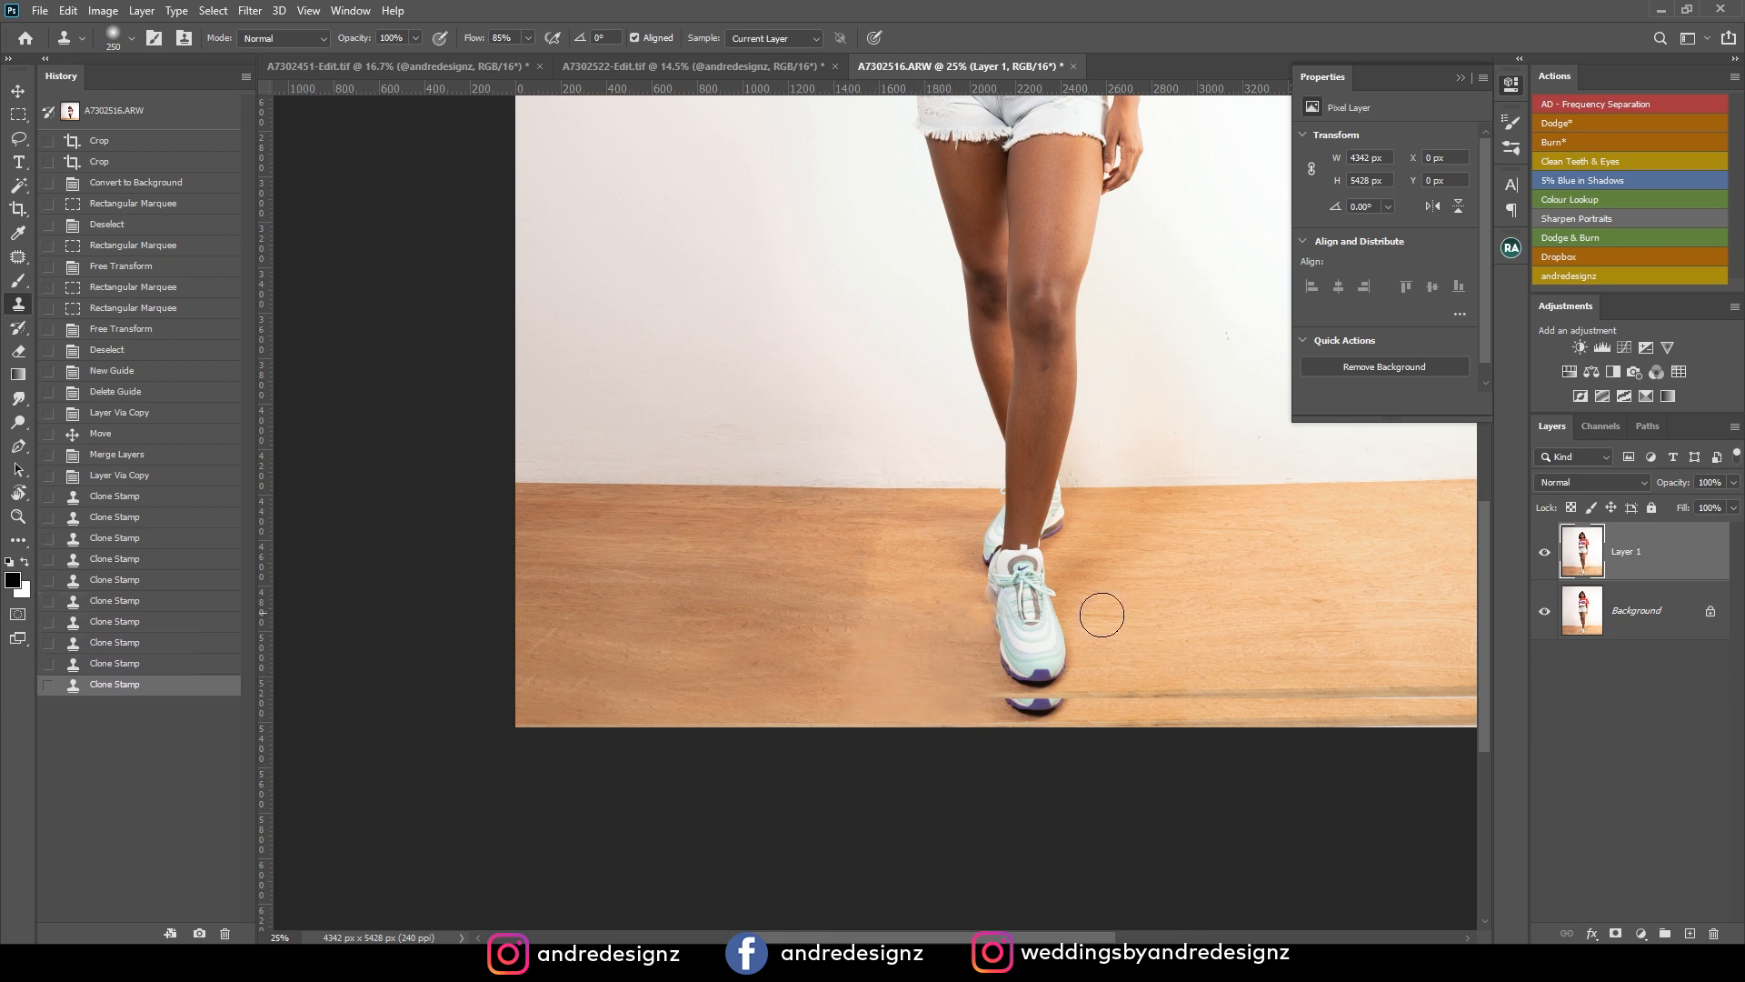
mouse_move(996, 696)
mouse_down()
mouse_move(1003, 732)
mouse_move(958, 708)
mouse_move(994, 724)
mouse_move(940, 730)
mouse_move(954, 660)
mouse_move(960, 711)
mouse_move(880, 733)
mouse_move(806, 717)
mouse_move(525, 720)
mouse_up()
mouse_move(796, 721)
mouse_down()
mouse_move(891, 719)
mouse_move(911, 699)
mouse_move(896, 713)
mouse_move(1000, 738)
mouse_up()
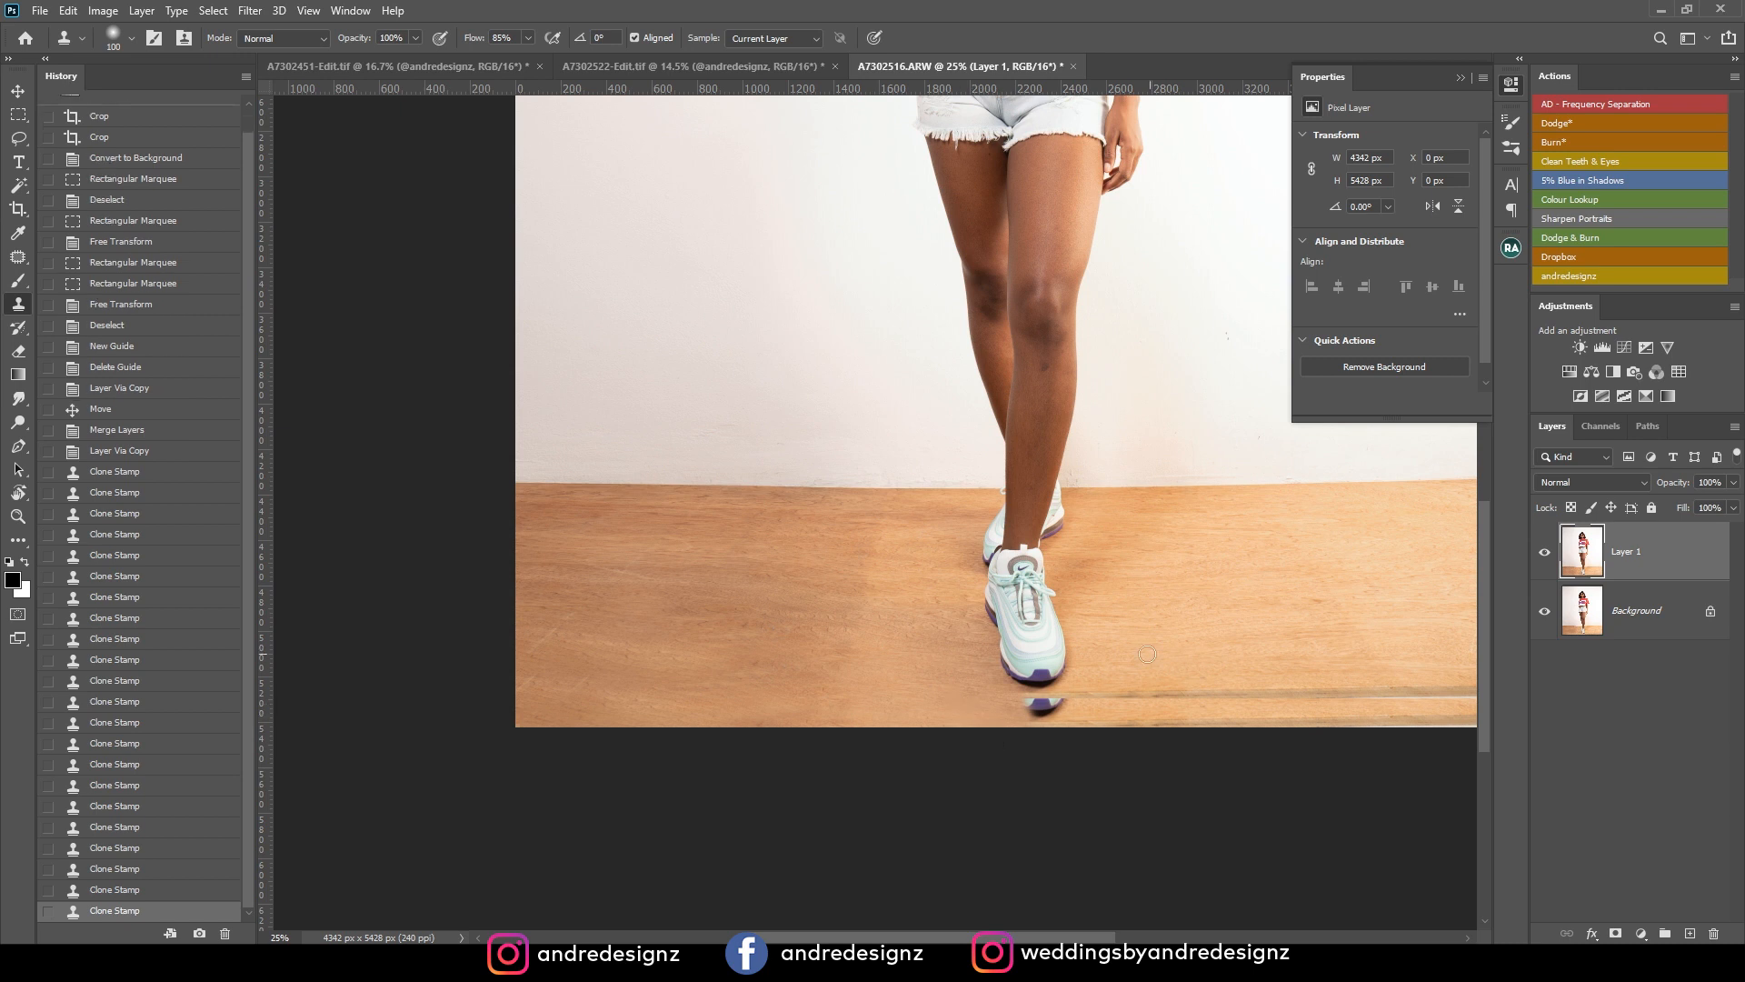
drag(1079, 690, 1043, 727)
mouse_move(1067, 707)
mouse_down()
mouse_move(1004, 732)
mouse_move(1016, 706)
mouse_move(1066, 711)
mouse_move(982, 713)
mouse_move(1055, 707)
mouse_up()
mouse_move(1061, 709)
mouse_down()
mouse_move(1028, 722)
mouse_move(1050, 729)
mouse_up()
click(1100, 688)
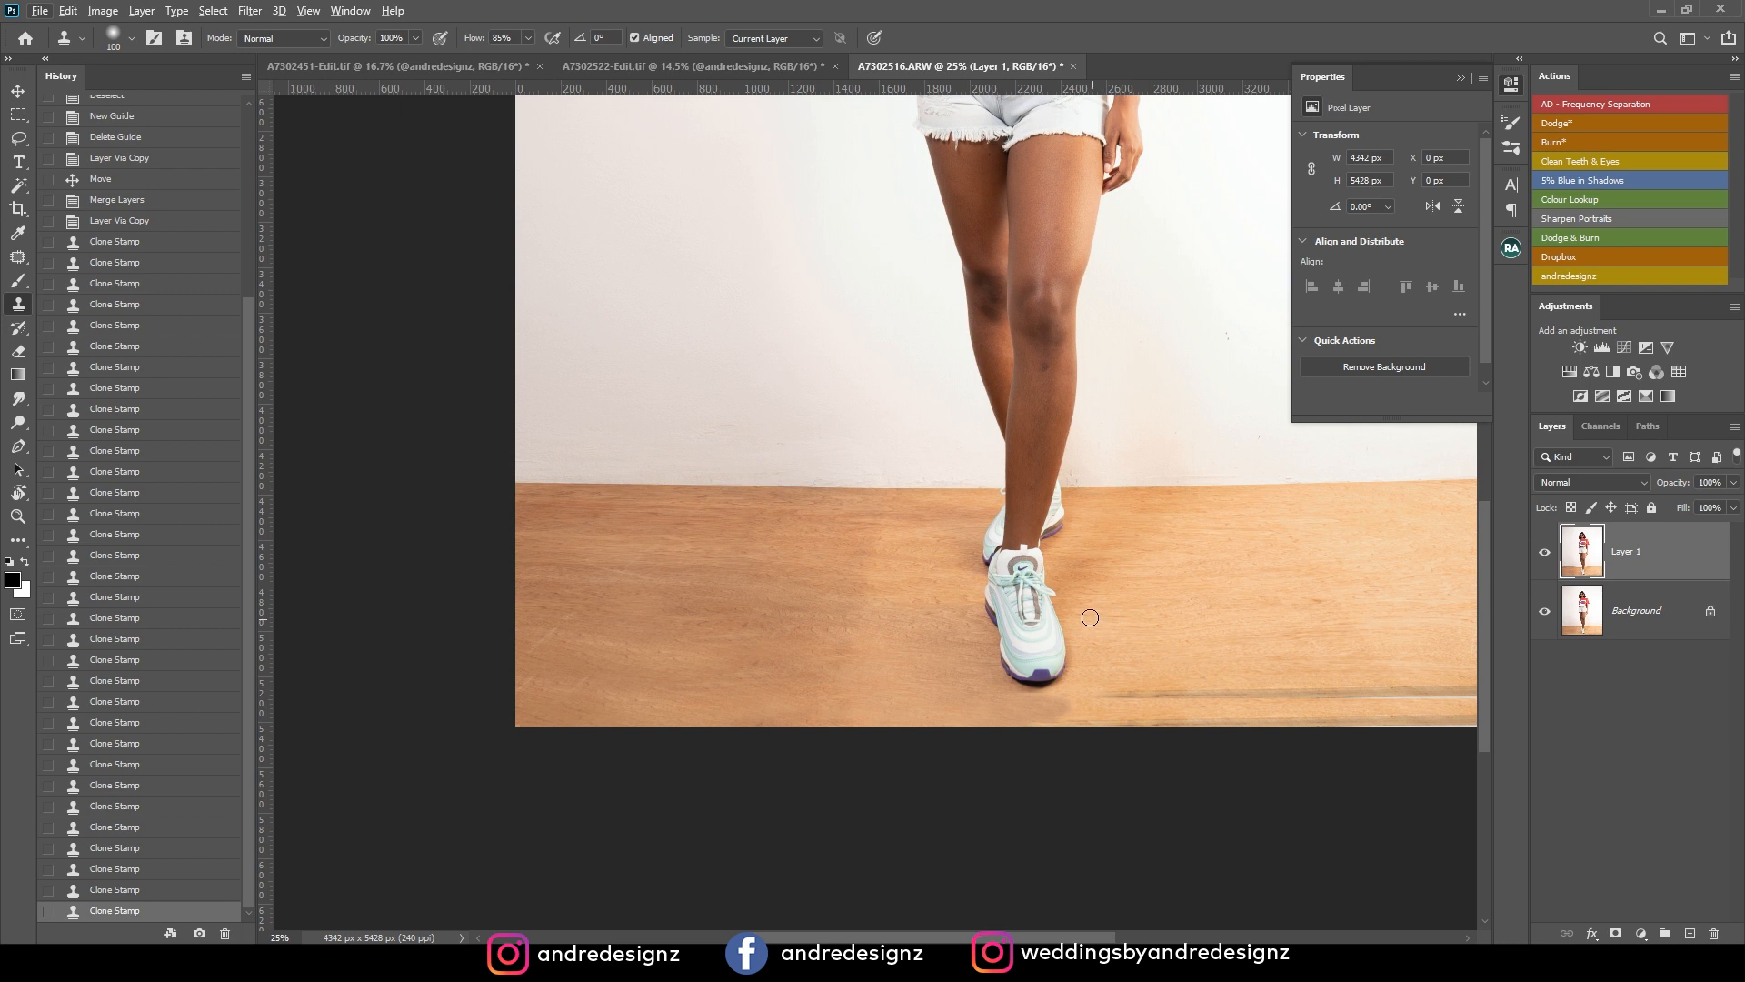
Patch the long seam line on the floor right of the front shoe with clean wood.
key(j)
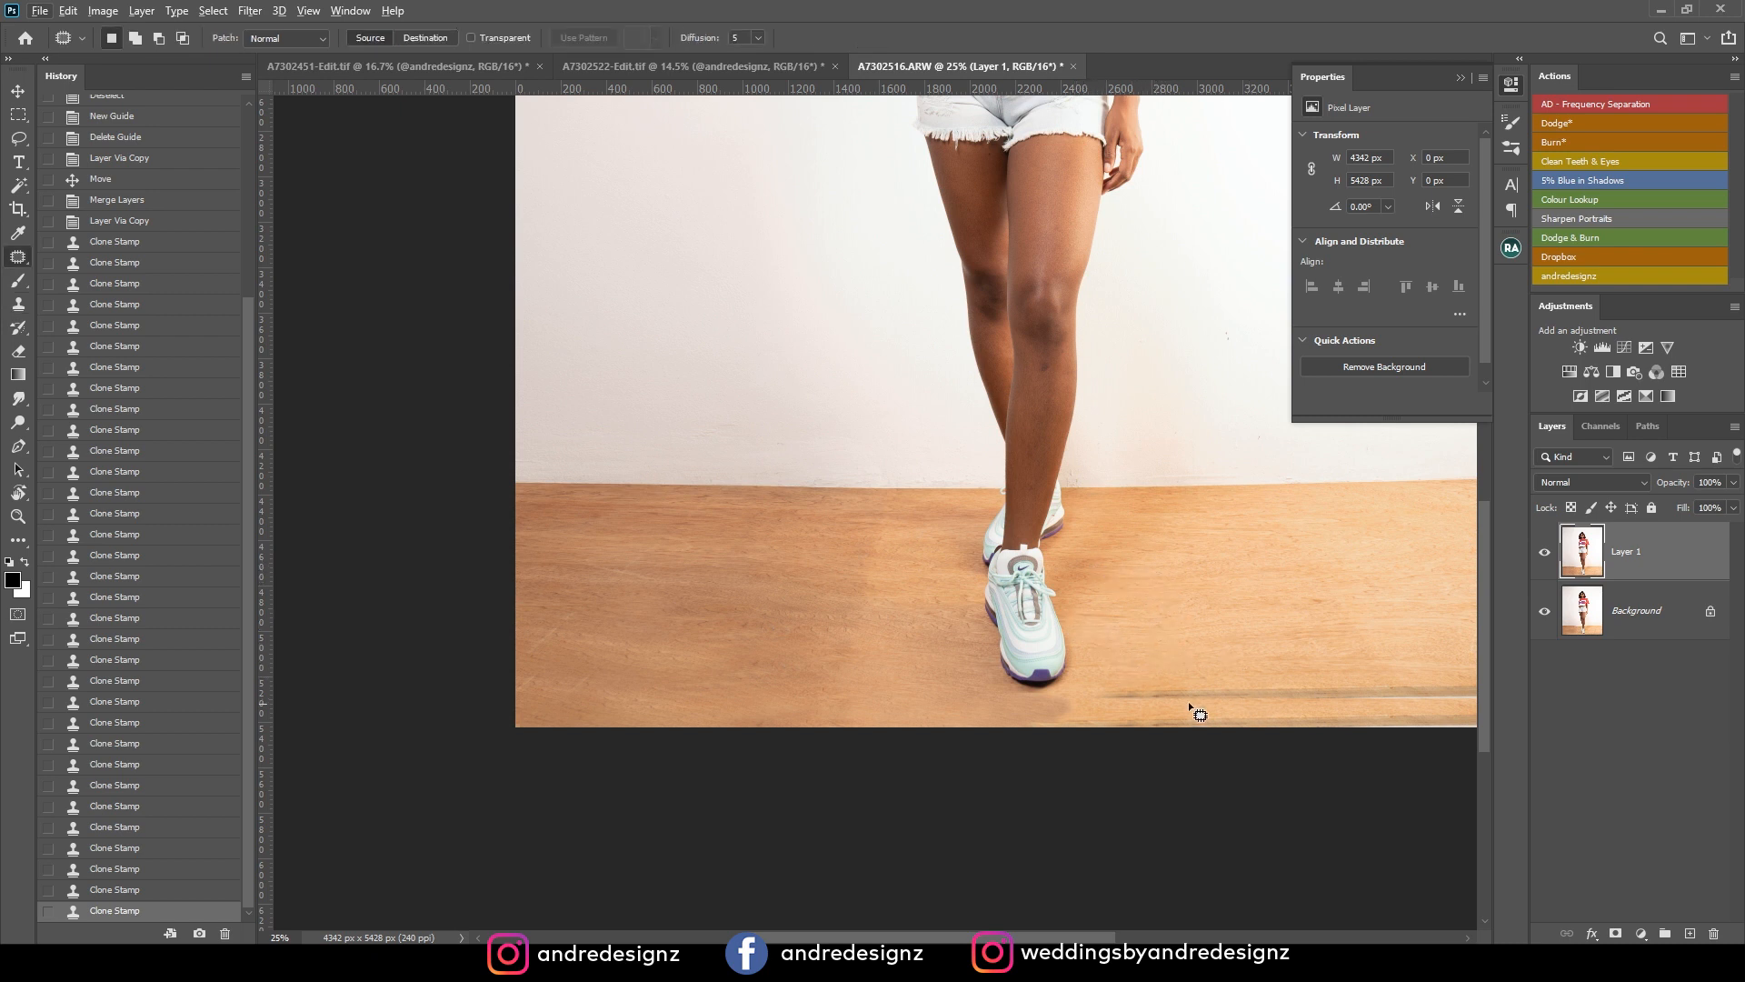
mouse_move(1107, 674)
mouse_down()
mouse_move(1169, 712)
mouse_move(1349, 701)
mouse_up()
key(ctrl+d)
mouse_move(1131, 682)
mouse_down()
mouse_move(1141, 725)
mouse_move(1495, 707)
mouse_move(1402, 650)
mouse_up()
drag(1309, 546, 1030, 523)
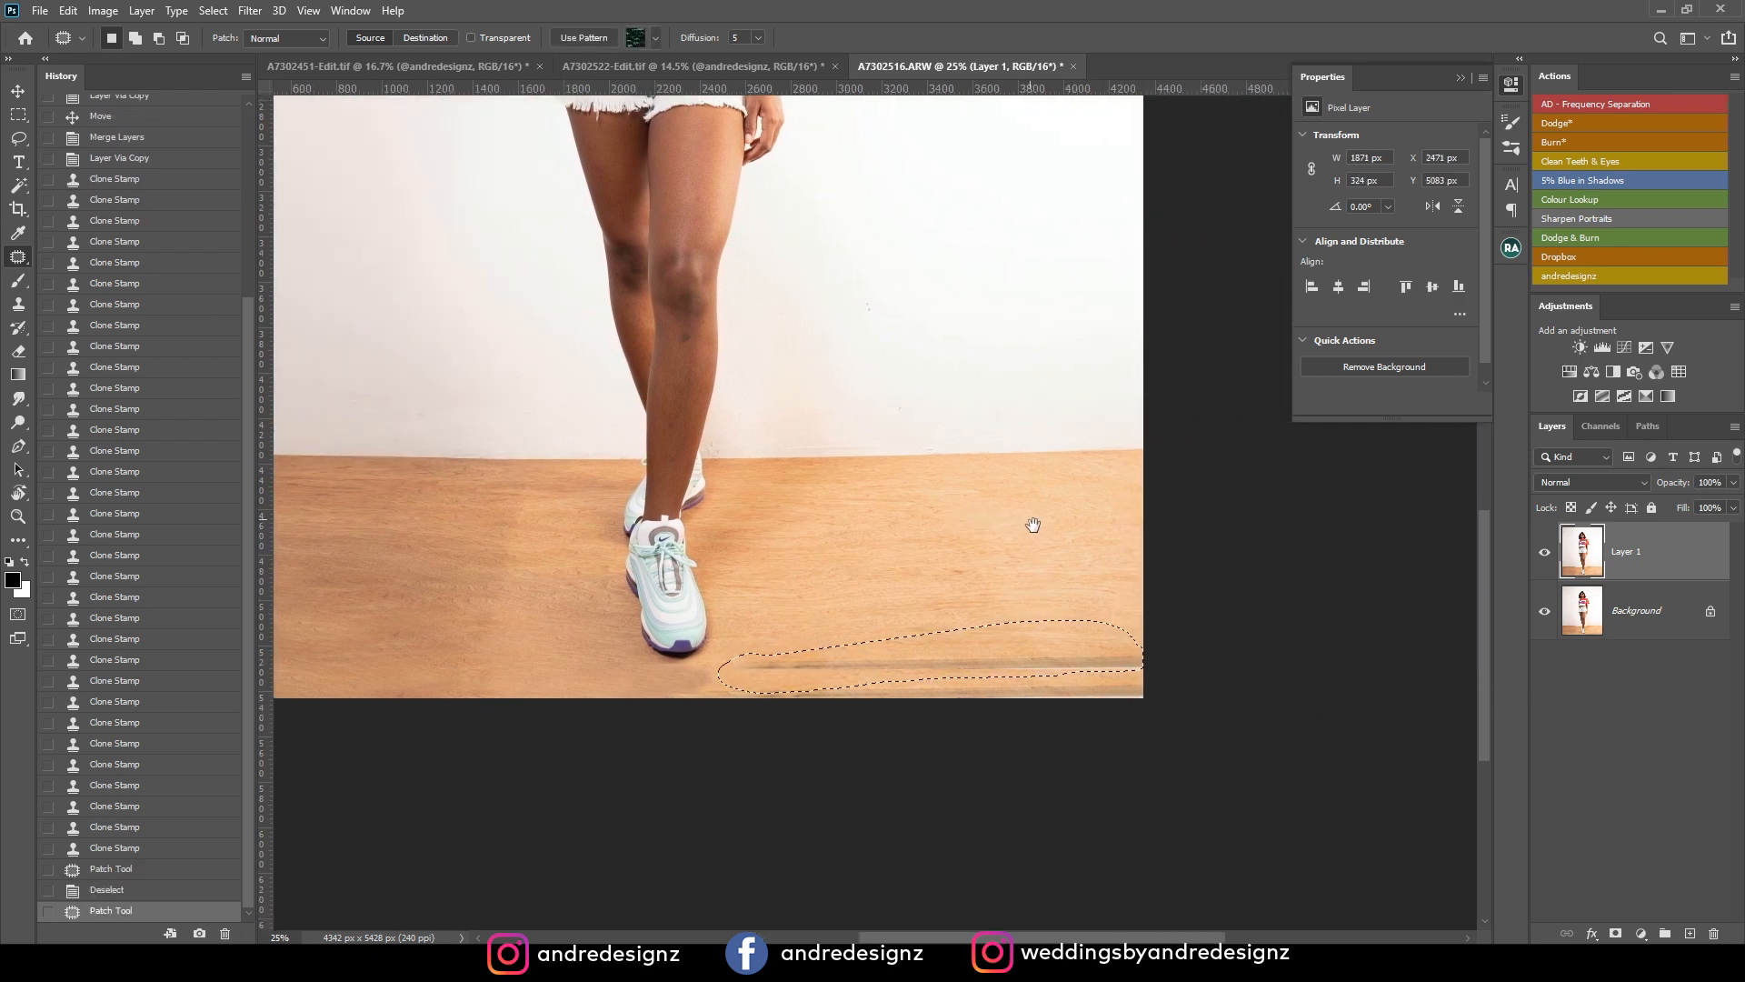
mouse_move(1052, 660)
mouse_down()
mouse_move(1024, 611)
mouse_move(1043, 605)
mouse_move(985, 612)
mouse_move(1062, 614)
mouse_move(1037, 672)
mouse_up()
key(ctrl+d)
Patch the leftover dark line along the image's lower edge, from the front shoe to the right corner.
key(ctrl+d)
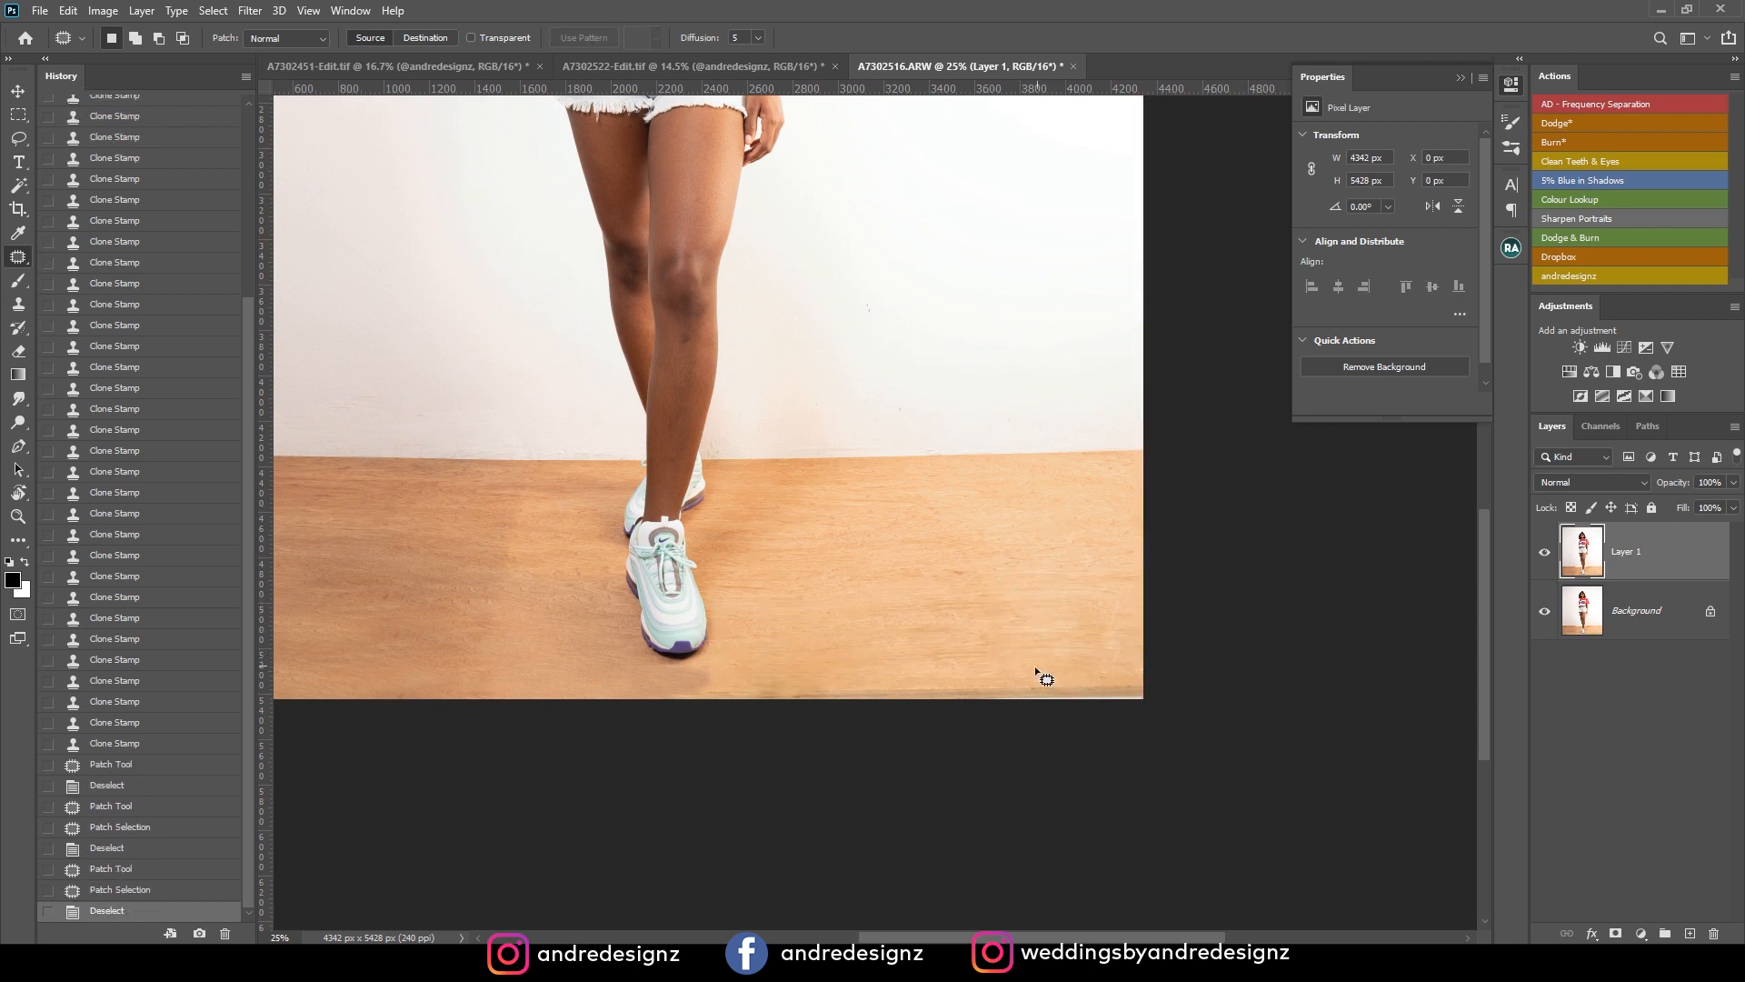
mouse_move(701, 662)
mouse_down()
mouse_move(766, 685)
mouse_move(727, 677)
mouse_up()
mouse_move(705, 687)
mouse_down()
mouse_move(786, 682)
mouse_move(832, 721)
mouse_move(1115, 706)
mouse_move(1208, 655)
mouse_up()
key(ctrl+d)
drag(1080, 661, 1082, 557)
Patch the remaining uneven patches of wood on the floor right of the front shoe.
key(ctrl+d)
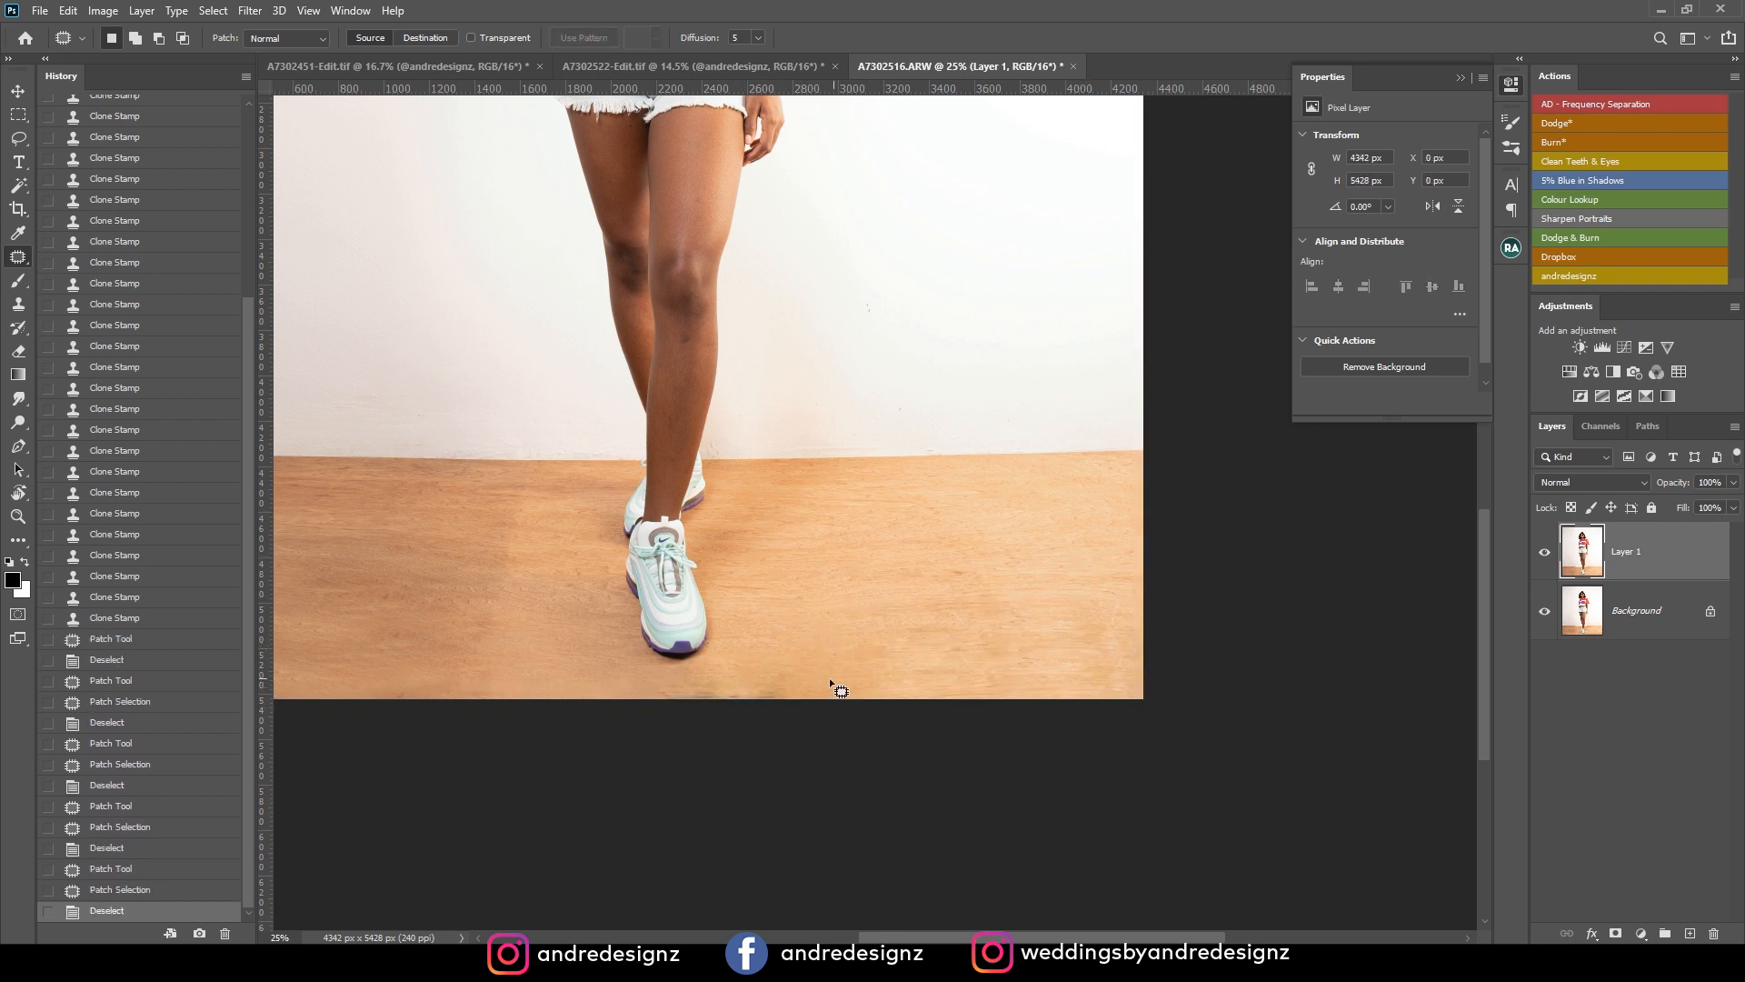
mouse_move(791, 689)
mouse_down()
mouse_move(864, 659)
mouse_move(845, 634)
mouse_up()
key(ctrl+d)
drag(818, 650, 864, 600)
mouse_move(974, 544)
mouse_down()
mouse_move(986, 578)
mouse_move(1004, 557)
mouse_up()
key(ctrl+d)
mouse_move(968, 566)
mouse_down()
mouse_move(1177, 590)
mouse_move(1132, 559)
mouse_up()
drag(1111, 588, 1051, 596)
key(ctrl+d)
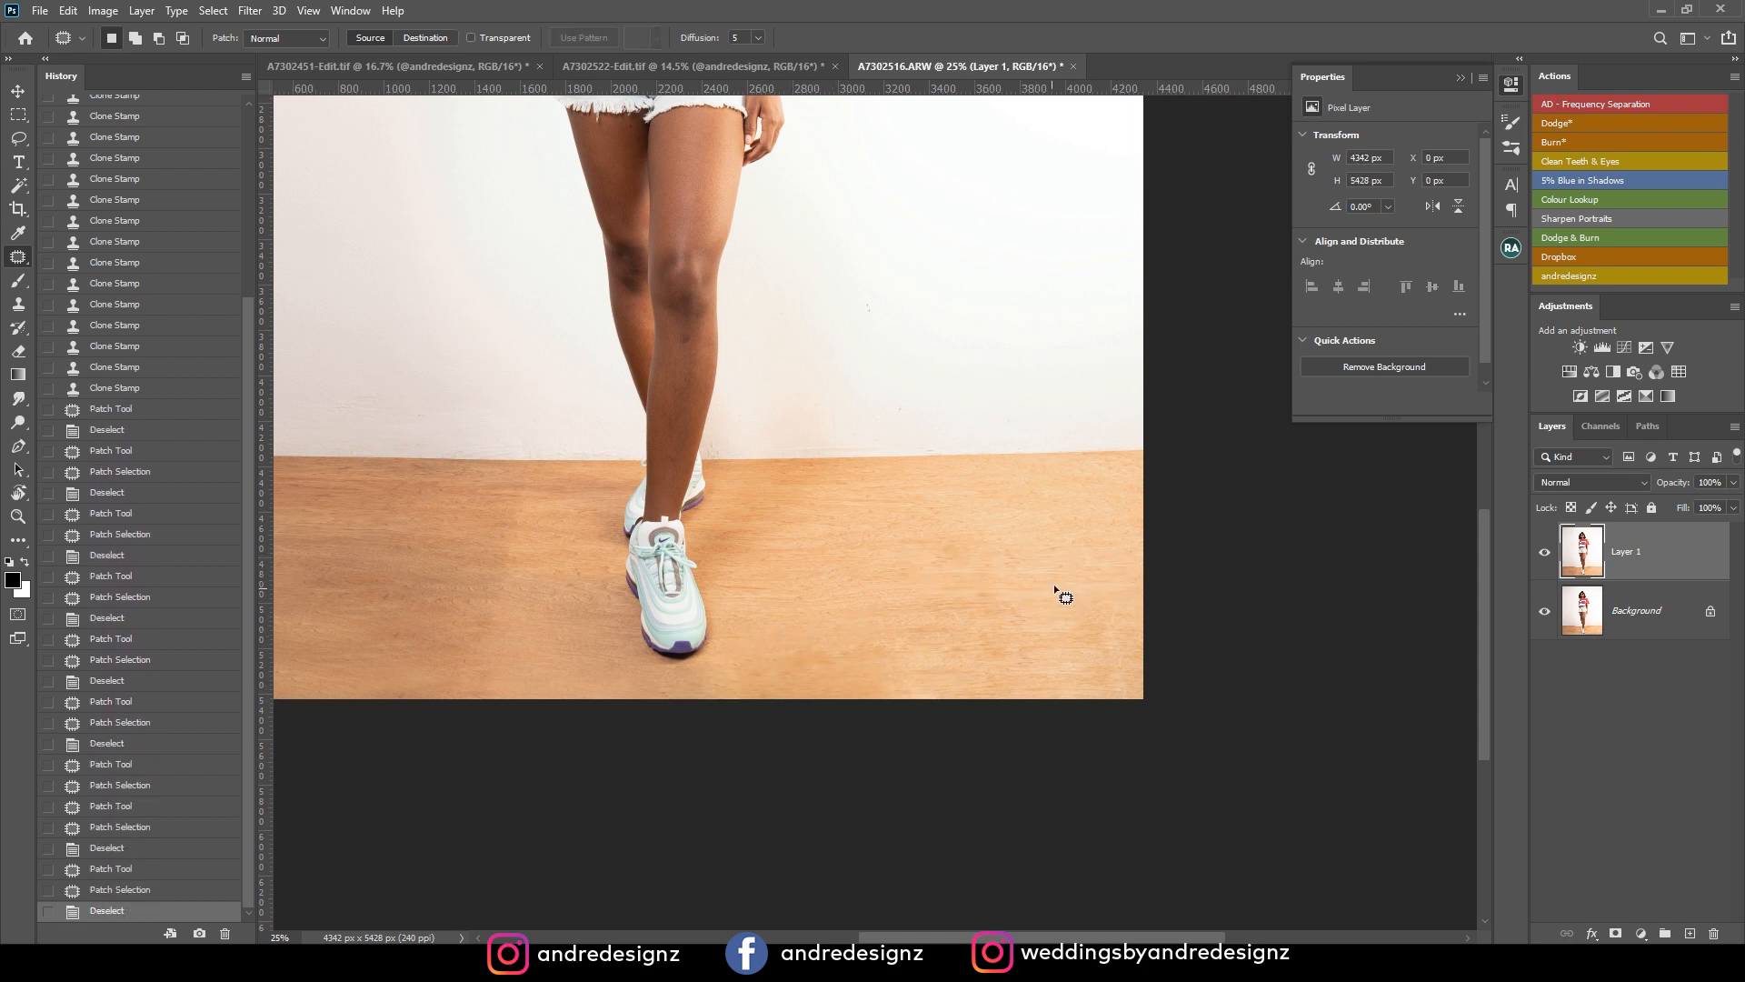
Patch the small marks on the white wall to the right of the model's legs.
scroll(1007, 471, up, 2)
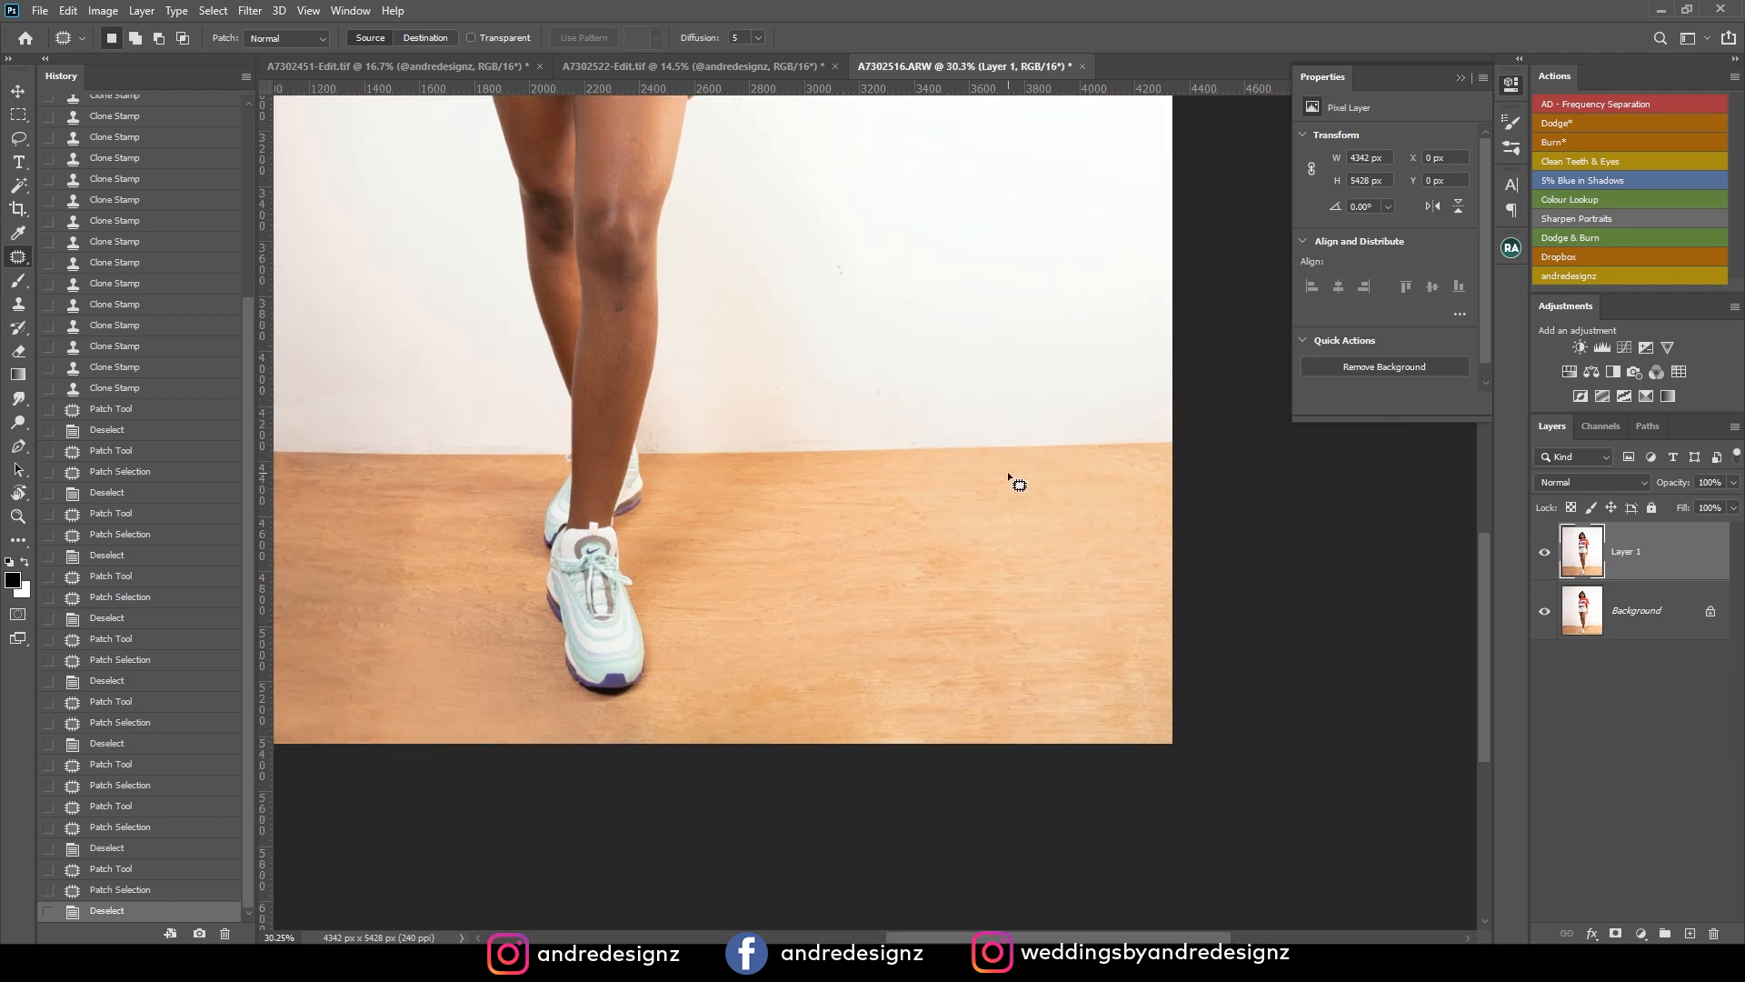
mouse_move(835, 228)
mouse_down()
mouse_move(786, 264)
mouse_move(859, 275)
mouse_up()
drag(838, 272, 907, 334)
key(ctrl+d)
mouse_move(878, 353)
mouse_down()
mouse_move(827, 387)
mouse_move(892, 374)
mouse_up()
mouse_move(871, 385)
mouse_down()
mouse_move(958, 358)
mouse_move(1071, 236)
mouse_up()
key(ctrl+d)
mouse_move(1045, 333)
mouse_down()
mouse_move(1031, 303)
mouse_move(1118, 264)
mouse_move(873, 319)
mouse_move(952, 509)
mouse_move(1007, 581)
mouse_up()
key(ctrl+d)
Patch the small spot on the wall to the left of the model's upper body.
mouse_move(918, 391)
mouse_down()
mouse_move(1299, 463)
mouse_move(954, 499)
mouse_move(969, 538)
mouse_up()
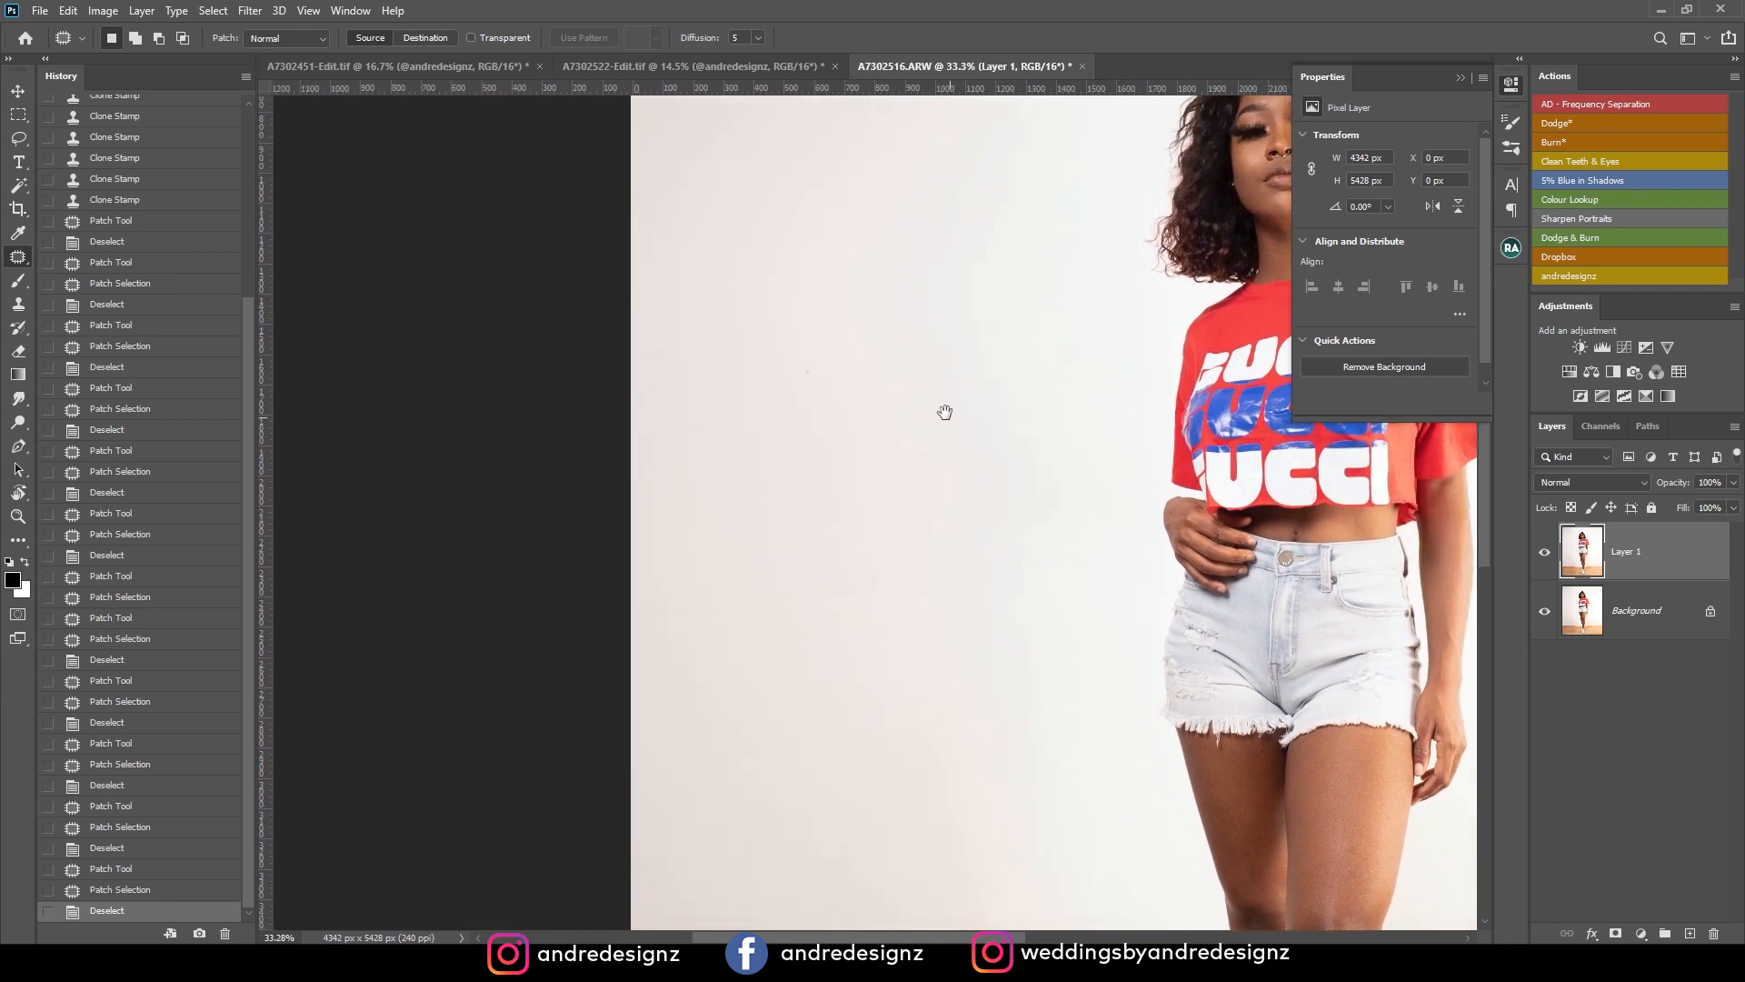
drag(794, 409, 896, 454)
drag(891, 457, 931, 546)
key(ctrl+d)
Patch the faint scuffs low on the wall to the left of the model's legs.
mouse_move(1016, 285)
mouse_down()
mouse_move(951, 572)
mouse_move(912, 503)
mouse_move(755, 491)
mouse_up()
drag(935, 655, 688, 429)
drag(688, 700, 644, 404)
mouse_move(668, 809)
mouse_down()
mouse_move(834, 527)
mouse_move(878, 385)
mouse_up()
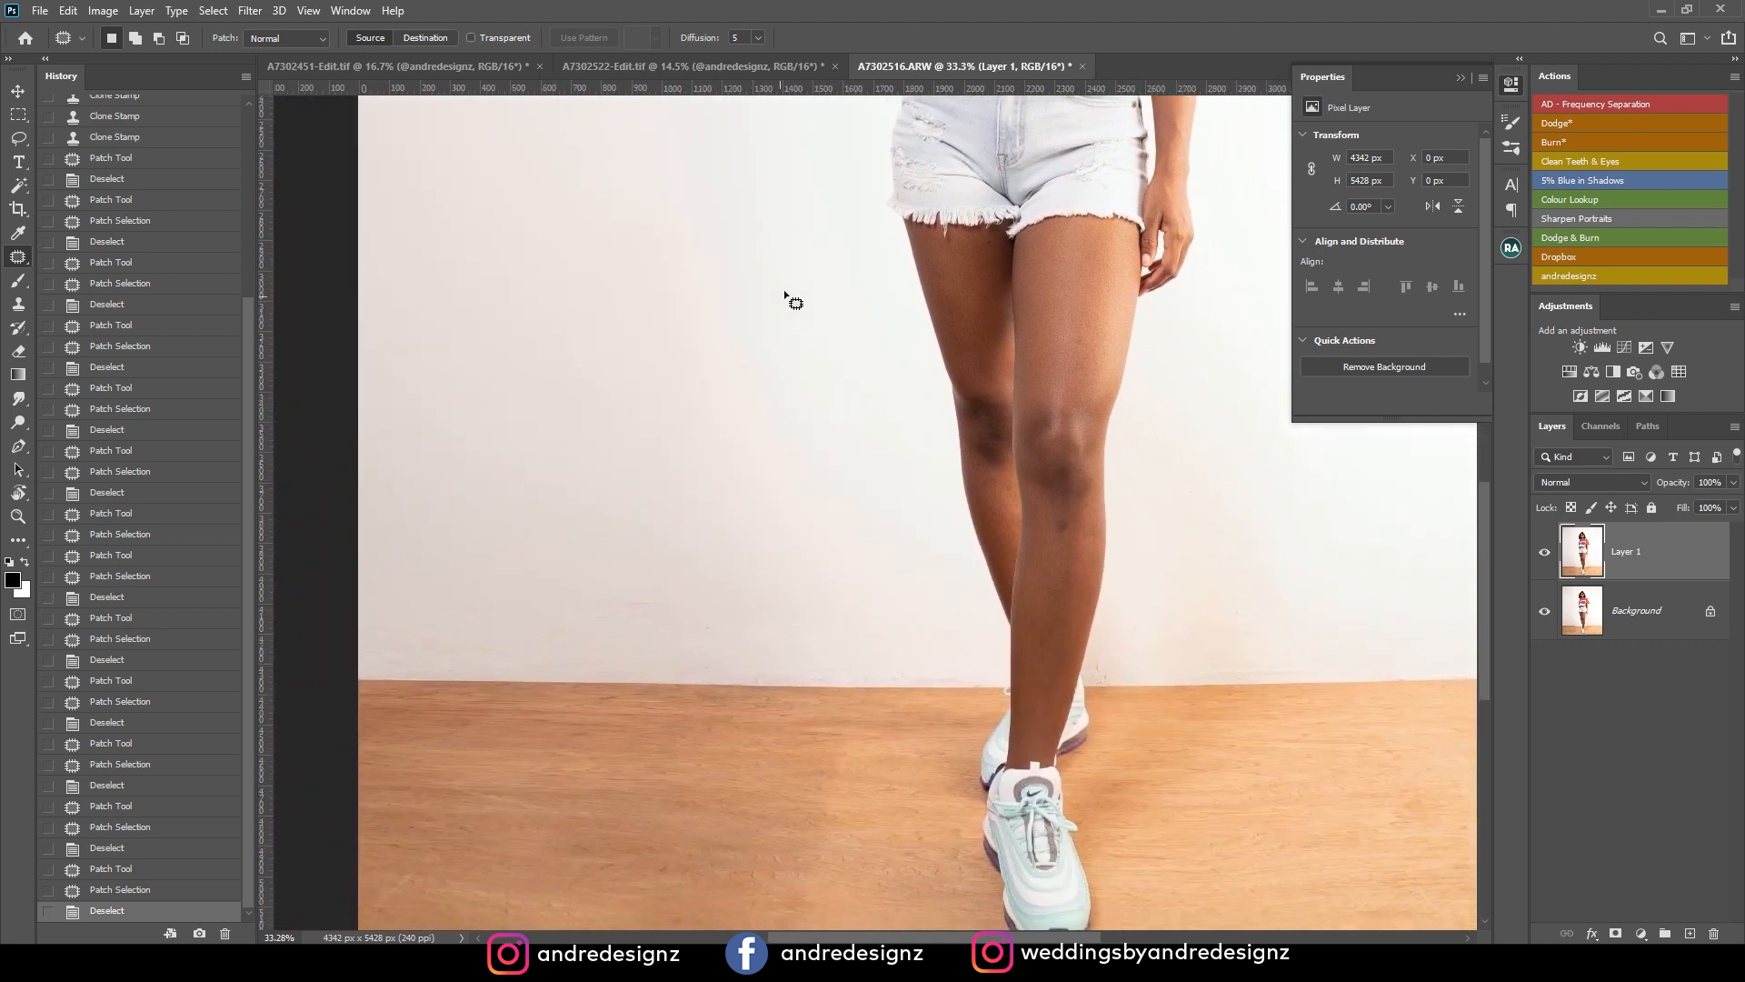
mouse_move(644, 566)
mouse_down()
mouse_move(698, 651)
mouse_move(728, 582)
mouse_up()
drag(746, 600, 748, 498)
click(753, 600)
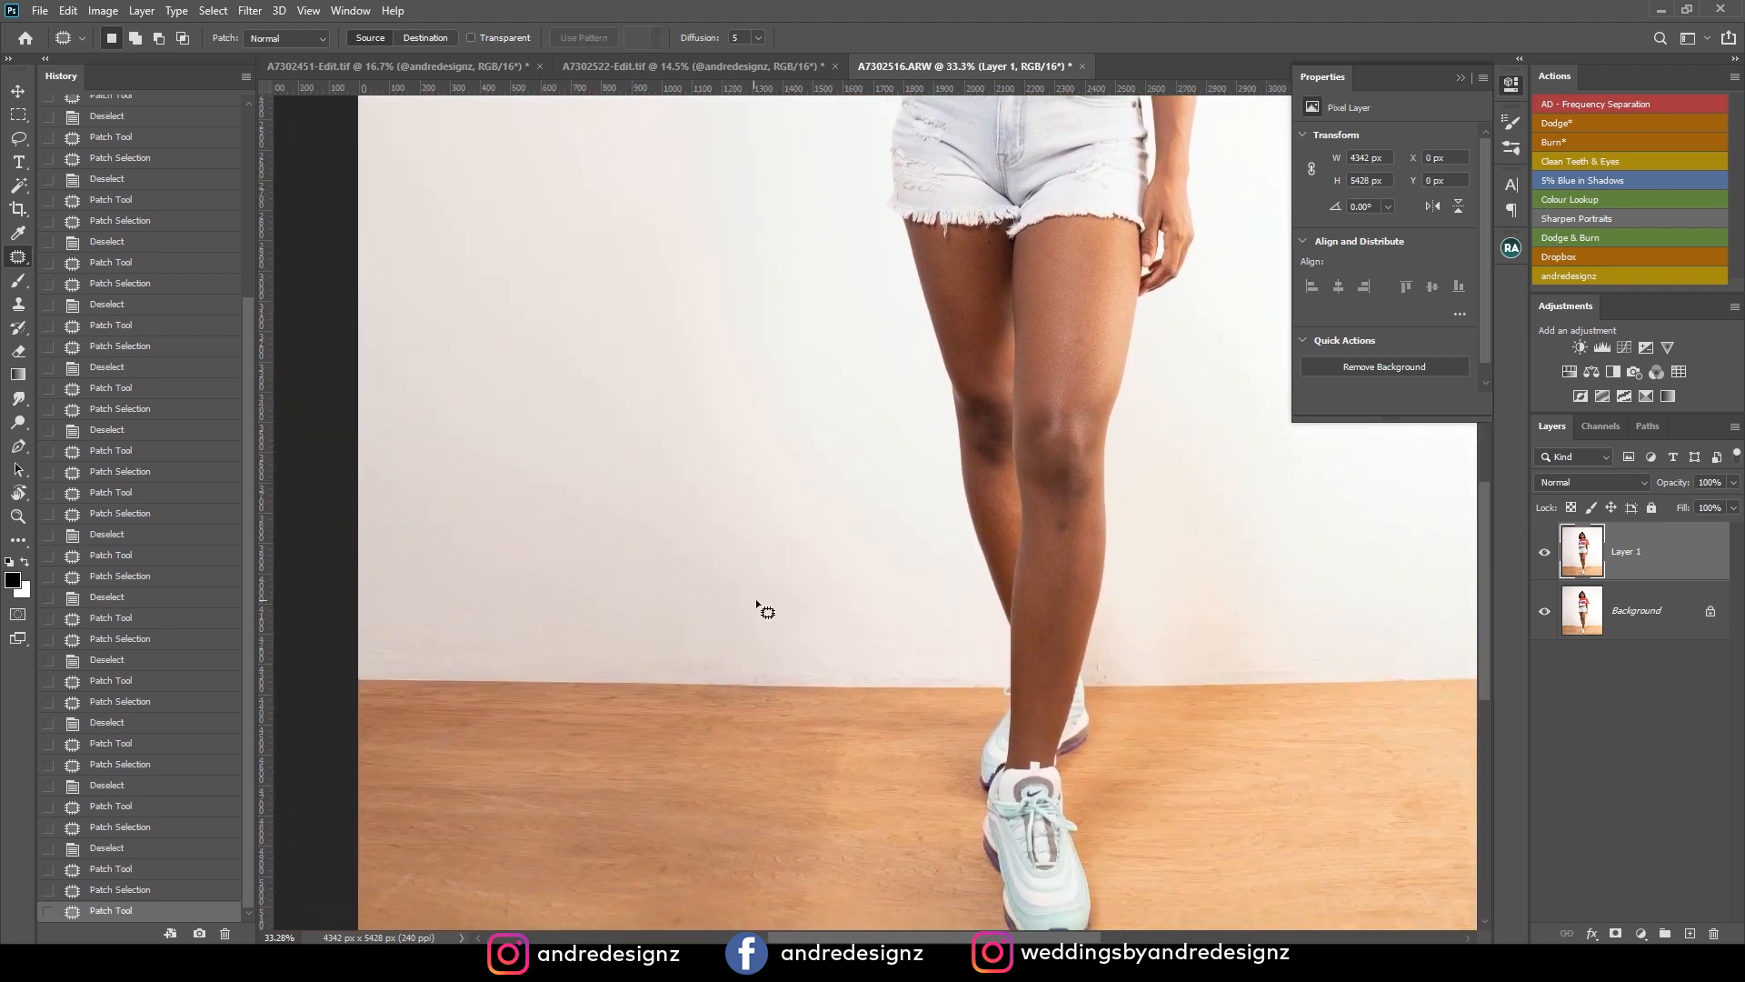
Patch the small marks on the wall just above the floor line beside the model's lower legs.
mouse_move(908, 603)
mouse_down()
mouse_move(823, 446)
mouse_move(790, 474)
mouse_move(792, 456)
mouse_up()
mouse_move(793, 468)
mouse_down()
mouse_move(870, 454)
mouse_move(797, 471)
mouse_up()
click(868, 450)
drag(791, 475, 864, 452)
click(862, 453)
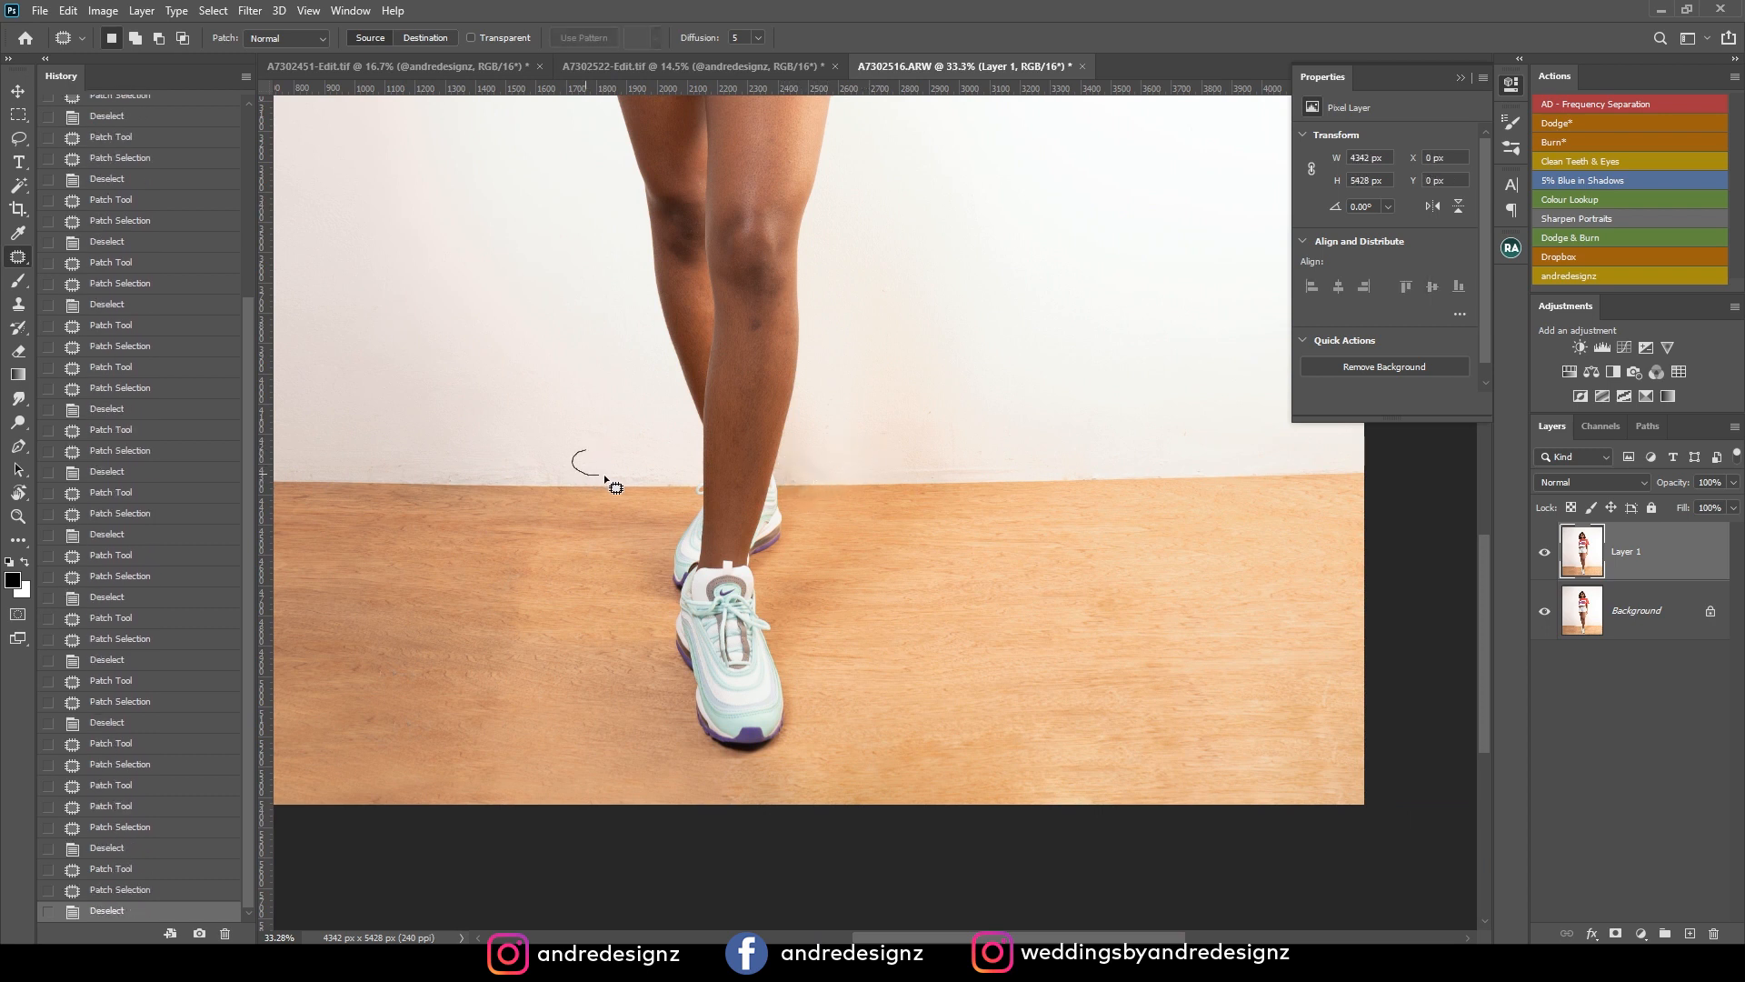
drag(657, 479, 643, 440)
Patch the visible tonal edge in the wooden floor to the left of the shoes.
drag(608, 362, 841, 545)
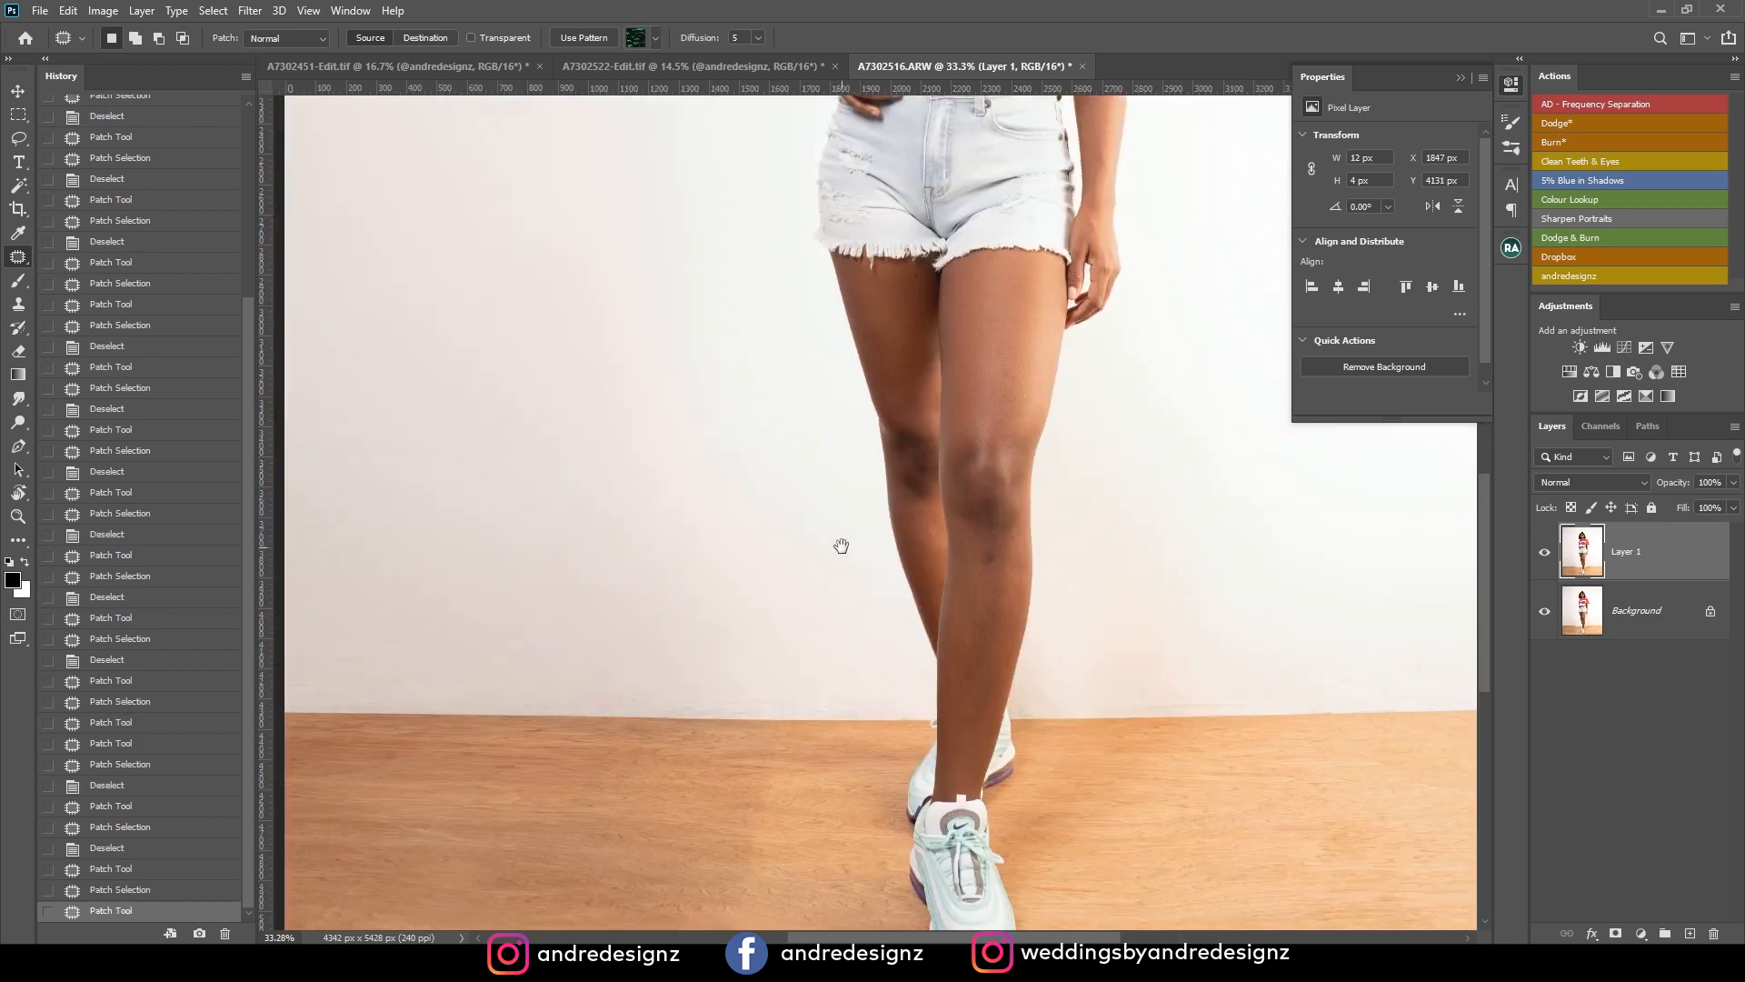
drag(847, 467, 509, 390)
drag(643, 464, 848, 408)
scroll(852, 280, down, 11)
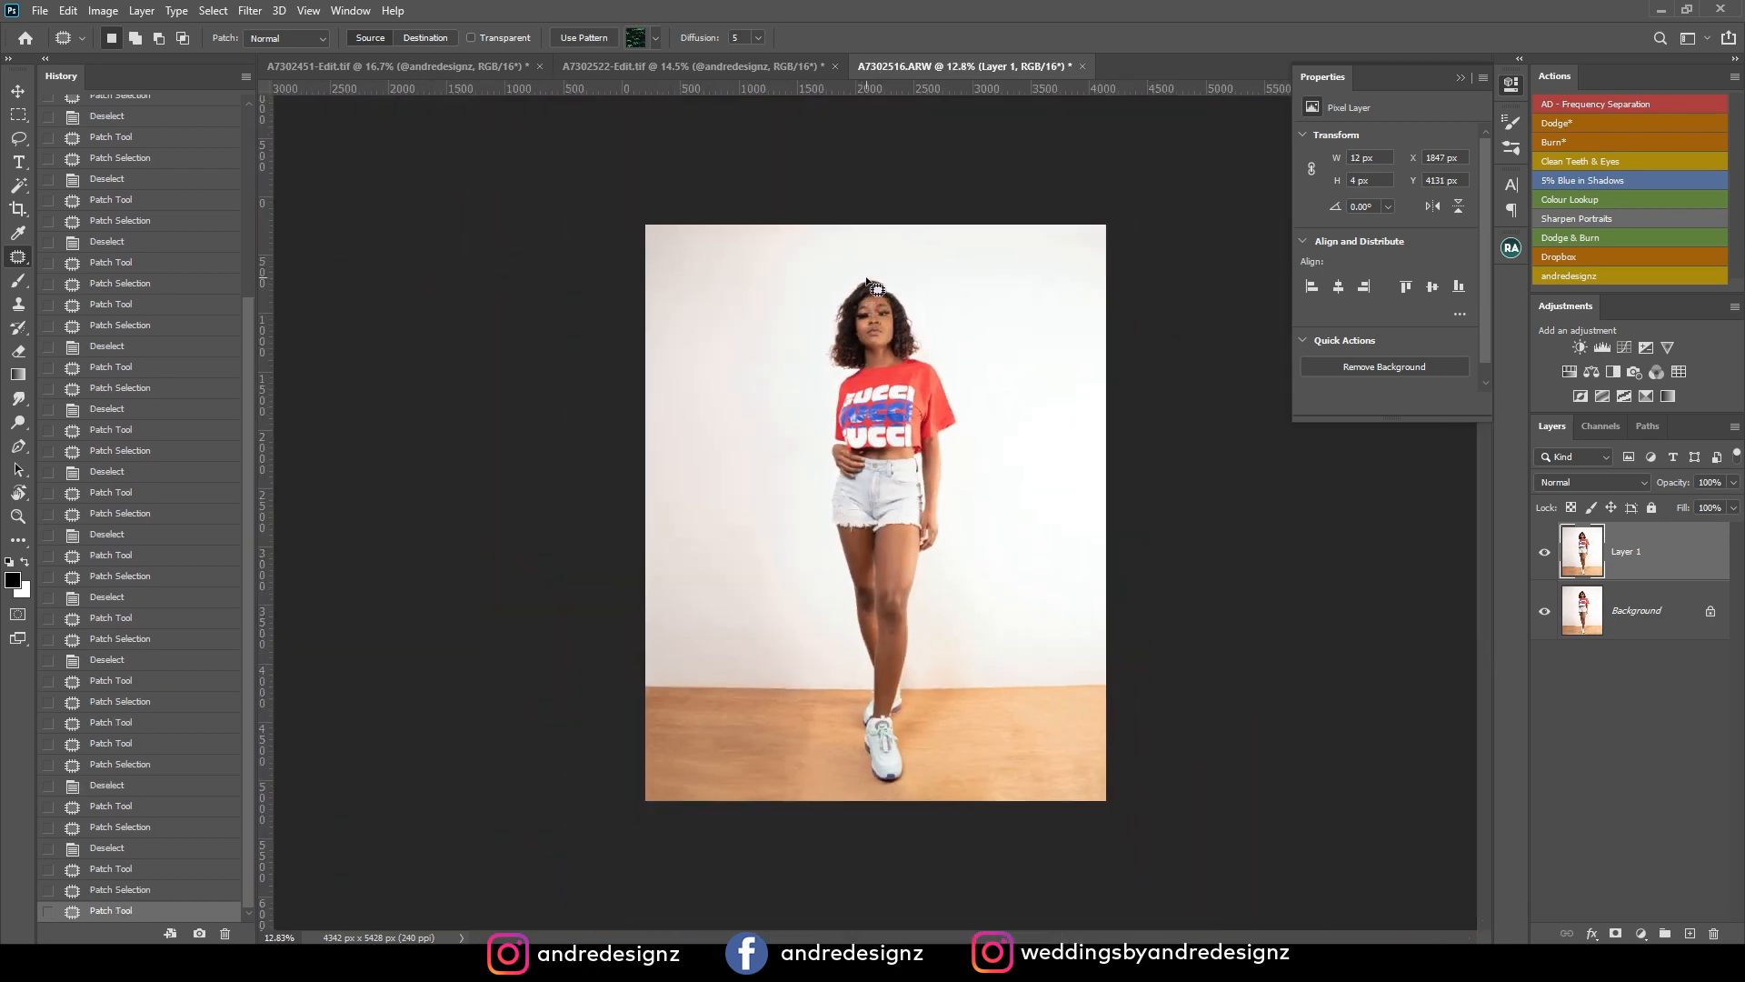
scroll(881, 648, up, 1)
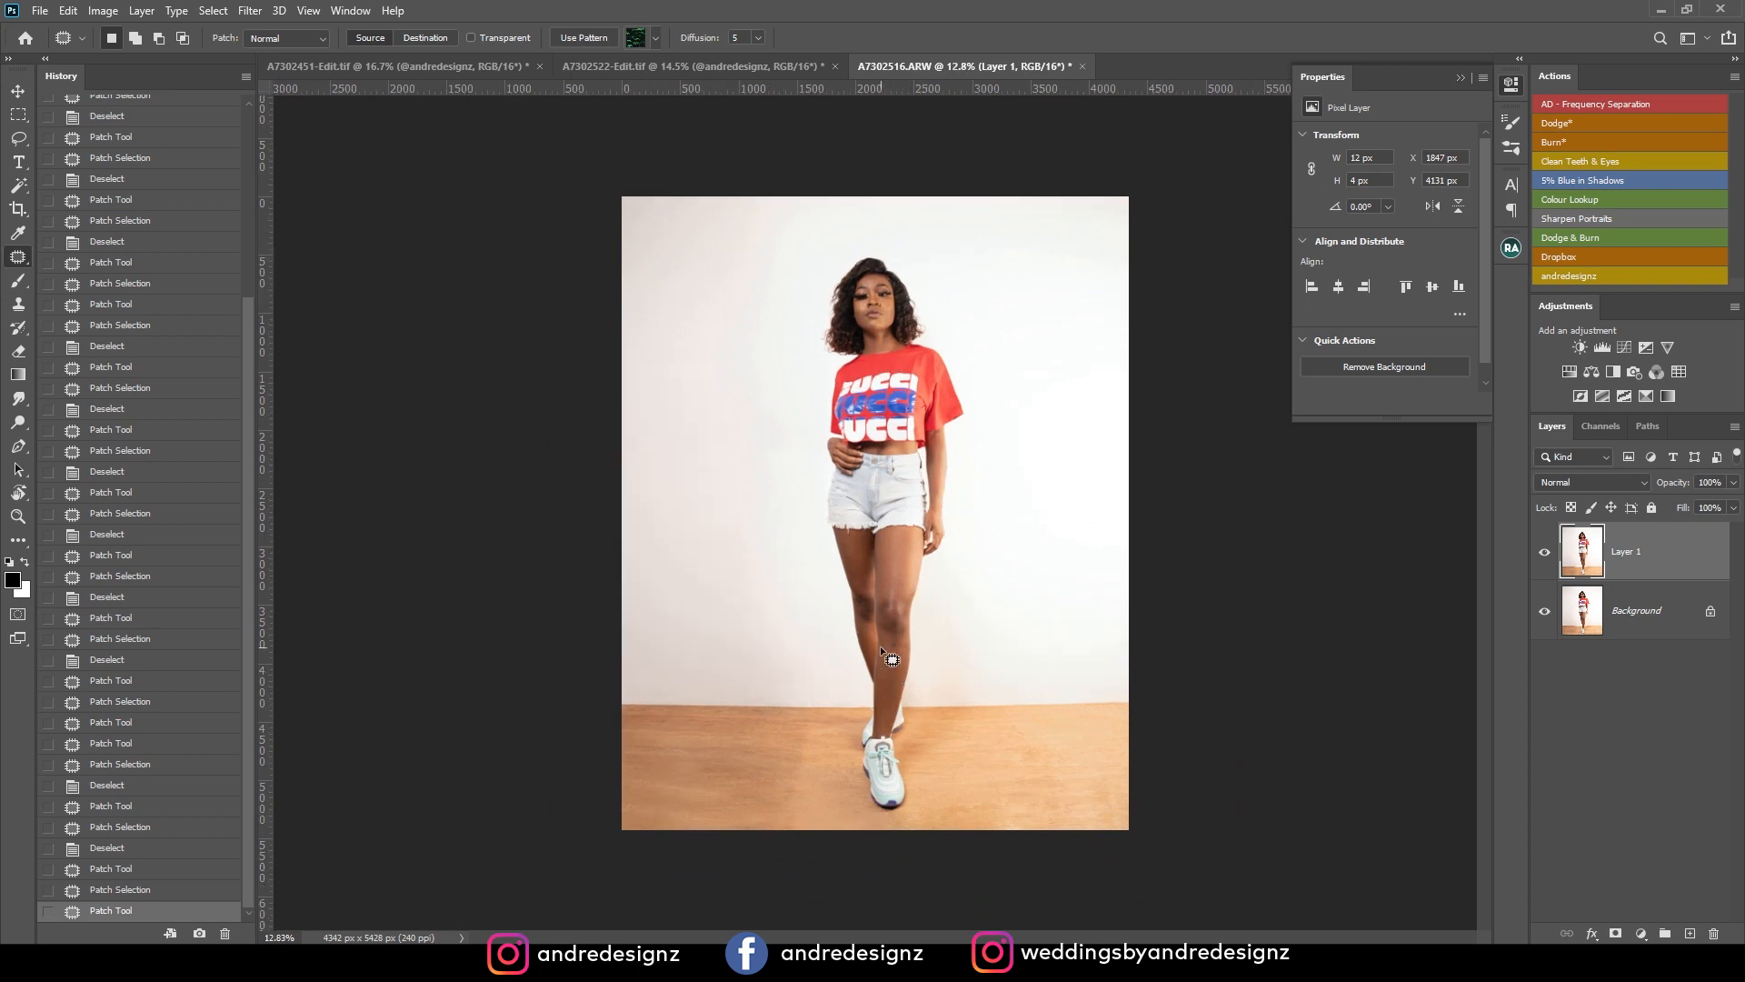
scroll(809, 460, up, 3)
drag(816, 467, 806, 137)
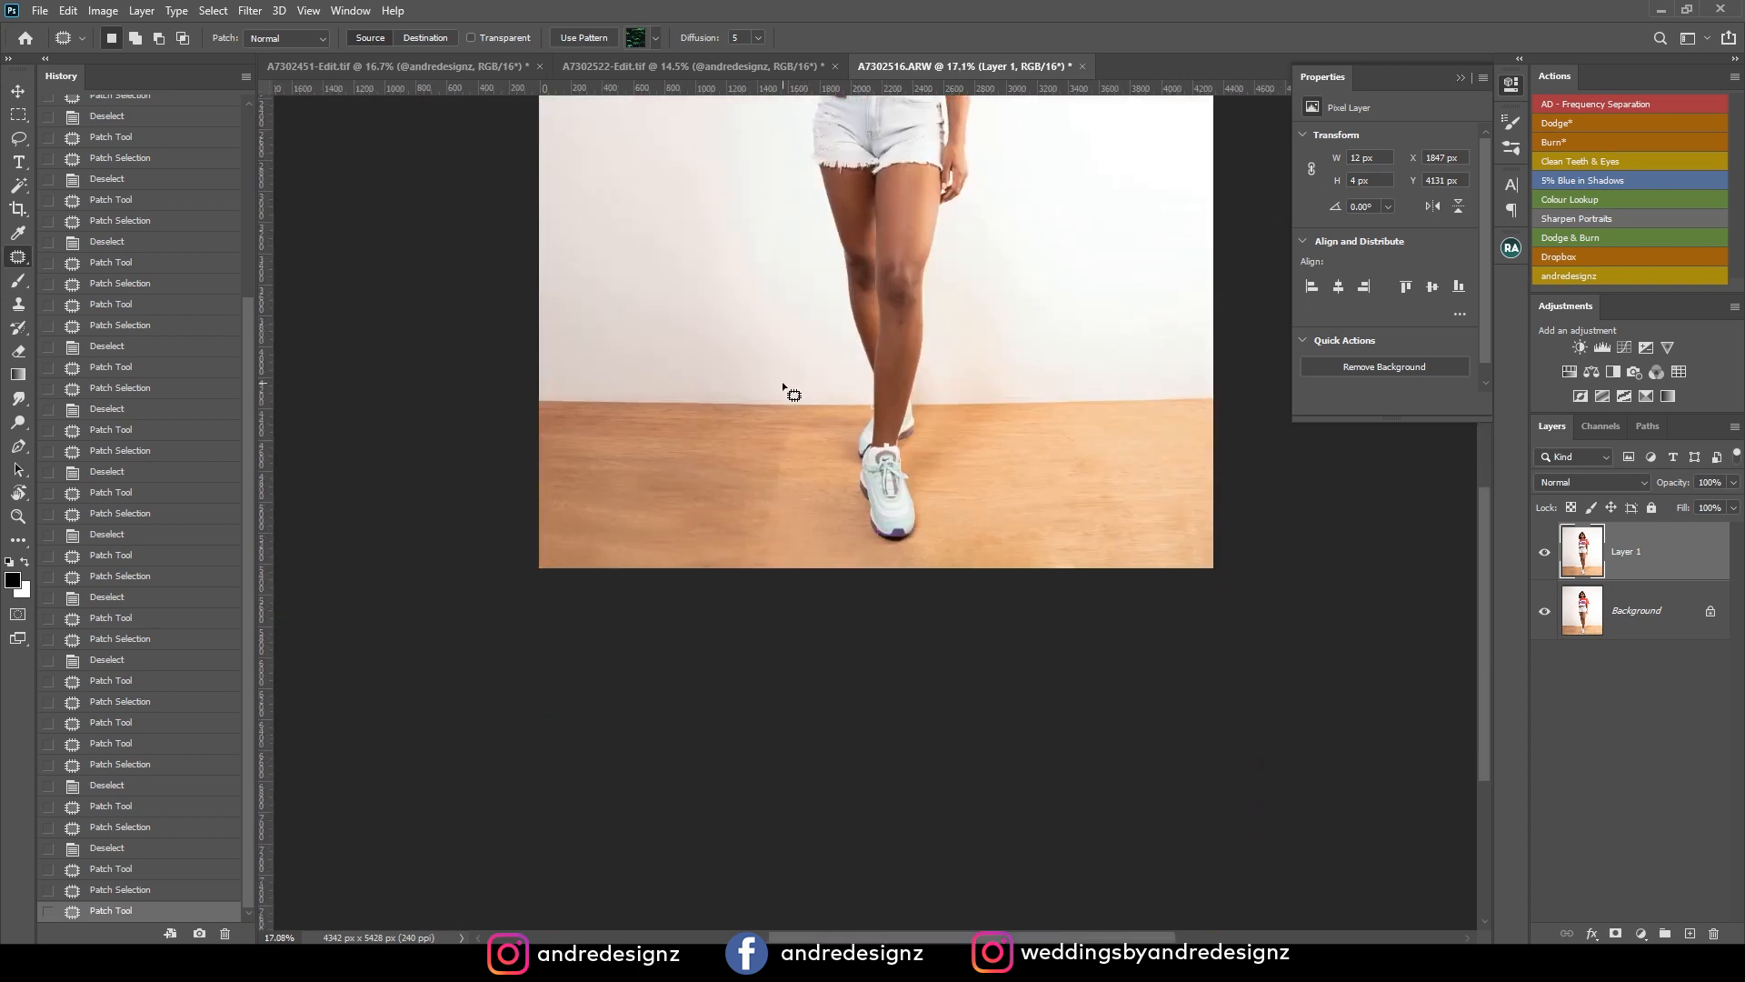
mouse_move(791, 426)
mouse_down()
mouse_move(710, 524)
mouse_move(780, 553)
mouse_move(824, 543)
mouse_move(685, 530)
mouse_move(768, 507)
mouse_up()
key(ctrl+d)
key(ctrl+d)
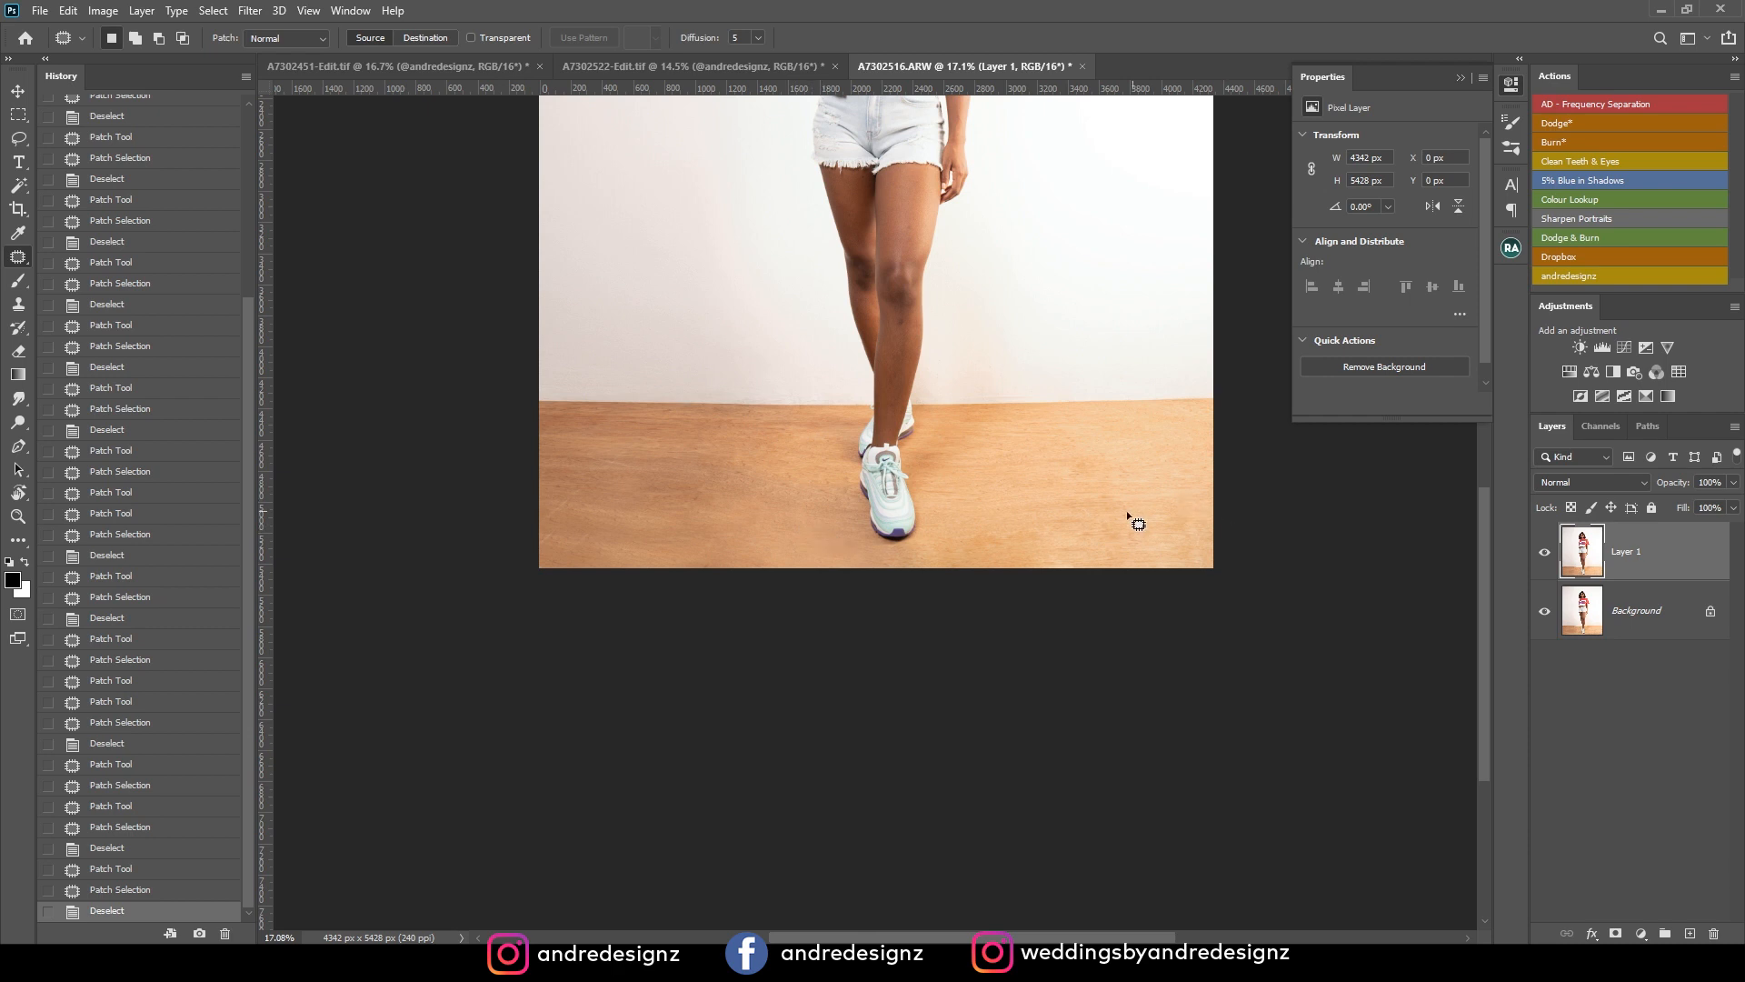
Patch the uneven wood areas on the floor's lower right side and review the whole image.
drag(1000, 556, 1055, 513)
drag(1045, 530, 1054, 487)
mouse_move(1103, 445)
mouse_down()
mouse_move(1058, 454)
mouse_move(1104, 454)
mouse_up()
drag(1082, 472, 1091, 515)
key(ctrl+d)
scroll(1224, 423, down, 3)
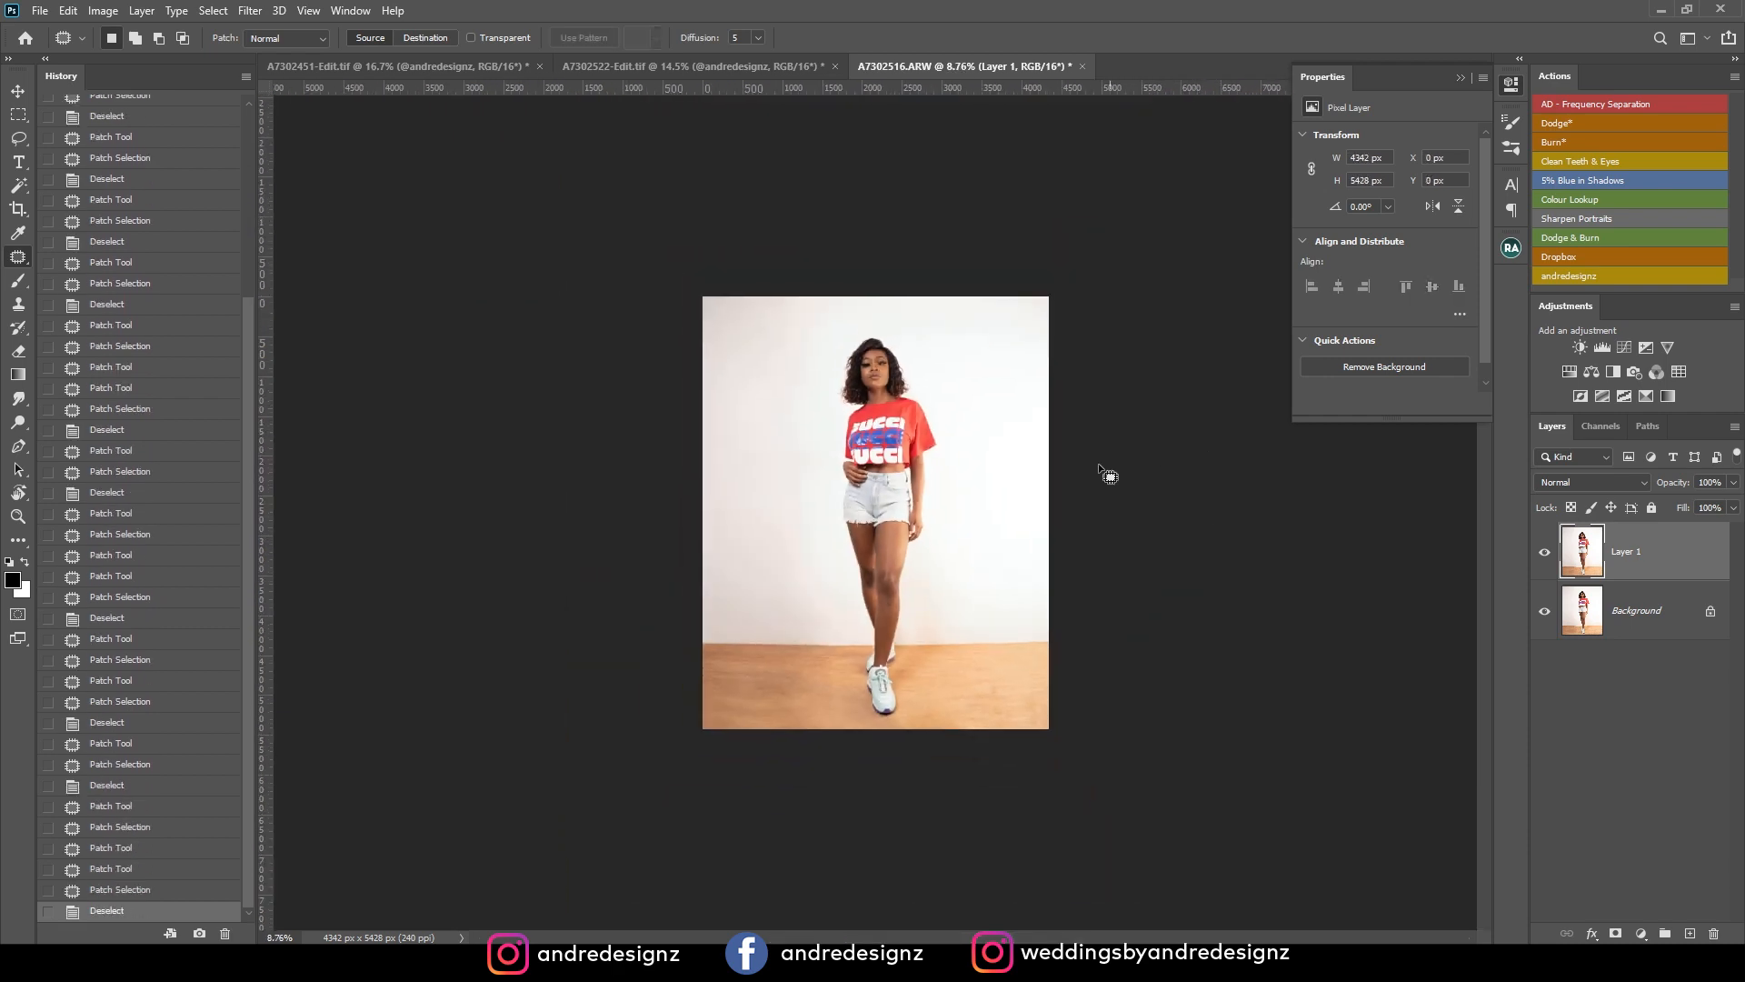
scroll(1142, 441, up, 2)
scroll(970, 446, up, 1)
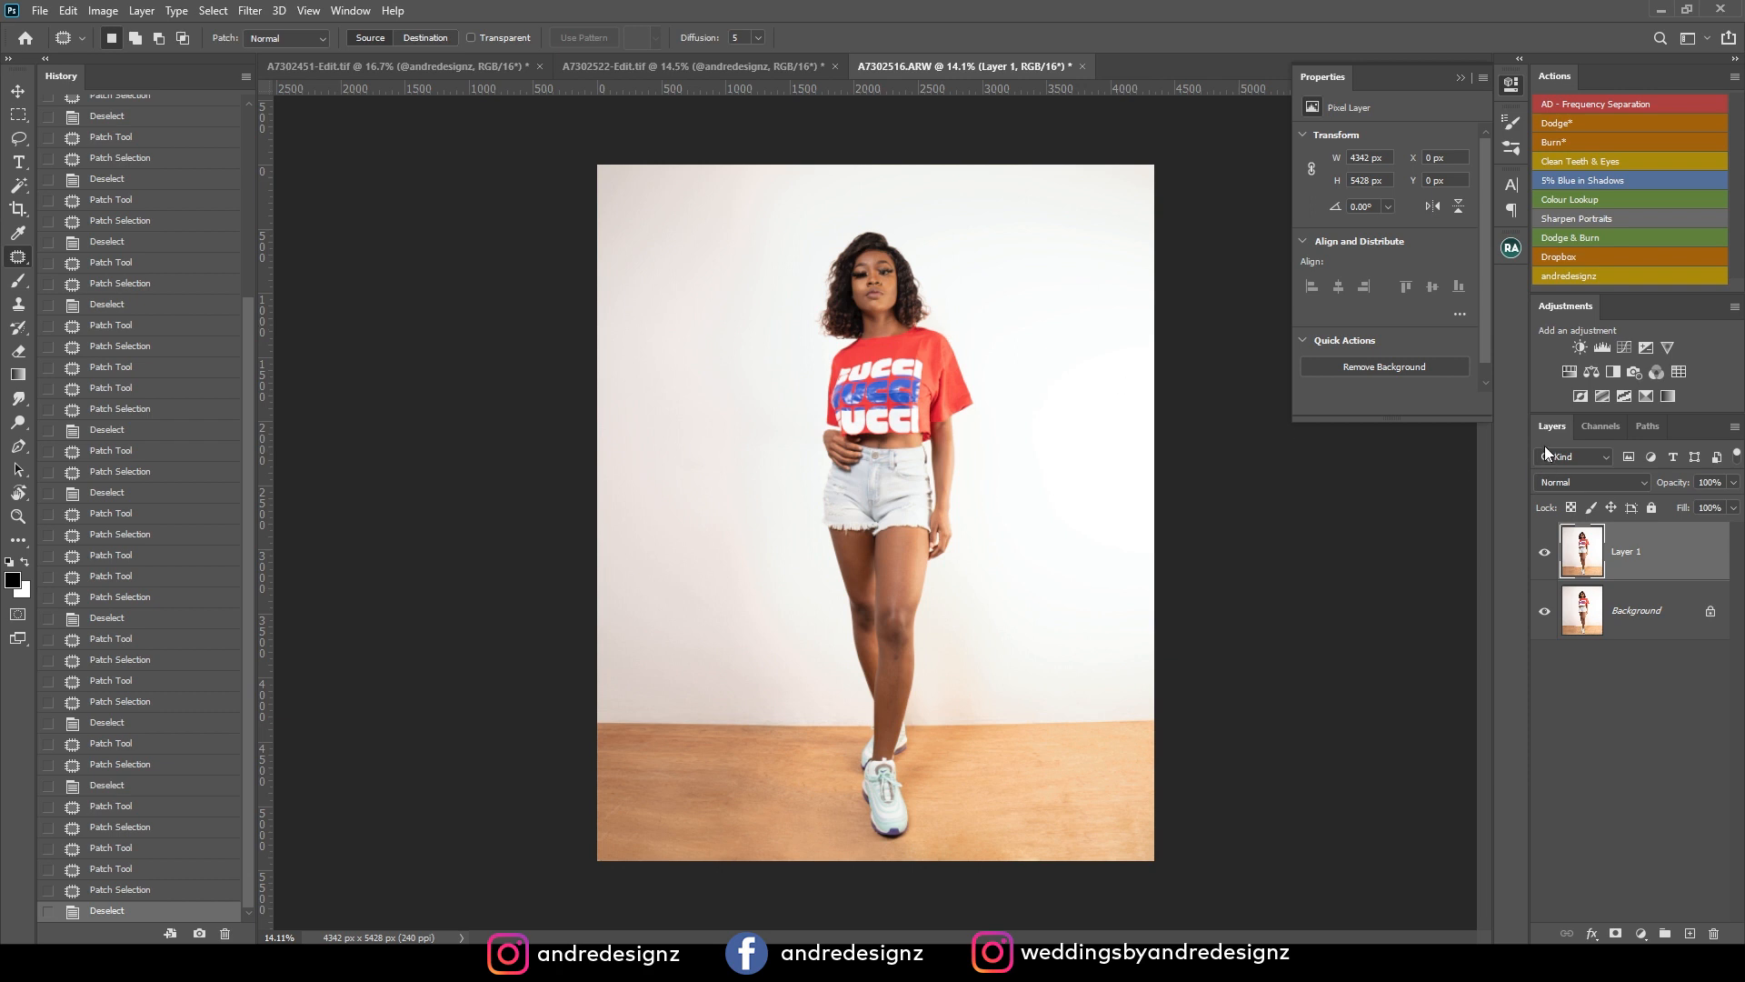
Duplicate Layer 1 and cool the copy with the Camera Raw Filter at temperature -11, comparing before and after.
key(ctrl+j)
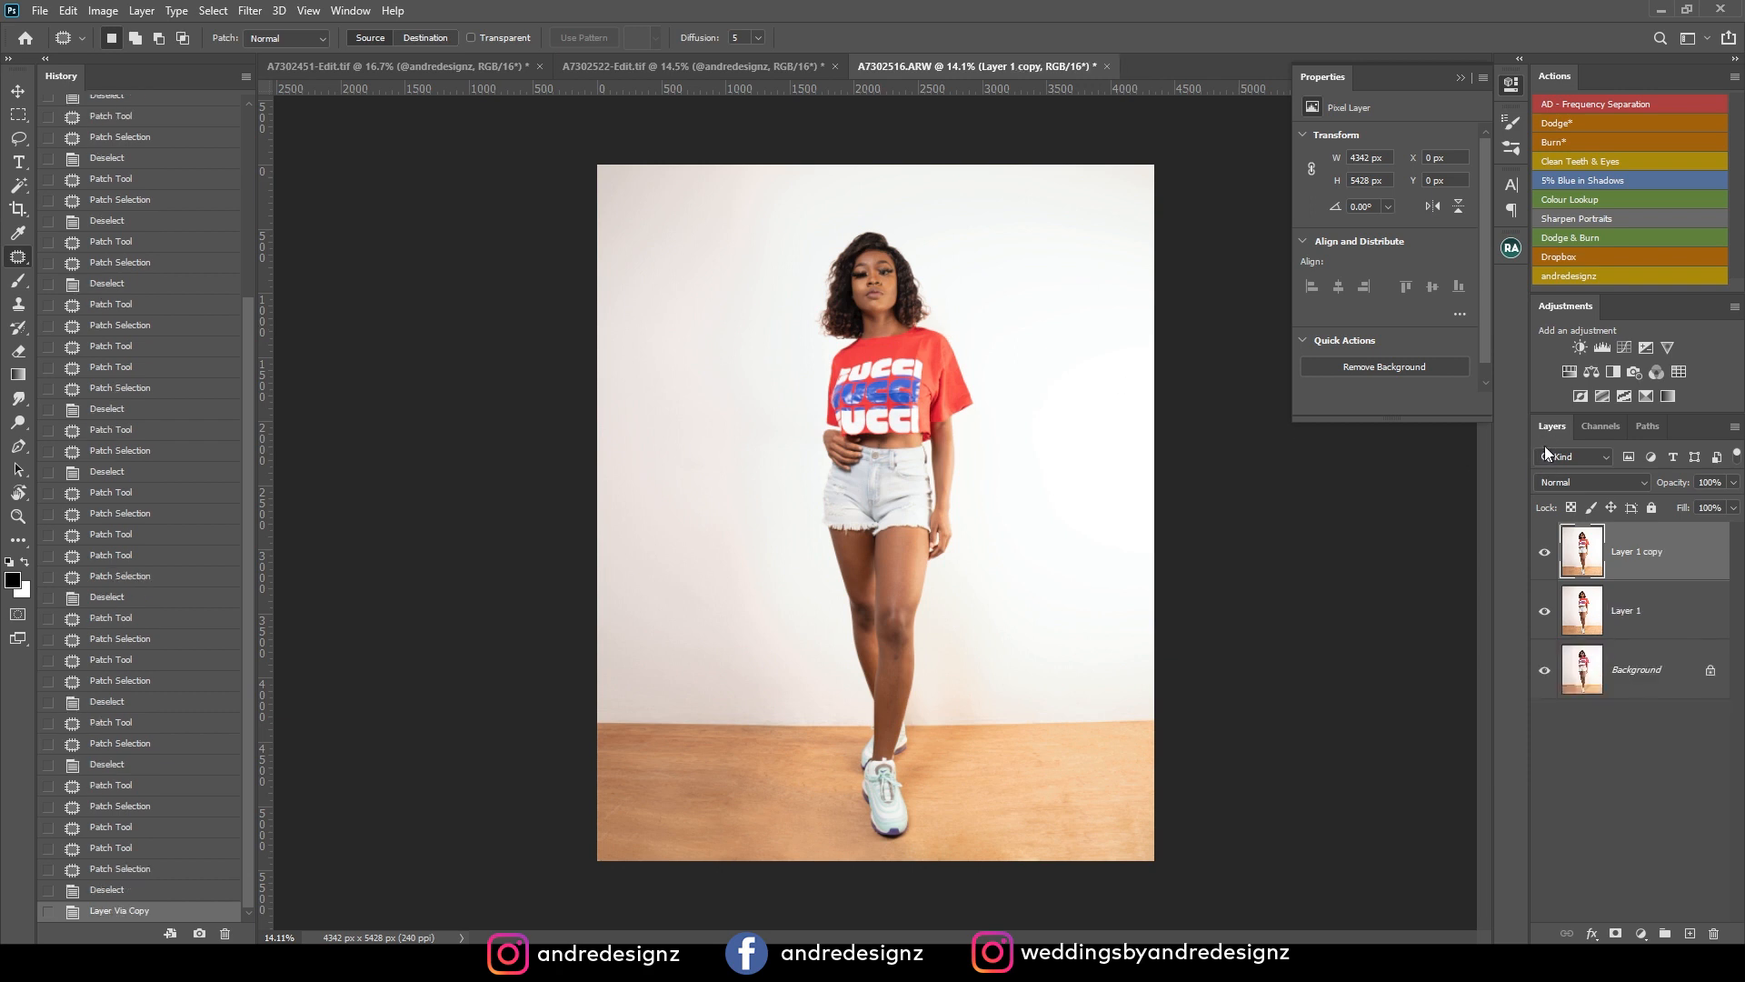
key(ctrl+shift+a)
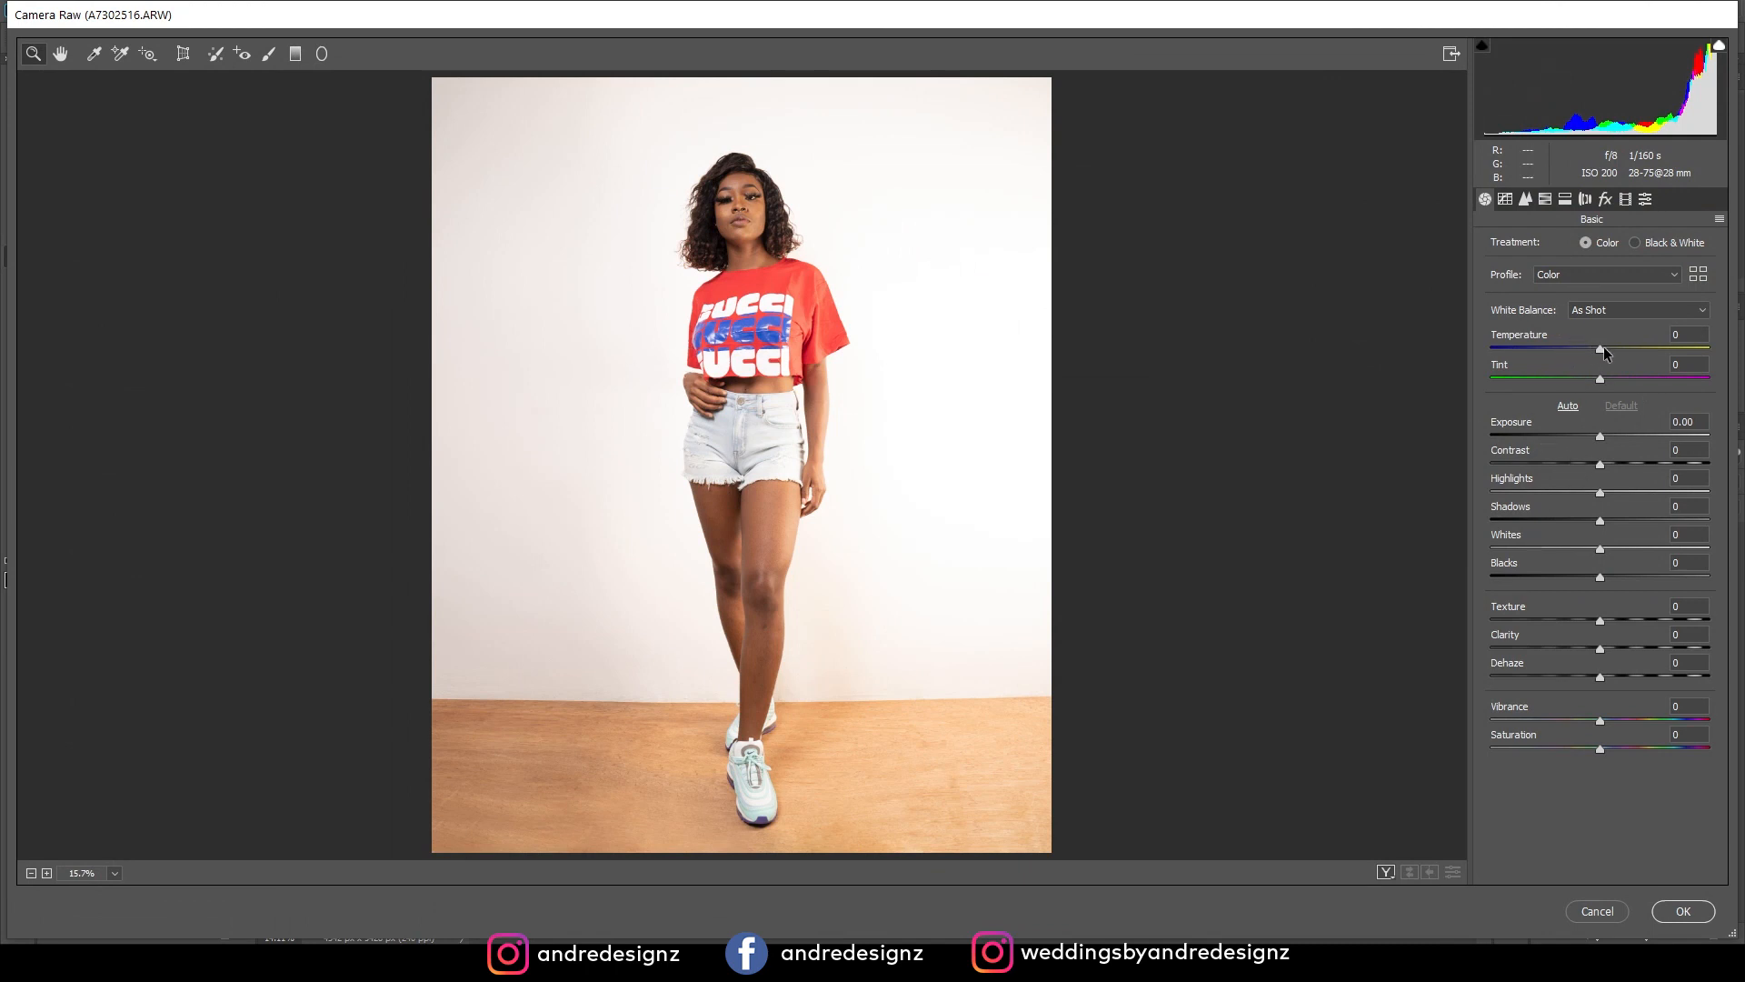
drag(1599, 354, 1588, 356)
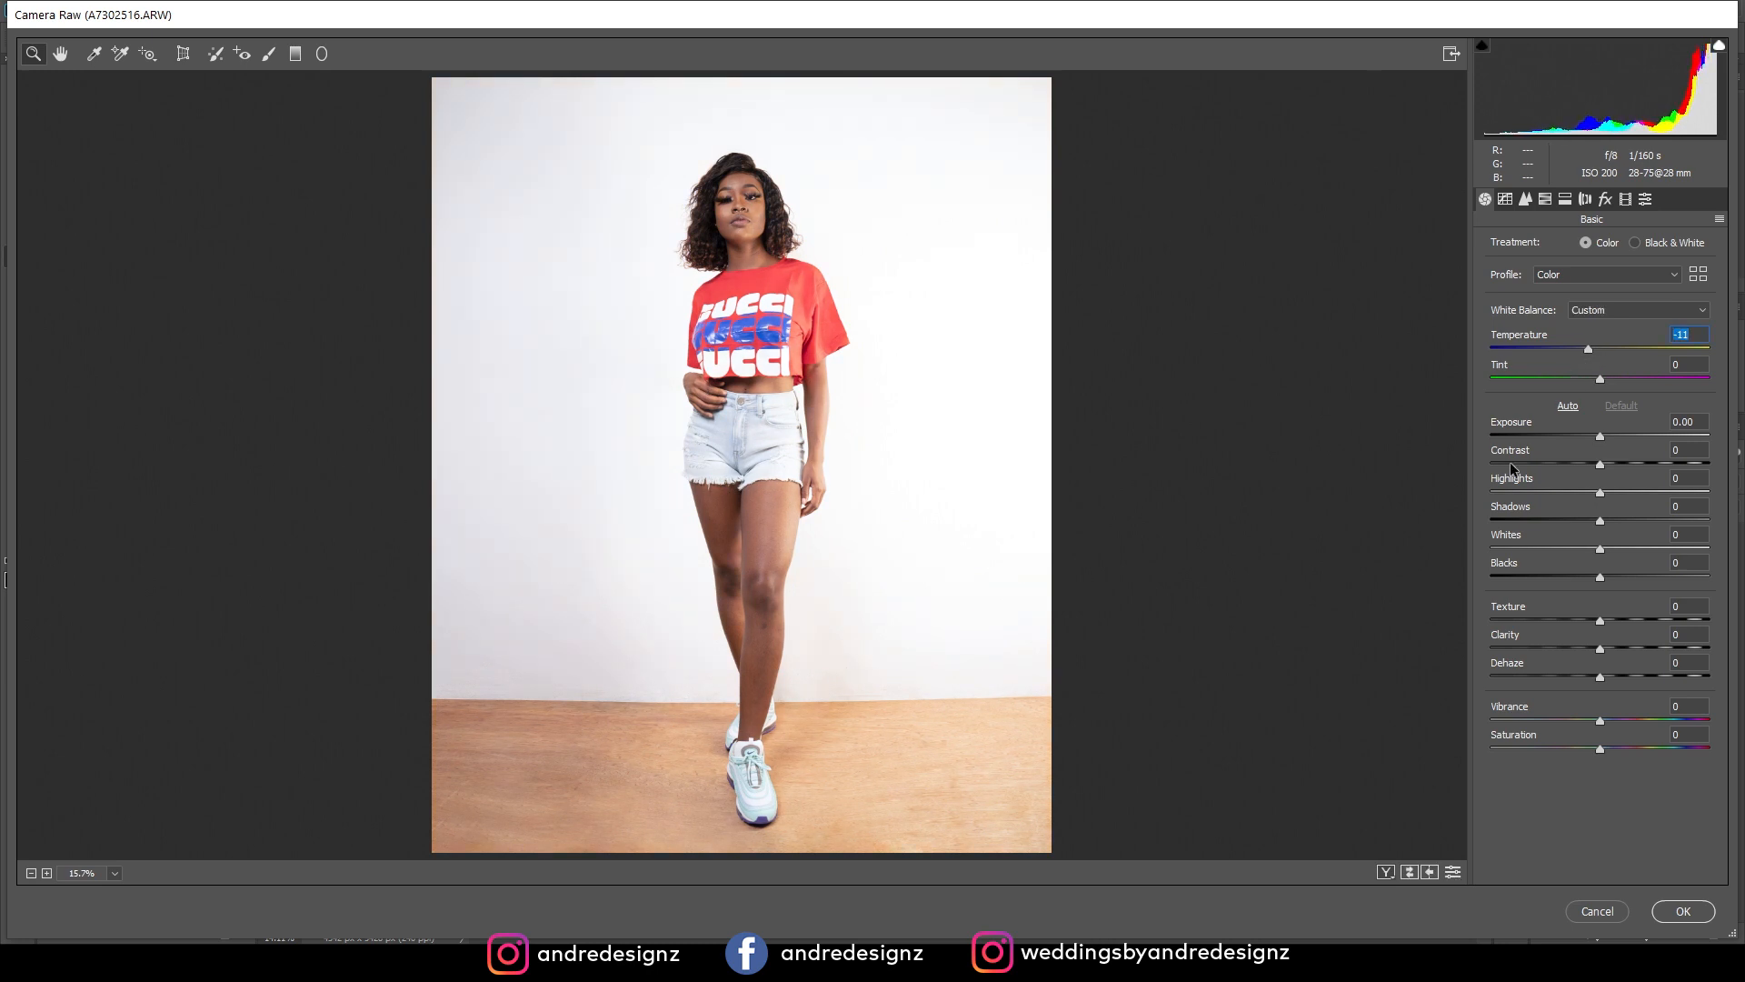
click(1382, 872)
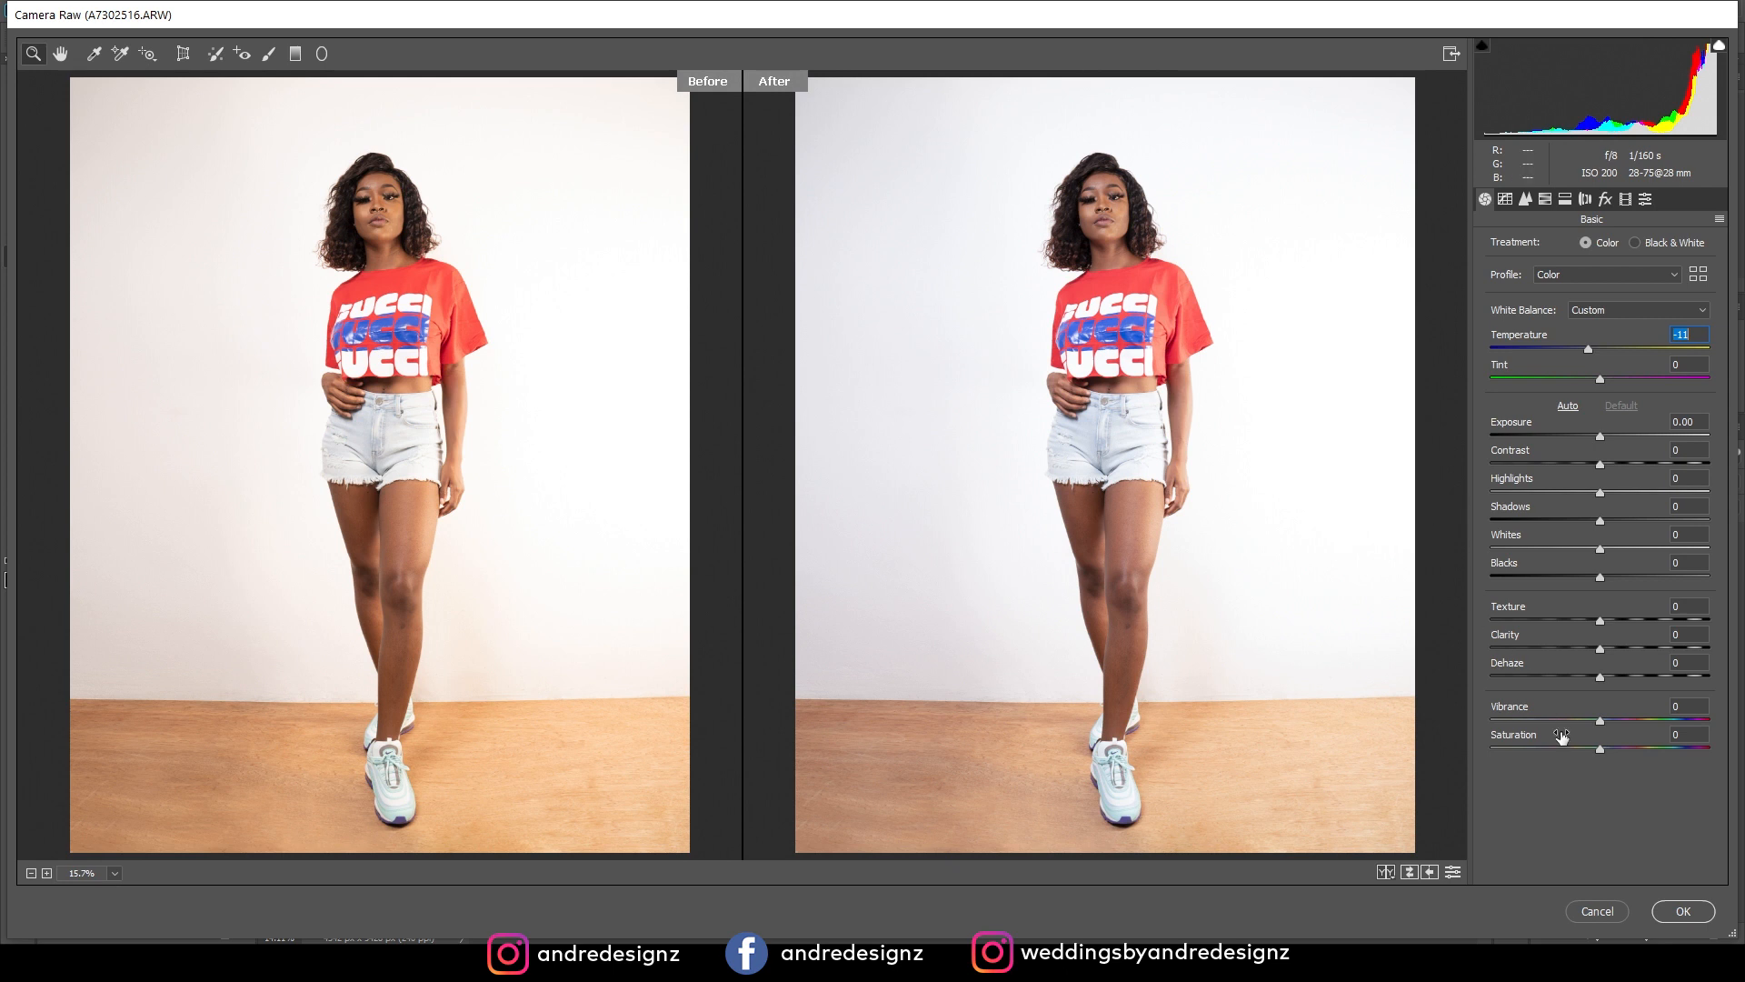
click(1672, 907)
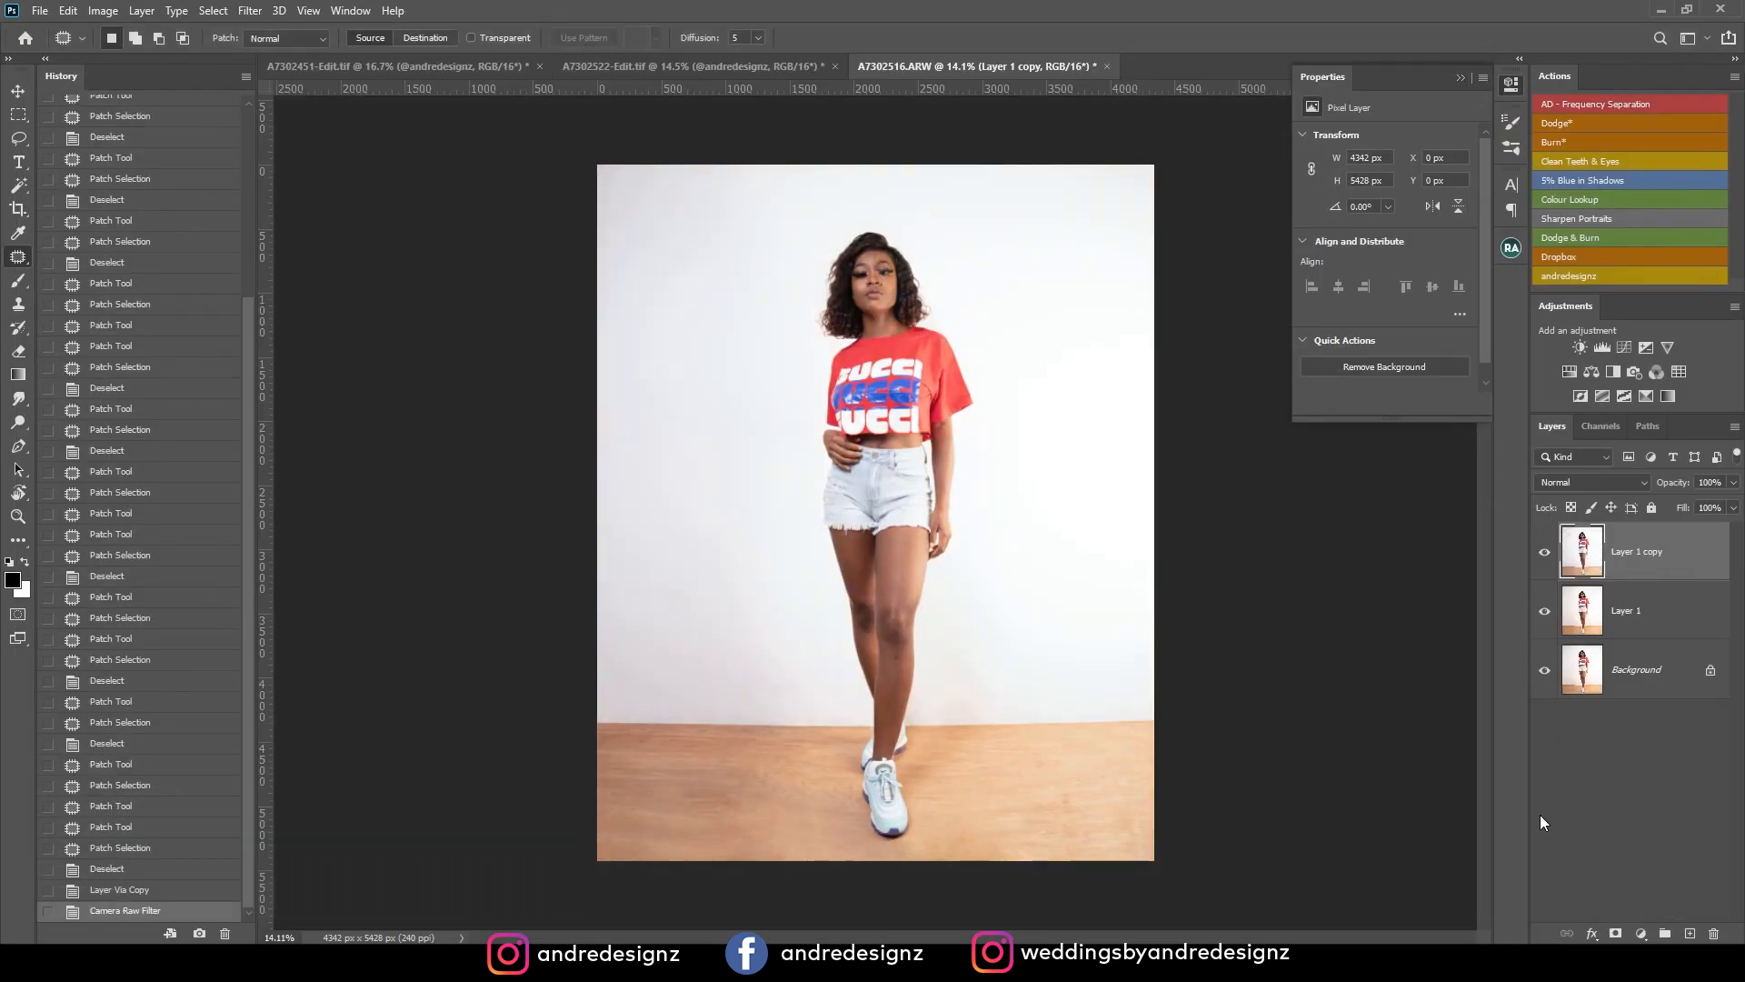
Run the AD - Frequency Separation action, accepting a Gaussian Blur radius of 6.4 pixels for the Low layer.
click(1589, 107)
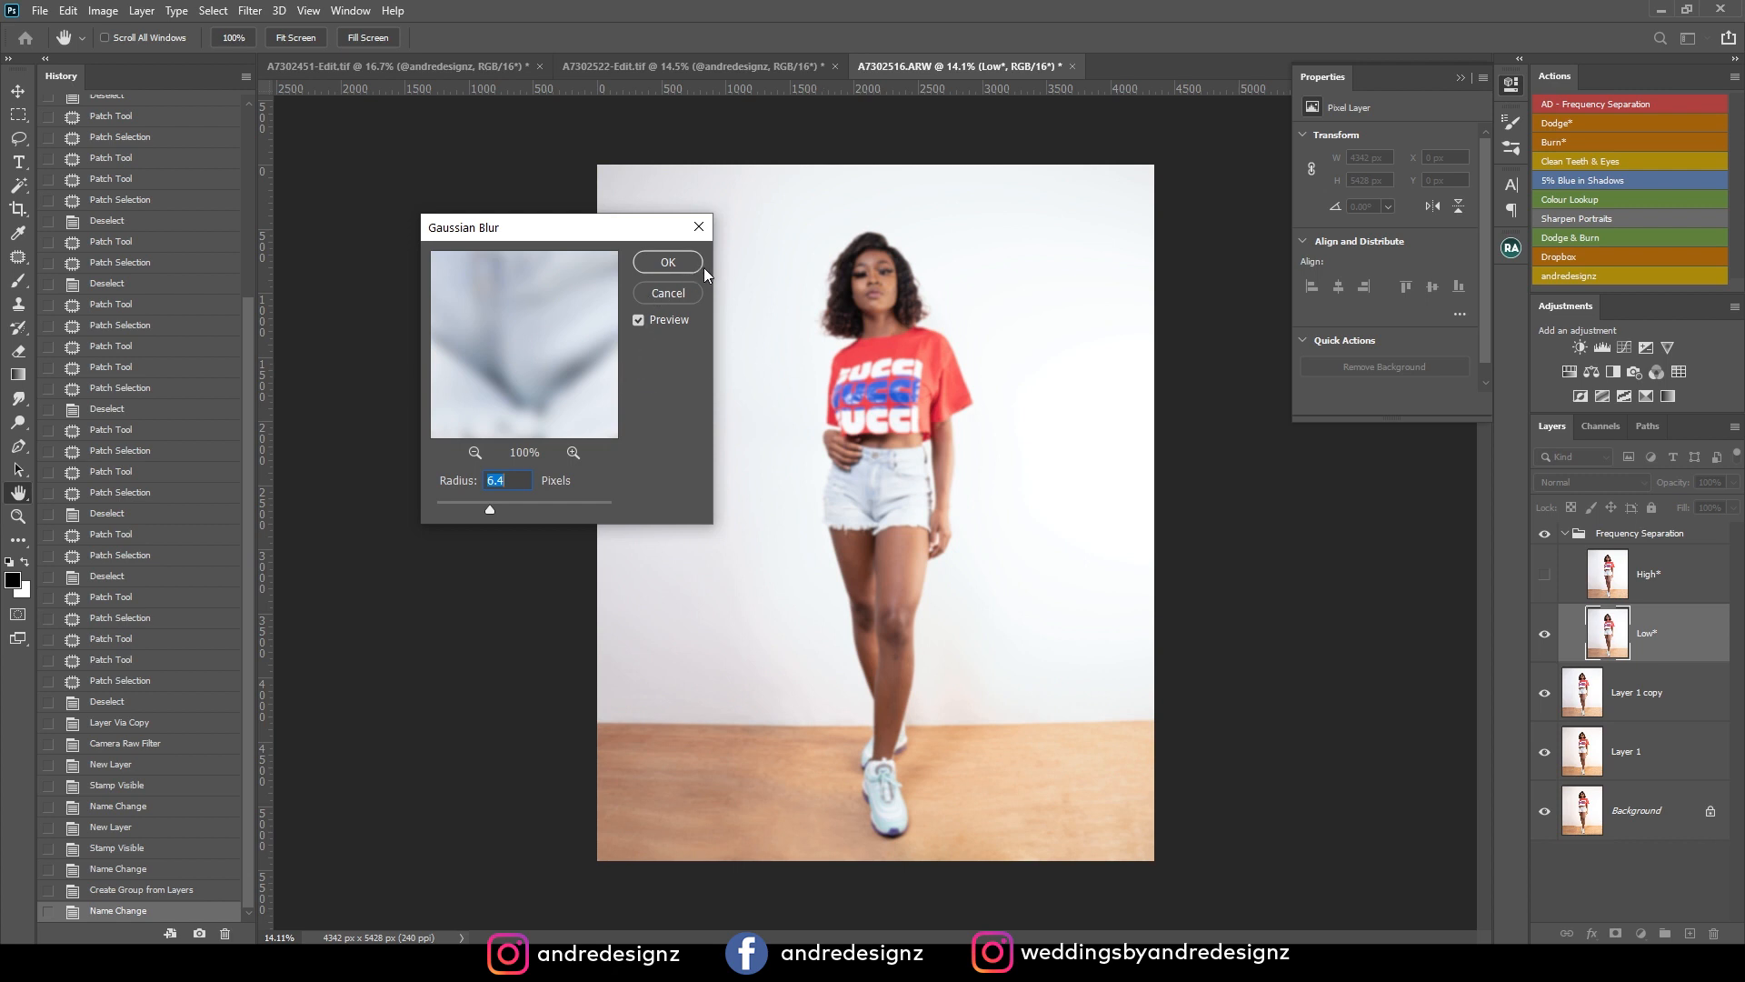
drag(594, 231, 631, 214)
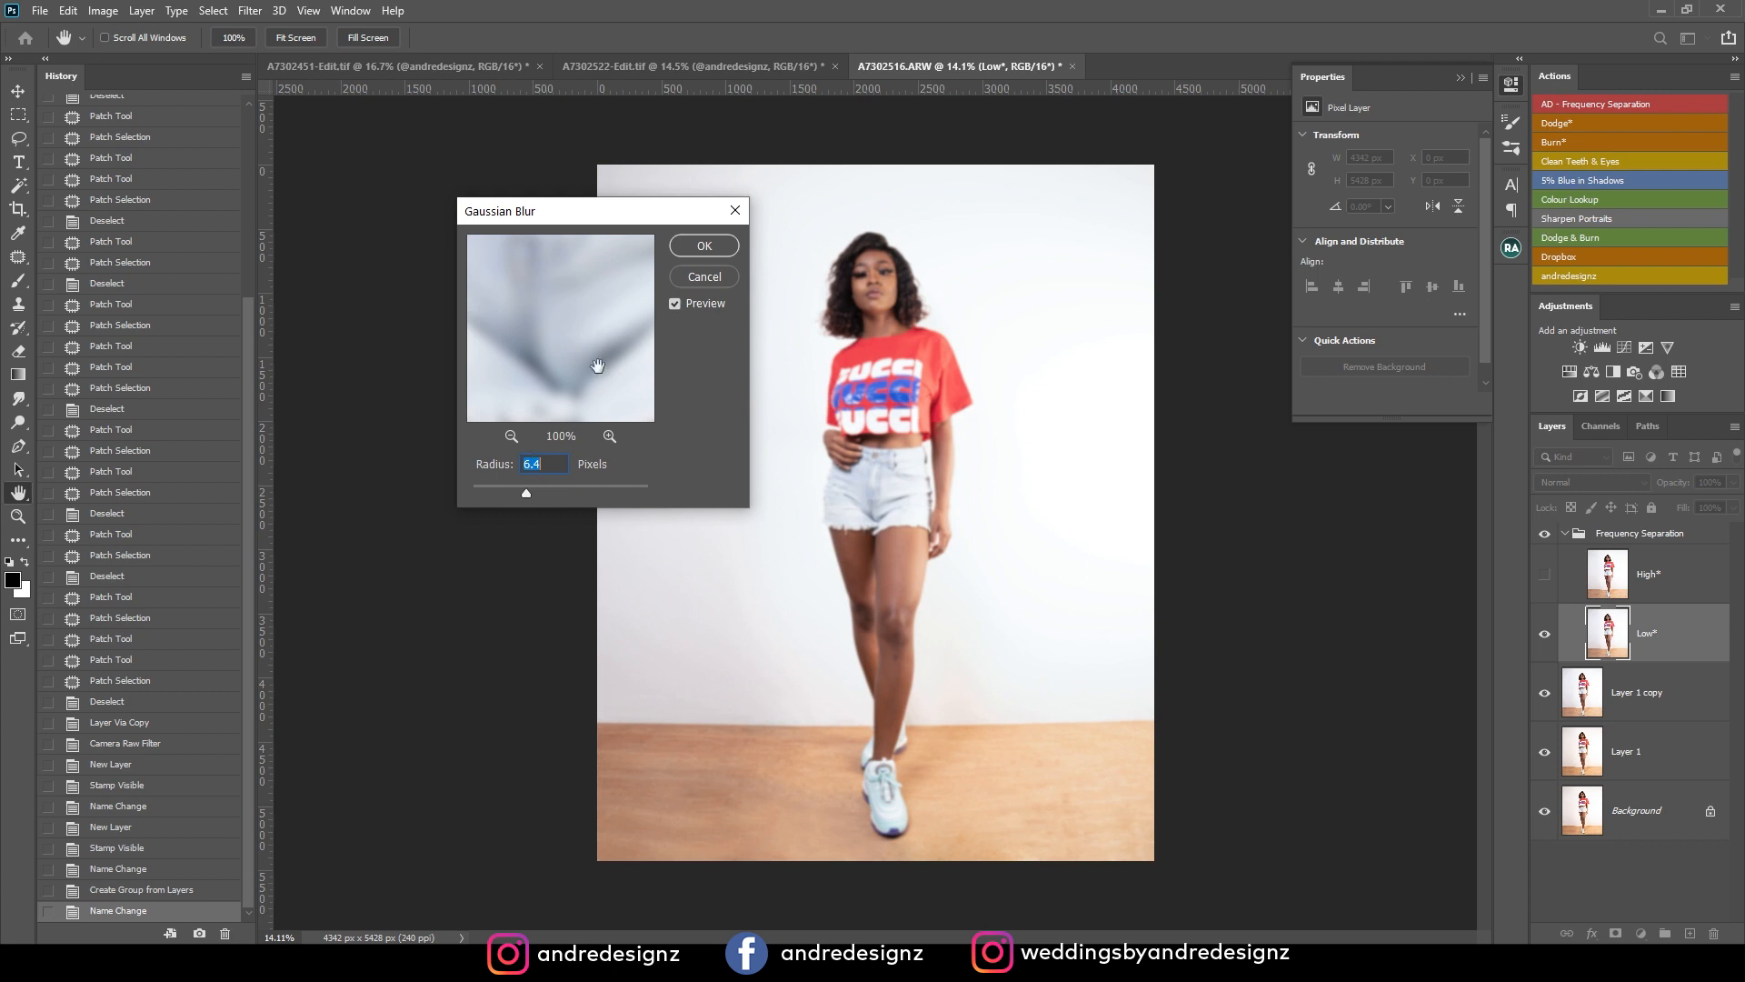
click(704, 246)
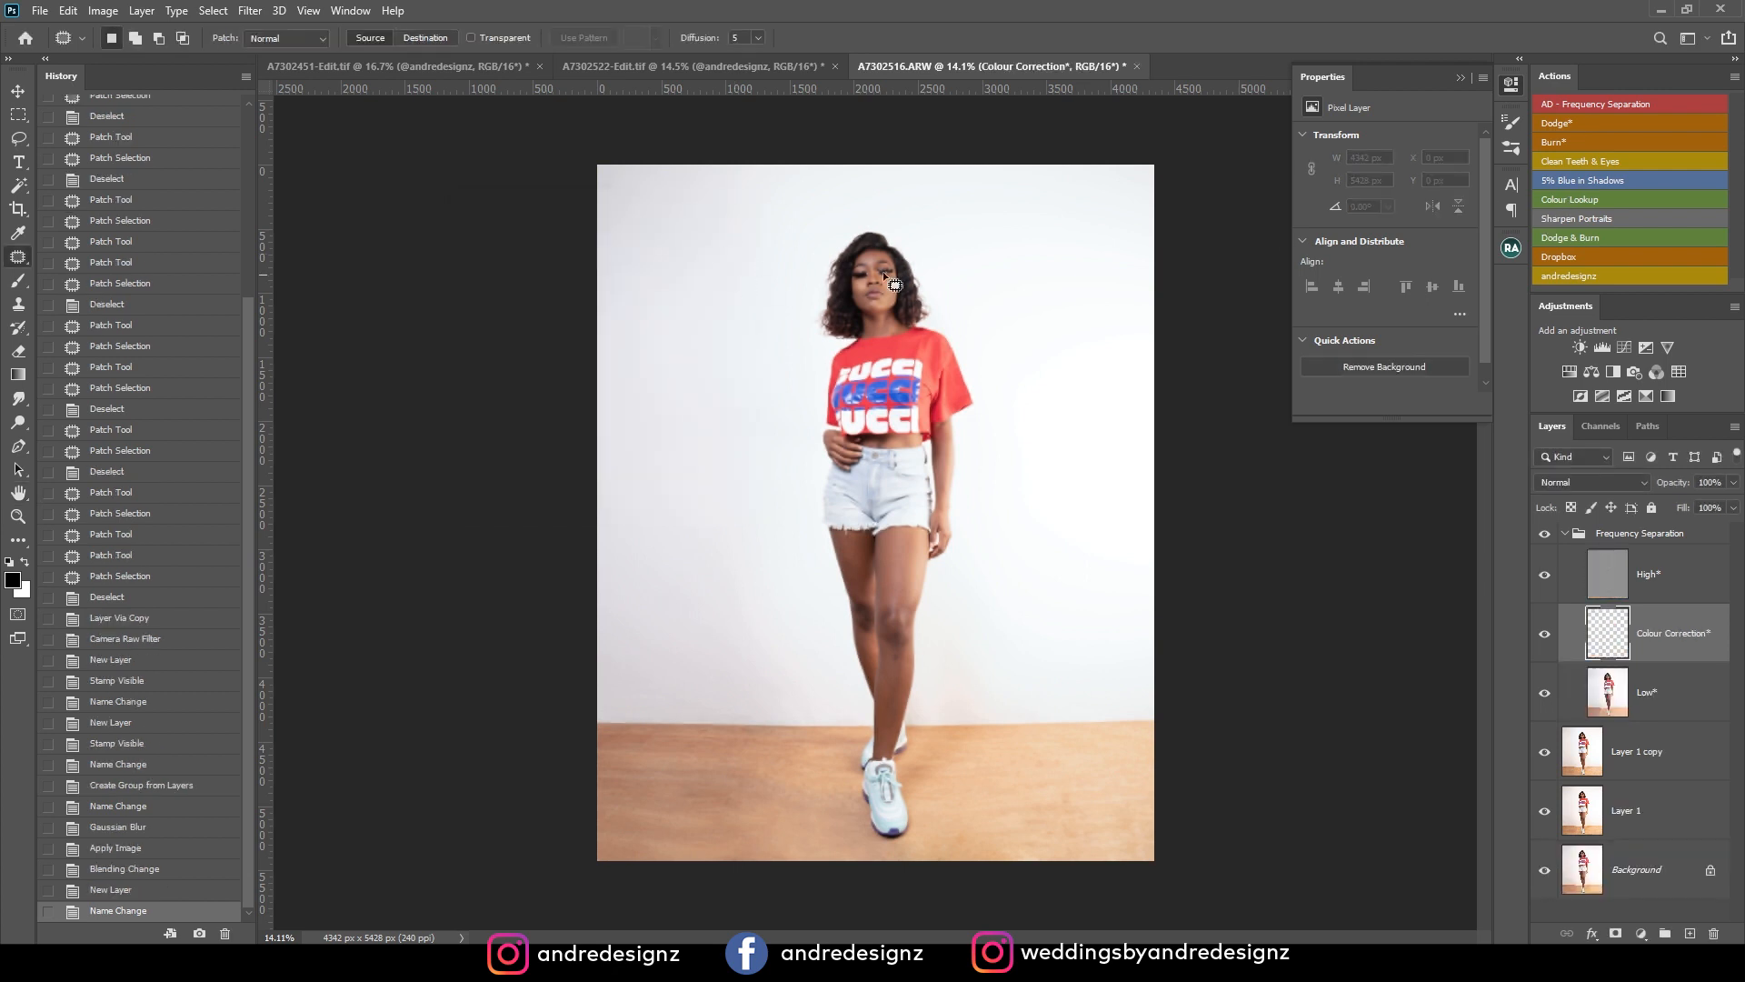
click(1734, 76)
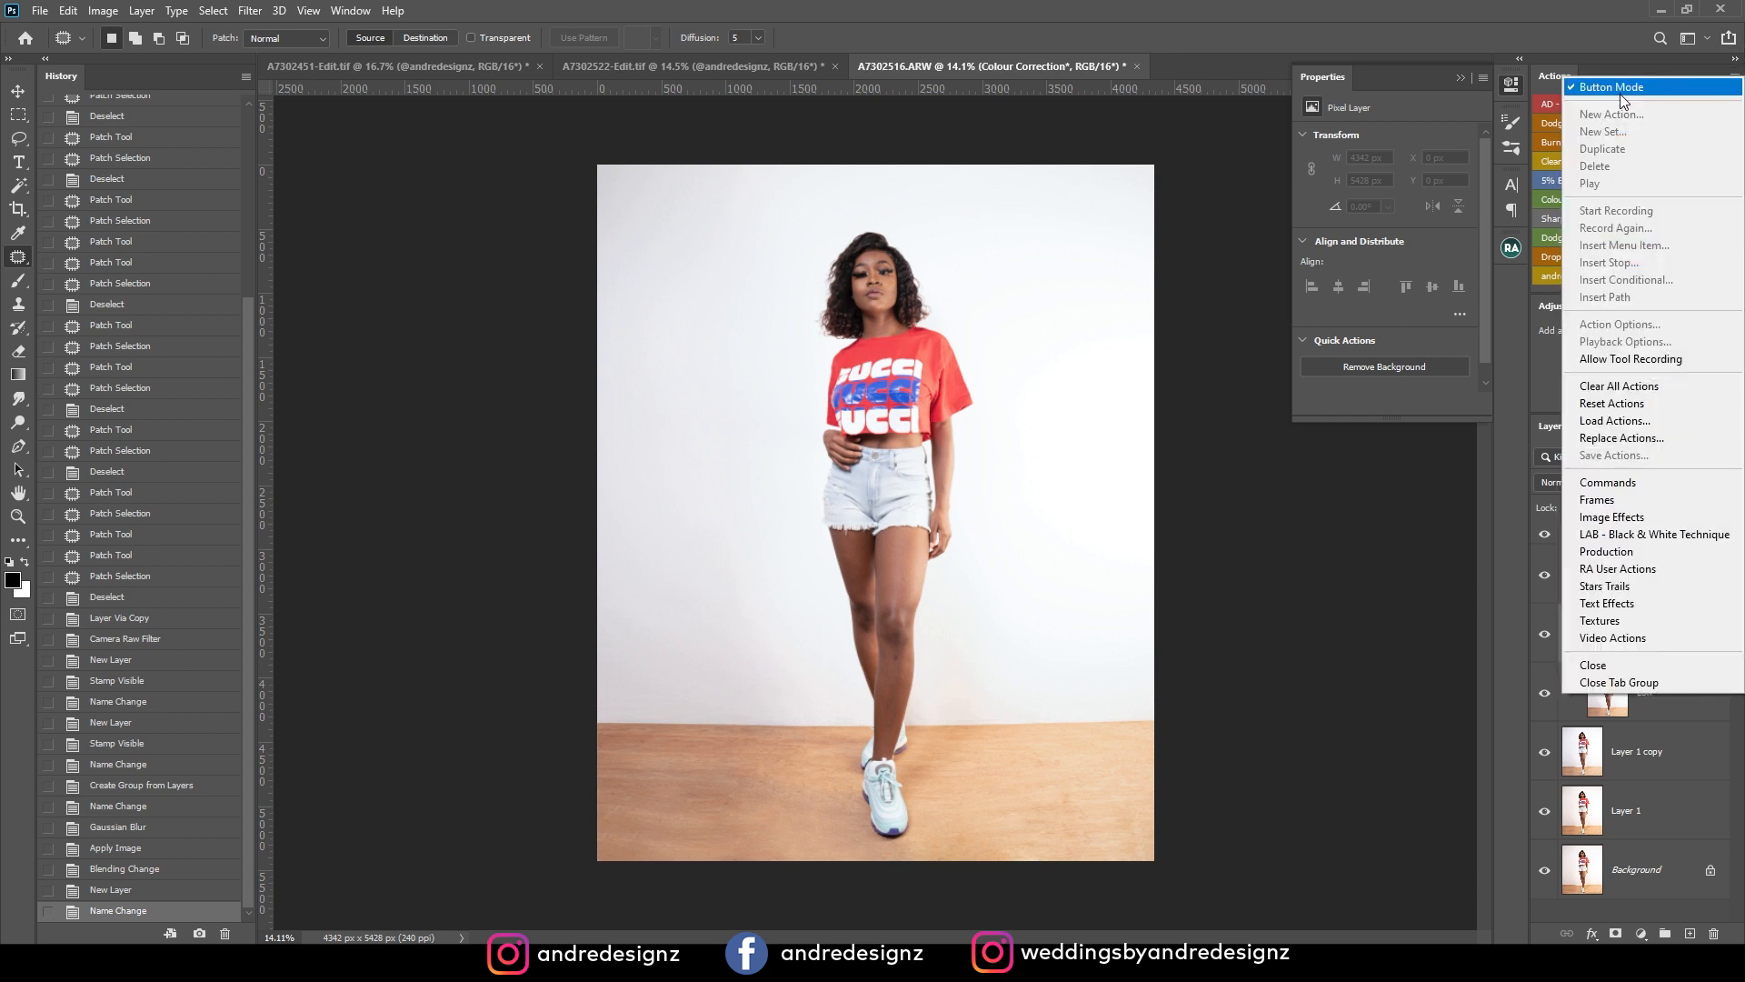
click(1601, 25)
click(1734, 78)
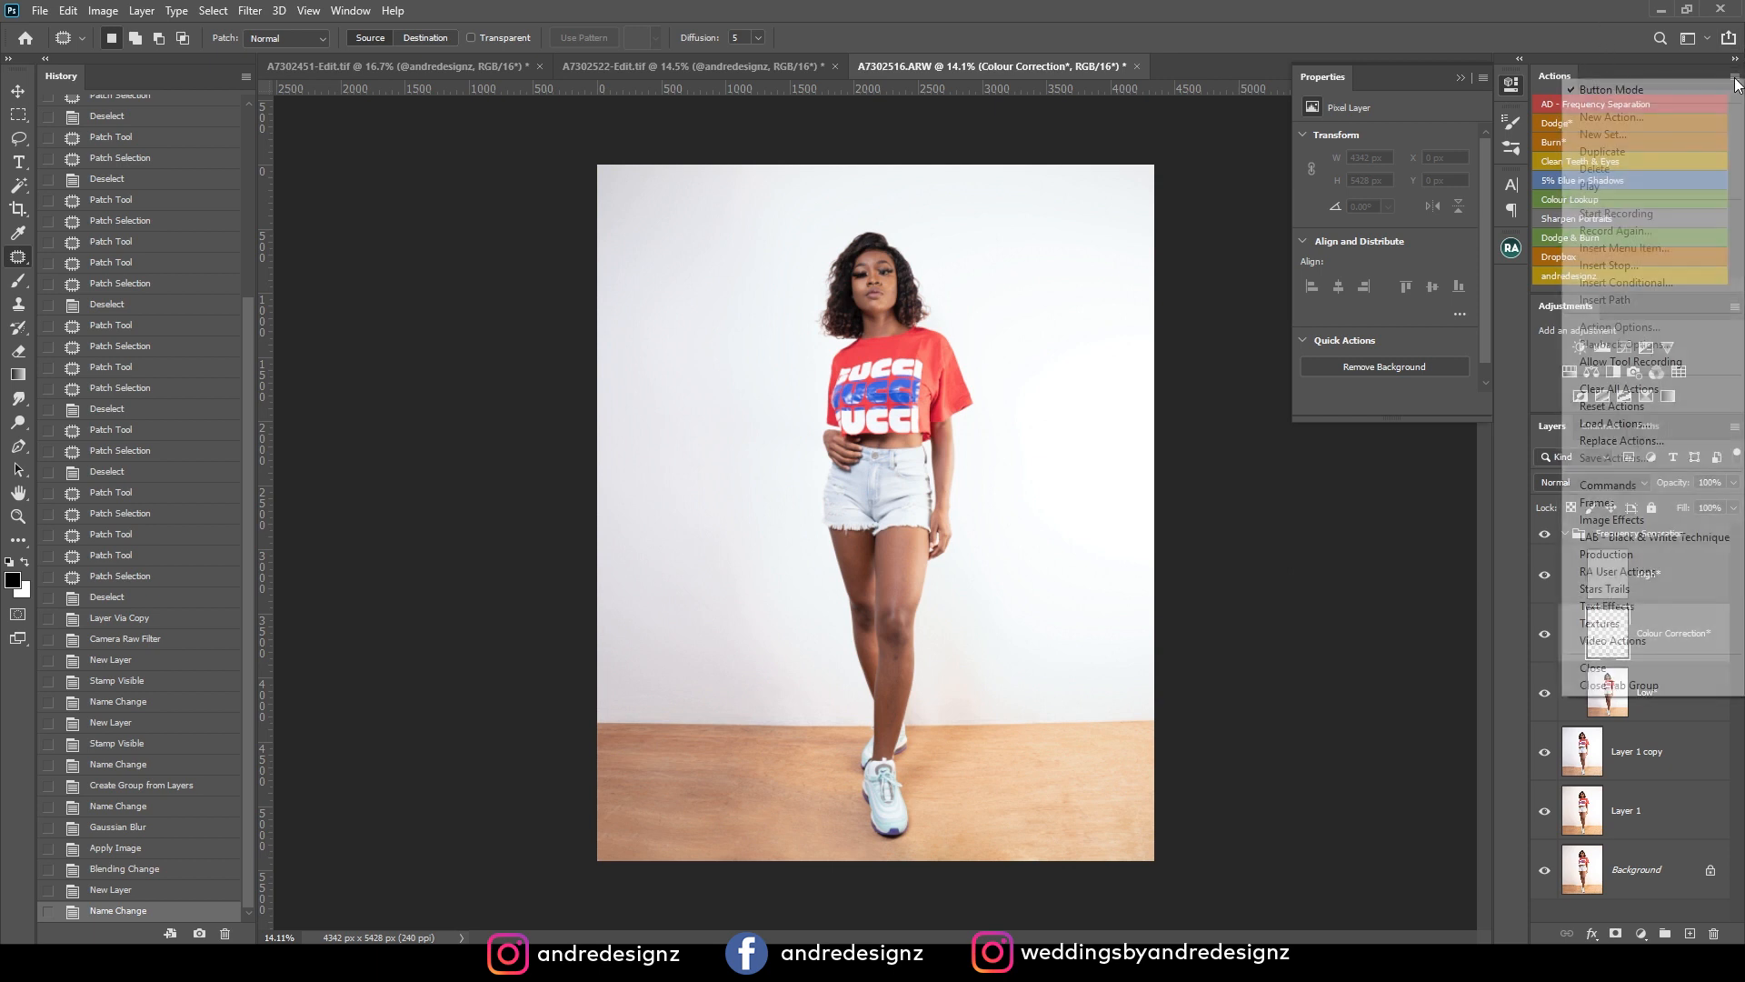
click(1609, 89)
click(1734, 77)
click(1671, 91)
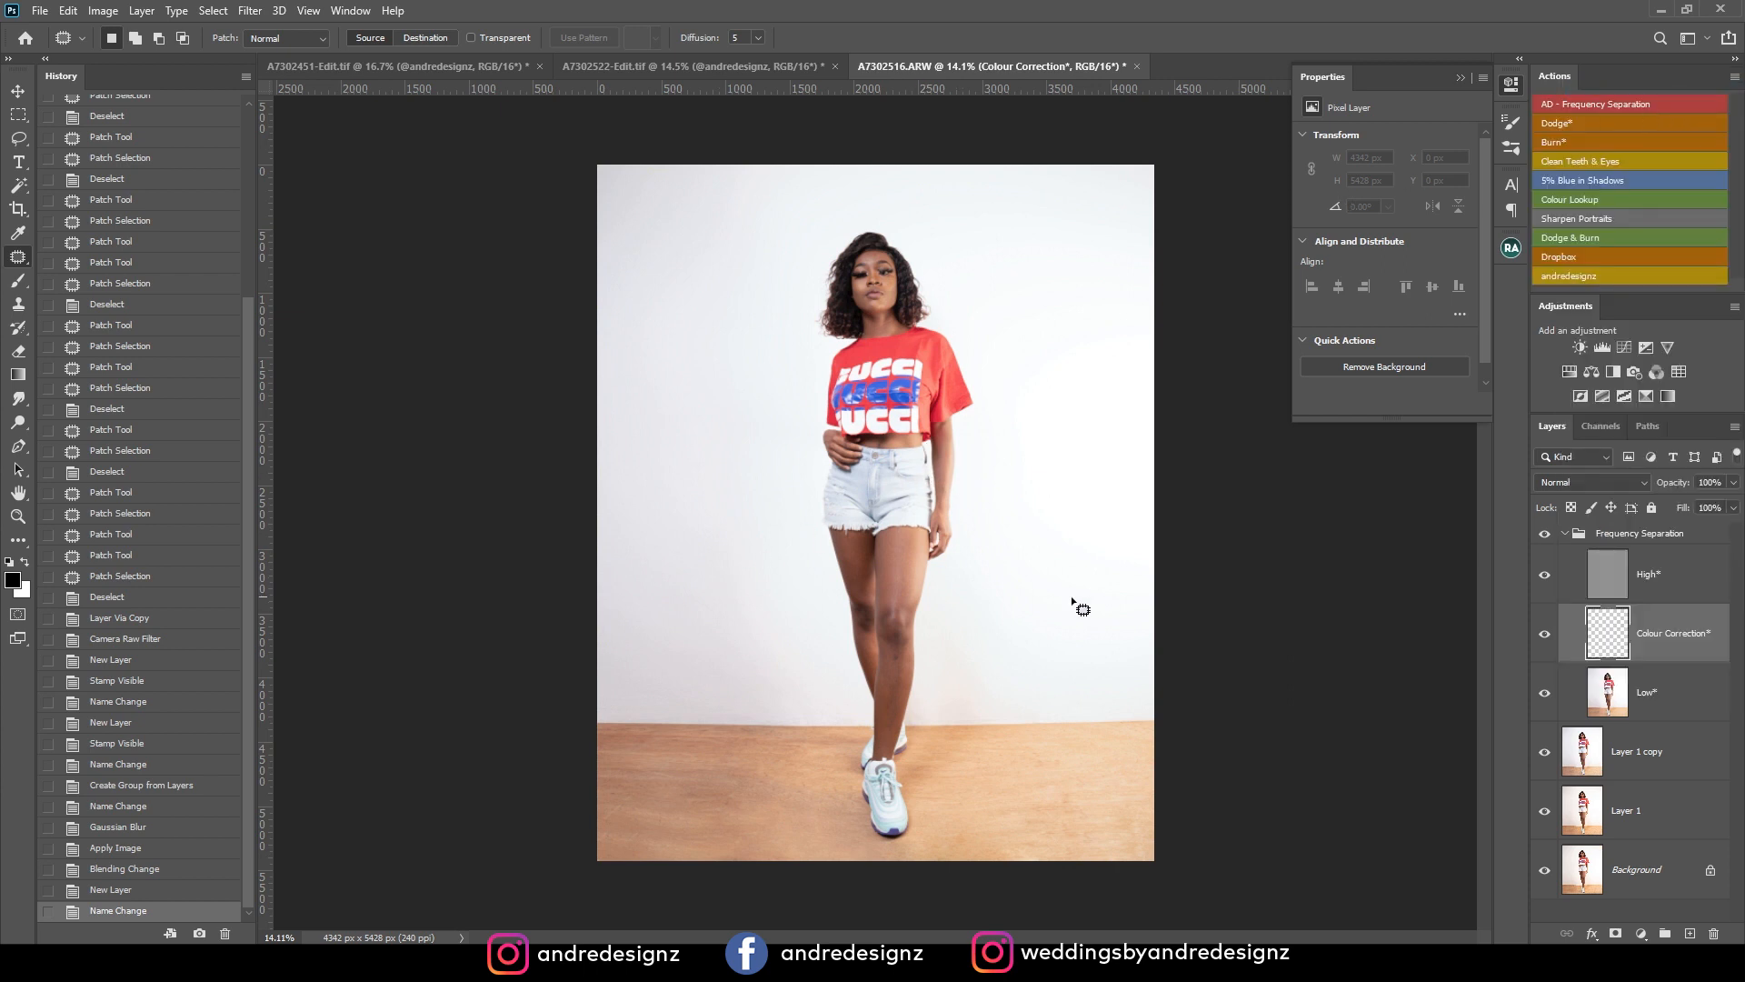
Select the High layer and patch the skin texture over the dark spot below the front knee.
scroll(868, 368, up, 4)
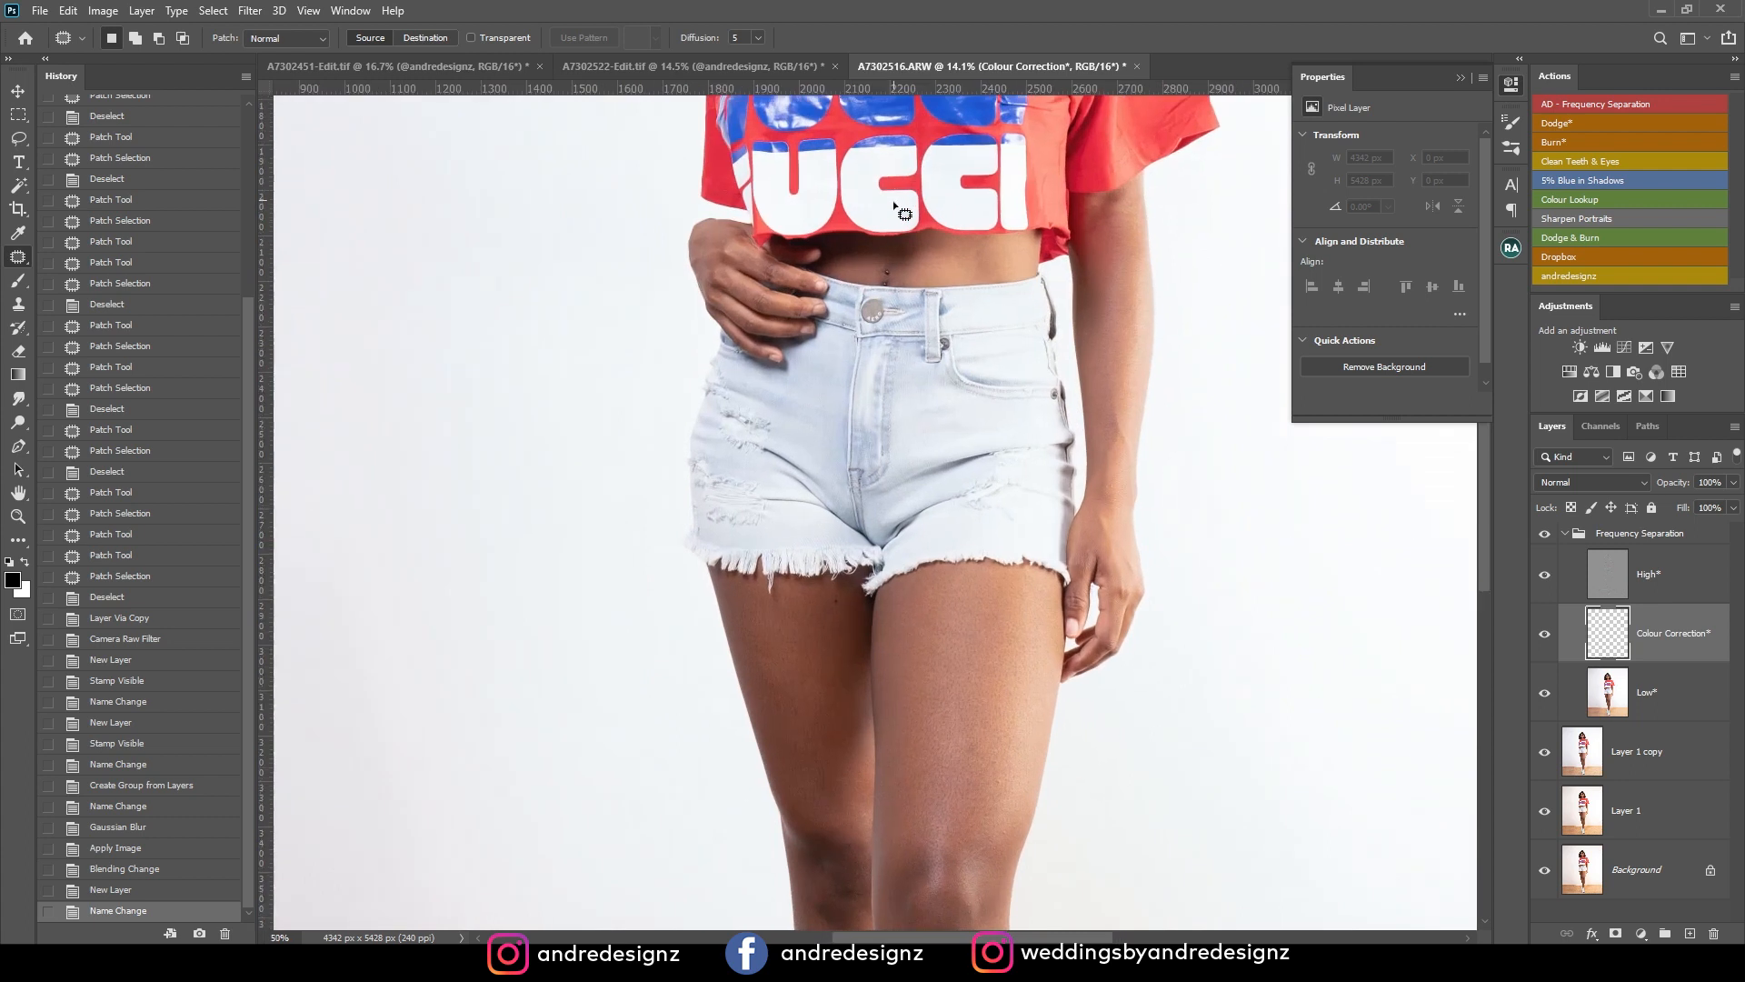
drag(954, 177, 940, 483)
drag(854, 818, 896, 312)
drag(1045, 563, 919, 343)
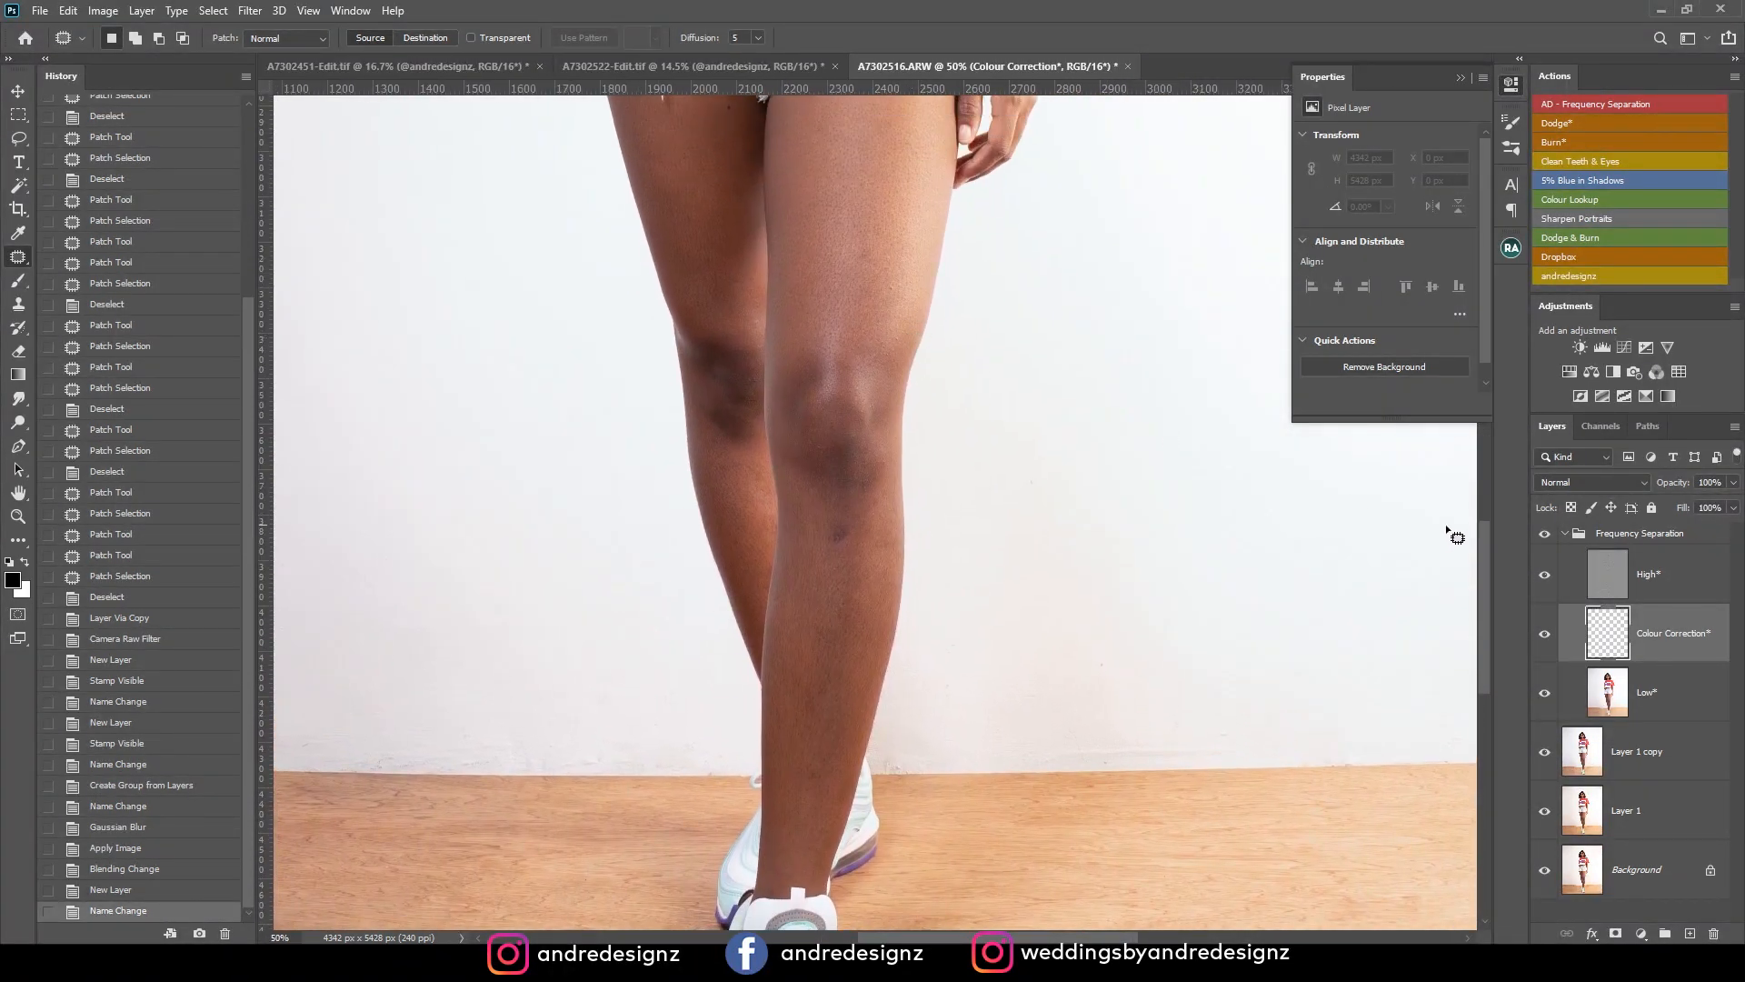
click(1606, 575)
drag(853, 516, 844, 591)
key(ctrl+d)
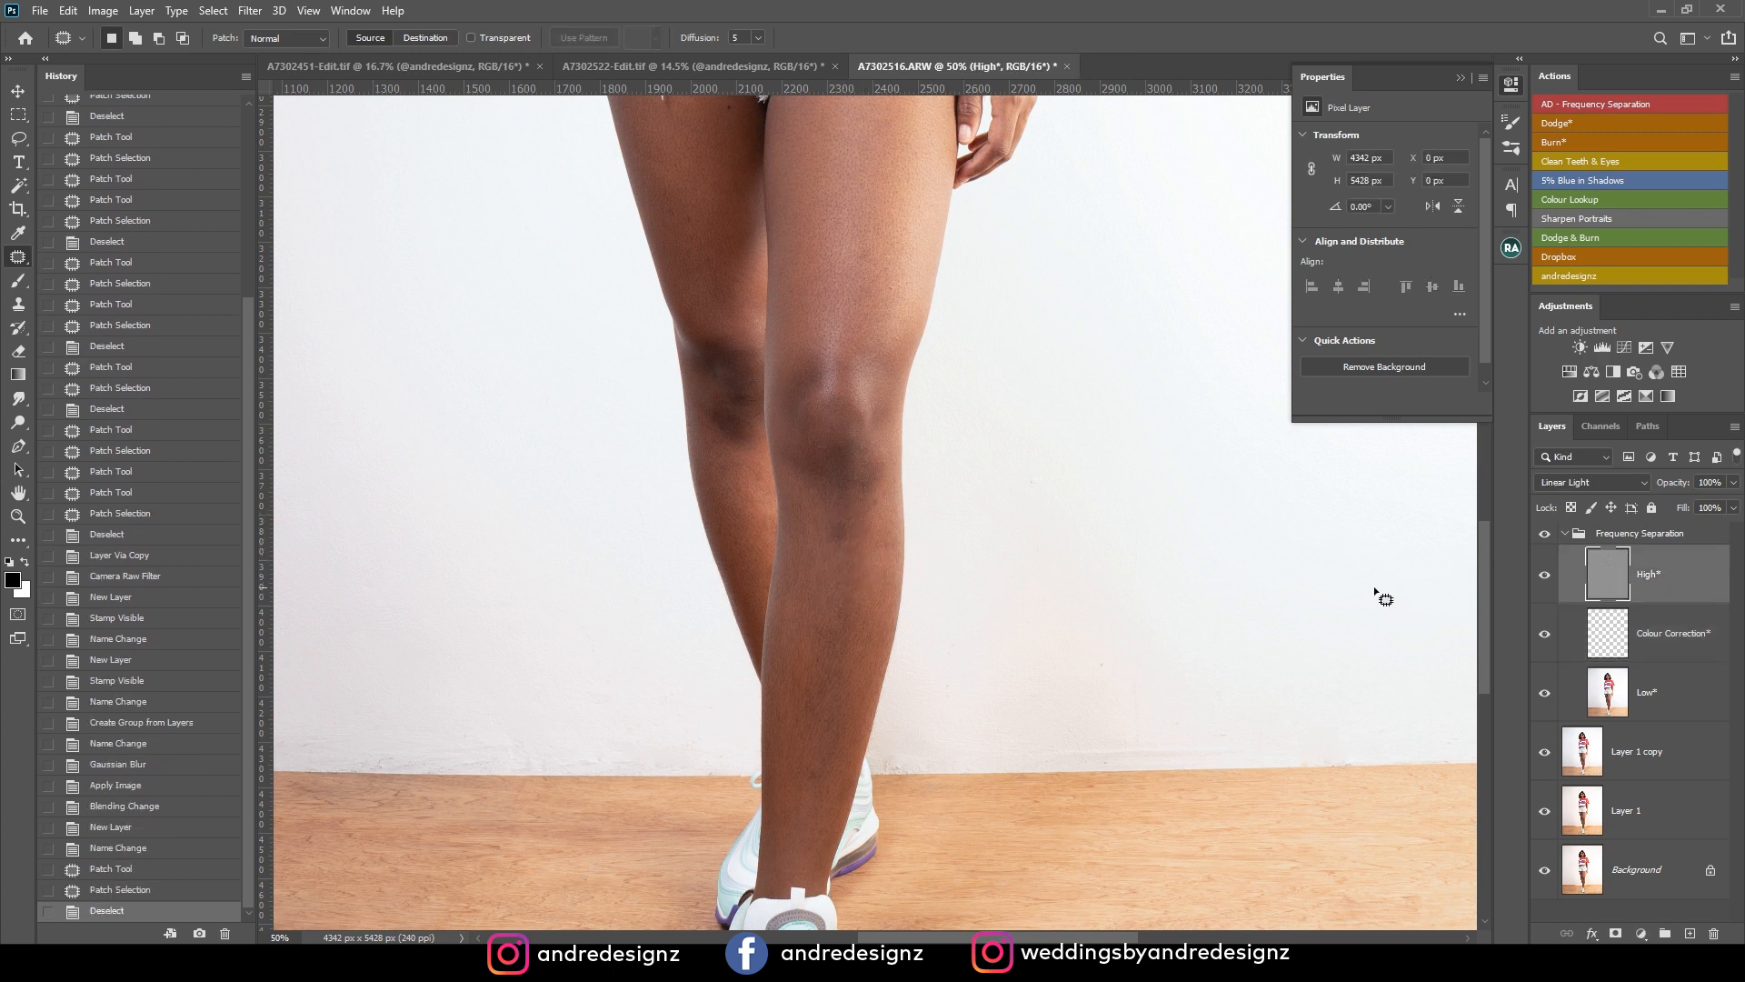
On the Low layer, patch the dark spot below the front knee and the uneven tone beside it on the shin.
mouse_move(837, 514)
mouse_down()
mouse_move(874, 549)
mouse_move(823, 523)
mouse_up()
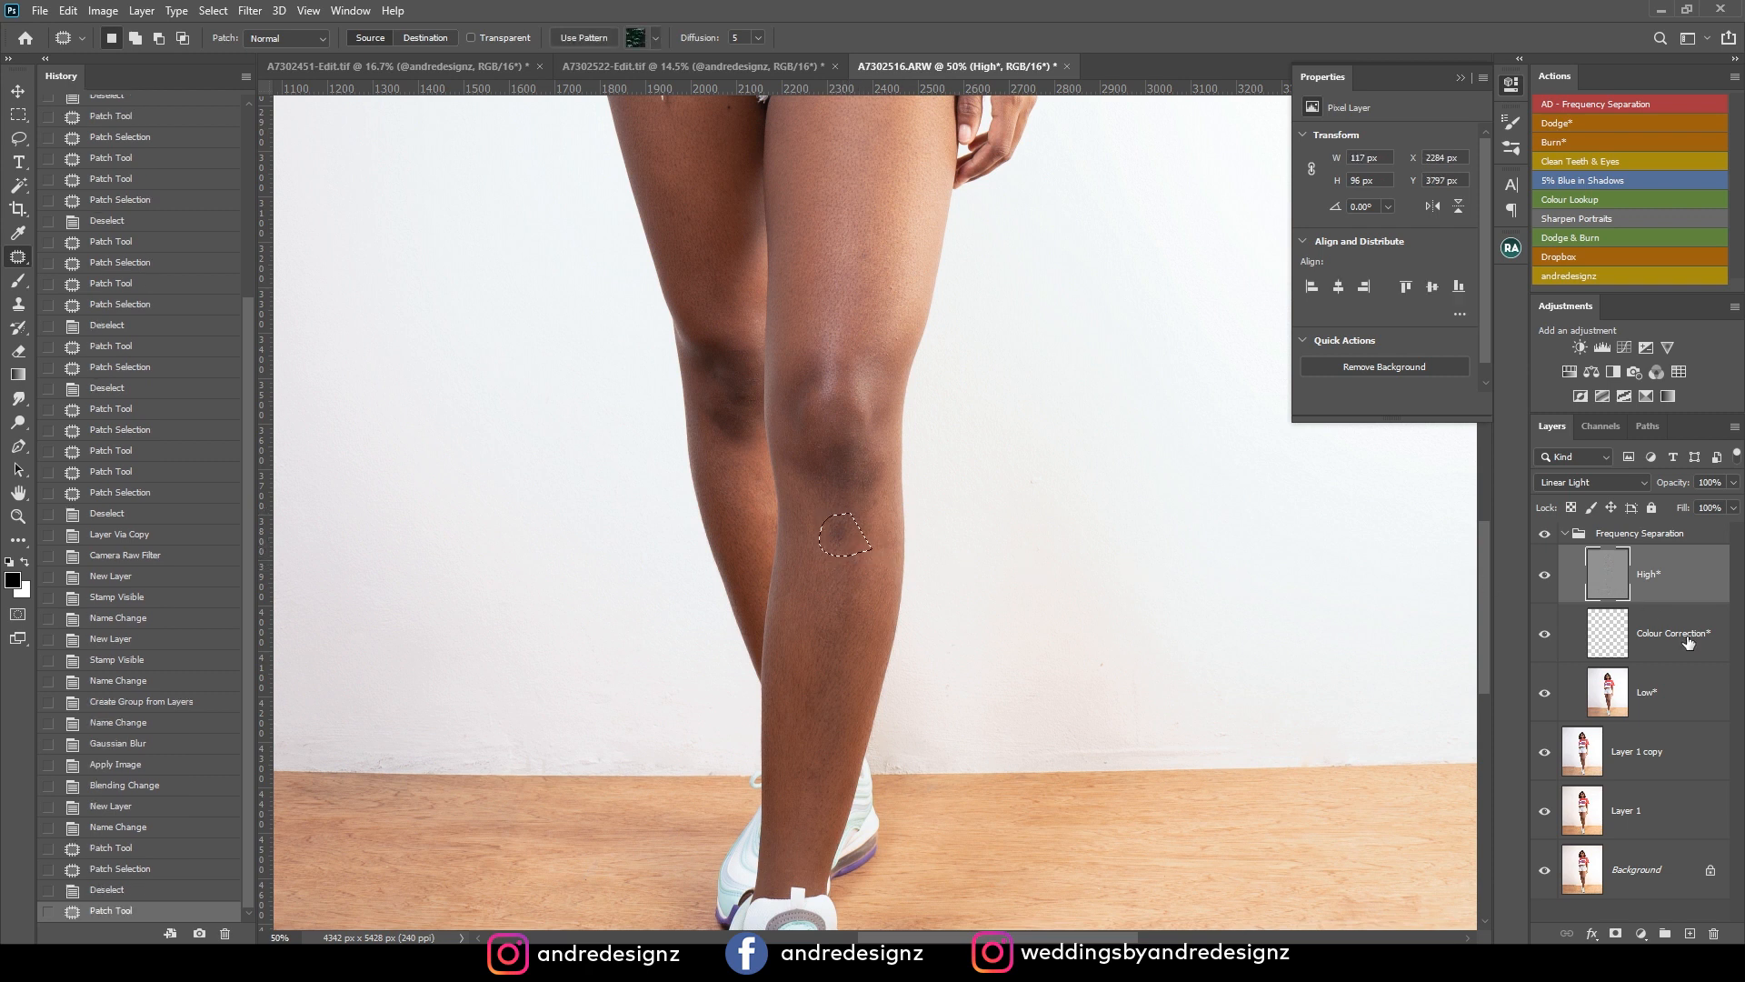
click(1643, 679)
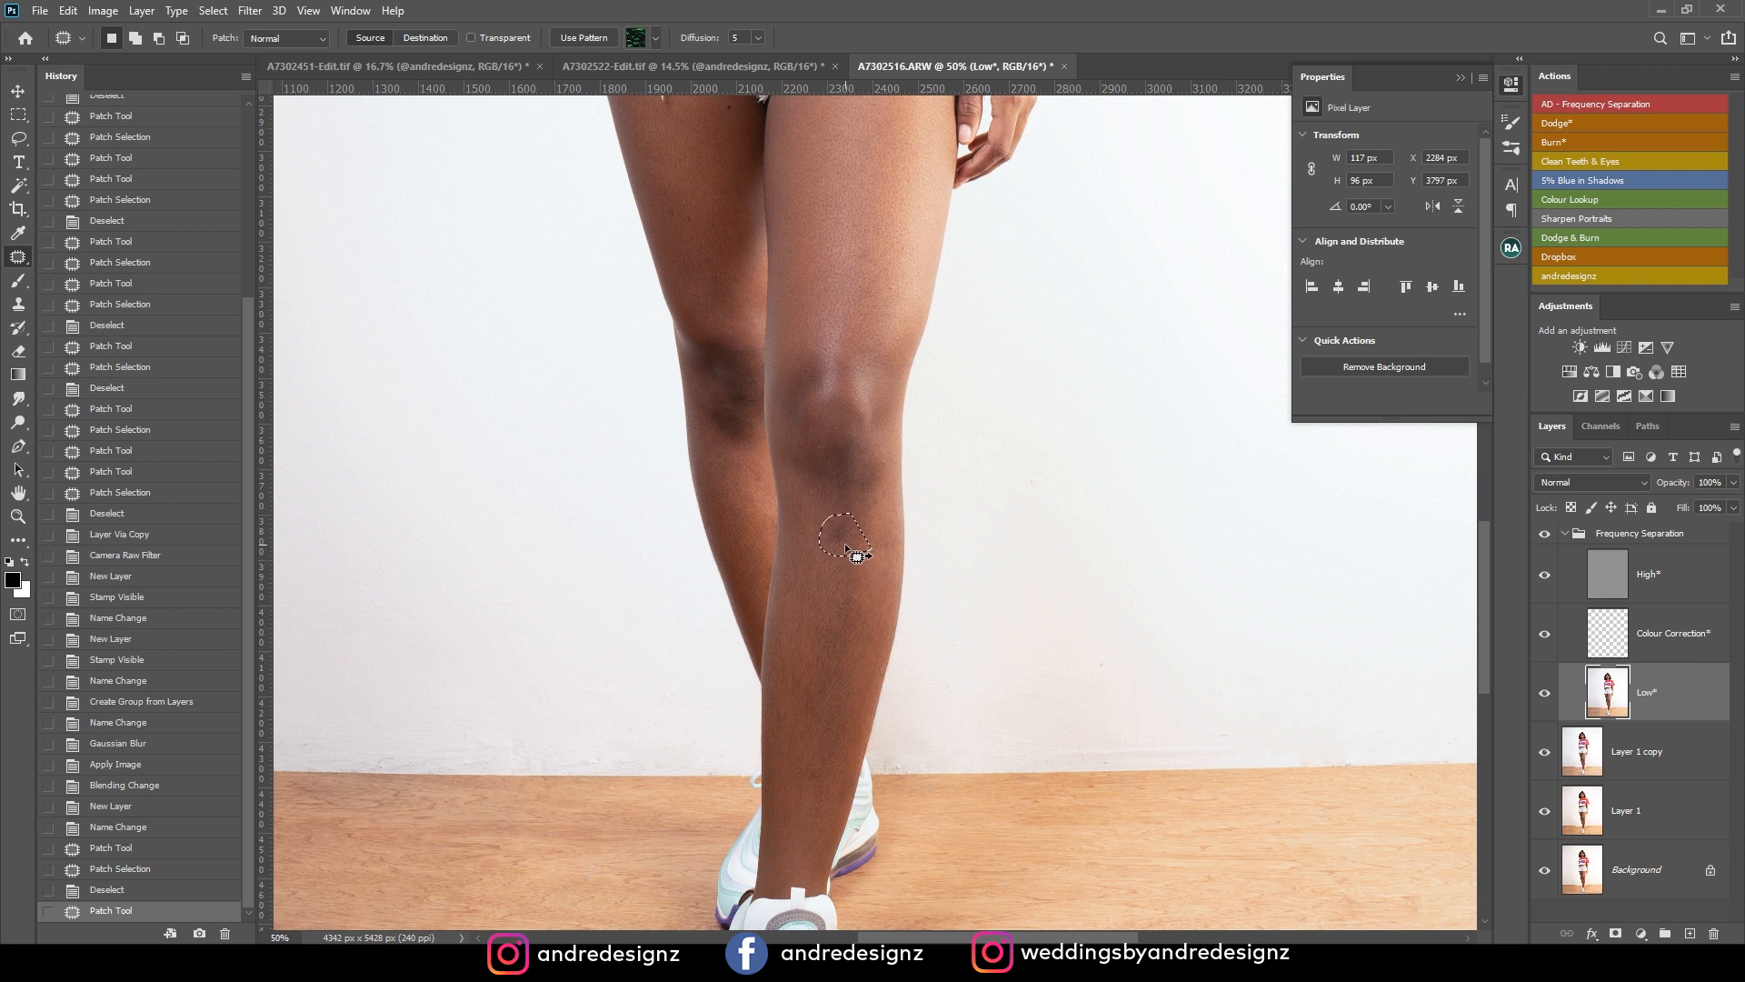
click(1664, 581)
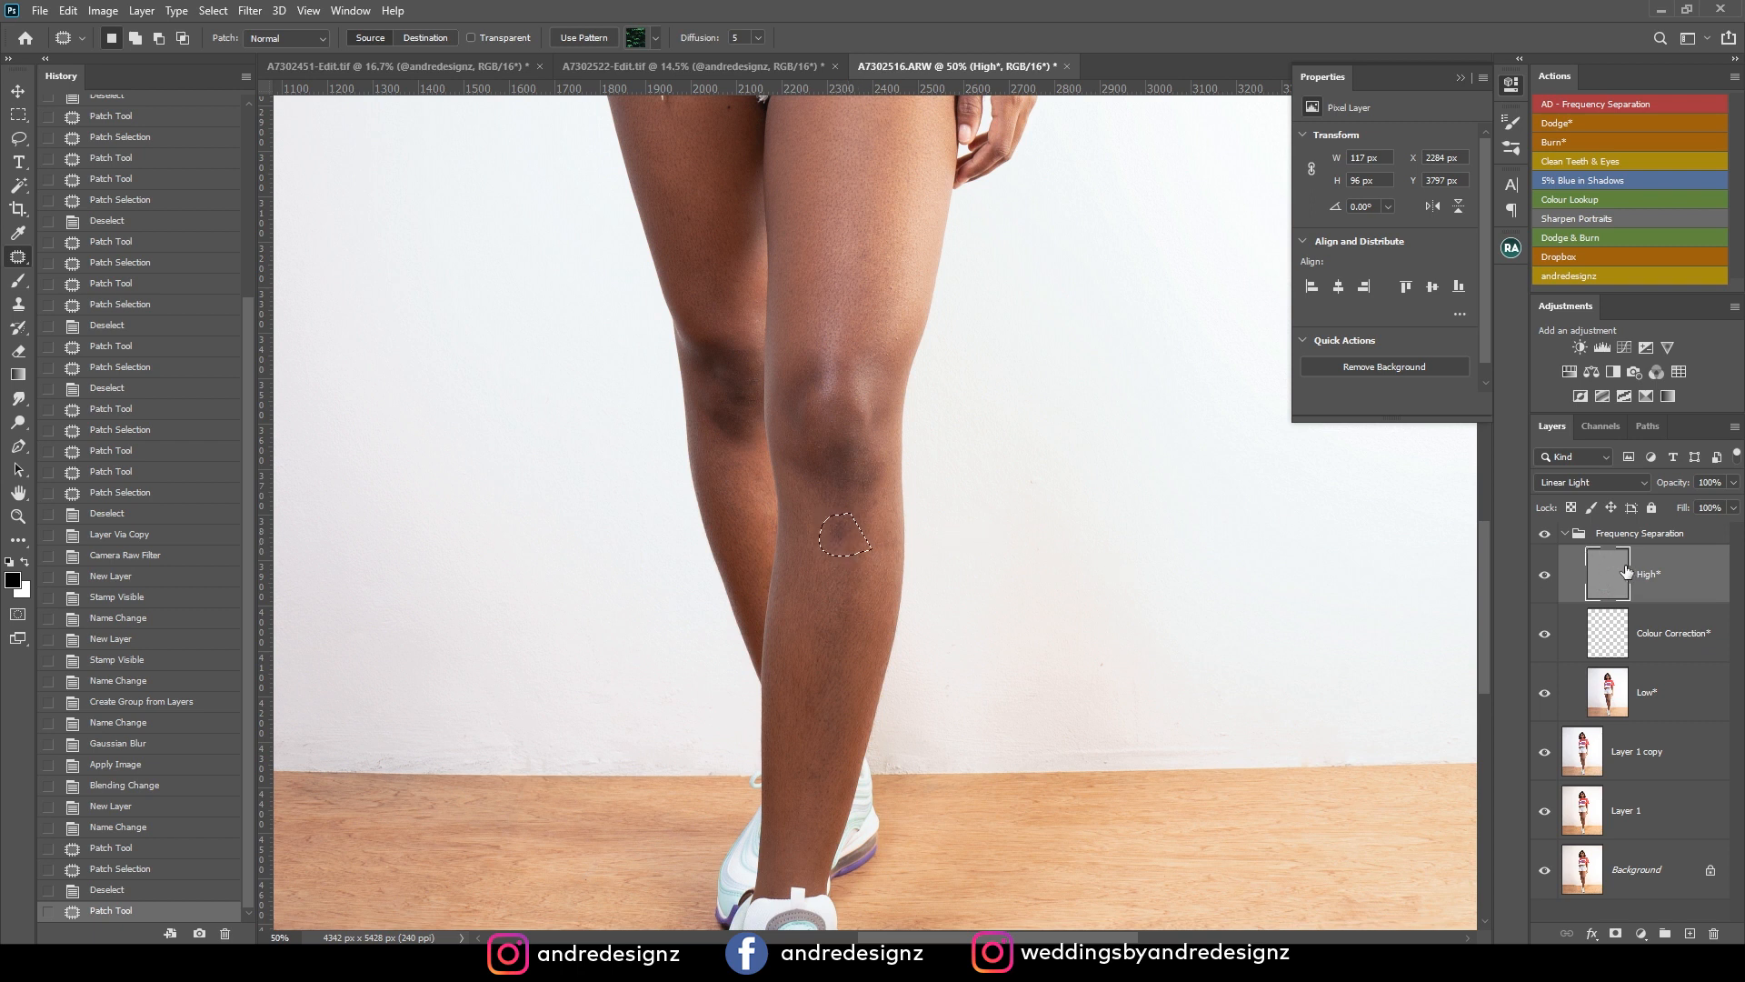
click(1641, 709)
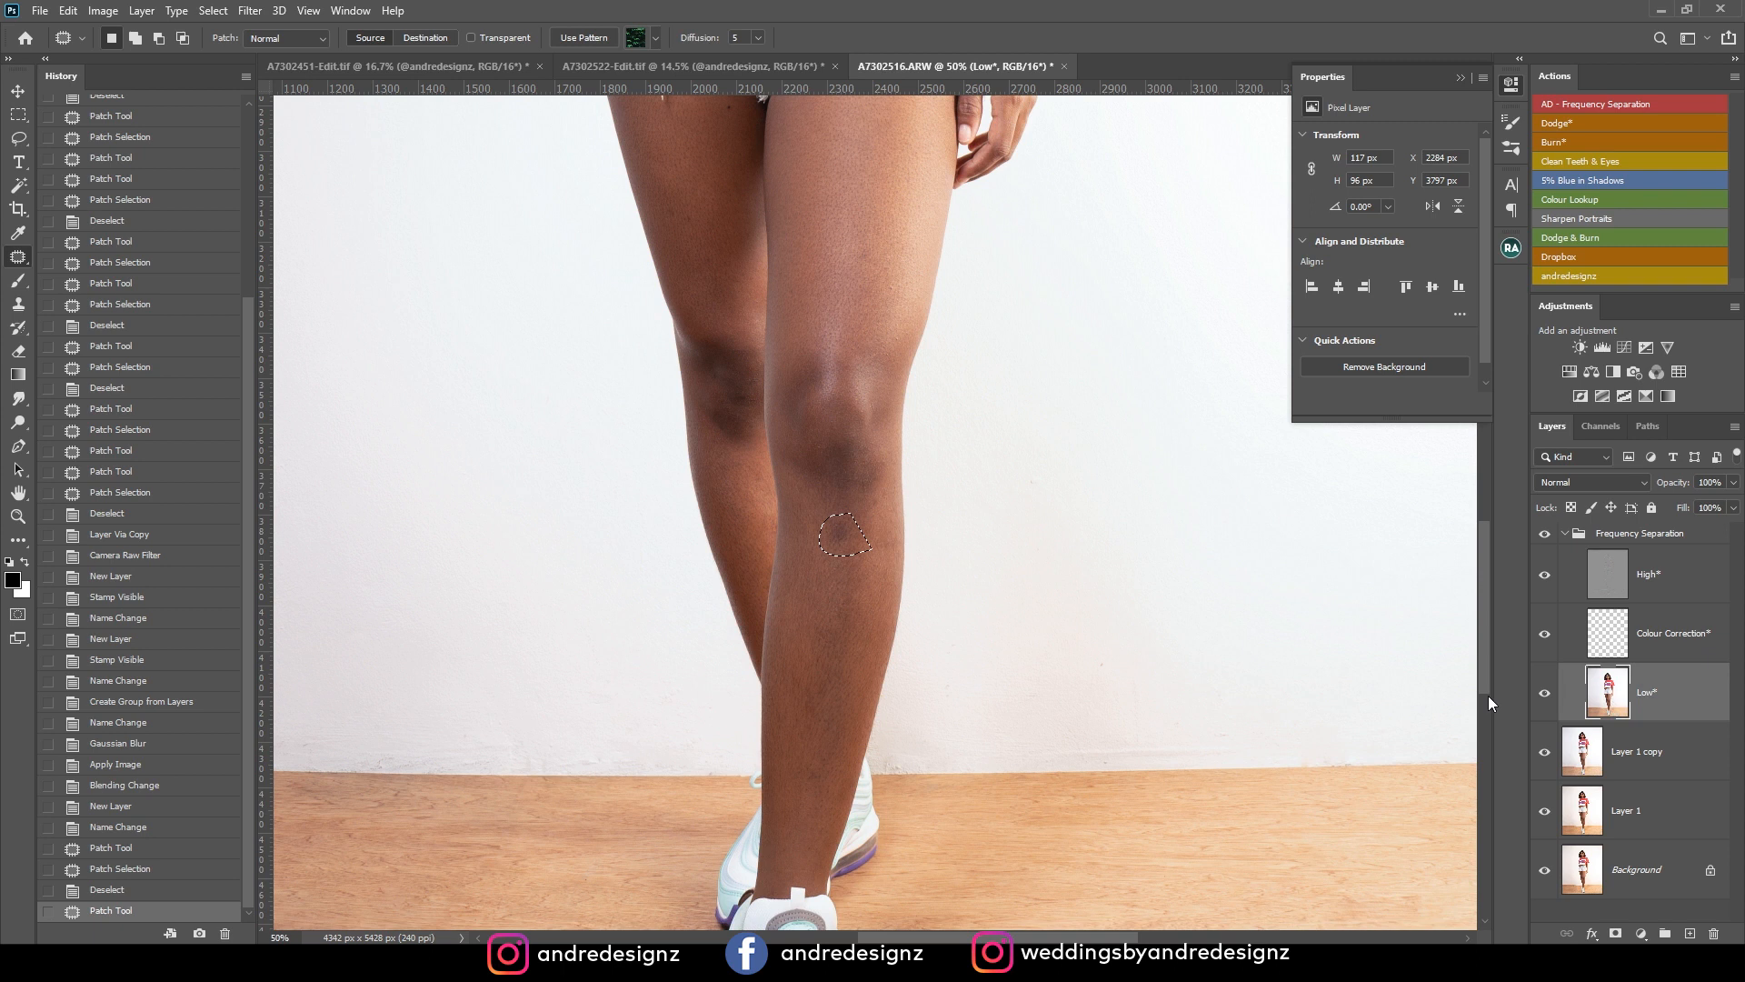
drag(851, 551, 843, 598)
key(ctrl+d)
drag(888, 506, 880, 547)
key(ctrl+d)
Return to the High layer and patch the marks on the lower shin of the front leg.
click(1696, 574)
key(ctrl+d)
drag(811, 700, 804, 693)
drag(812, 698, 829, 768)
key(ctrl+d)
drag(812, 771, 835, 706)
key(ctrl+d)
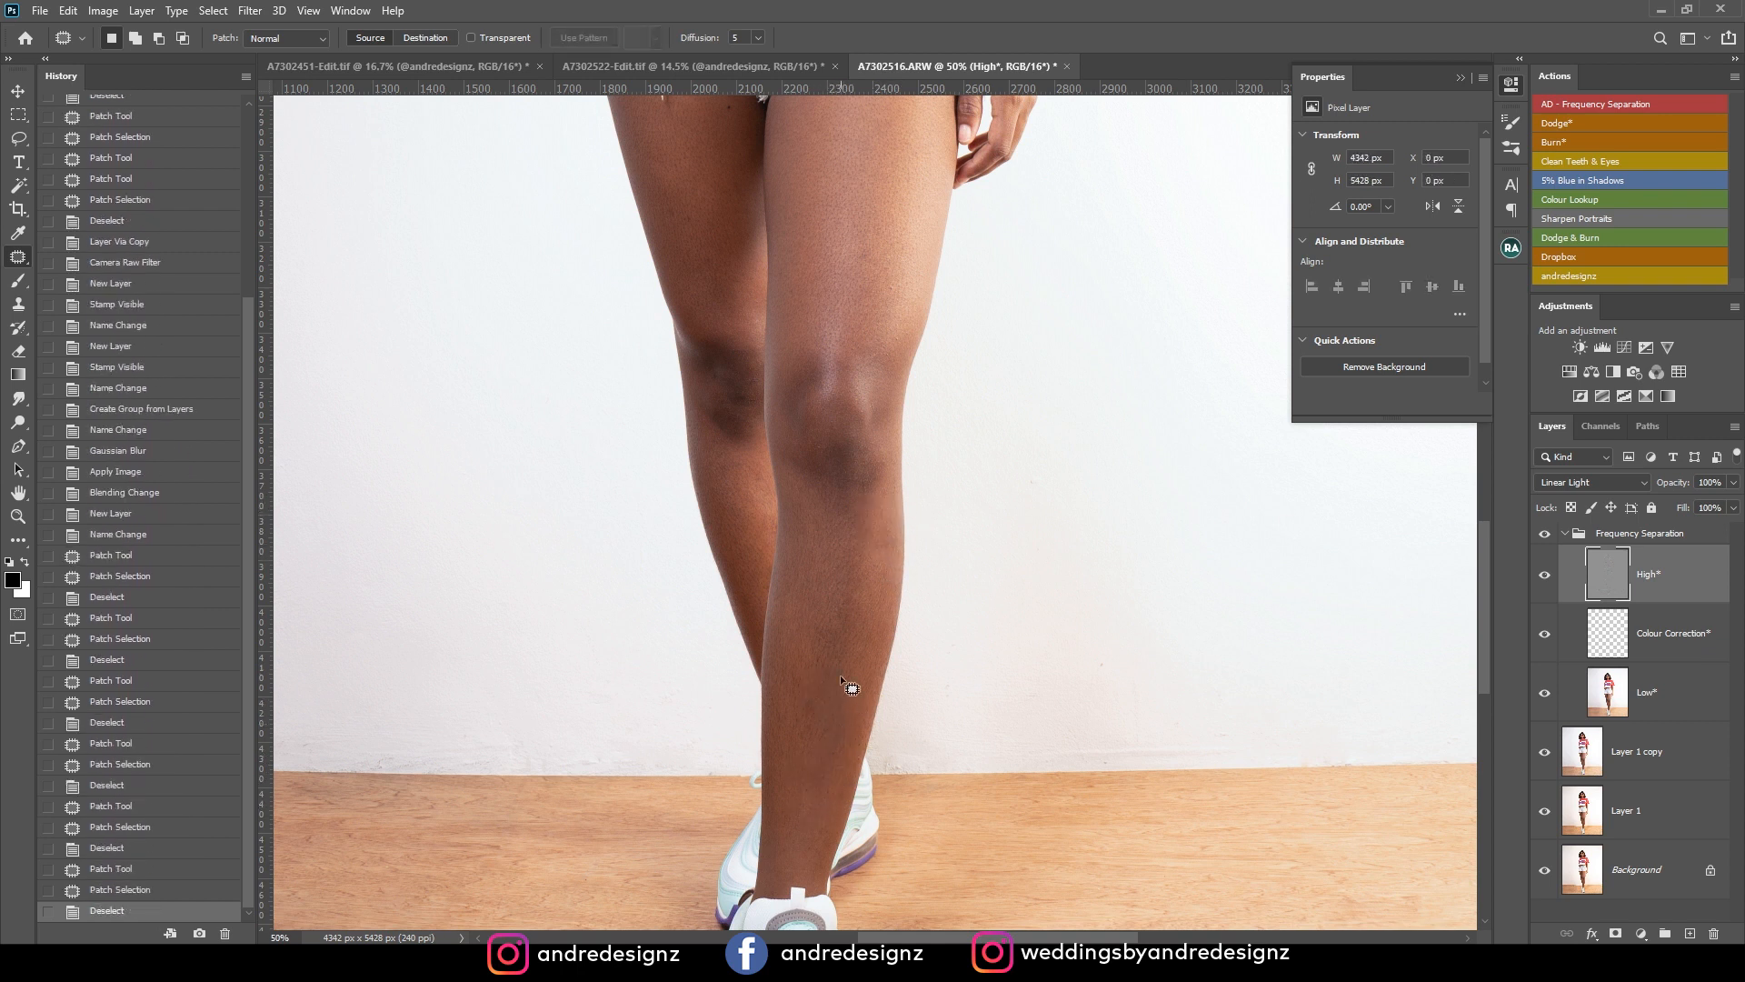
Patch the texture blemishes on the front thigh and on the middle of the rear thigh.
drag(832, 450, 877, 762)
drag(913, 650, 900, 632)
drag(927, 561, 928, 598)
drag(912, 582, 909, 638)
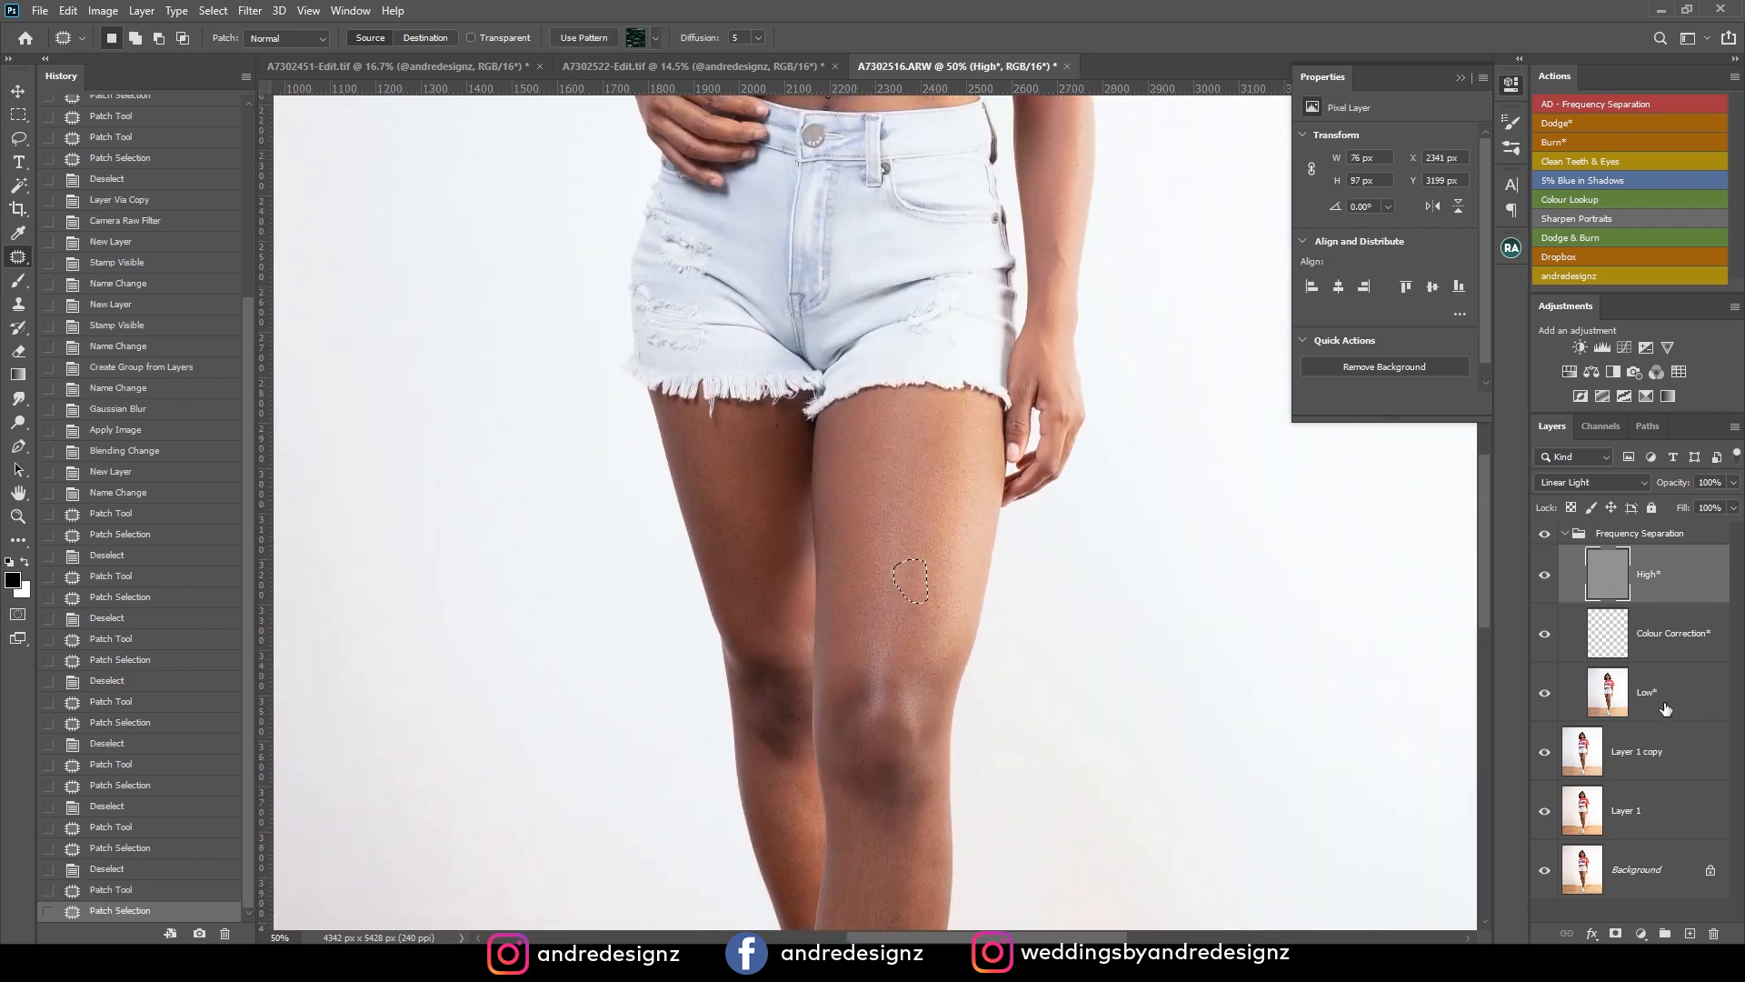
mouse_move(740, 526)
mouse_down()
mouse_move(754, 550)
mouse_move(755, 508)
mouse_up()
key(ctrl+d)
mouse_move(753, 568)
mouse_down()
mouse_move(778, 596)
mouse_move(728, 518)
mouse_up()
key(ctrl+d)
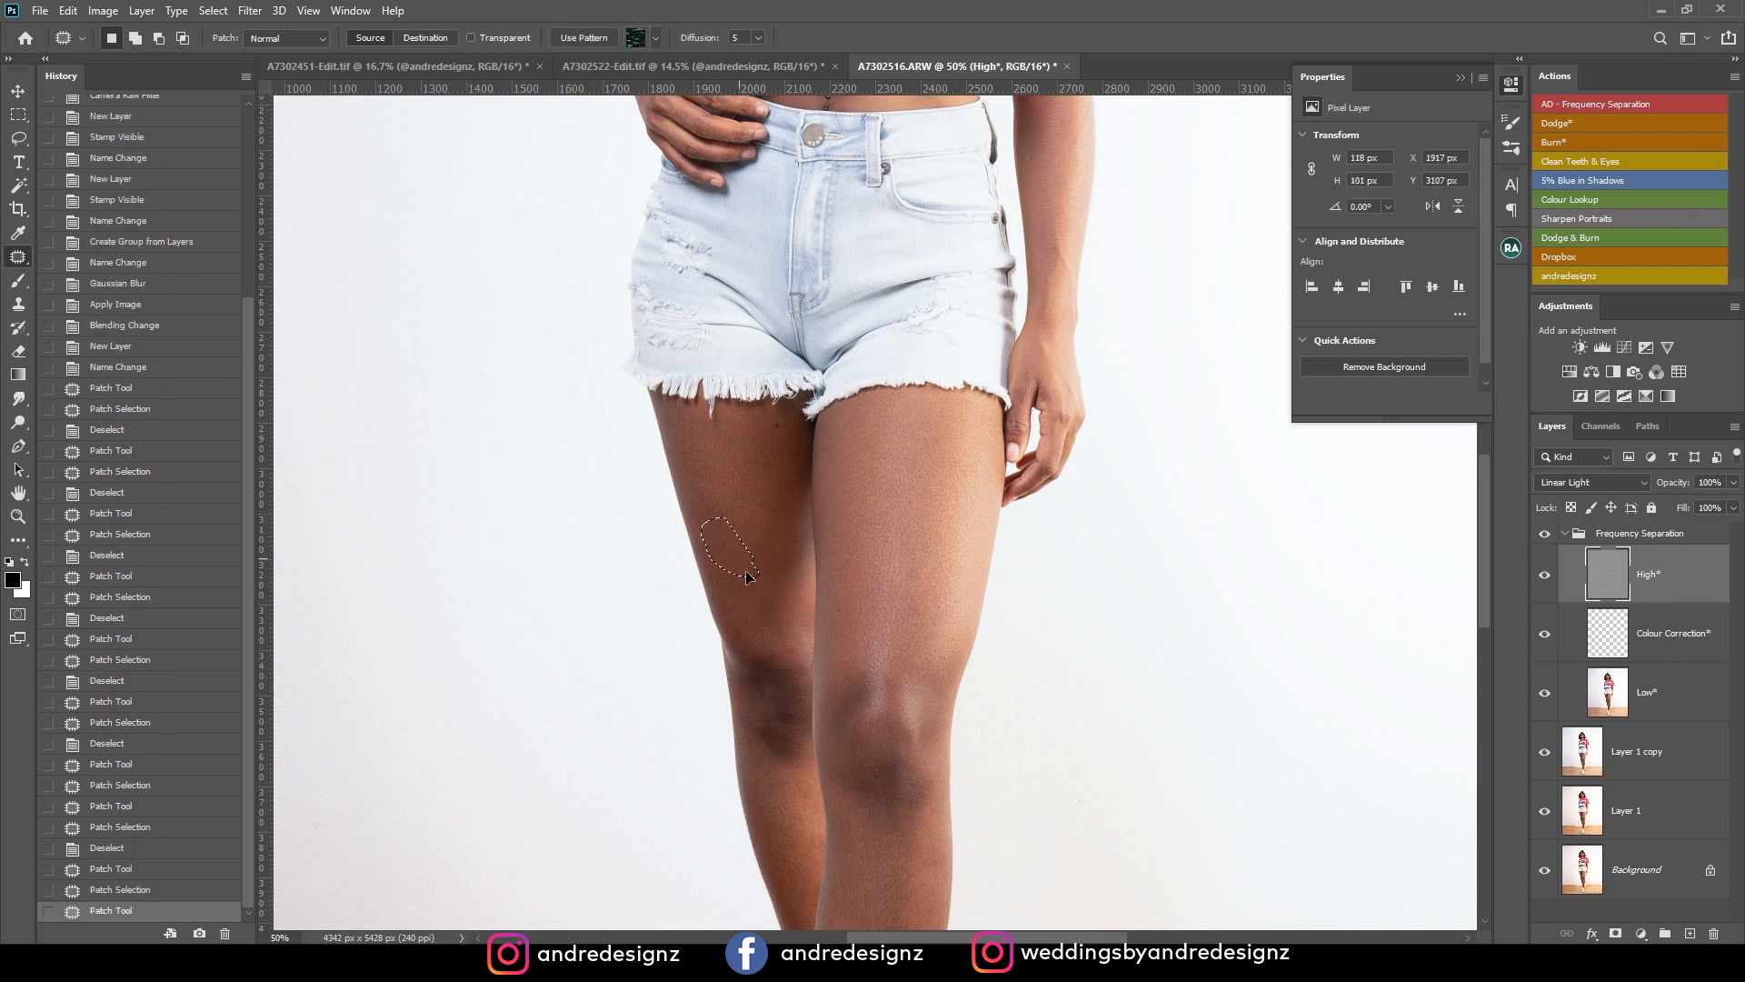
Patch the skin marks along the lower forearm, wrist and back of the hanging hand.
drag(880, 424, 754, 684)
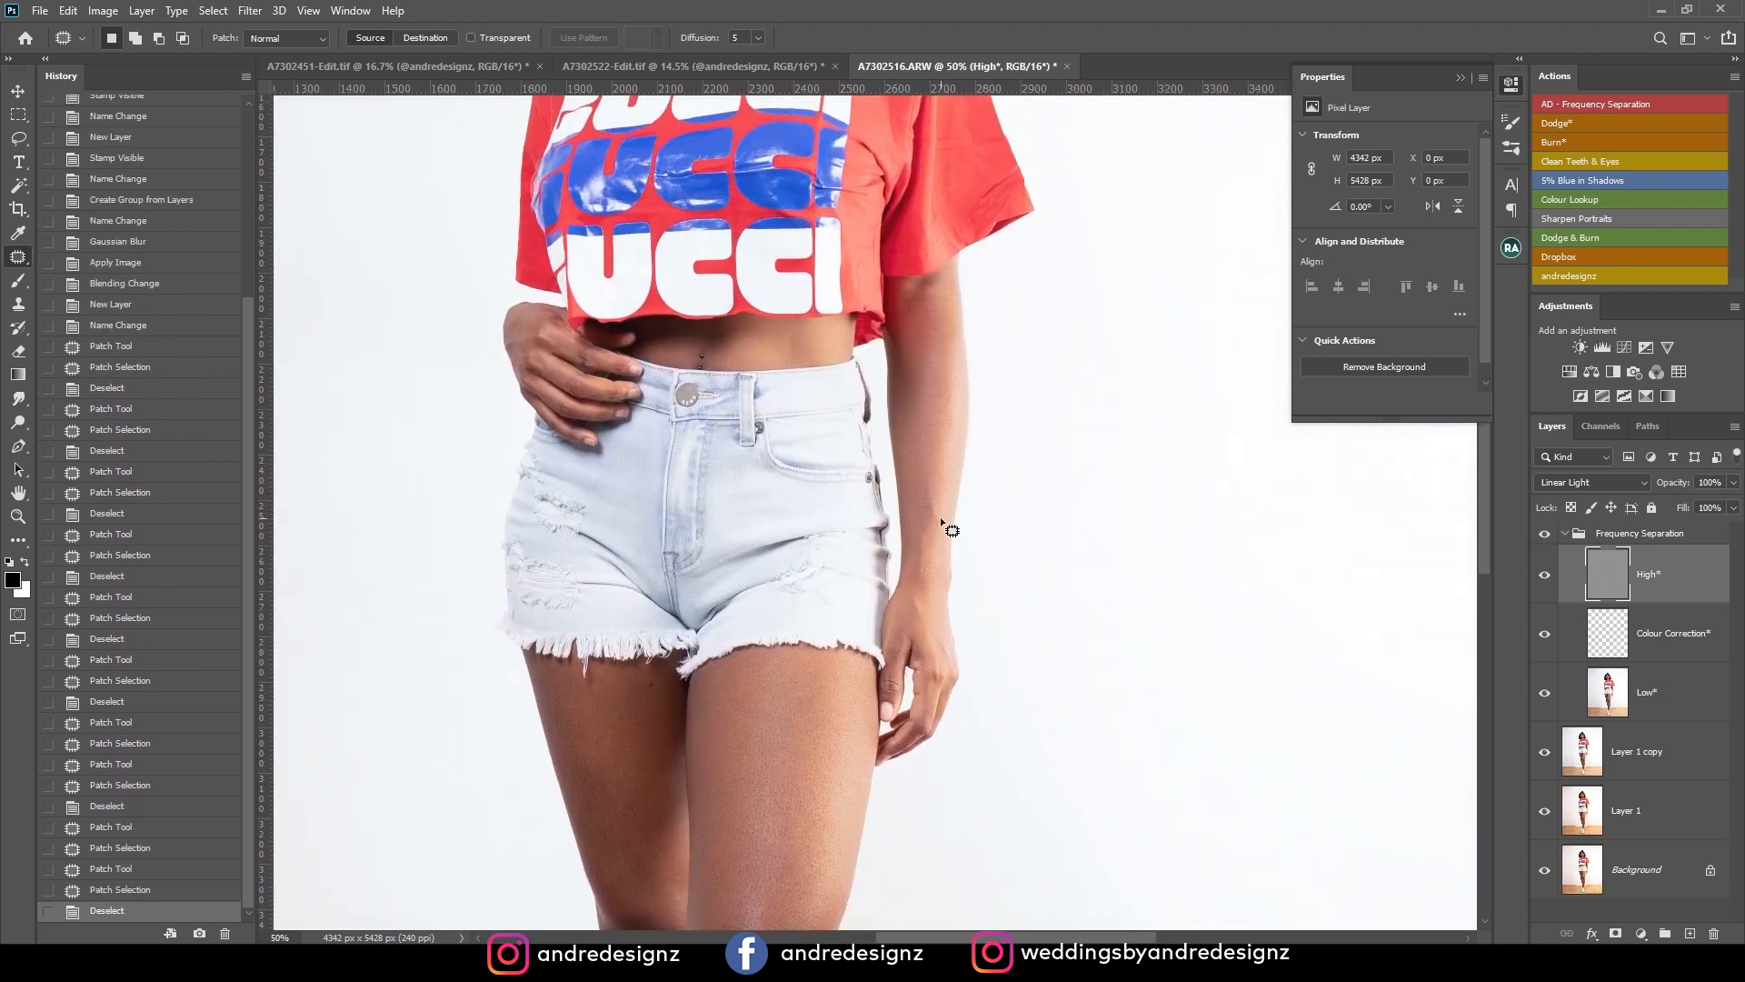
drag(927, 485, 942, 513)
drag(937, 511, 935, 447)
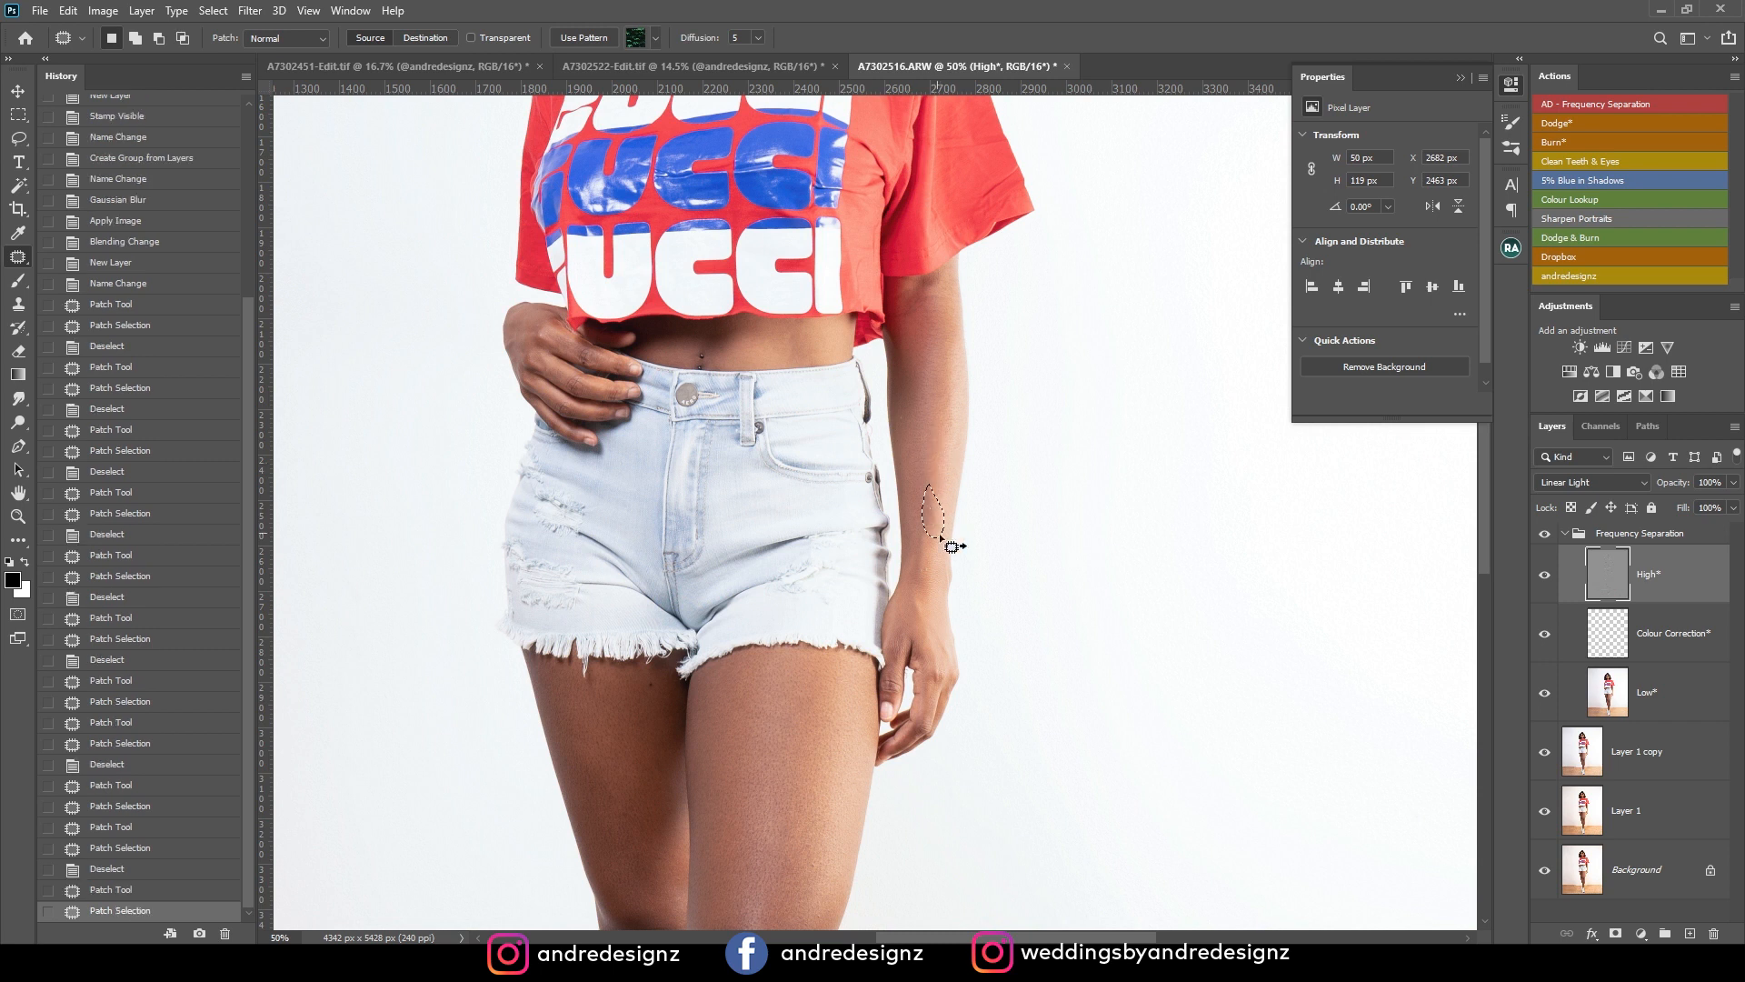
mouse_move(922, 560)
mouse_down()
mouse_move(928, 593)
mouse_move(927, 562)
mouse_up()
mouse_move(930, 578)
mouse_down()
mouse_move(922, 526)
mouse_move(939, 623)
mouse_move(924, 593)
mouse_up()
key(ctrl+d)
drag(930, 614, 938, 586)
key(ctrl+d)
Patch the small blemishes on the chin at 100% magnification.
mouse_move(720, 299)
mouse_down()
mouse_move(821, 511)
mouse_move(824, 877)
mouse_up()
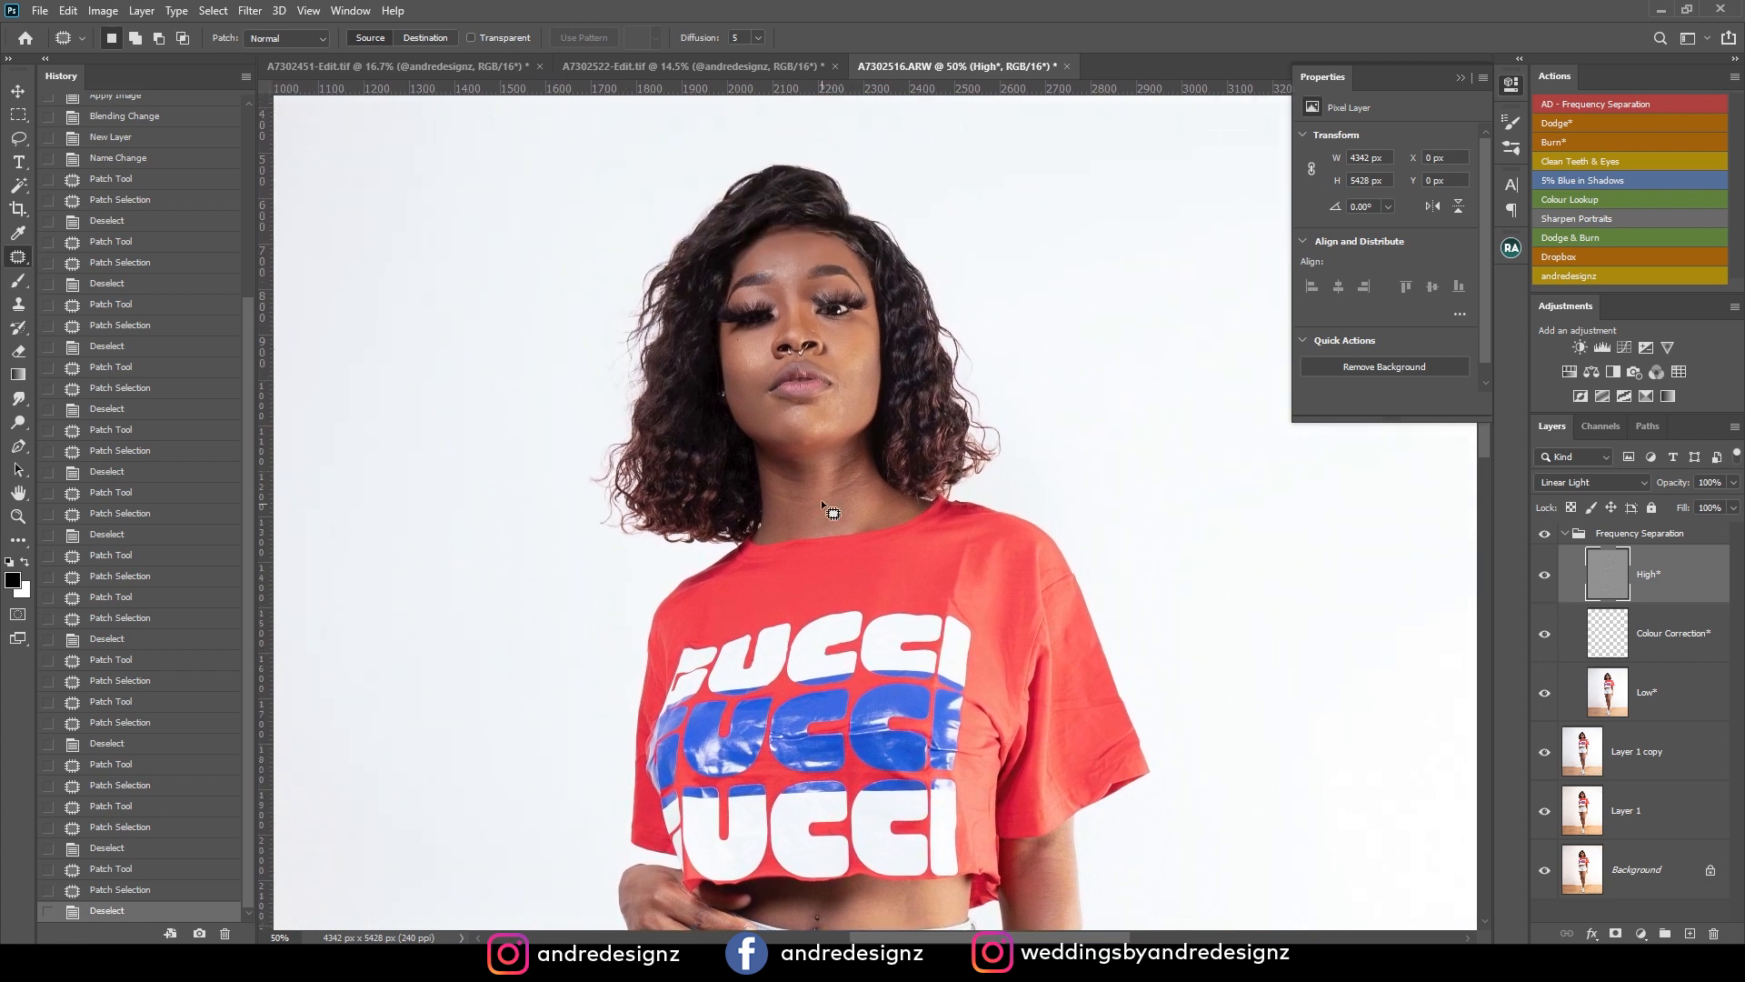
scroll(781, 481, down, 2)
scroll(773, 480, up, 5)
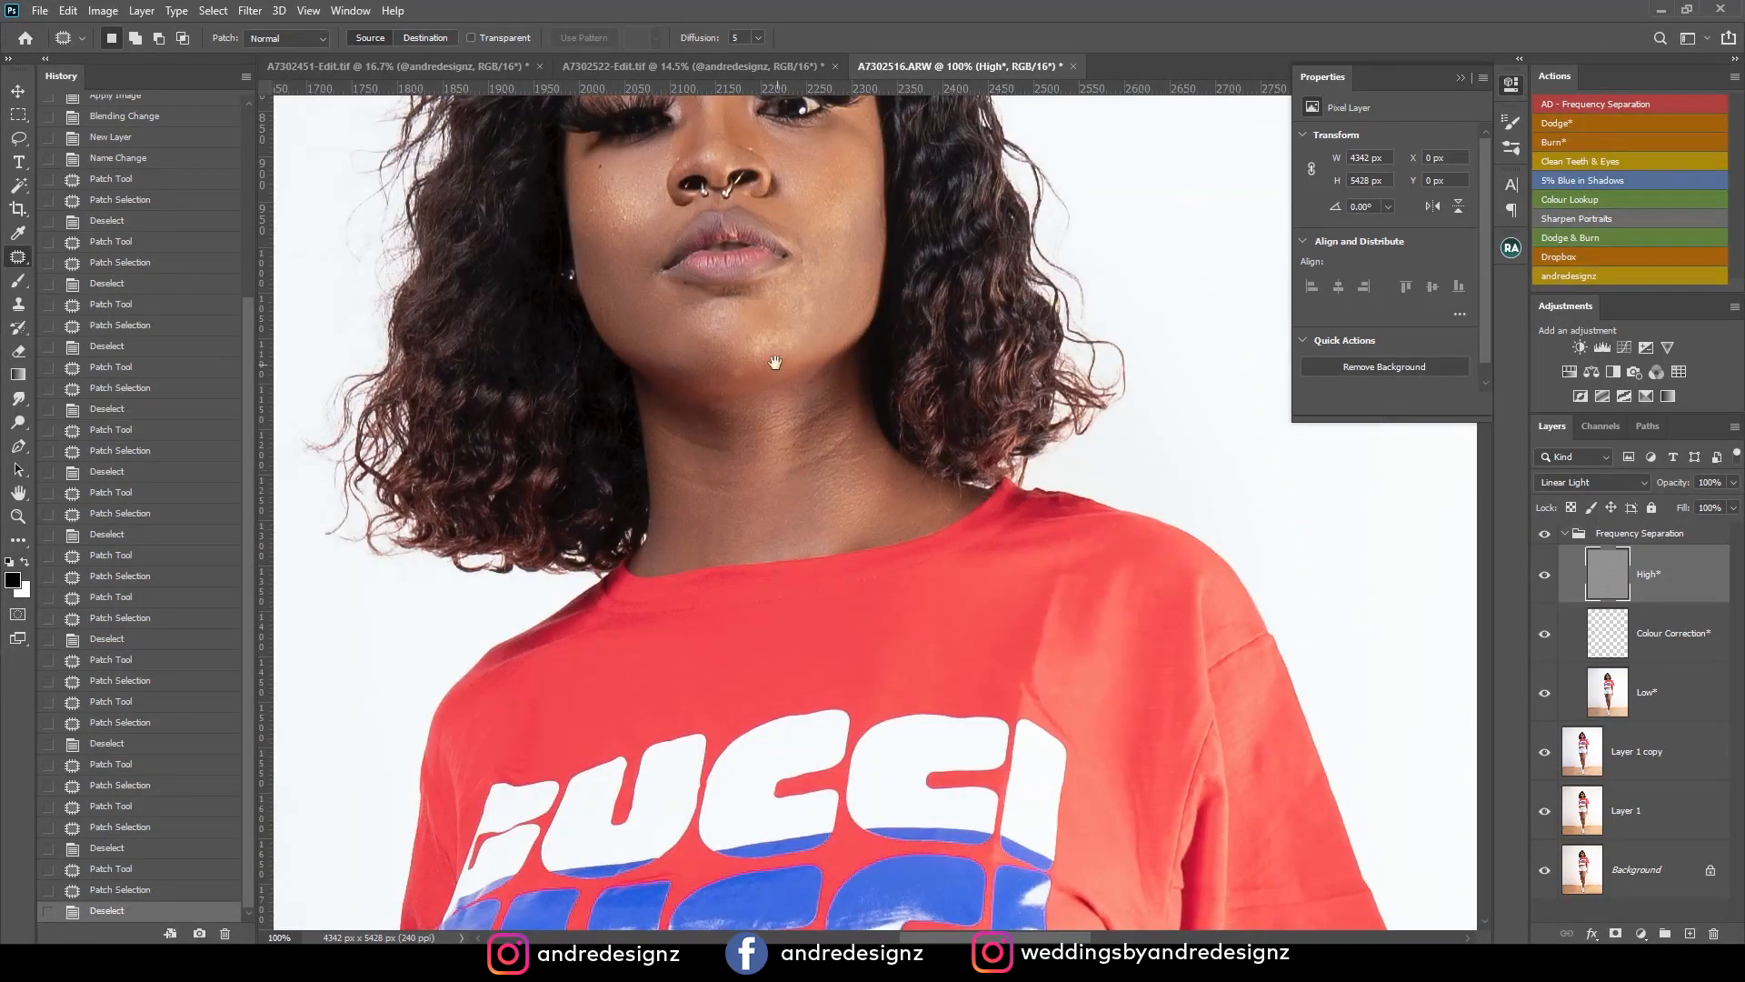
drag(776, 363, 827, 541)
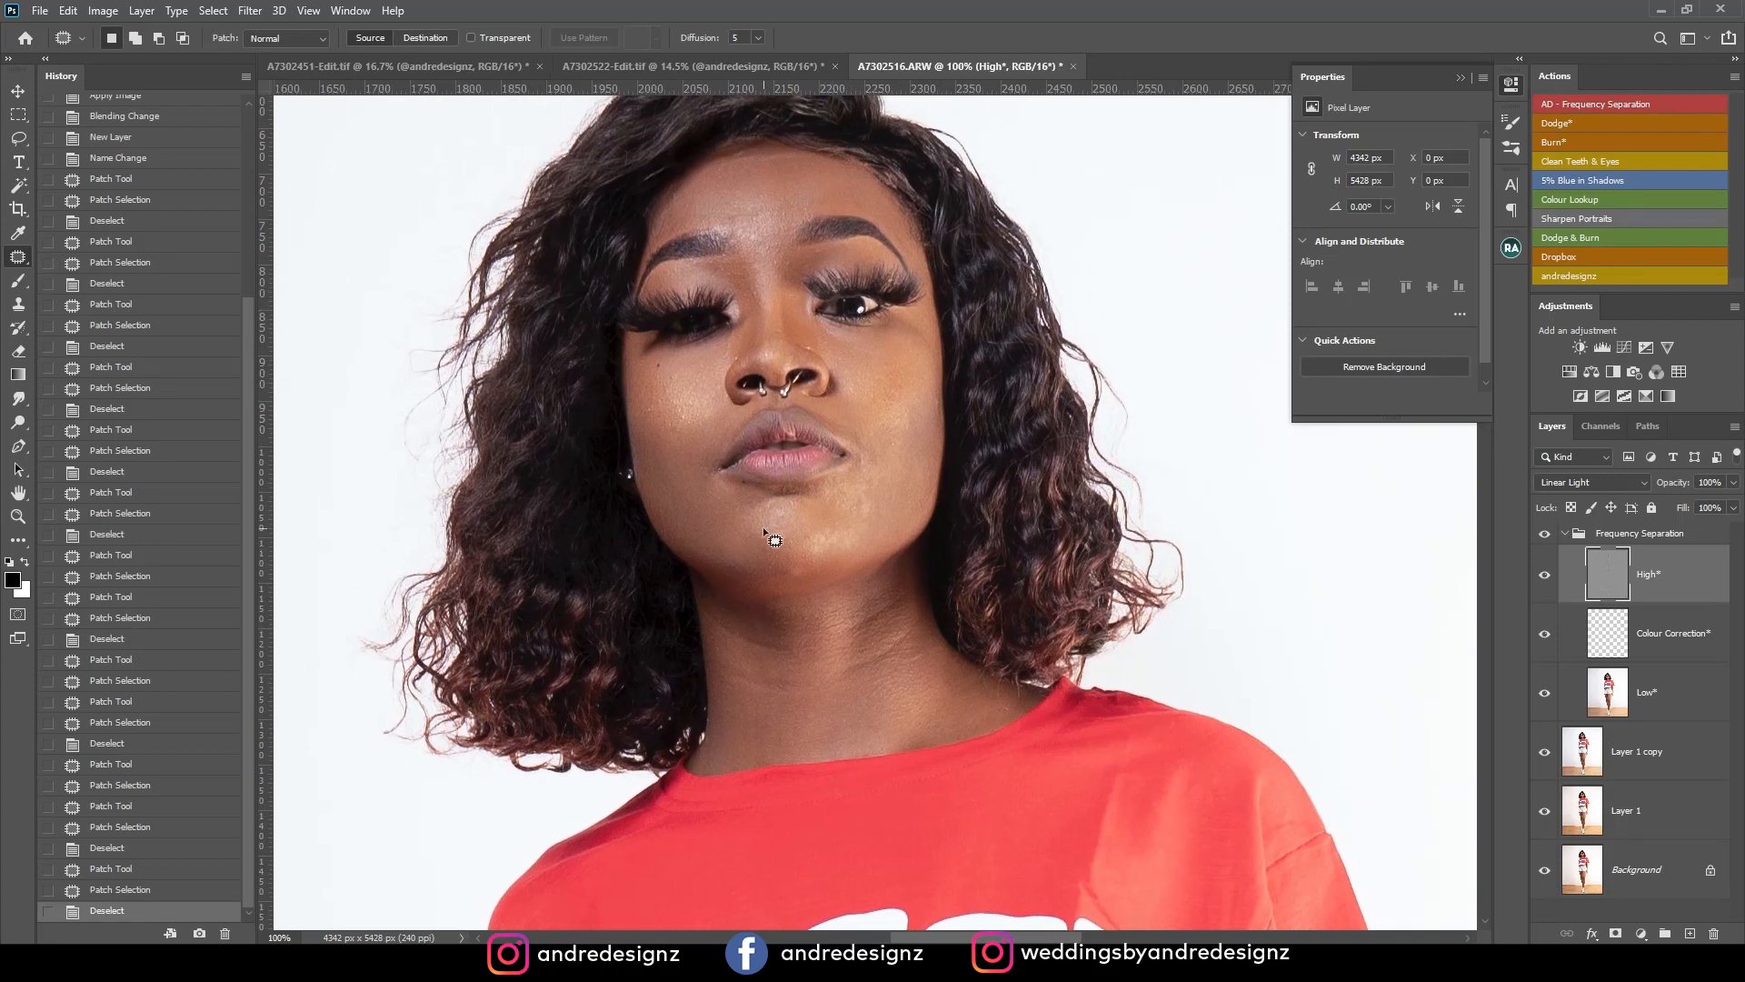
drag(739, 487, 845, 518)
key(ctrl+d)
drag(800, 574, 808, 580)
mouse_move(807, 582)
mouse_down()
mouse_move(846, 568)
mouse_move(806, 472)
mouse_up()
key(ctrl+d)
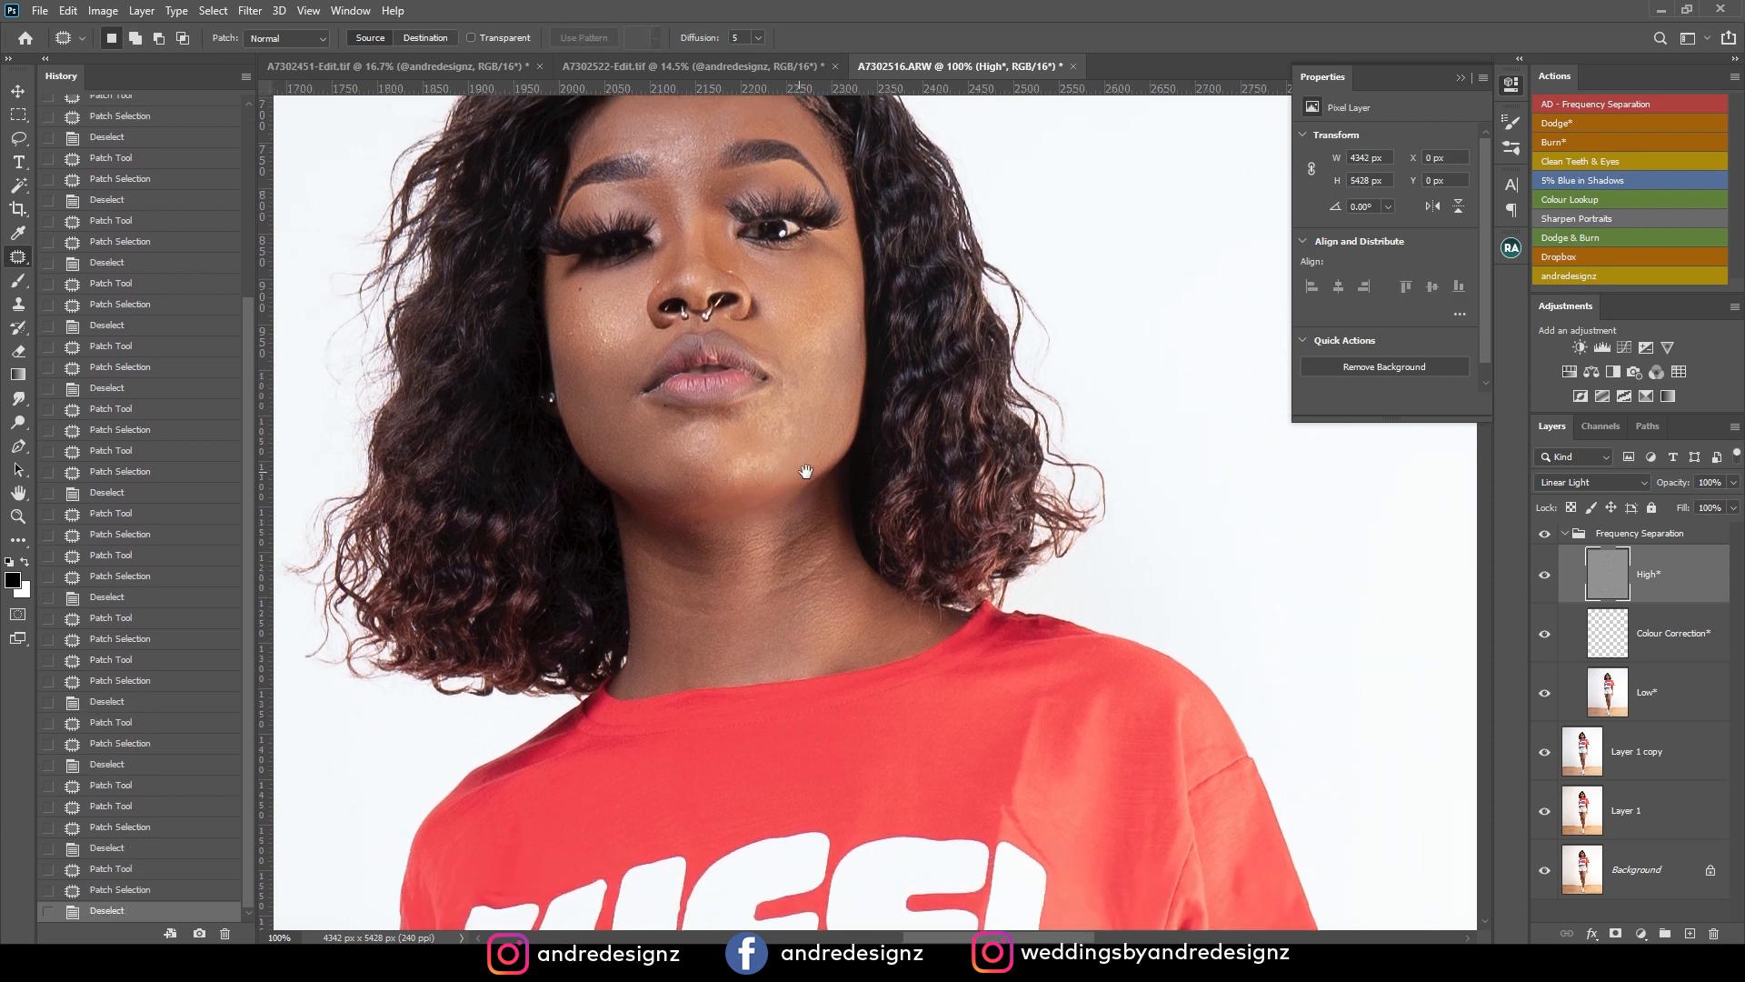
Patch the rough skin texture on the cheek beside the mouth, from the cheekbone down to the jaw.
mouse_move(849, 343)
mouse_down()
mouse_move(838, 425)
mouse_move(818, 392)
mouse_up()
key(ctrl+d)
mouse_move(809, 406)
mouse_down()
mouse_move(816, 442)
mouse_move(789, 427)
mouse_move(824, 425)
mouse_move(845, 393)
mouse_up()
key(ctrl+d)
key(ctrl+d)
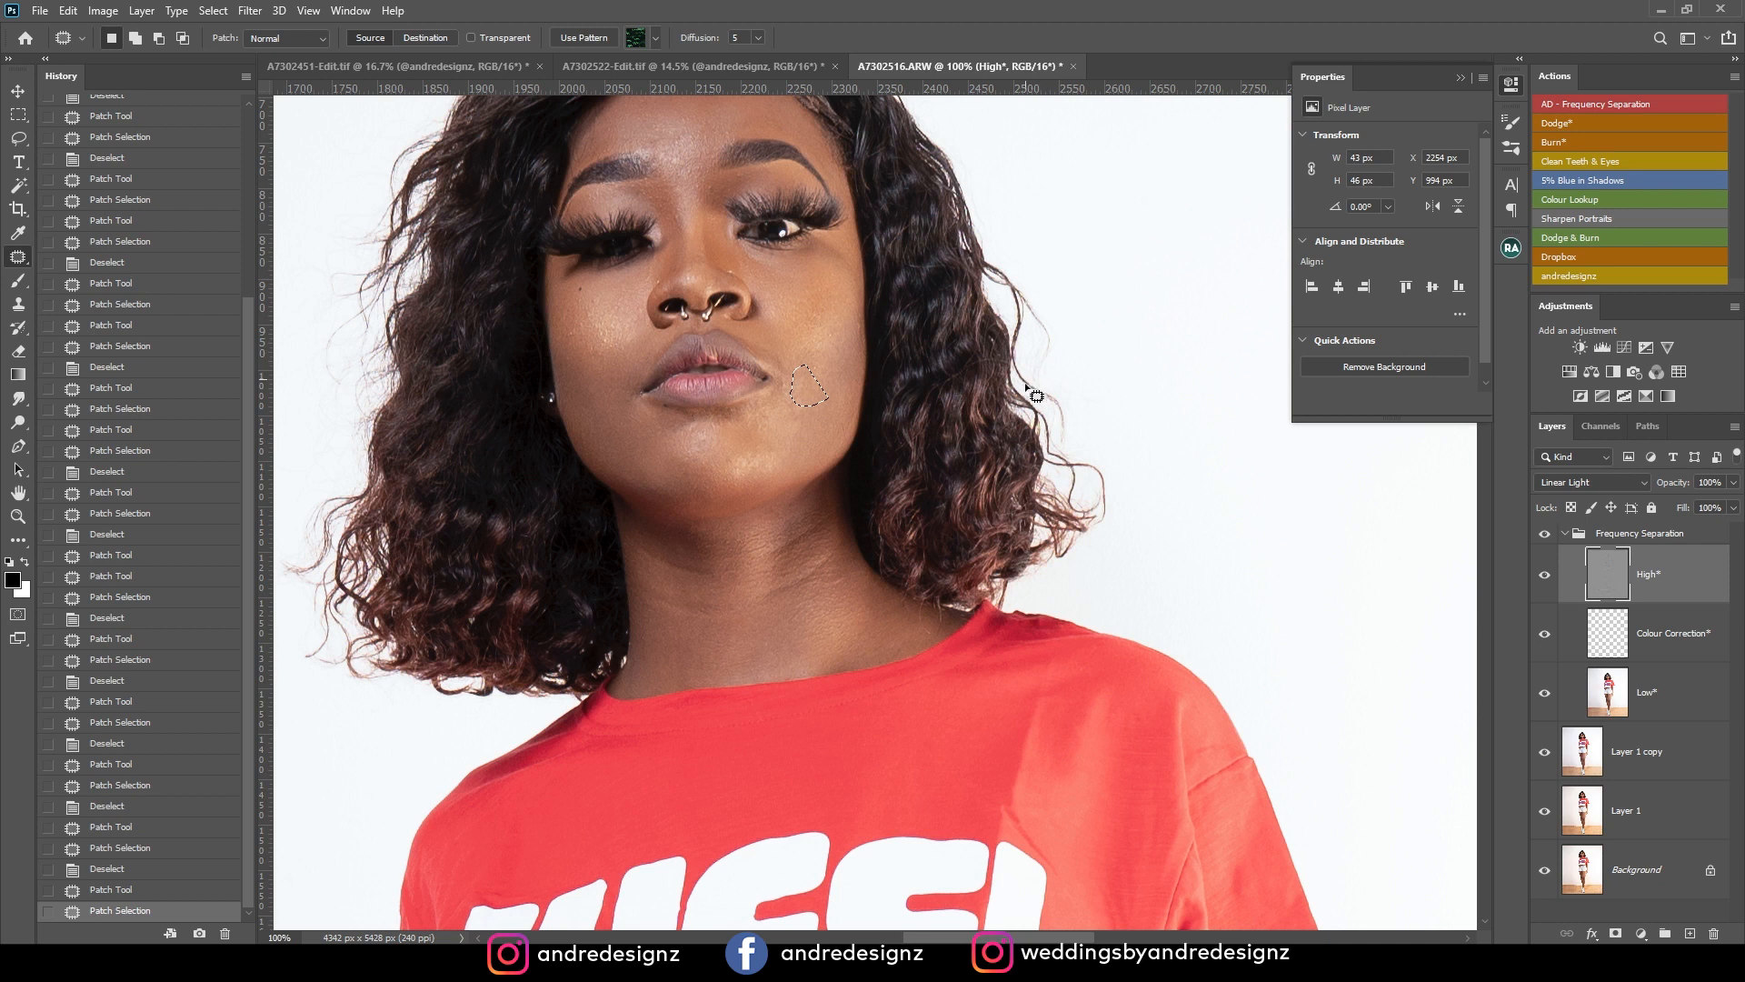
key(ctrl+d)
mouse_move(789, 400)
mouse_down()
mouse_move(820, 420)
mouse_move(778, 420)
mouse_move(789, 382)
mouse_move(804, 423)
mouse_up()
key(ctrl+d)
drag(802, 430, 804, 450)
click(804, 448)
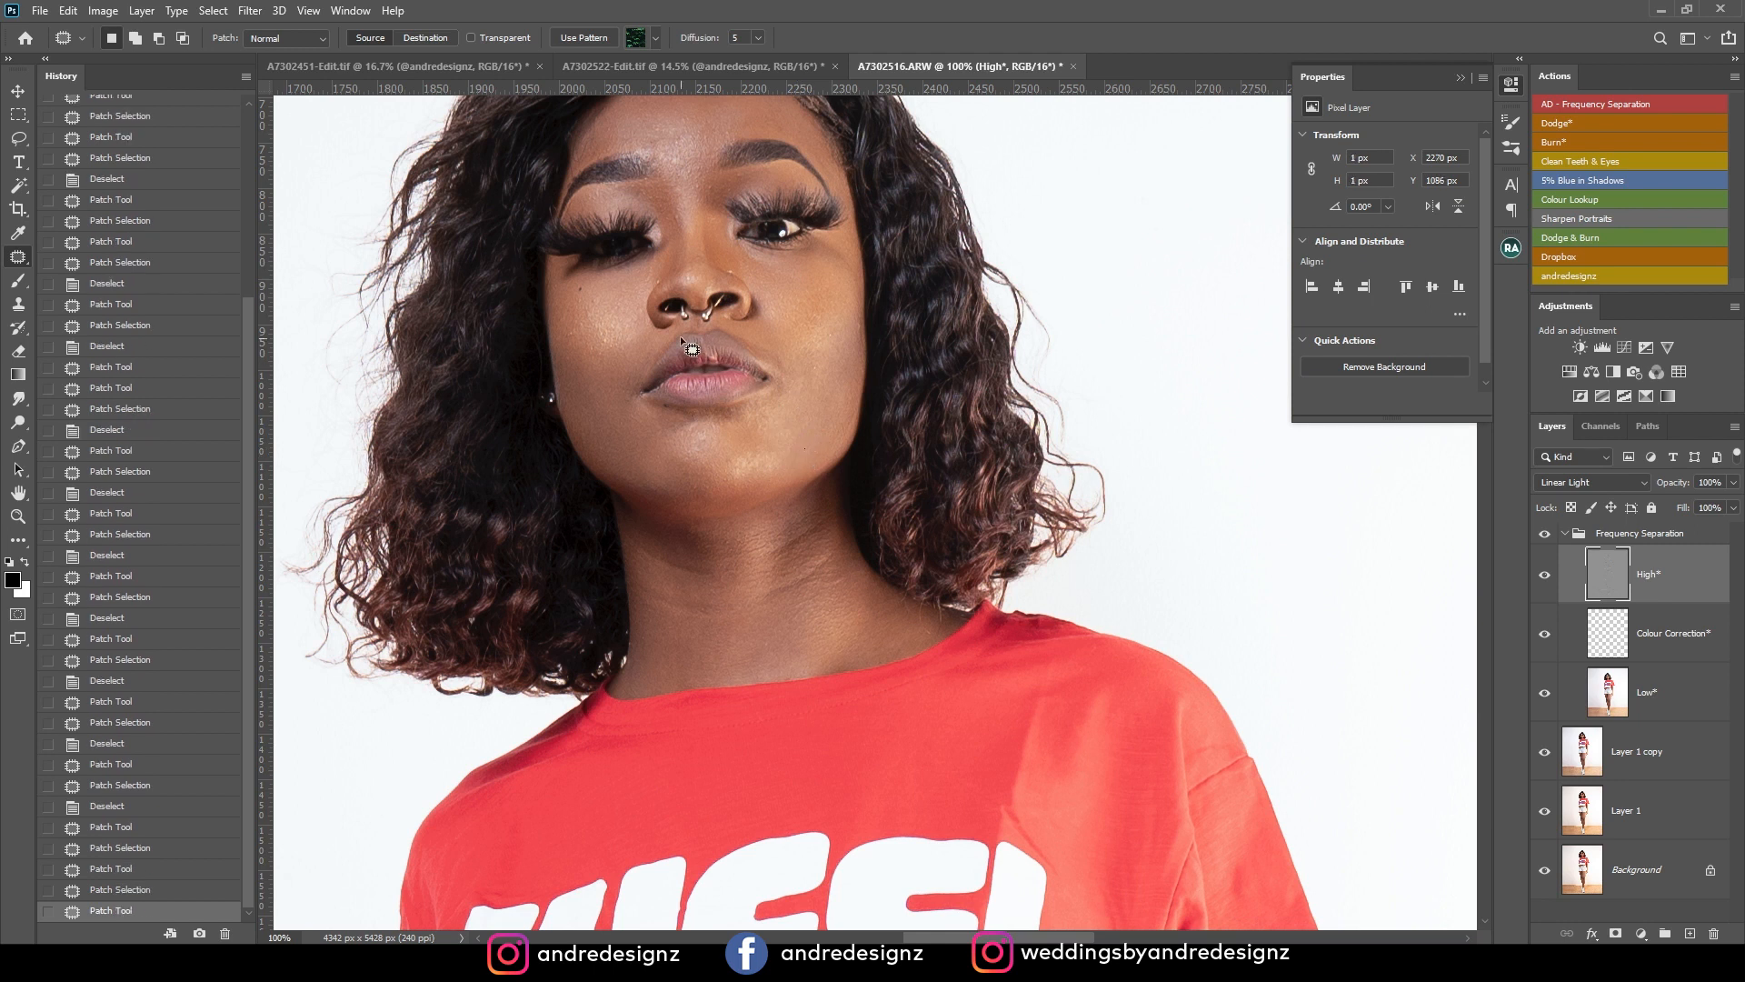
Patch the bright textured spots on the opposite cheek, beneath the lashes and near the earring side.
mouse_move(603, 335)
mouse_down()
mouse_move(609, 350)
mouse_move(636, 335)
mouse_move(602, 308)
mouse_move(576, 330)
mouse_move(602, 360)
mouse_up()
key(ctrl+d)
click(626, 328)
key(ctrl+d)
key(ctrl+d)
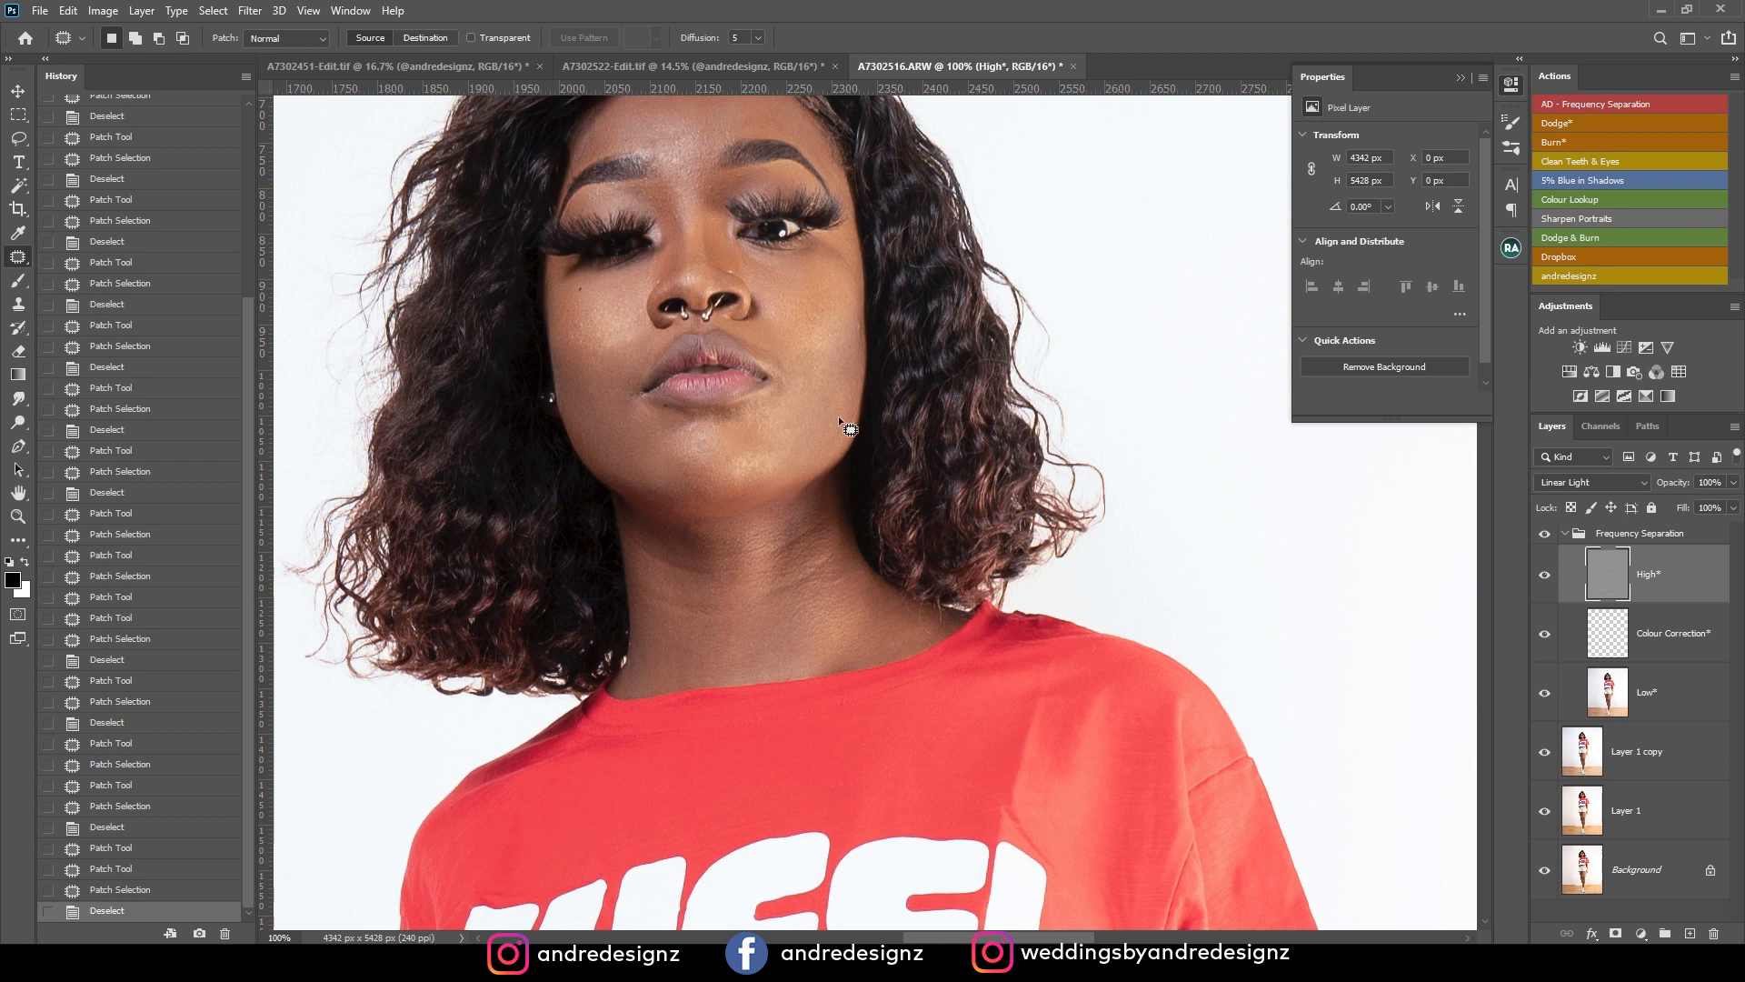
Patch the blemishes between and above the eyebrows and on the forehead.
scroll(816, 271, up, 5)
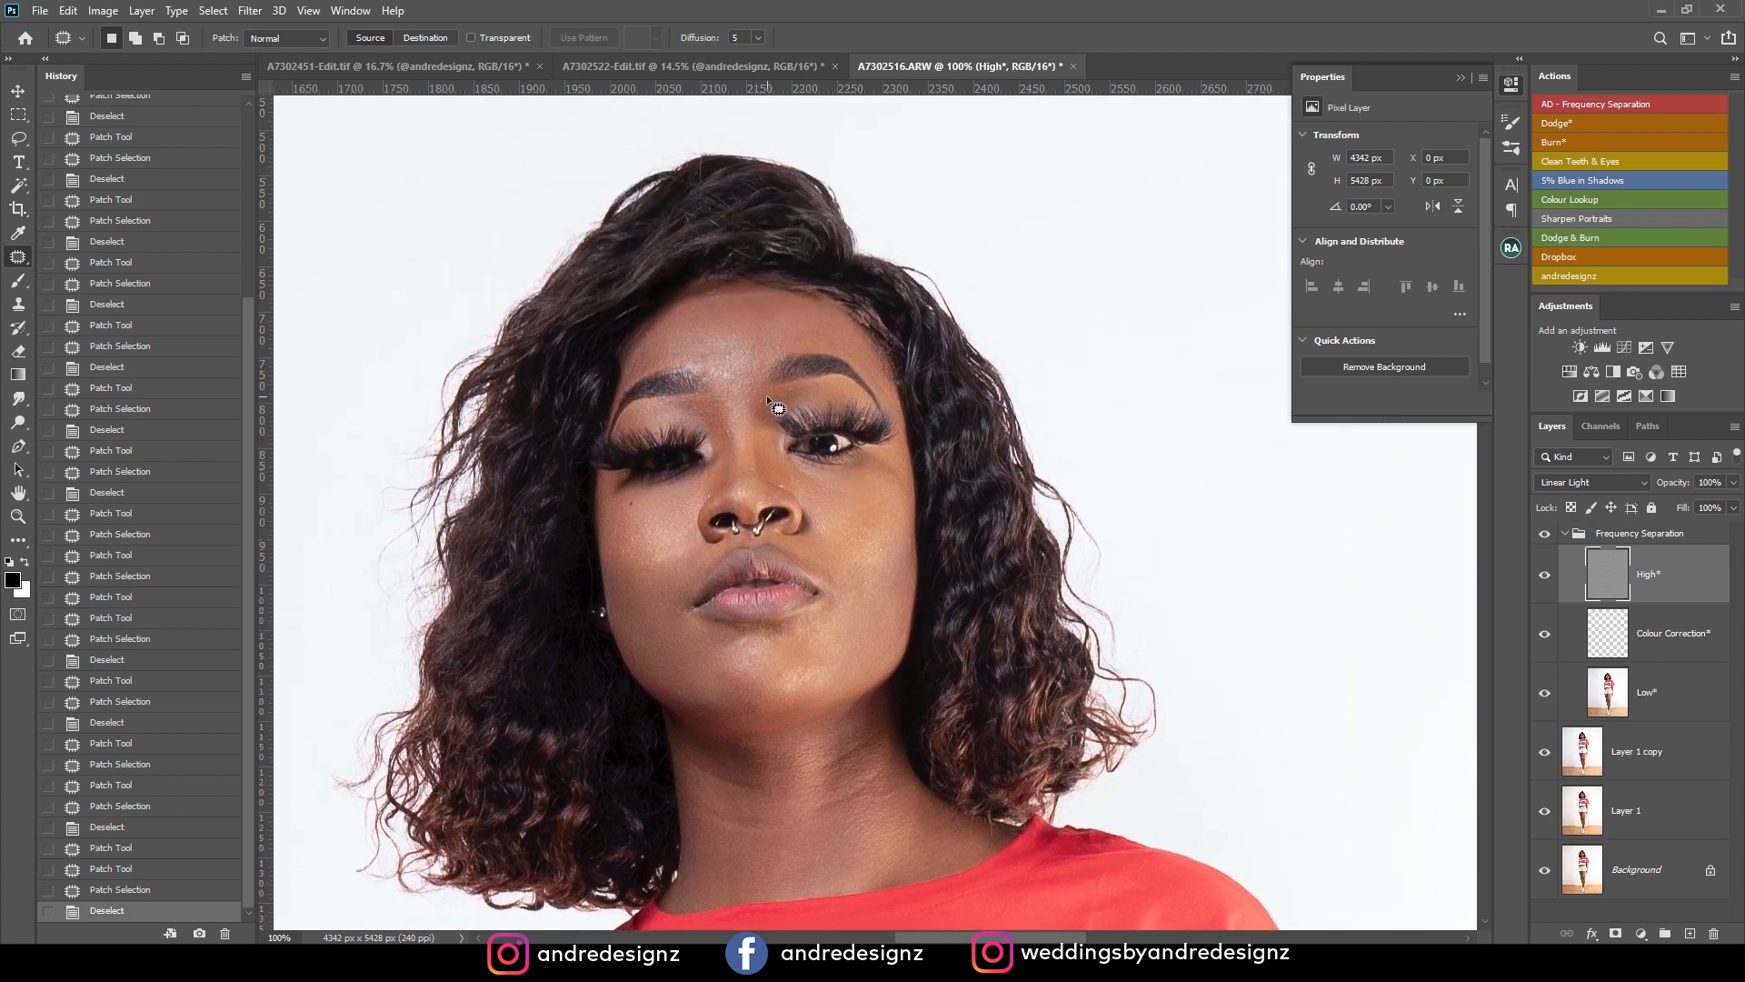
drag(771, 402, 768, 401)
mouse_move(764, 401)
mouse_down()
mouse_move(755, 413)
mouse_move(816, 389)
mouse_up()
key(ctrl+d)
key(ctrl+d)
drag(822, 387, 835, 386)
mouse_move(747, 299)
mouse_down()
mouse_move(706, 306)
mouse_move(752, 317)
mouse_move(729, 333)
mouse_move(774, 330)
mouse_up()
key(ctrl+d)
key(ctrl+d)
Patch the creases across the upper neck and the lines down its centre.
key(ctrl+d)
scroll(800, 329, down, 10)
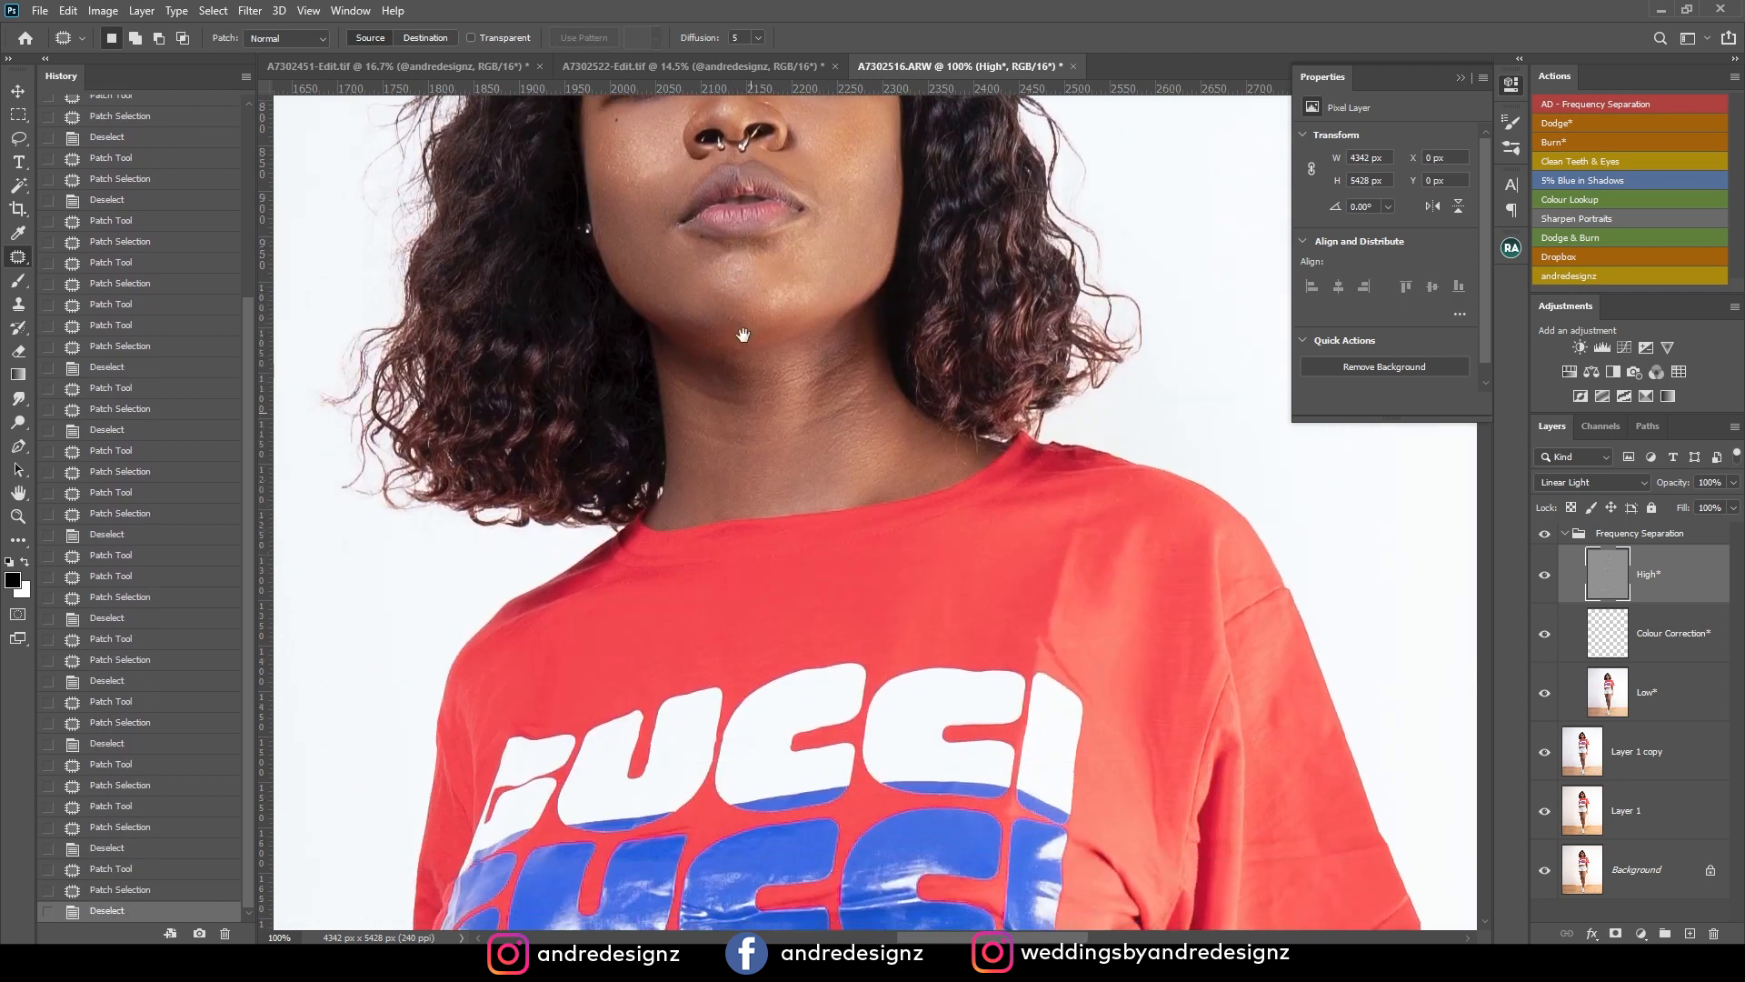
mouse_move(846, 318)
mouse_down()
mouse_move(857, 385)
mouse_move(838, 325)
mouse_up()
key(ctrl+d)
drag(805, 328, 851, 342)
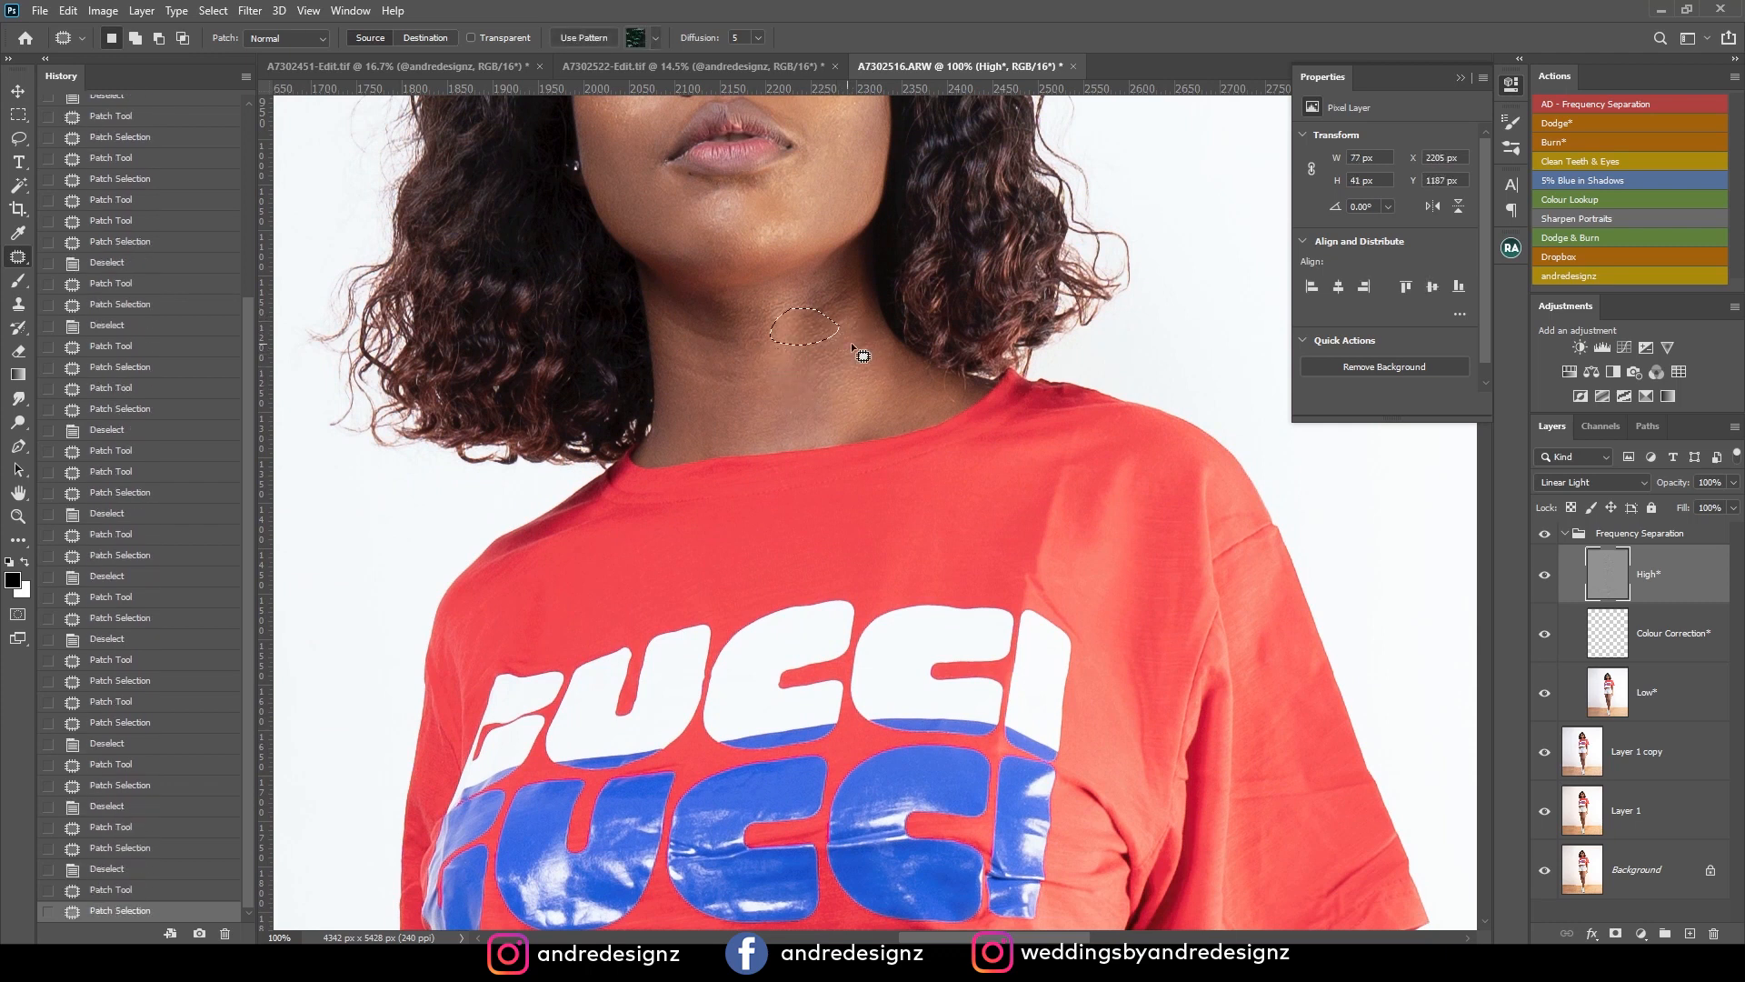
key(ctrl+d)
mouse_move(716, 346)
mouse_down()
mouse_move(765, 349)
mouse_move(695, 375)
mouse_move(773, 381)
mouse_move(714, 386)
mouse_up()
key(ctrl+d)
drag(706, 389, 715, 415)
key(ctrl+d)
Patch the remaining lines on the side of the neck and the area just under the jaw.
drag(858, 314, 854, 286)
mouse_move(832, 313)
mouse_down()
mouse_move(849, 382)
mouse_move(849, 336)
mouse_up()
key(ctrl+d)
drag(837, 342, 839, 384)
key(ctrl+d)
mouse_move(837, 271)
mouse_down()
mouse_move(860, 345)
mouse_move(810, 304)
mouse_move(778, 172)
mouse_up()
key(ctrl+d)
Patch the texture marks on the bare midriff above the waistband and on the adjacent forearm.
drag(827, 353, 928, 324)
drag(737, 569, 721, 335)
drag(867, 534, 744, 424)
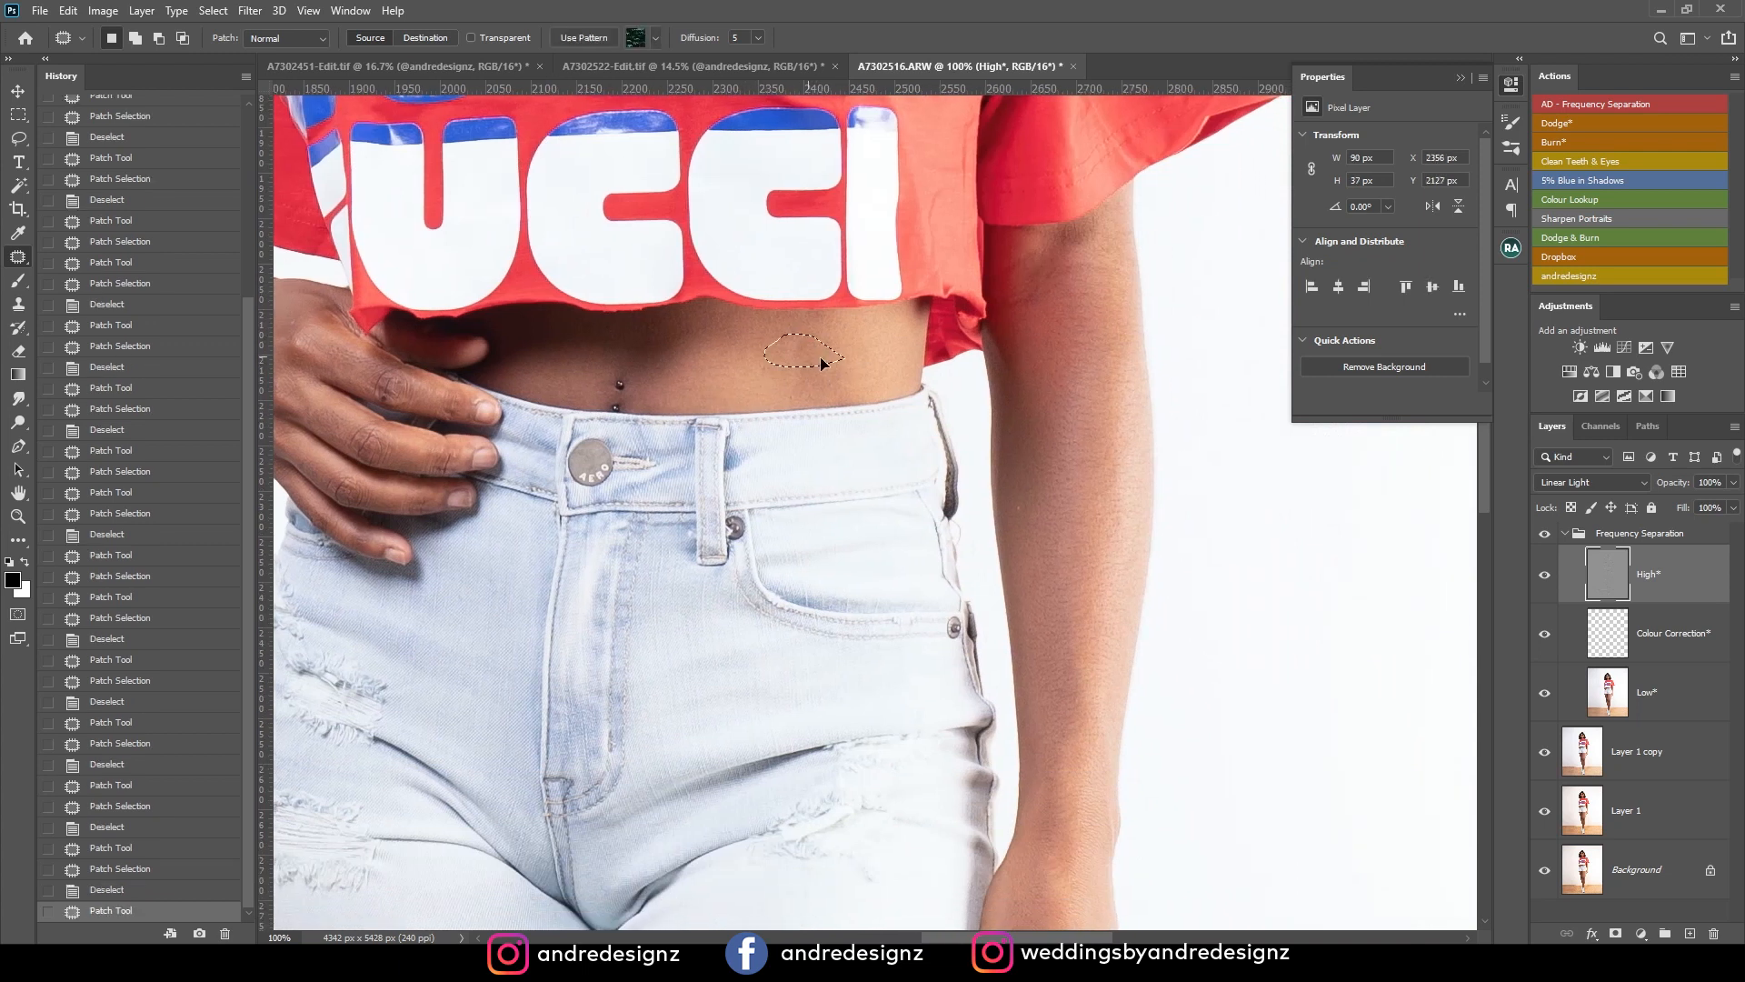
drag(835, 389, 828, 377)
drag(815, 379, 801, 379)
key(ctrl+d)
mouse_move(989, 463)
mouse_down()
mouse_move(950, 376)
mouse_move(948, 296)
mouse_move(1010, 358)
mouse_move(997, 345)
mouse_up()
drag(979, 350, 1000, 379)
key(ctrl+d)
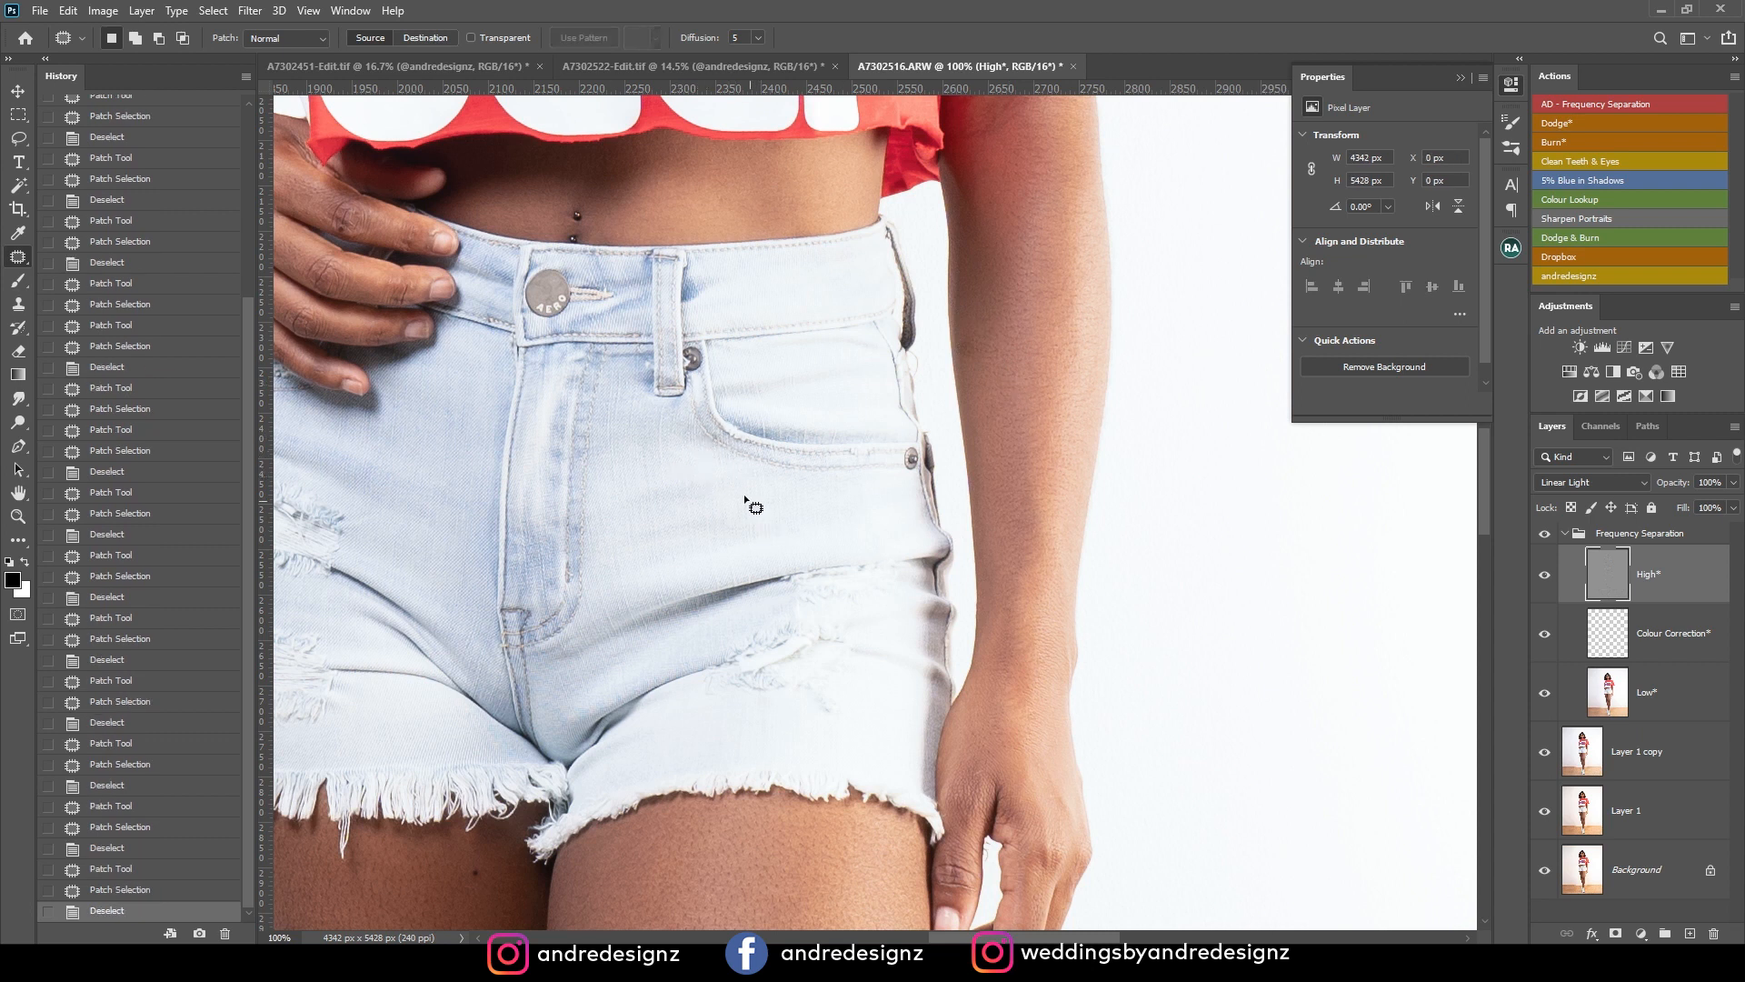
Patch the rough skin patches along the outer side of the front thigh above the knee.
drag(698, 521, 800, 197)
drag(722, 637, 755, 319)
mouse_move(958, 547)
mouse_down()
mouse_move(941, 583)
mouse_move(960, 556)
mouse_up()
mouse_move(949, 572)
mouse_down()
mouse_move(965, 669)
mouse_move(943, 660)
mouse_up()
key(ctrl+d)
drag(945, 673, 944, 685)
key(ctrl+d)
drag(987, 447, 984, 452)
drag(972, 484, 960, 532)
key(ctrl+d)
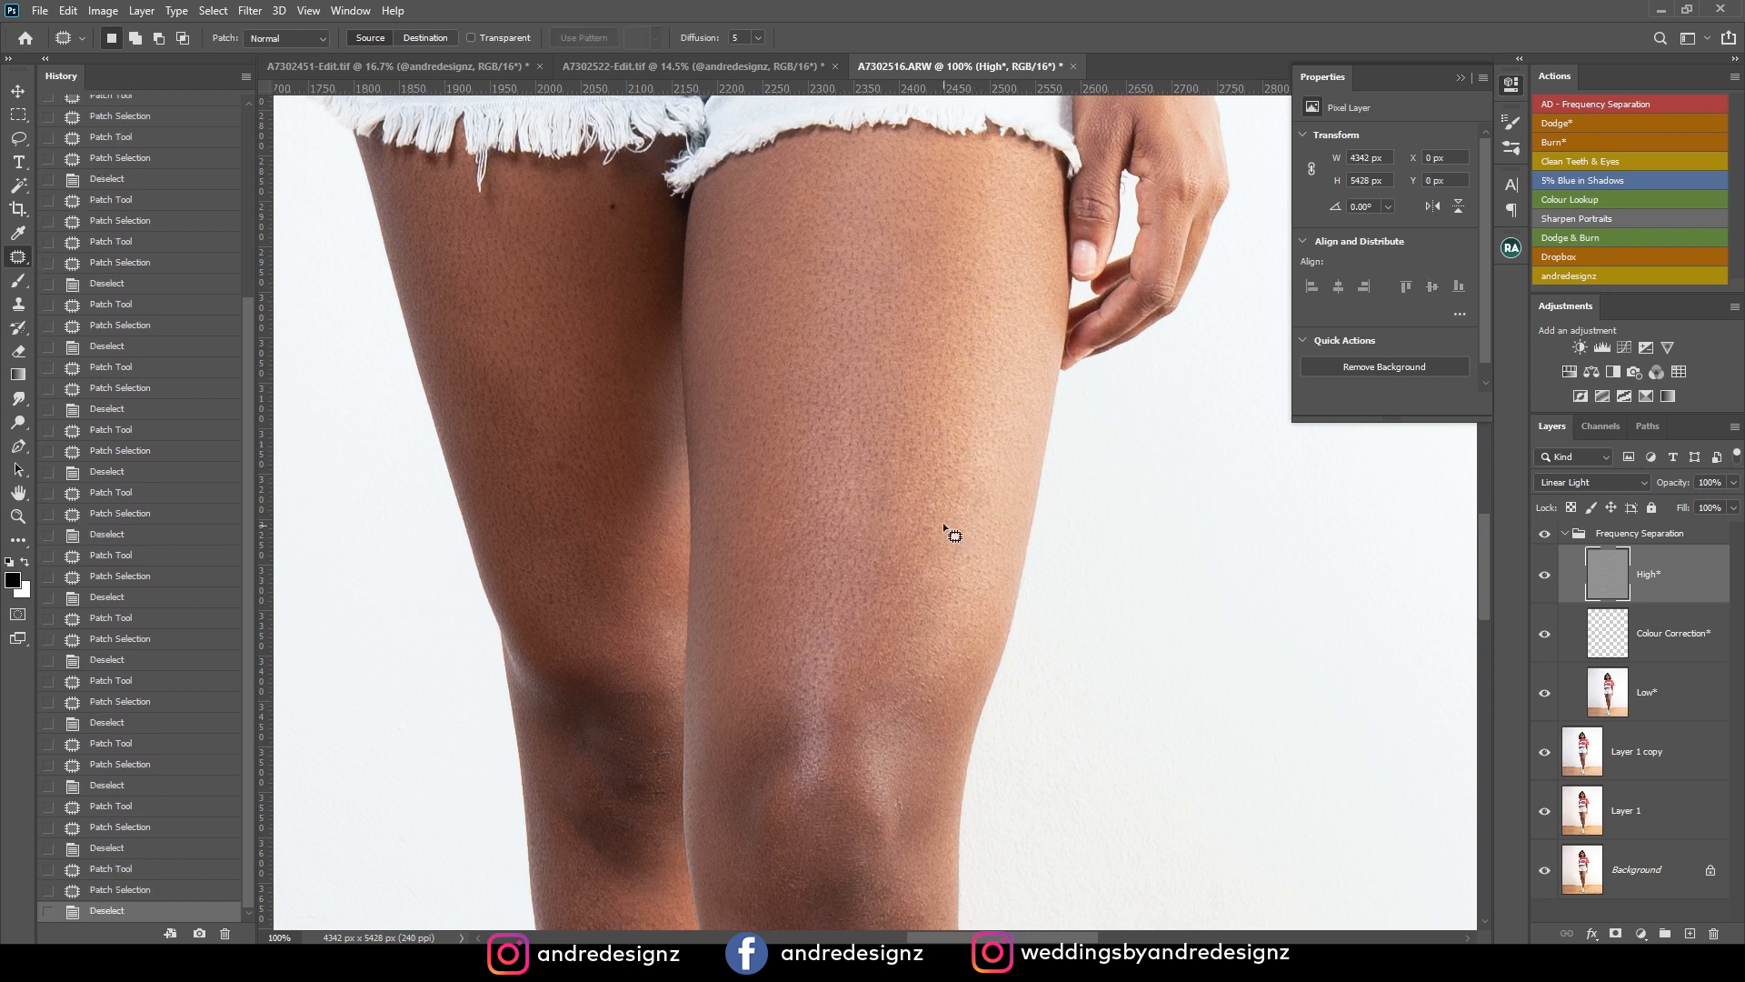
Check the whole portrait, select the Low layer and switch to the Mixer Brush Tool.
key(ctrl+minus)
key(ctrl+minus)
key(ctrl+minus)
key(ctrl+minus)
key(ctrl+minus)
key(ctrl+minus)
key(ctrl+minus)
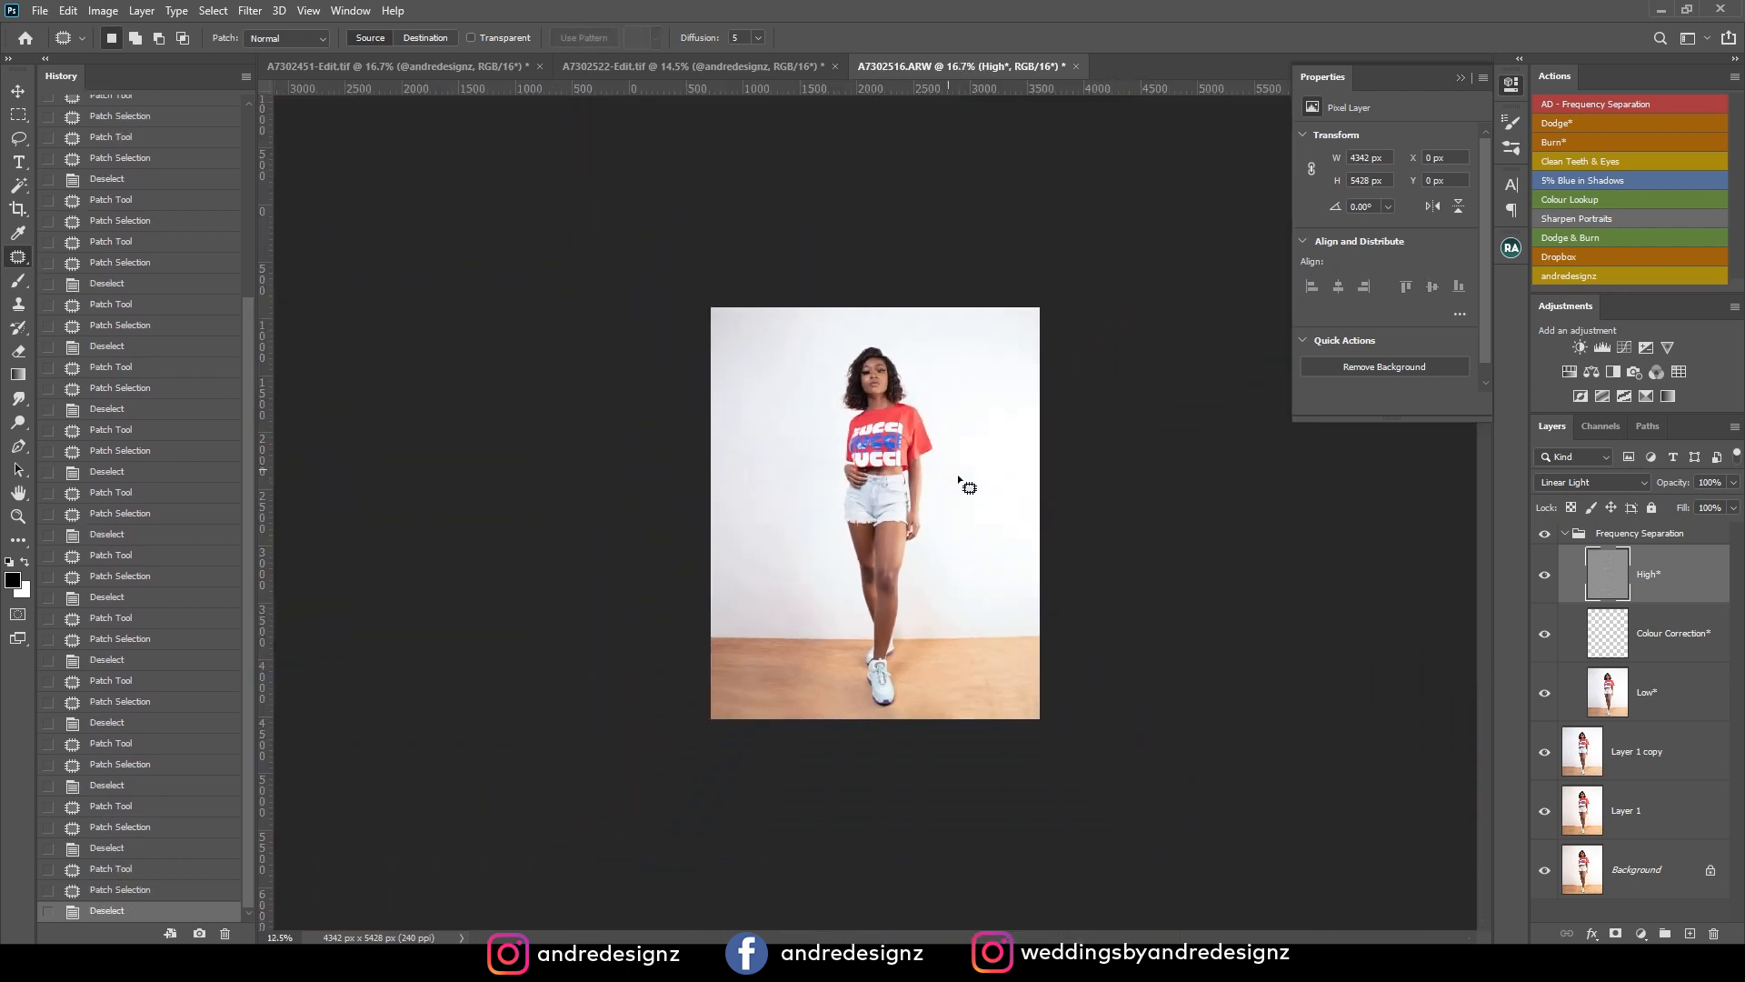
key(ctrl+plus)
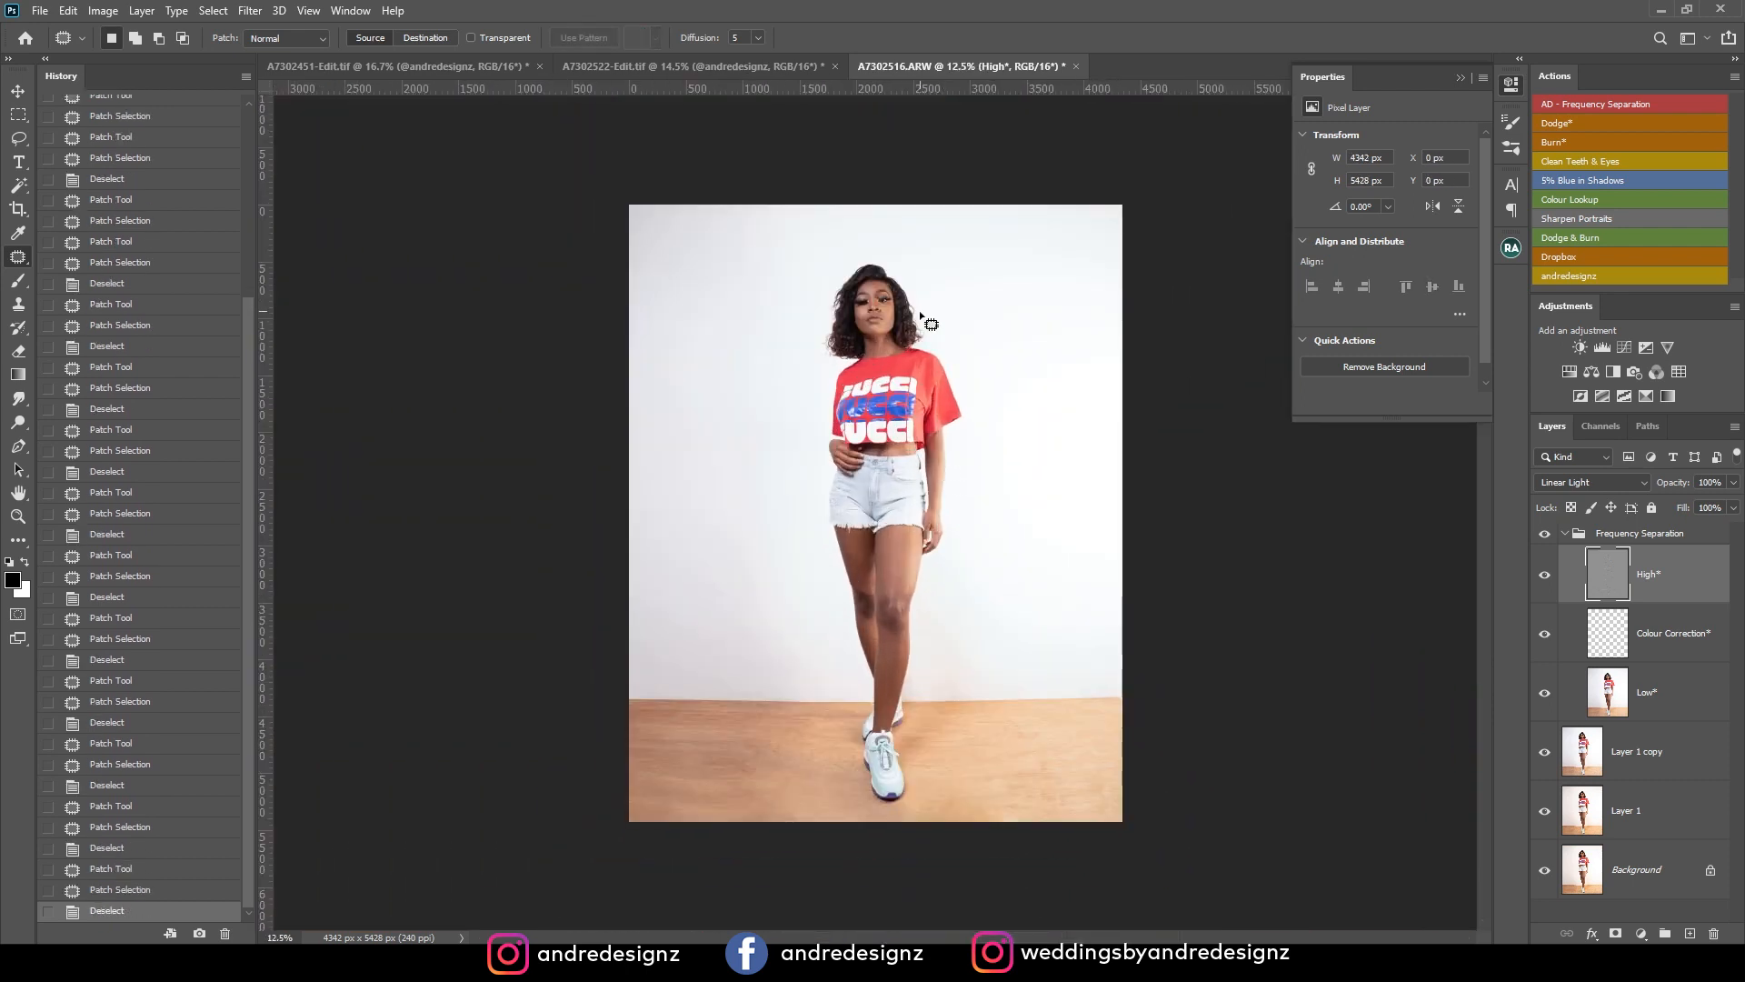
key(ctrl+plus)
key(ctrl+plus)
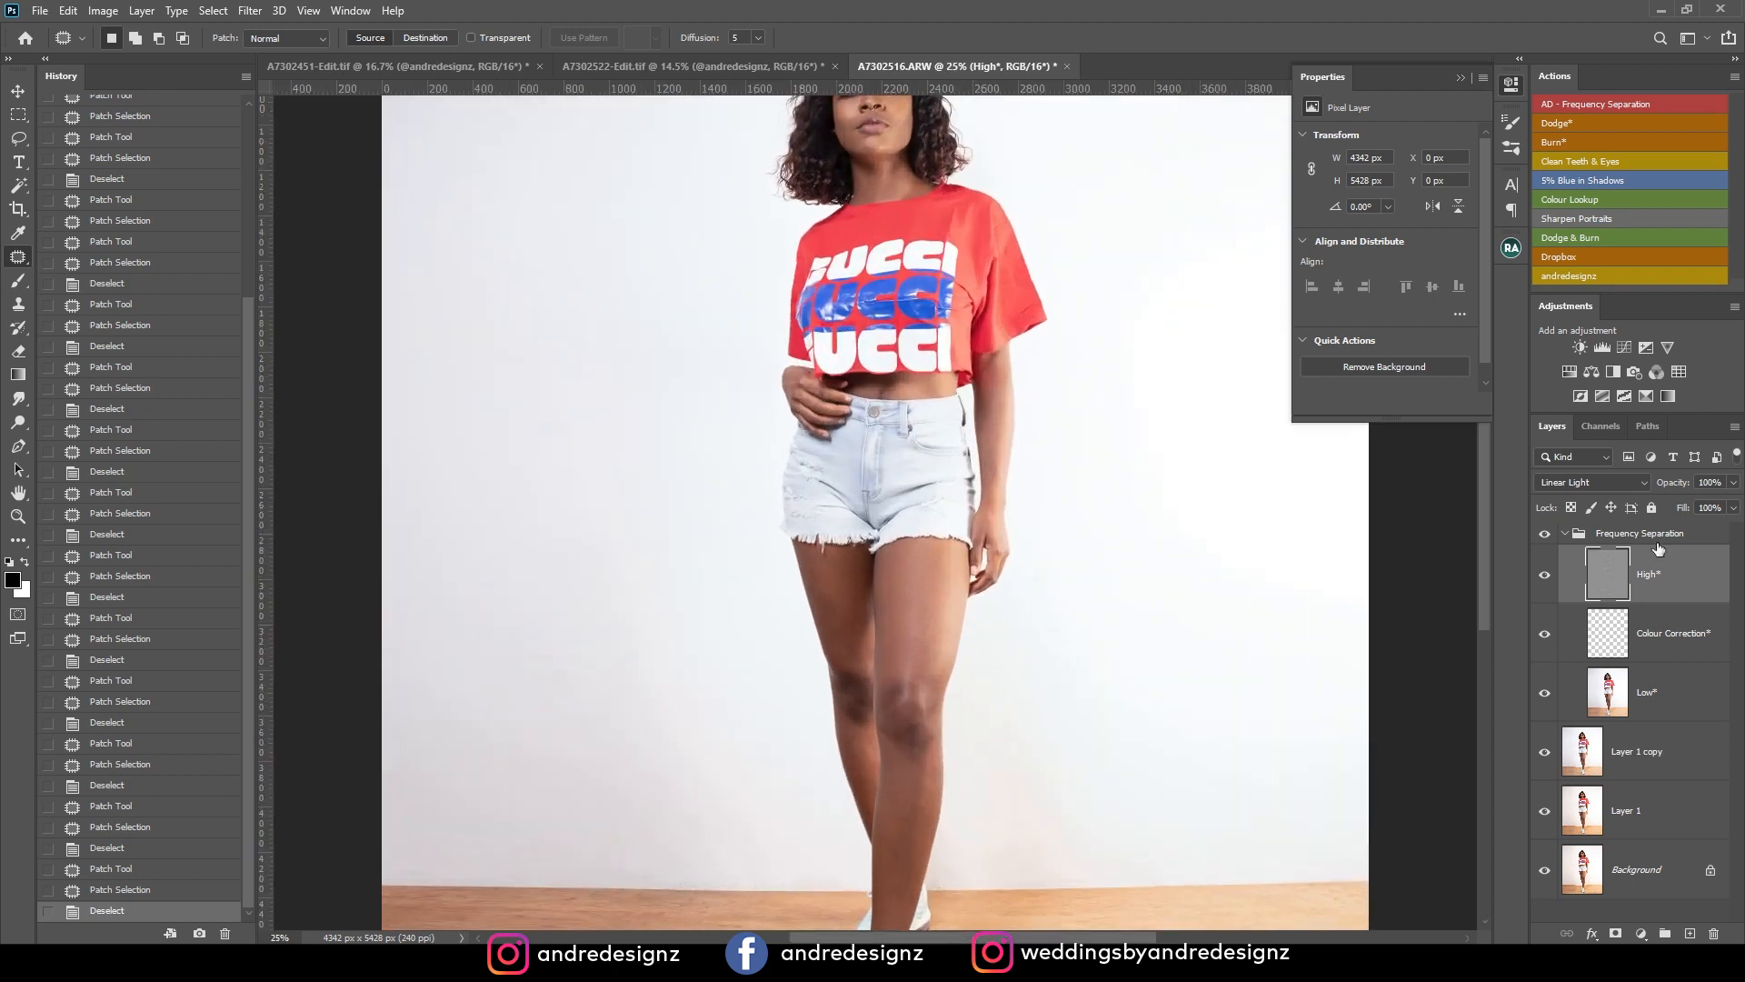
key(ctrl+minus)
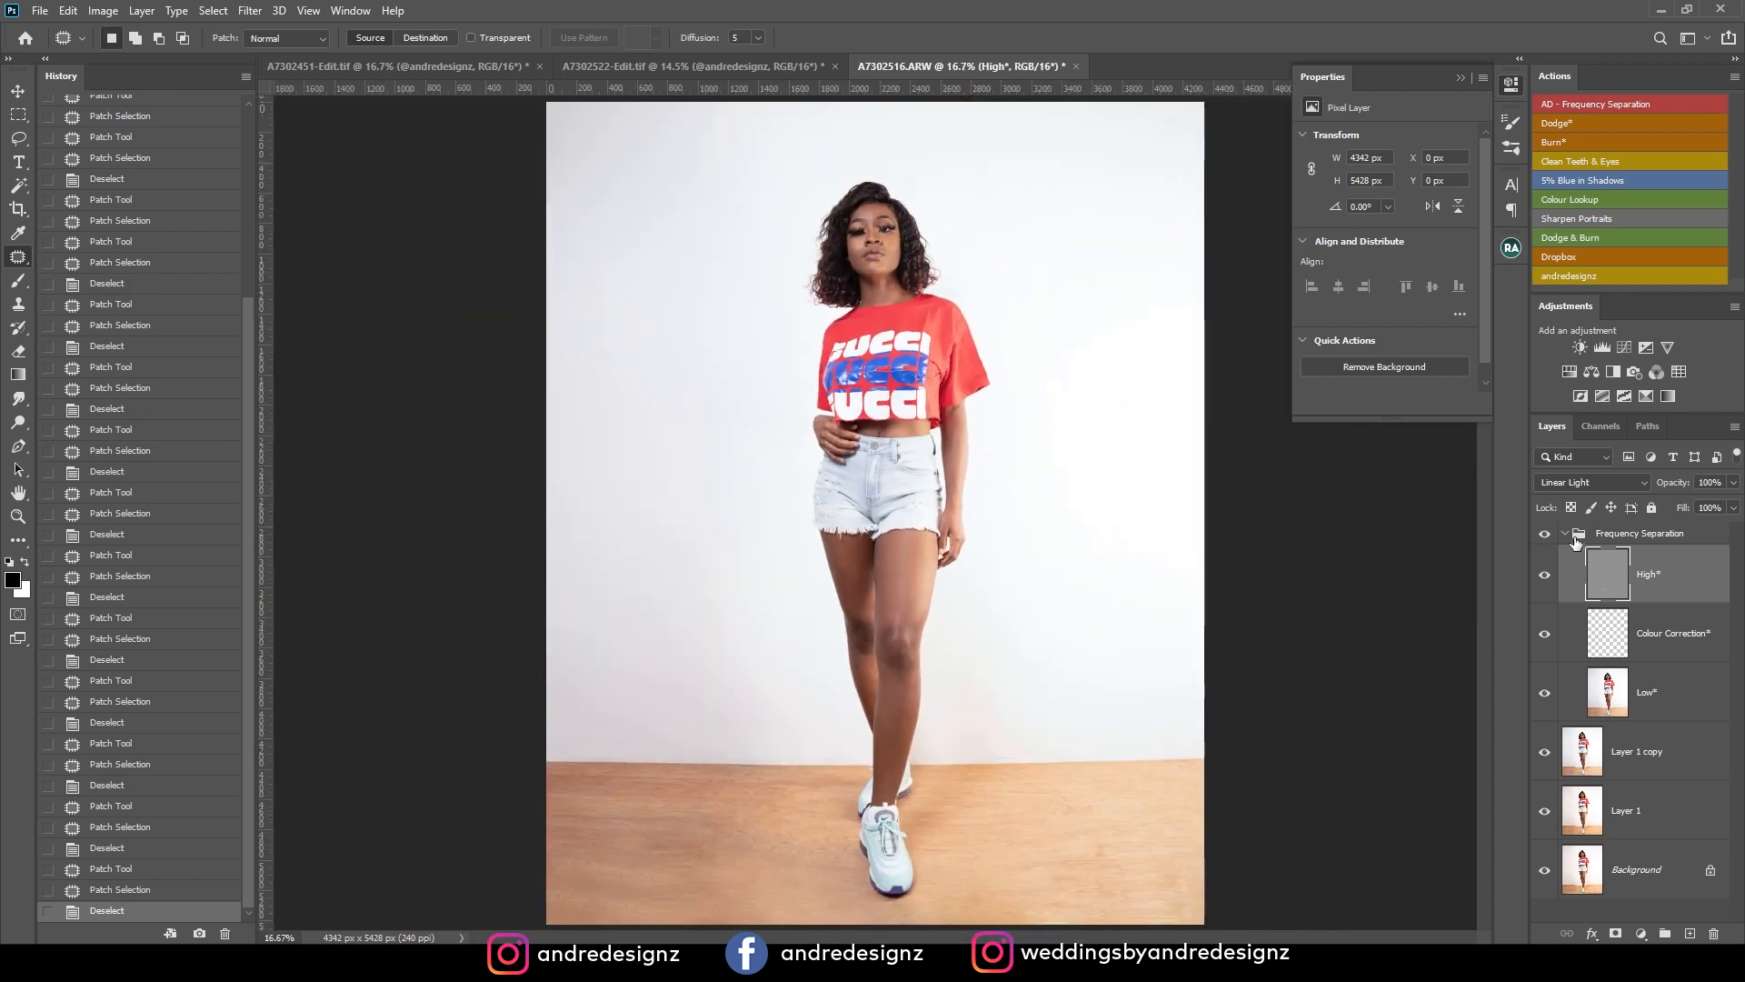
click(1665, 694)
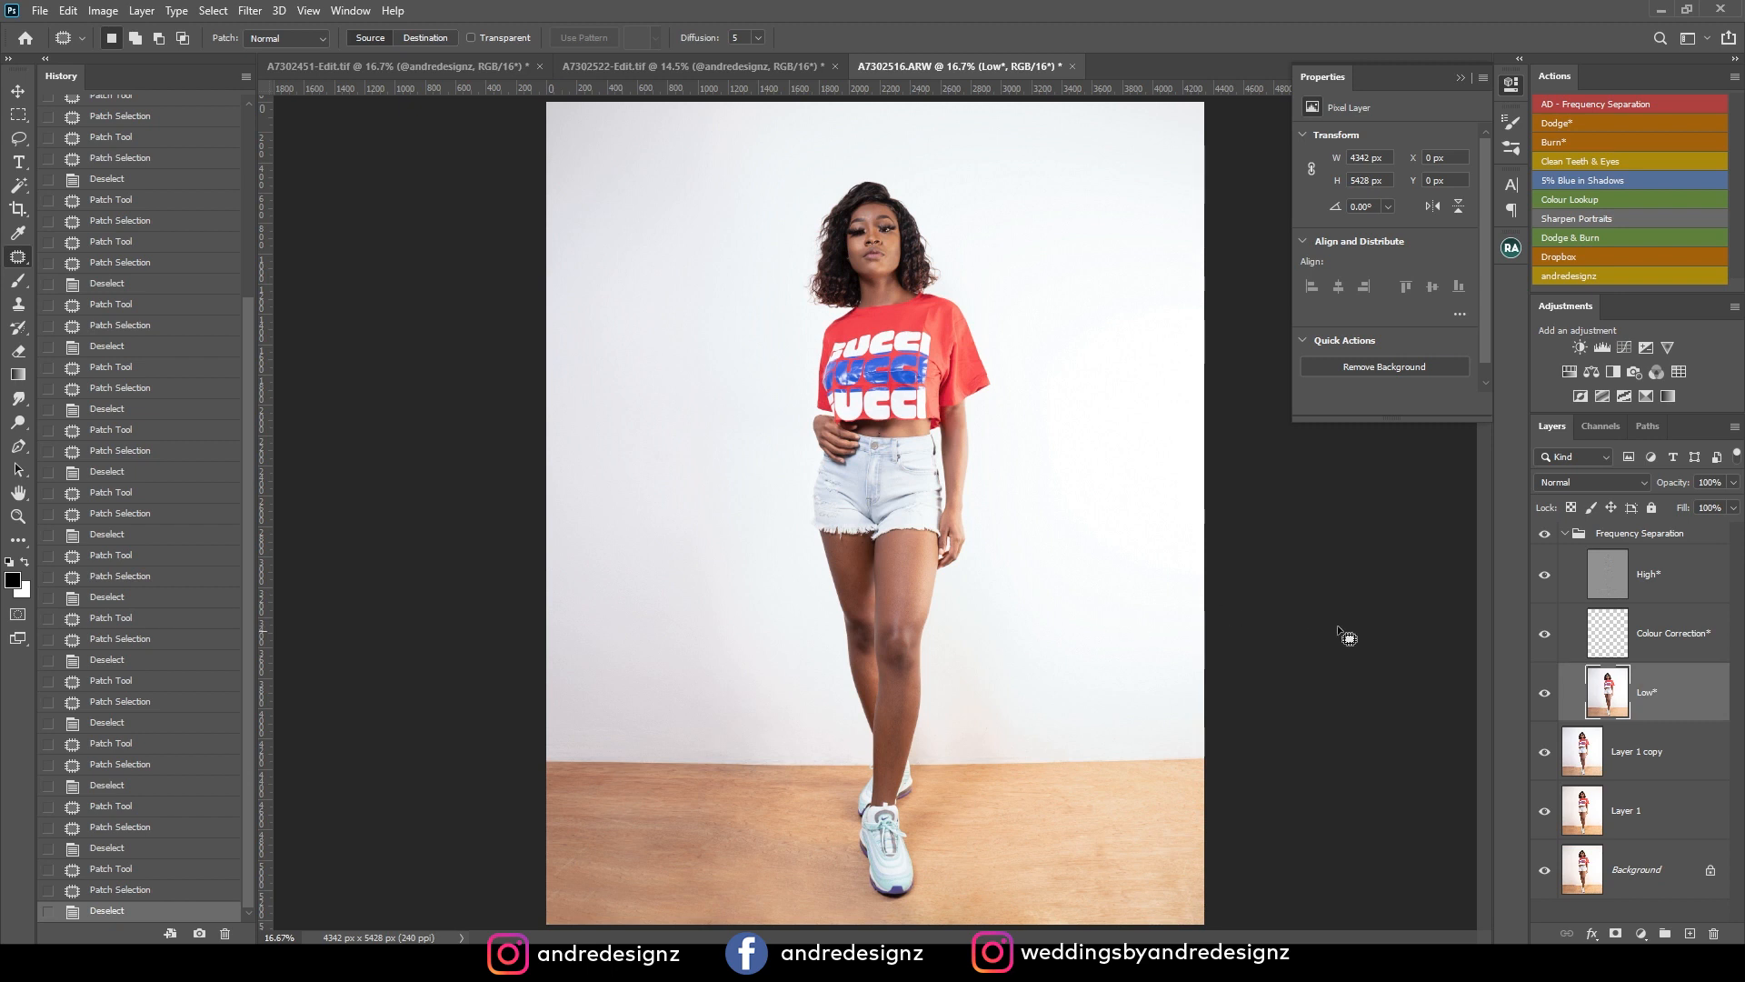
click(20, 284)
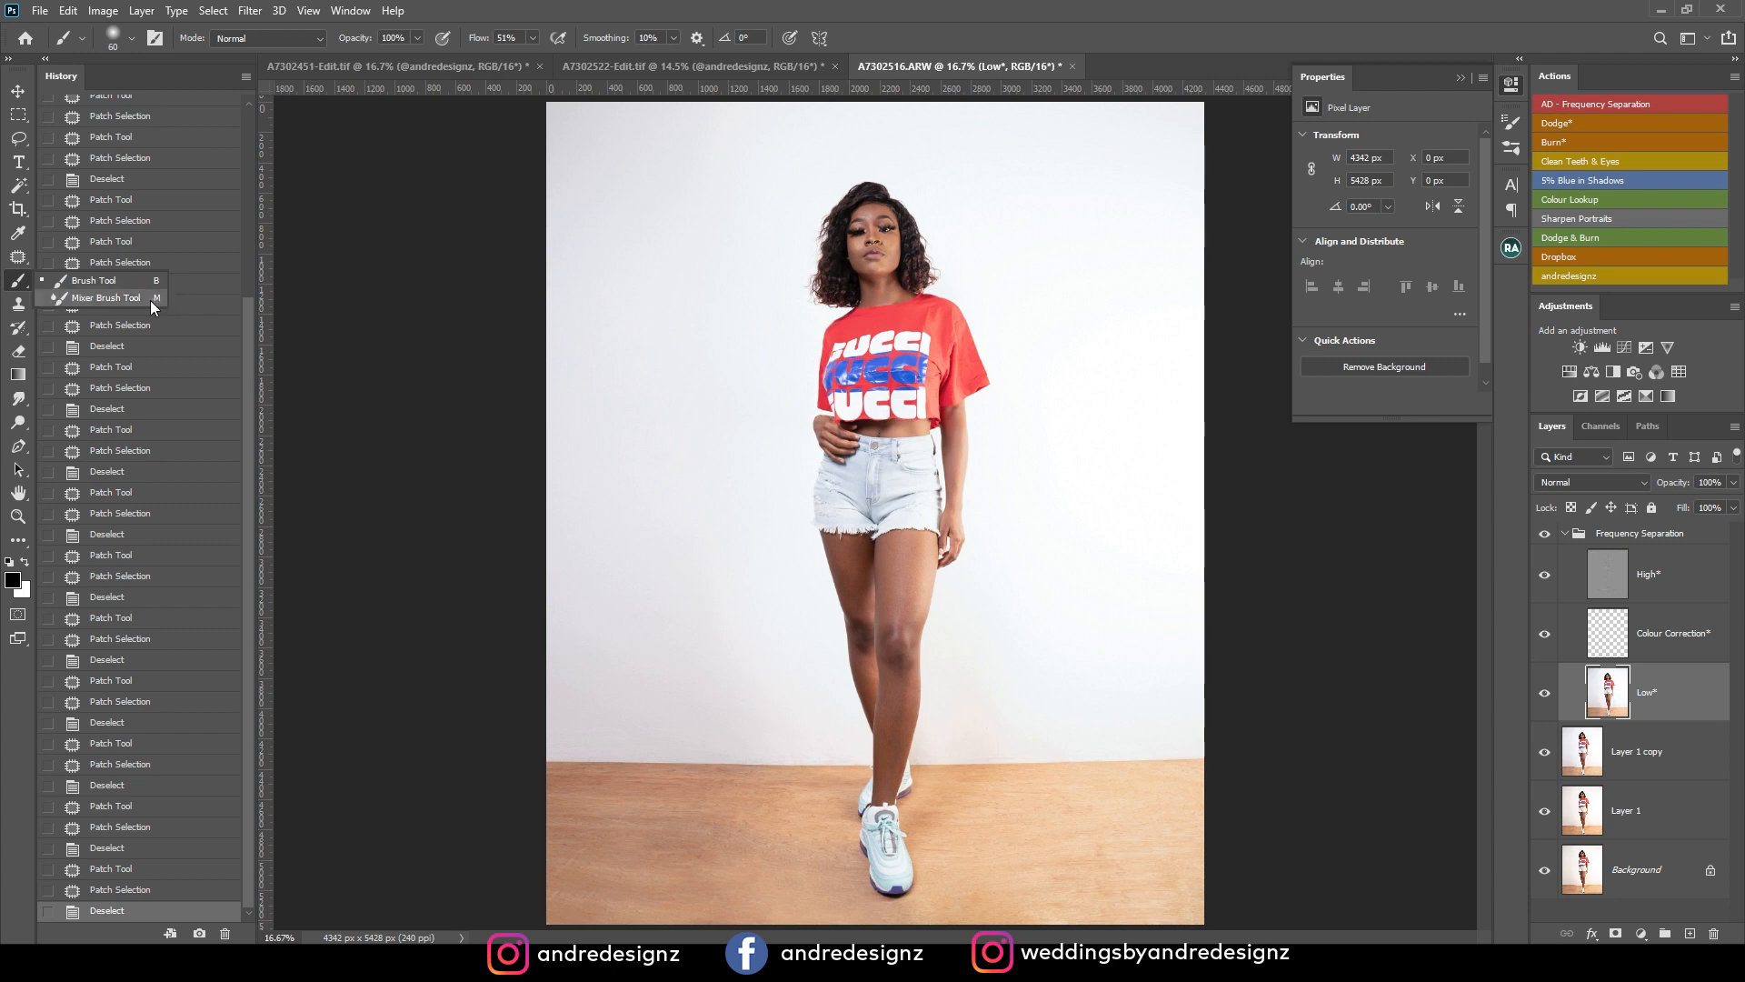
click(122, 298)
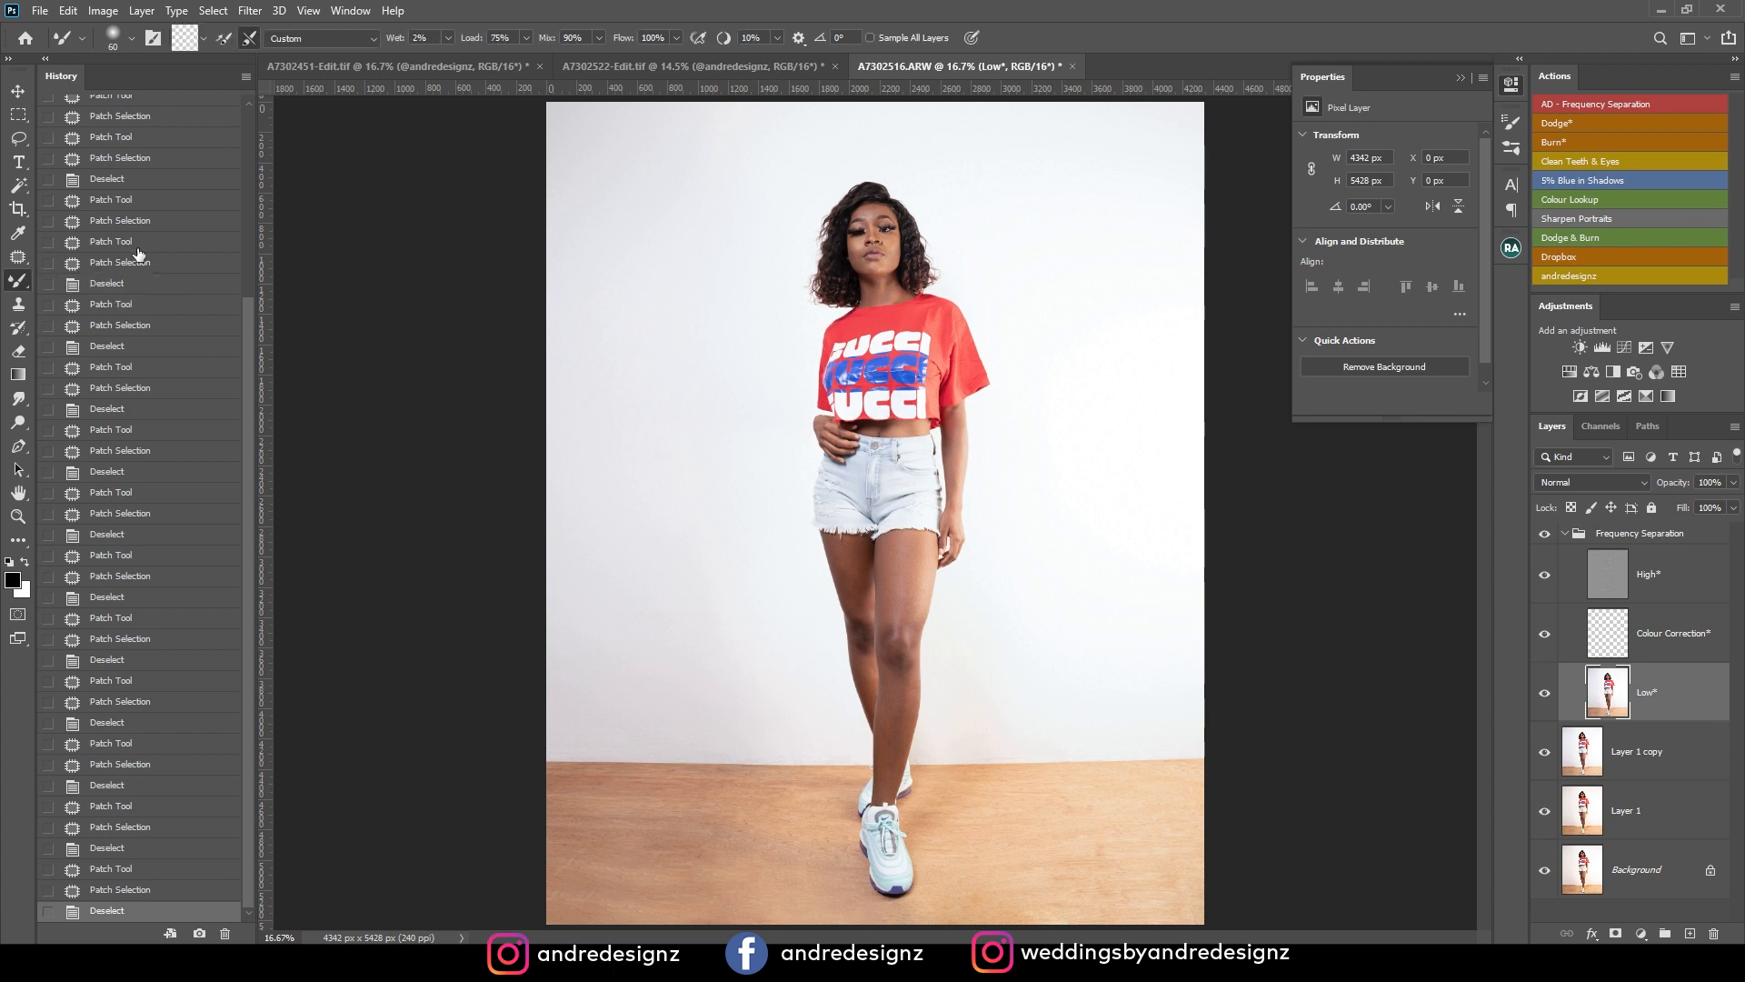
Set up the Mixer Brush with a clean, unloaded 150 px tip, keeping wet at 2%, load 75%, mix 90% and flow 100%.
click(448, 39)
click(449, 34)
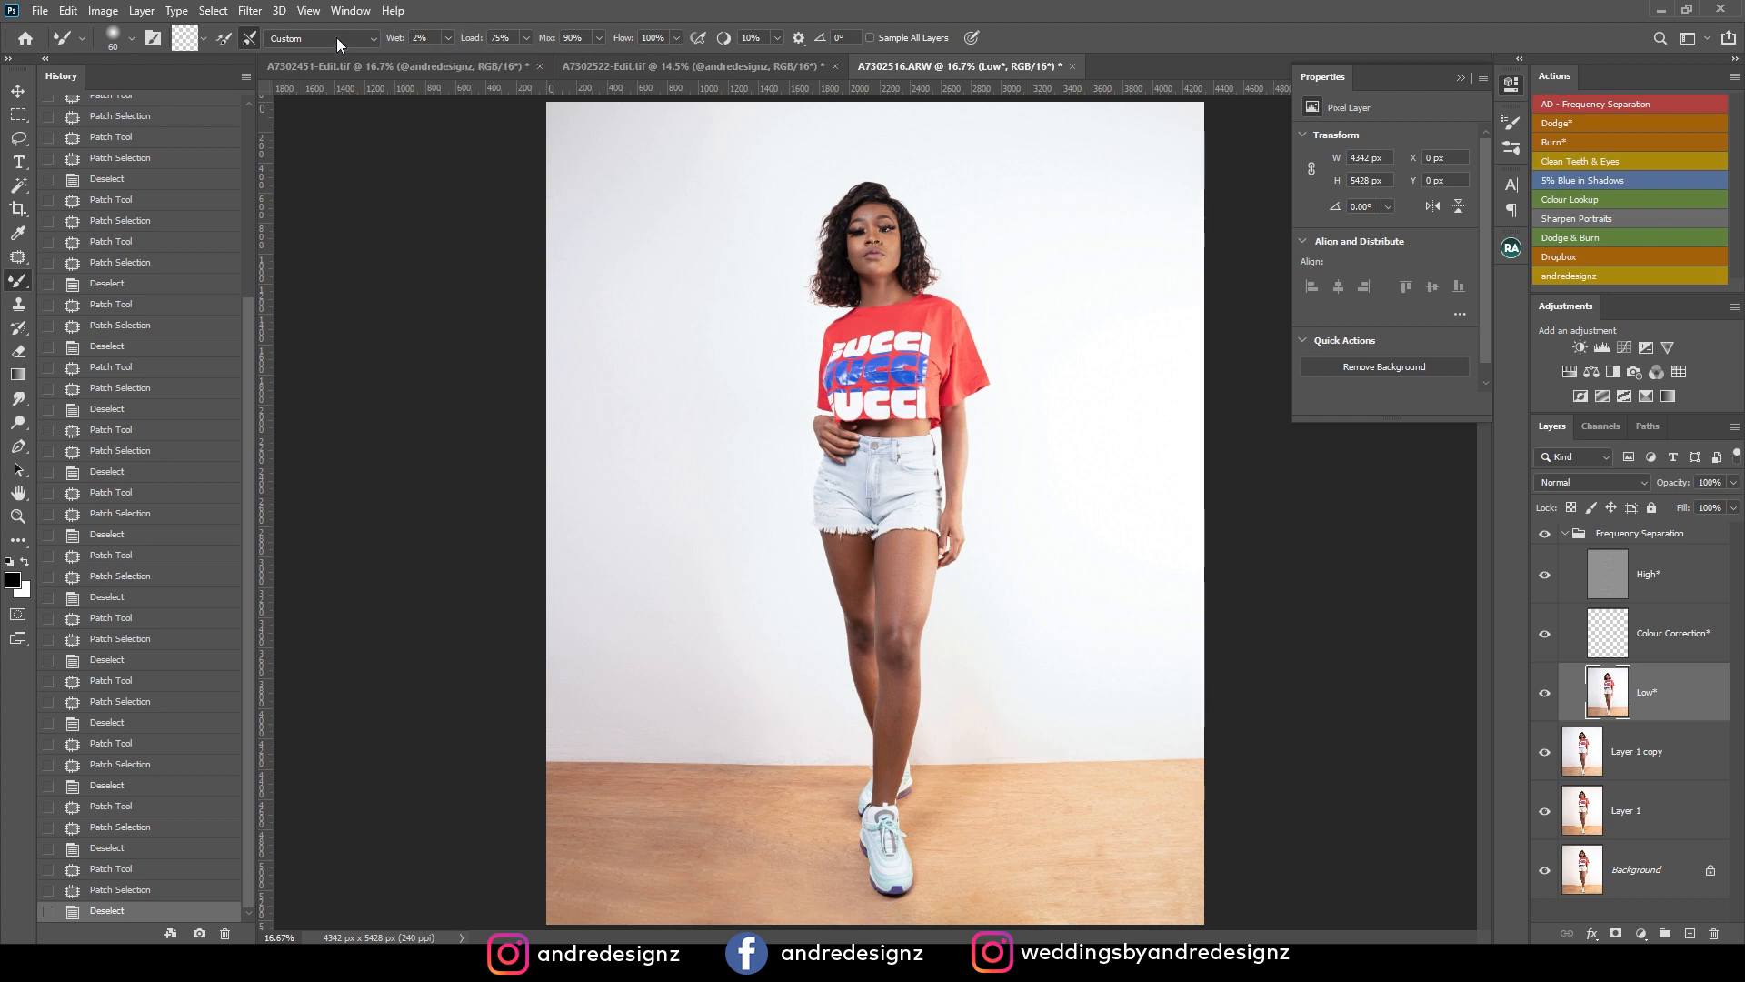
click(205, 38)
click(215, 78)
click(204, 38)
click(228, 61)
click(248, 39)
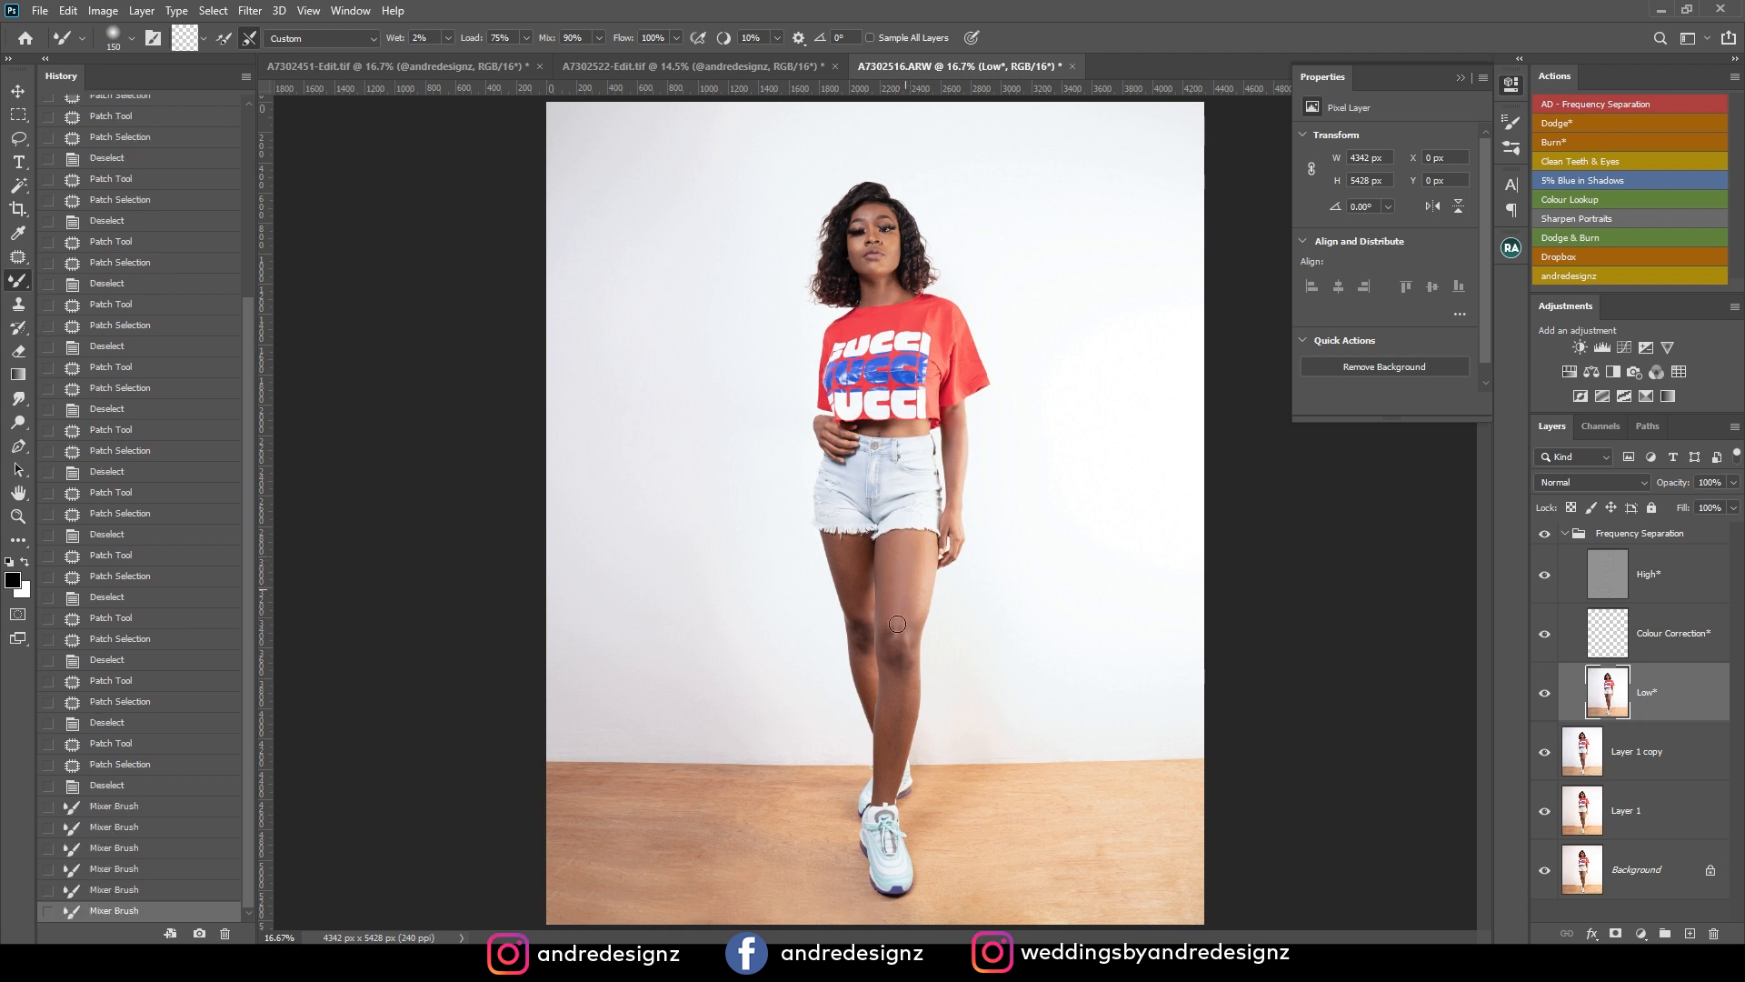
Blend the uneven skin tones along the front leg, from the thigh past the knee to the shin, with the Mixer Brush.
mouse_move(901, 562)
mouse_down()
mouse_move(898, 584)
mouse_move(903, 558)
mouse_move(931, 561)
mouse_move(907, 675)
mouse_up()
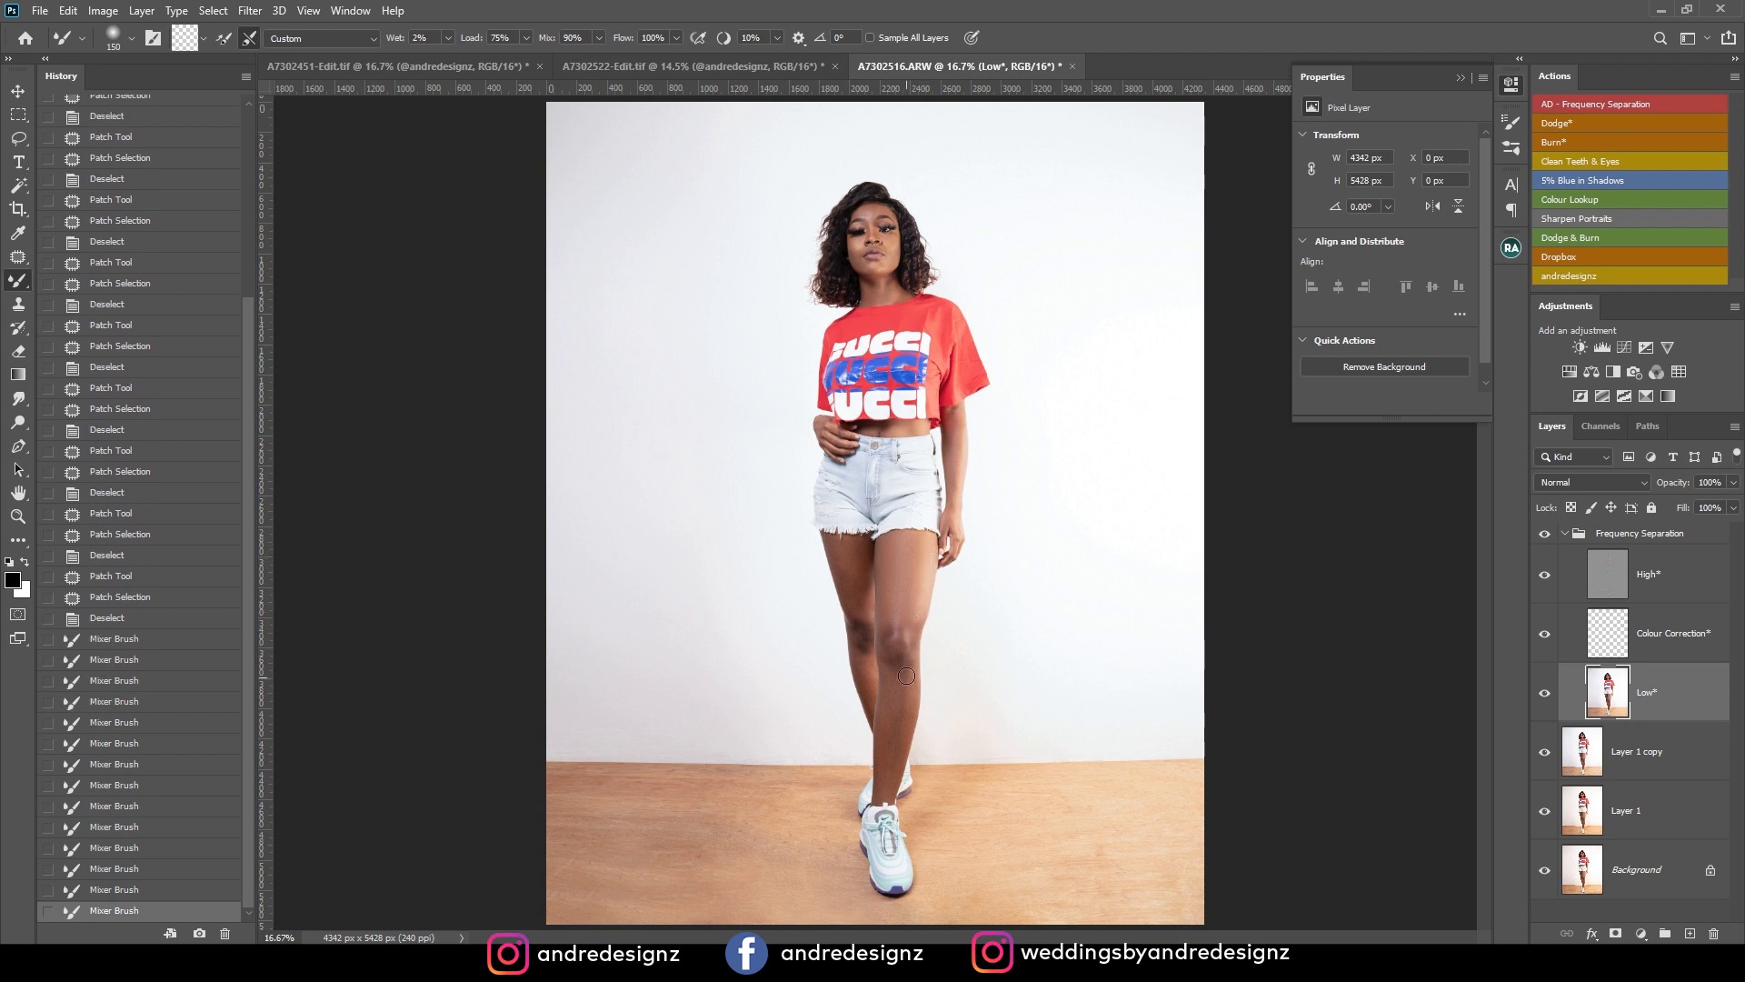
drag(903, 768, 906, 709)
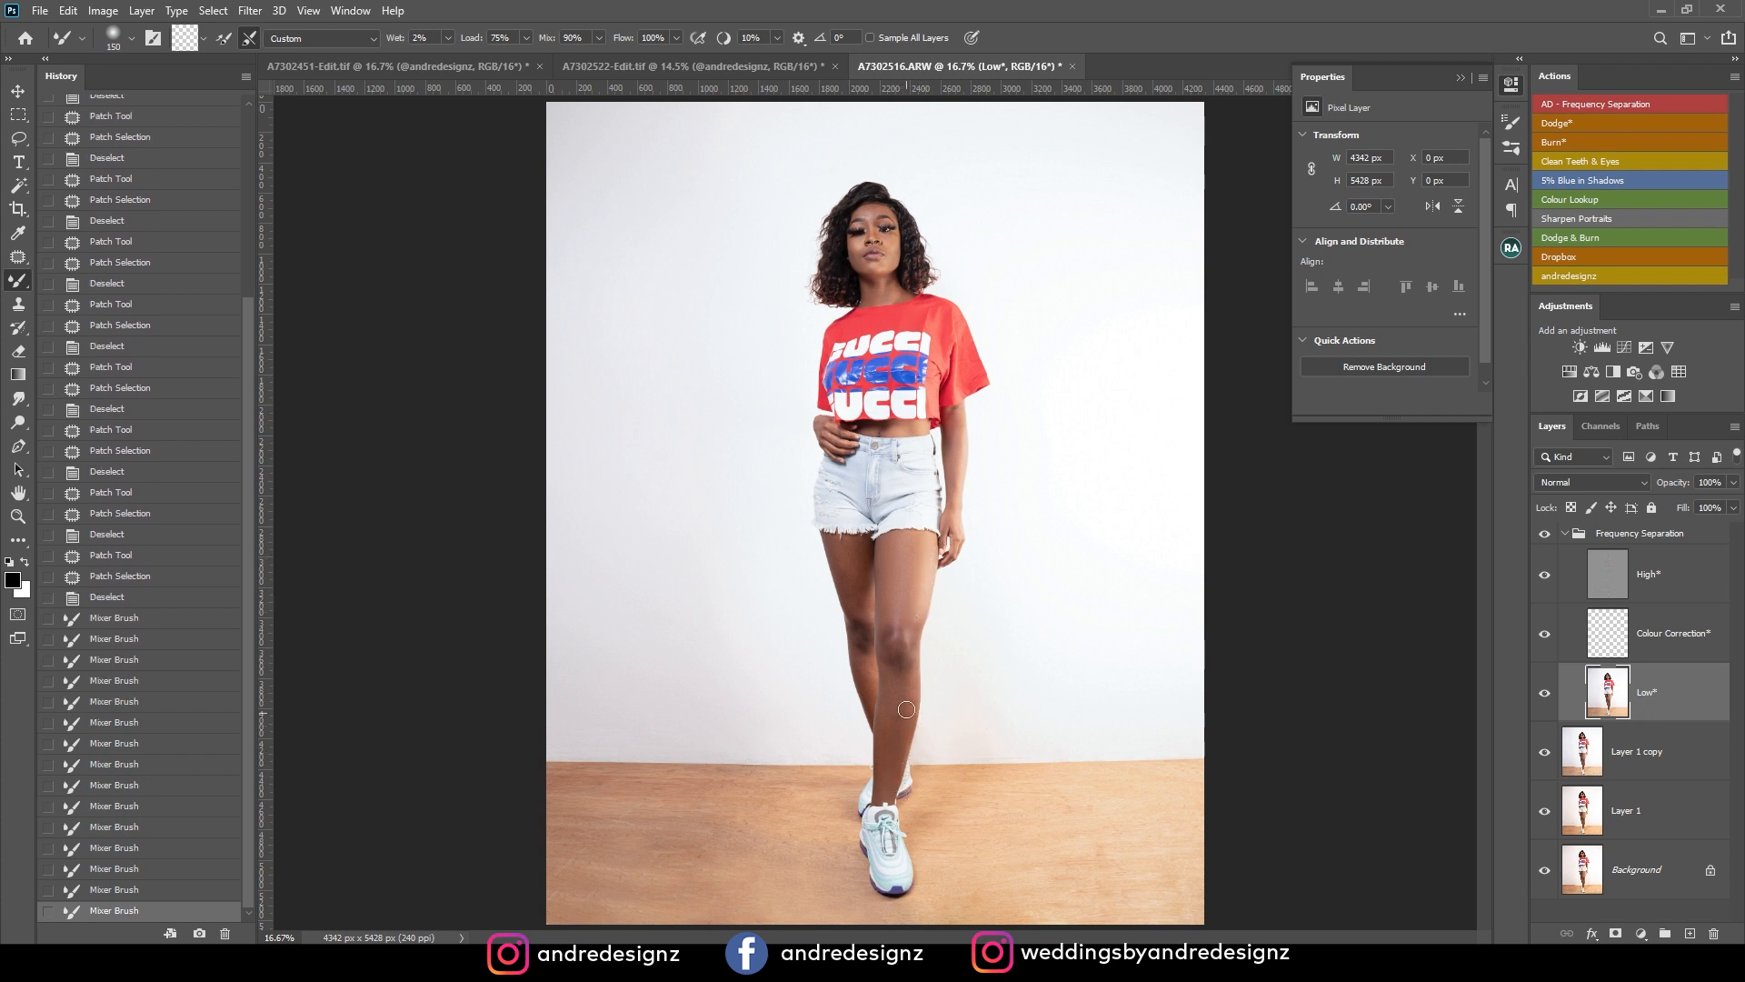
mouse_move(887, 777)
mouse_down()
mouse_move(894, 600)
mouse_move(892, 622)
mouse_up()
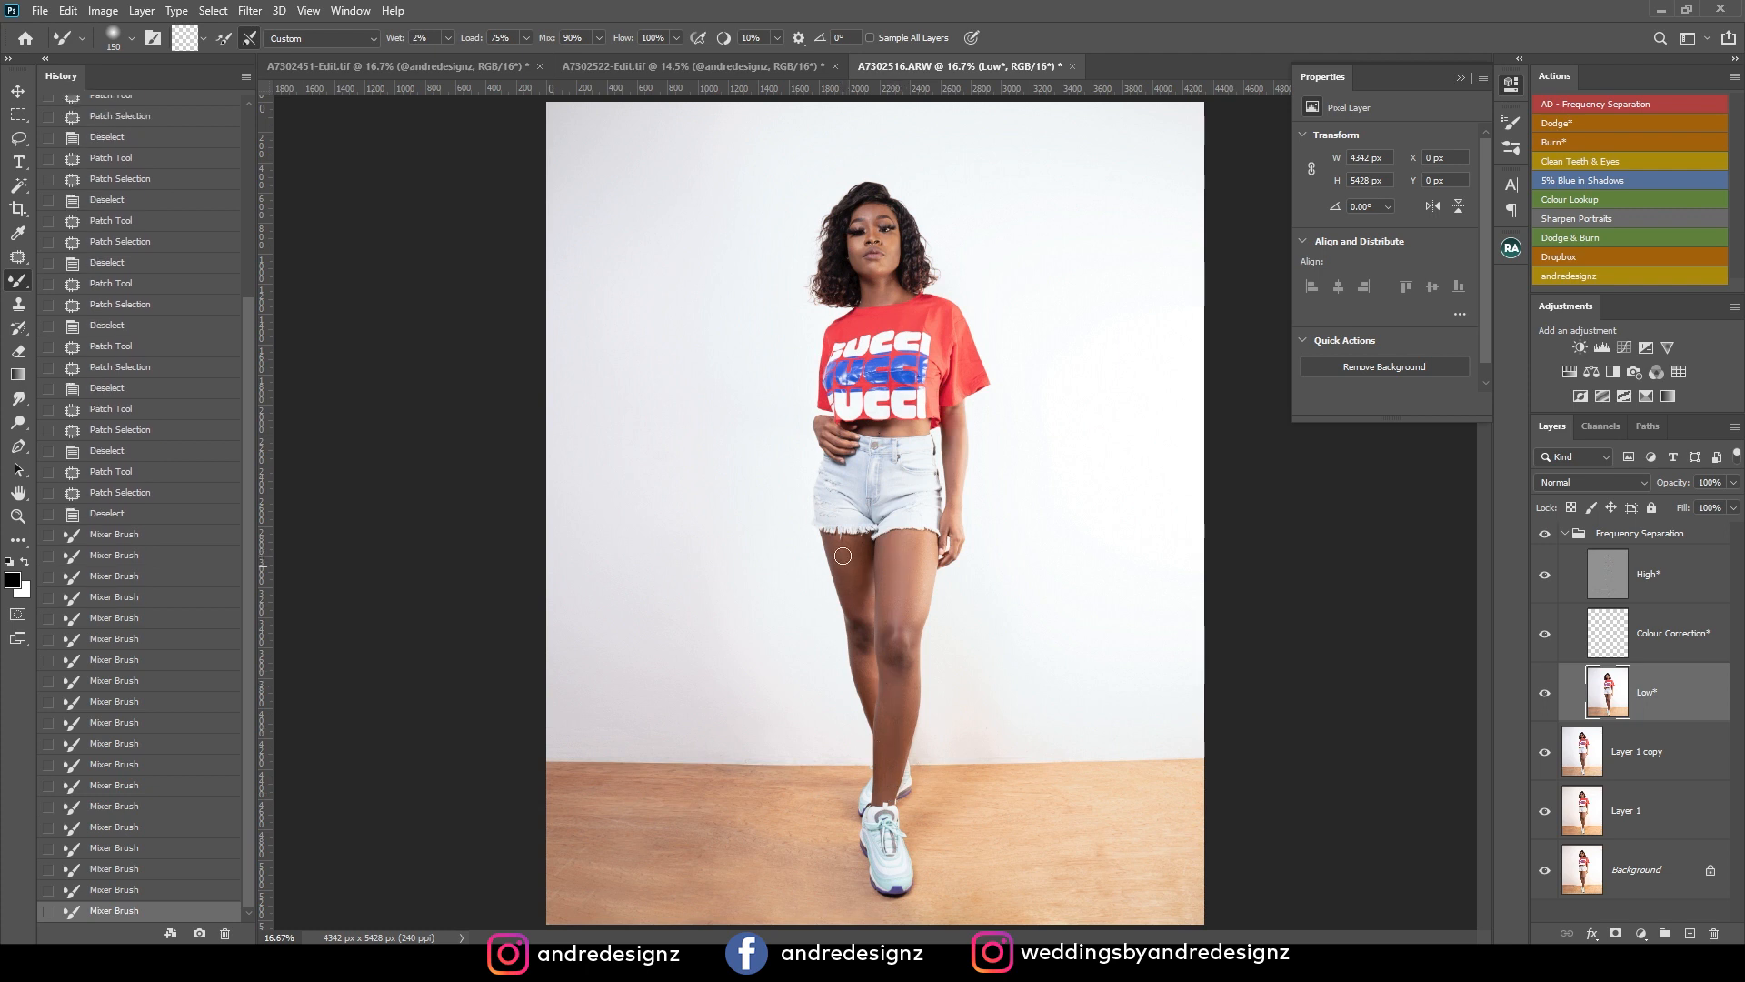
Smooth the tonal transitions on the rear thigh, from the frayed shorts hem down towards the knee, with the Mixer Brush.
mouse_move(833, 571)
mouse_down()
mouse_move(846, 552)
mouse_move(866, 592)
mouse_up()
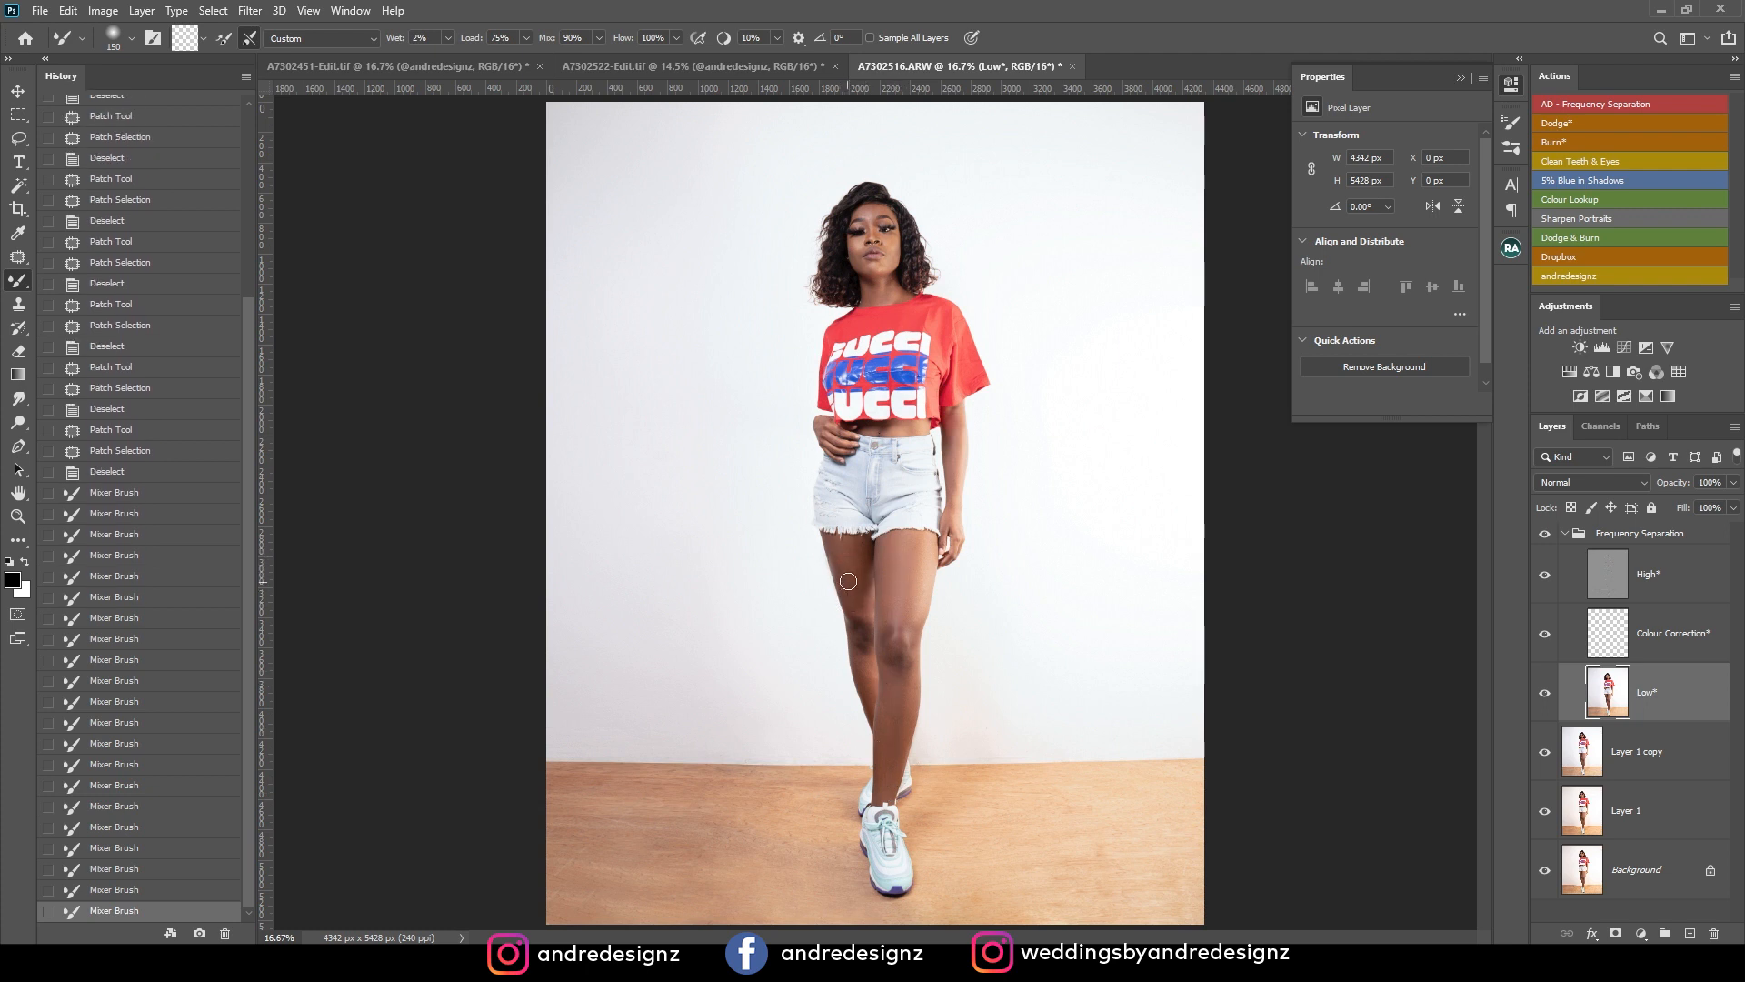
key(ctrl+alt+z)
key(ctrl+alt+z)
scroll(840, 578, up, 4)
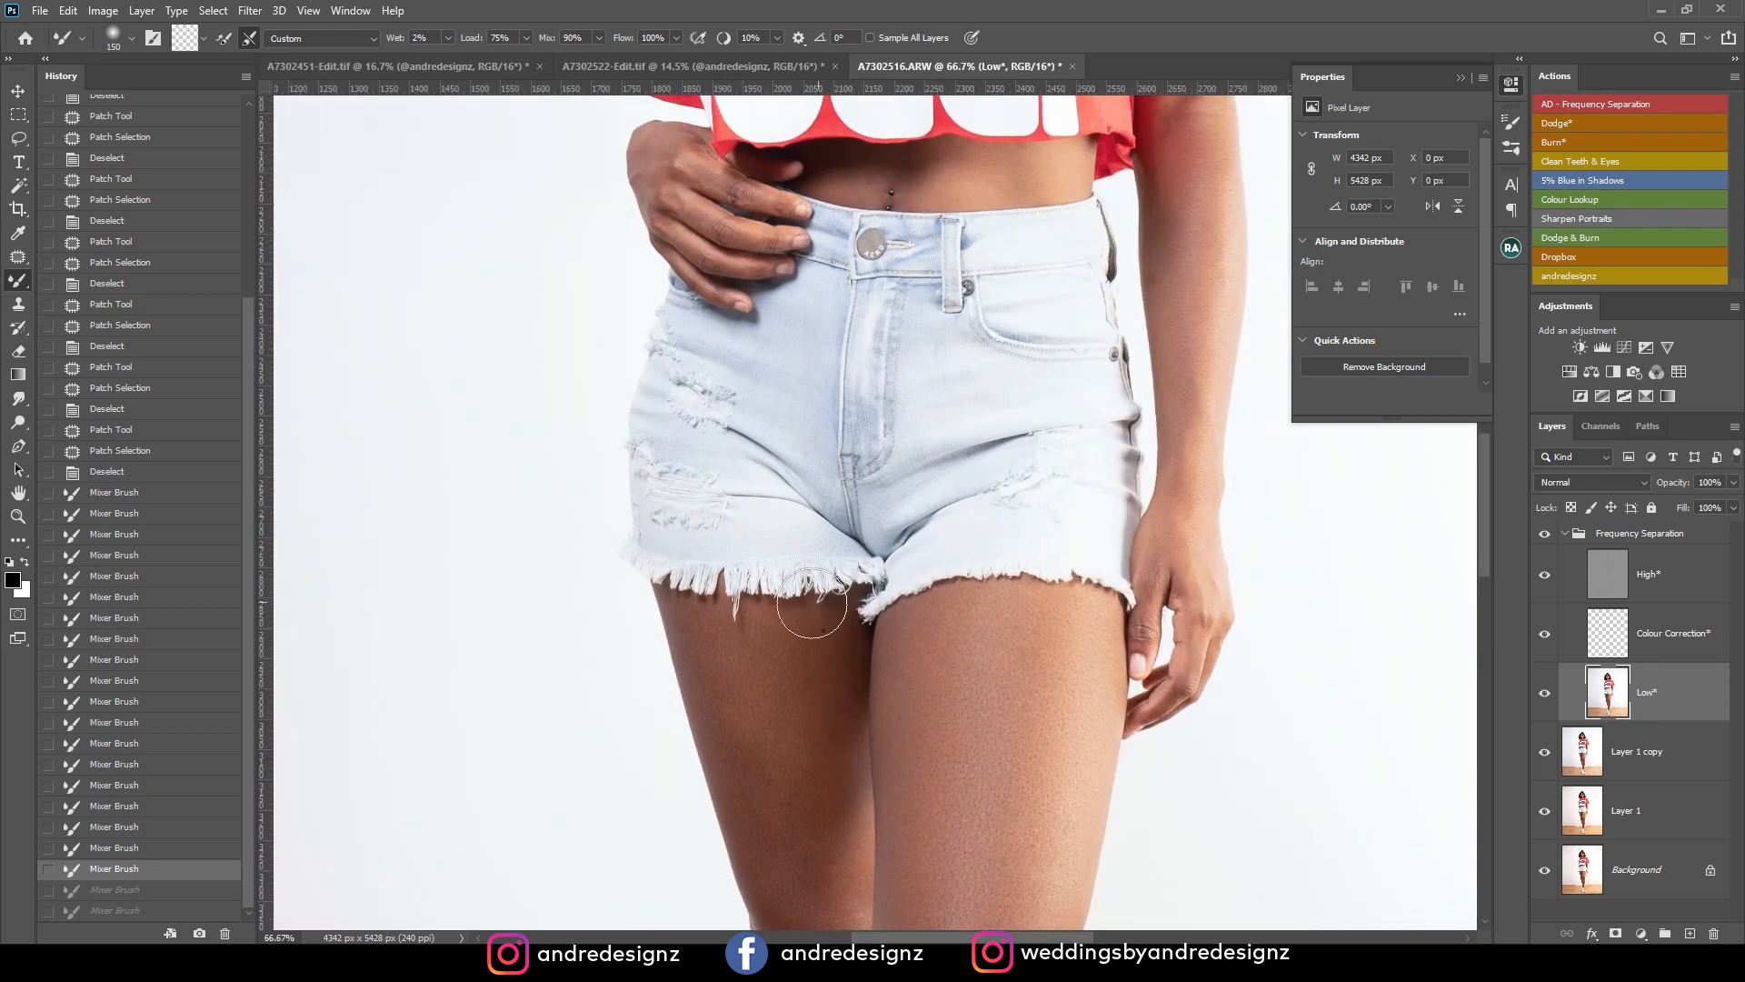
drag(819, 651, 860, 396)
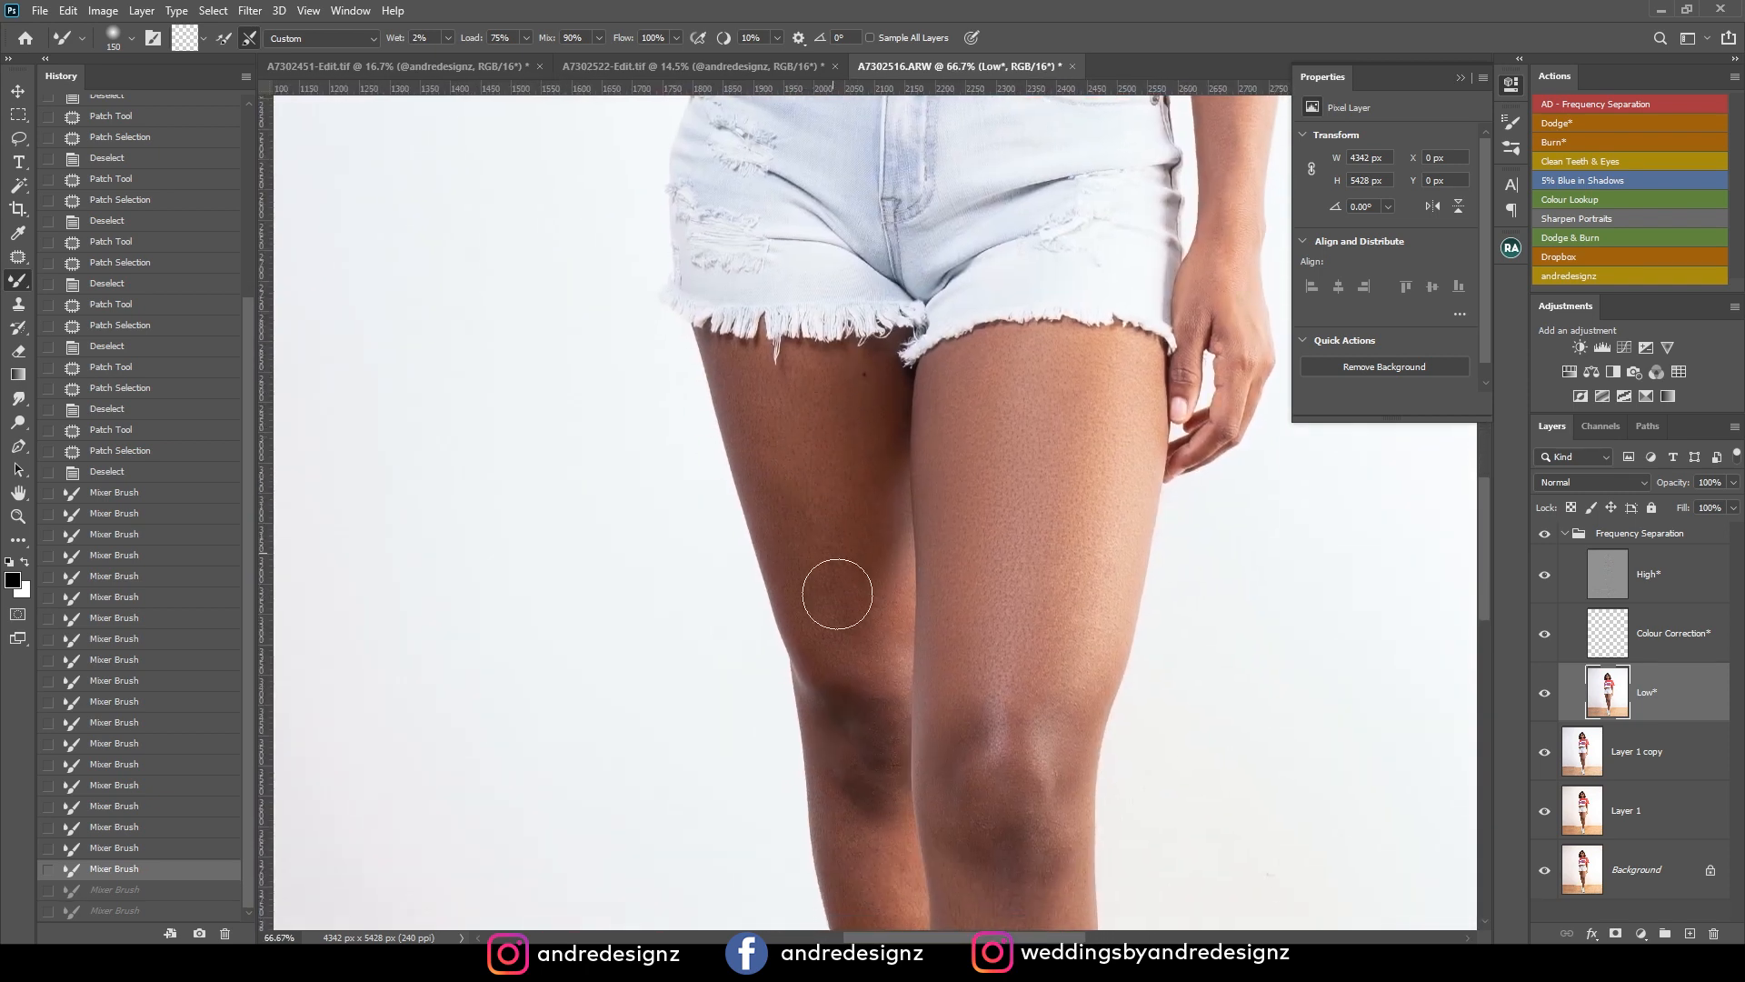
key(ctrl+shift+z)
key(ctrl+shift+z)
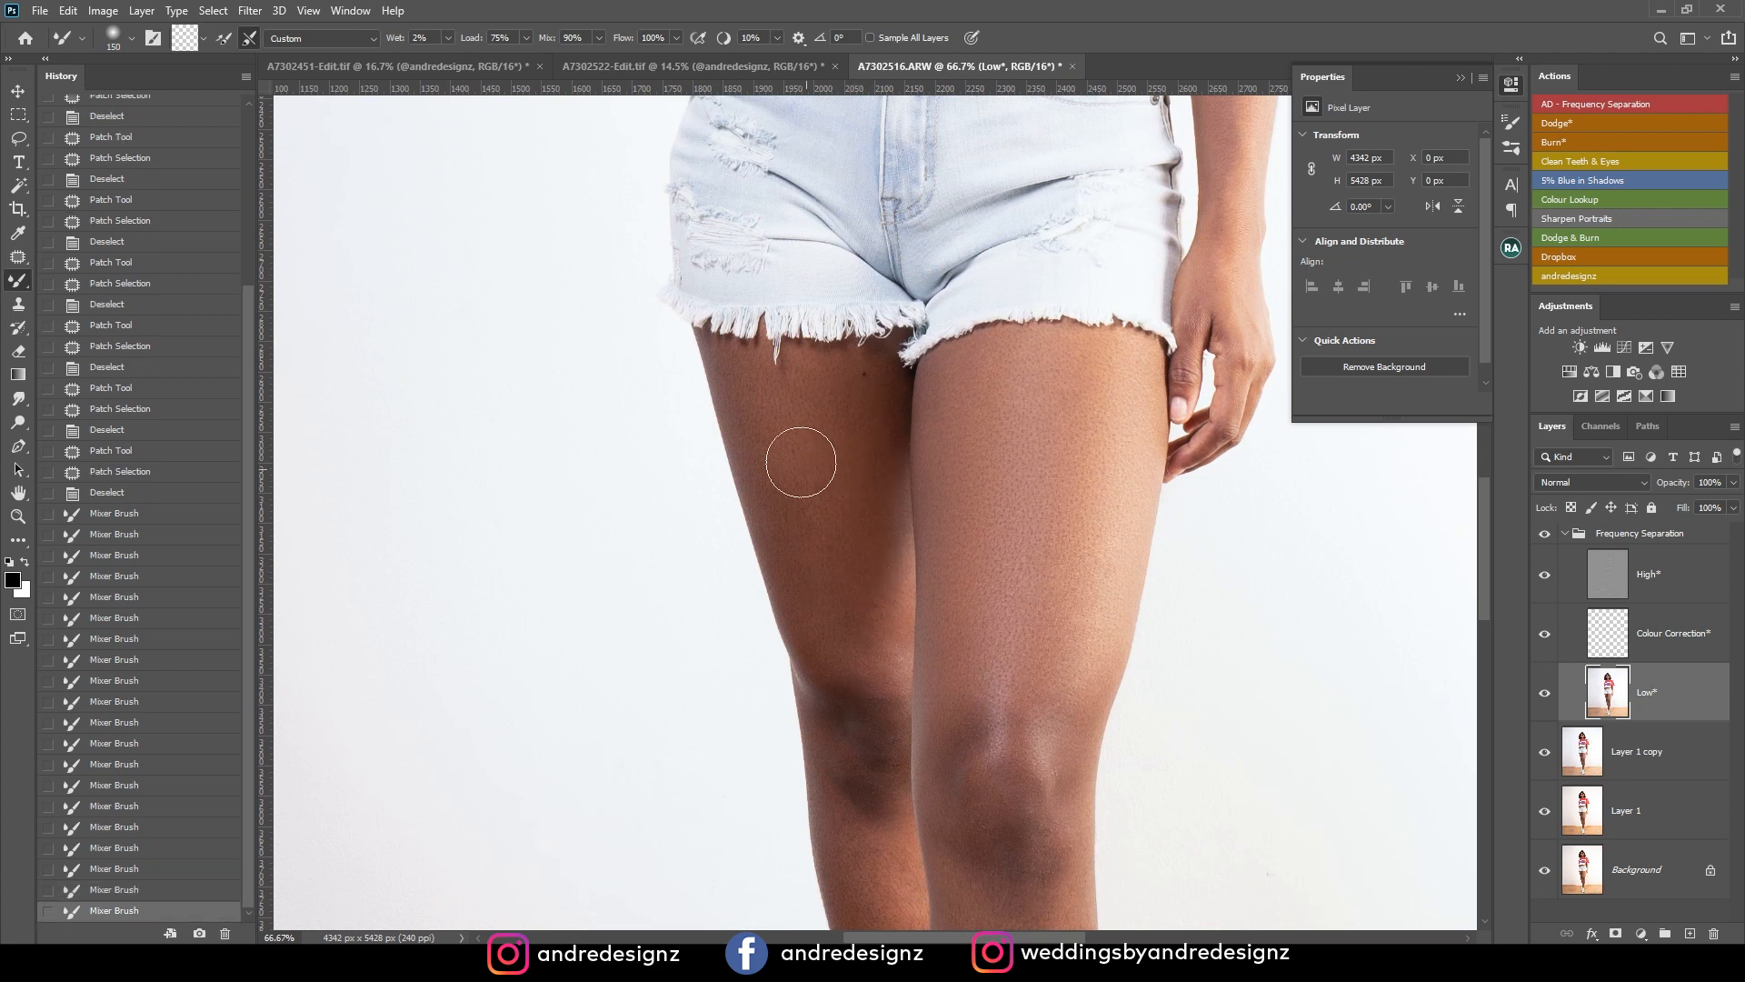
drag(846, 450, 846, 554)
drag(839, 533, 838, 307)
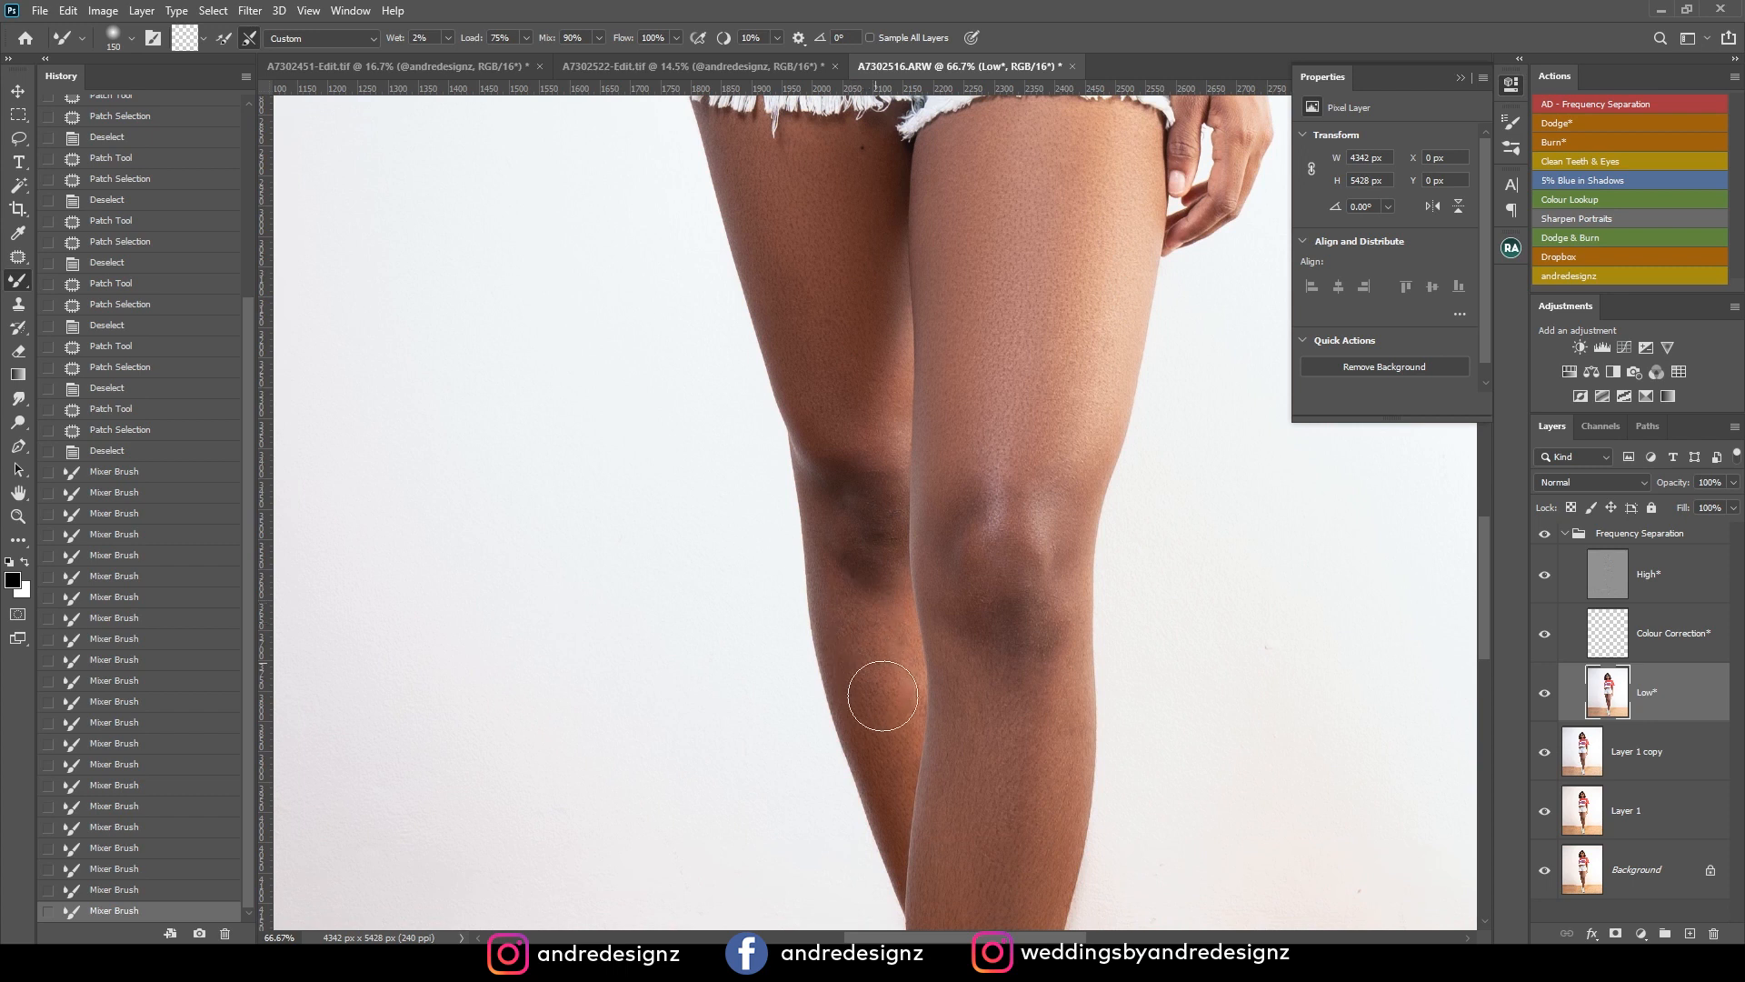
Reduce the Mixer Brush to 90 px and blend the tones on the rear leg's calf and around its knee.
key(bracketleft)
key(bracketleft)
key(bracketleft)
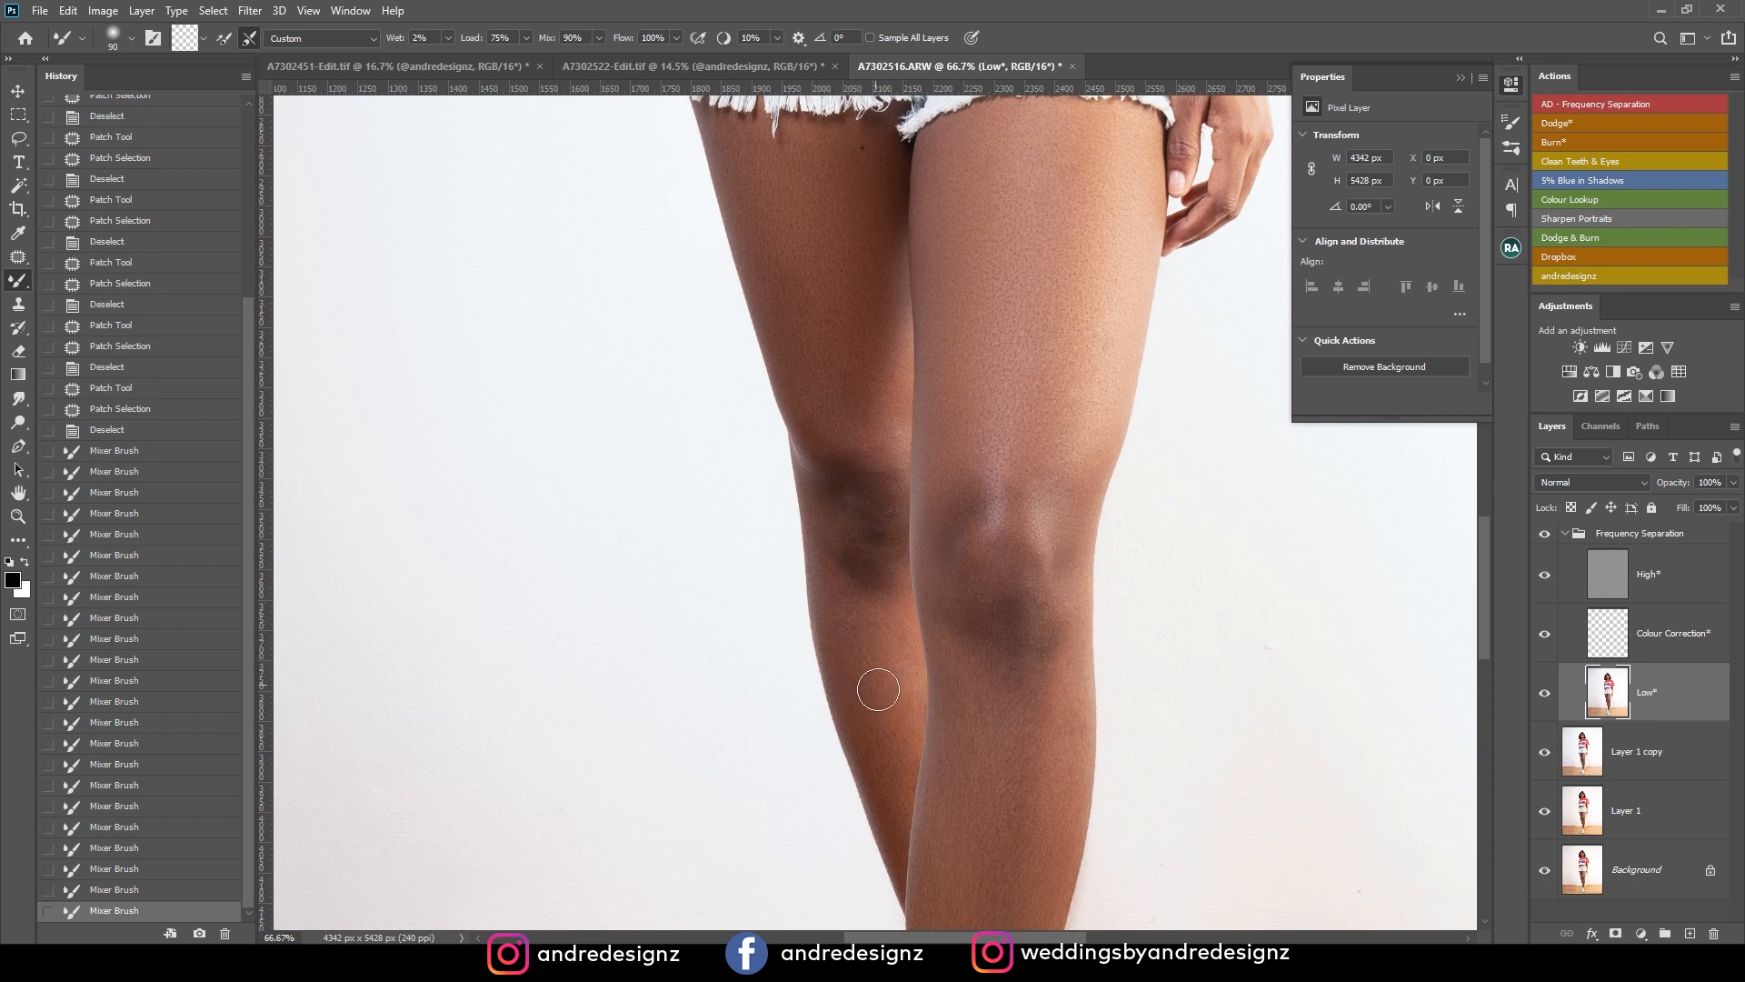
drag(890, 760, 877, 727)
mouse_move(856, 663)
mouse_down()
mouse_move(862, 516)
mouse_move(869, 554)
mouse_move(878, 523)
mouse_up()
drag(878, 521, 875, 607)
Blend the skin tones on the bare arm below the sleeve and on the midriff above the waistband.
key(space)
mouse_move(1054, 250)
mouse_down()
mouse_move(1043, 403)
mouse_move(996, 520)
mouse_up()
key(space)
mouse_move(981, 397)
mouse_down()
mouse_move(963, 880)
mouse_move(980, 560)
mouse_up()
drag(1055, 615, 827, 381)
mouse_move(980, 420)
mouse_down()
mouse_move(955, 616)
mouse_move(980, 469)
mouse_up()
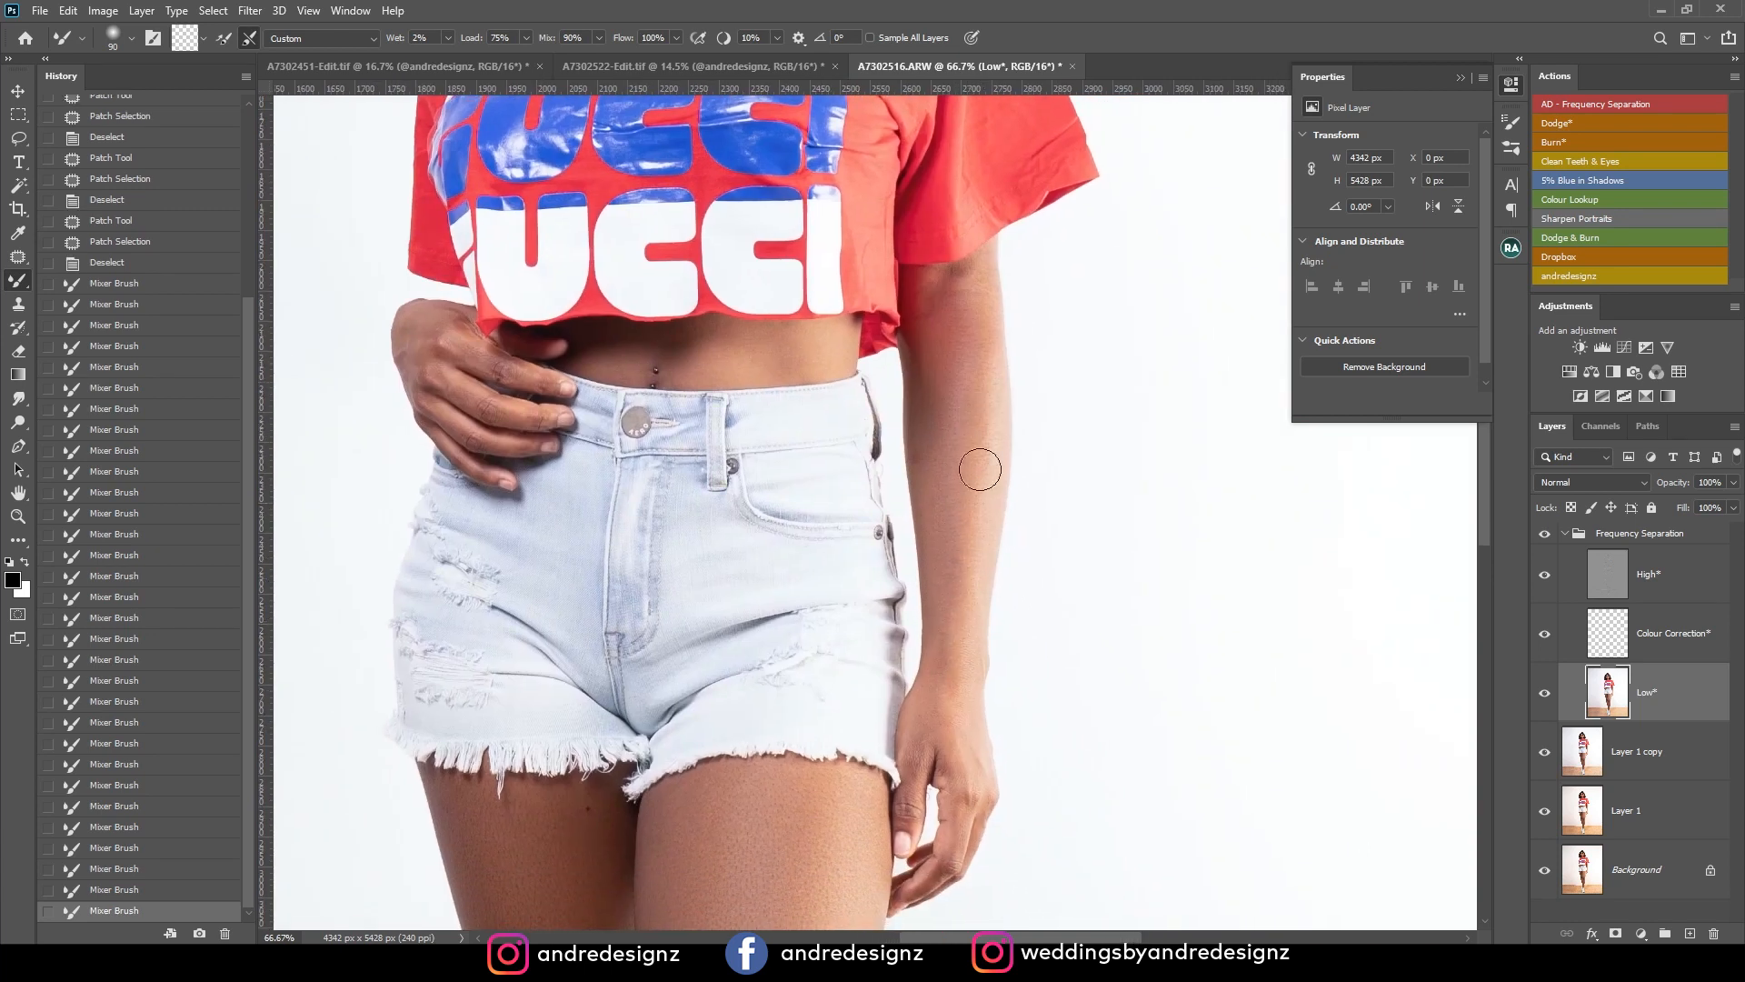
click(940, 331)
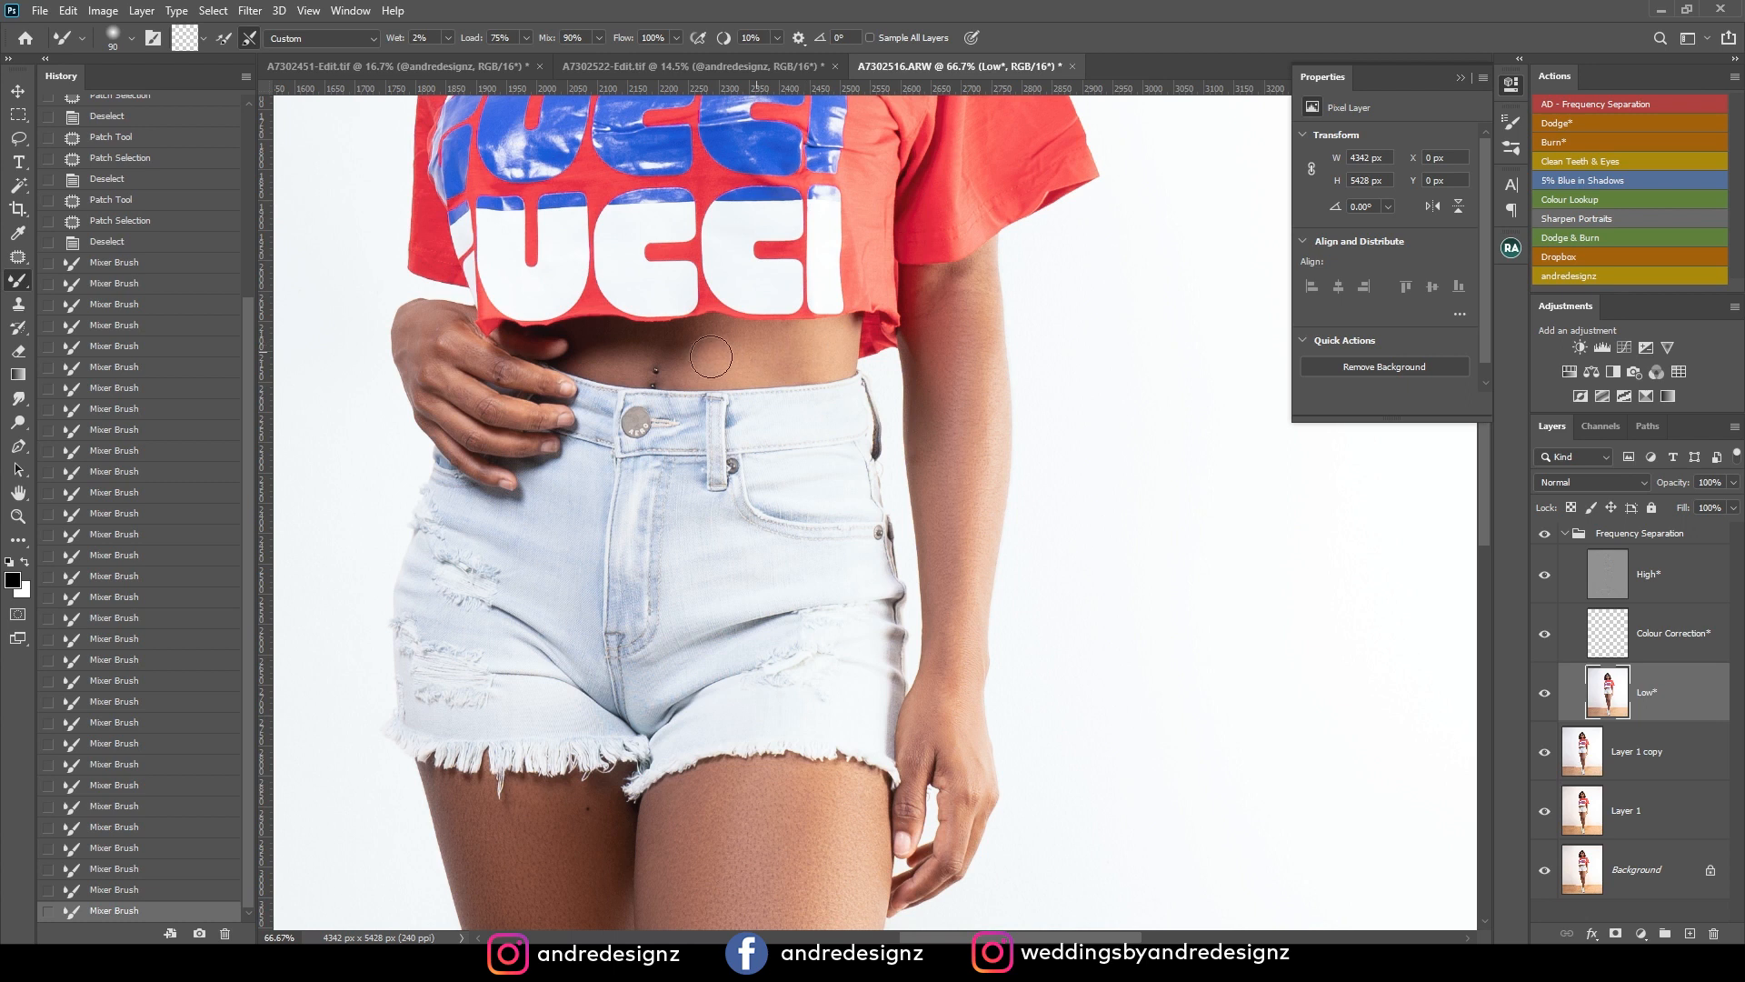
drag(814, 350, 820, 367)
Blend the uneven skin tones across the neck above the shirt collar with the Mixer Brush.
drag(766, 351, 909, 677)
mouse_move(808, 242)
mouse_down()
mouse_move(873, 515)
mouse_move(865, 553)
mouse_up()
mouse_move(860, 443)
mouse_down()
mouse_move(860, 472)
mouse_move(947, 478)
mouse_move(942, 440)
mouse_up()
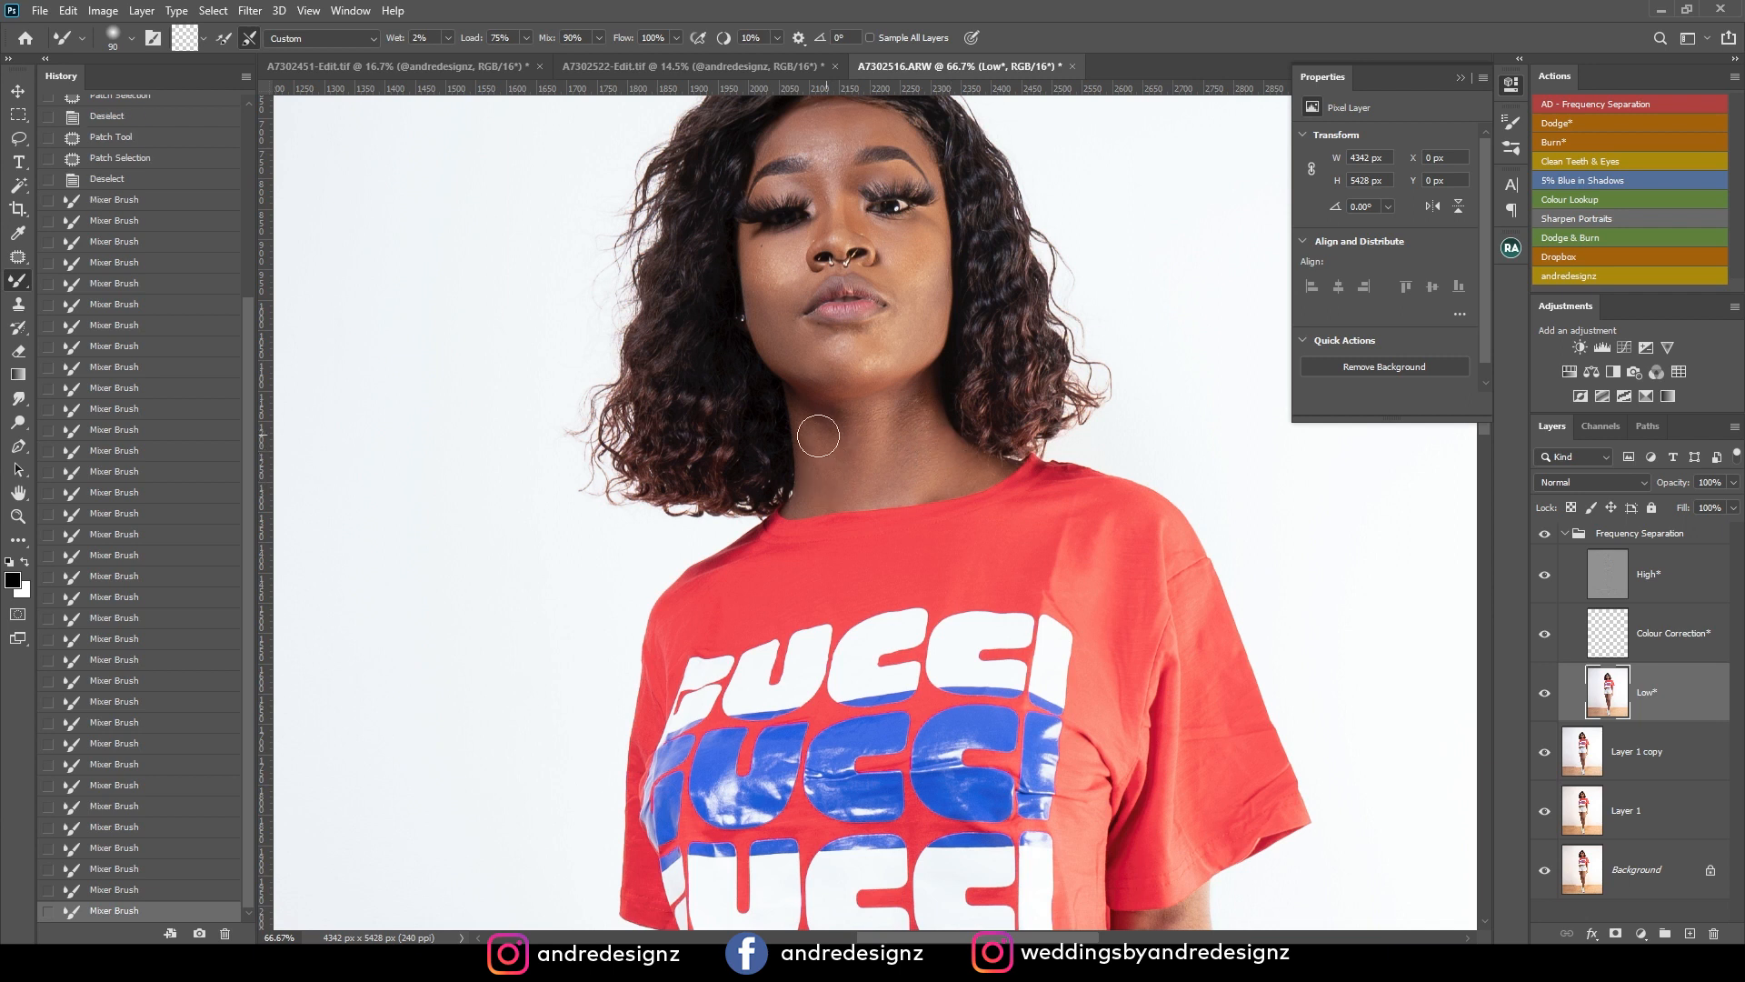
drag(817, 433, 819, 440)
Blend the face tones on both cheeks, the chin and jaw area, and the forehead with the Mixer Brush.
drag(908, 397, 890, 538)
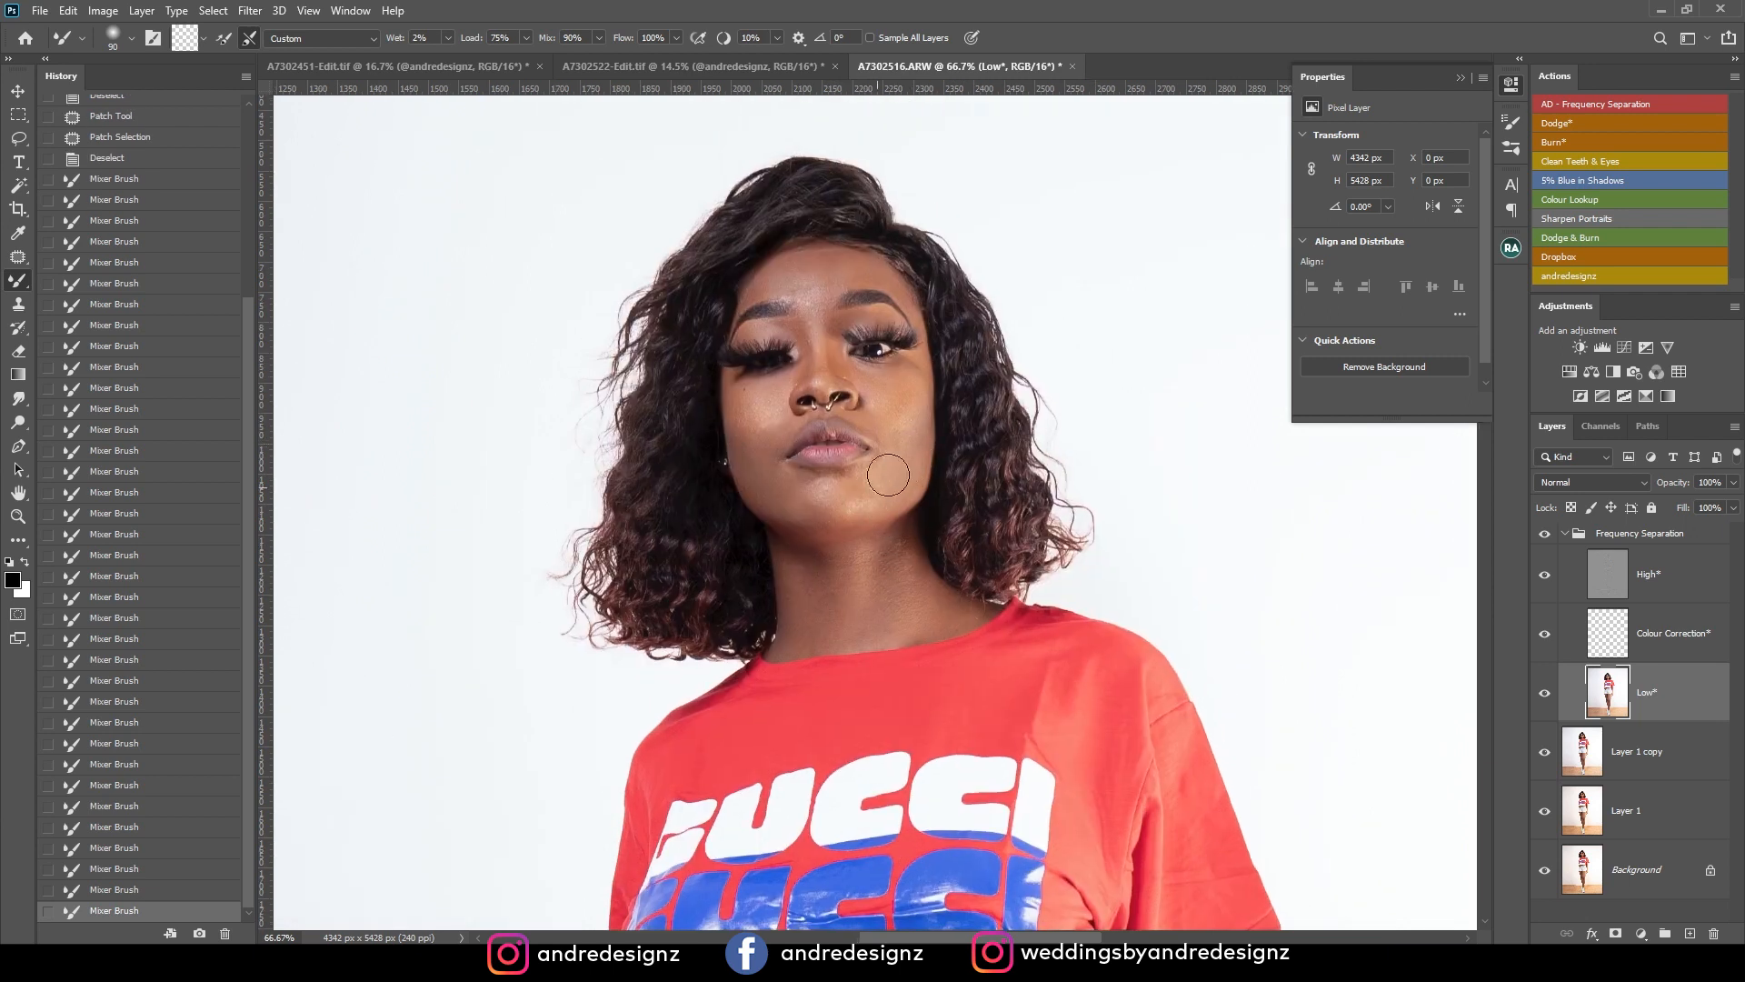
drag(912, 429, 909, 383)
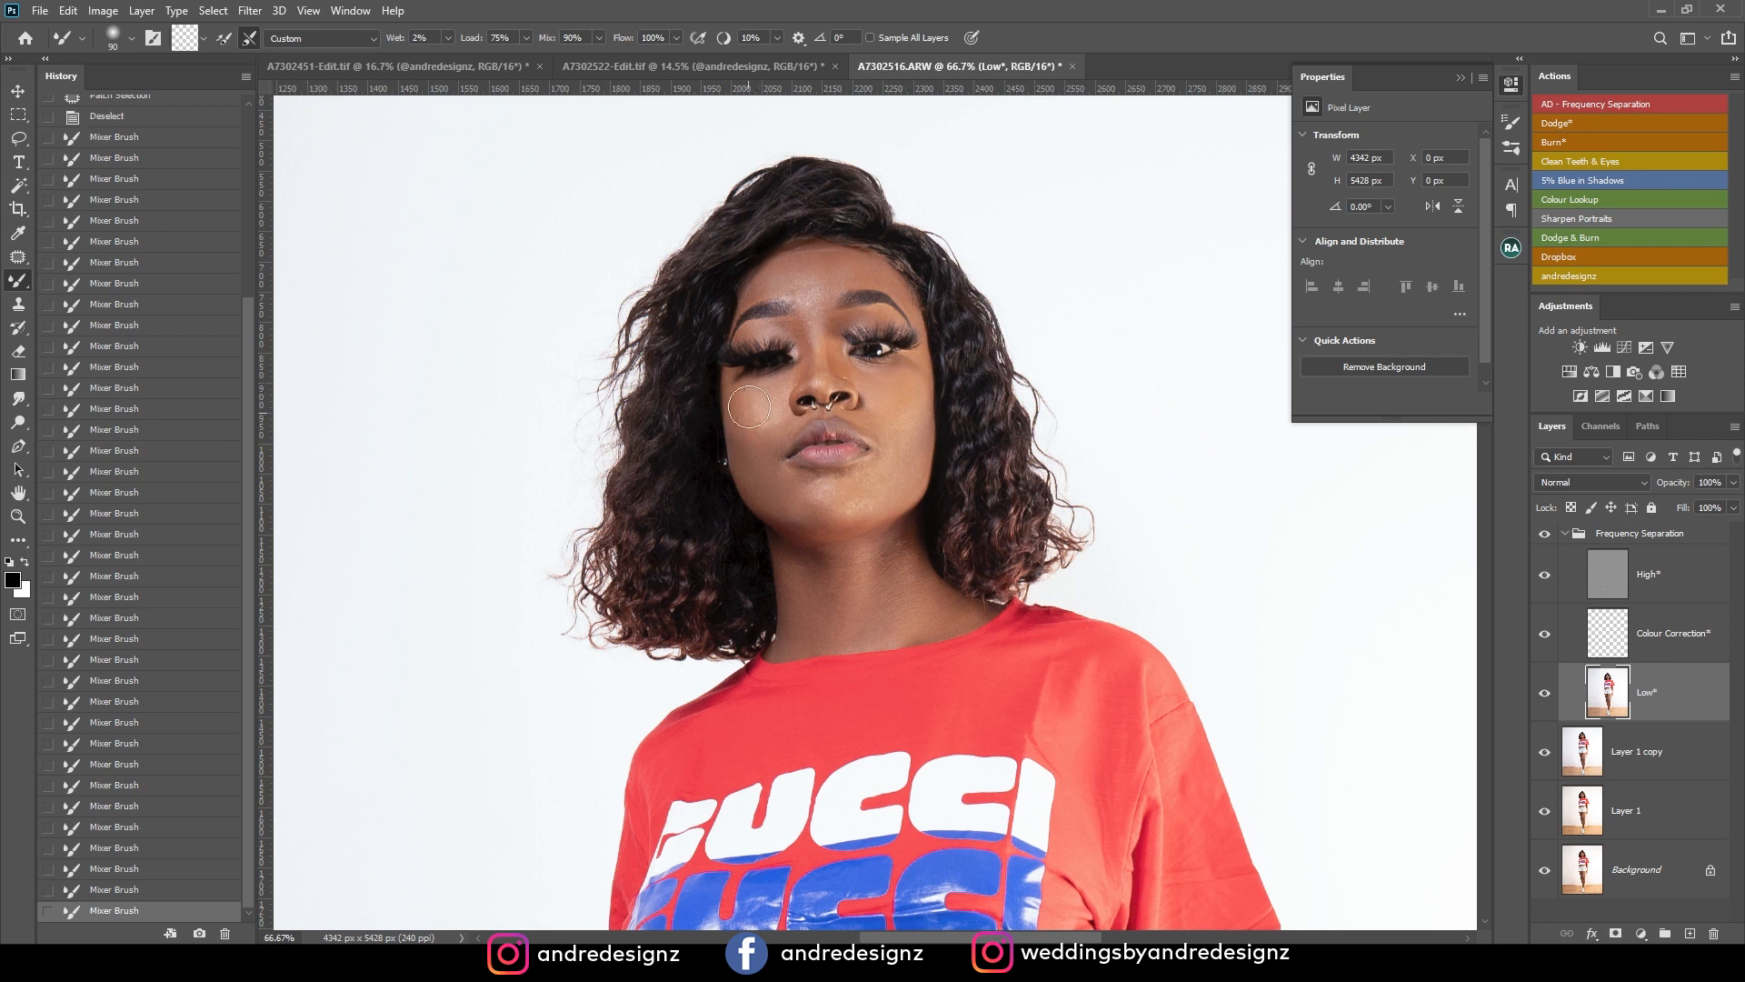
drag(765, 413, 763, 398)
mouse_move(785, 497)
mouse_down()
mouse_move(800, 495)
mouse_move(771, 480)
mouse_move(797, 497)
mouse_up()
mouse_move(836, 278)
mouse_down()
mouse_move(788, 277)
mouse_move(842, 279)
mouse_up()
Select the High layer and patch the rough texture on the shaded side of the neck with cleaner skin from below.
key(ctrl+plus)
key(ctrl+plus)
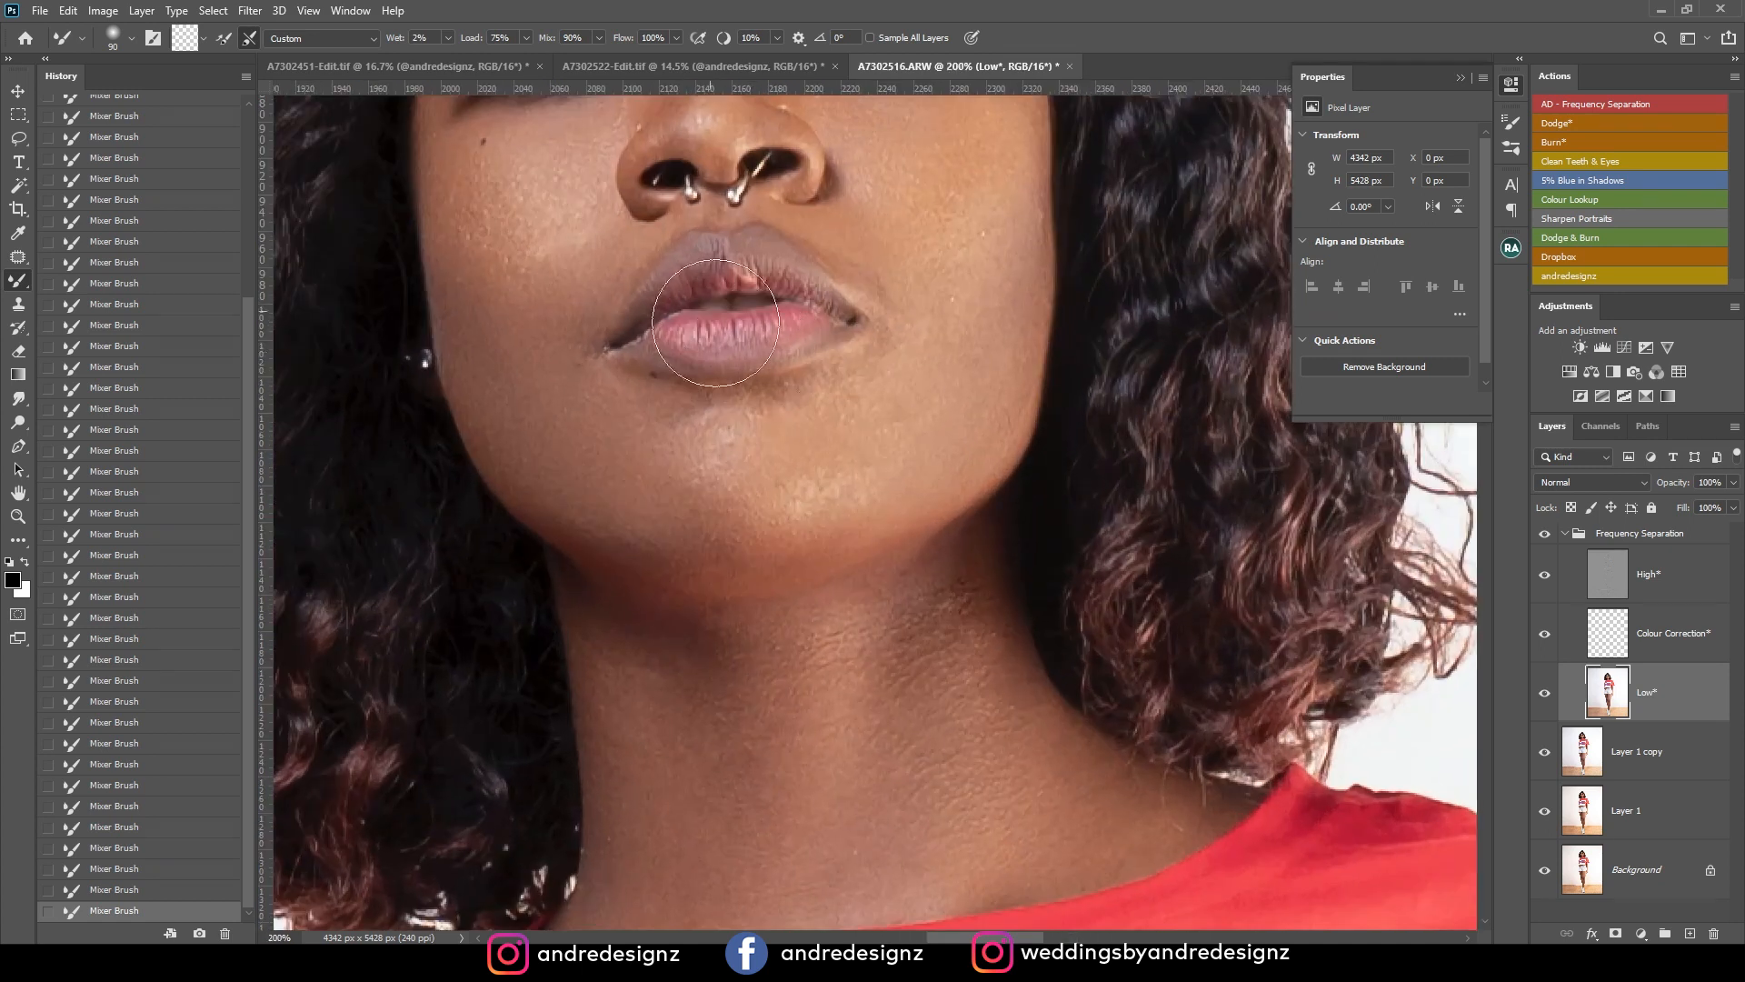
drag(867, 348, 983, 624)
drag(1072, 792, 781, 362)
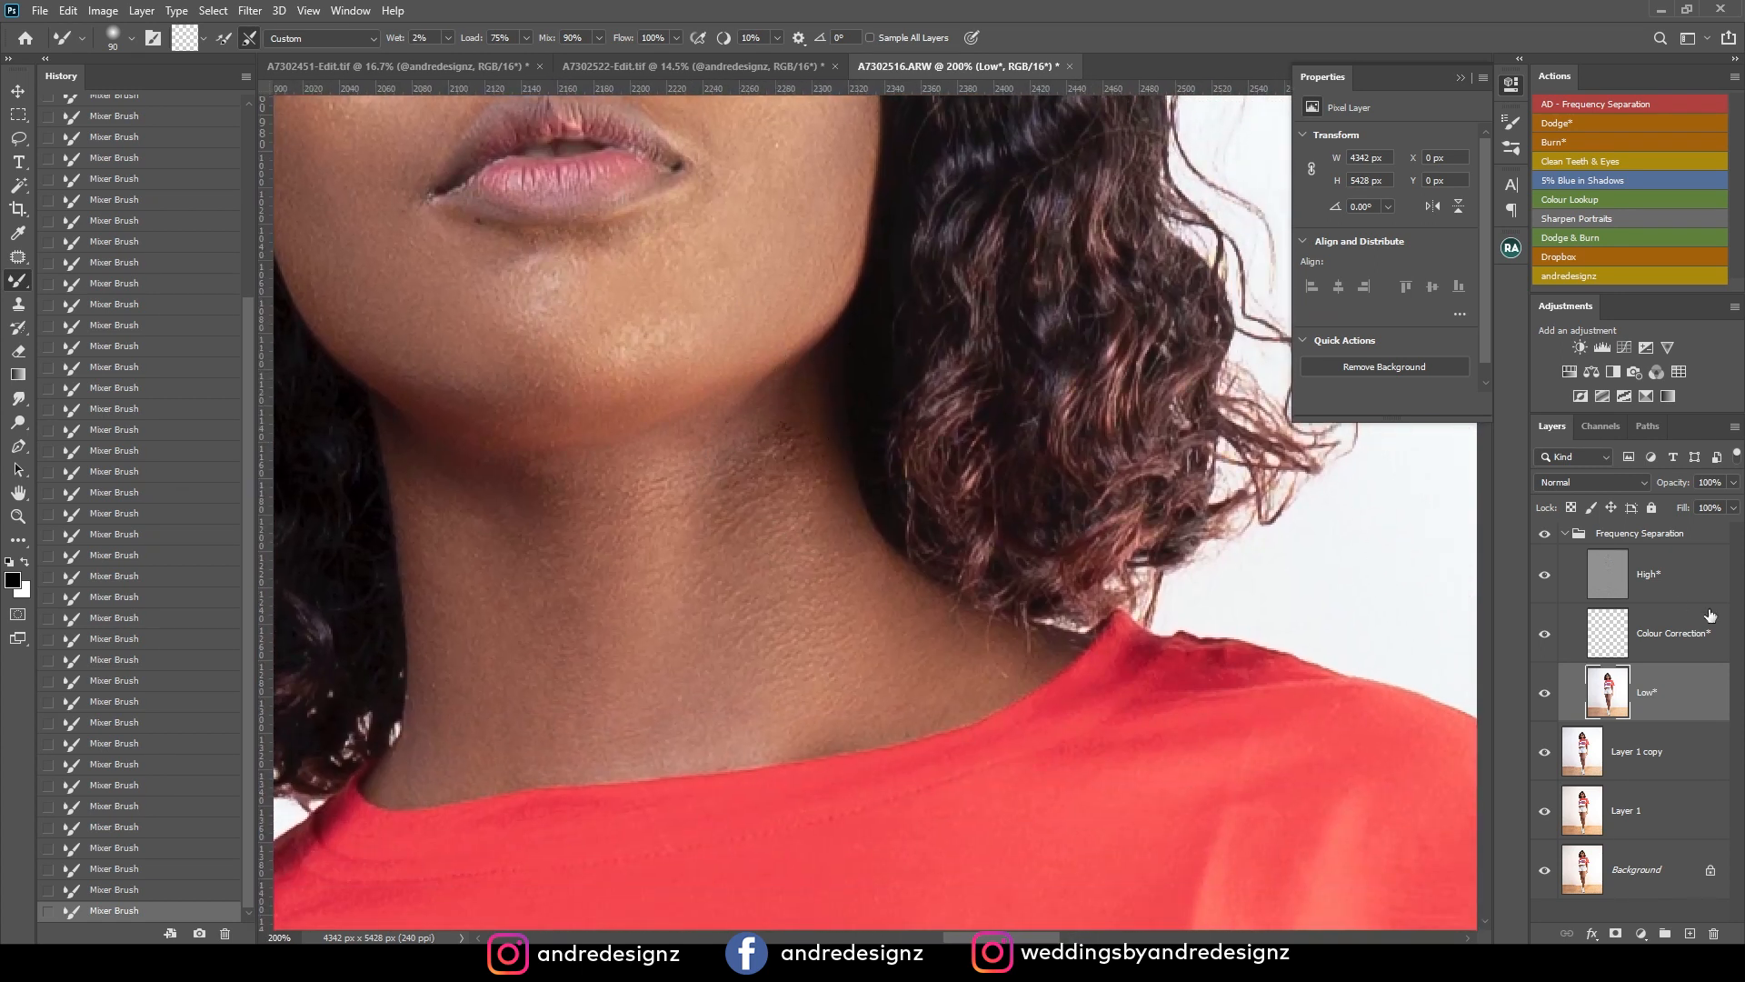
click(1639, 589)
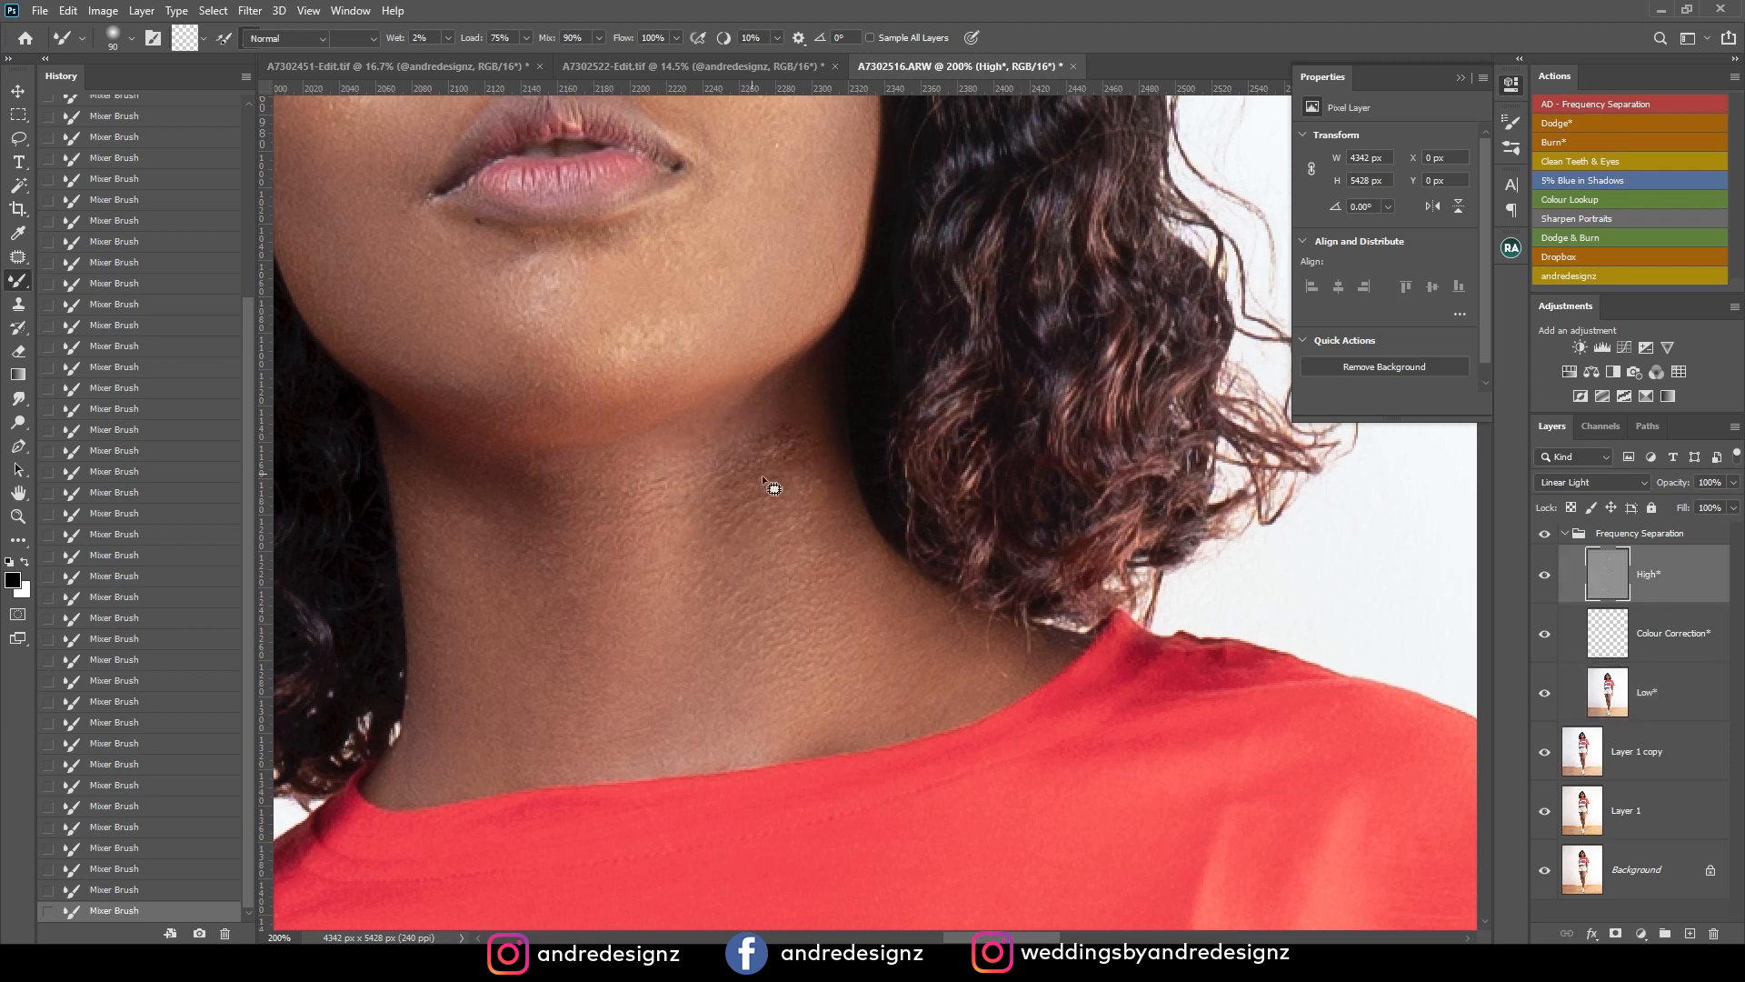
key(j)
mouse_move(802, 413)
mouse_down()
mouse_move(787, 518)
mouse_move(843, 501)
mouse_up()
drag(803, 481, 887, 646)
key(ctrl+d)
Patch the remaining bumpy spots just under the jaw on the High layer and deselect.
mouse_move(757, 456)
mouse_down()
mouse_move(738, 457)
mouse_move(786, 536)
mouse_up()
drag(751, 513, 739, 613)
key(ctrl+d)
mouse_move(766, 482)
mouse_down()
mouse_move(788, 515)
mouse_move(772, 553)
mouse_up()
key(ctrl+d)
drag(811, 428, 831, 533)
key(ctrl+d)
Collapse the Frequency Separation group, add a Curves layer above it, raise its curve strongly at input 56 and select its mask.
drag(623, 315, 991, 708)
drag(802, 397, 857, 538)
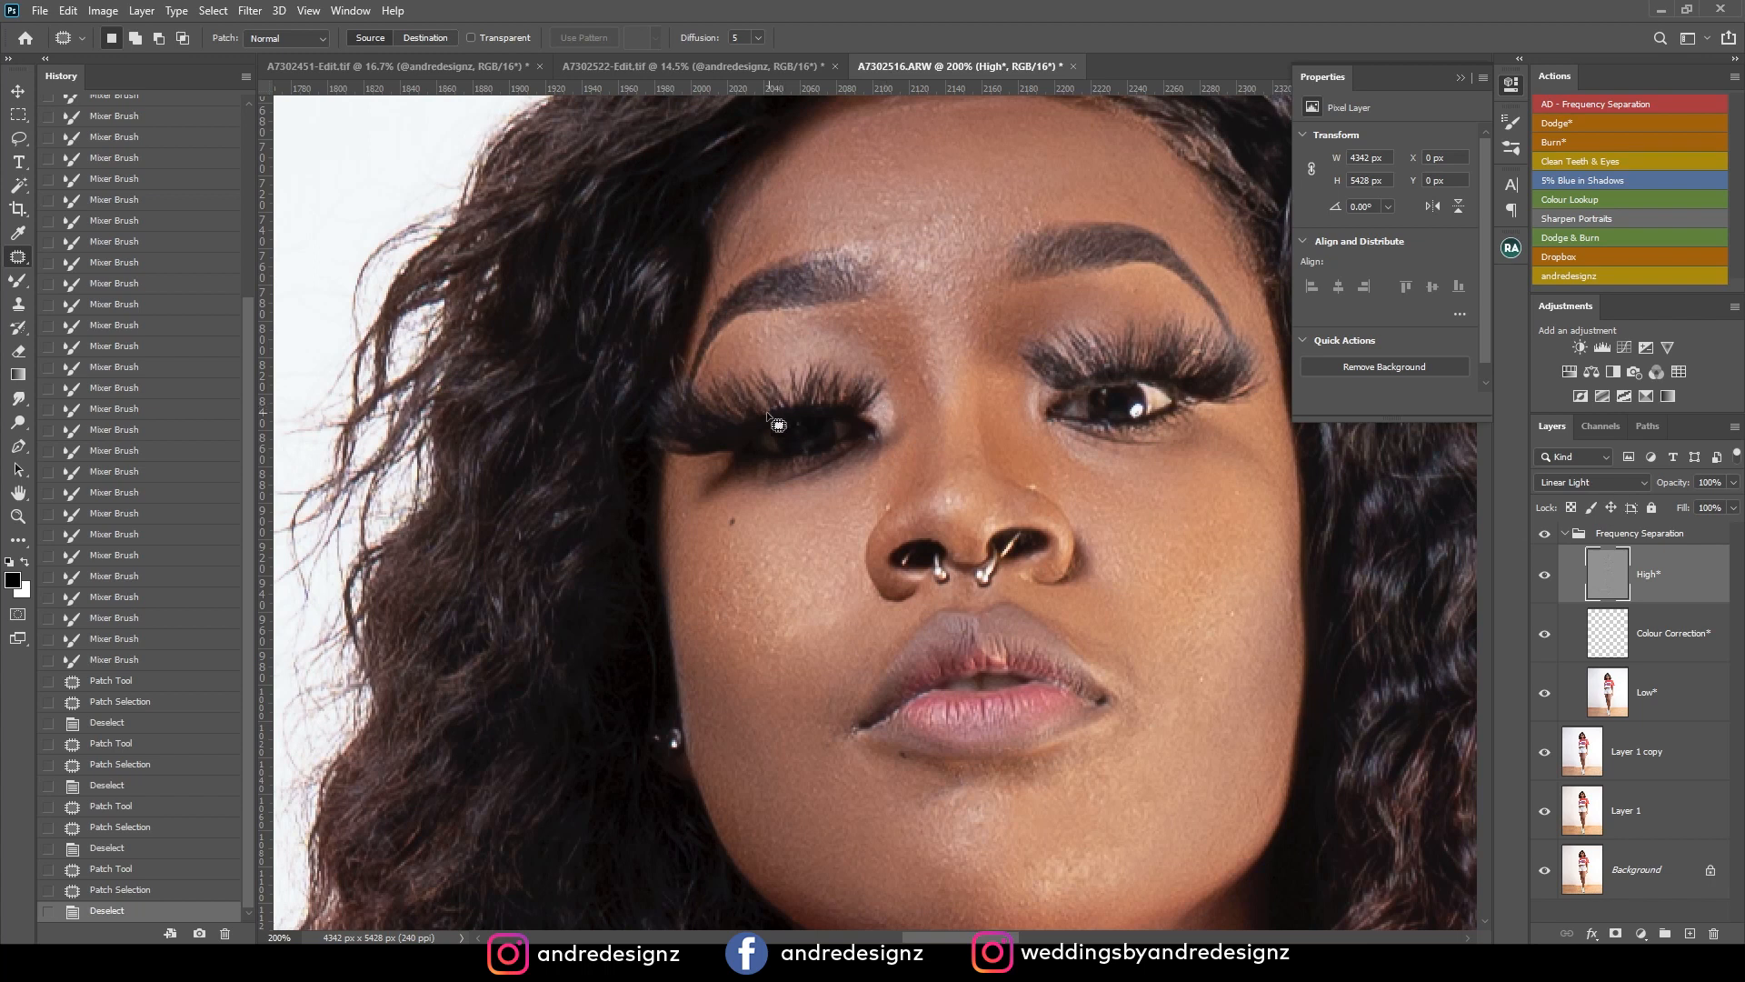
click(1565, 535)
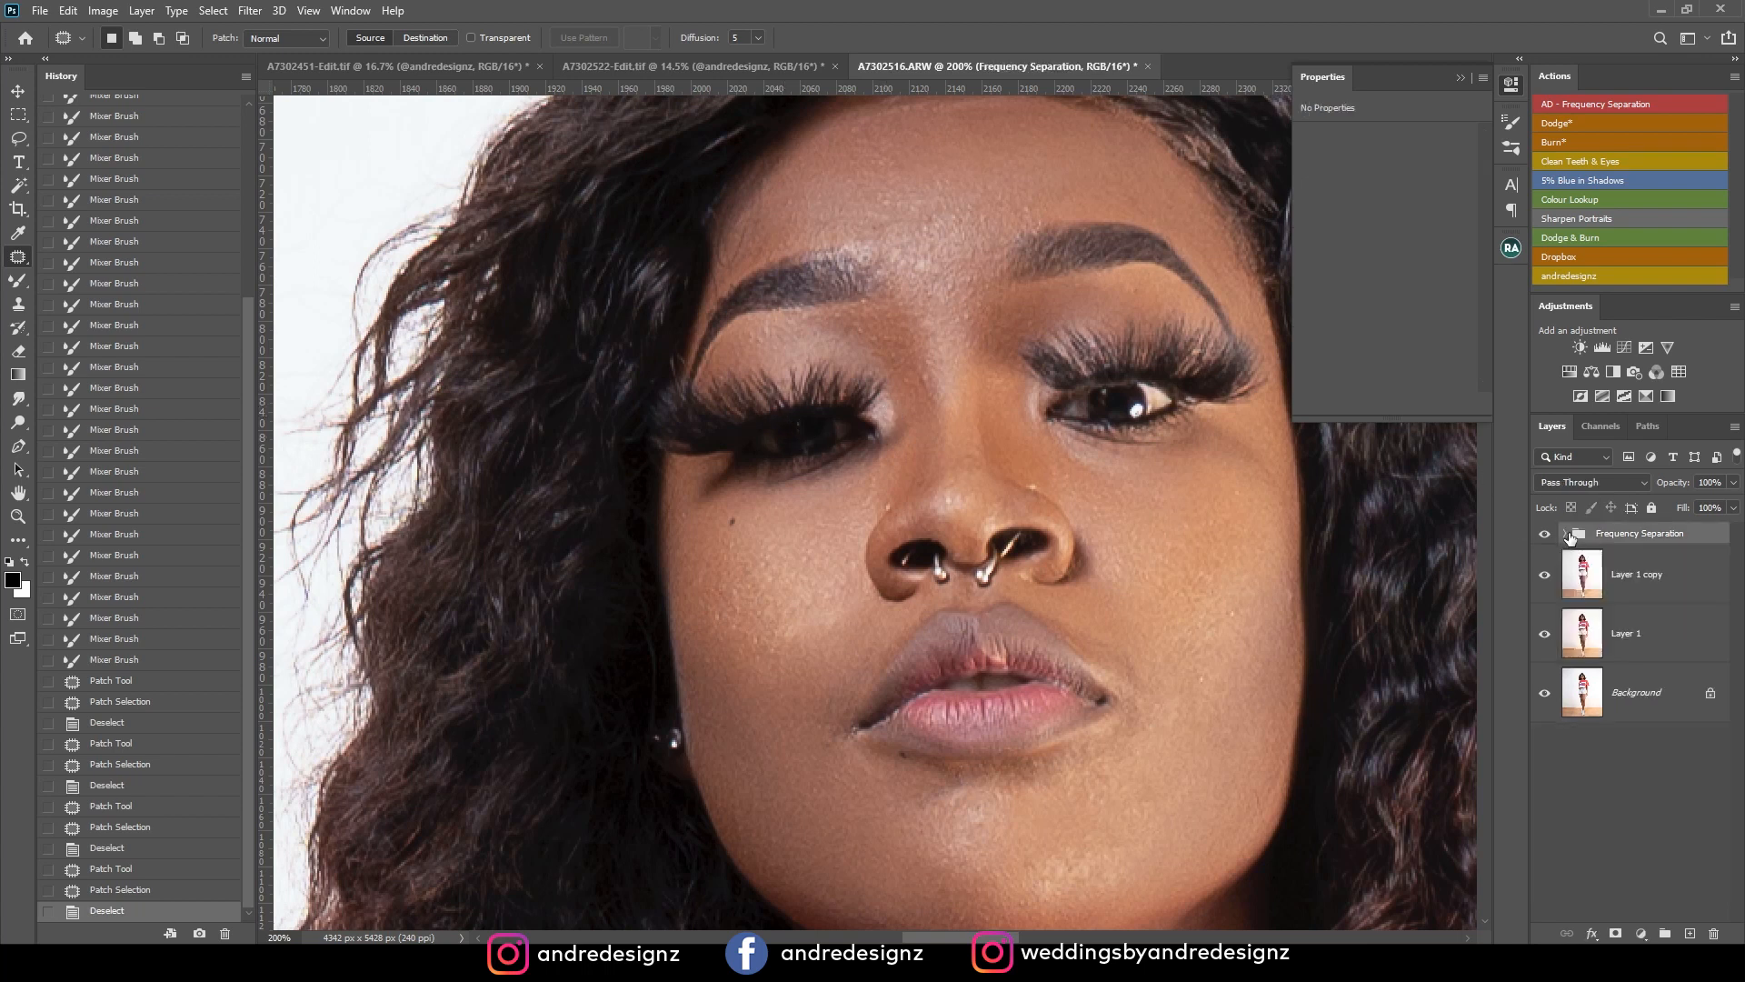
click(1623, 349)
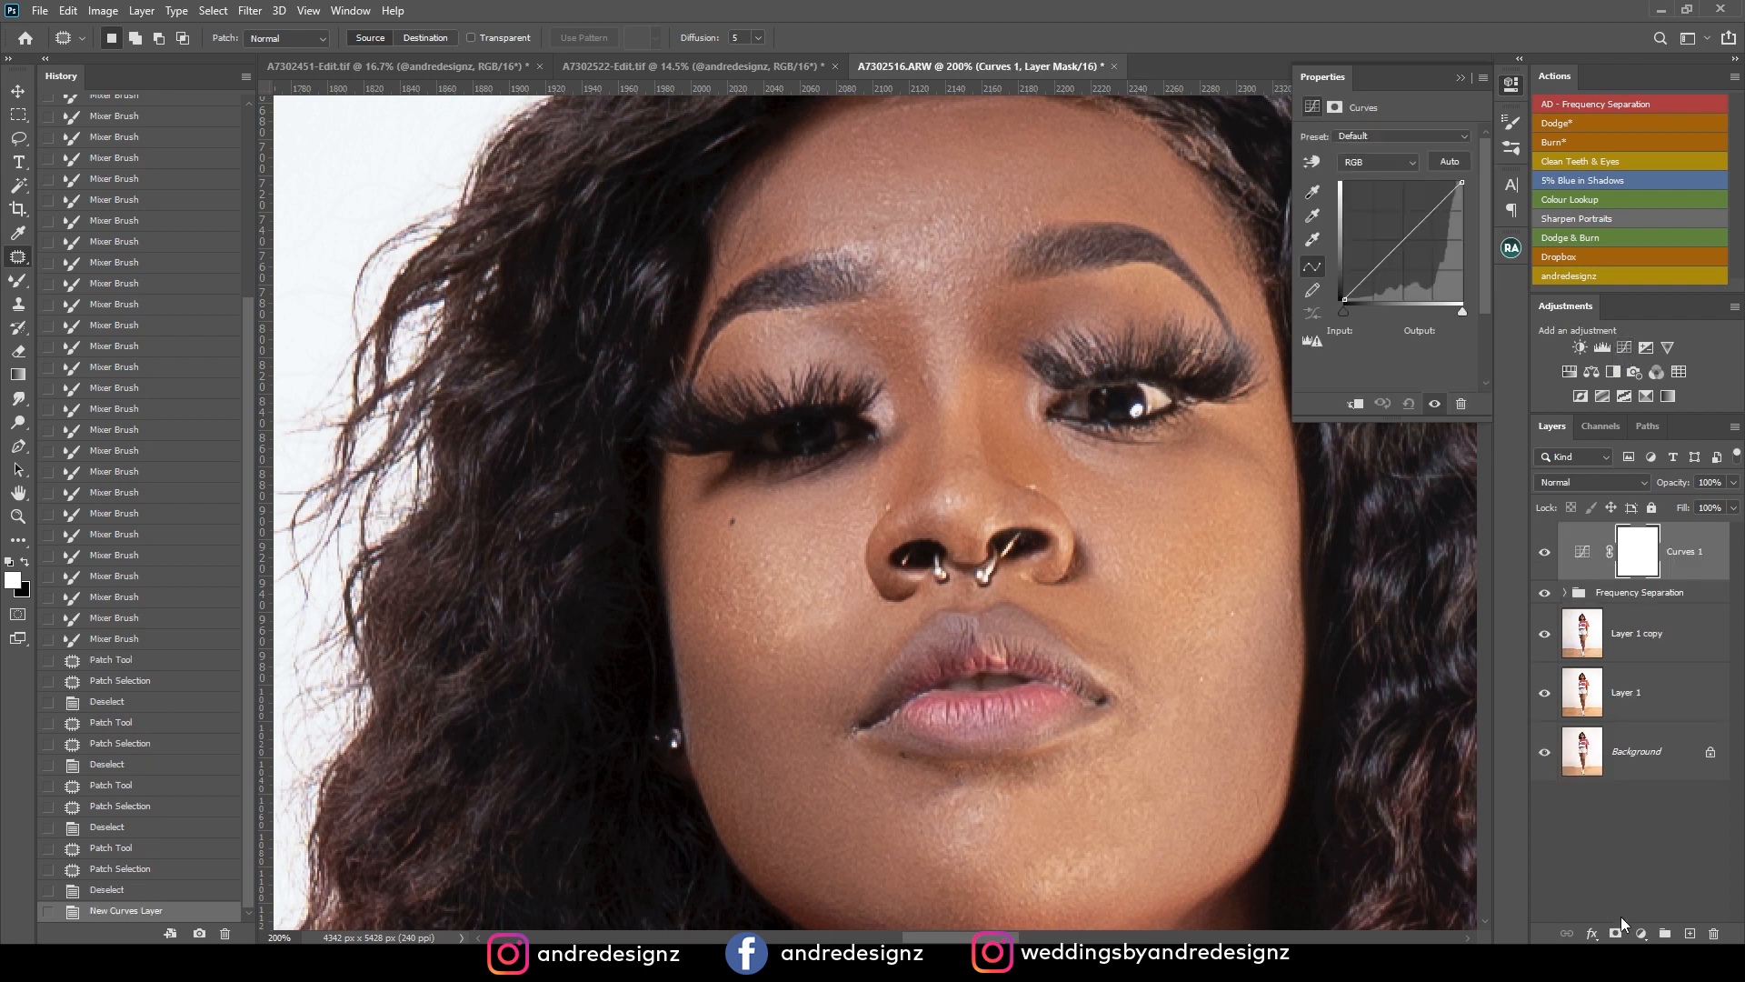
click(1643, 935)
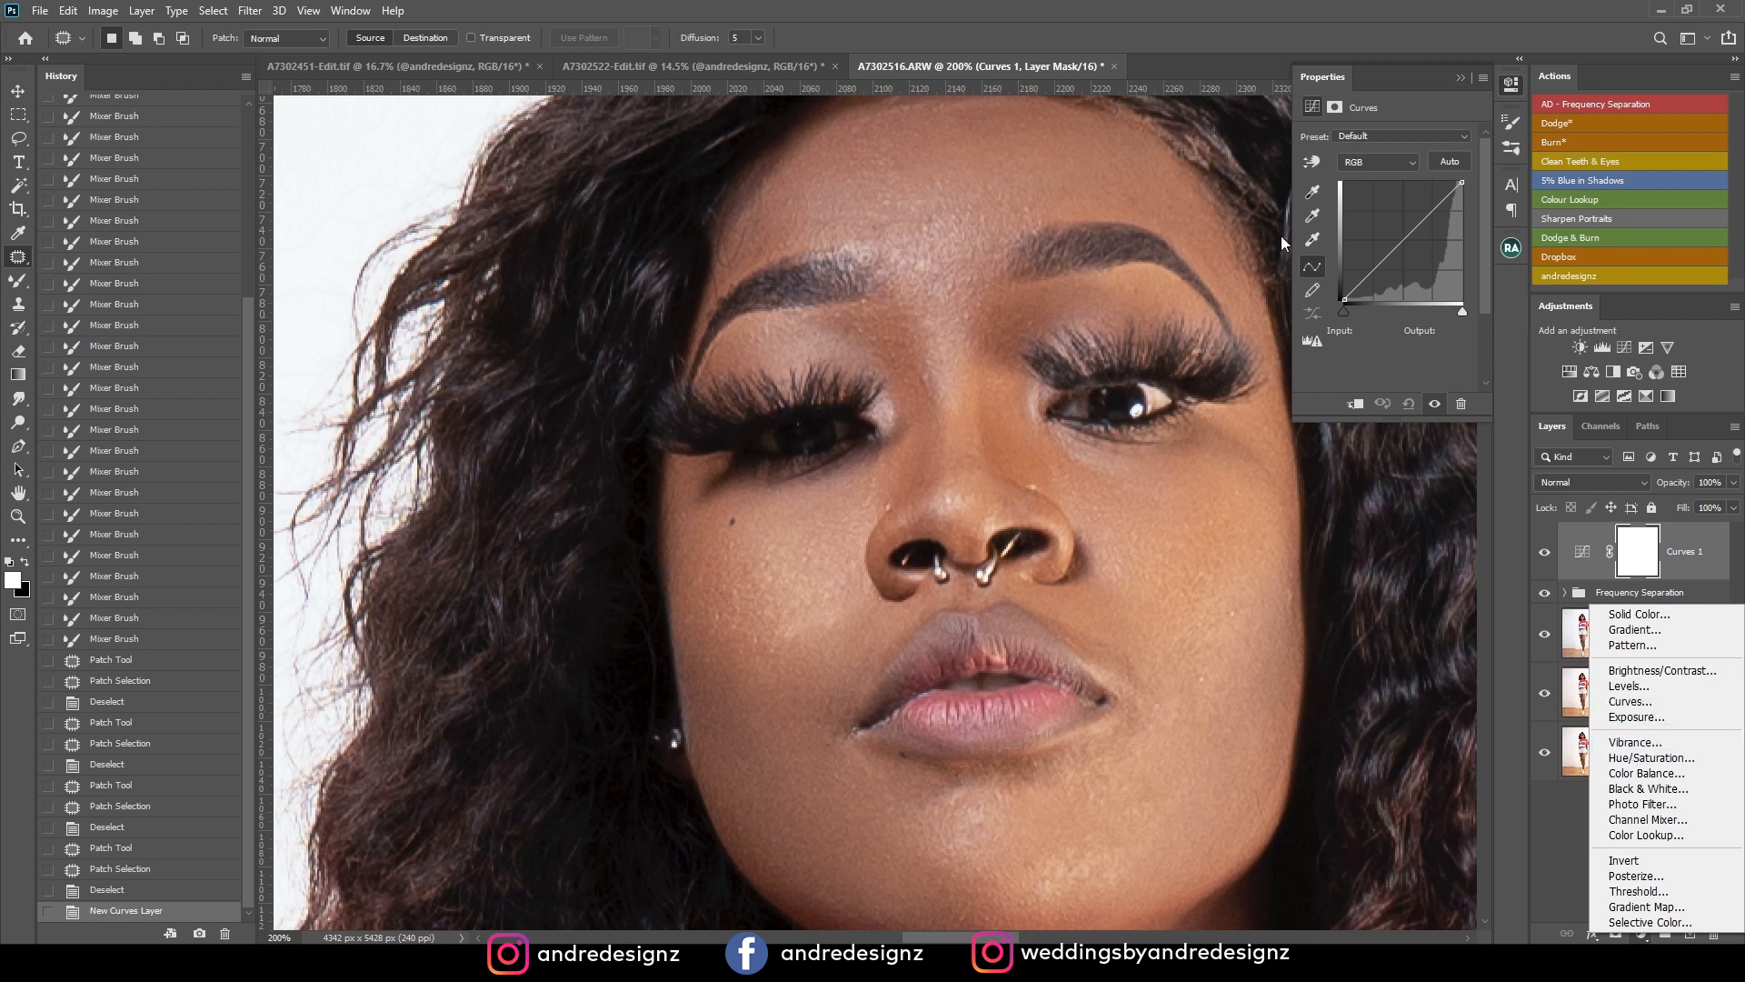
click(1396, 248)
drag(1388, 247, 1370, 234)
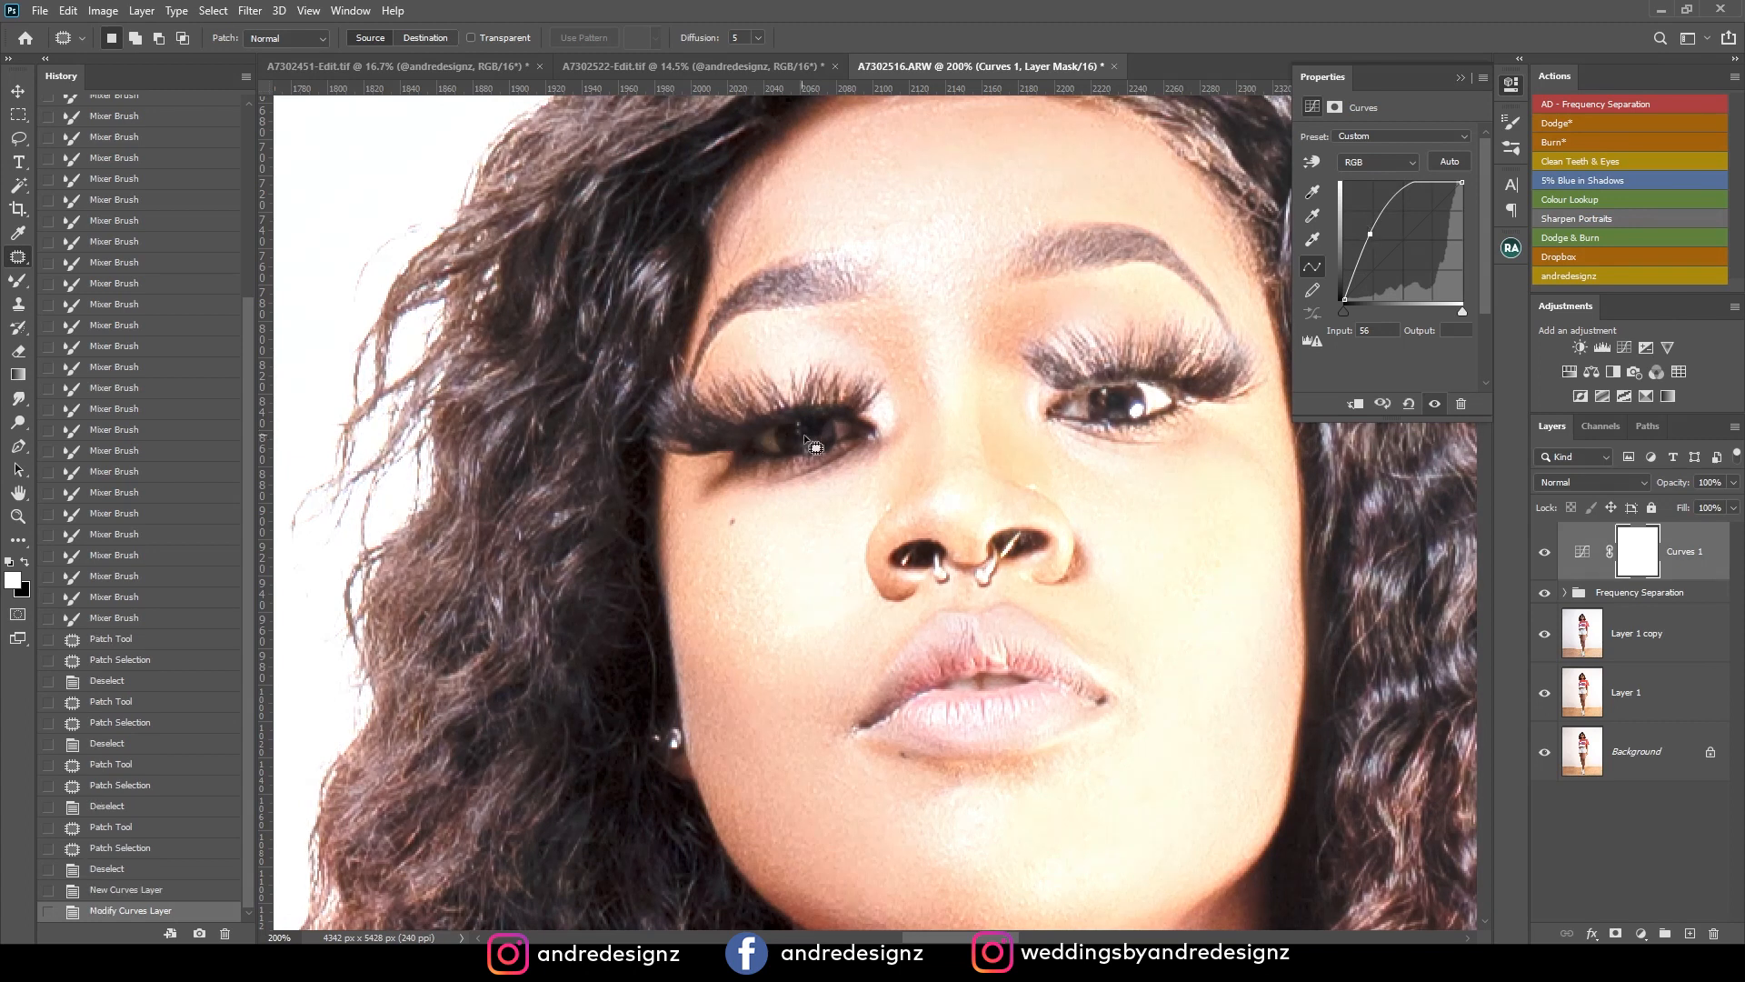
click(1633, 564)
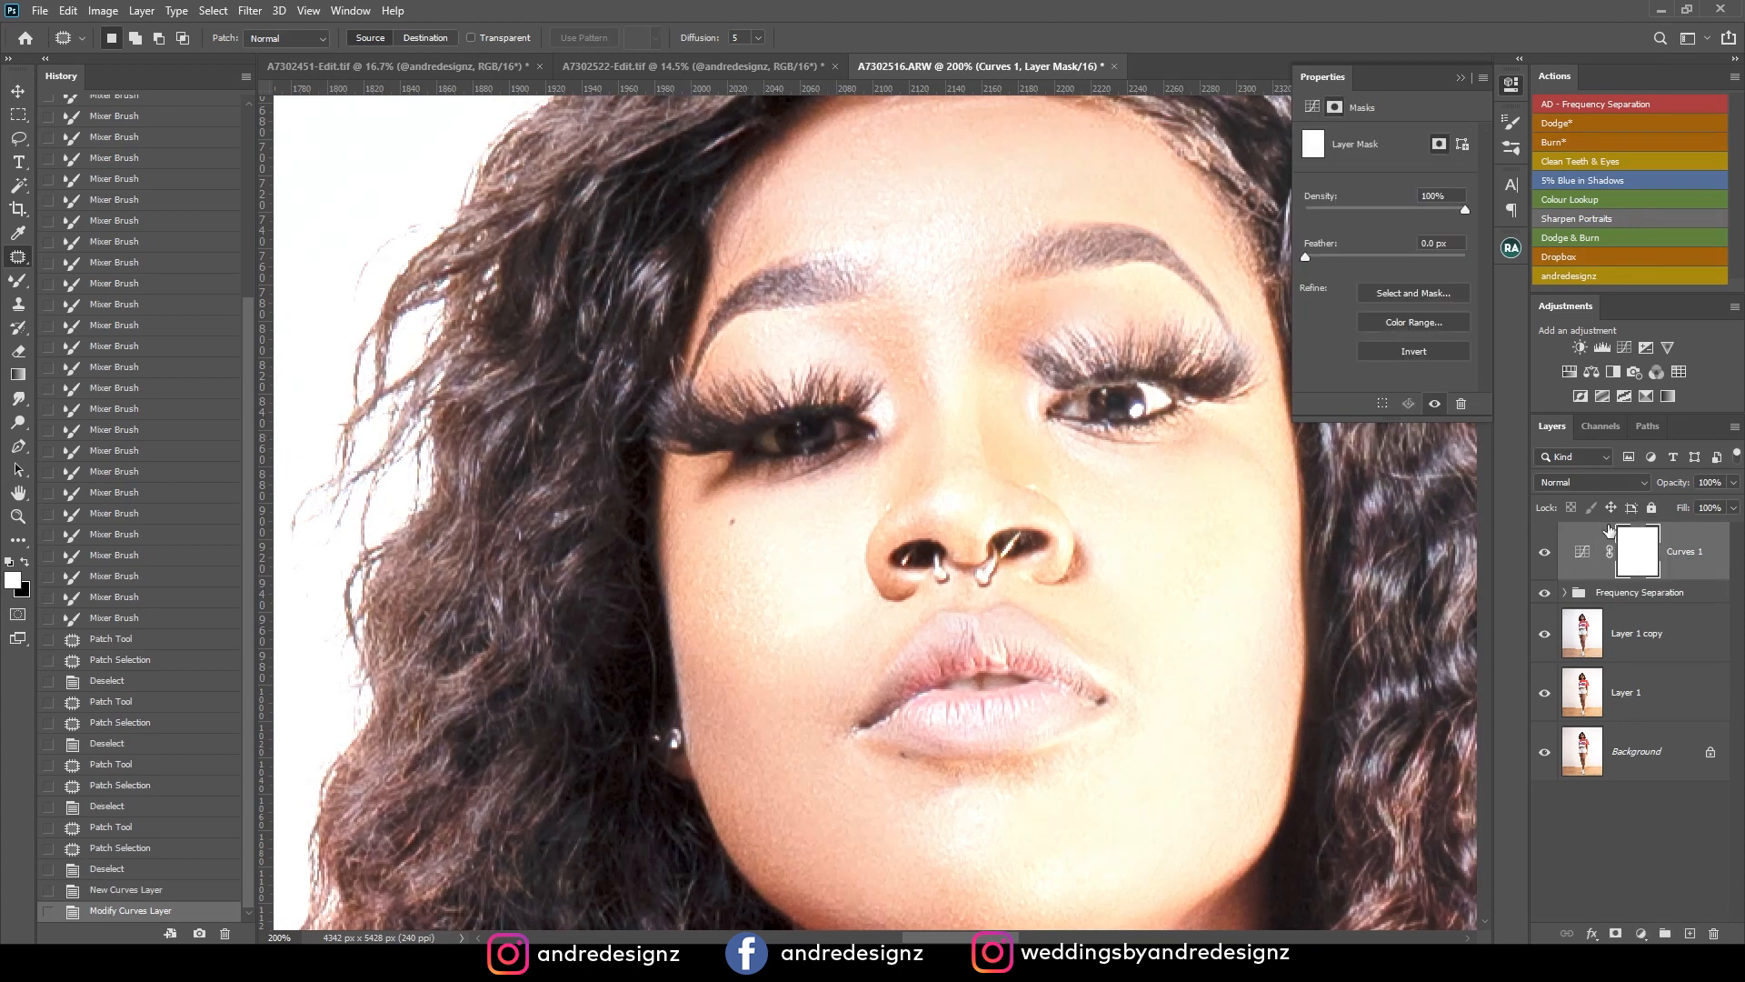
key(ctrl+minus)
key(i)
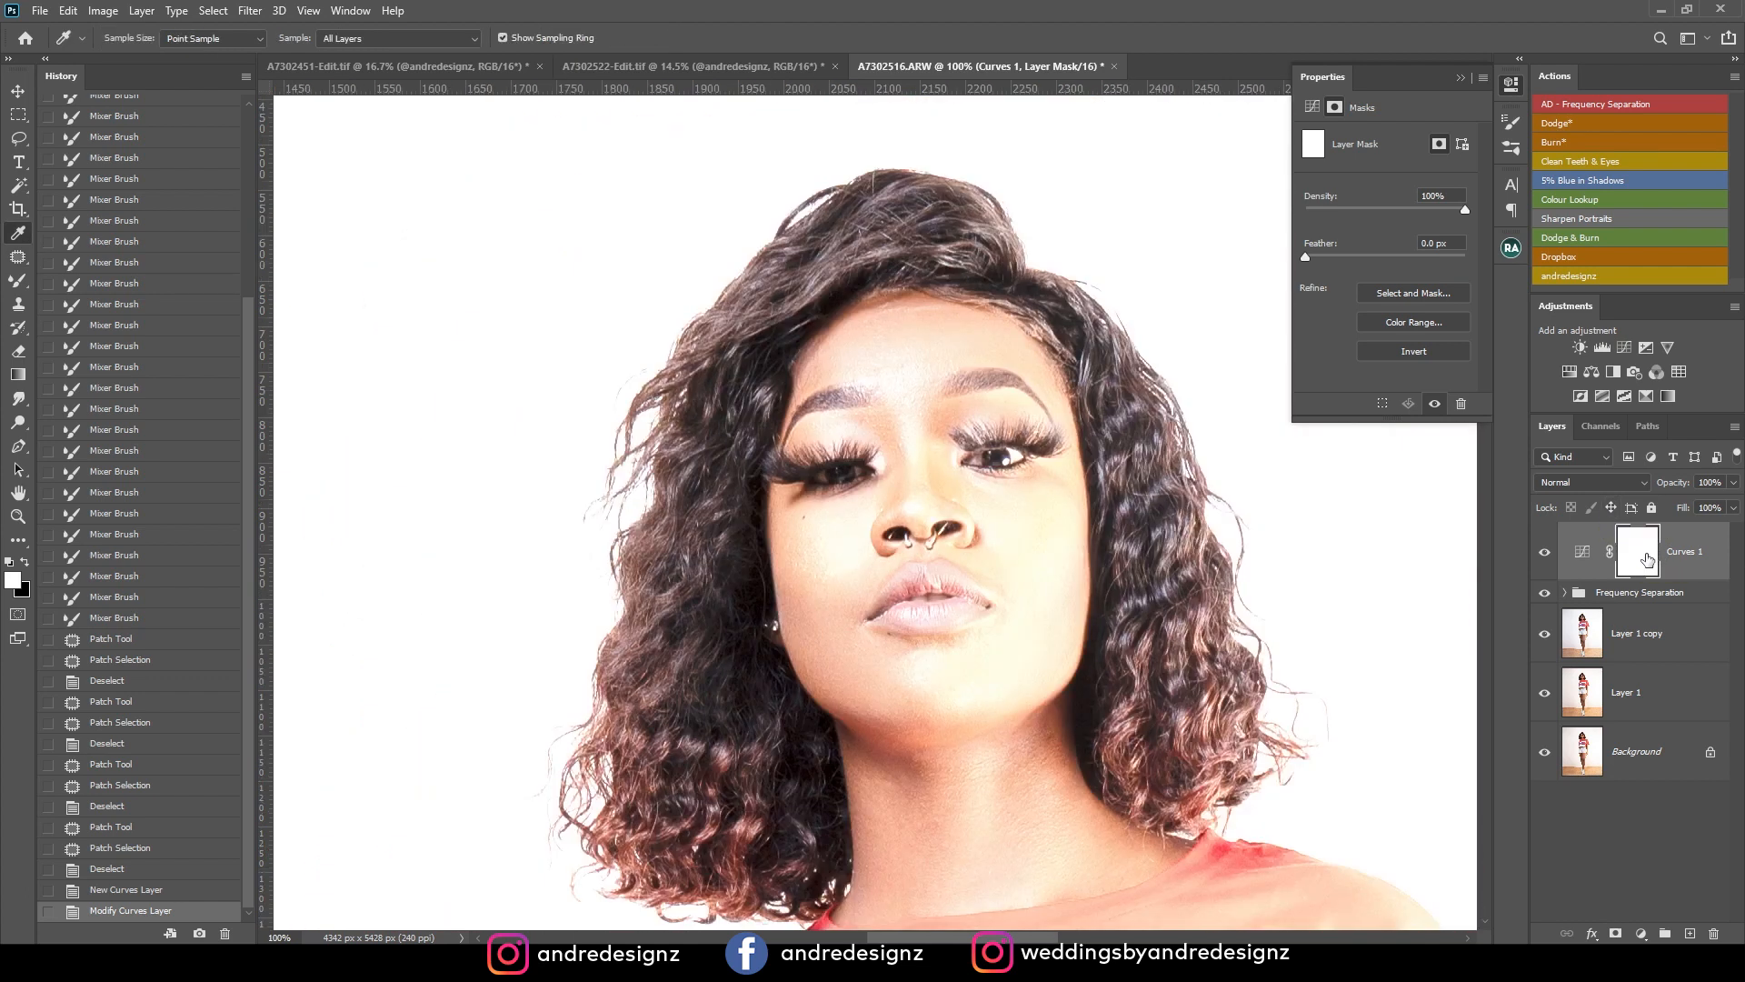
key(alt+i)
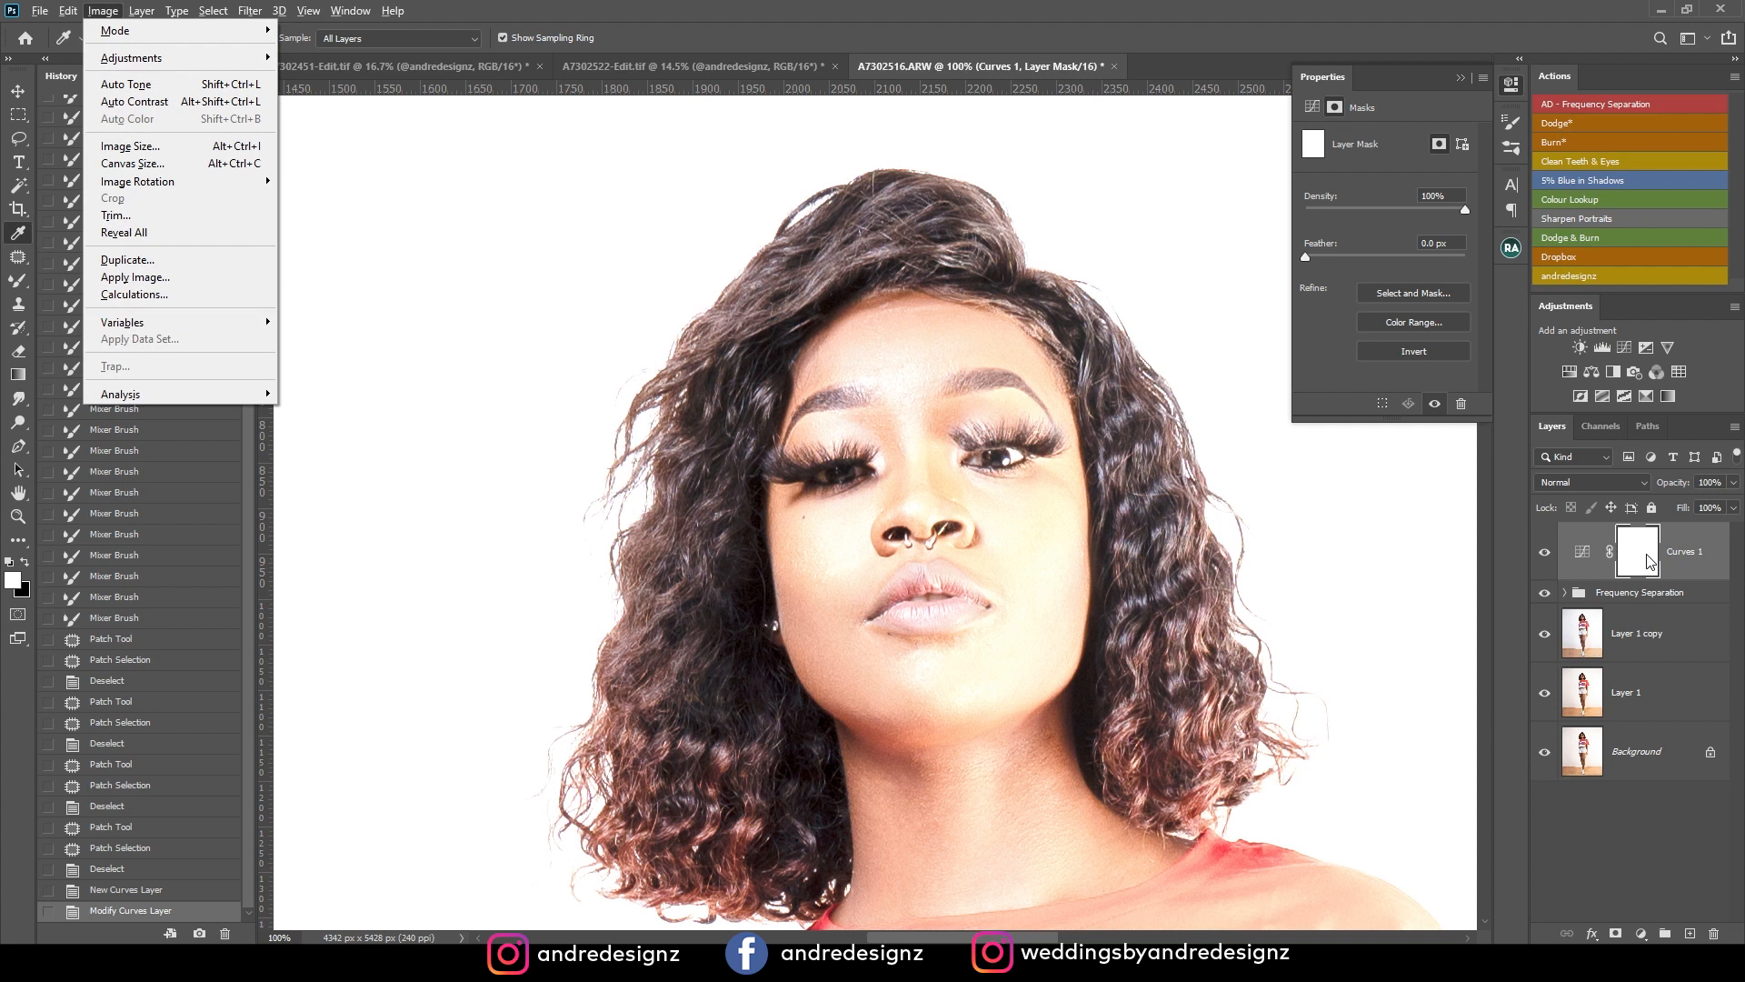
key(Escape)
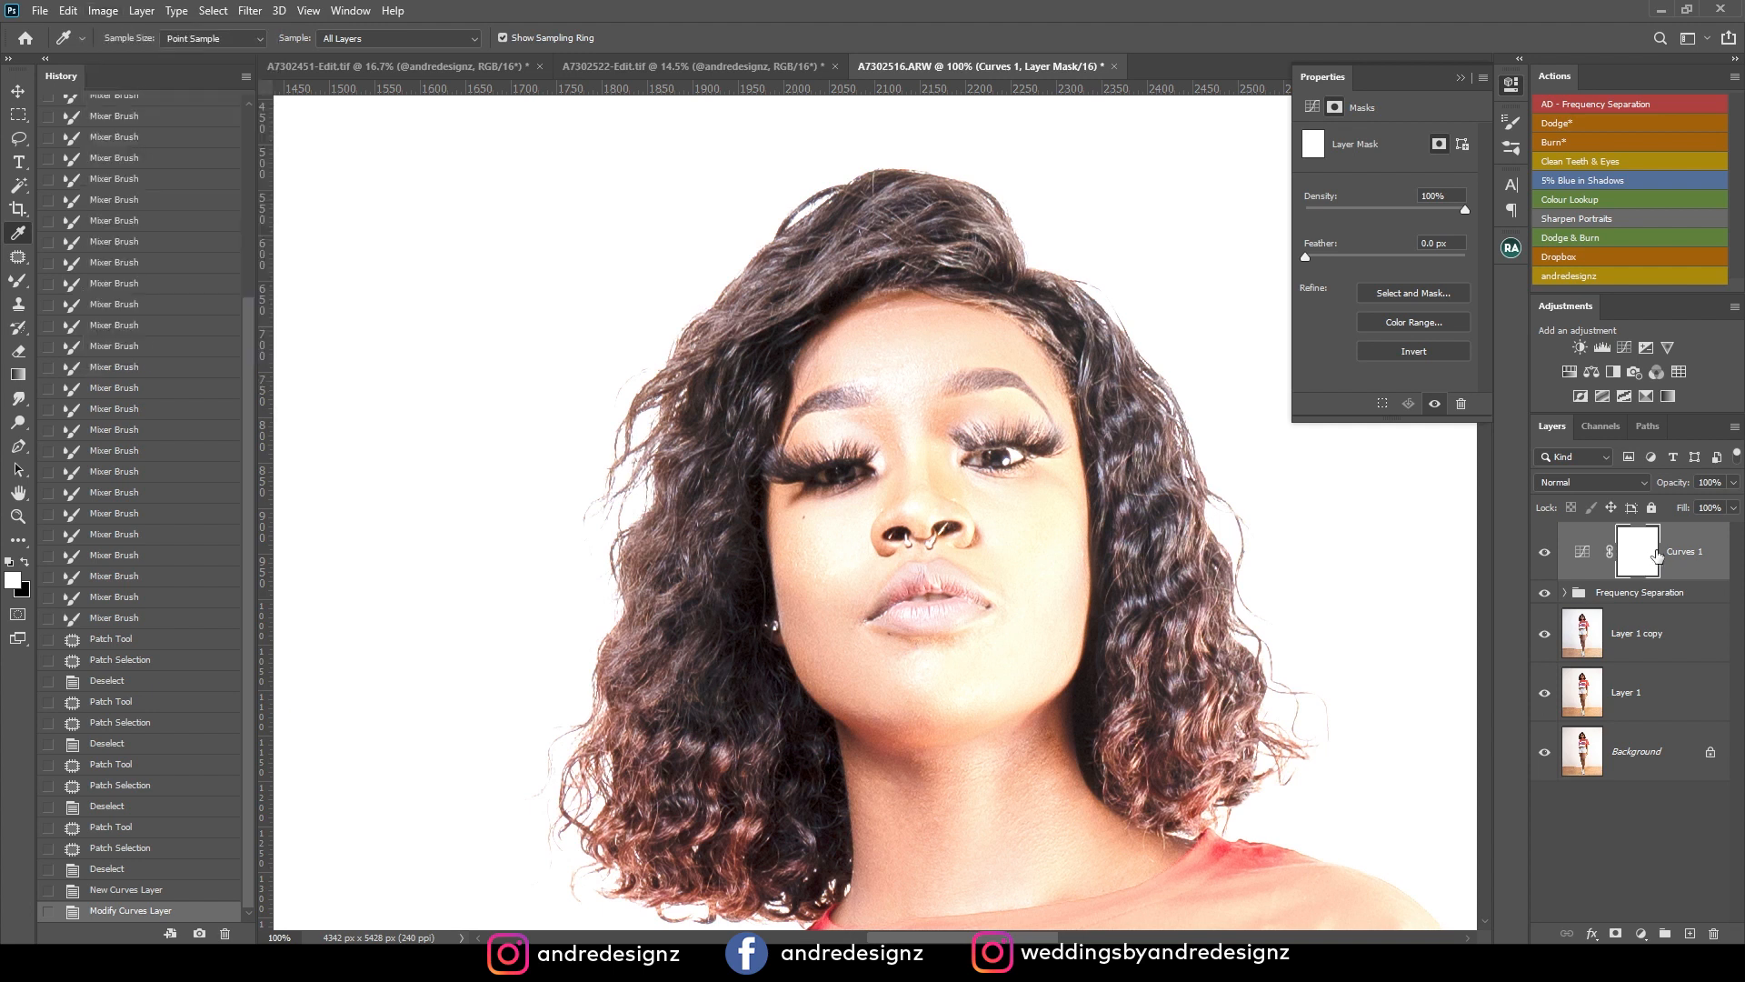
key(super+i)
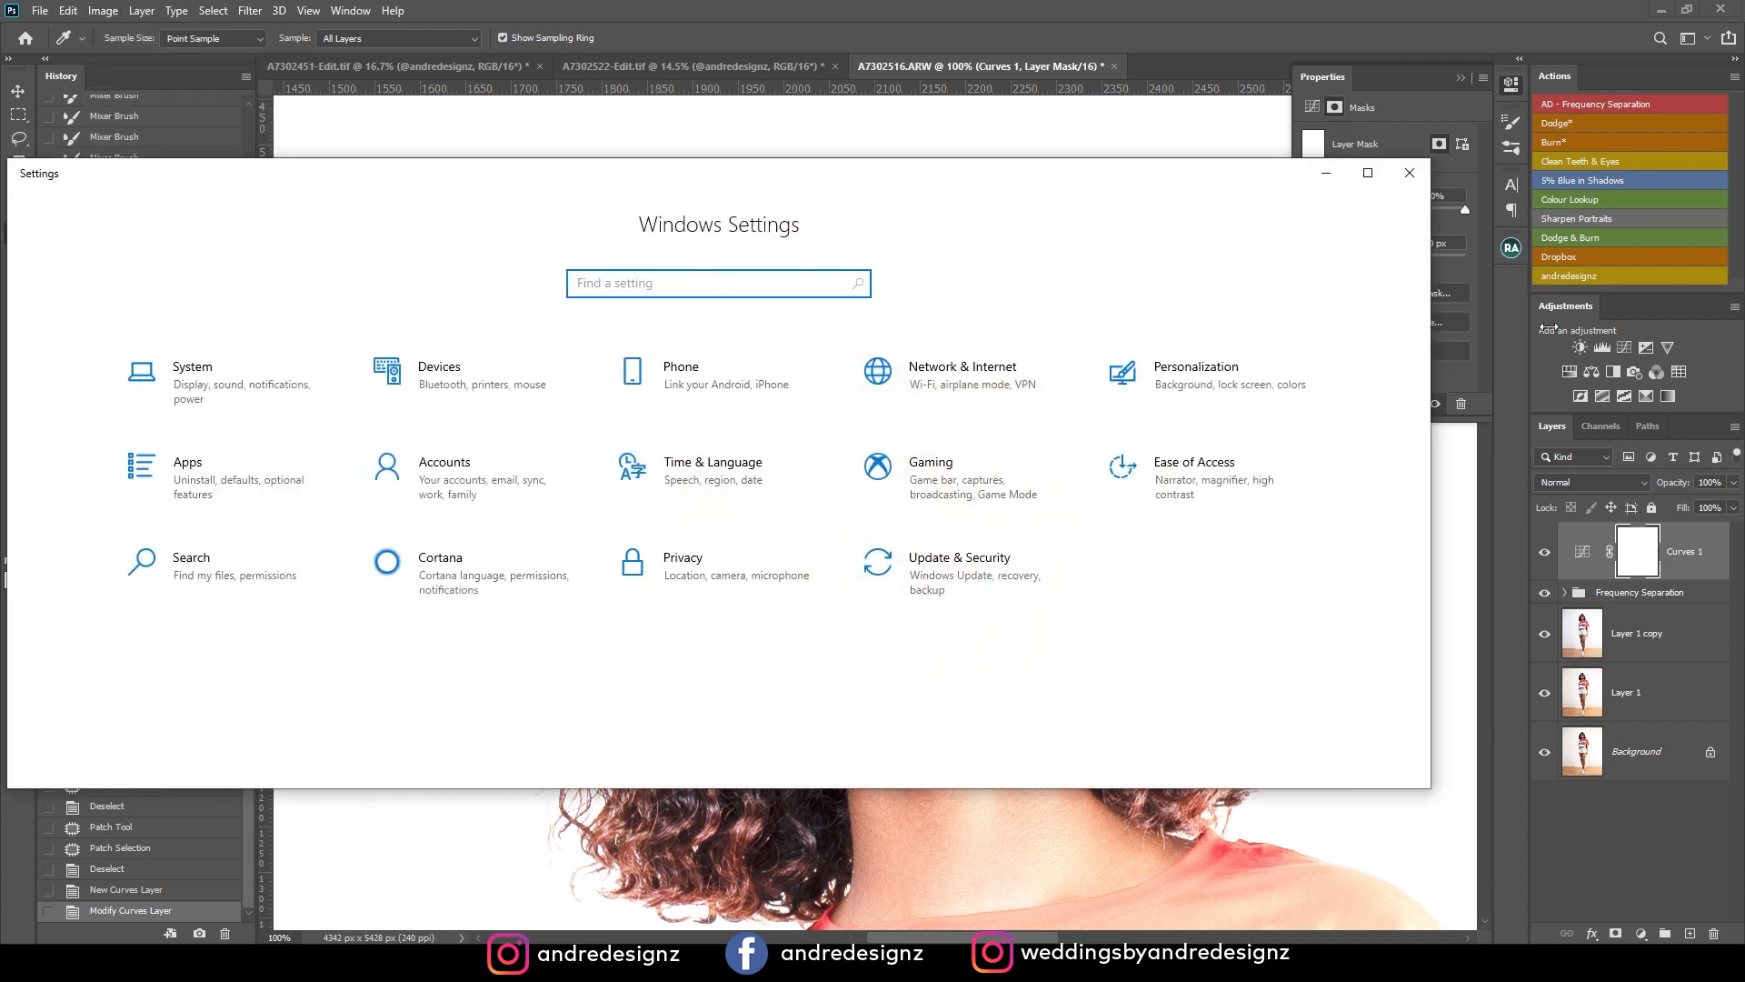
key(alt+F4)
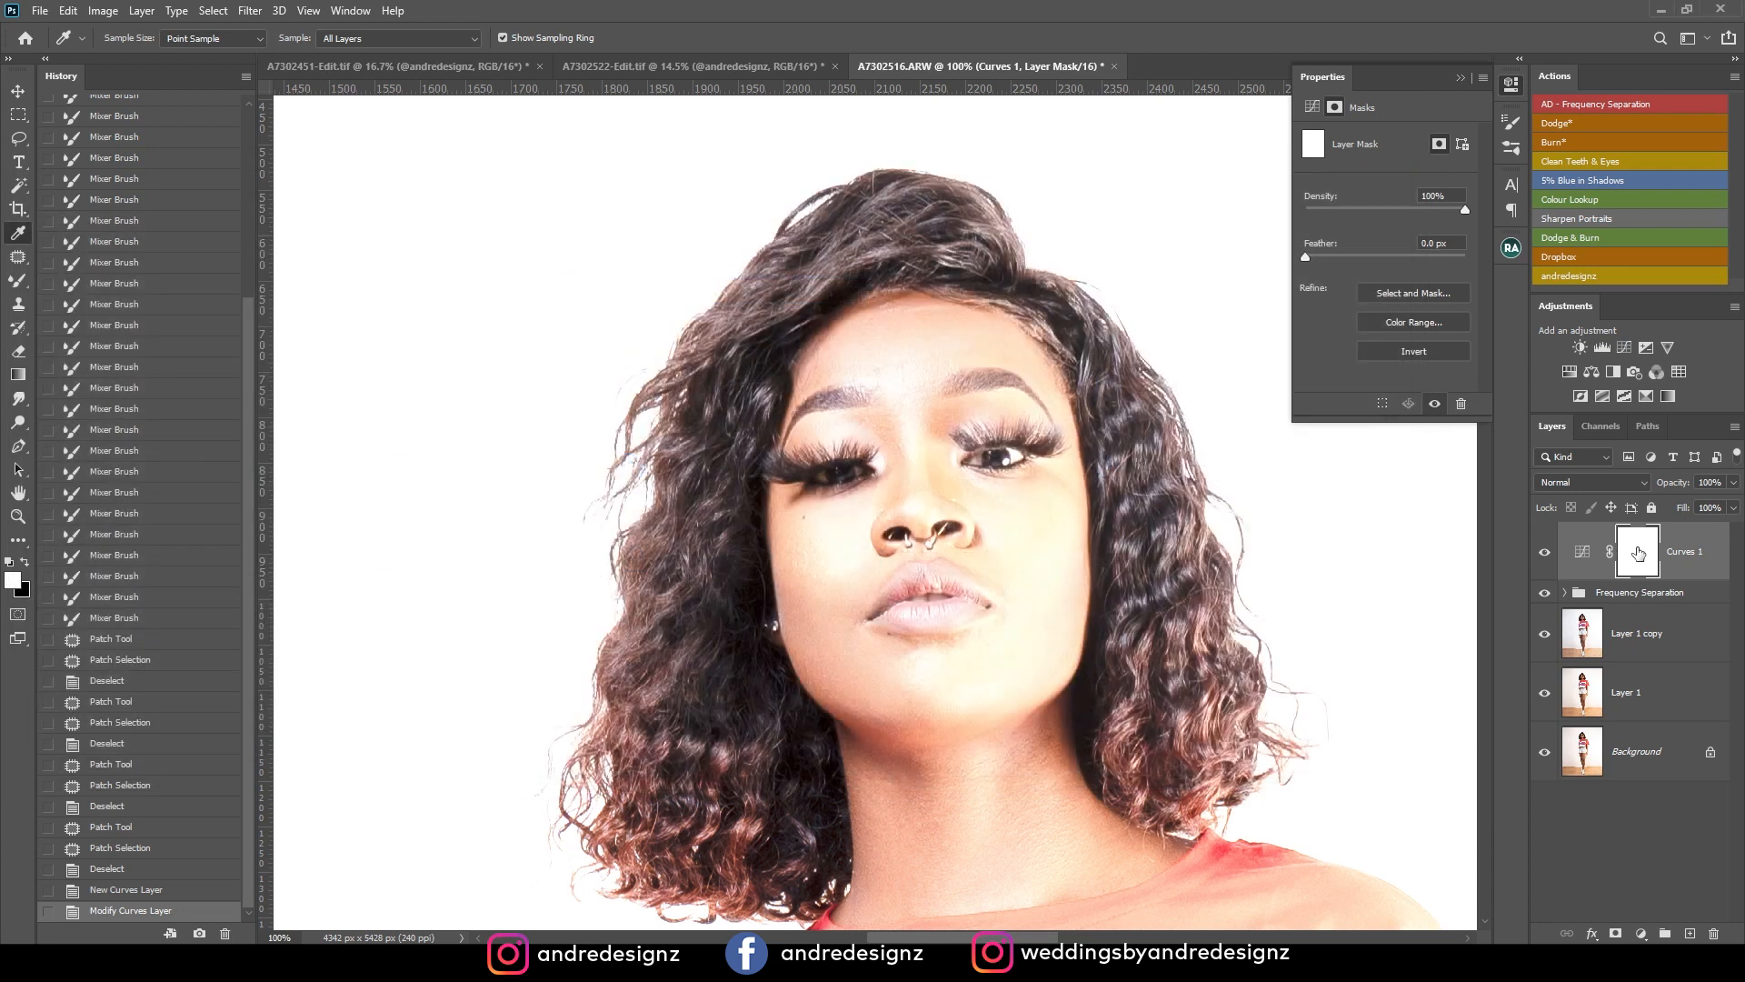
Invert the Curves layer mask to black and paint white over the eyes at 51% flow with a 60 px brush to brighten them.
key(ctrl+i)
scroll(949, 468, up, 5)
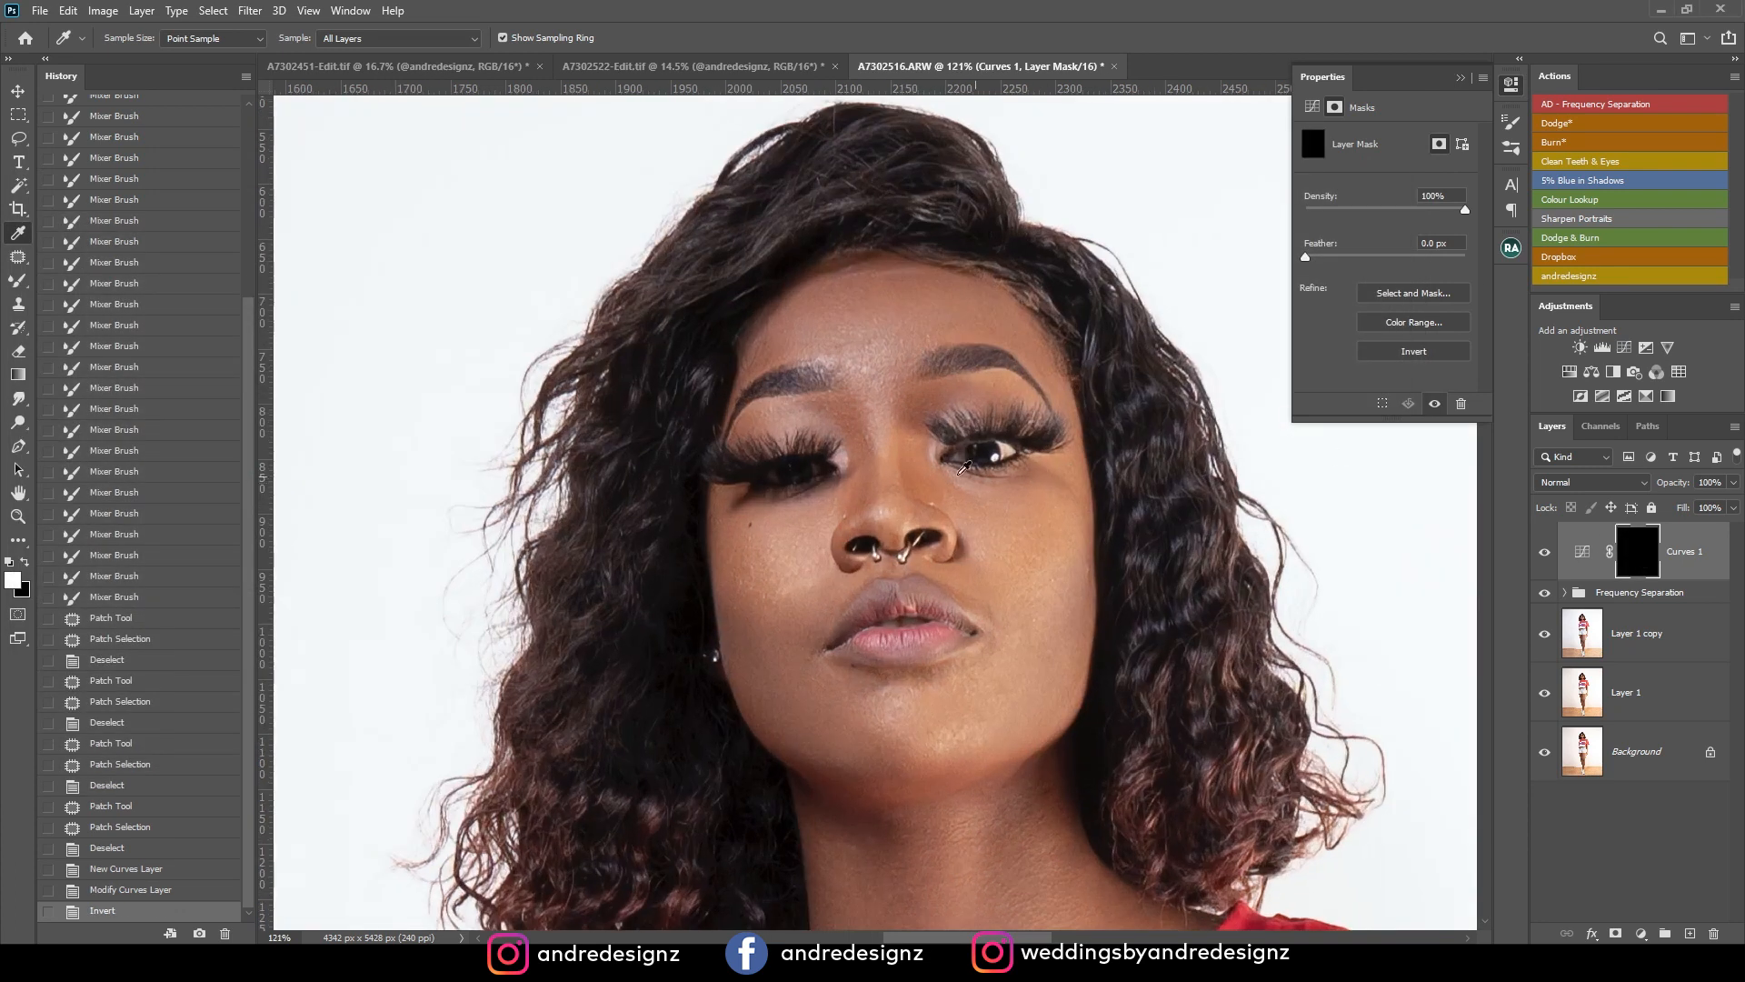
key(b)
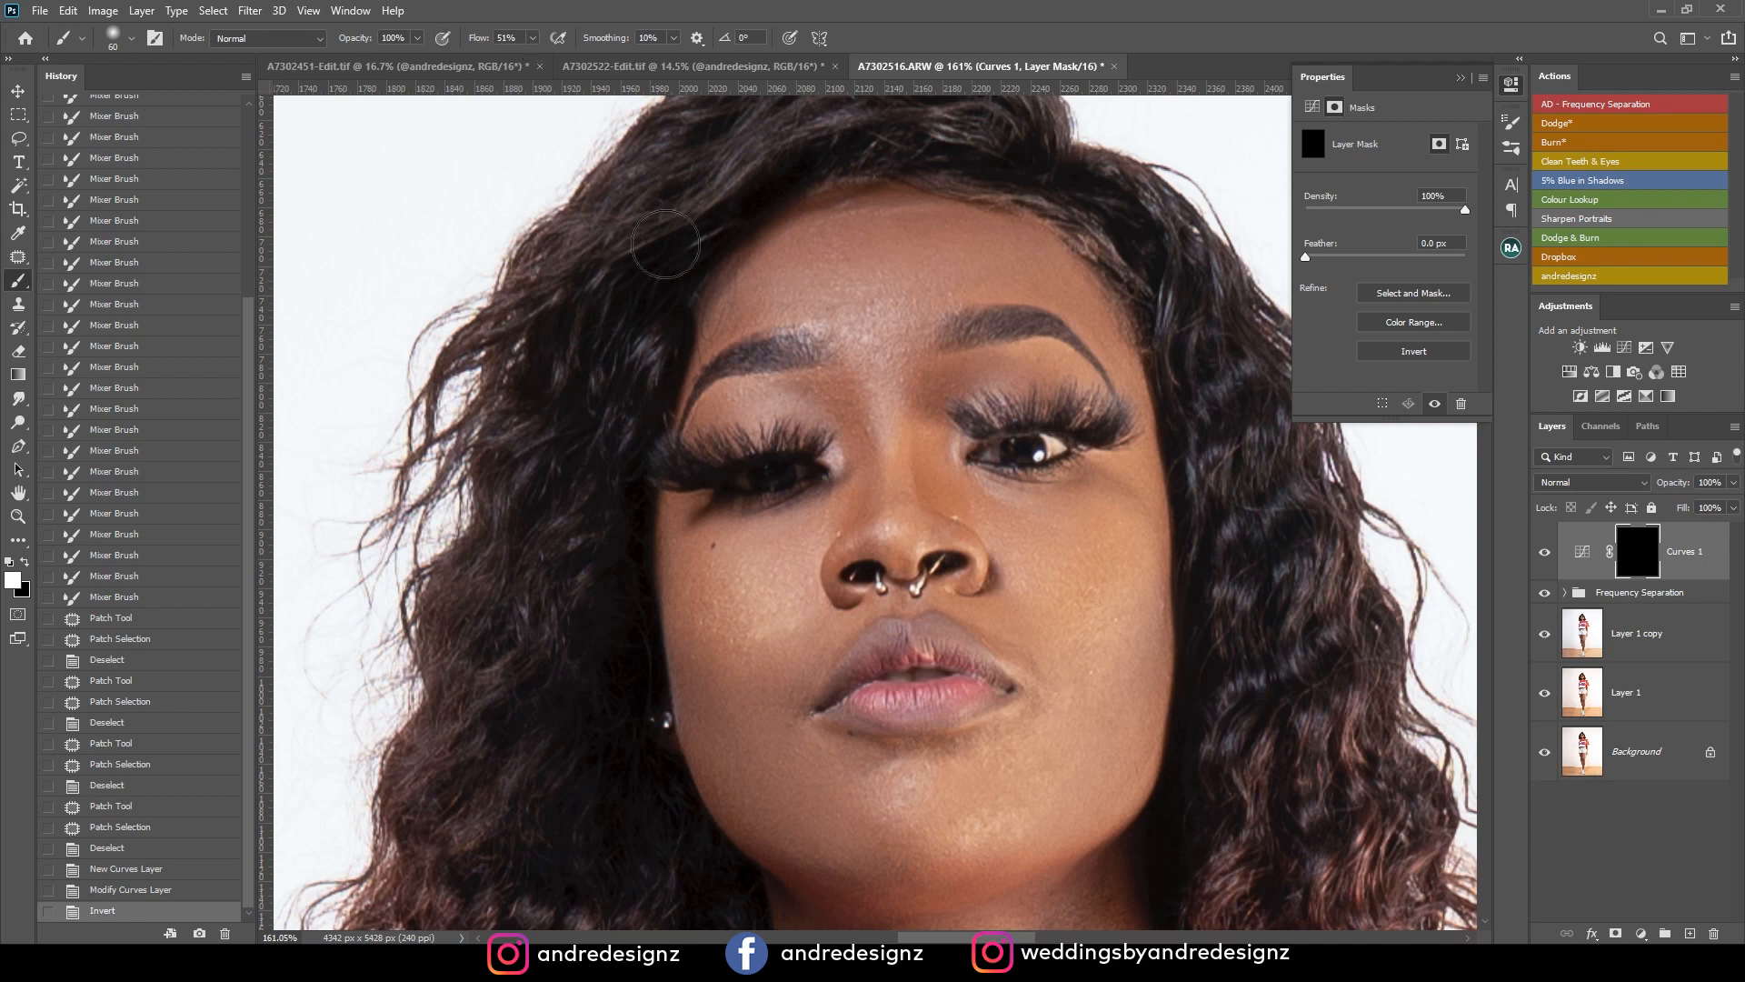
mouse_move(716, 492)
mouse_down()
mouse_move(798, 470)
mouse_move(698, 473)
mouse_move(812, 482)
mouse_up()
scroll(983, 505, down, 9)
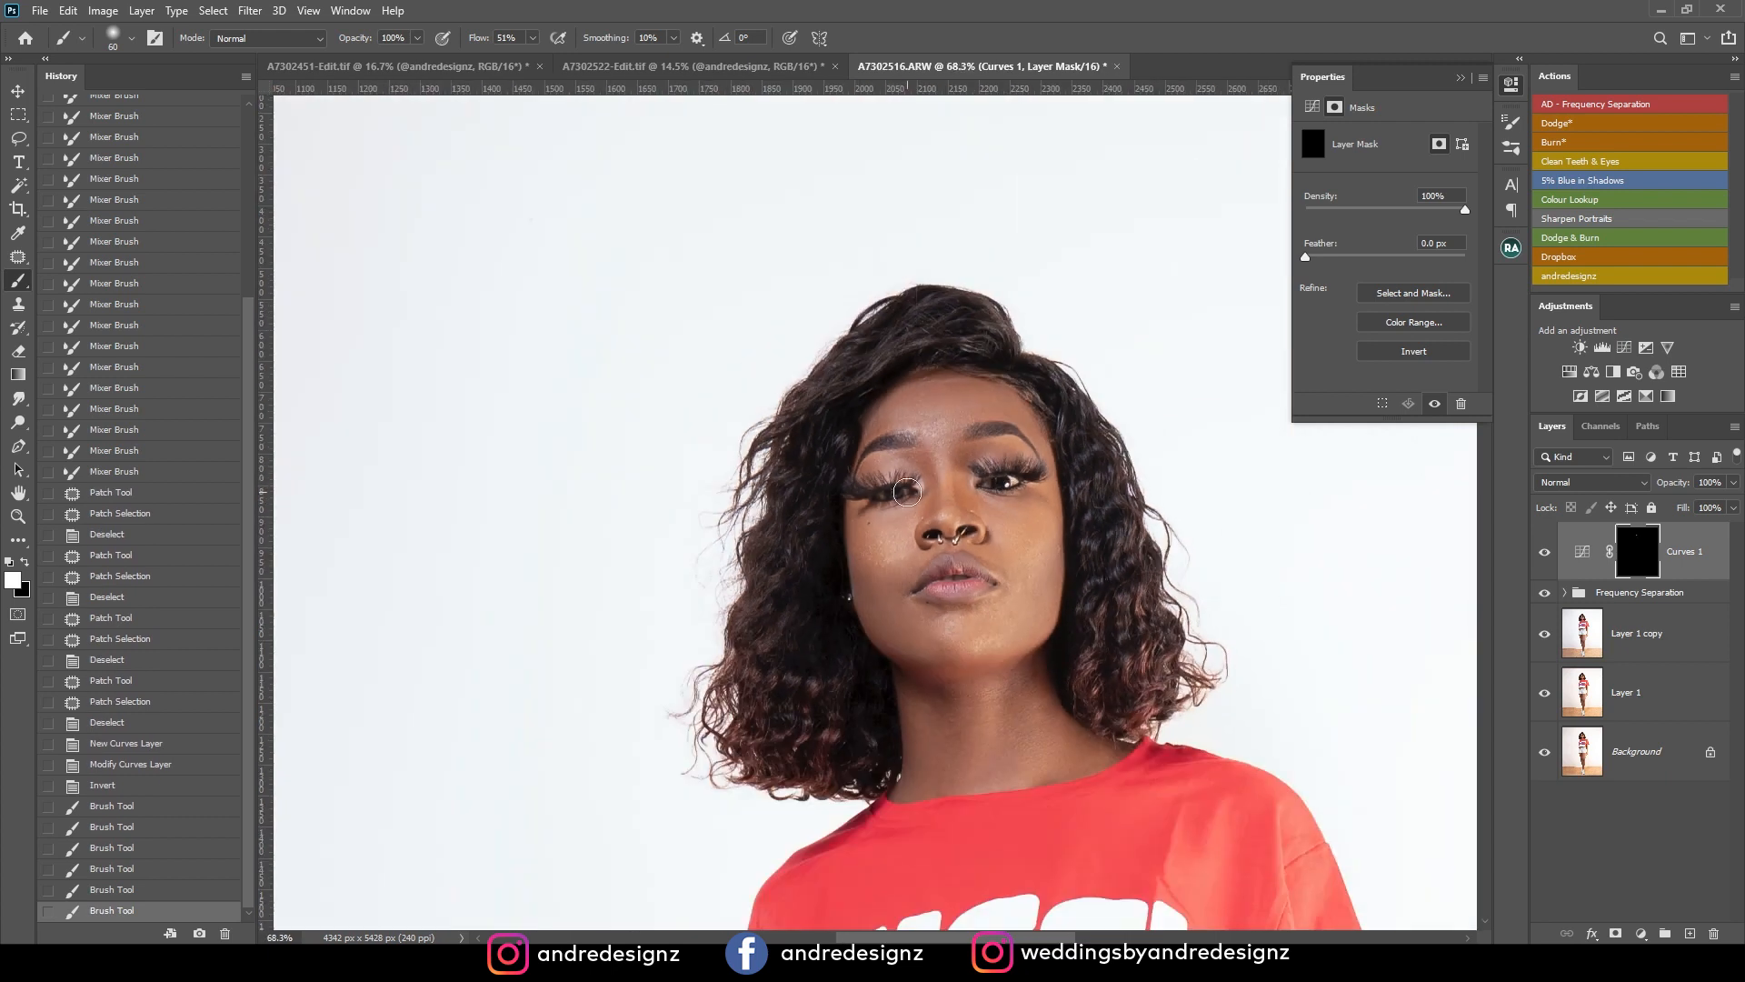
scroll(1042, 527, down, 6)
scroll(1019, 514, up, 10)
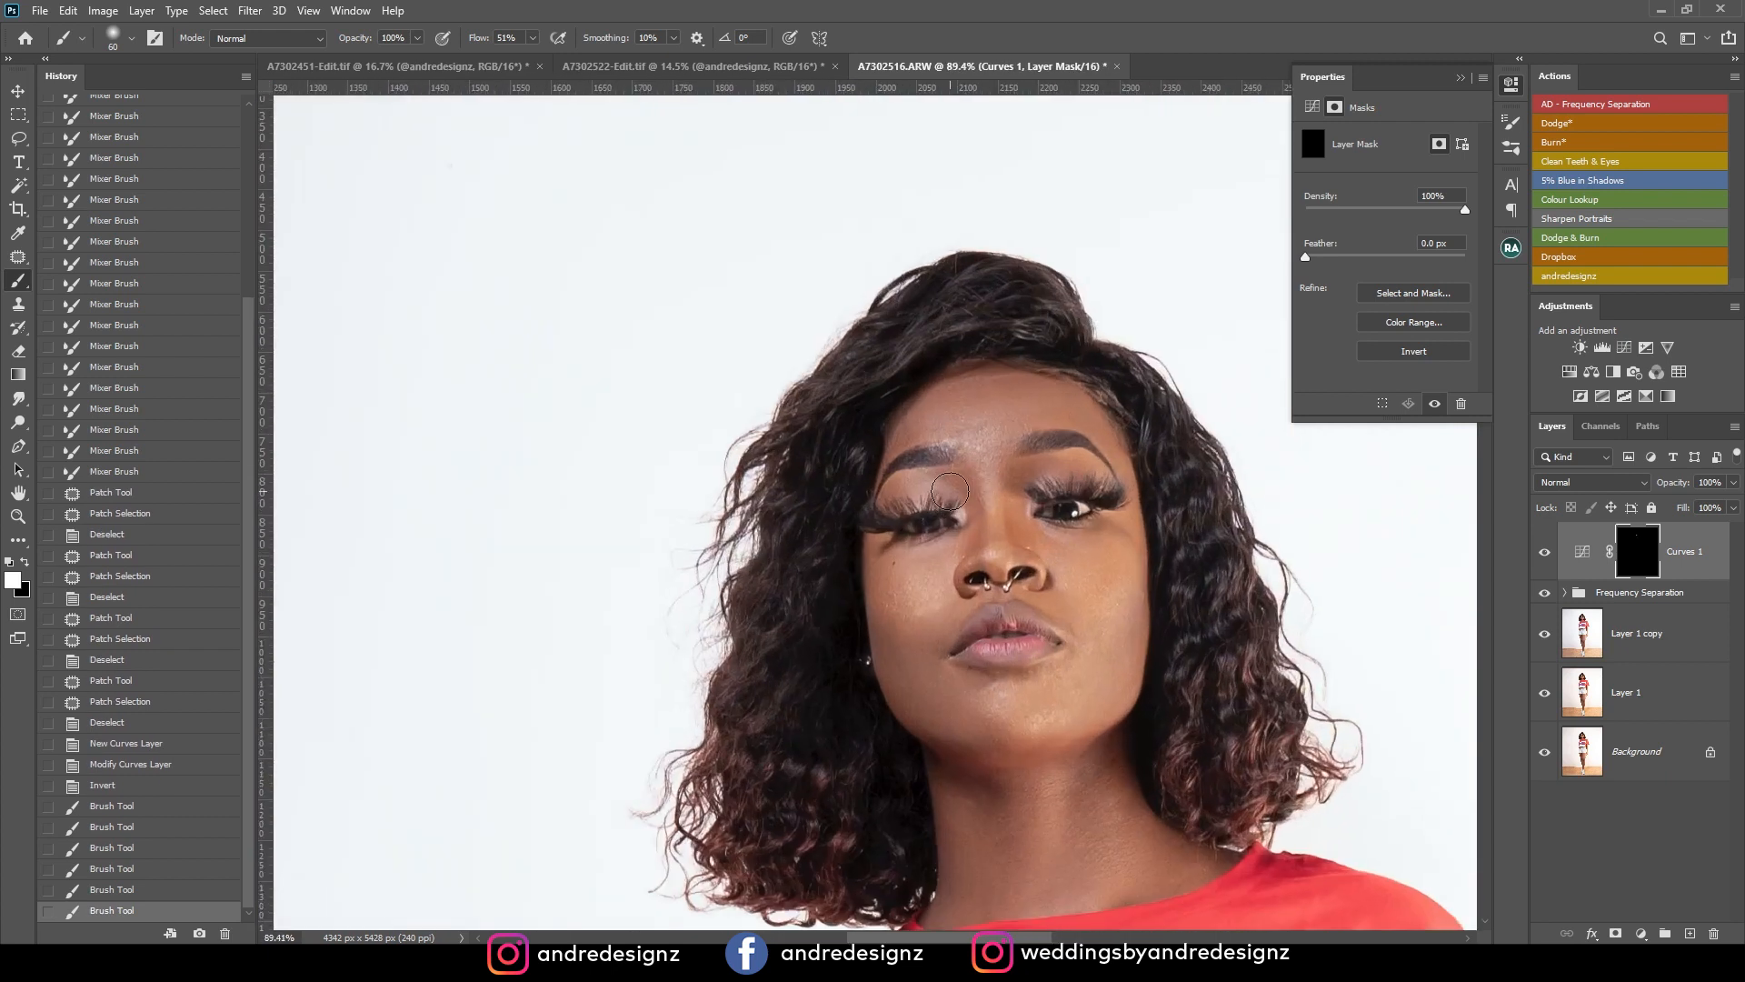
scroll(949, 486, down, 3)
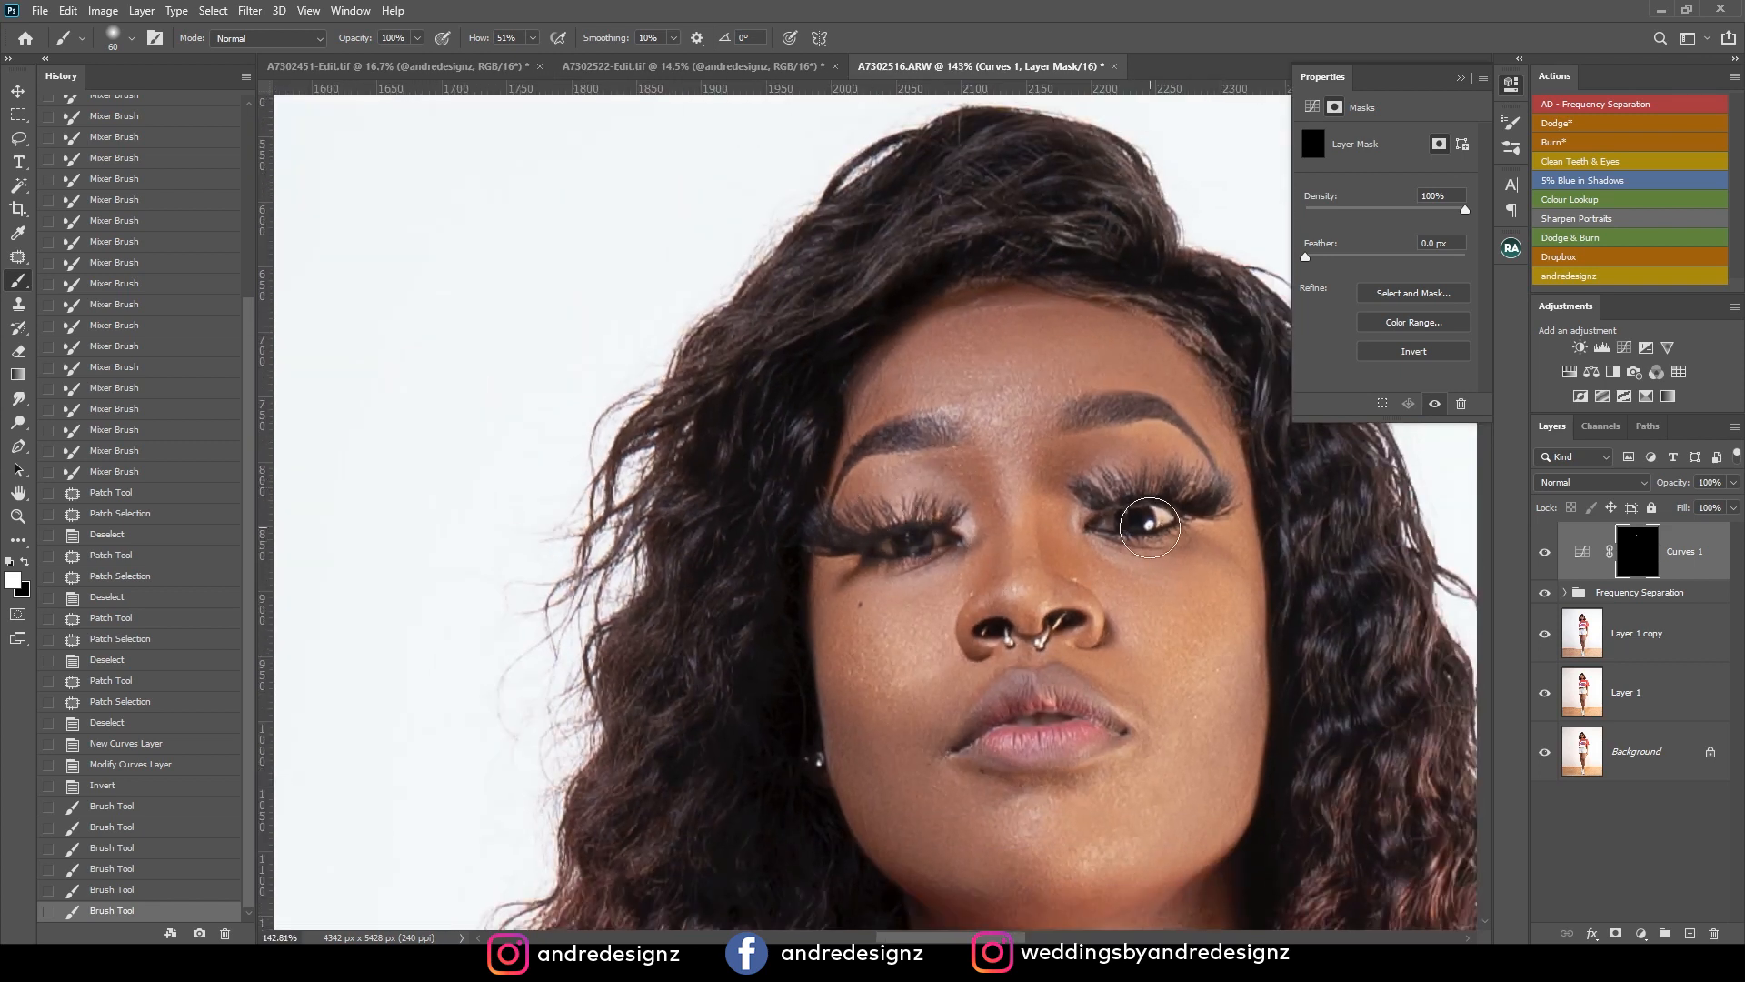
Delete the Curves 1 eye-brightening layer and stamp all visible layers onto a new layer above the Frequency Separation group.
scroll(891, 550, down, 2)
click(1582, 551)
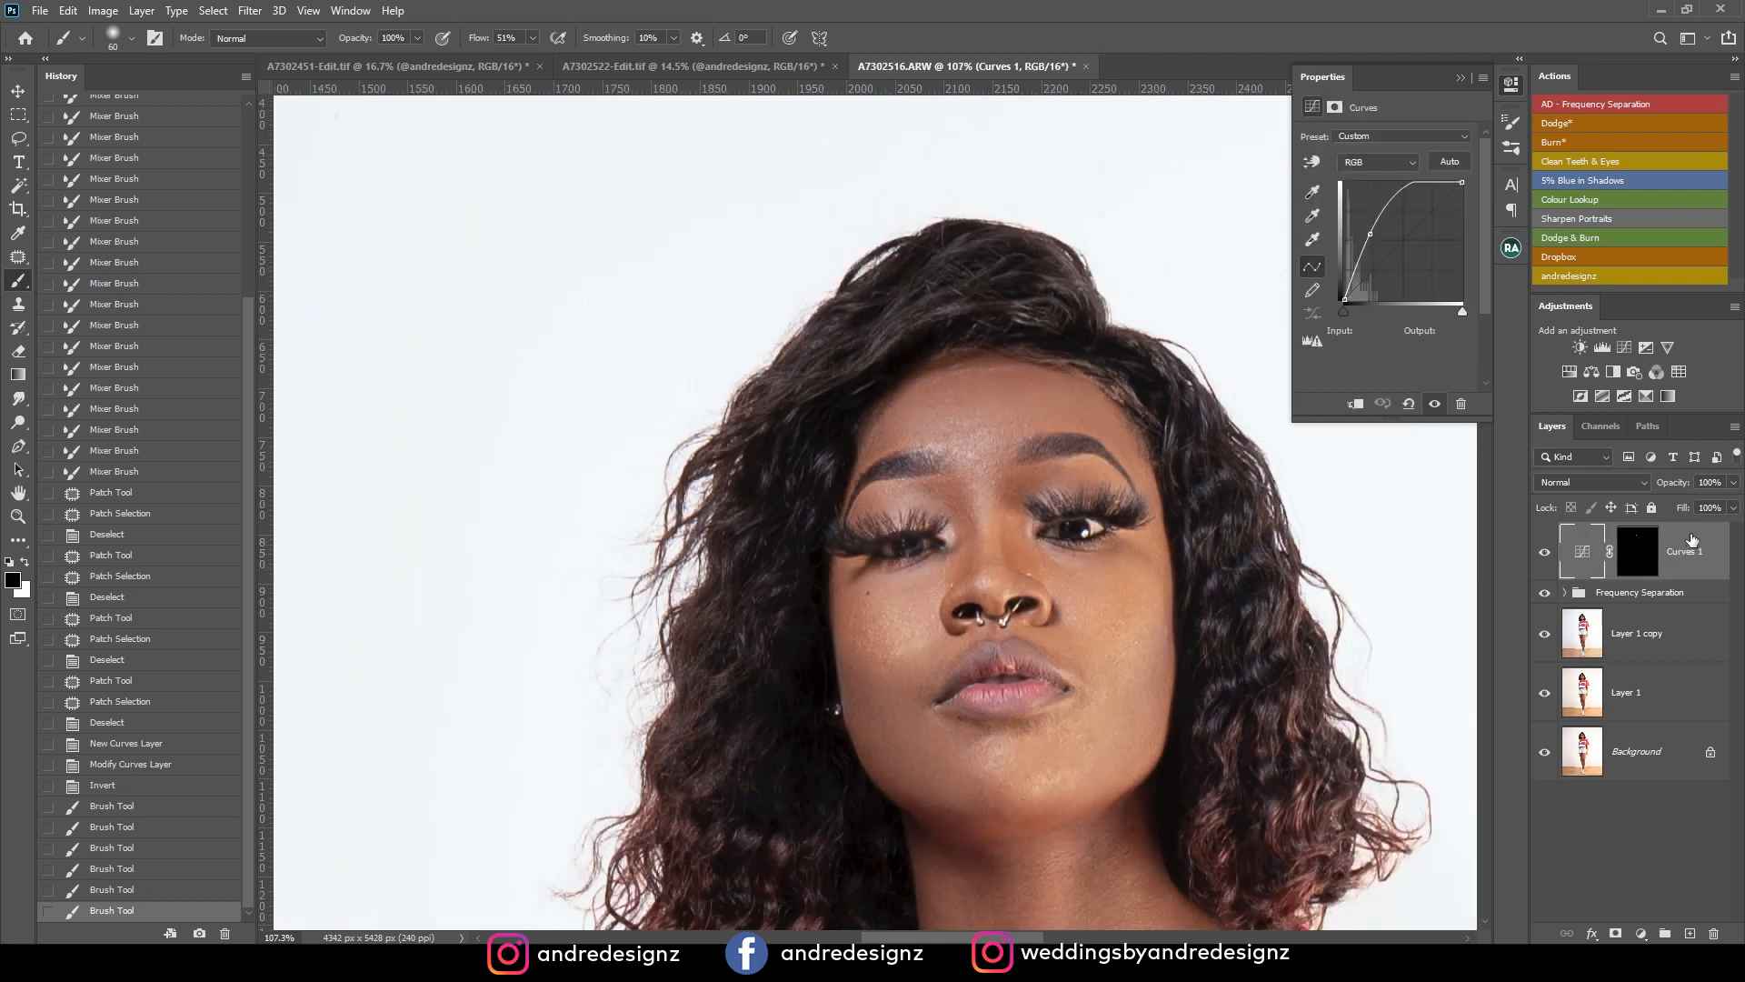
key(Delete)
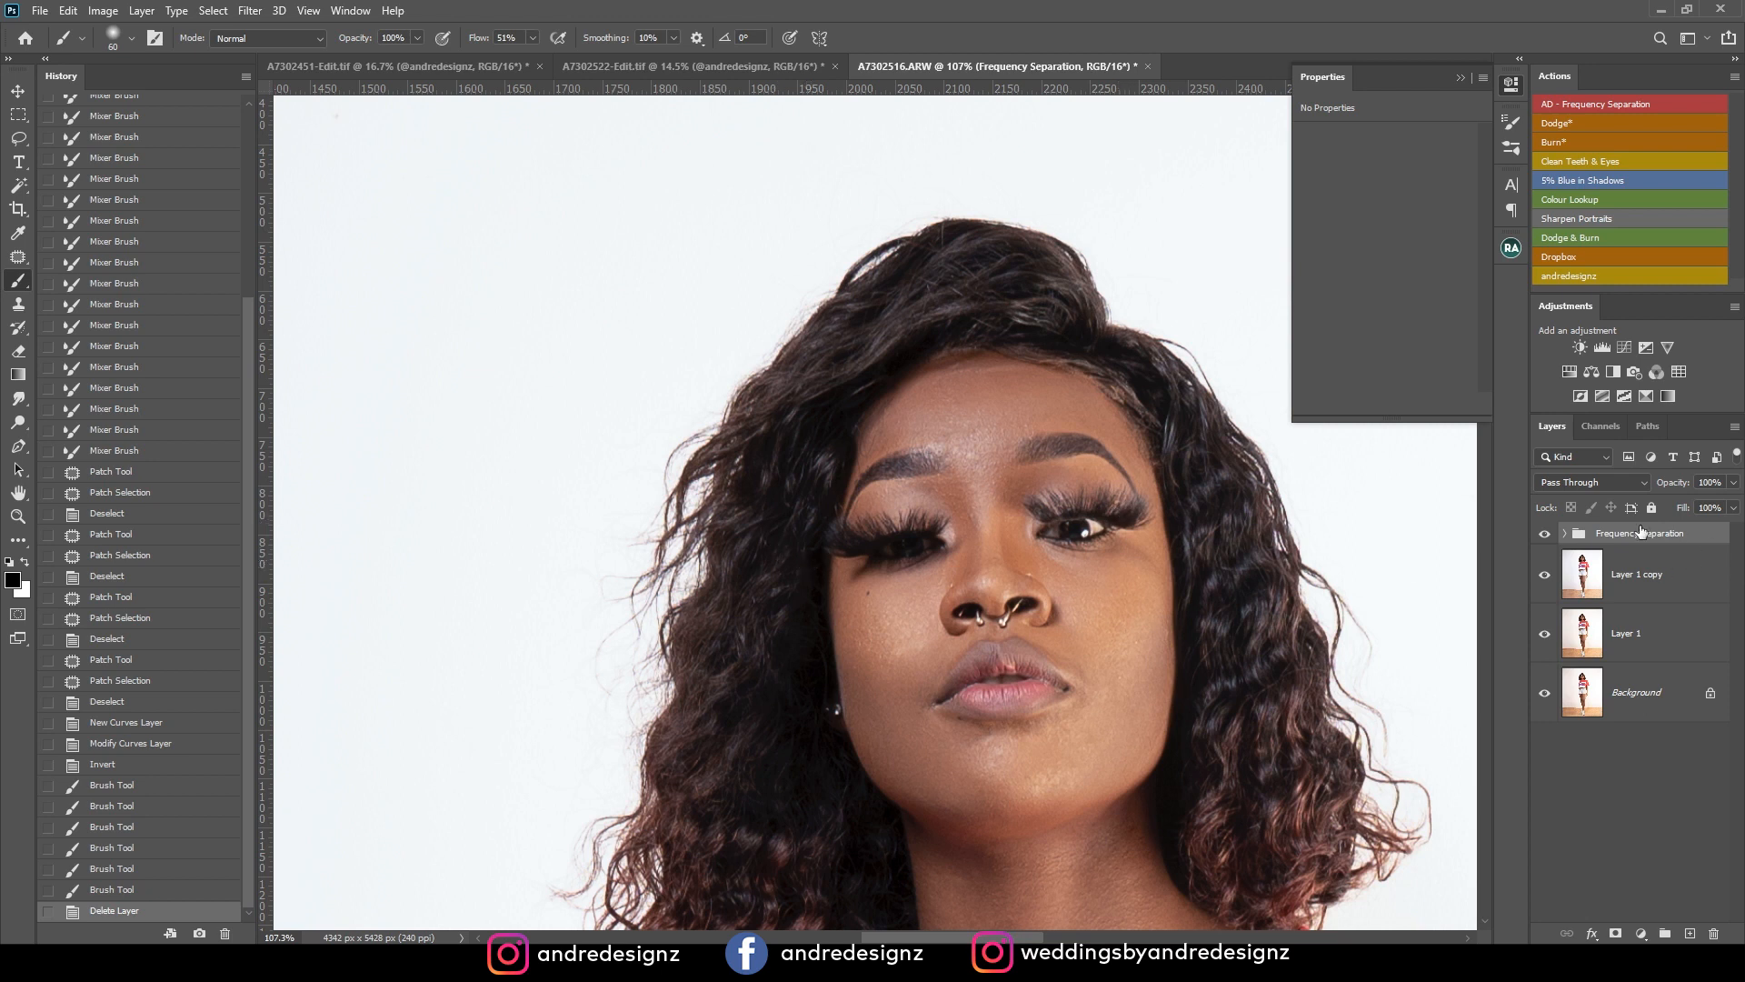
key(ctrl+shift+alt+e)
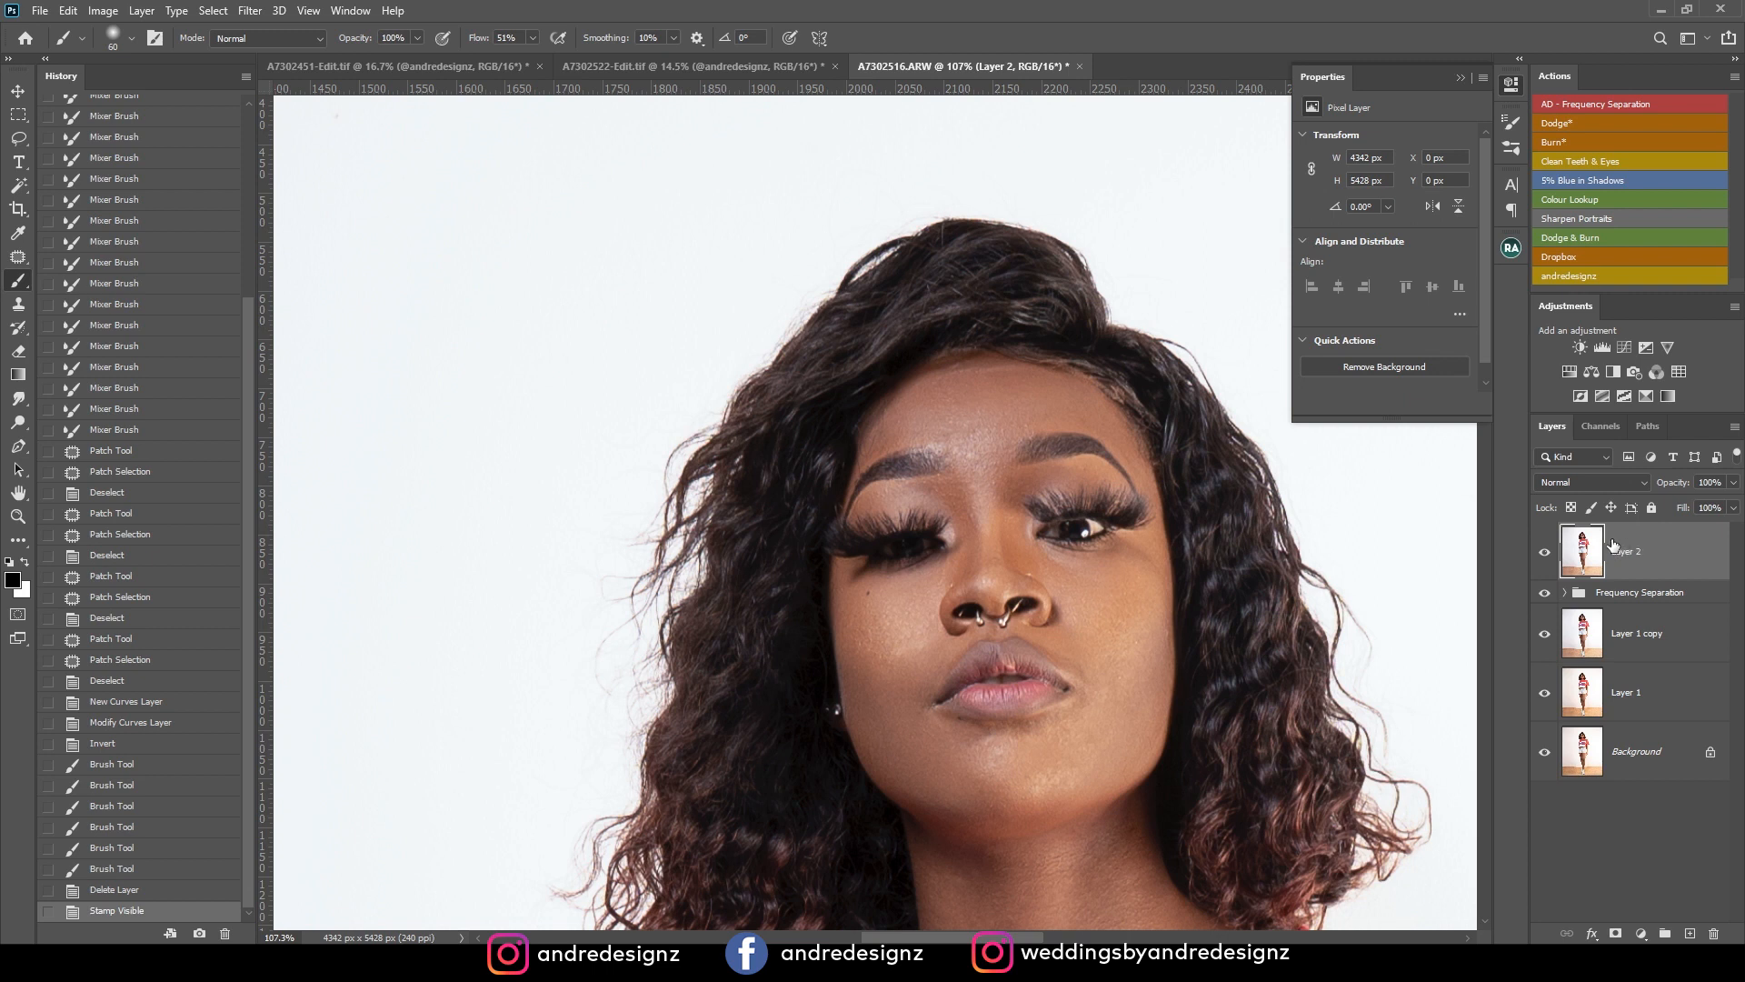
Lasso the clearly open eye on the lit side of the face, without its upper lashes, and copy it to a new layer.
scroll(1110, 530, up, 3)
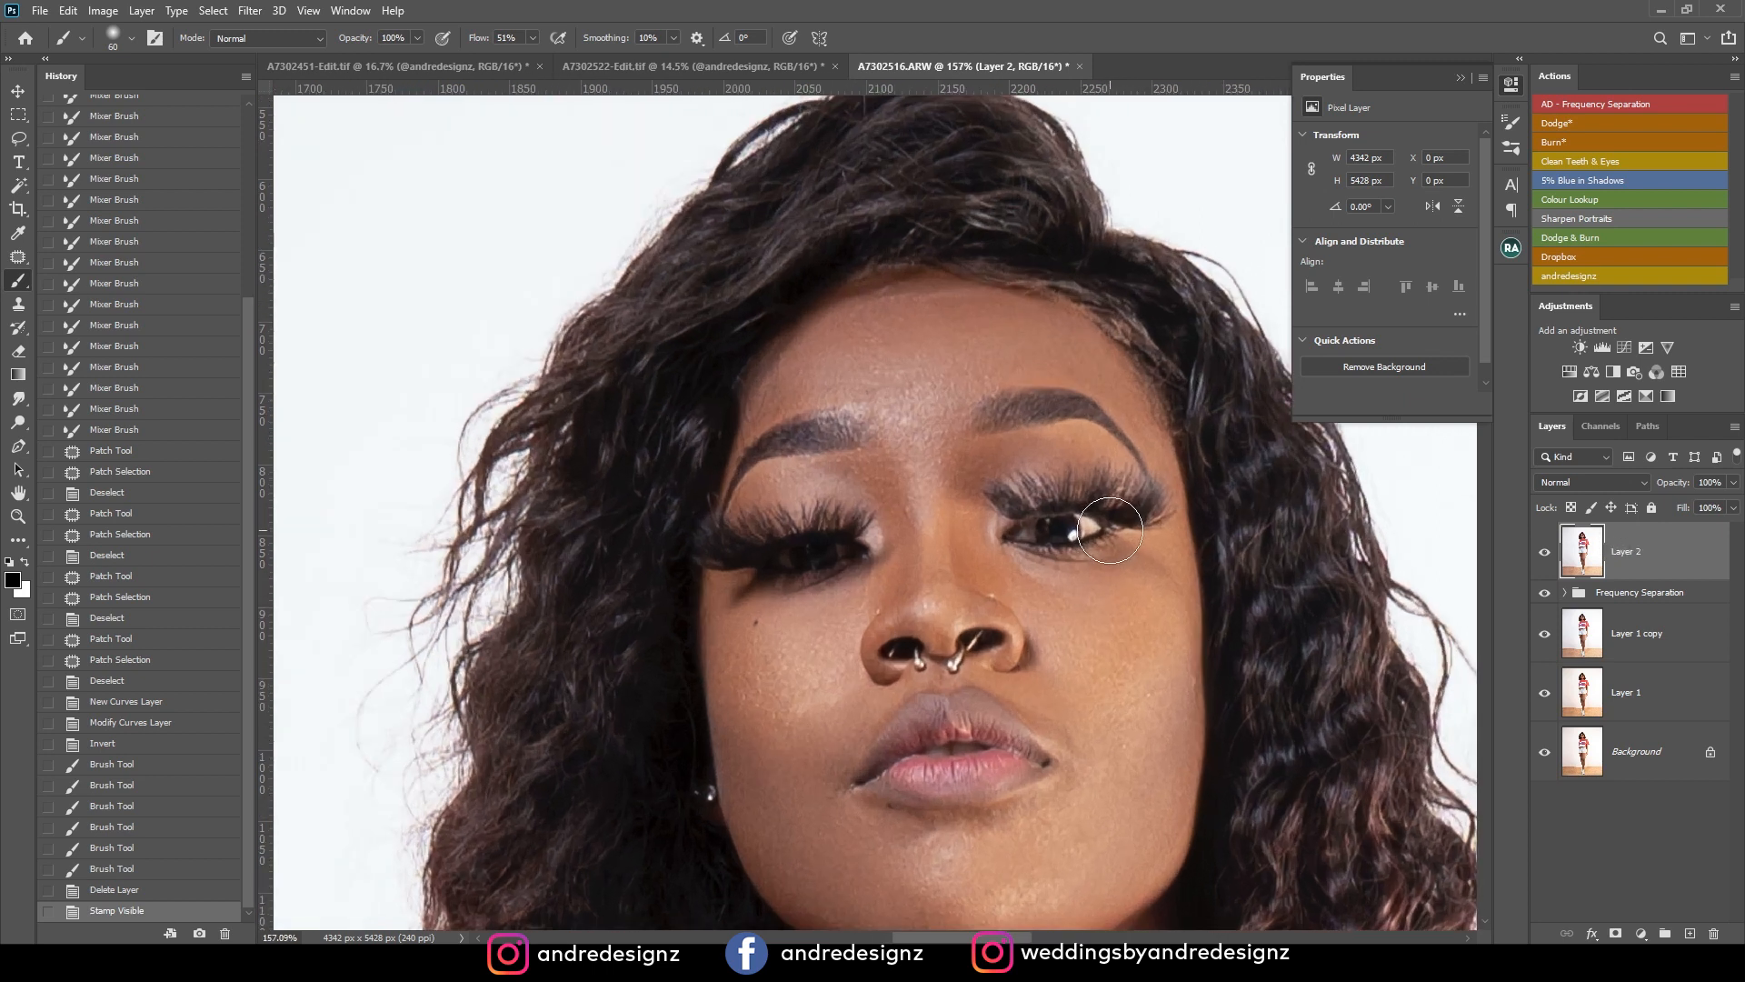
key(l)
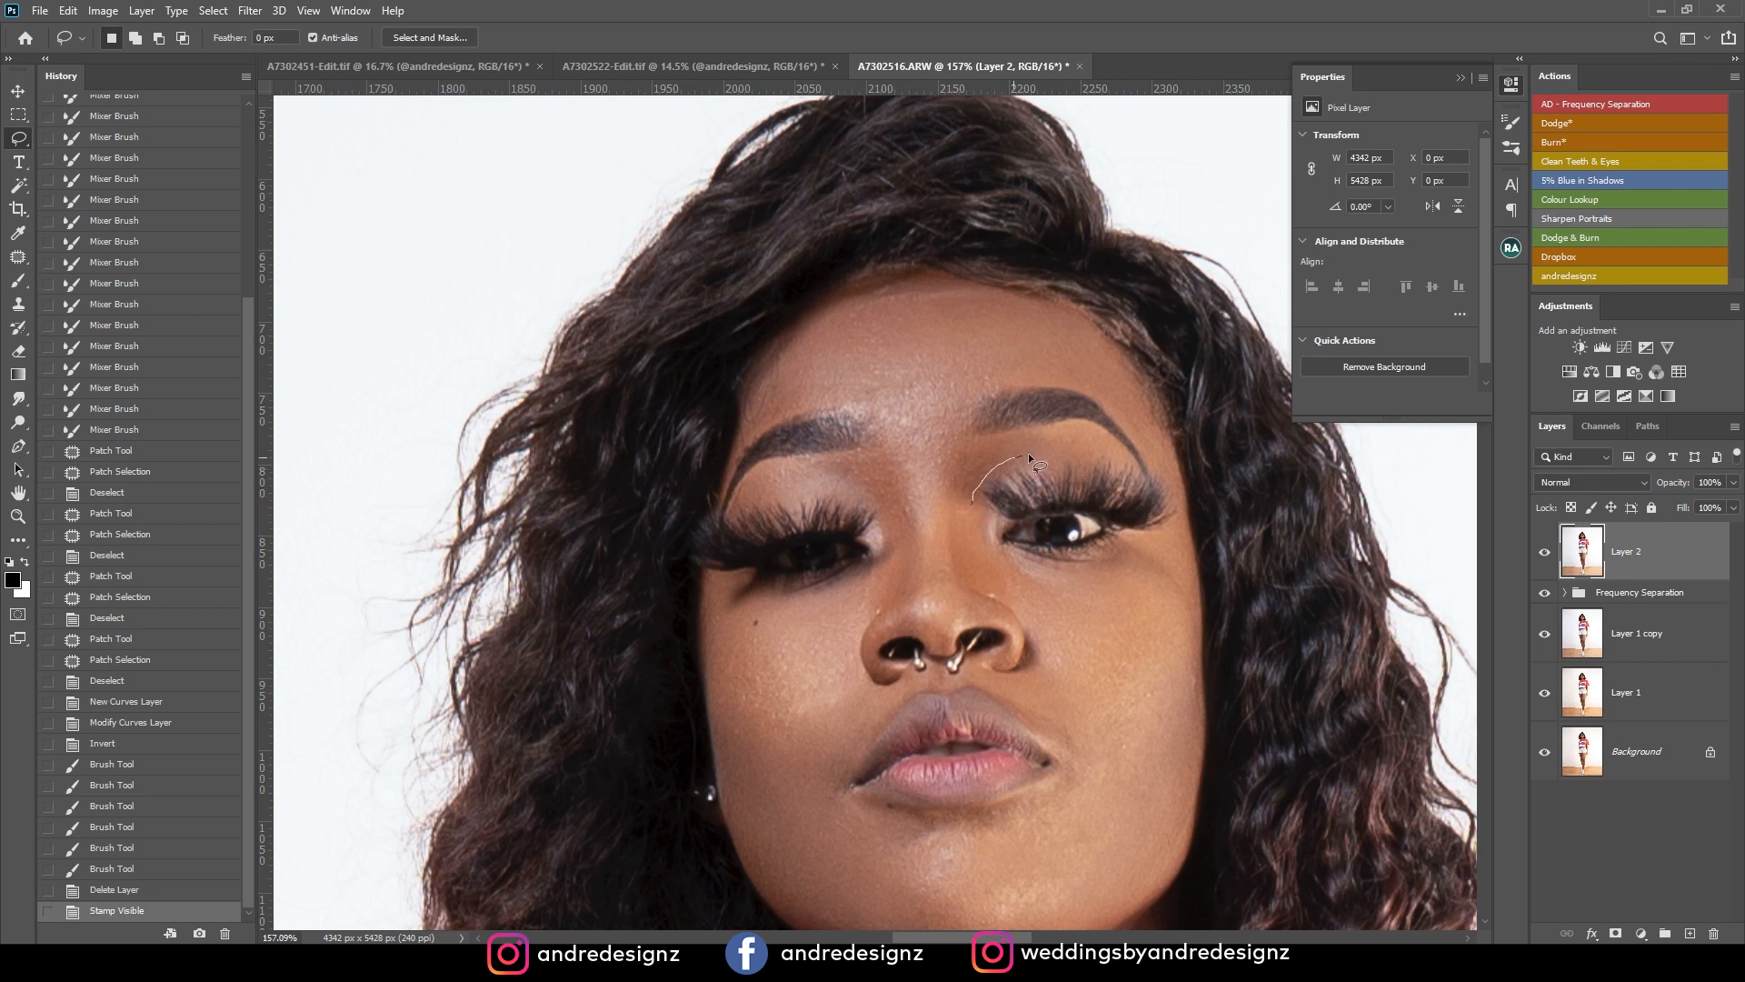
drag(1132, 455, 1129, 447)
click(1109, 529)
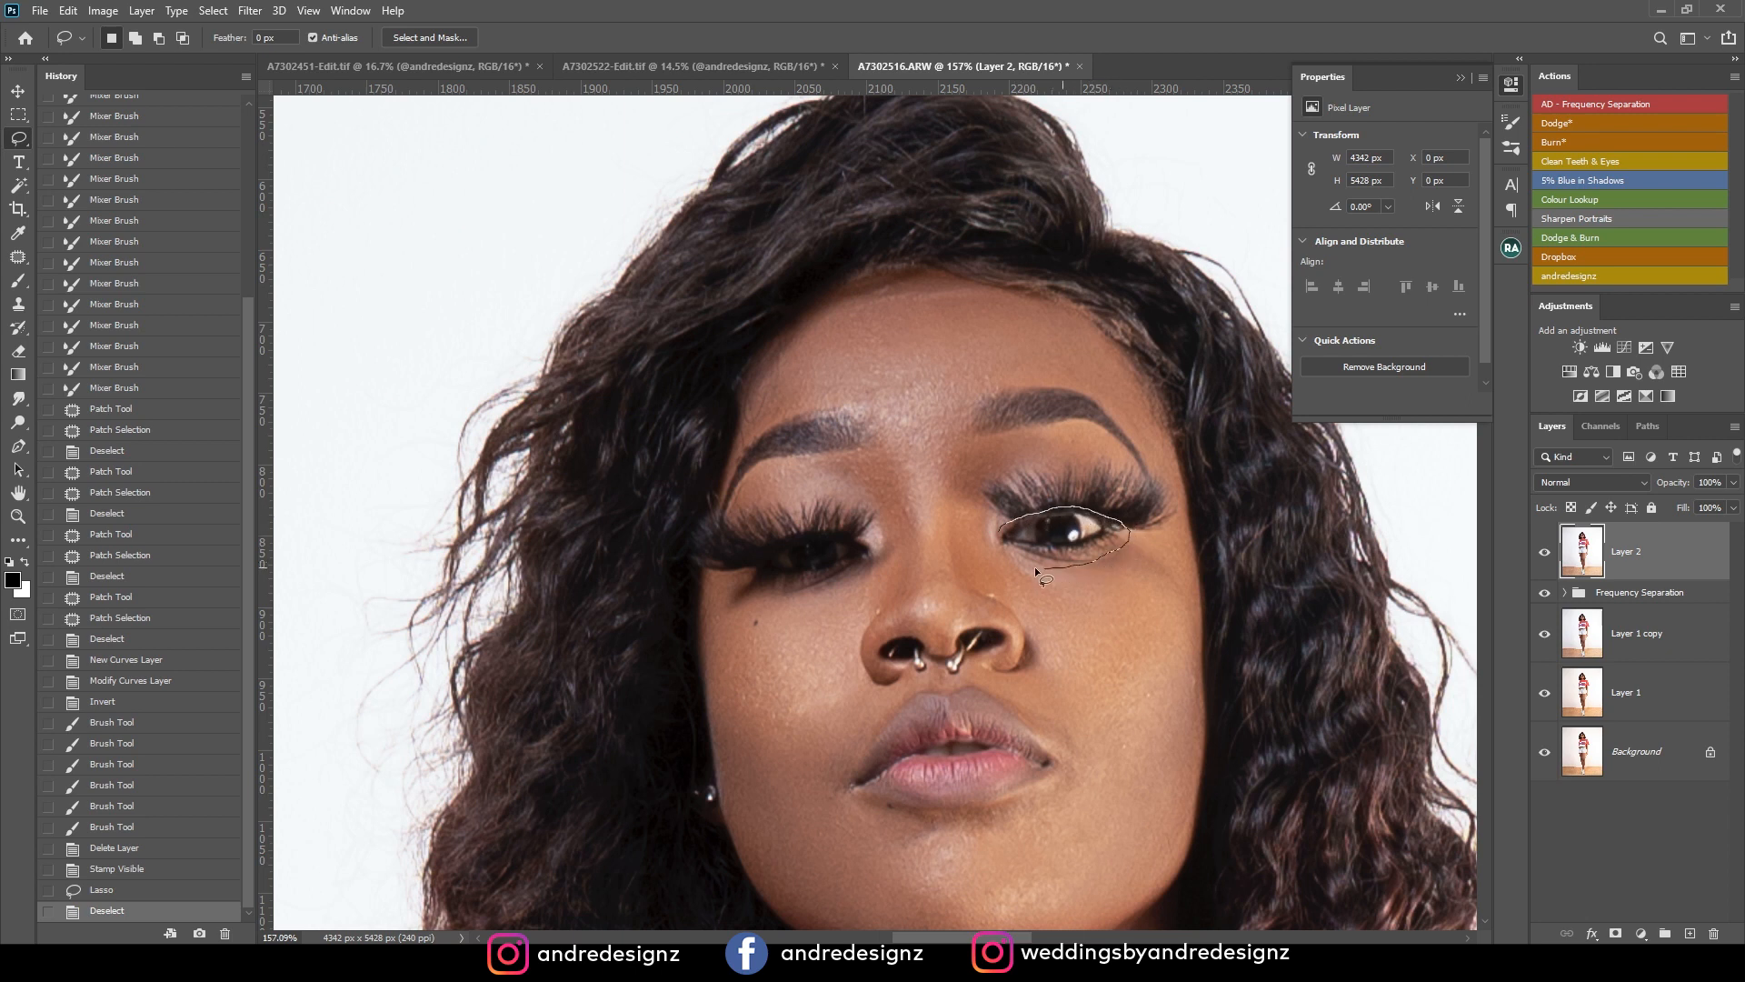
drag(990, 545, 989, 542)
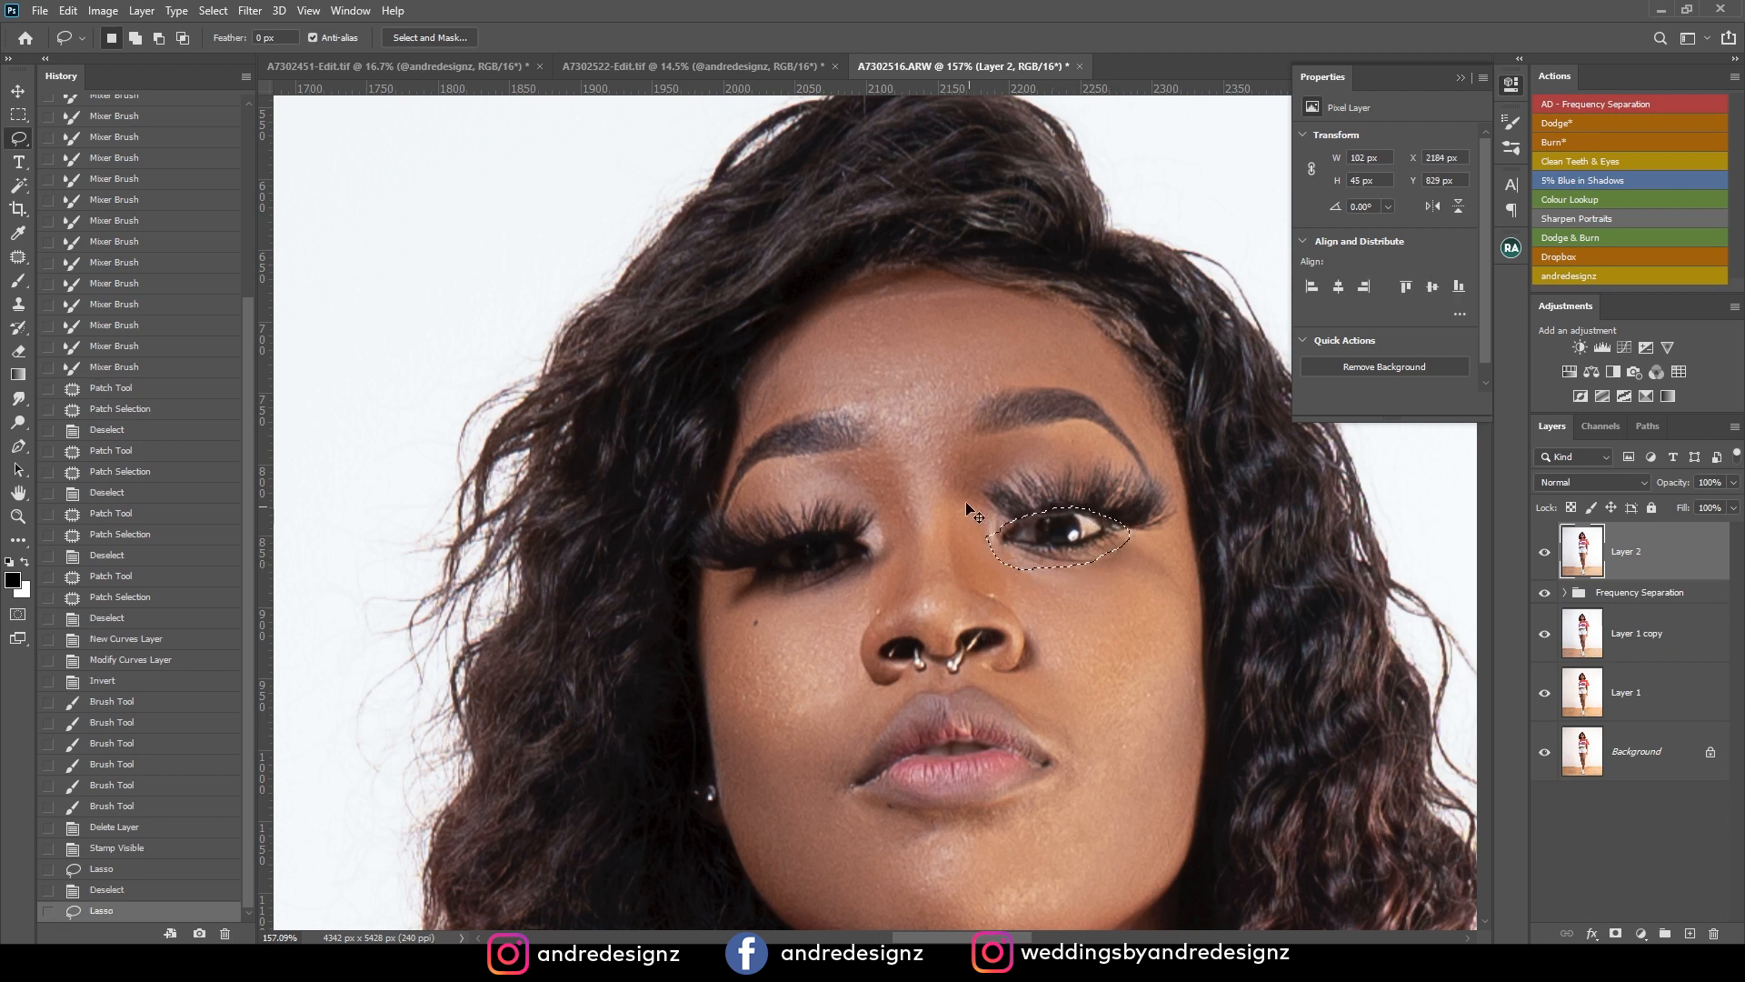
key(ctrl+c)
key(ctrl+v)
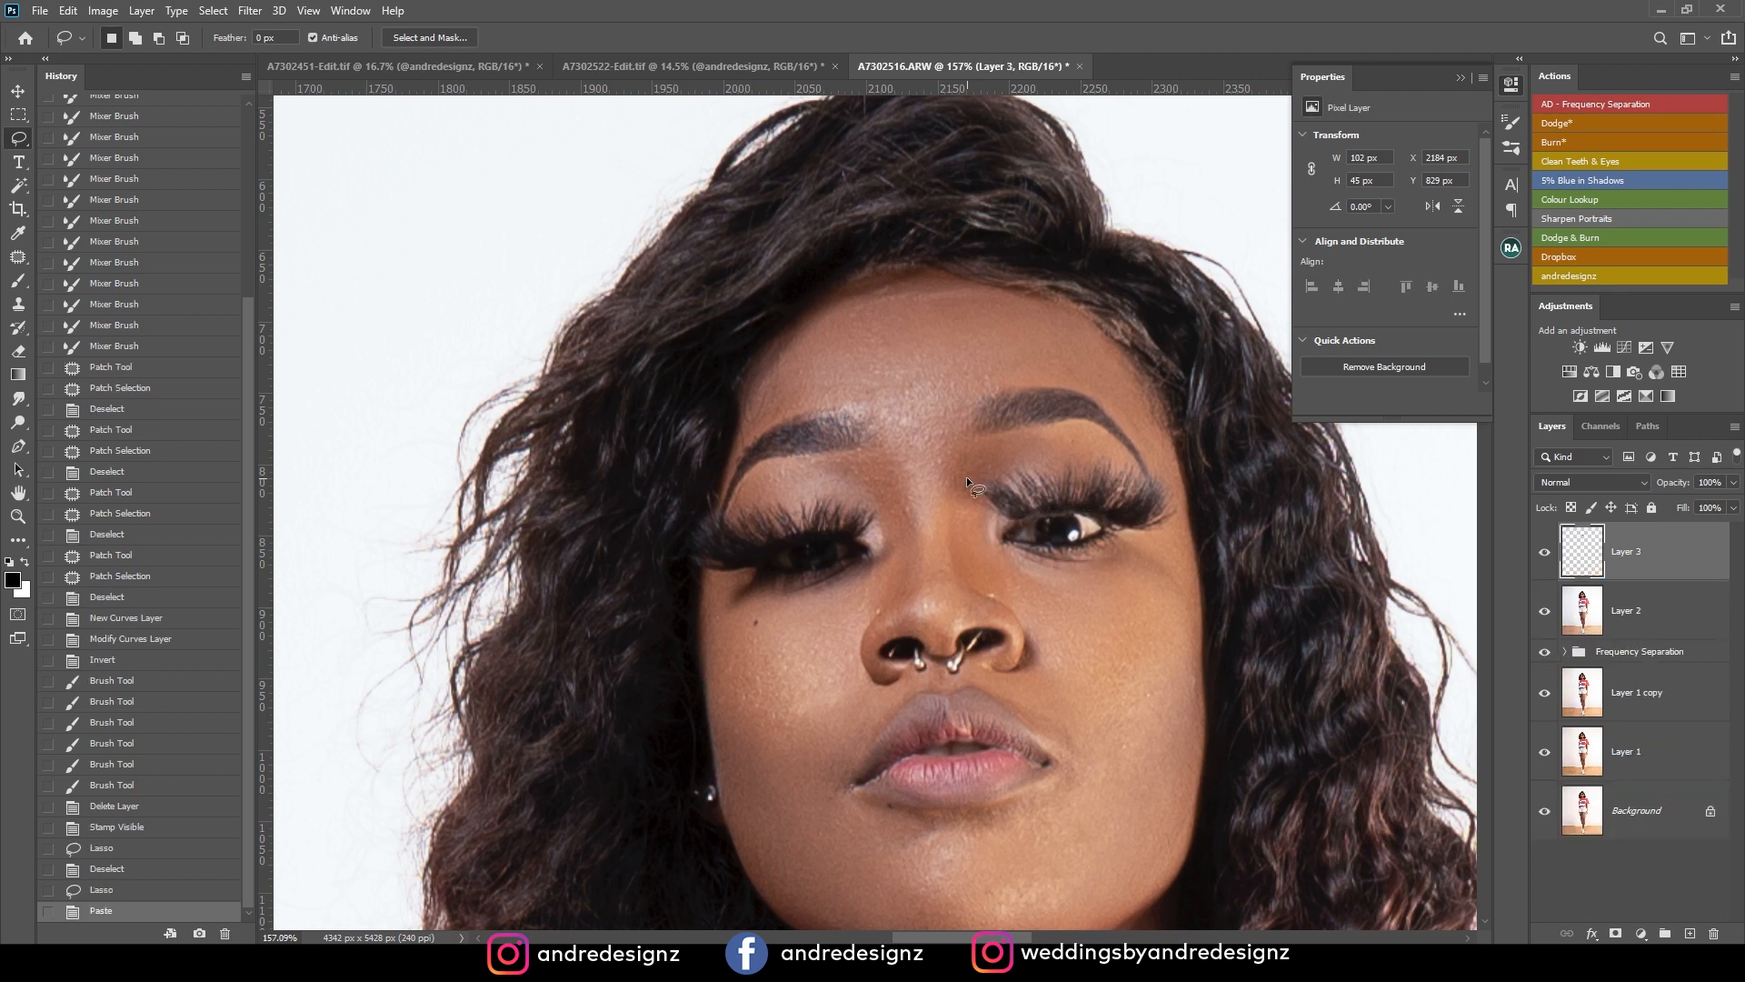
Place the copied eye over the opposite eye with Free Transform, flip it horizontally and rotate it to match the lash line.
key(ctrl+t)
drag(1102, 563, 845, 576)
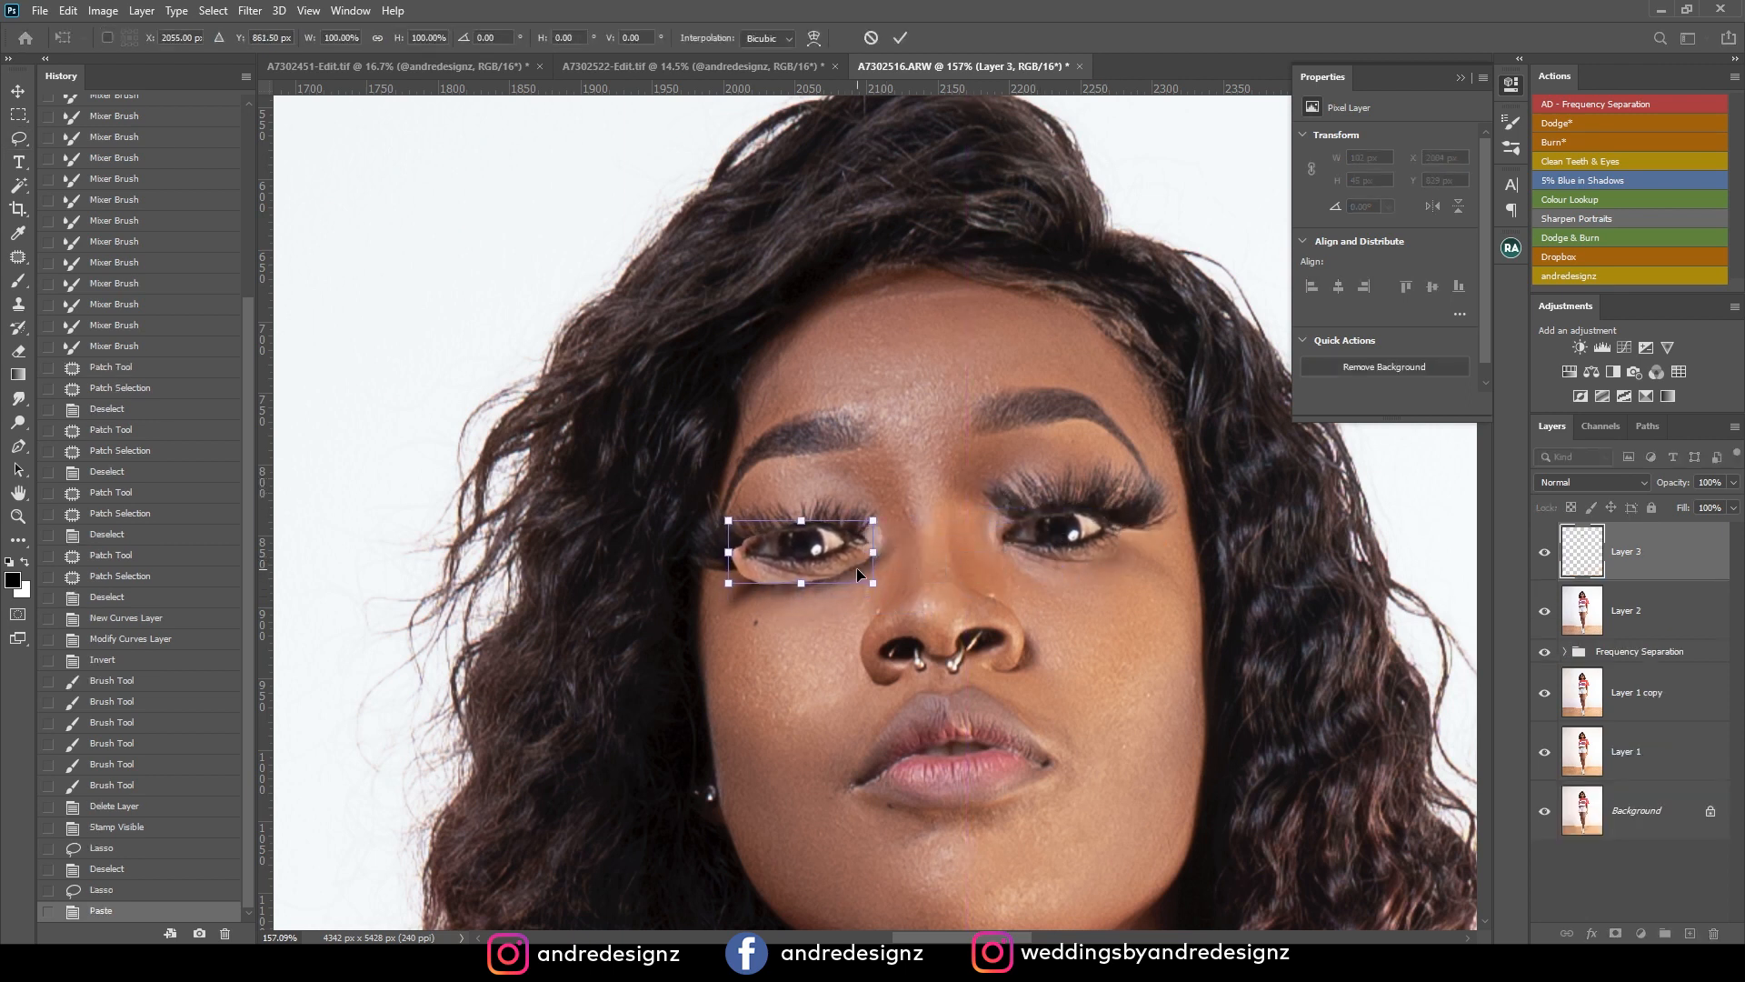
right_click(840, 553)
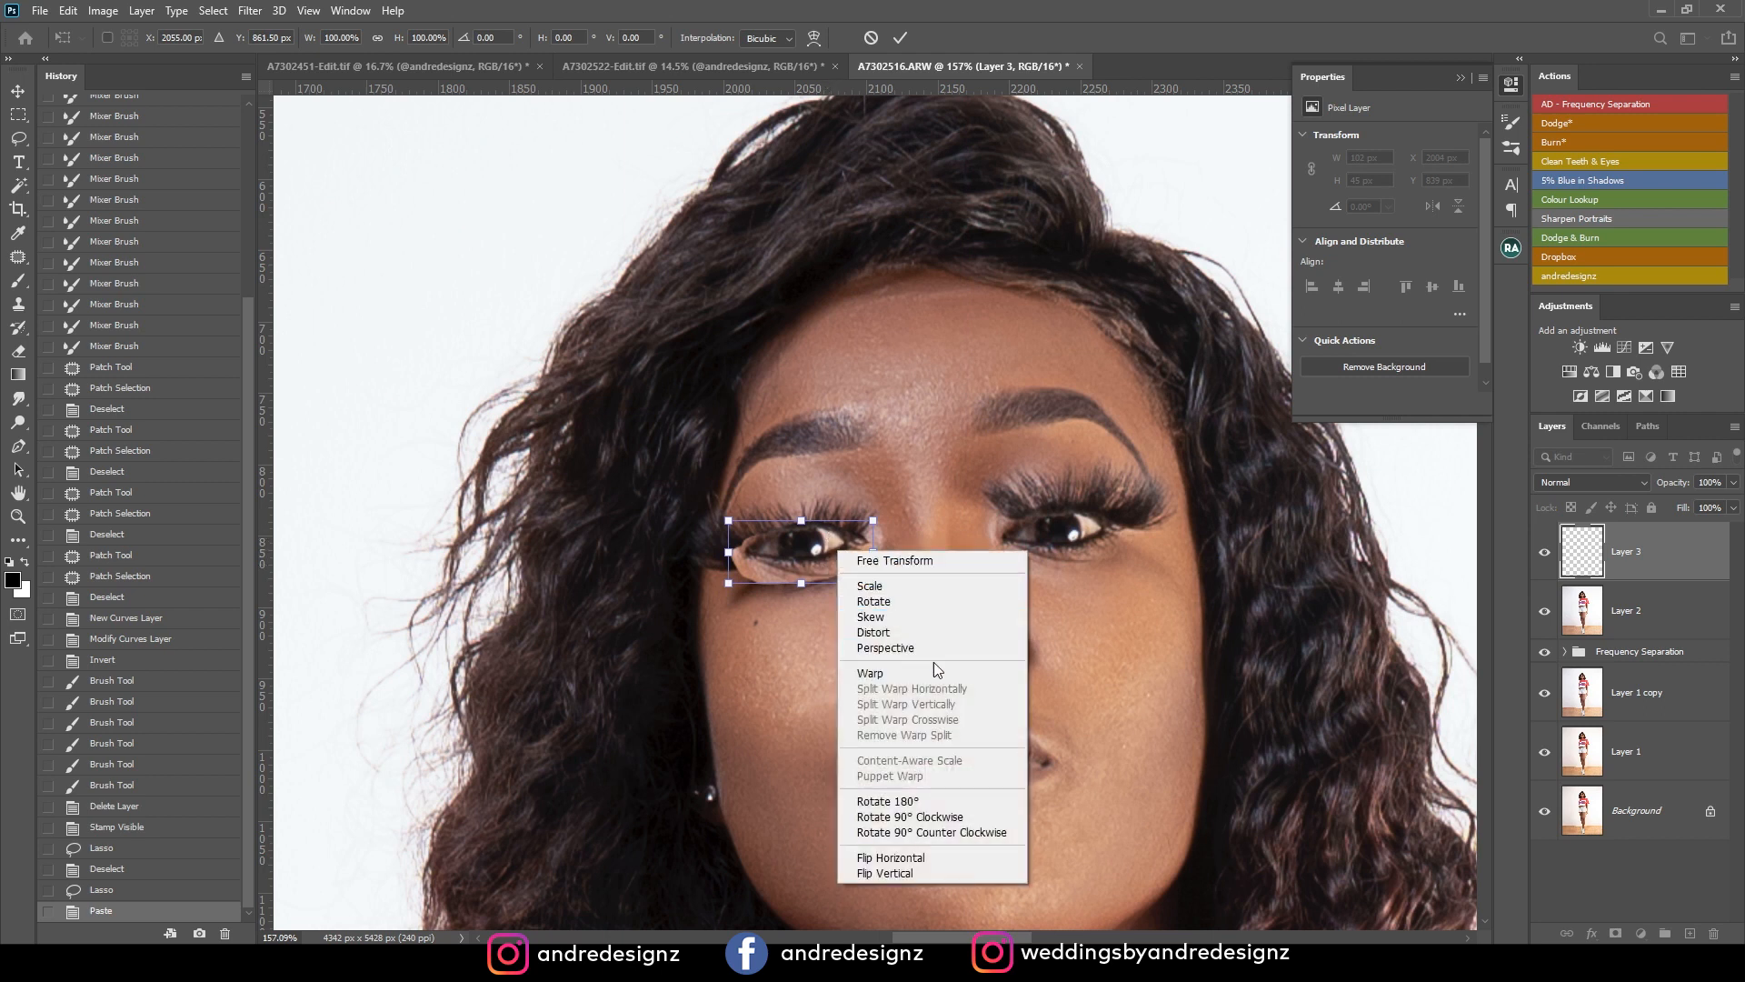
click(971, 862)
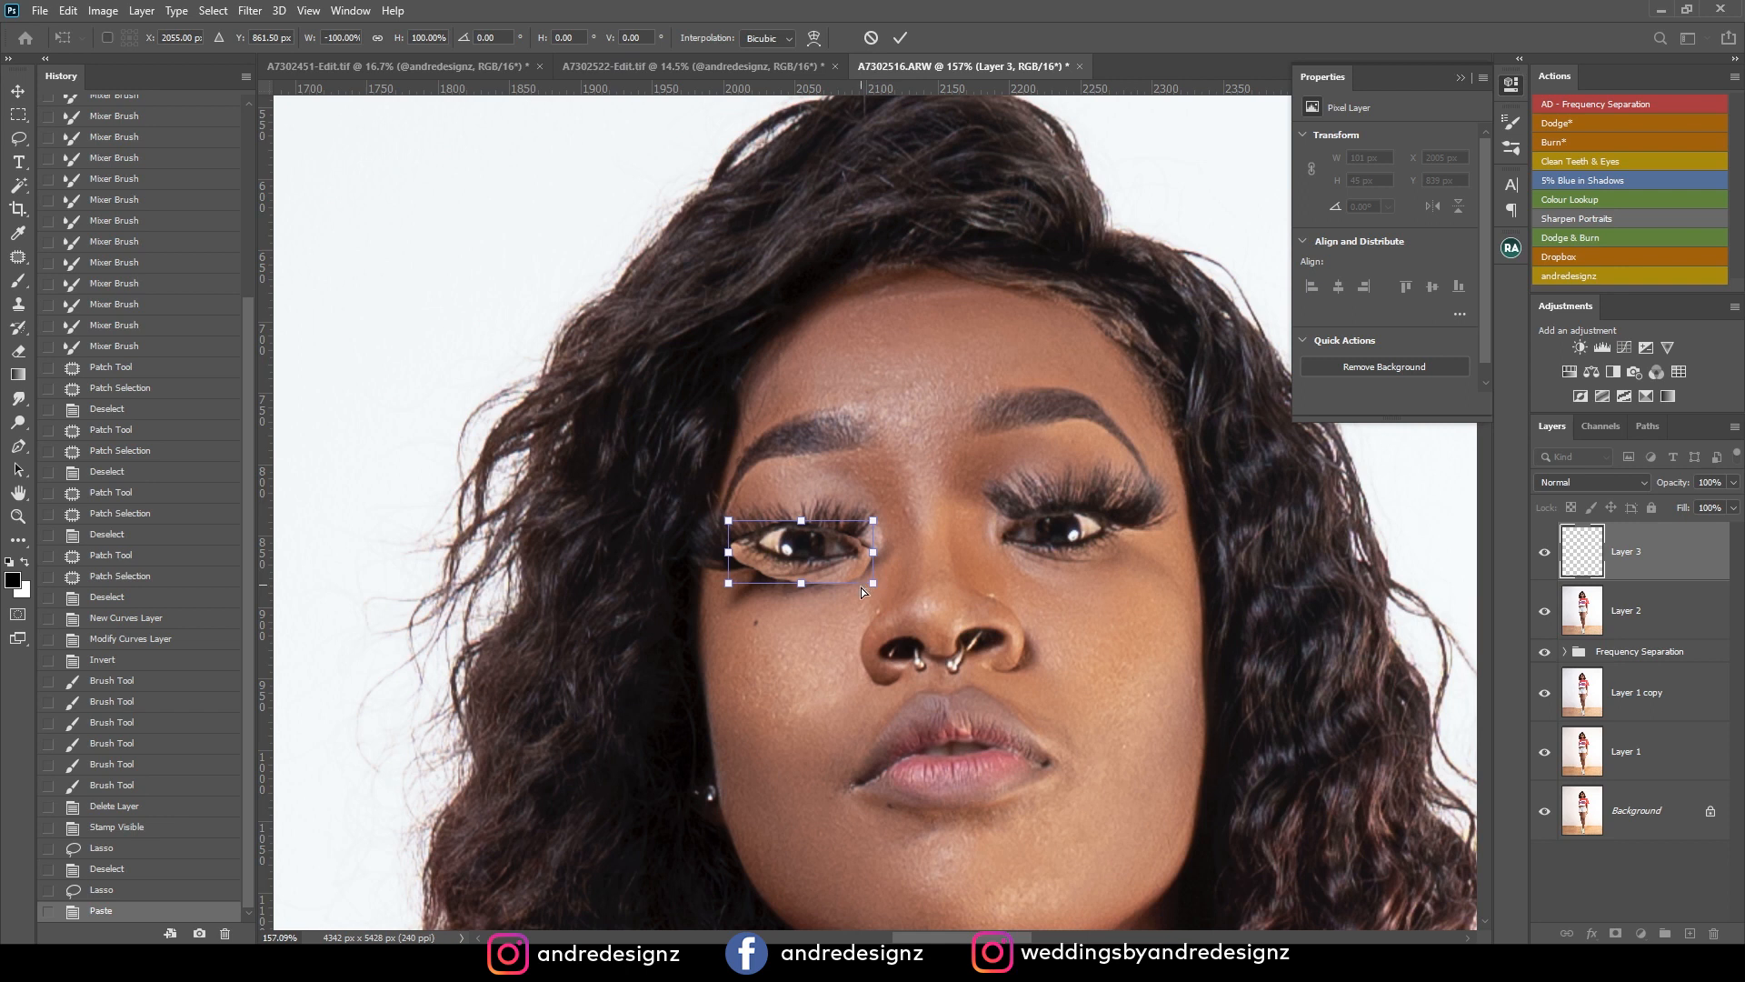
drag(900, 573, 827, 571)
key(Return)
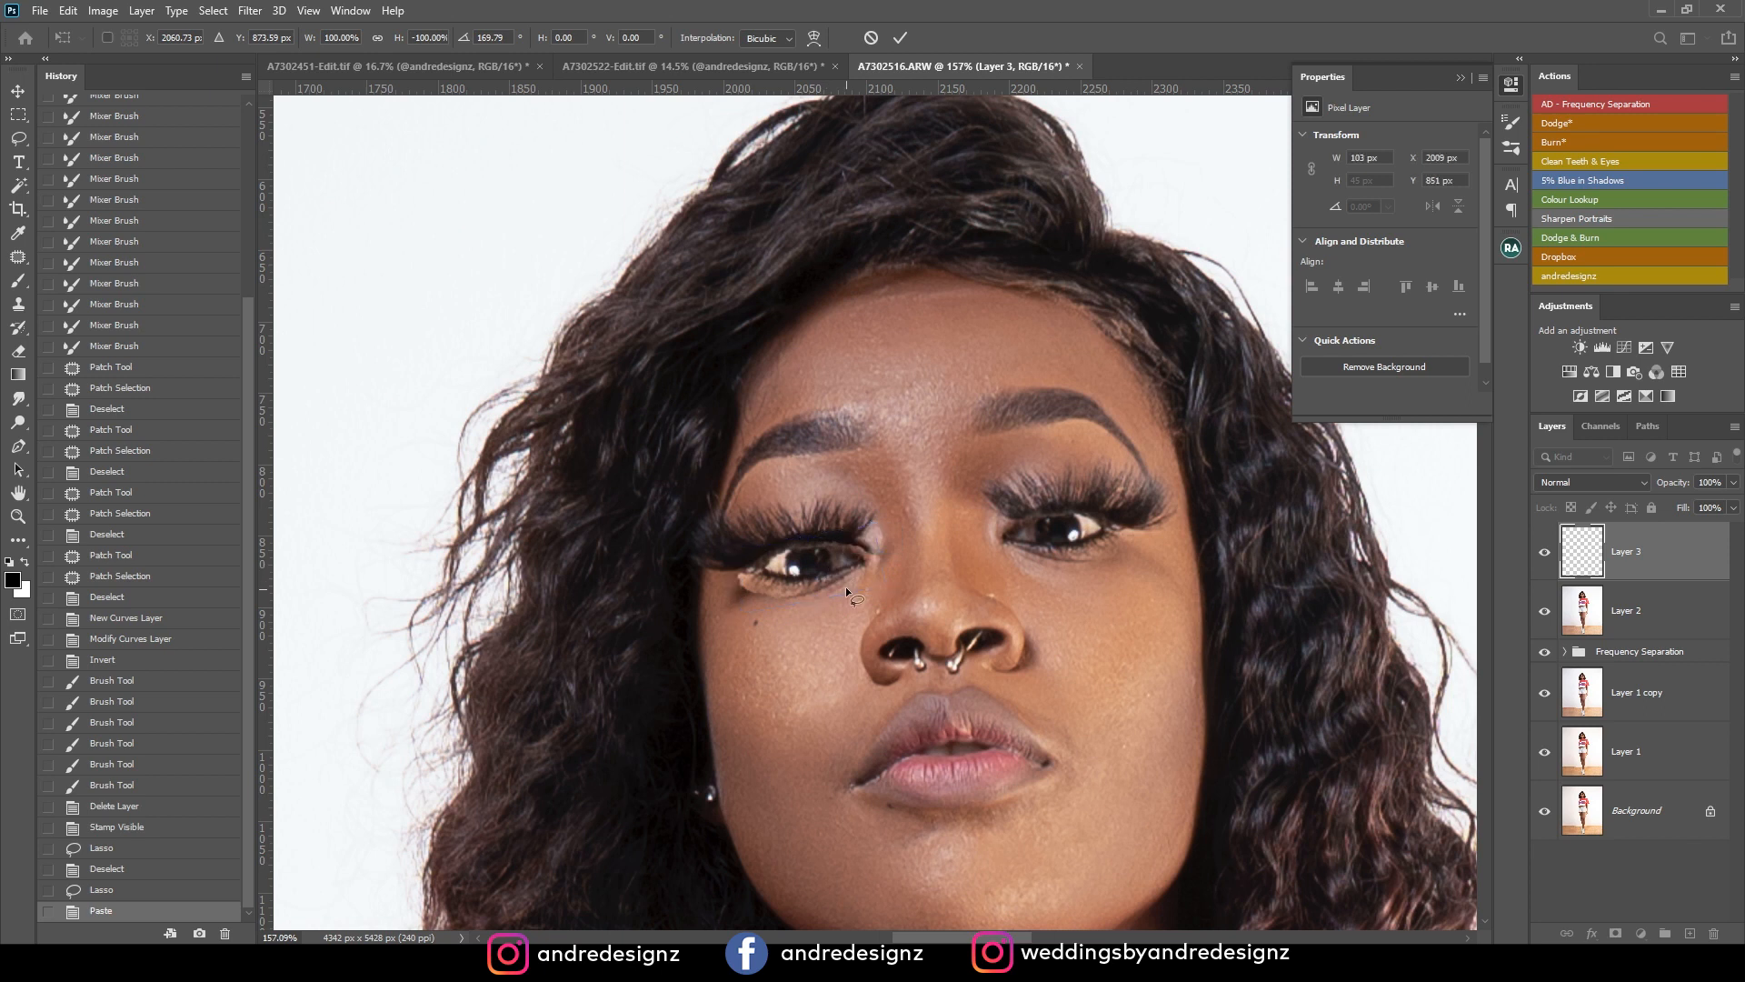
Try flipping the pasted eye vertically with Free Transform, and undo the flip.
right_click(805, 554)
key(Escape)
key(ctrl+t)
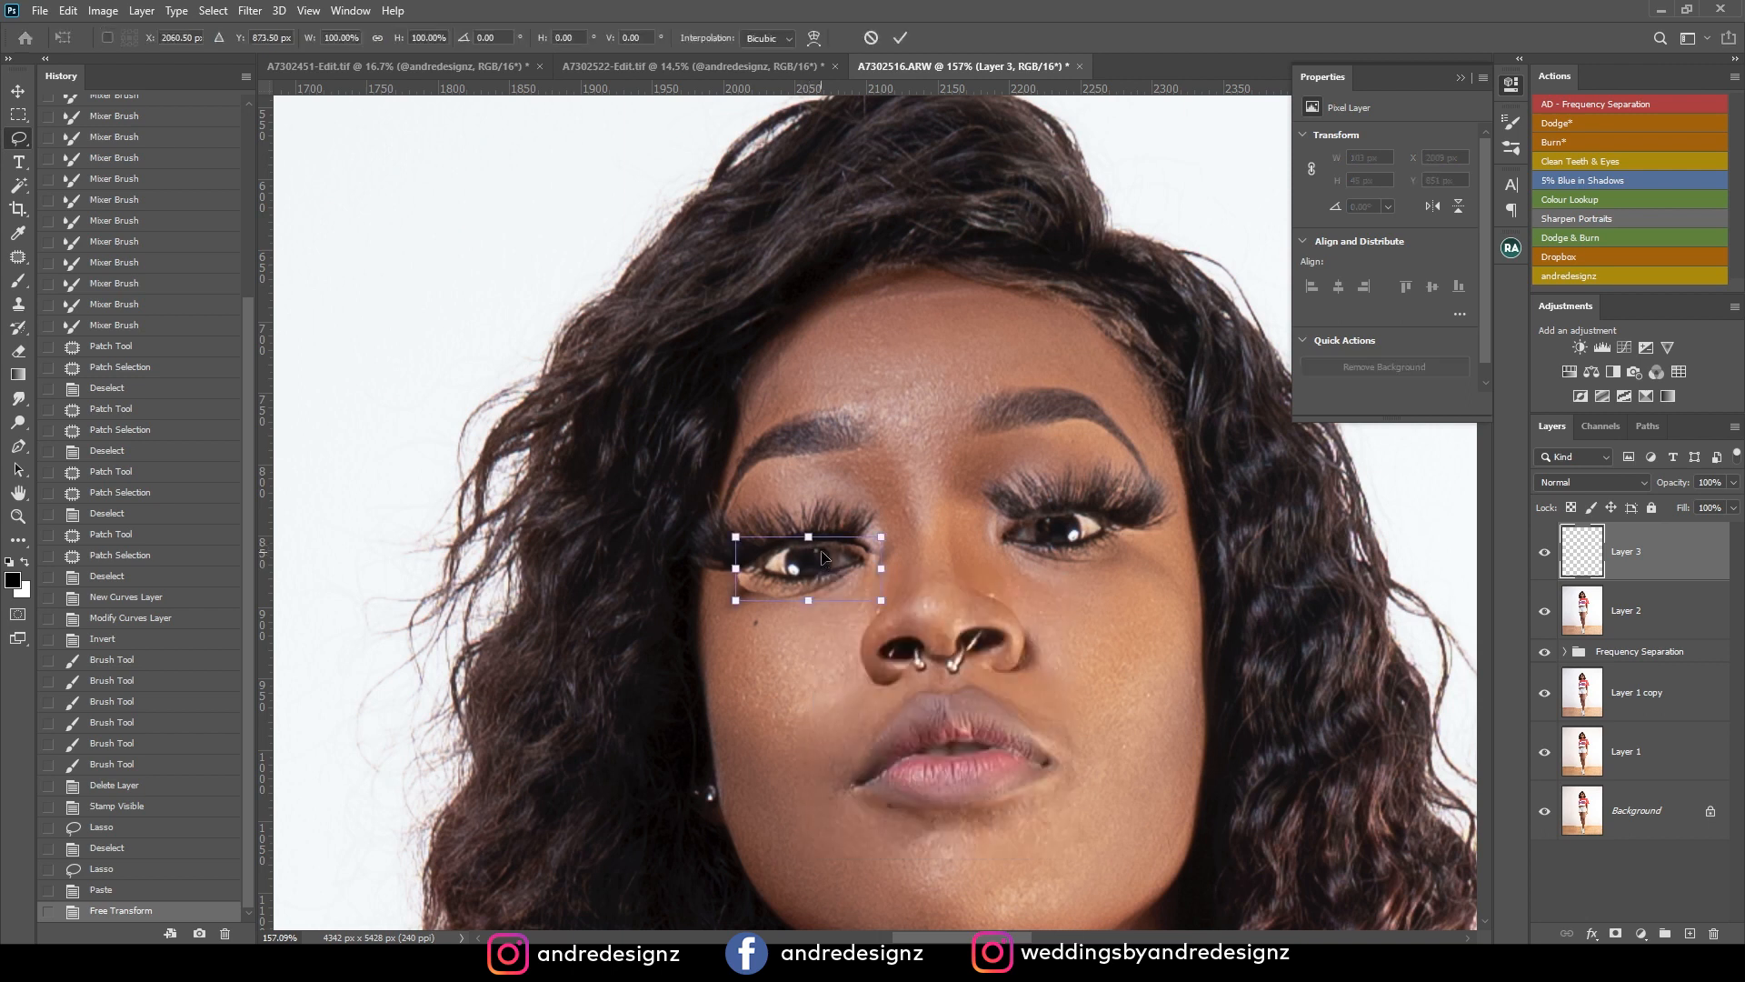
right_click(811, 561)
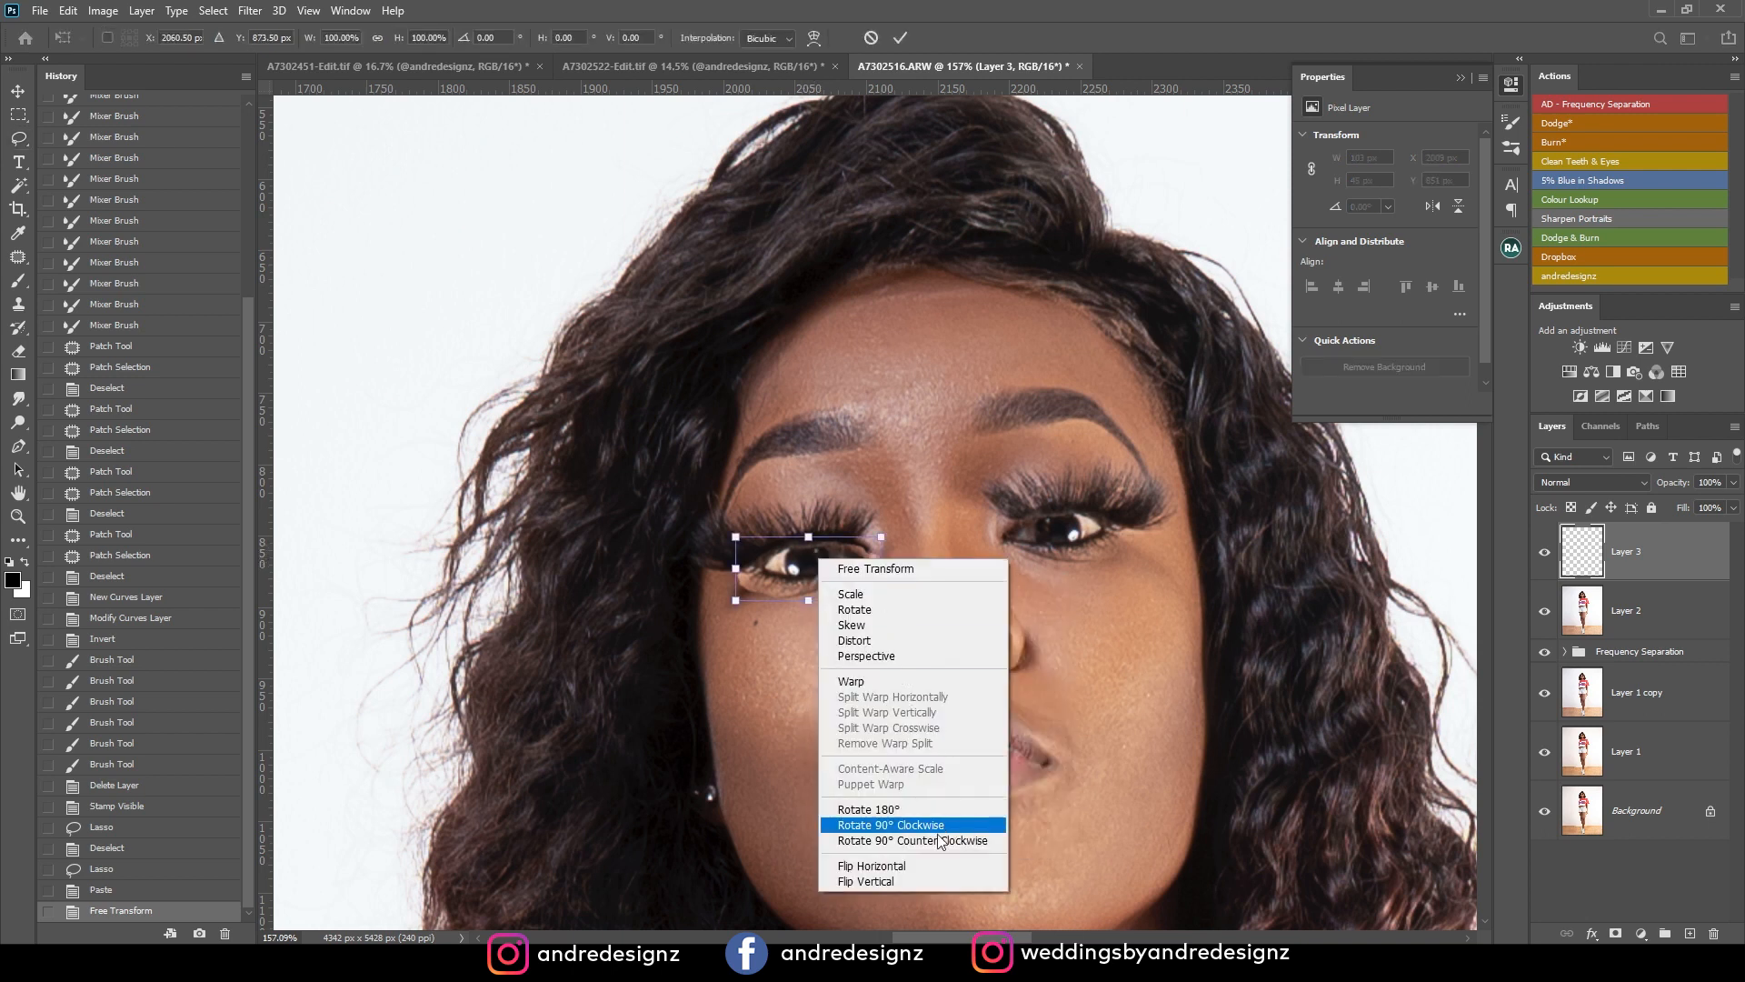
click(905, 879)
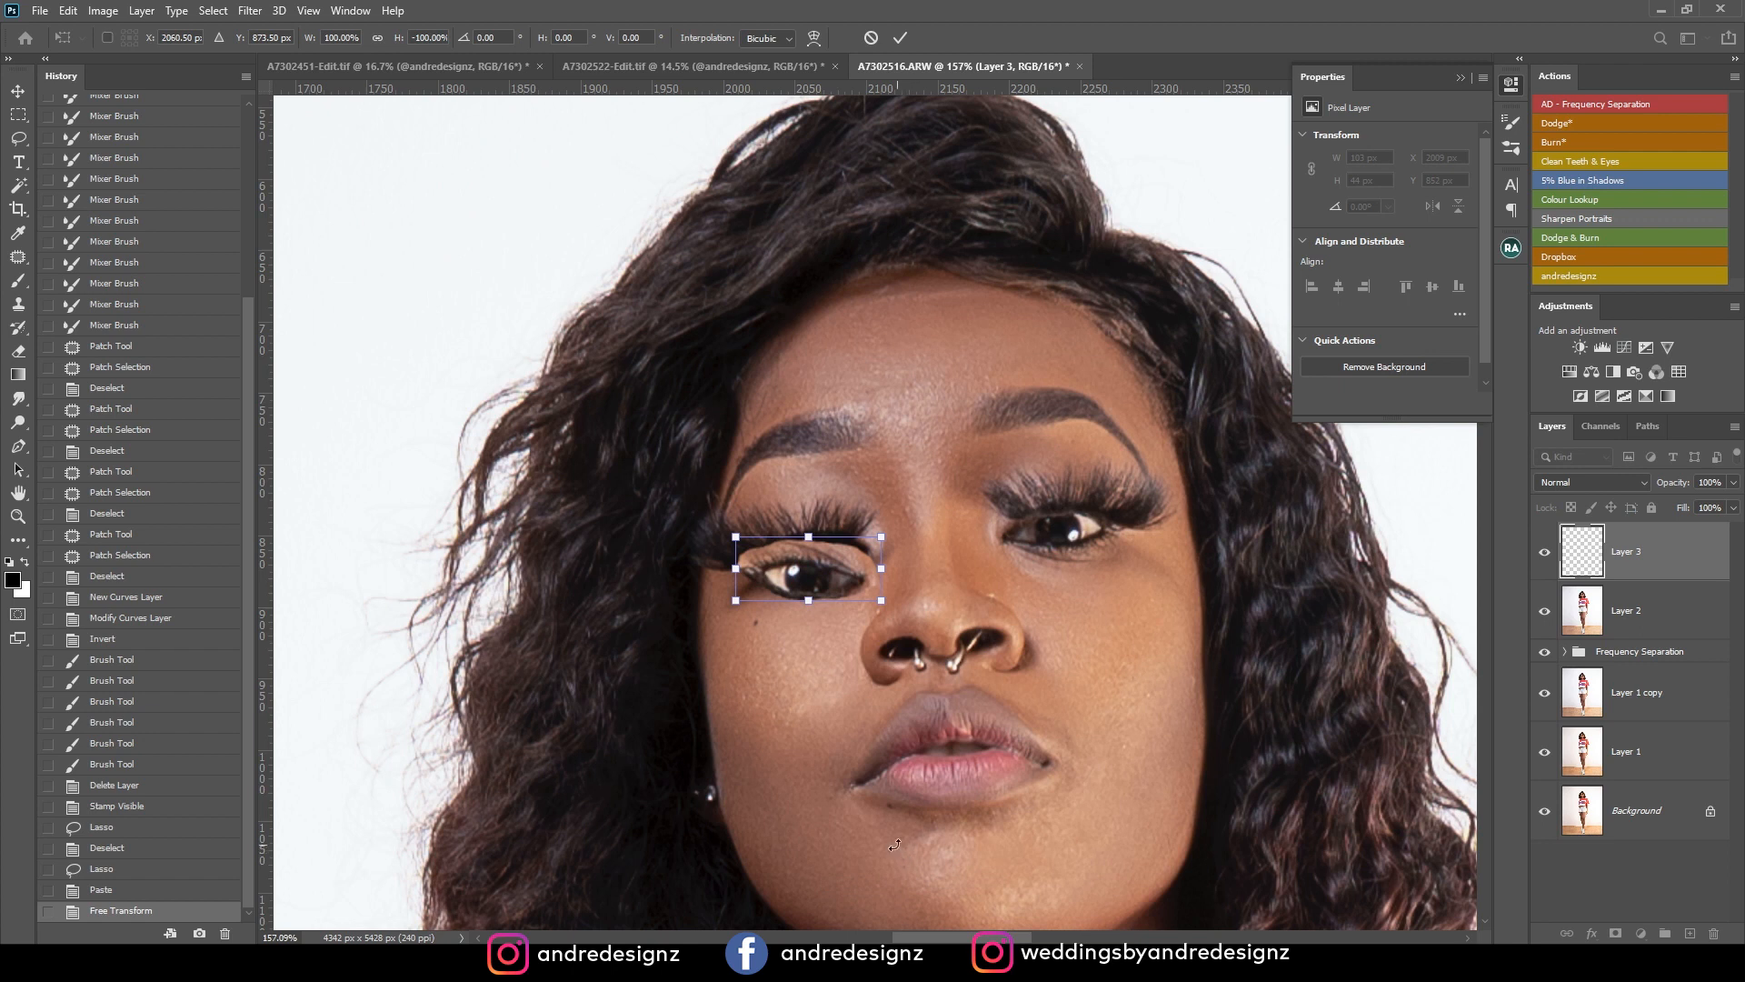
key(ctrl+z)
key(Return)
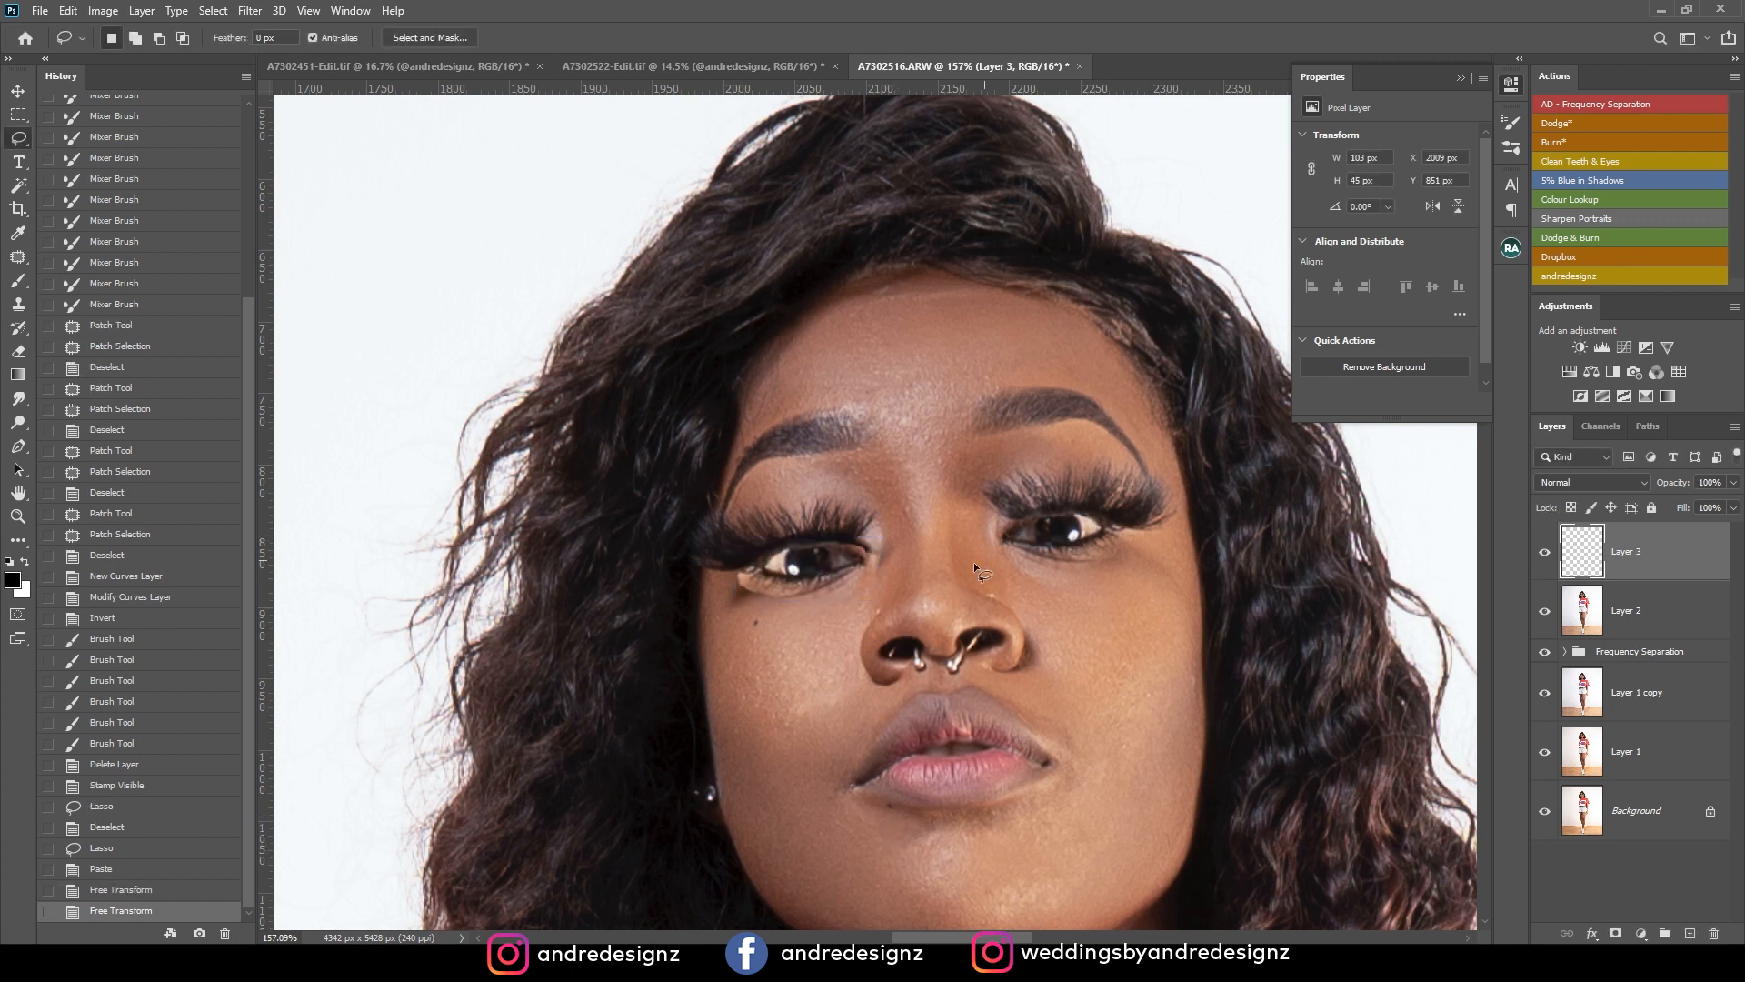
Move the pasted eye slightly upward so it sits beneath the lashes.
mouse_move(852, 641)
mouse_down()
mouse_move(837, 584)
mouse_move(857, 519)
mouse_move(836, 553)
mouse_move(900, 603)
mouse_move(901, 540)
mouse_up()
key(ctrl+d)
key(v)
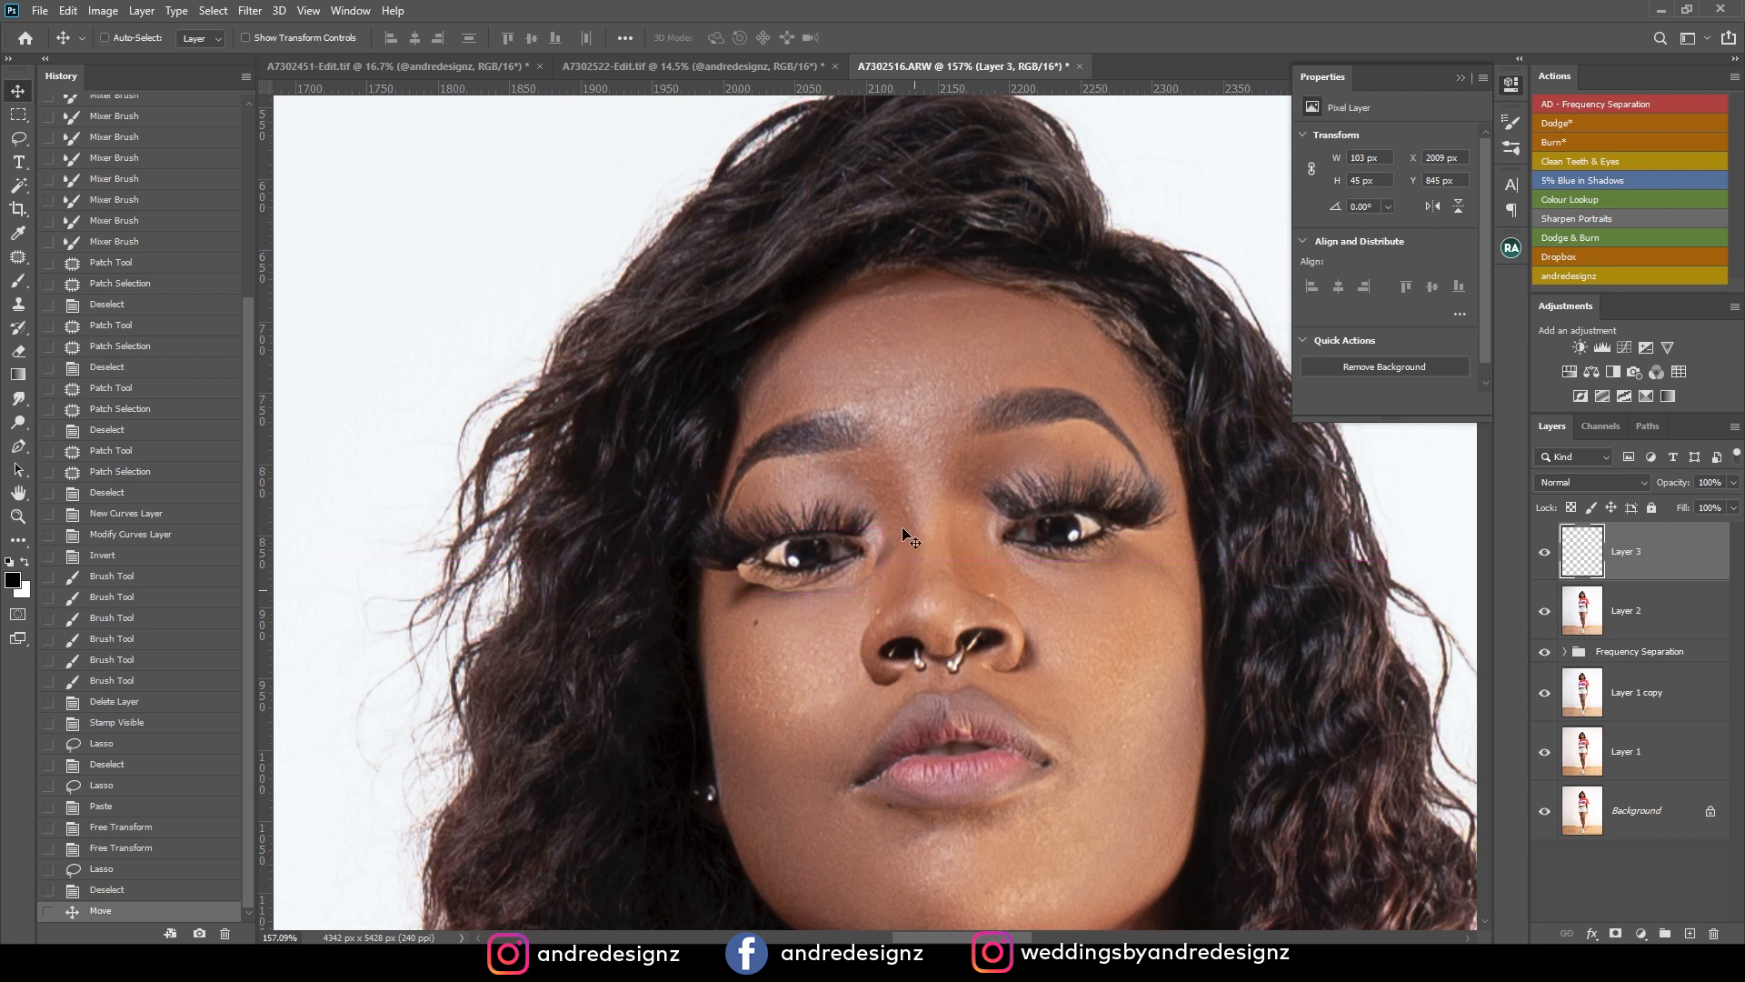
scroll(950, 645, down, 5)
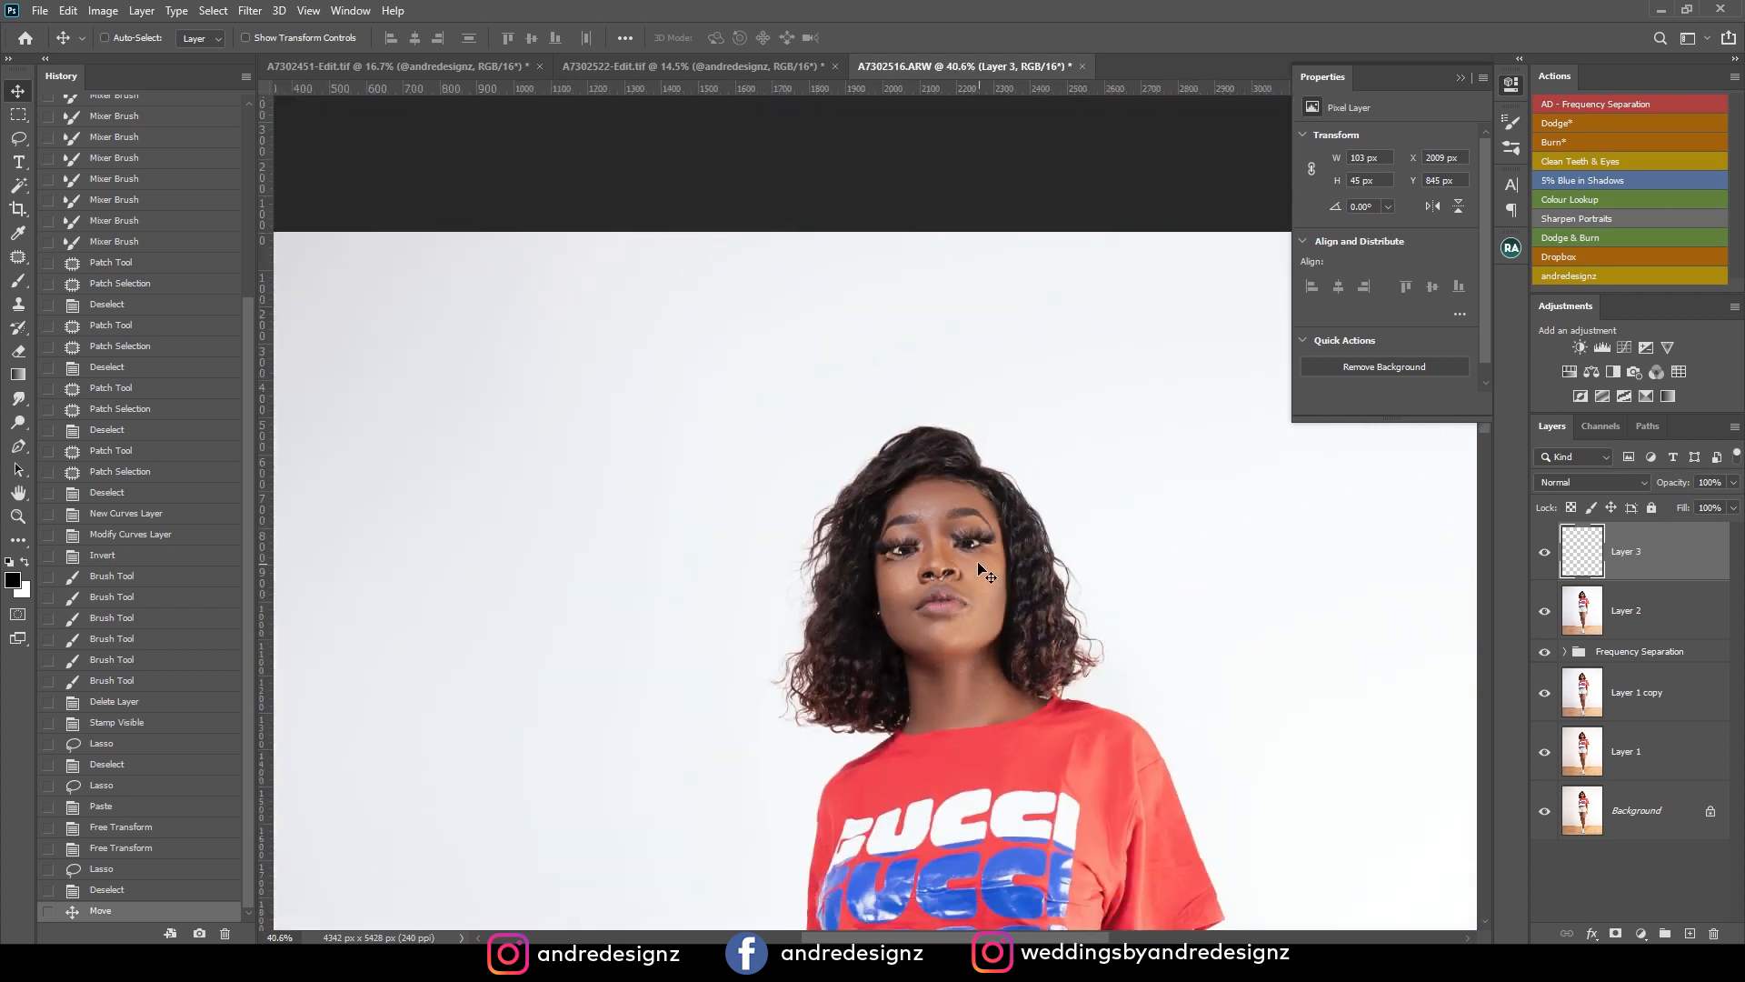
scroll(979, 568, up, 4)
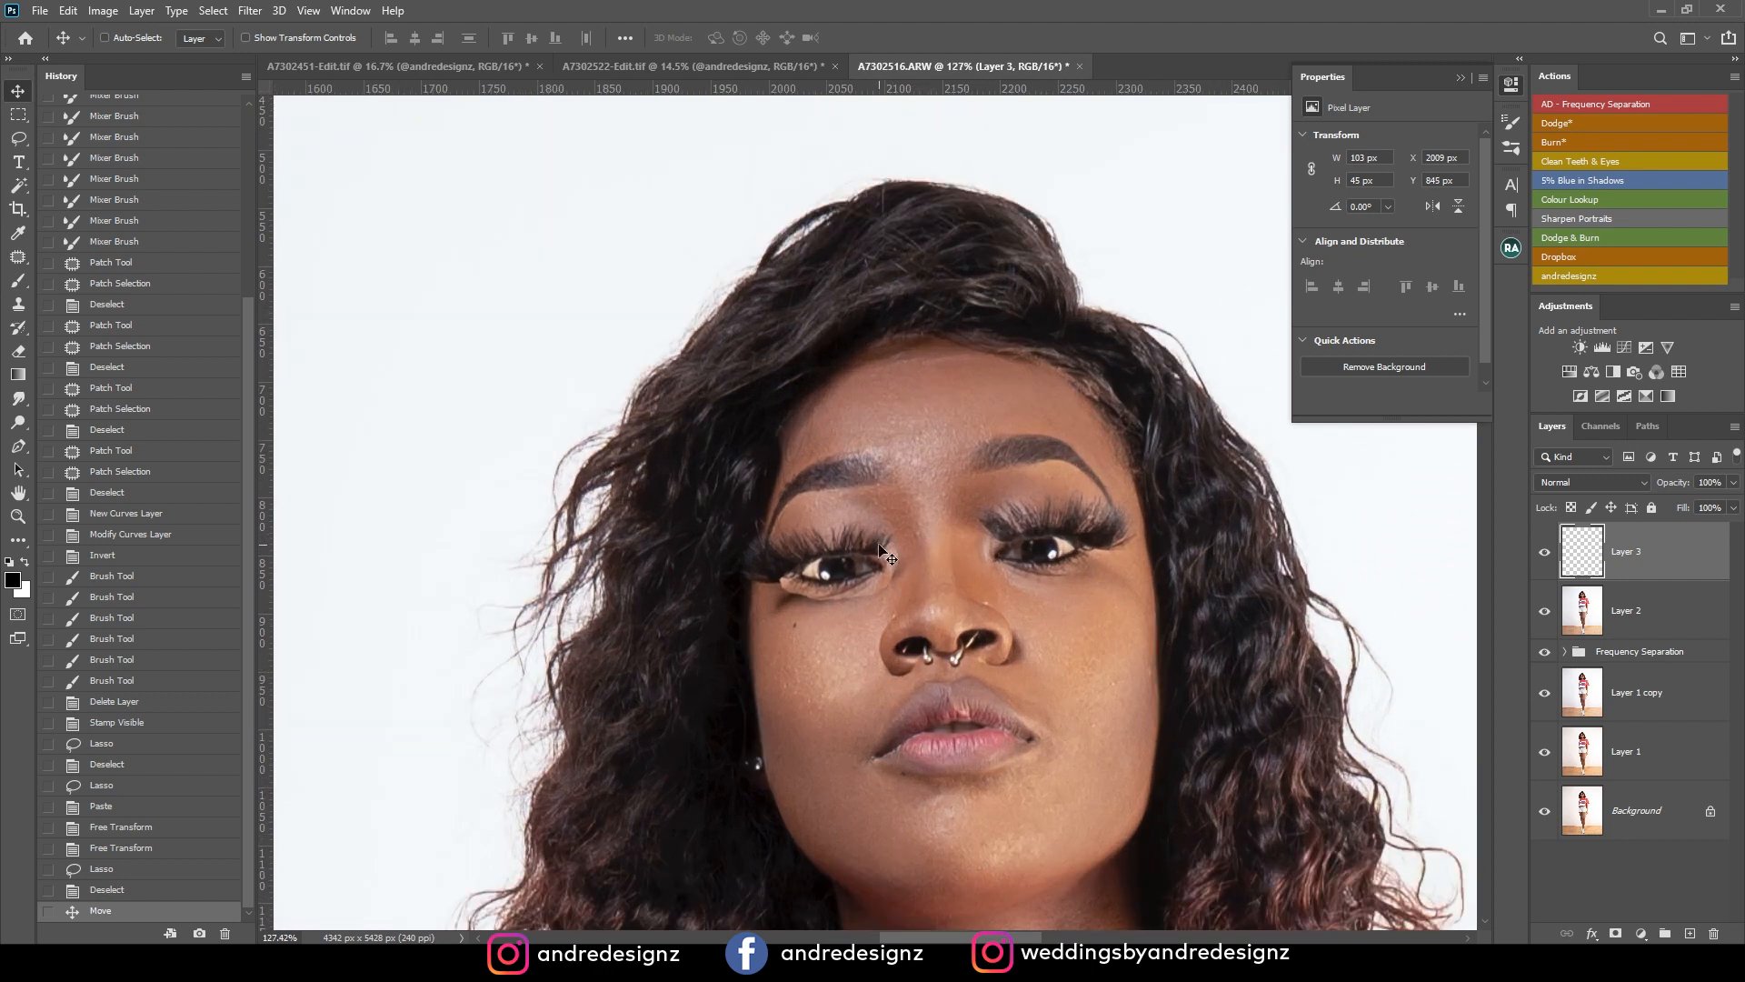
scroll(841, 571, up, 2)
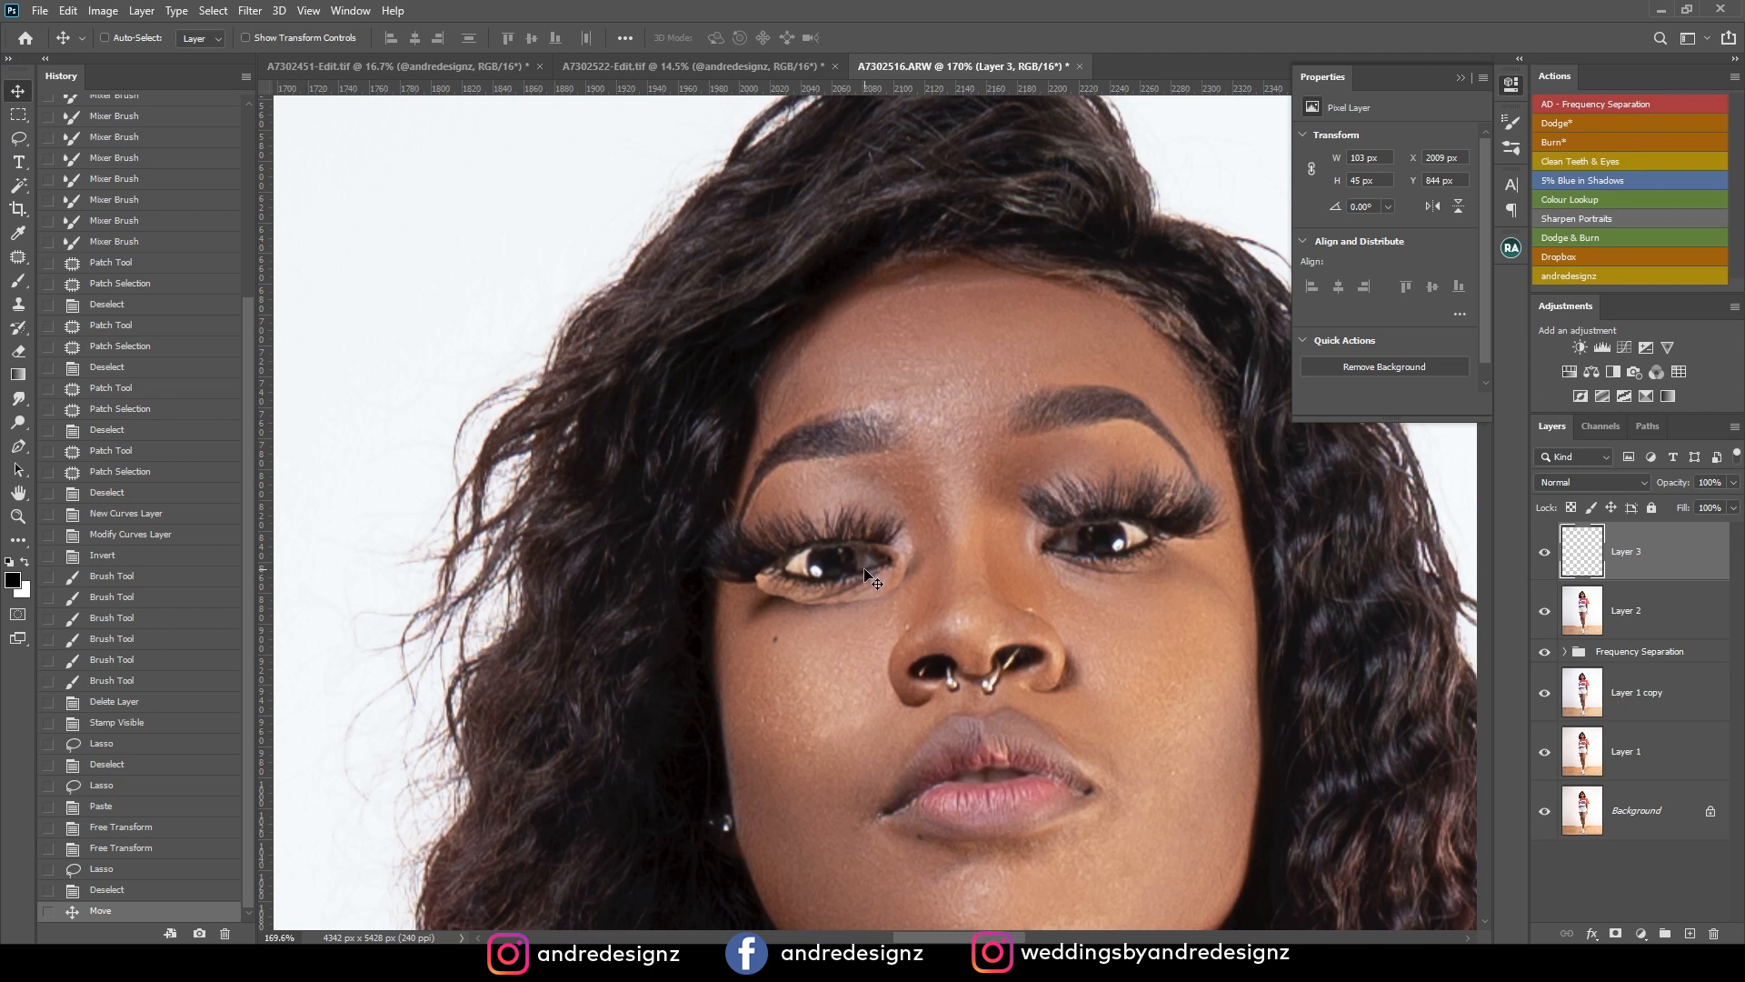
Add a layer mask to the pasted eye layer and paint black with a smaller brush to hide its inner lower edge.
click(1613, 933)
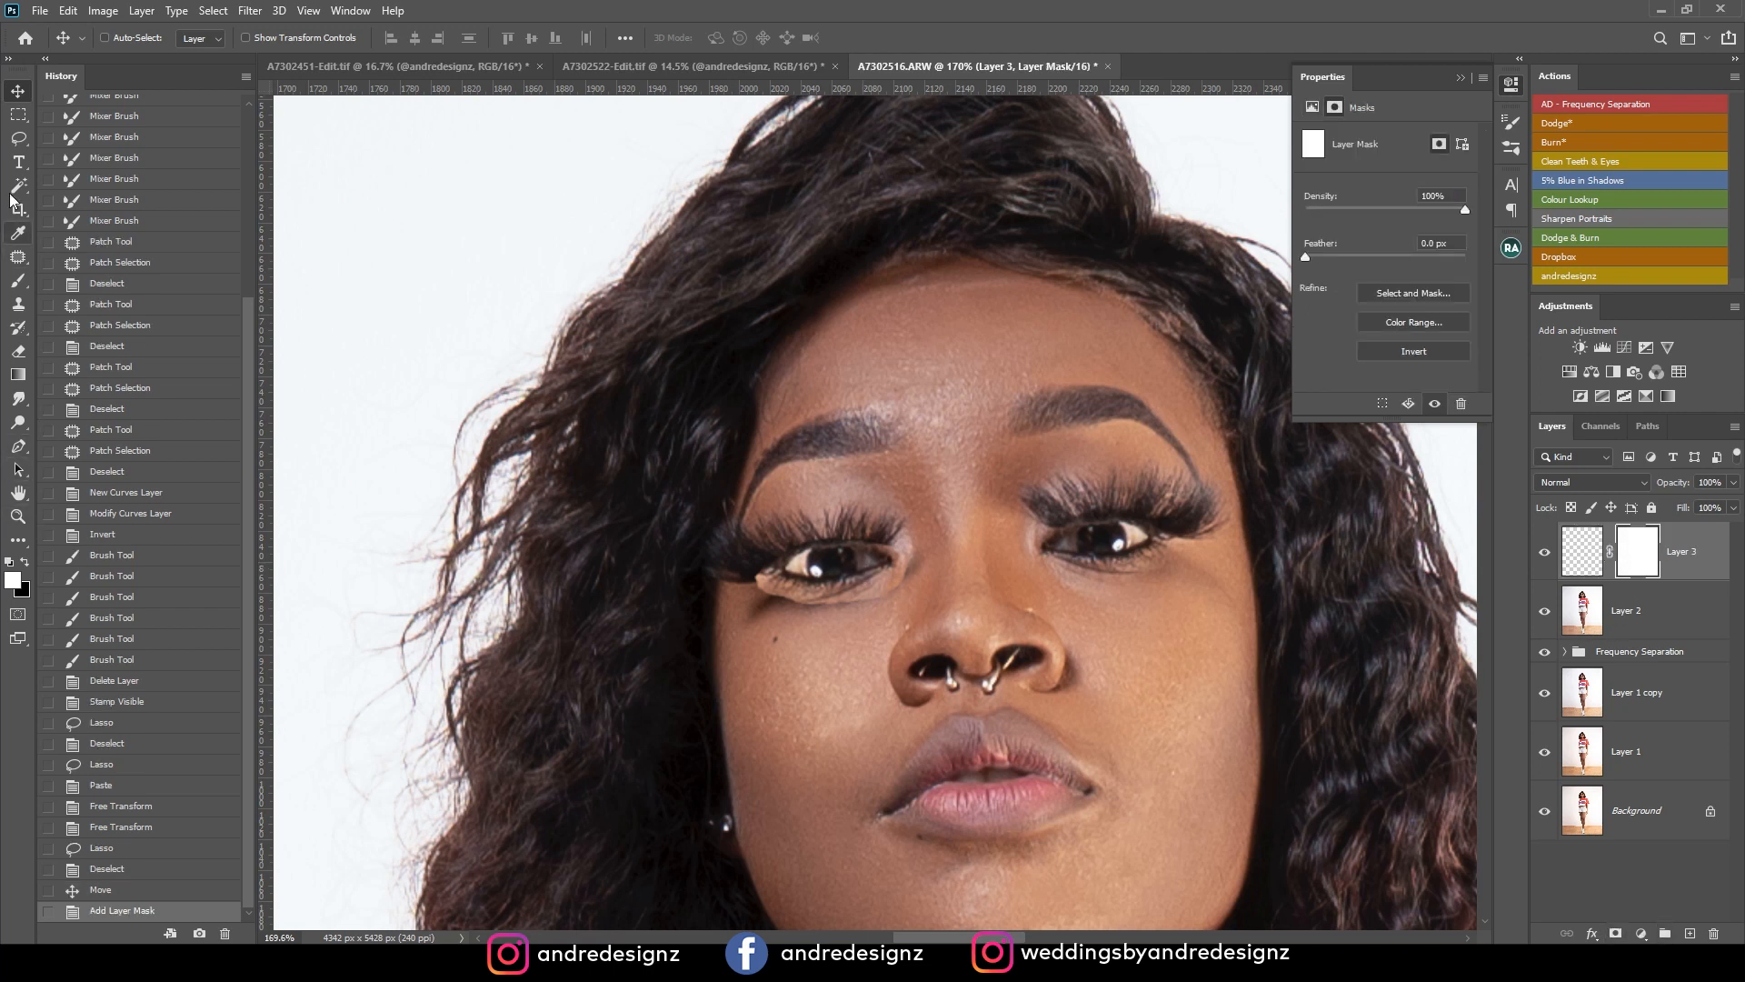
click(18, 282)
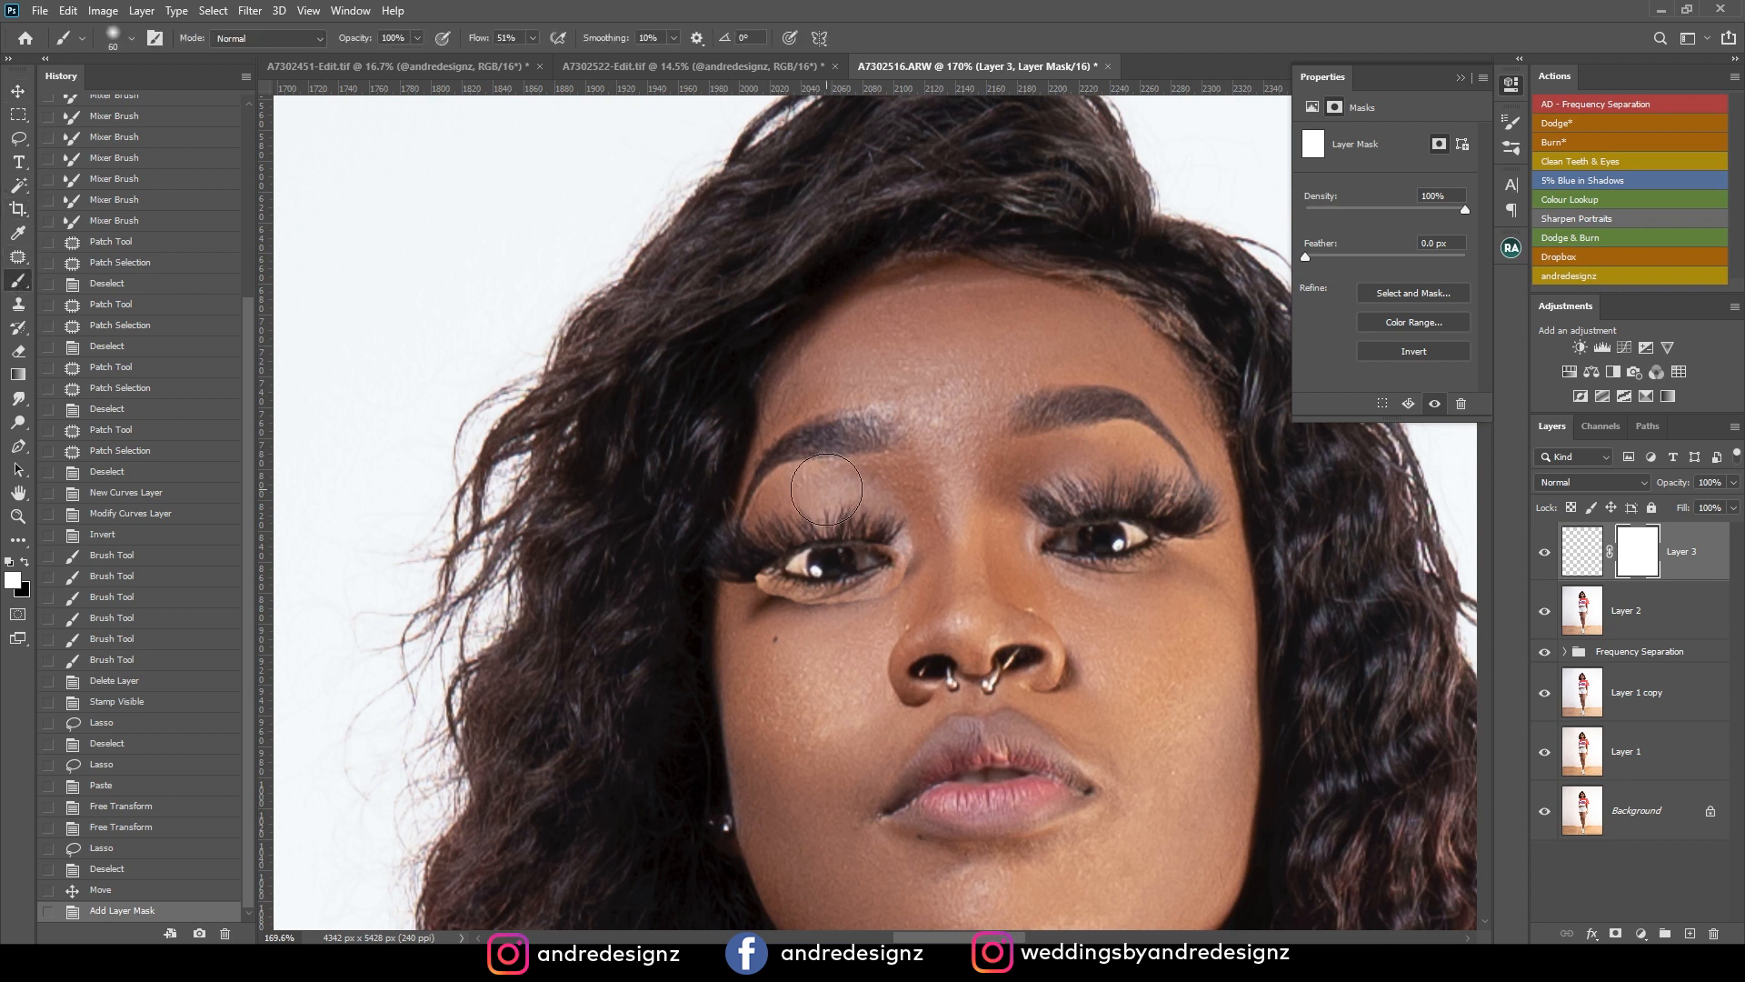
key(bracketleft)
key(bracketleft)
key(bracketleft)
click(25, 565)
drag(893, 590, 874, 600)
drag(884, 587, 847, 606)
drag(894, 585, 834, 607)
Paint black on the mask along the pasted eye's remaining lower edge and both corners to blend it into the skin.
drag(847, 602, 755, 592)
mouse_move(762, 590)
mouse_down()
mouse_move(823, 602)
mouse_move(768, 572)
mouse_move(787, 579)
mouse_up()
mouse_move(785, 593)
mouse_down()
mouse_move(797, 579)
mouse_move(841, 599)
mouse_up()
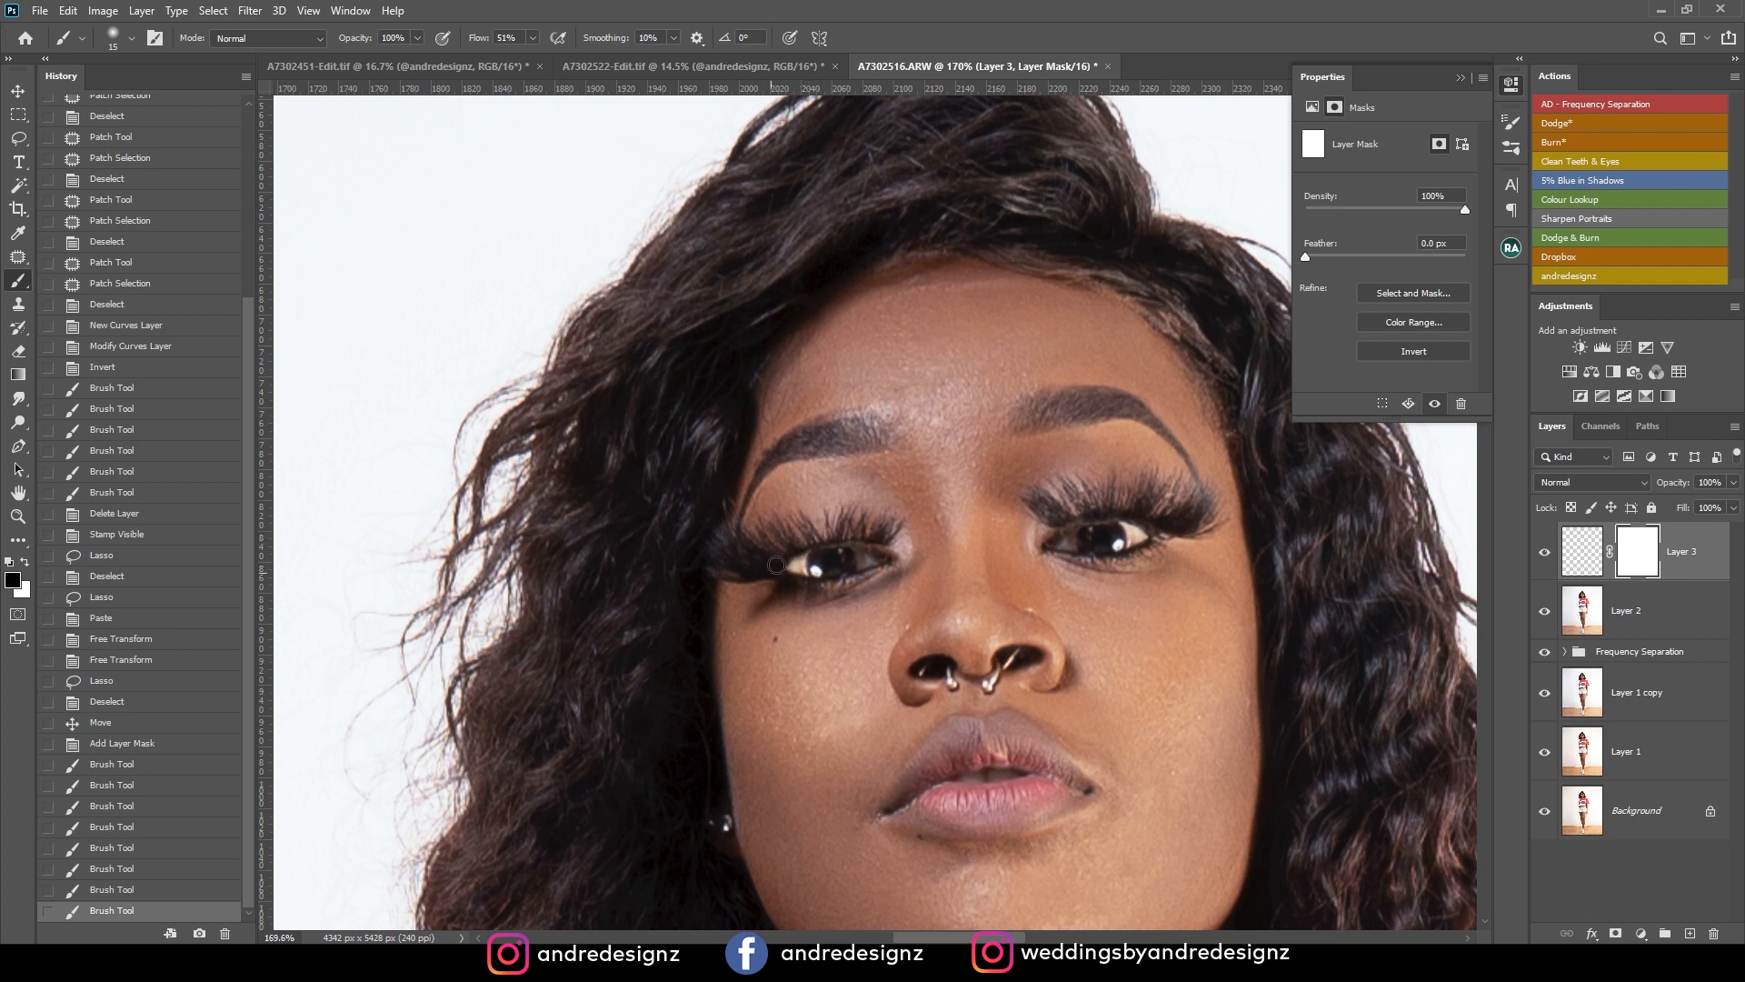
click(756, 586)
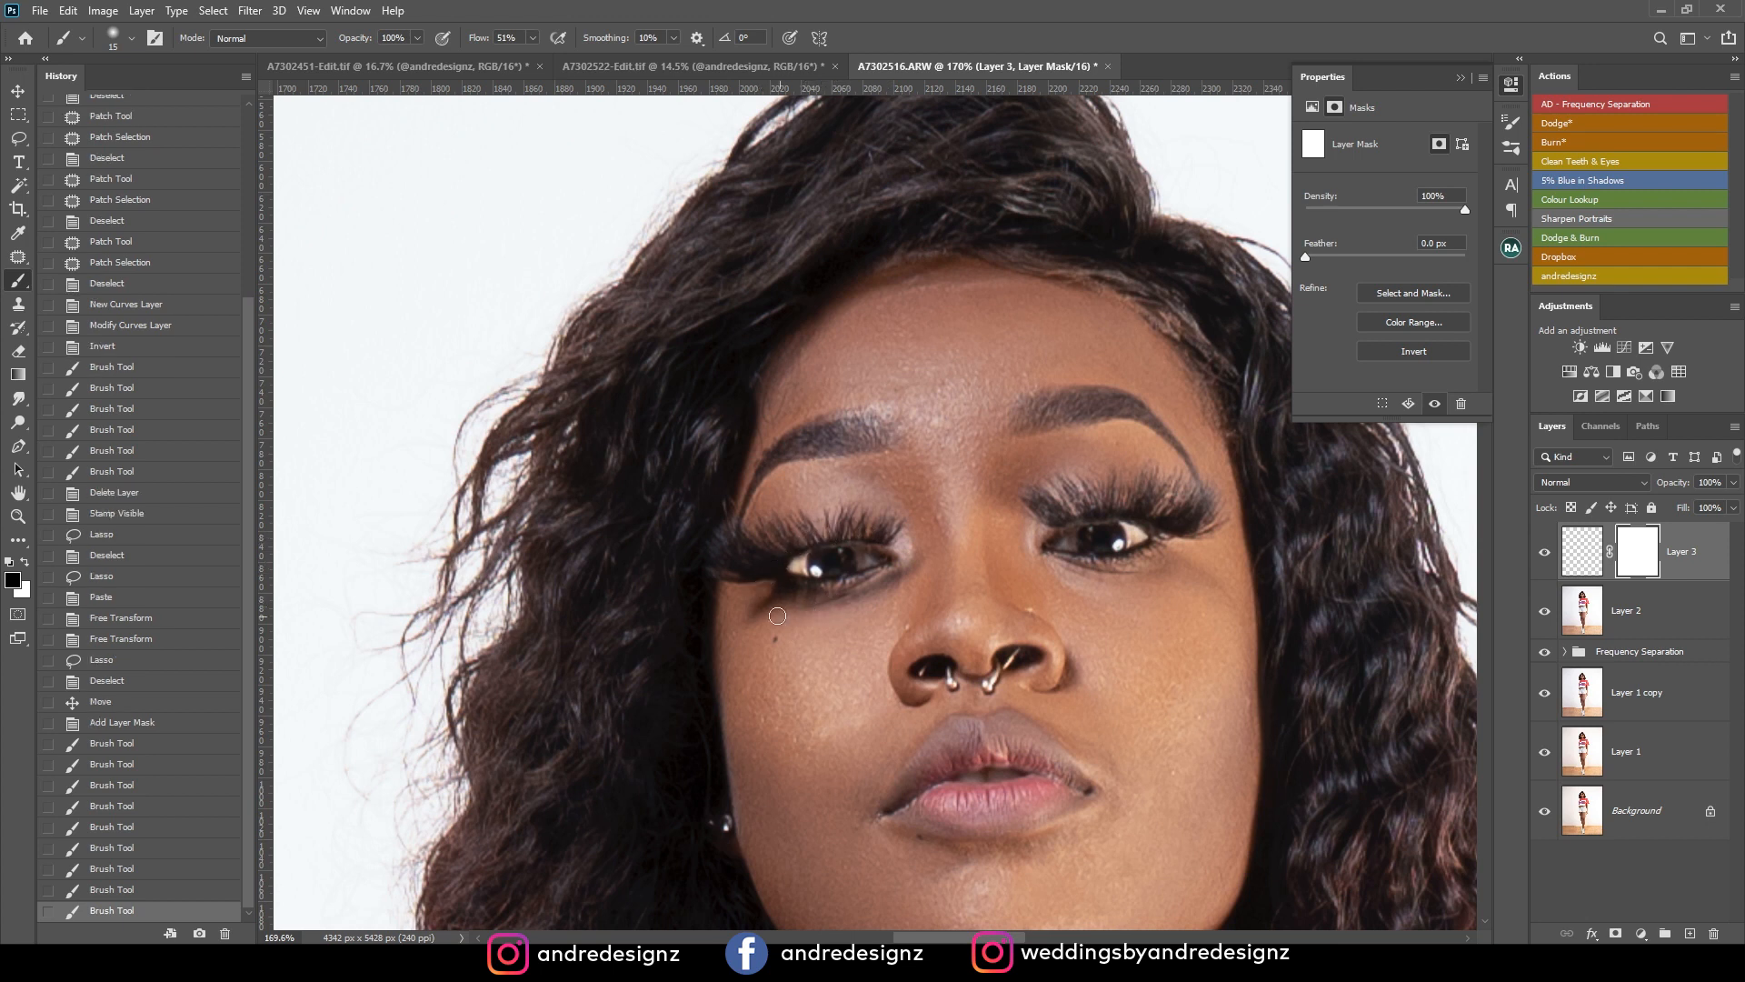
click(798, 619)
drag(914, 559, 911, 588)
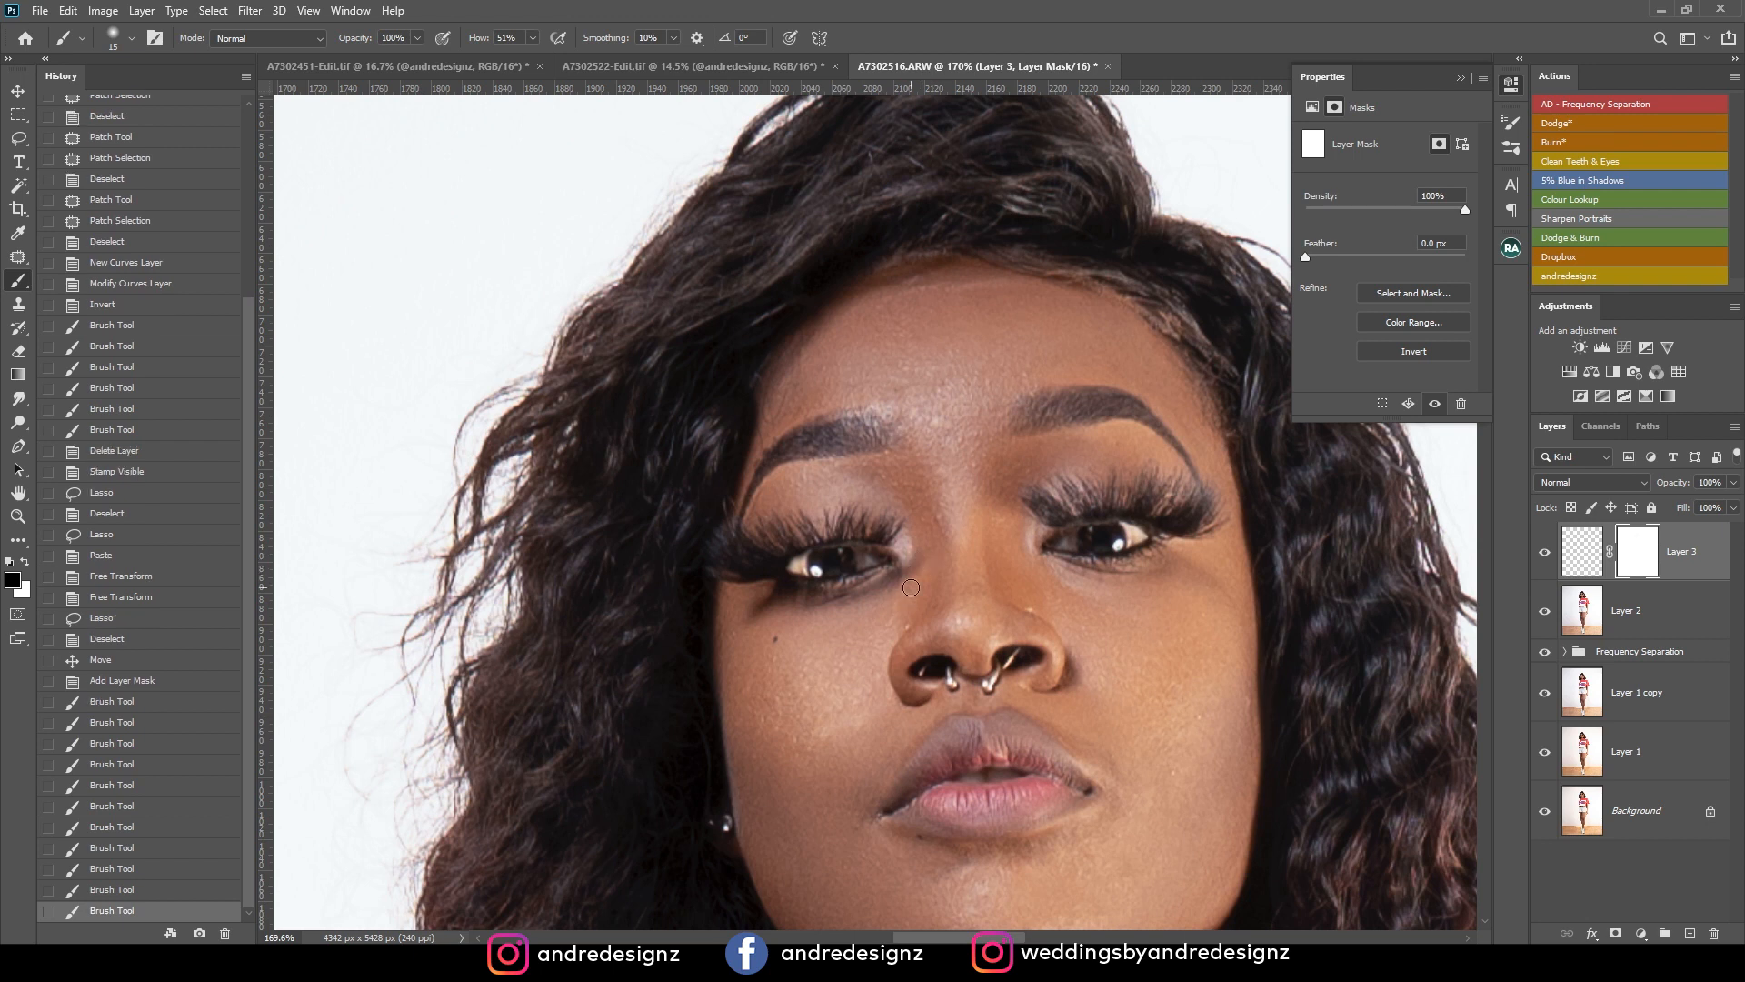
Stamp all visible layers onto a new layer above the masked eye layer.
scroll(916, 585, down, 10)
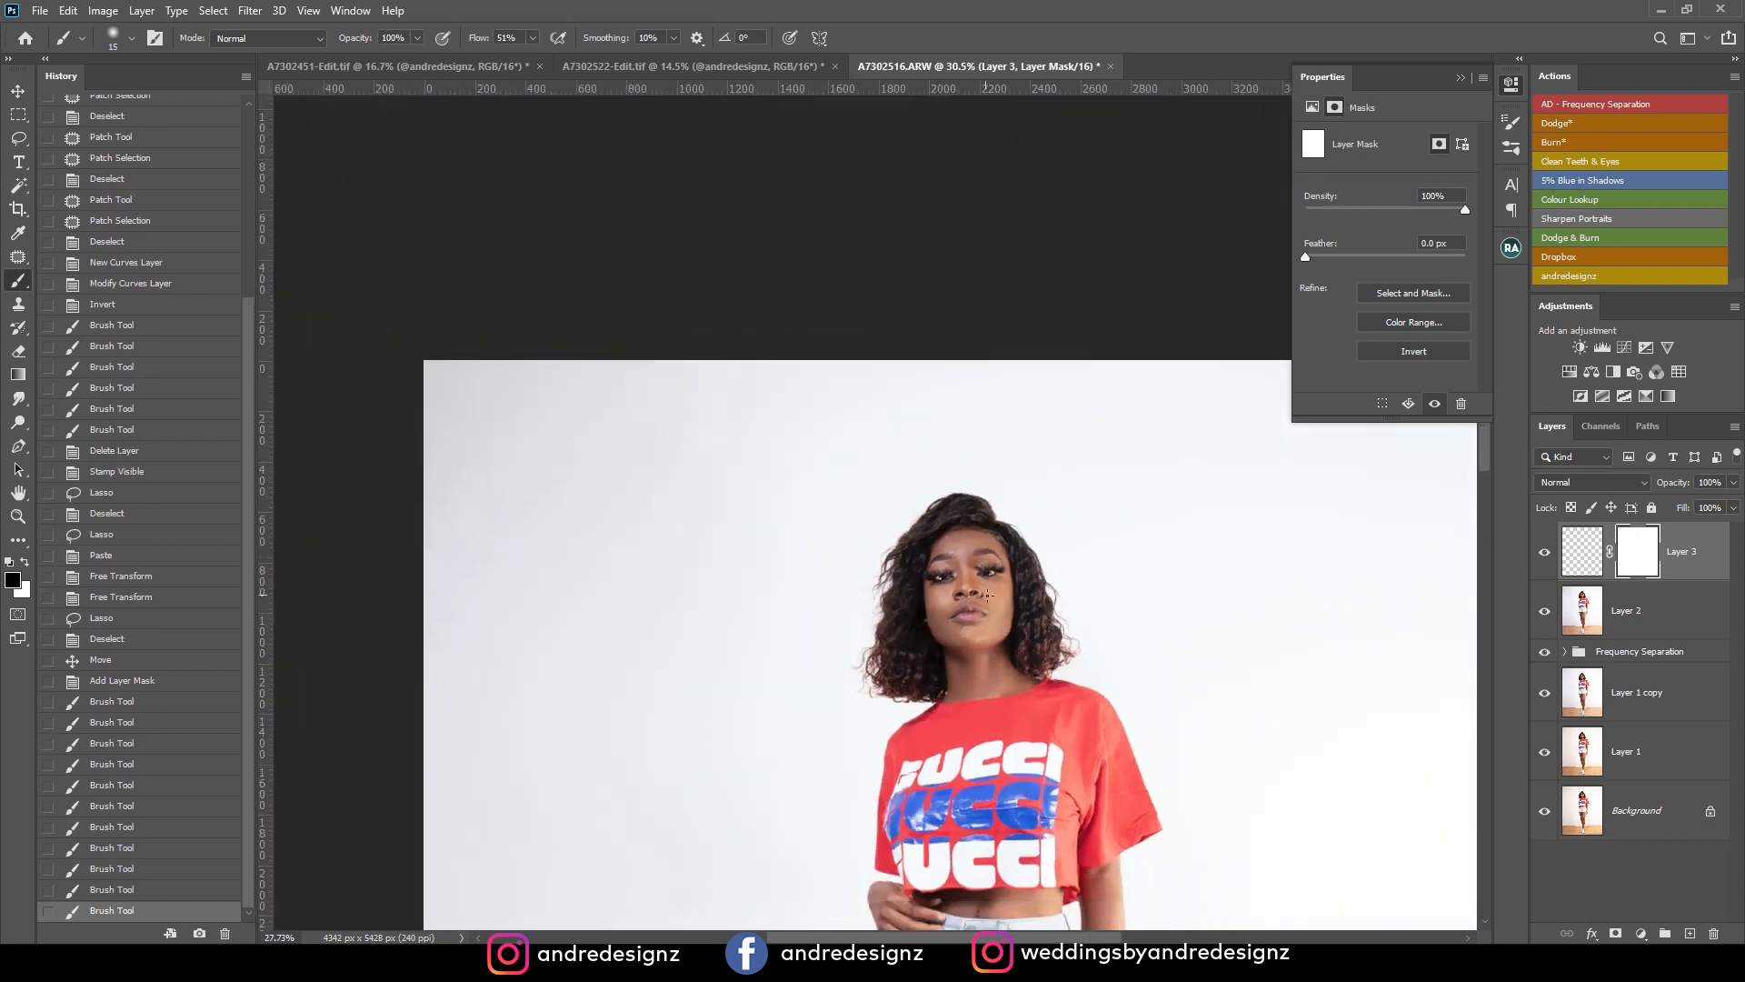
scroll(1028, 602, down, 2)
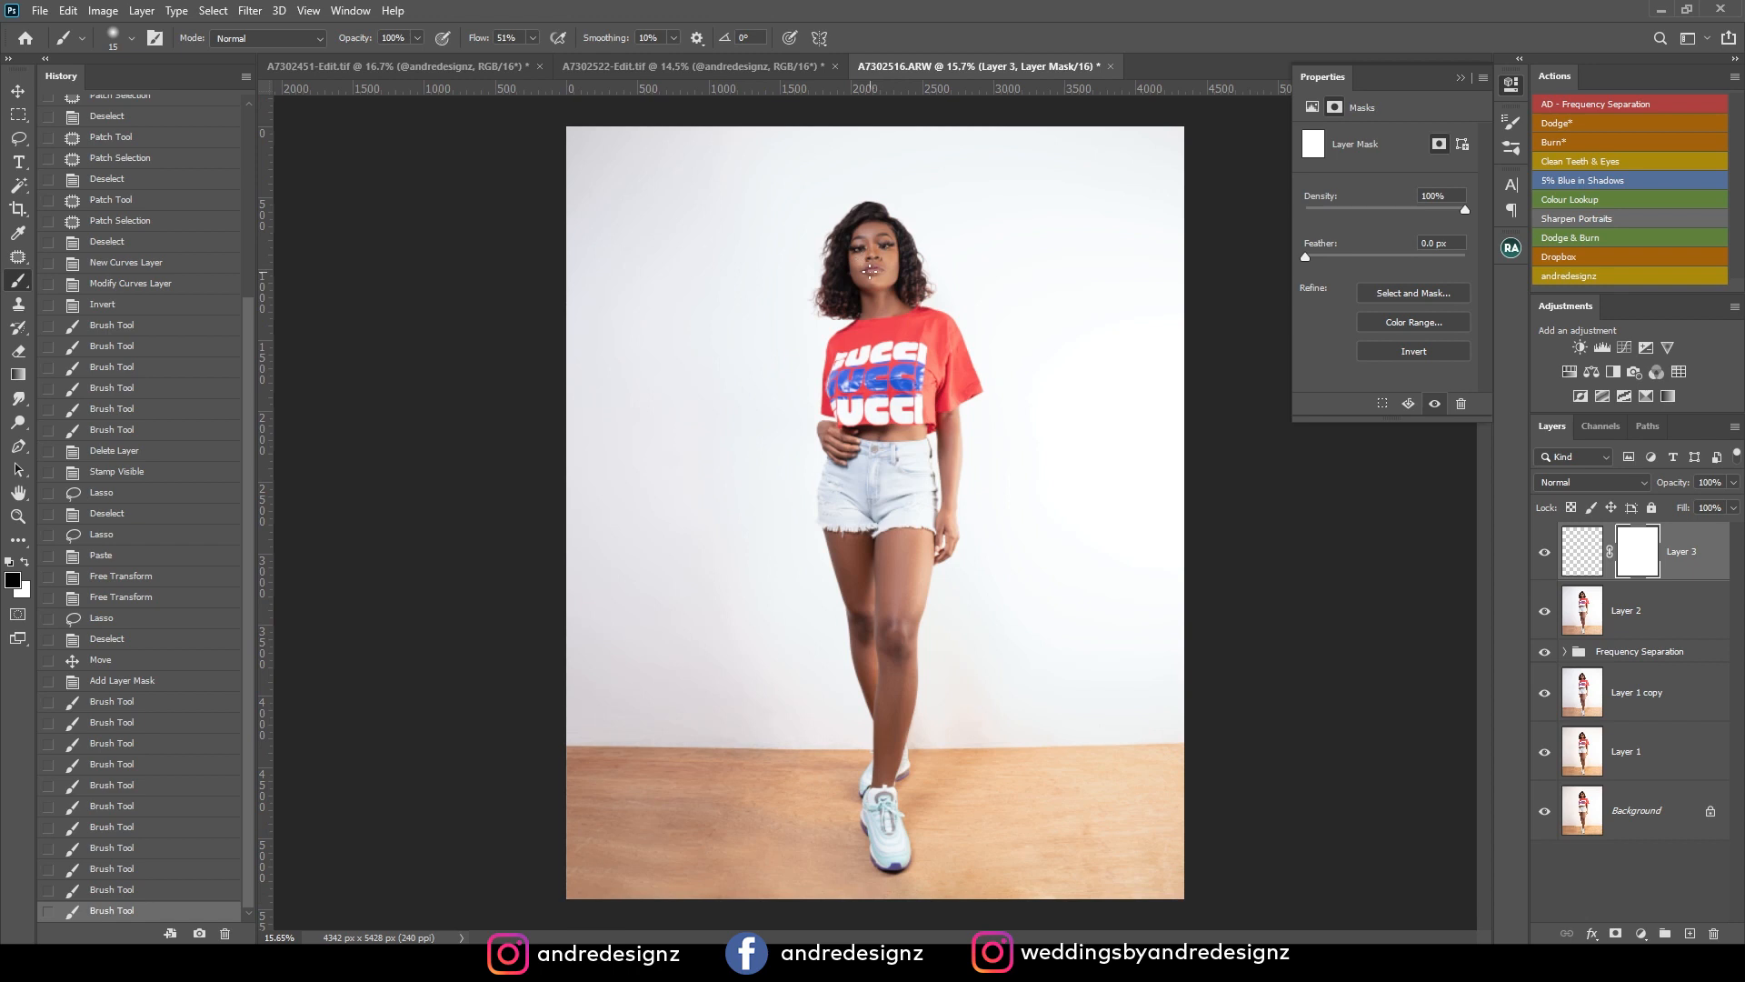
scroll(870, 271, up, 8)
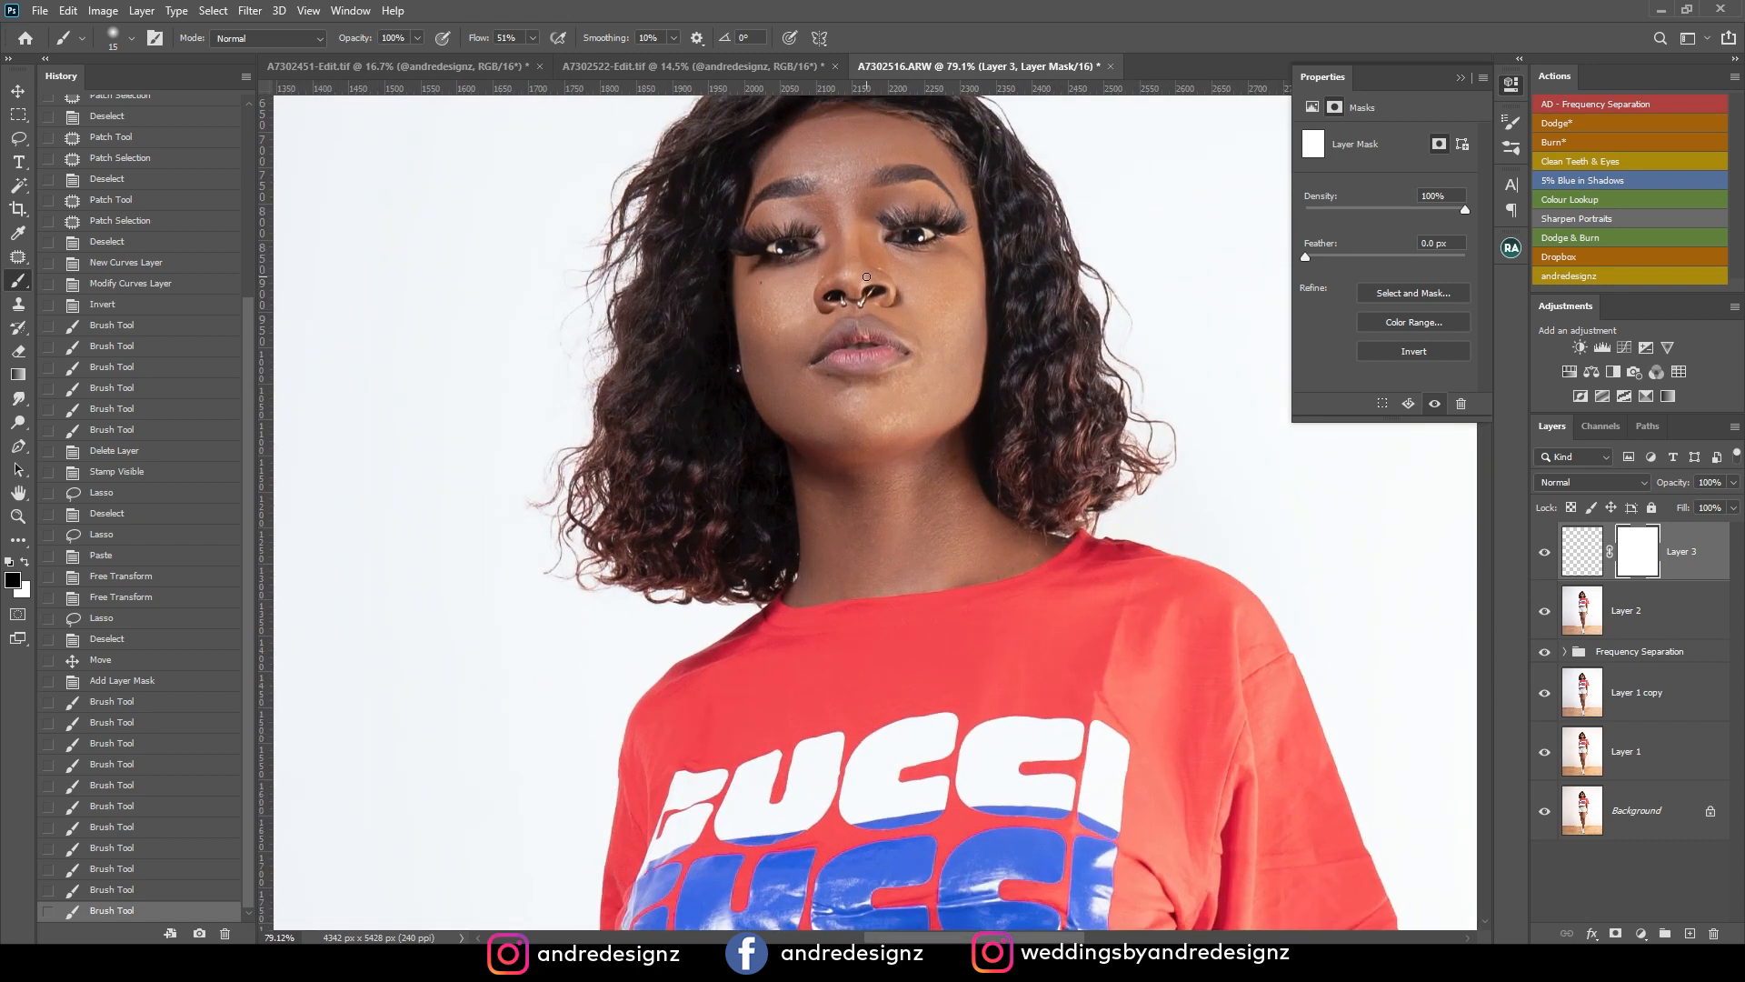
scroll(867, 276, up, 4)
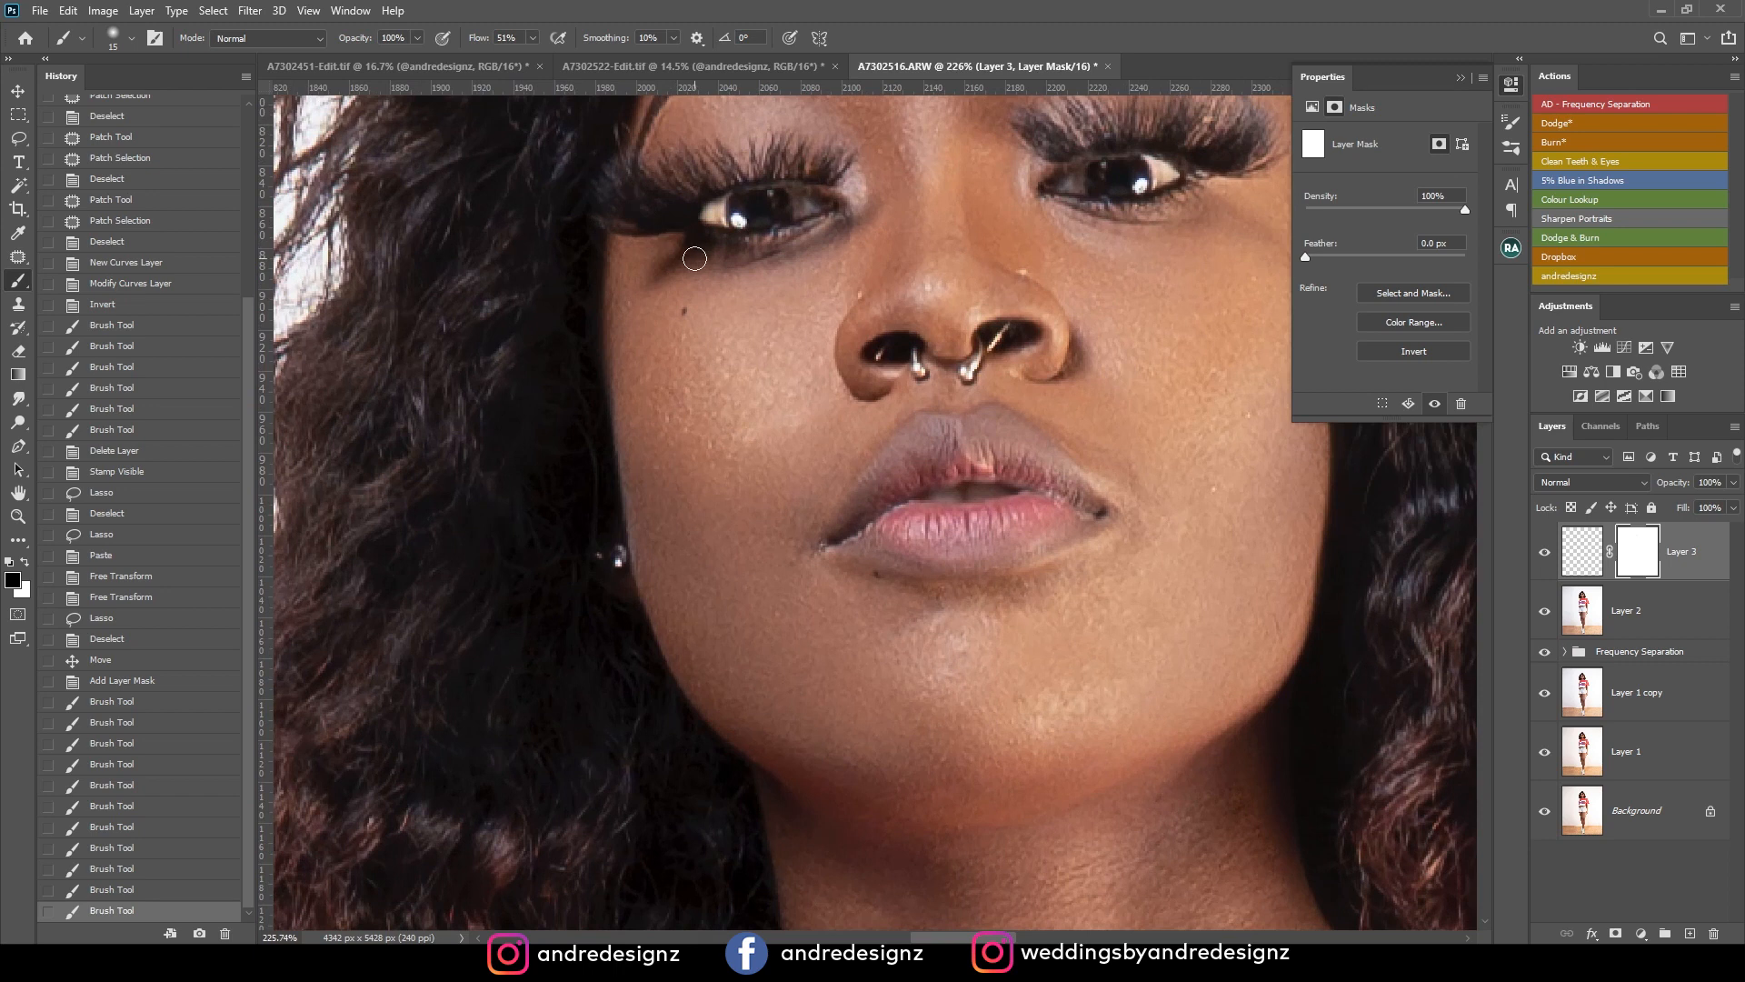
scroll(712, 262, down, 10)
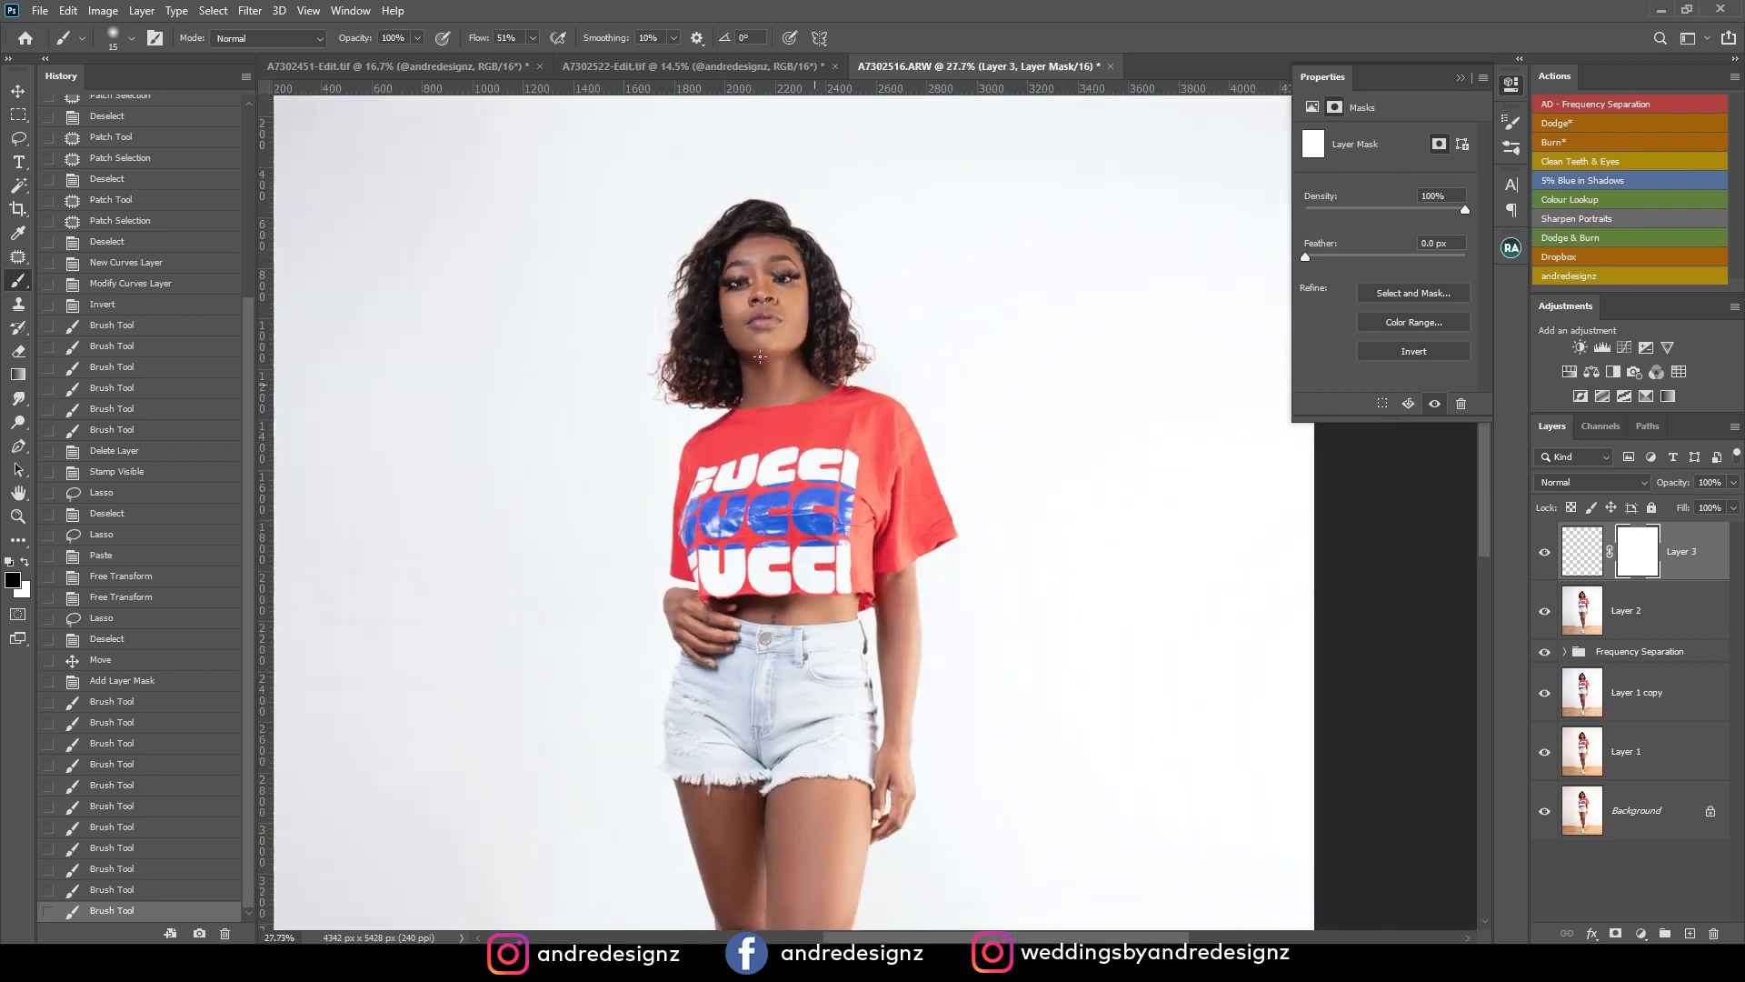
scroll(774, 359, up, 14)
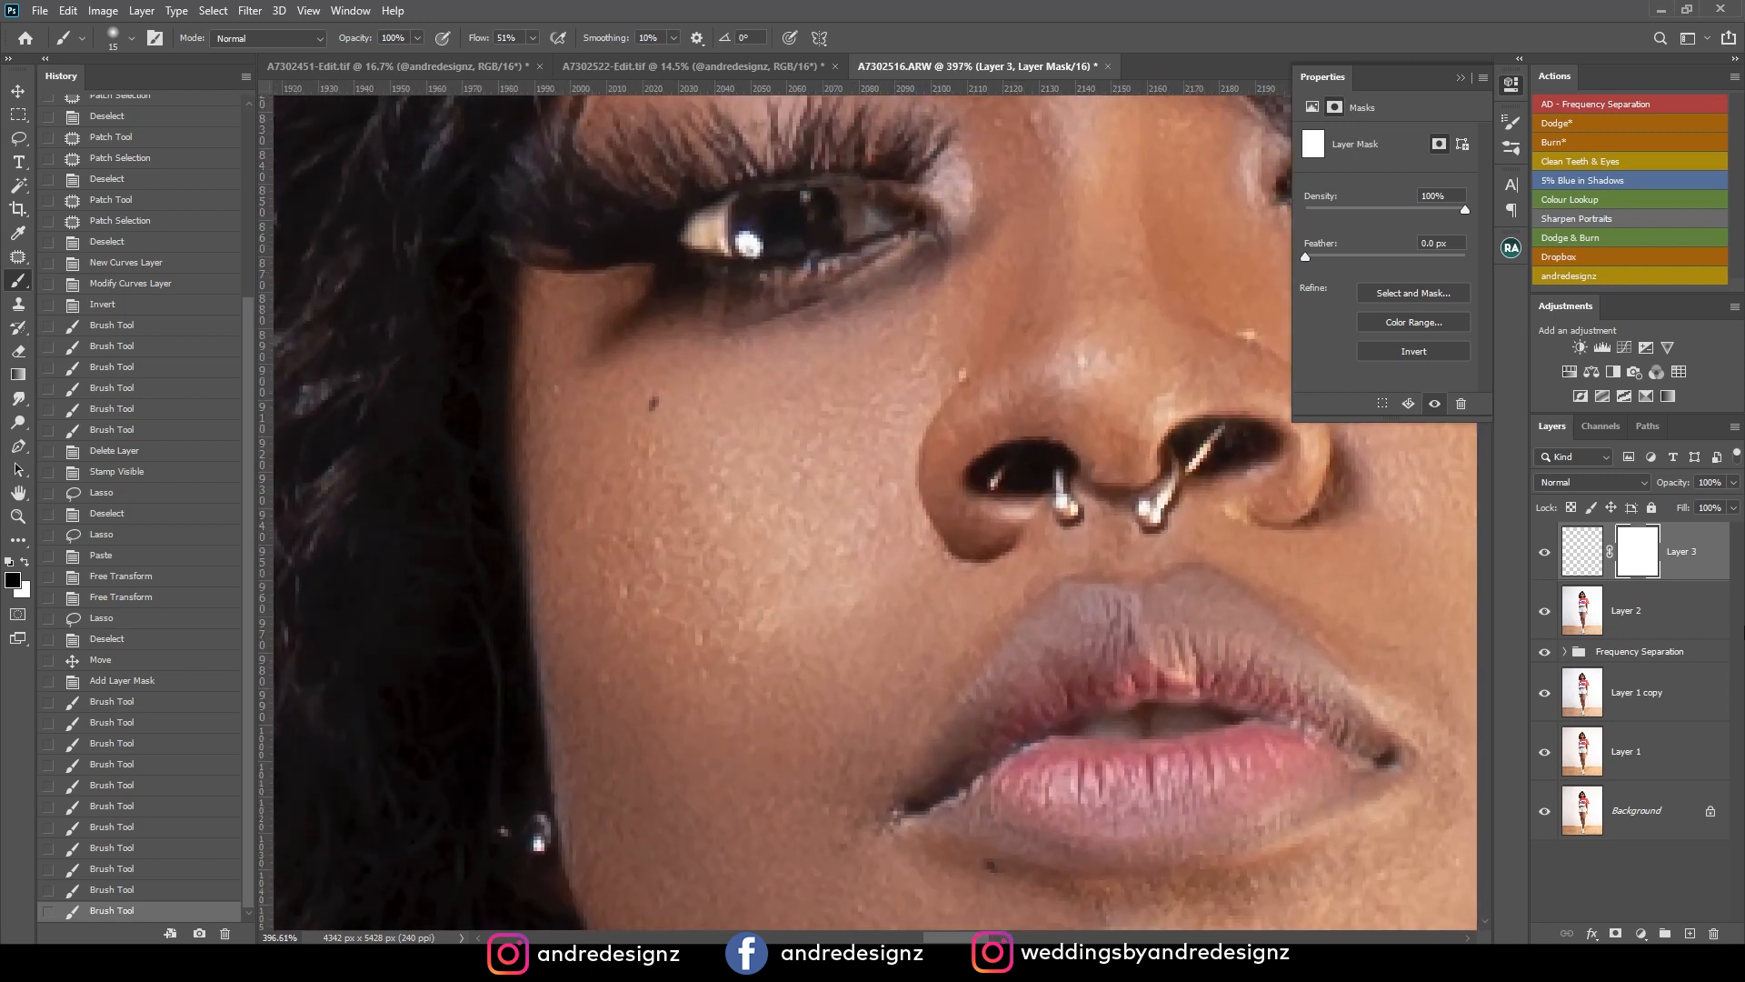
click(1693, 553)
key(ctrl+alt+shift+e)
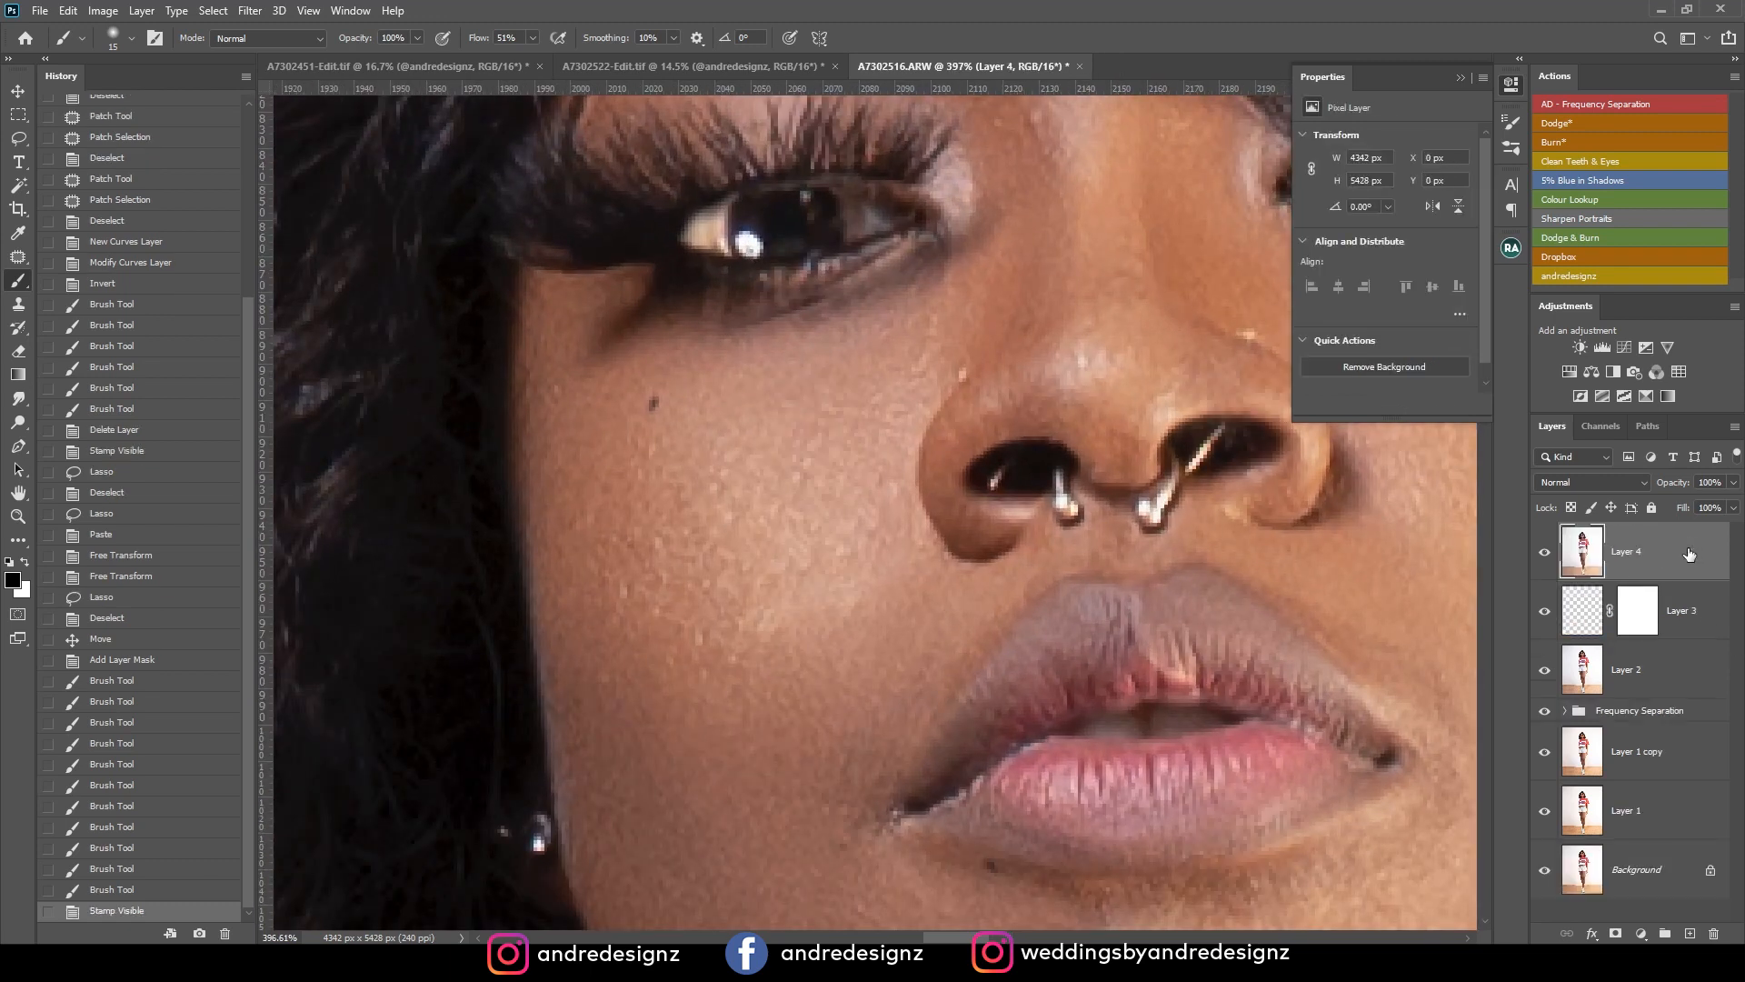
Patch away the mirrored catchlight in the pasted eye and clean the adjoining edge of the iris, deselecting after each patch.
key(i)
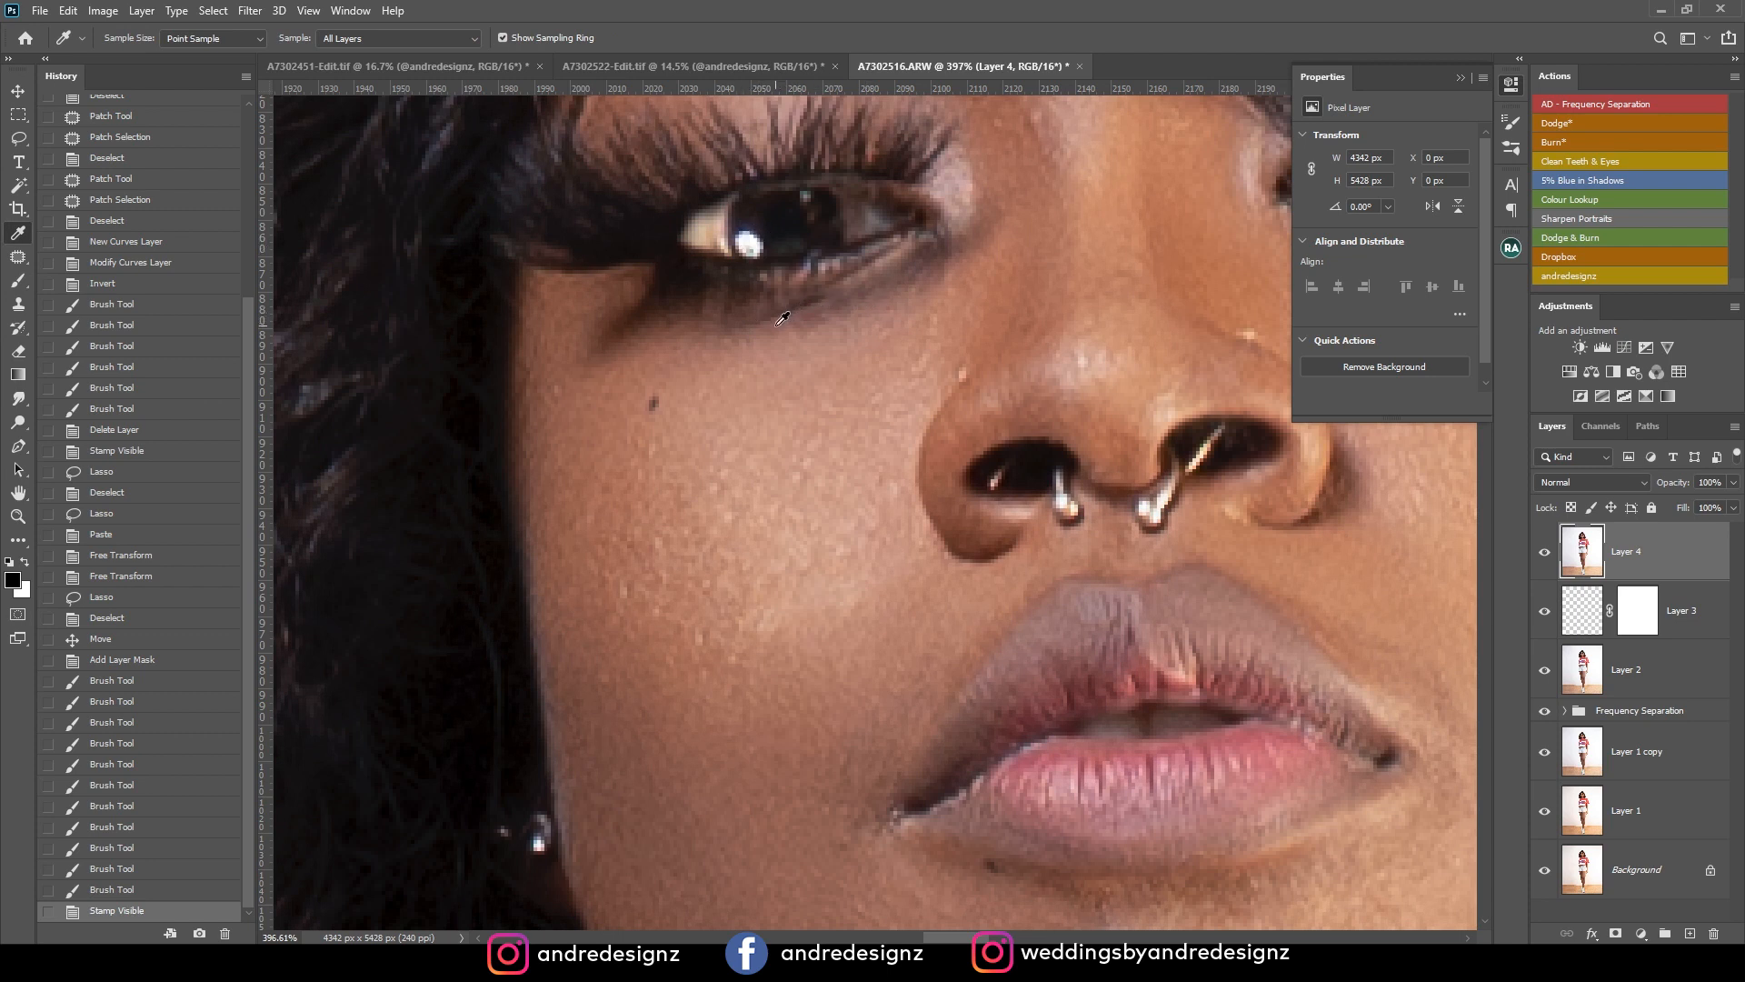
key(j)
mouse_move(735, 233)
mouse_down()
mouse_move(771, 270)
mouse_move(844, 237)
mouse_up()
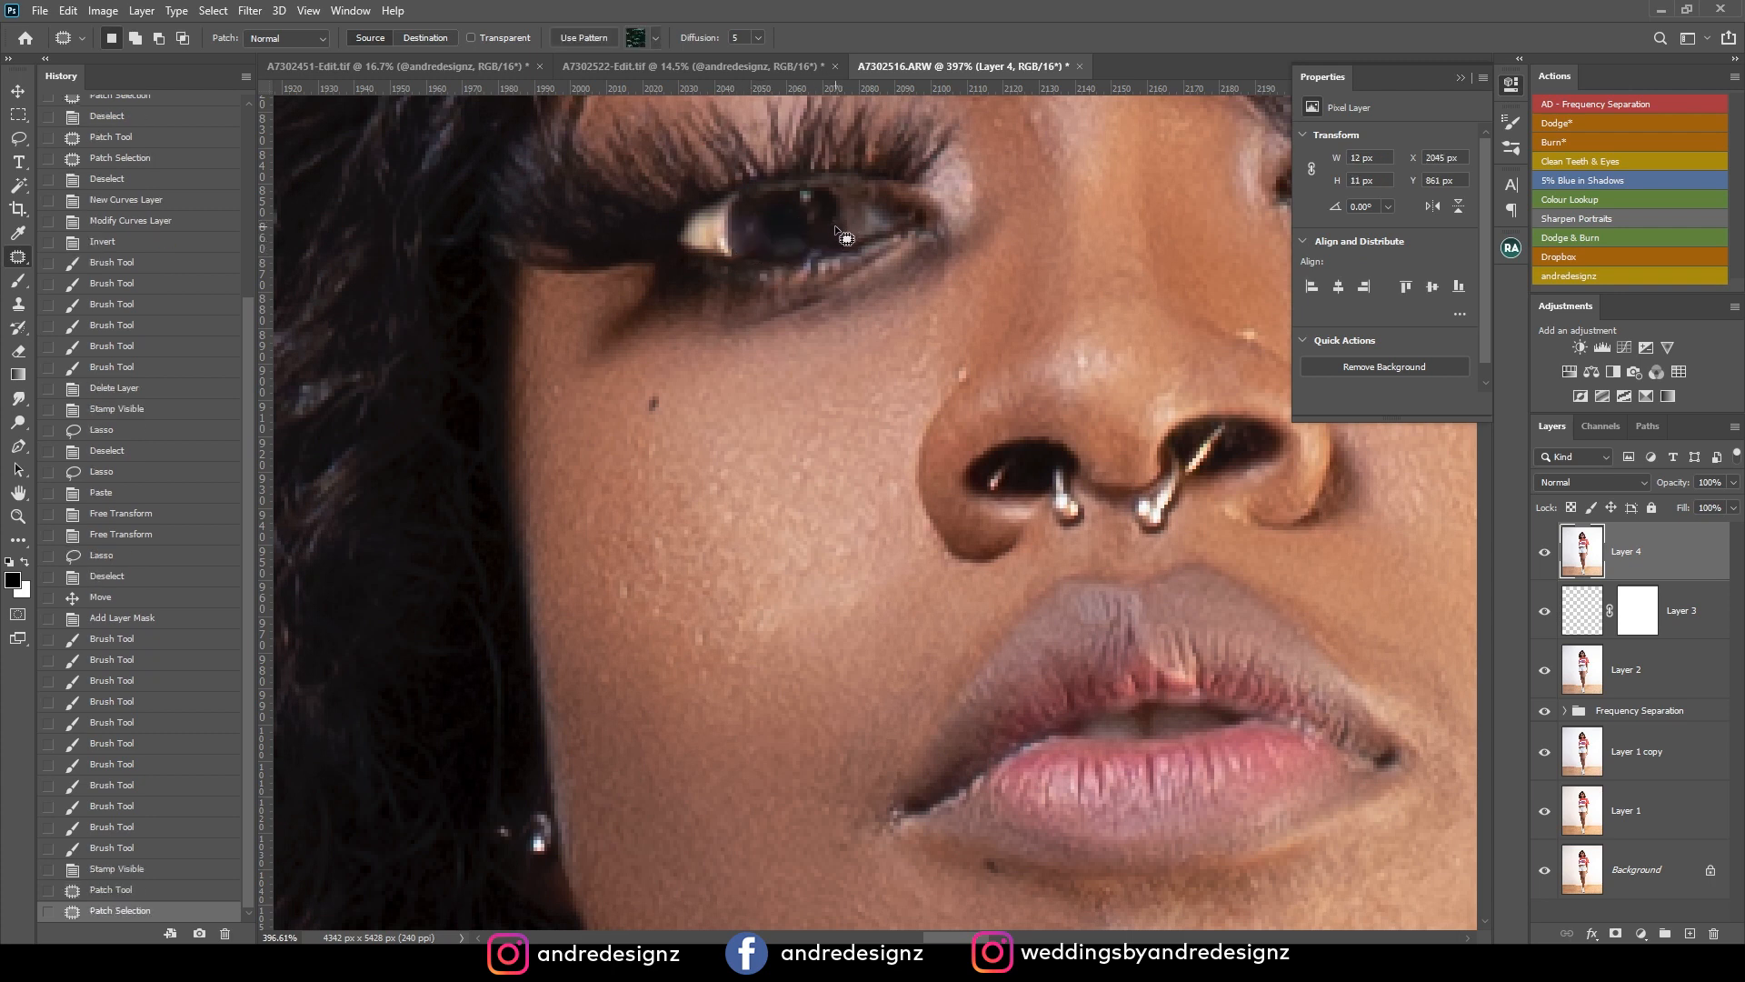
key(ctrl+d)
mouse_move(747, 224)
mouse_down()
mouse_move(763, 241)
mouse_move(747, 225)
mouse_move(702, 240)
mouse_move(724, 220)
mouse_move(708, 234)
mouse_up()
key(ctrl+d)
mouse_move(720, 210)
mouse_down()
mouse_move(700, 231)
mouse_move(722, 216)
mouse_move(717, 240)
mouse_up()
key(ctrl+d)
Patch the light reflections on the nose side of the pasted eye's iris and deselect.
click(856, 224)
drag(856, 224, 880, 224)
drag(878, 222, 880, 221)
key(ctrl+d)
drag(870, 223, 886, 211)
key(ctrl+d)
key(ctrl+d)
scroll(905, 246, down, 6)
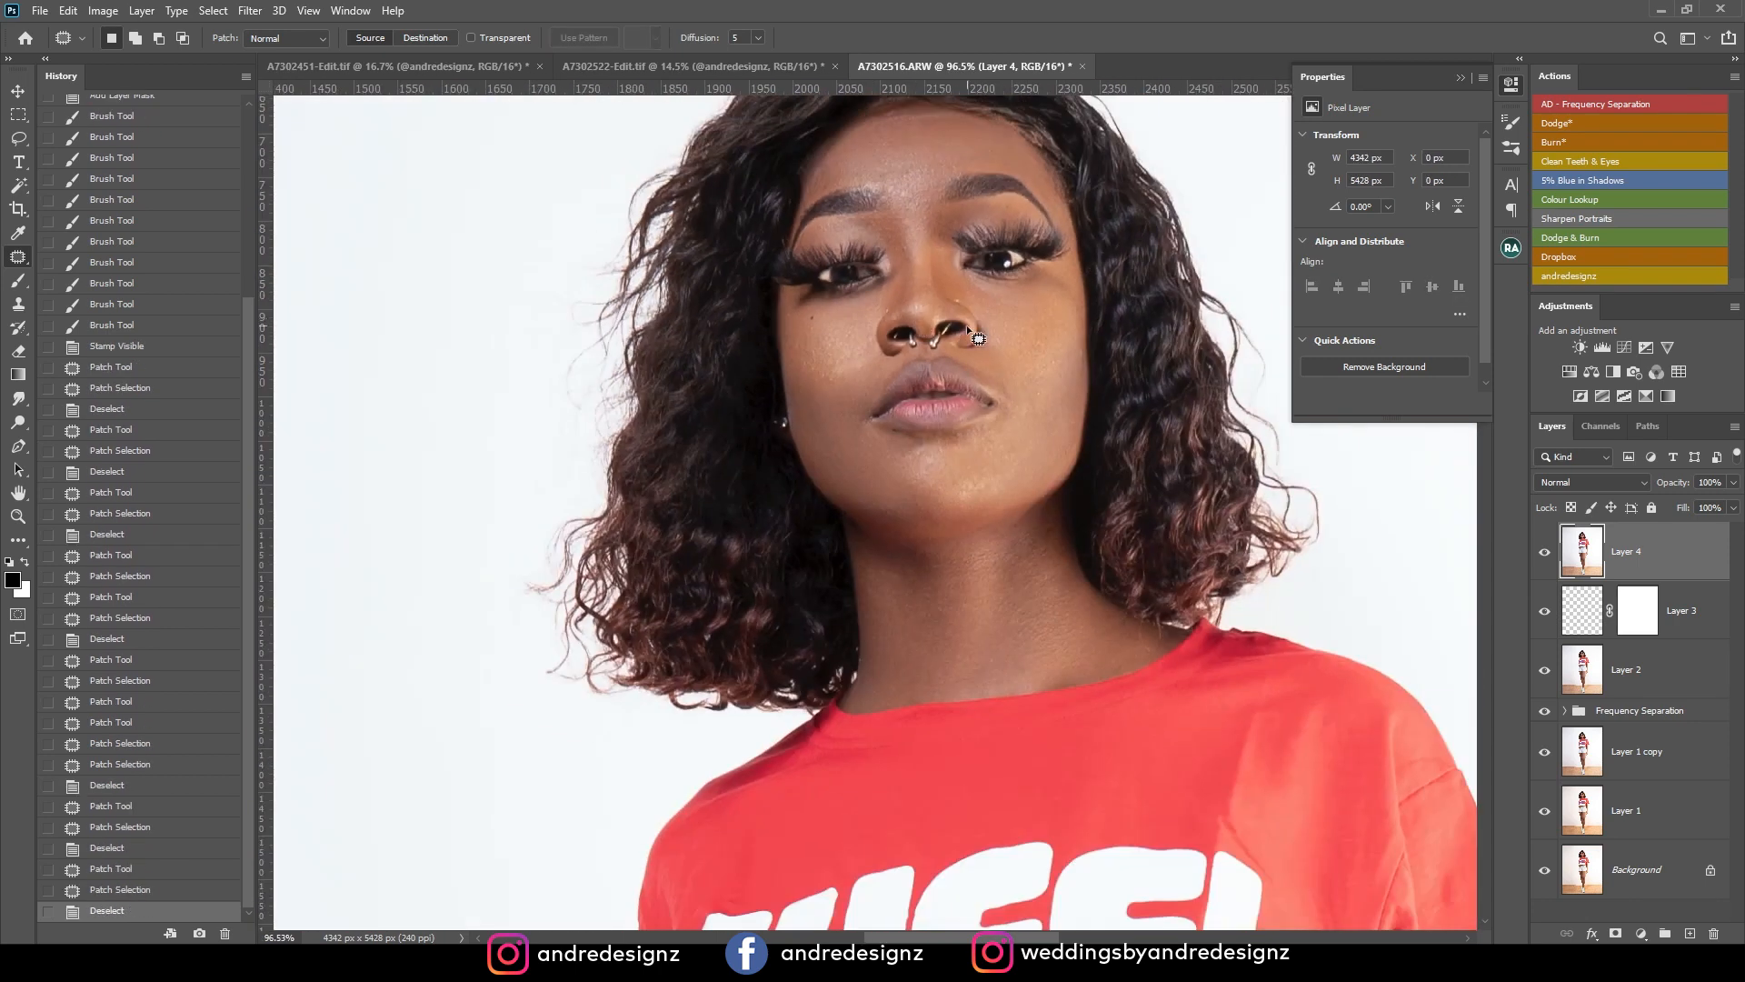
Compare the retouched portrait with the original by showing only the Background layer, and restore the visibility of all layers.
scroll(977, 338, down, 5)
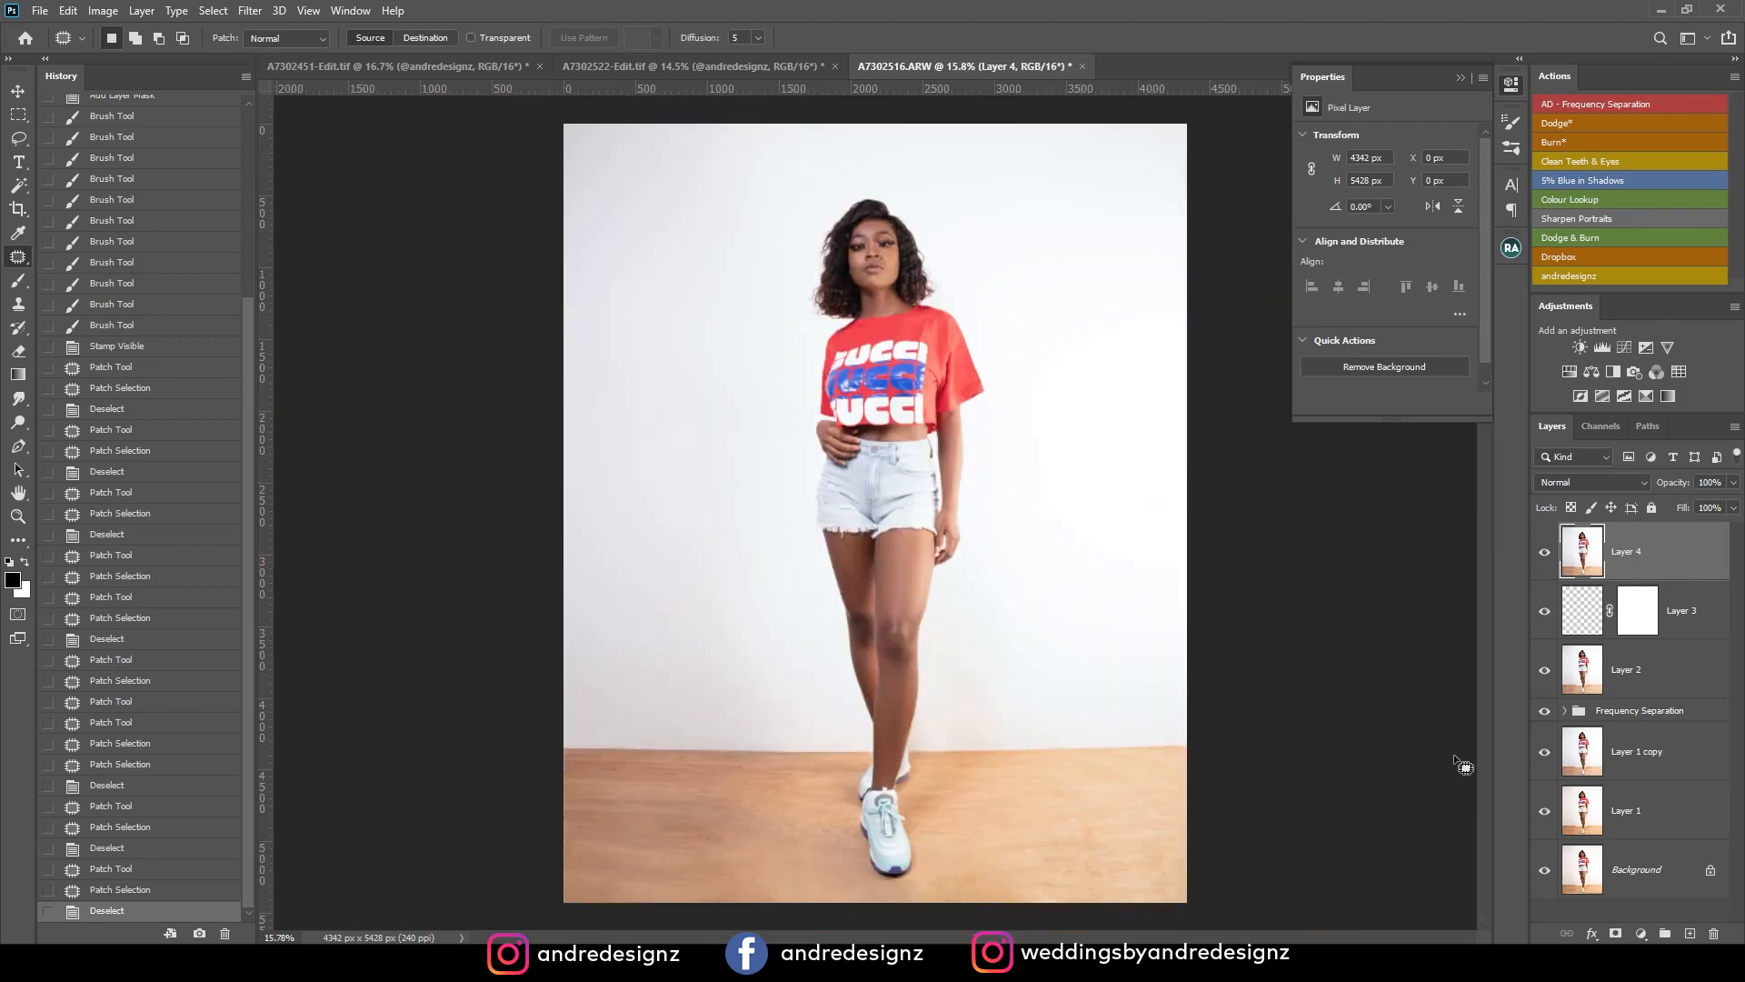
alt+click(1545, 872)
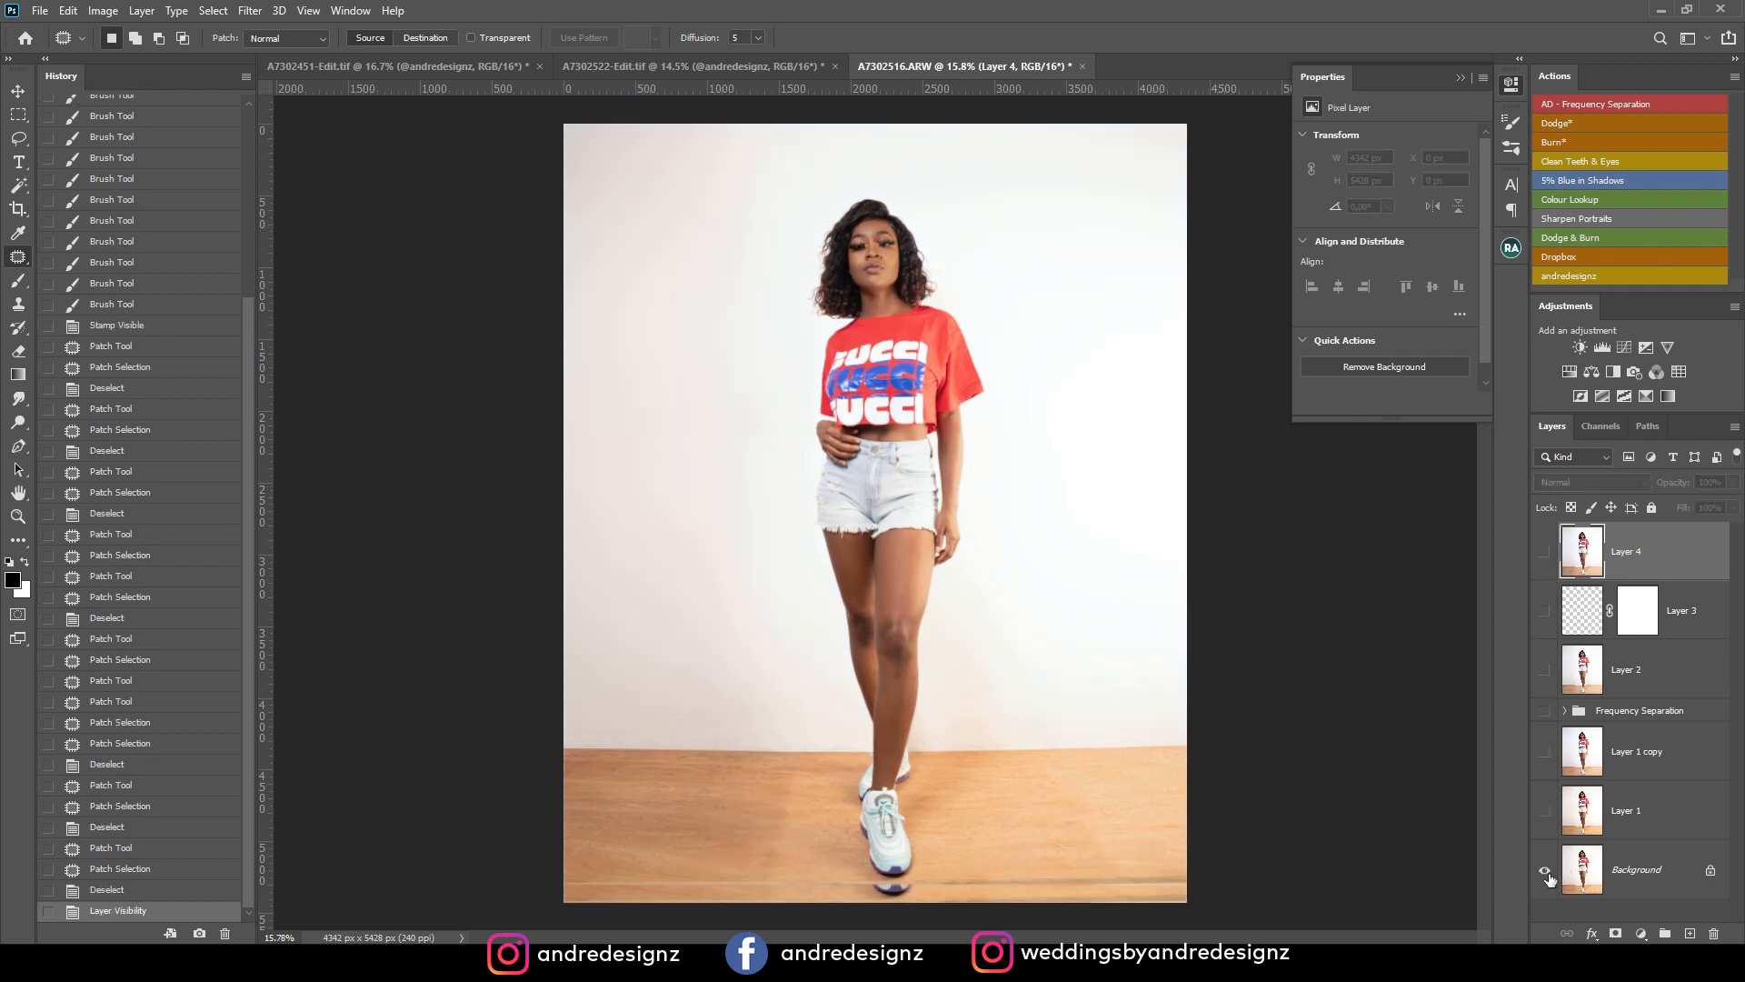
alt+click(1545, 873)
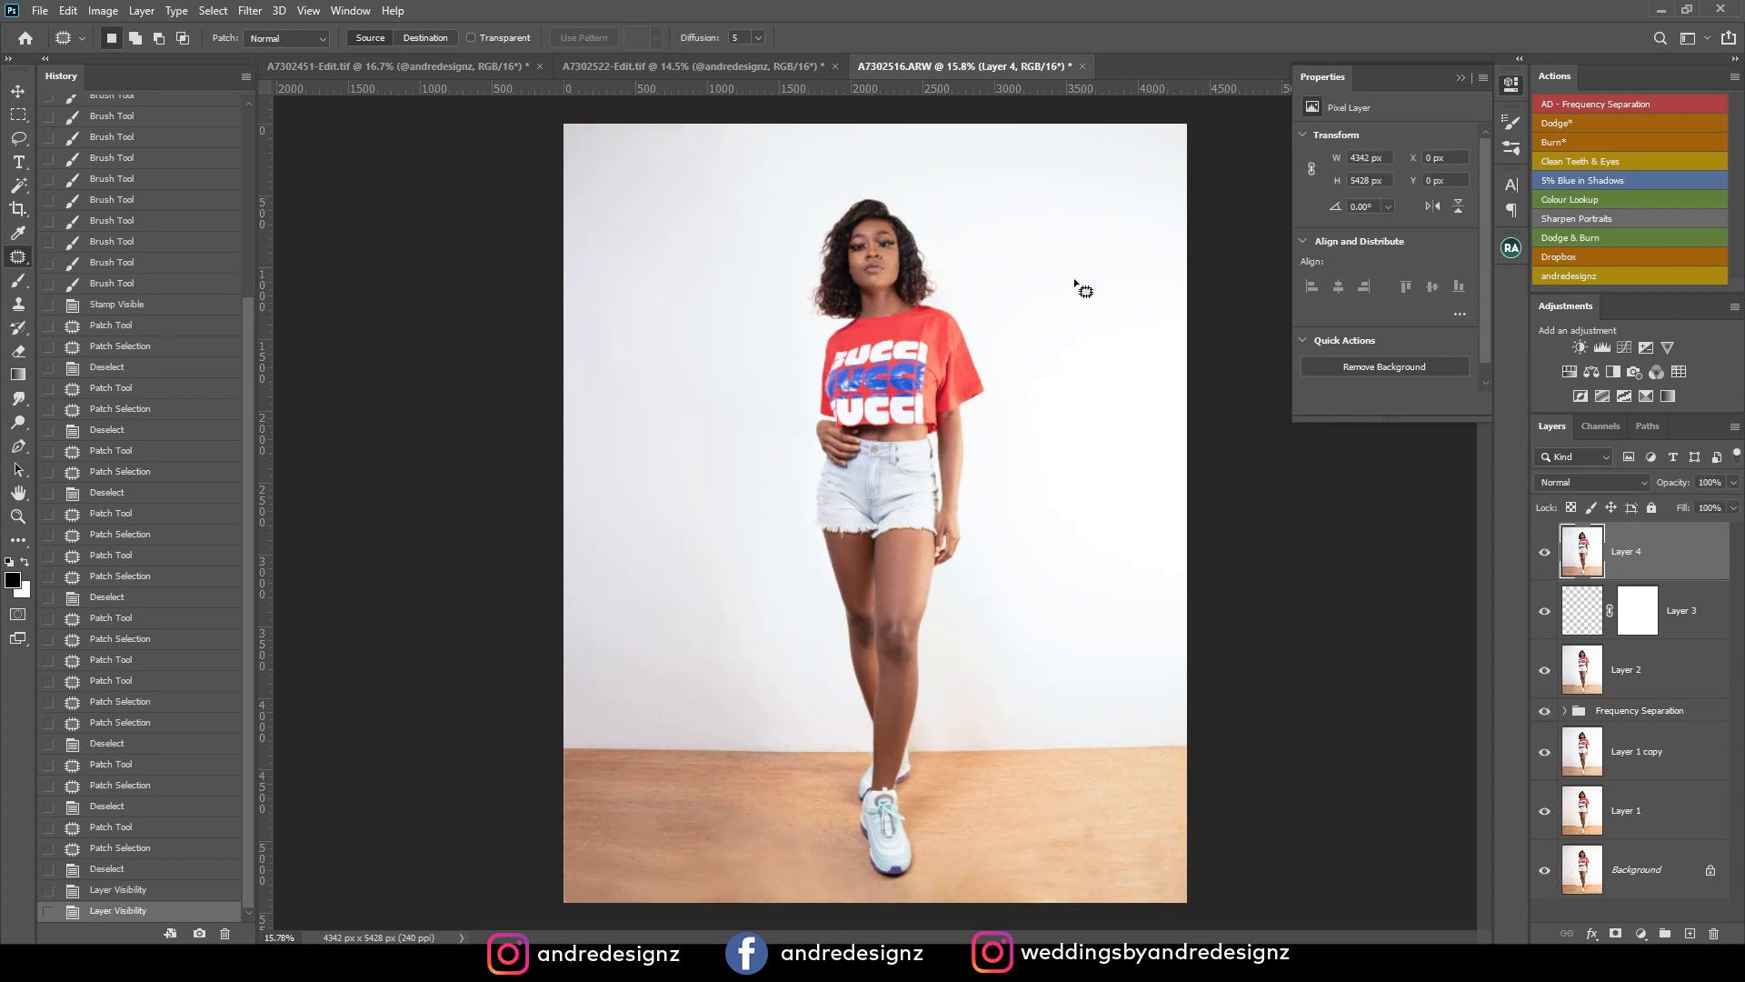
Select the catchlight in the unedited eye, cut it out and paste it onto a new layer.
scroll(914, 216, up, 2)
scroll(908, 211, up, 5)
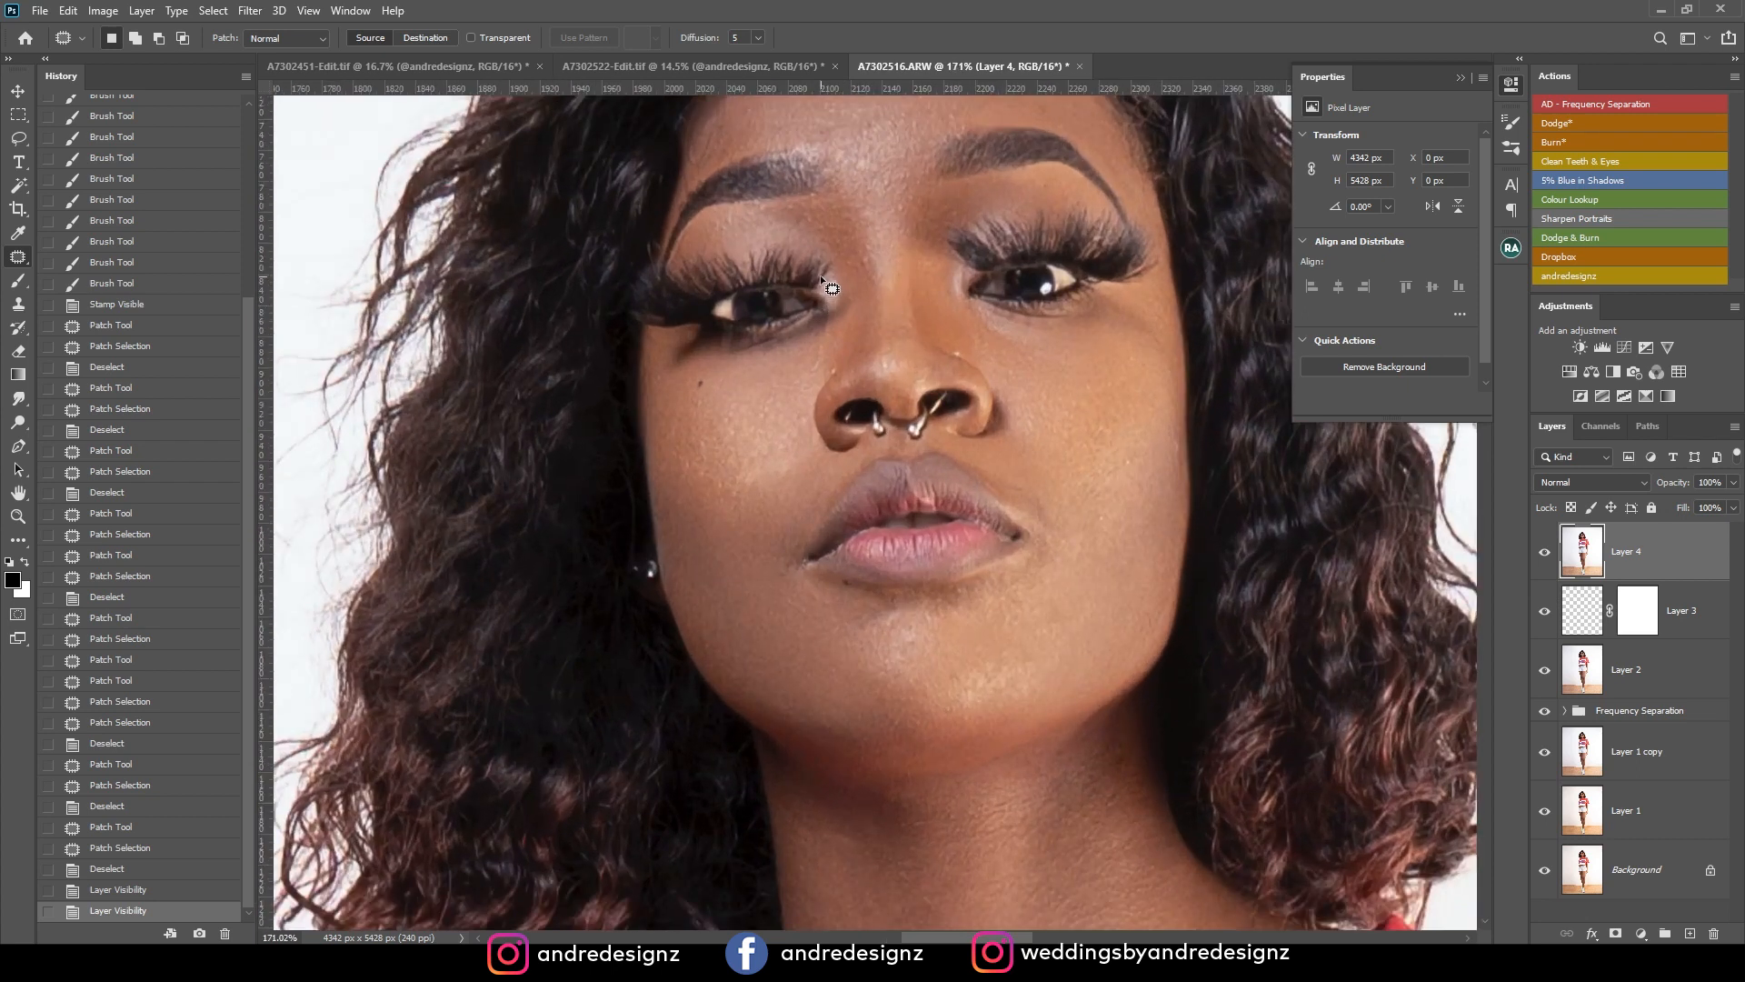
scroll(829, 291, up, 1)
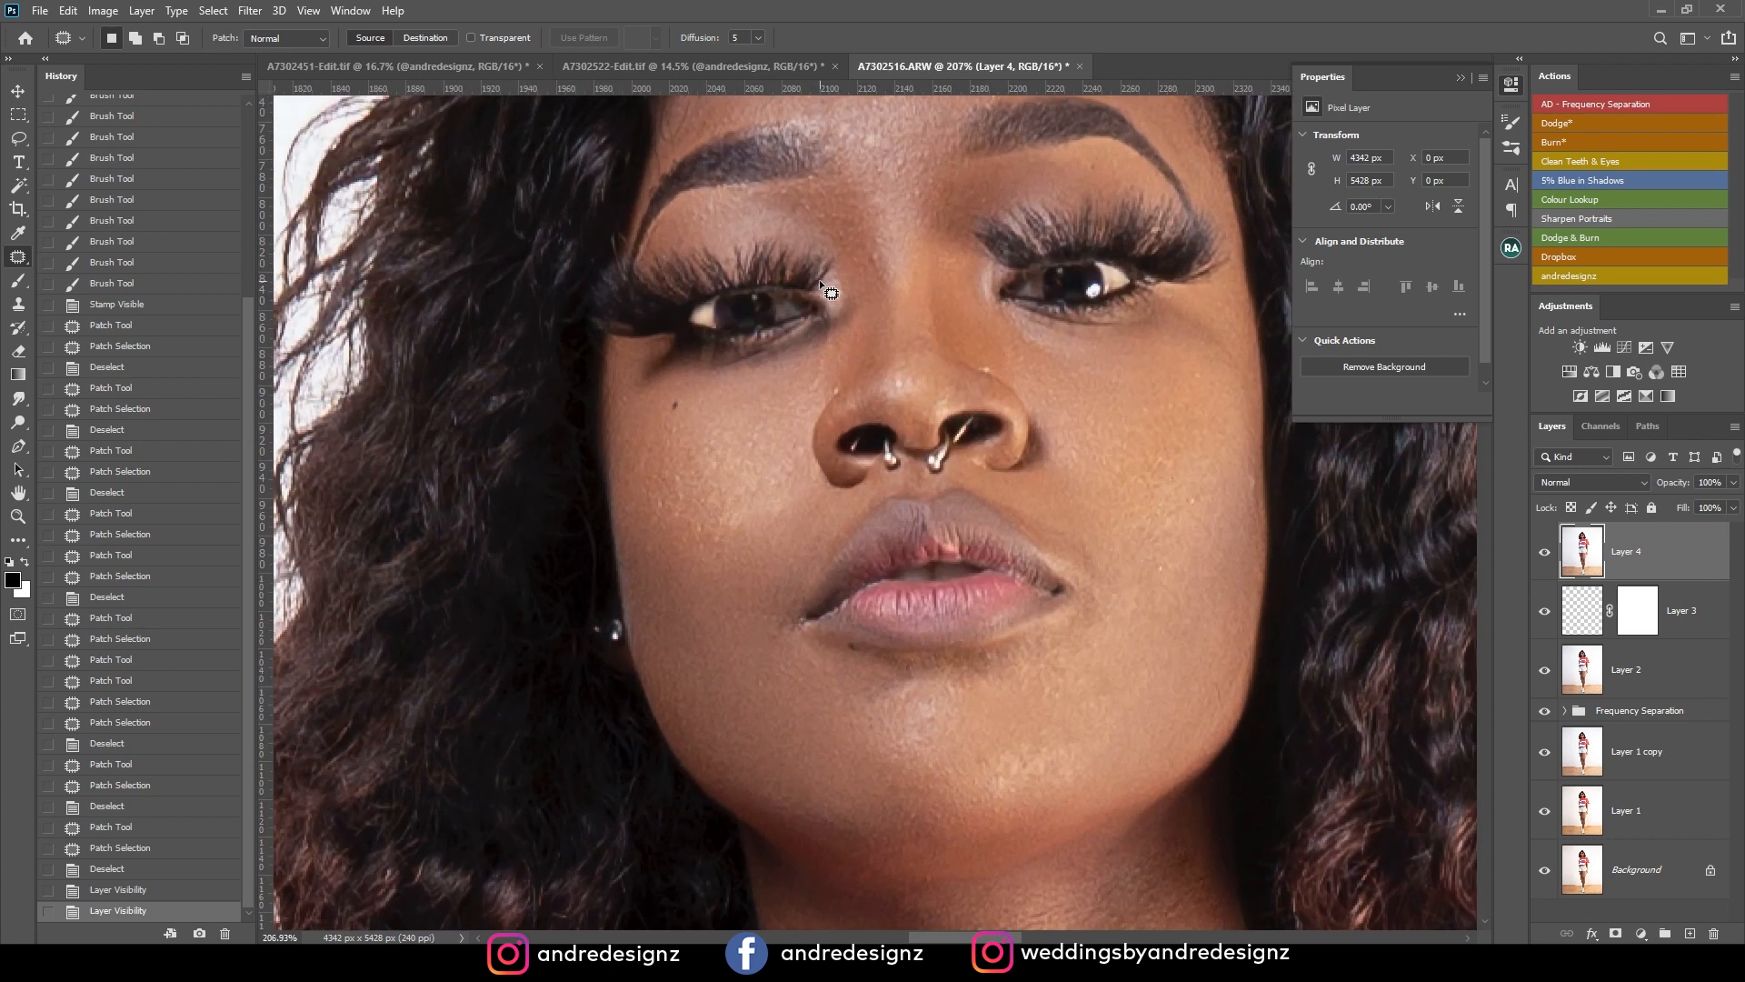
scroll(829, 291, up, 1)
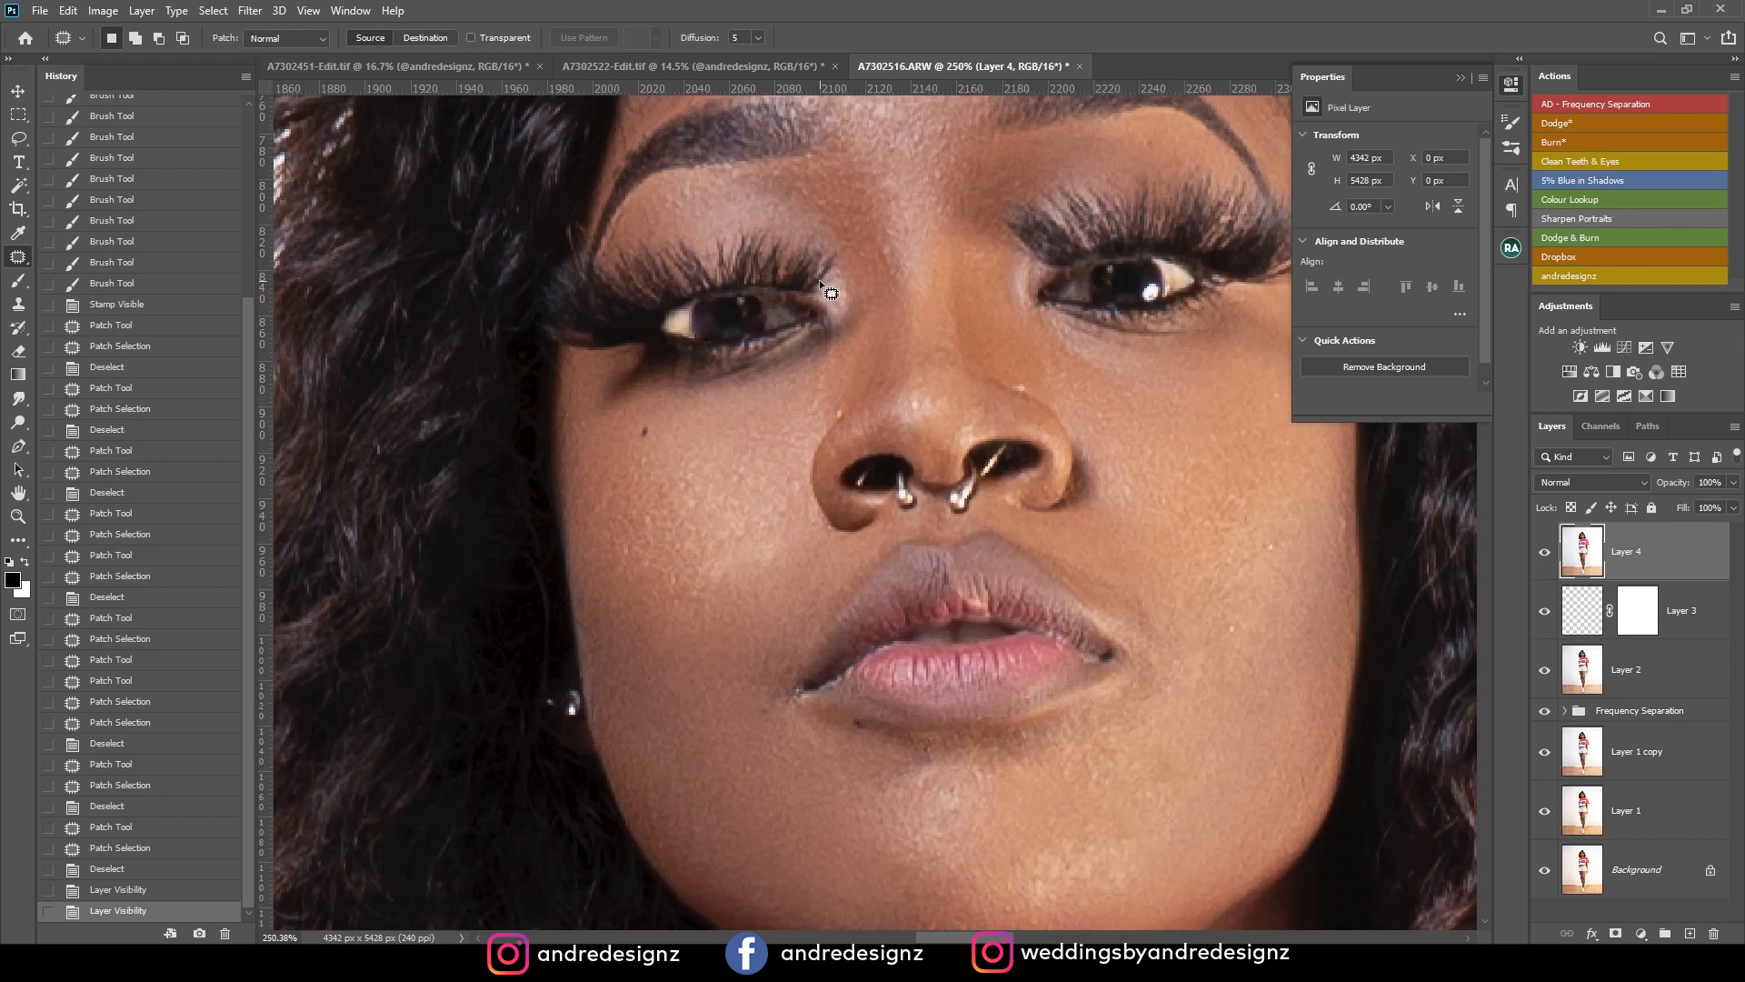
drag(1121, 371, 961, 427)
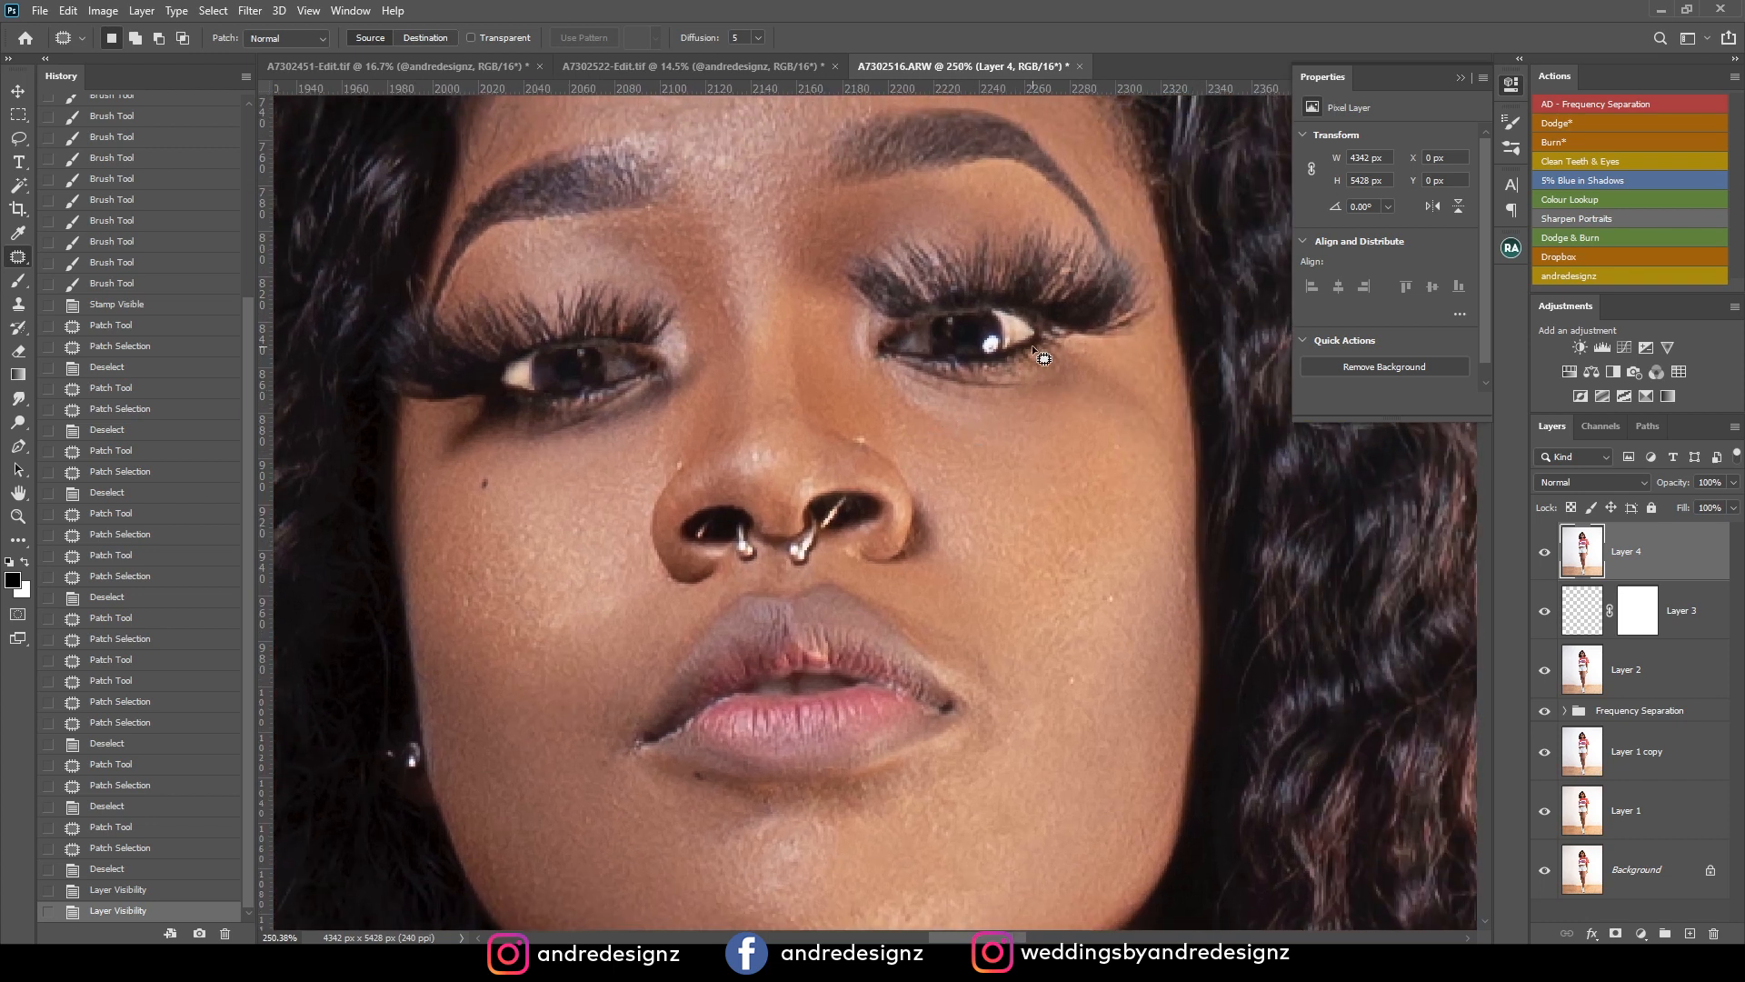
drag(998, 338, 993, 349)
key(ctrl+x)
key(ctrl+v)
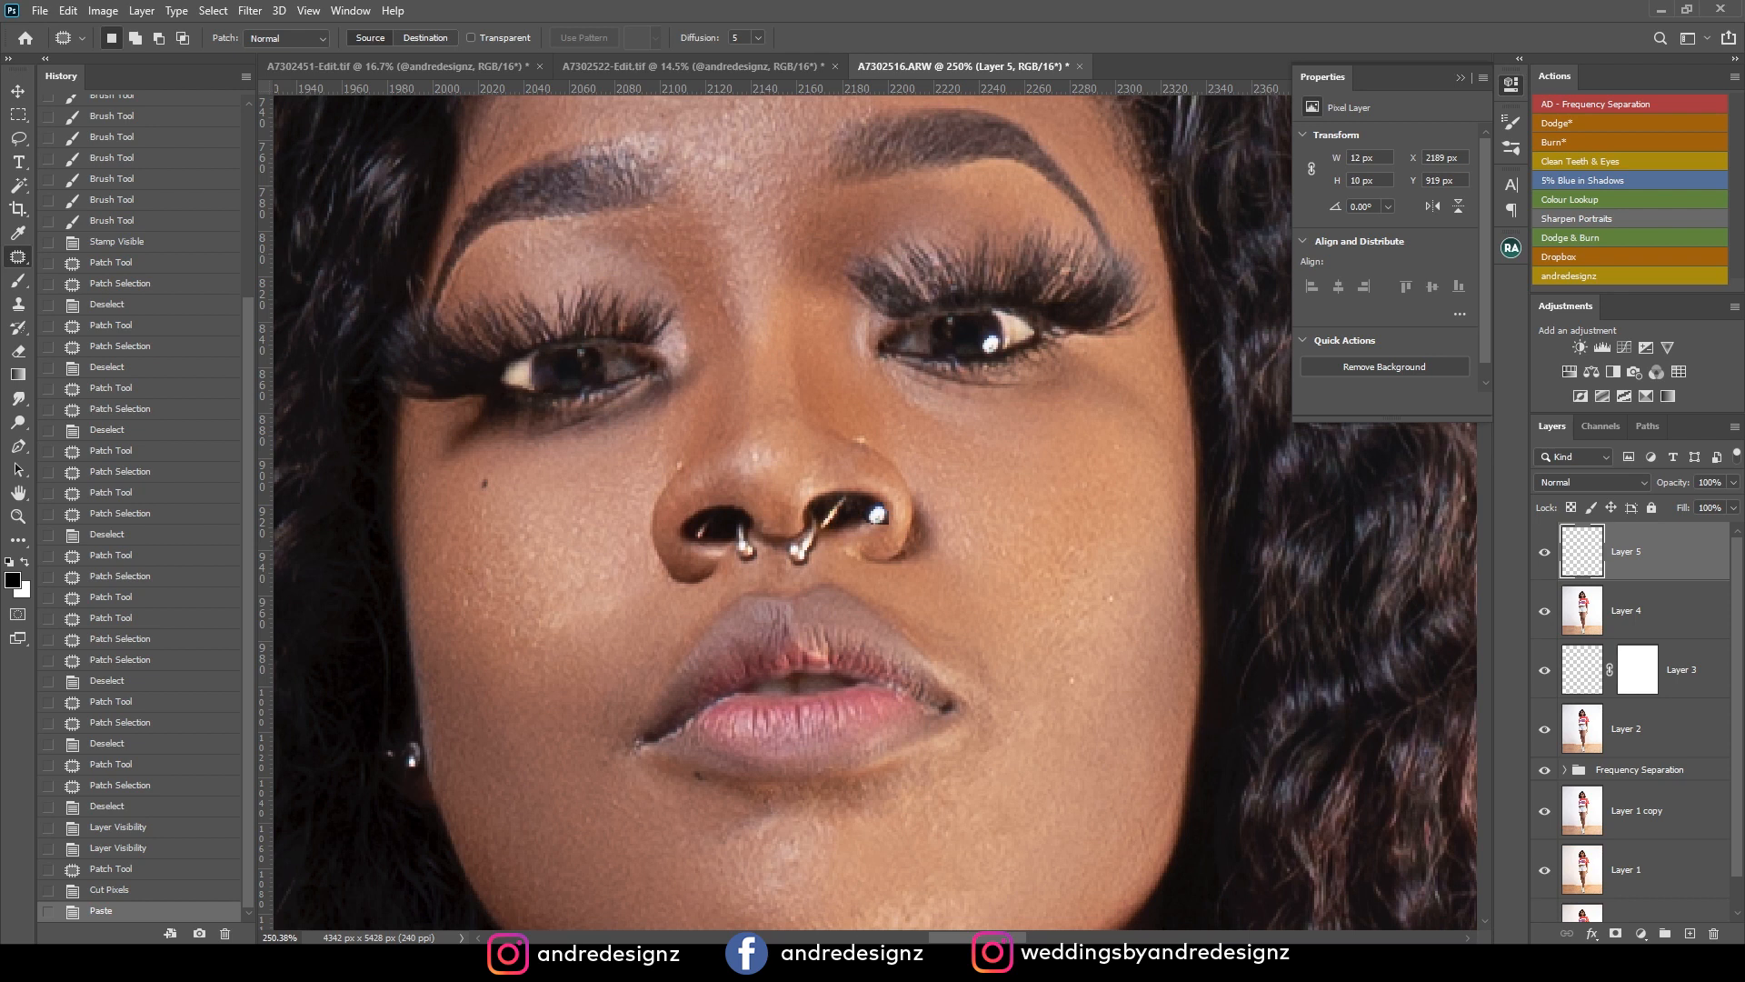
Move the pasted catchlight onto the iris of the replaced eye and lower its layer opacity to 47%.
click(20, 91)
drag(881, 520, 591, 367)
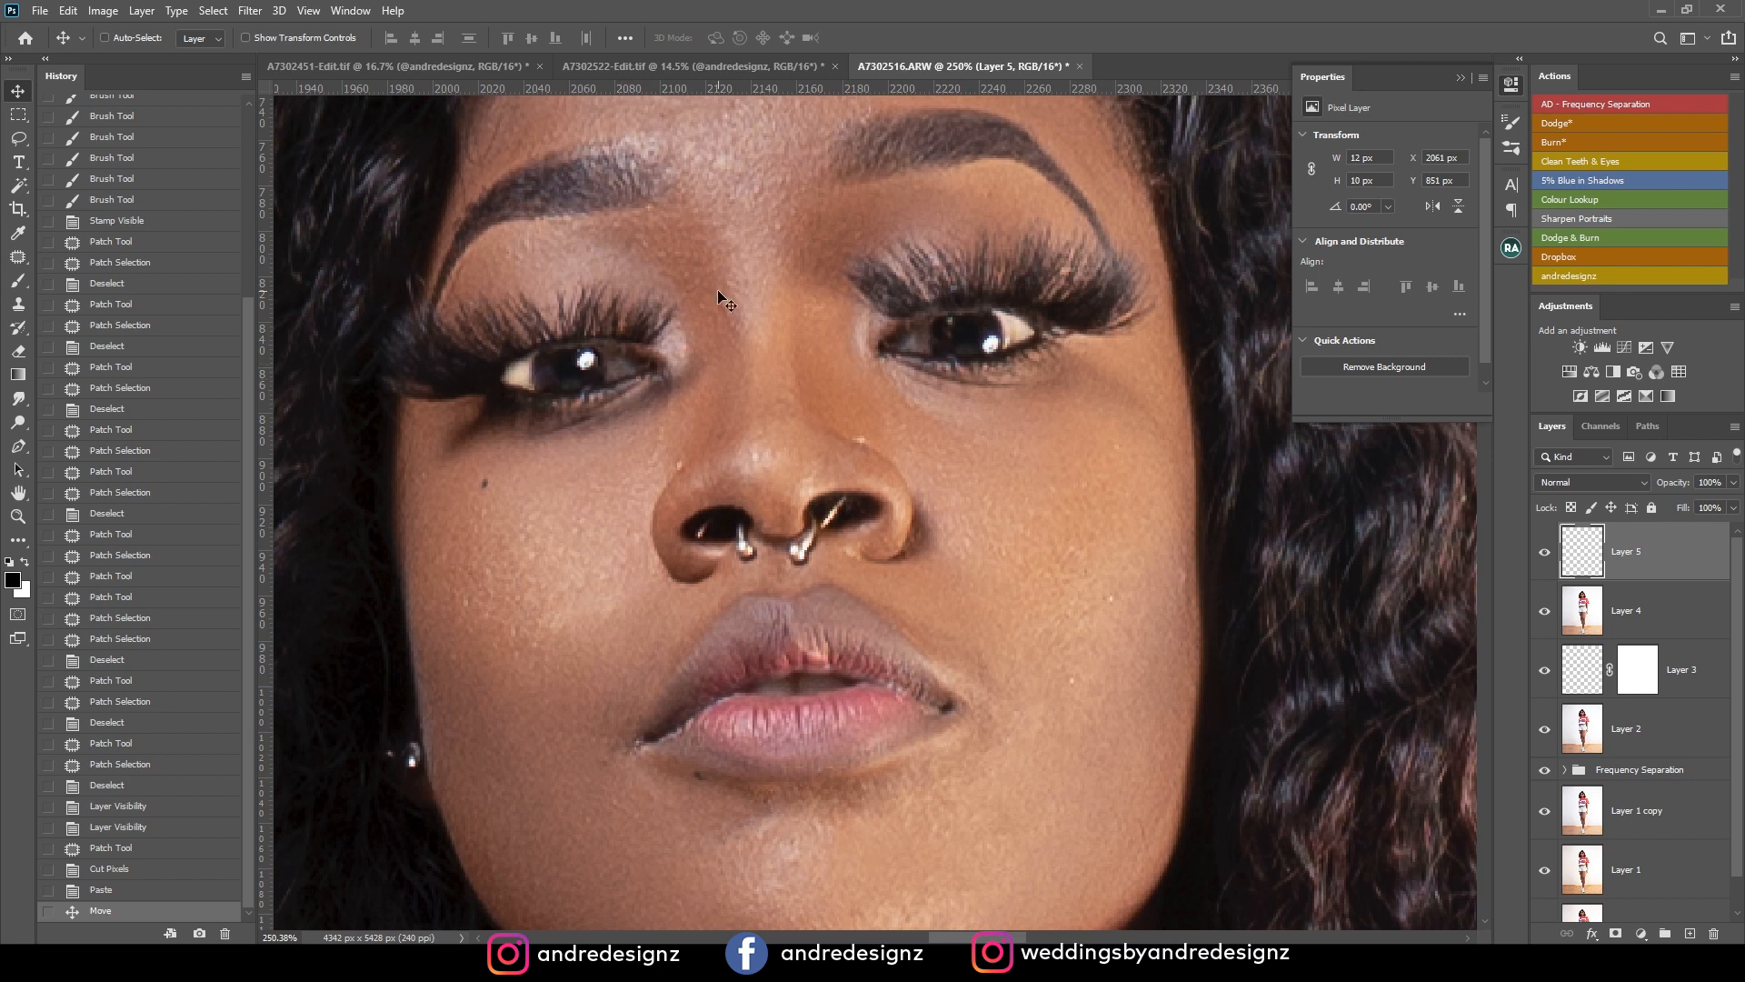
scroll(818, 363, down, 6)
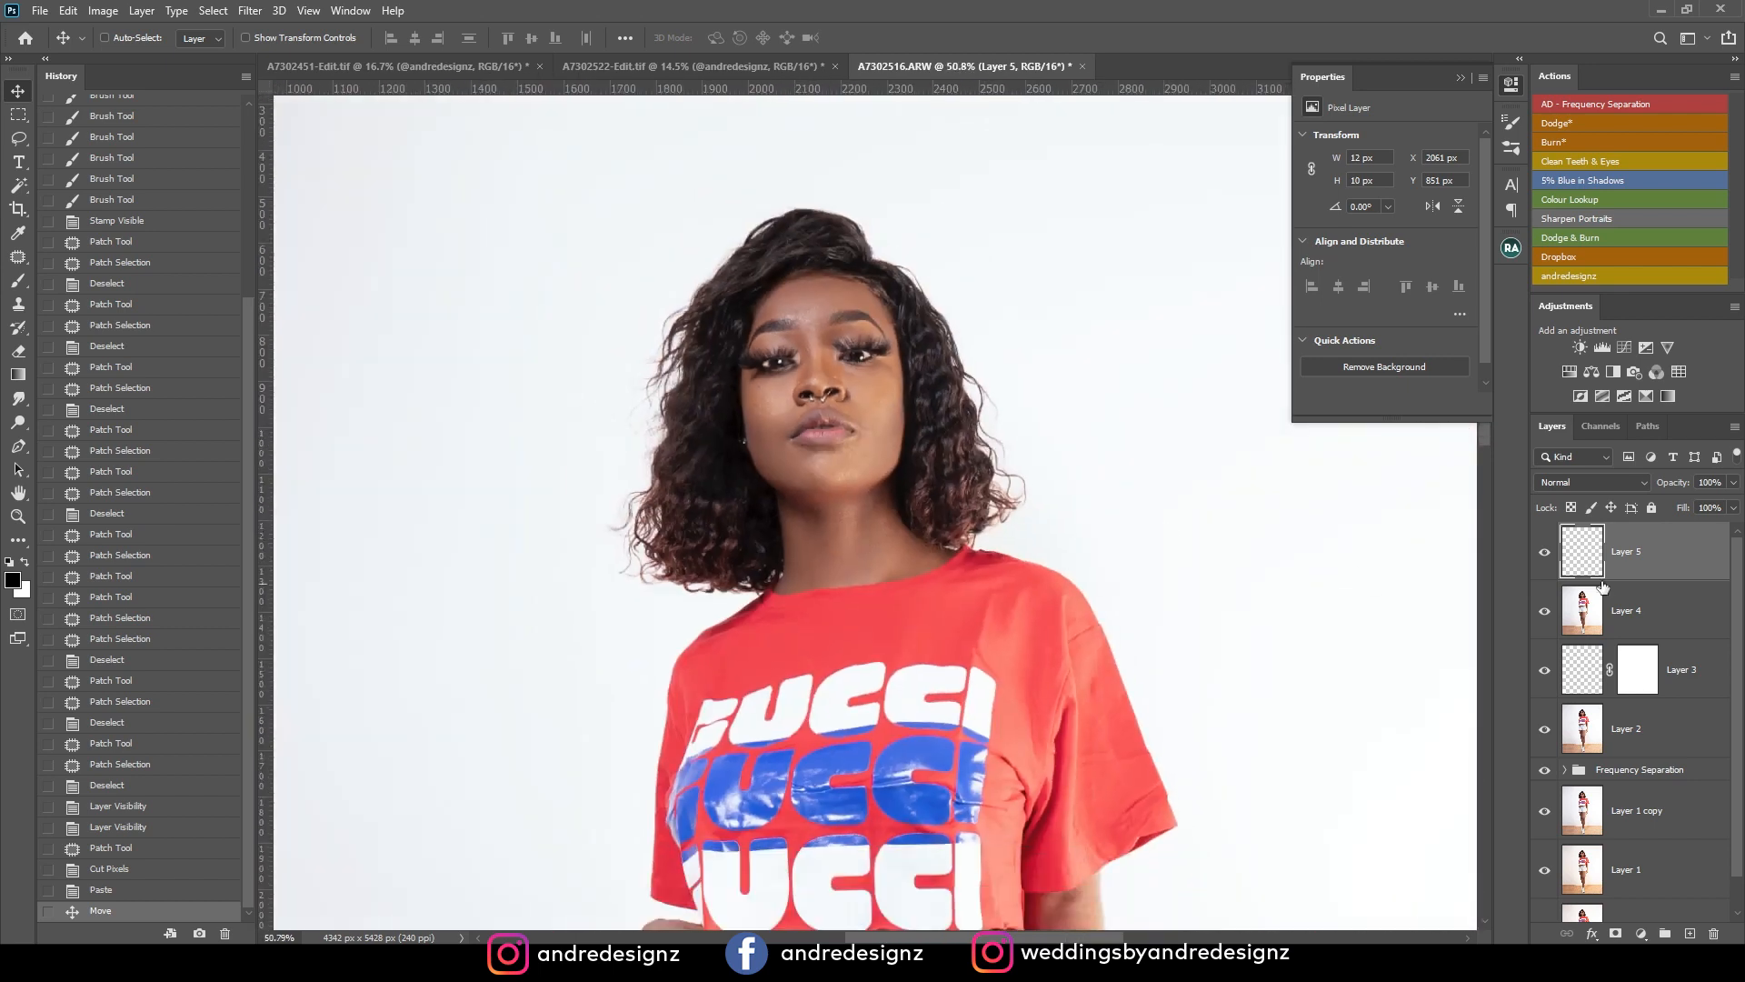
click(1732, 485)
drag(1703, 505, 1691, 507)
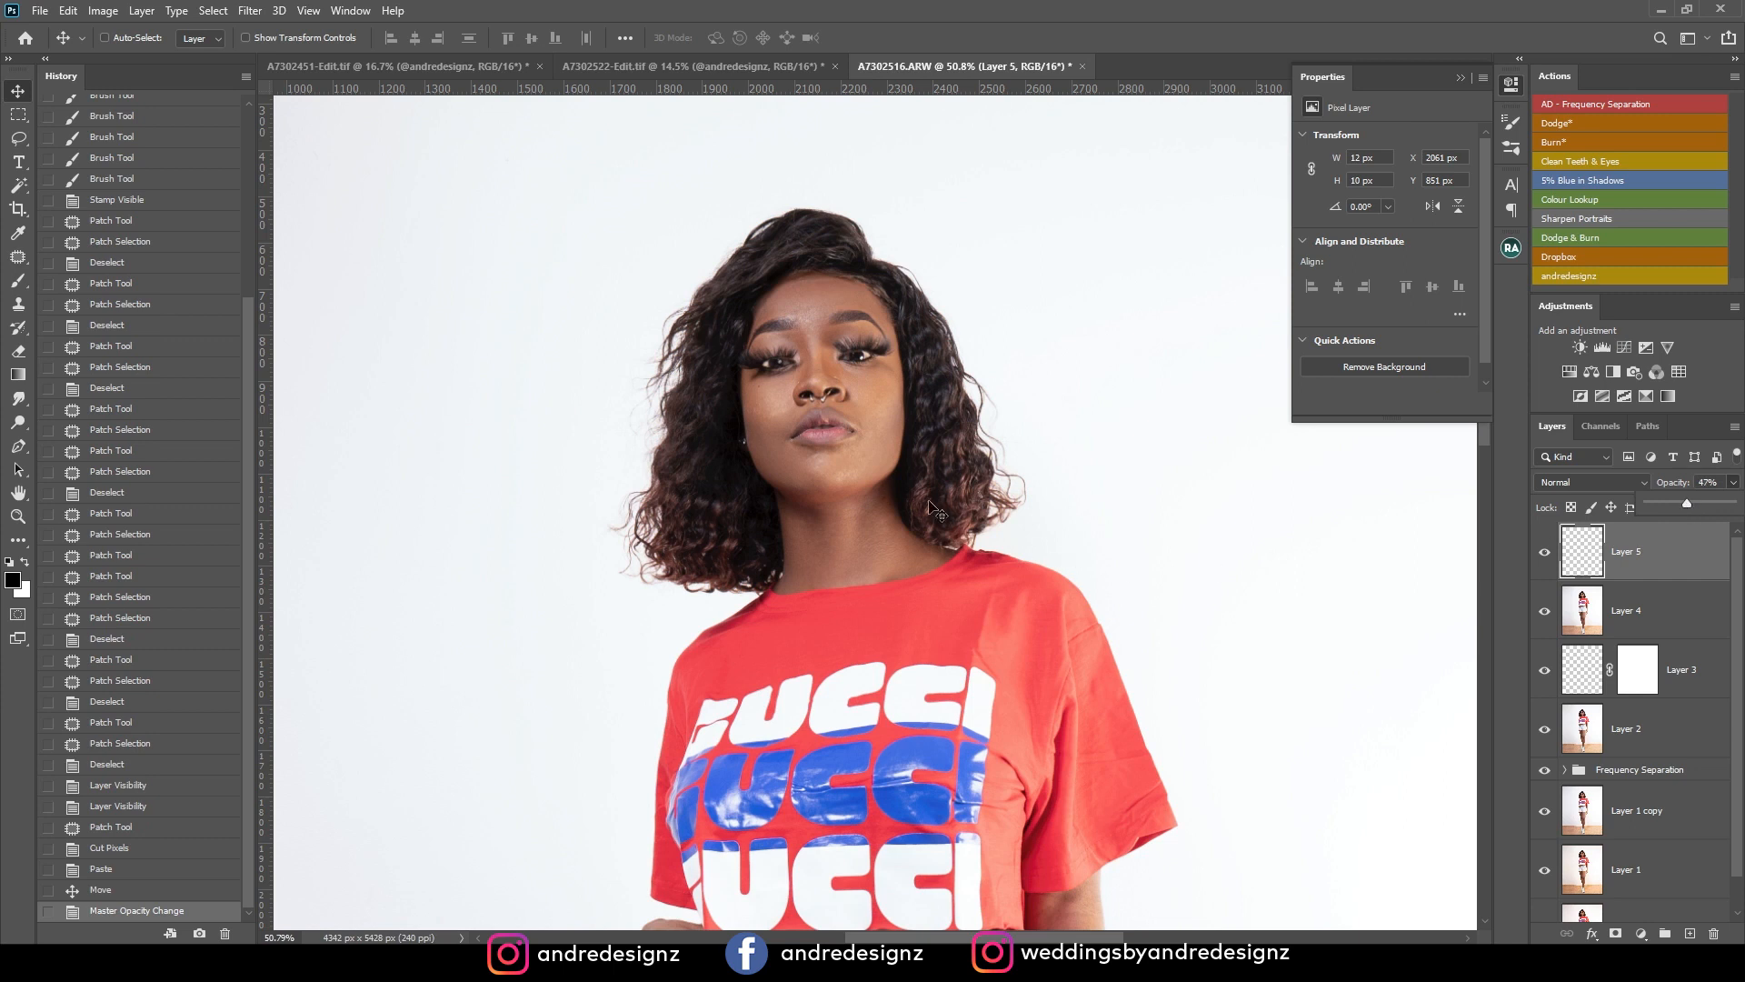
Examine the added catchlight and the matching of both eyes, close up and in the full portrait.
scroll(900, 479, down, 3)
scroll(900, 479, down, 1)
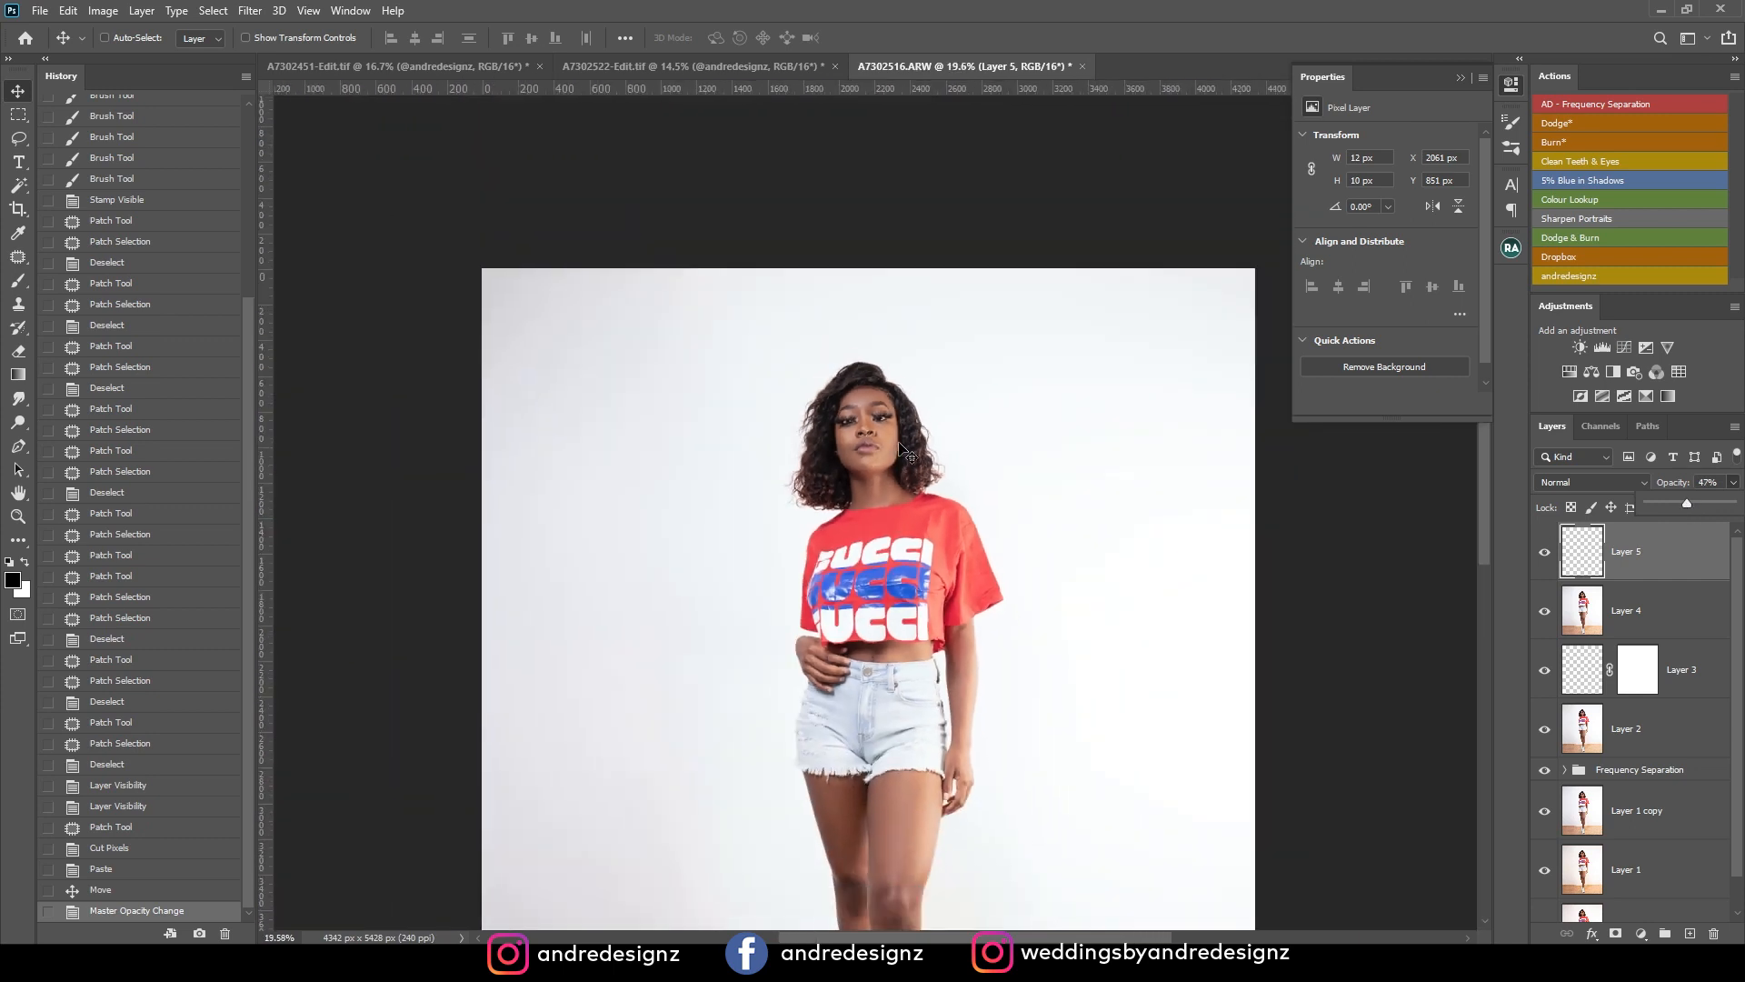
scroll(902, 449, down, 1)
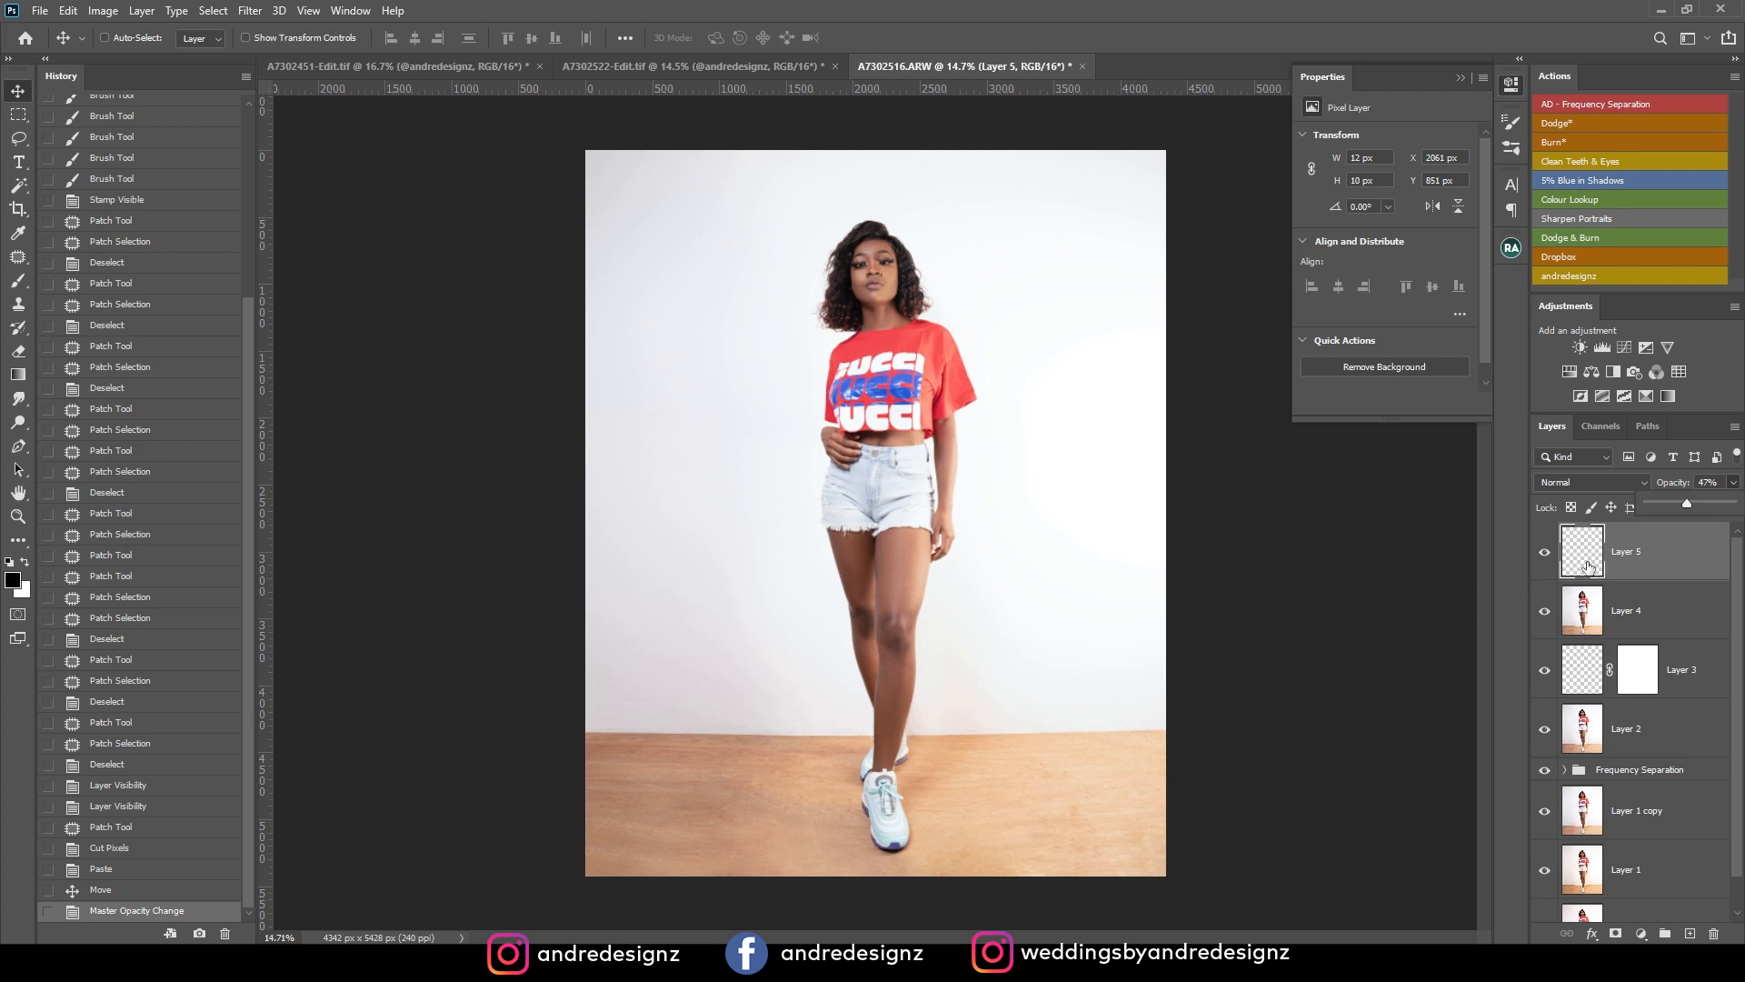
scroll(764, 261, up, 6)
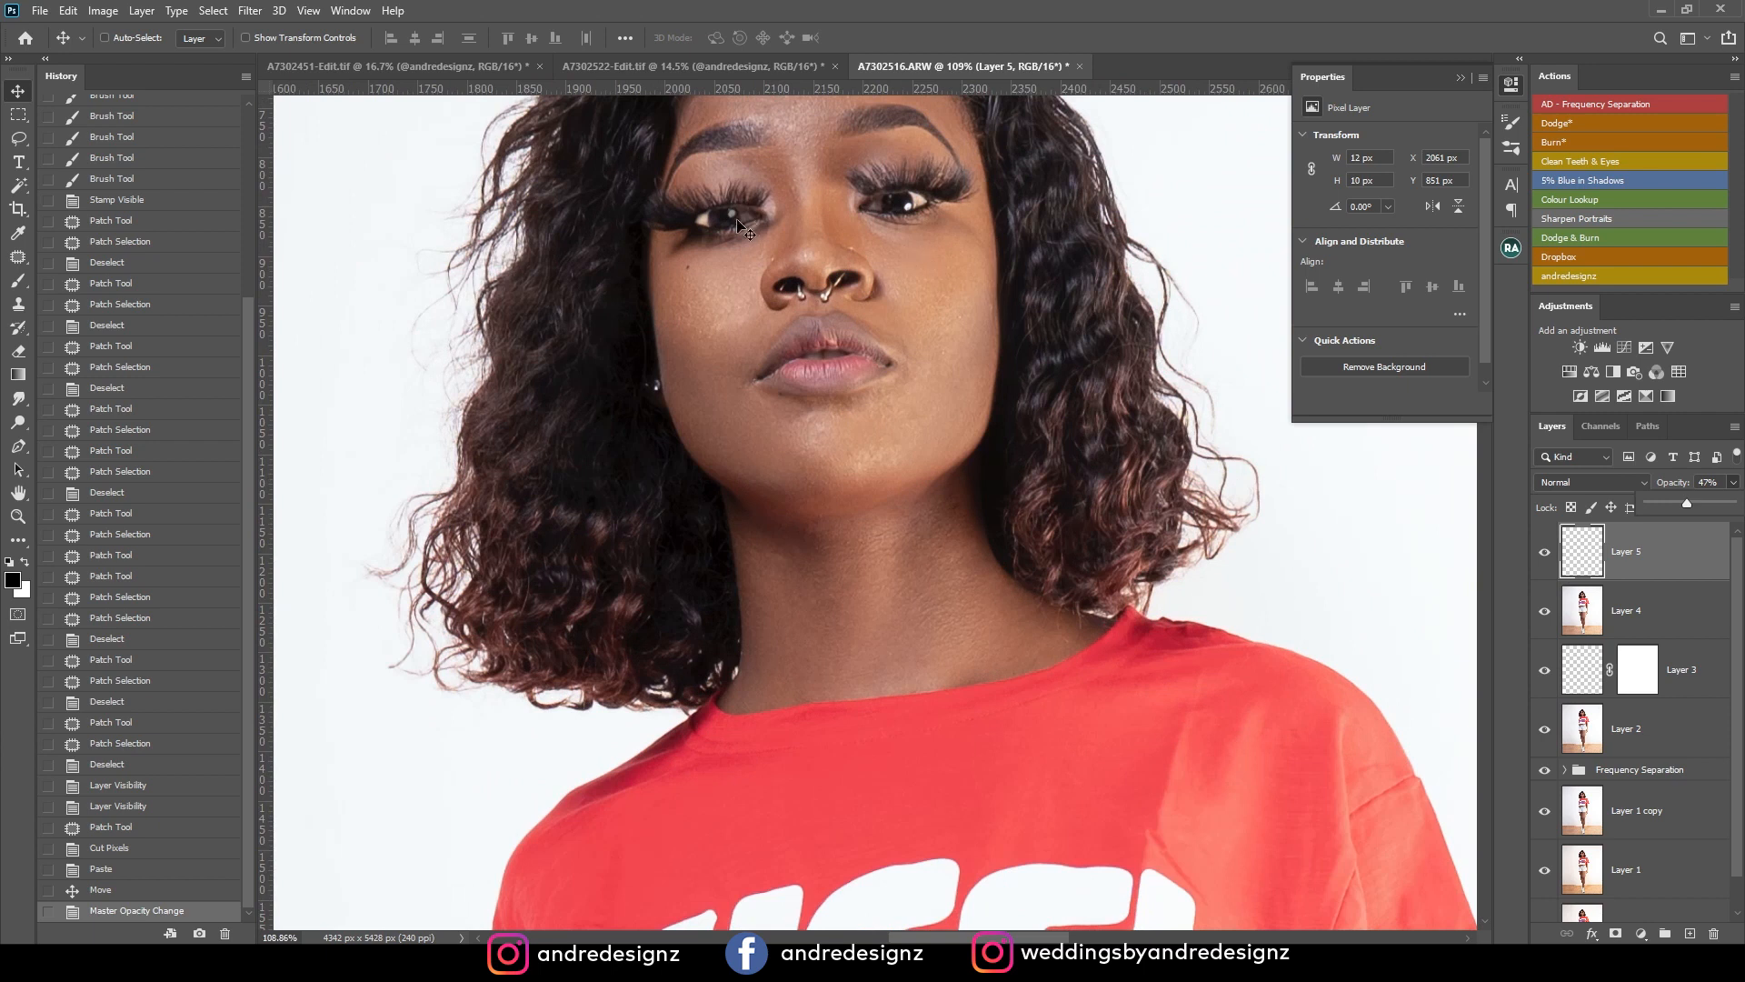
scroll(754, 229, up, 4)
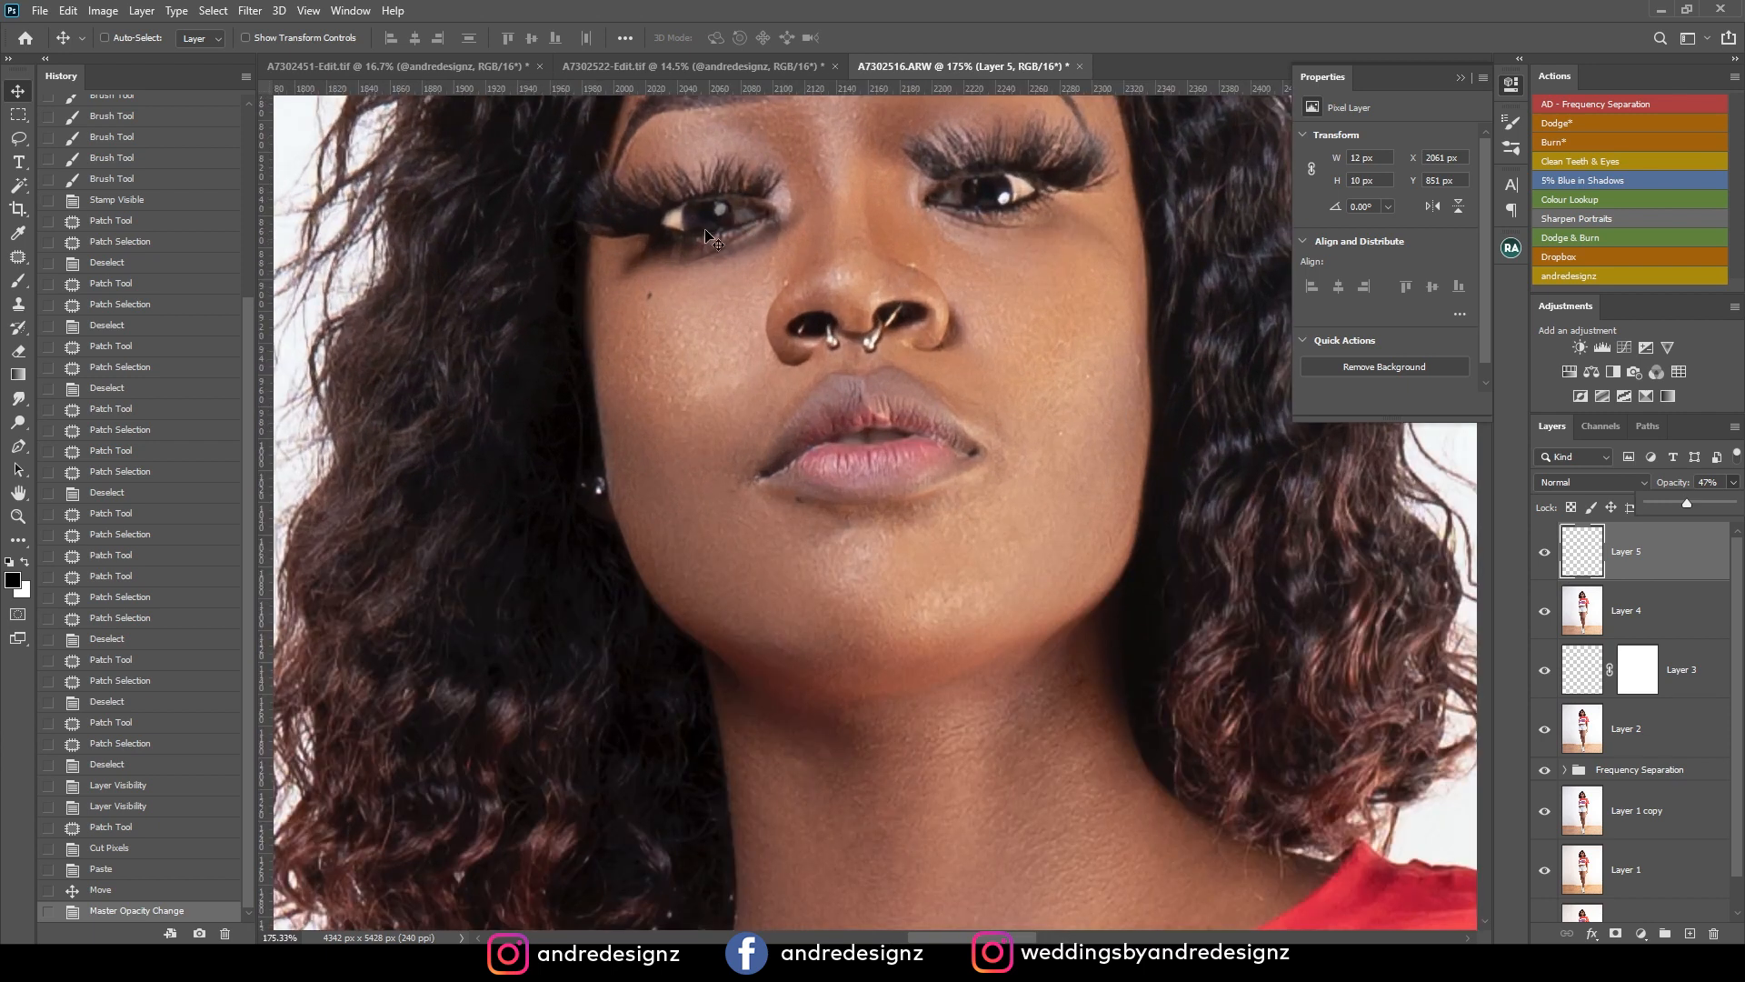
scroll(718, 234, up, 1)
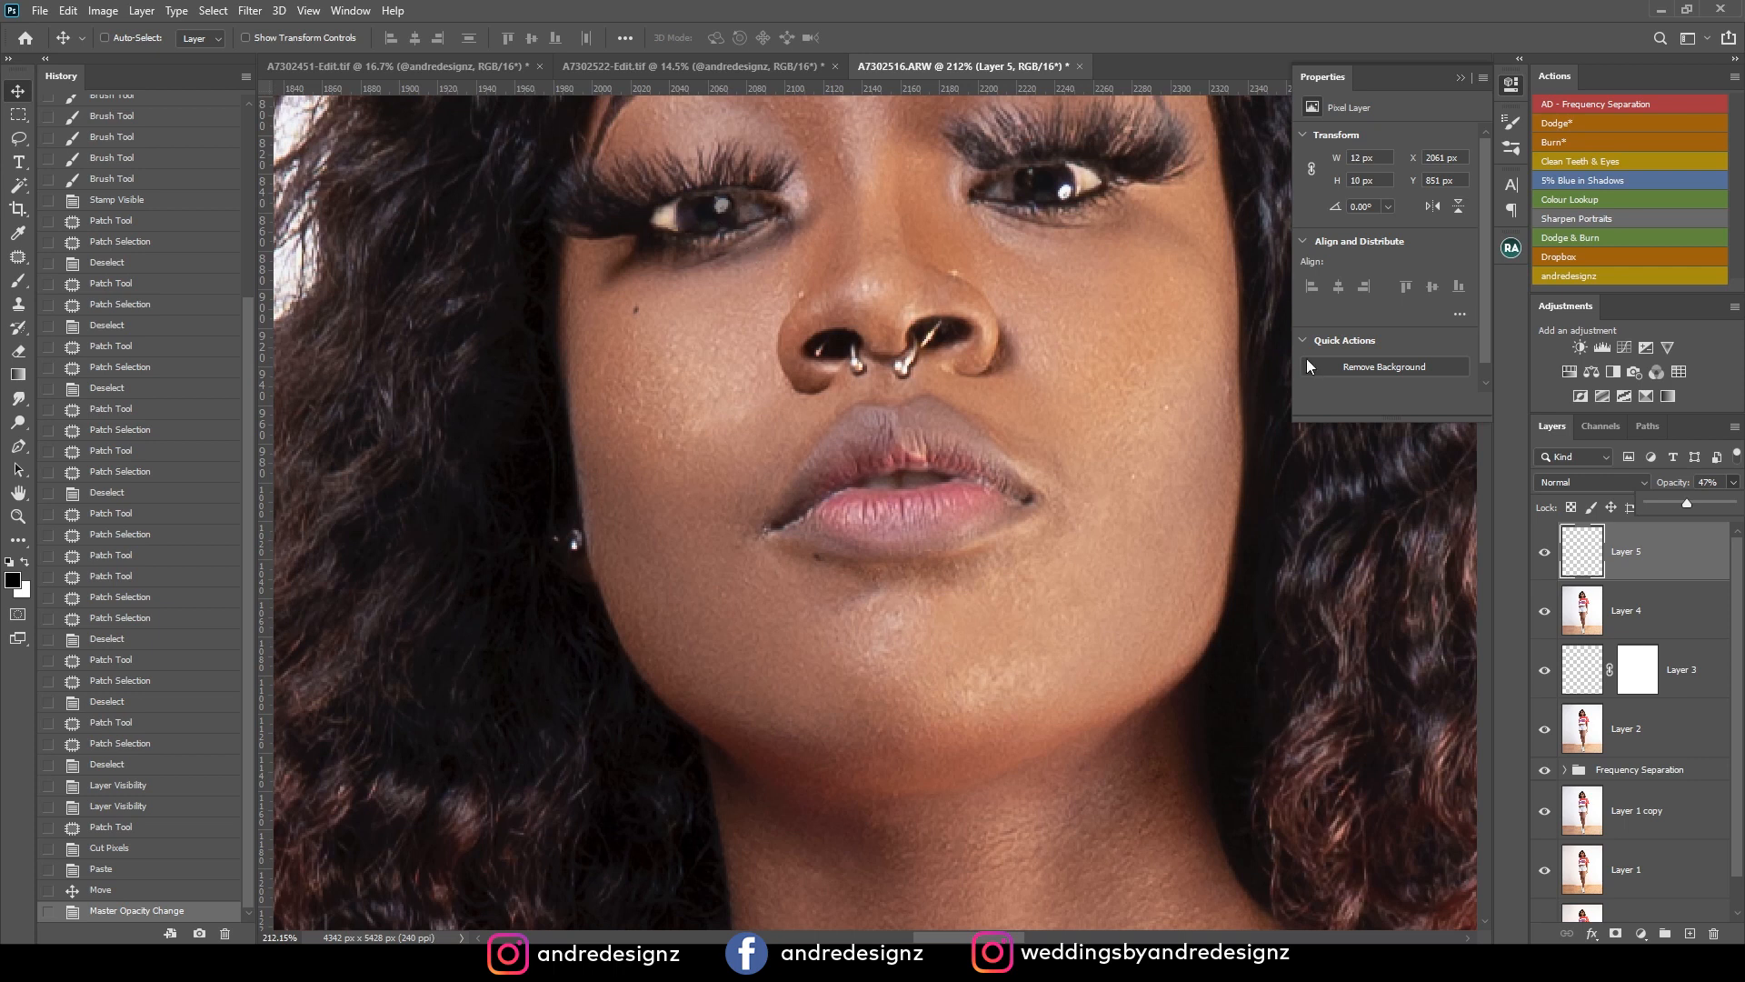
scroll(1365, 349, down, 2)
scroll(1001, 351, down, 4)
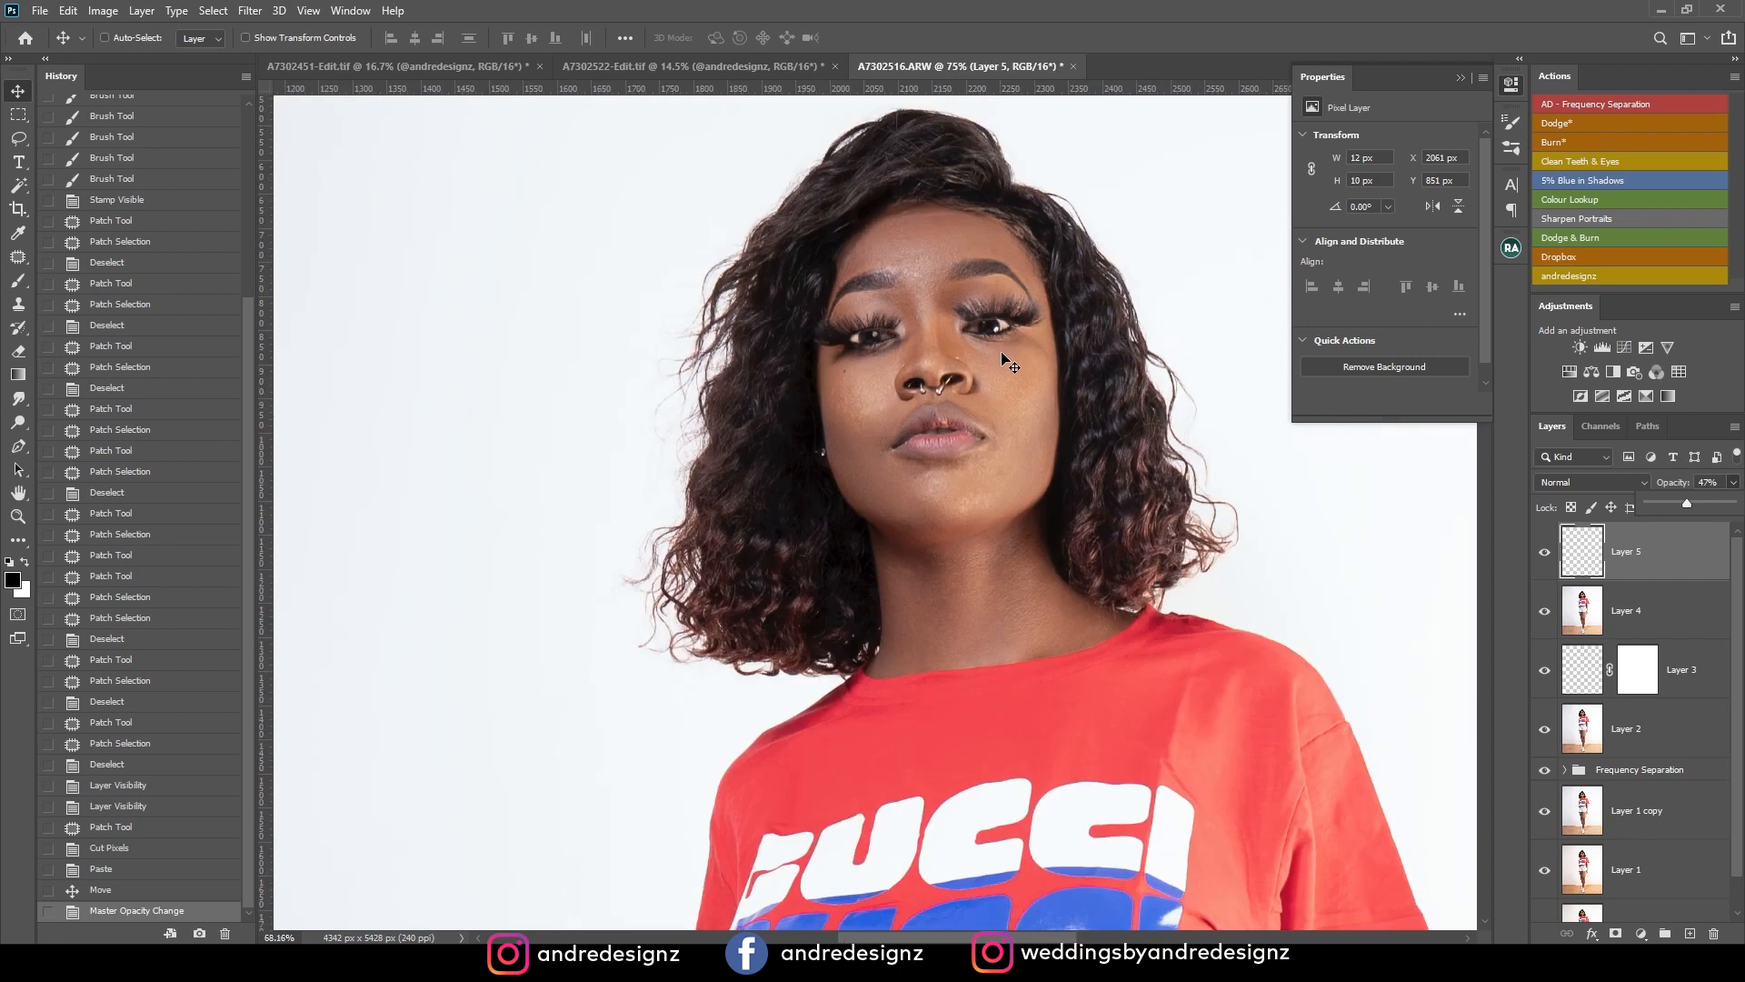
scroll(1003, 355, down, 6)
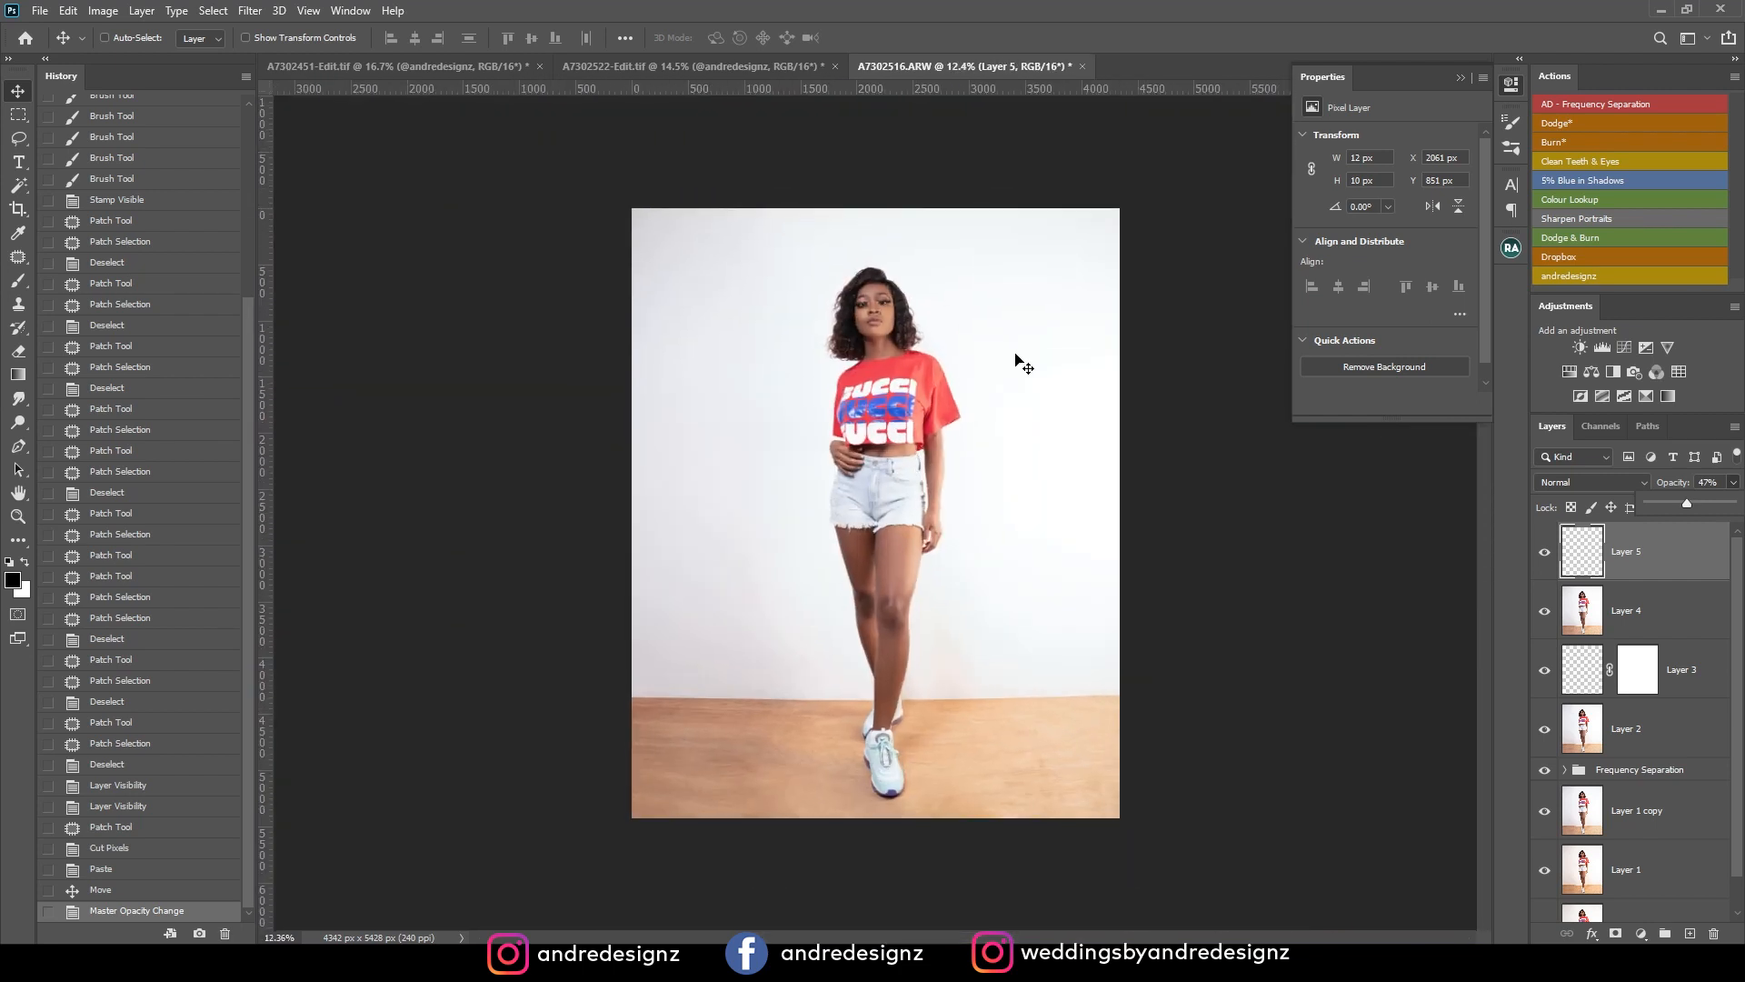
scroll(1033, 313, up, 1)
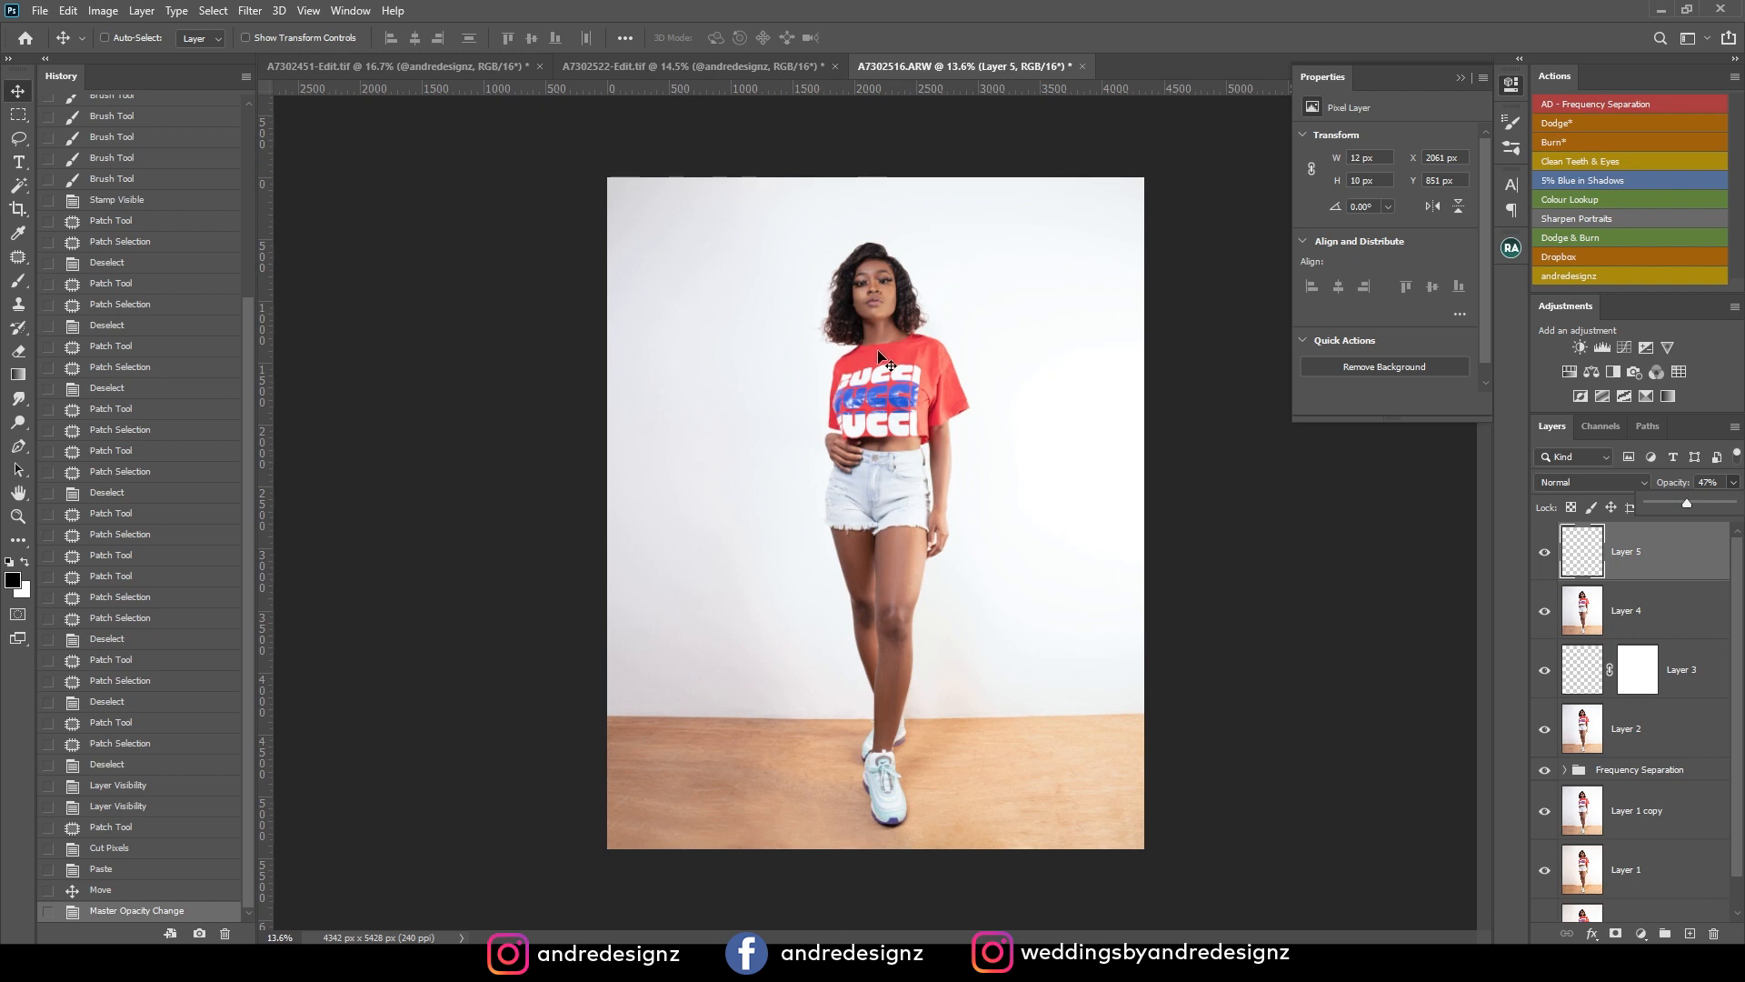
scroll(986, 559, up, 2)
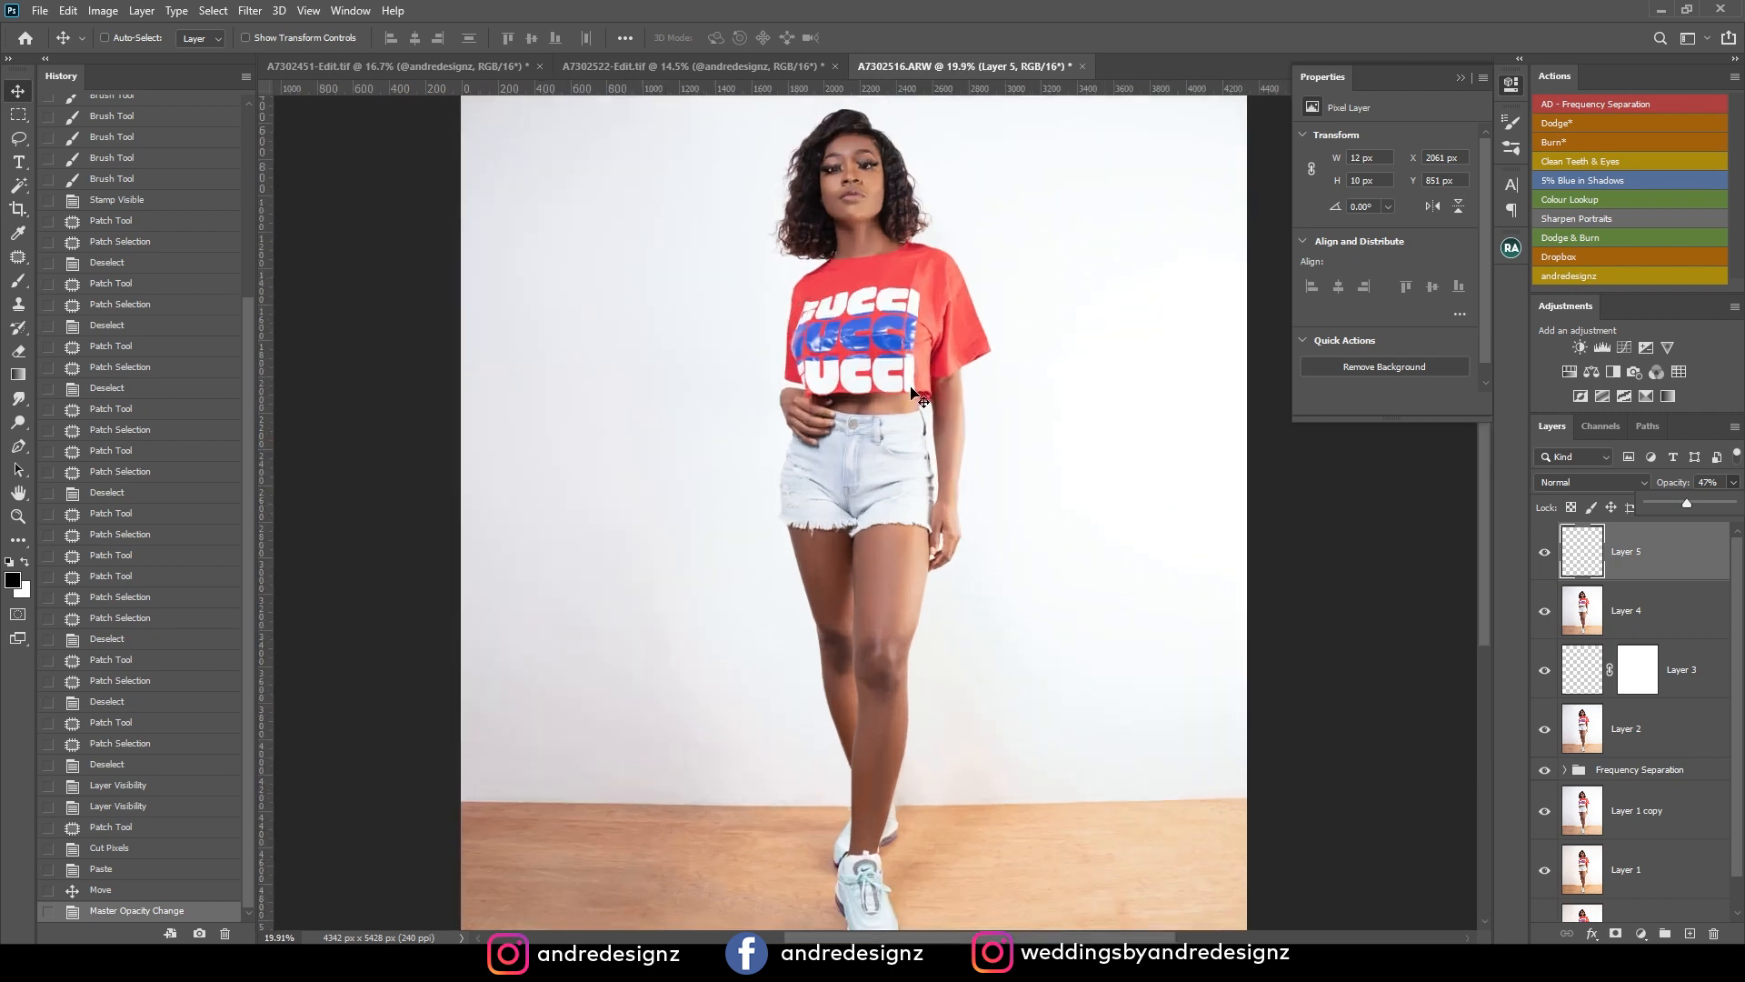
scroll(848, 172, down, 2)
scroll(850, 272, up, 1)
scroll(857, 309, down, 1)
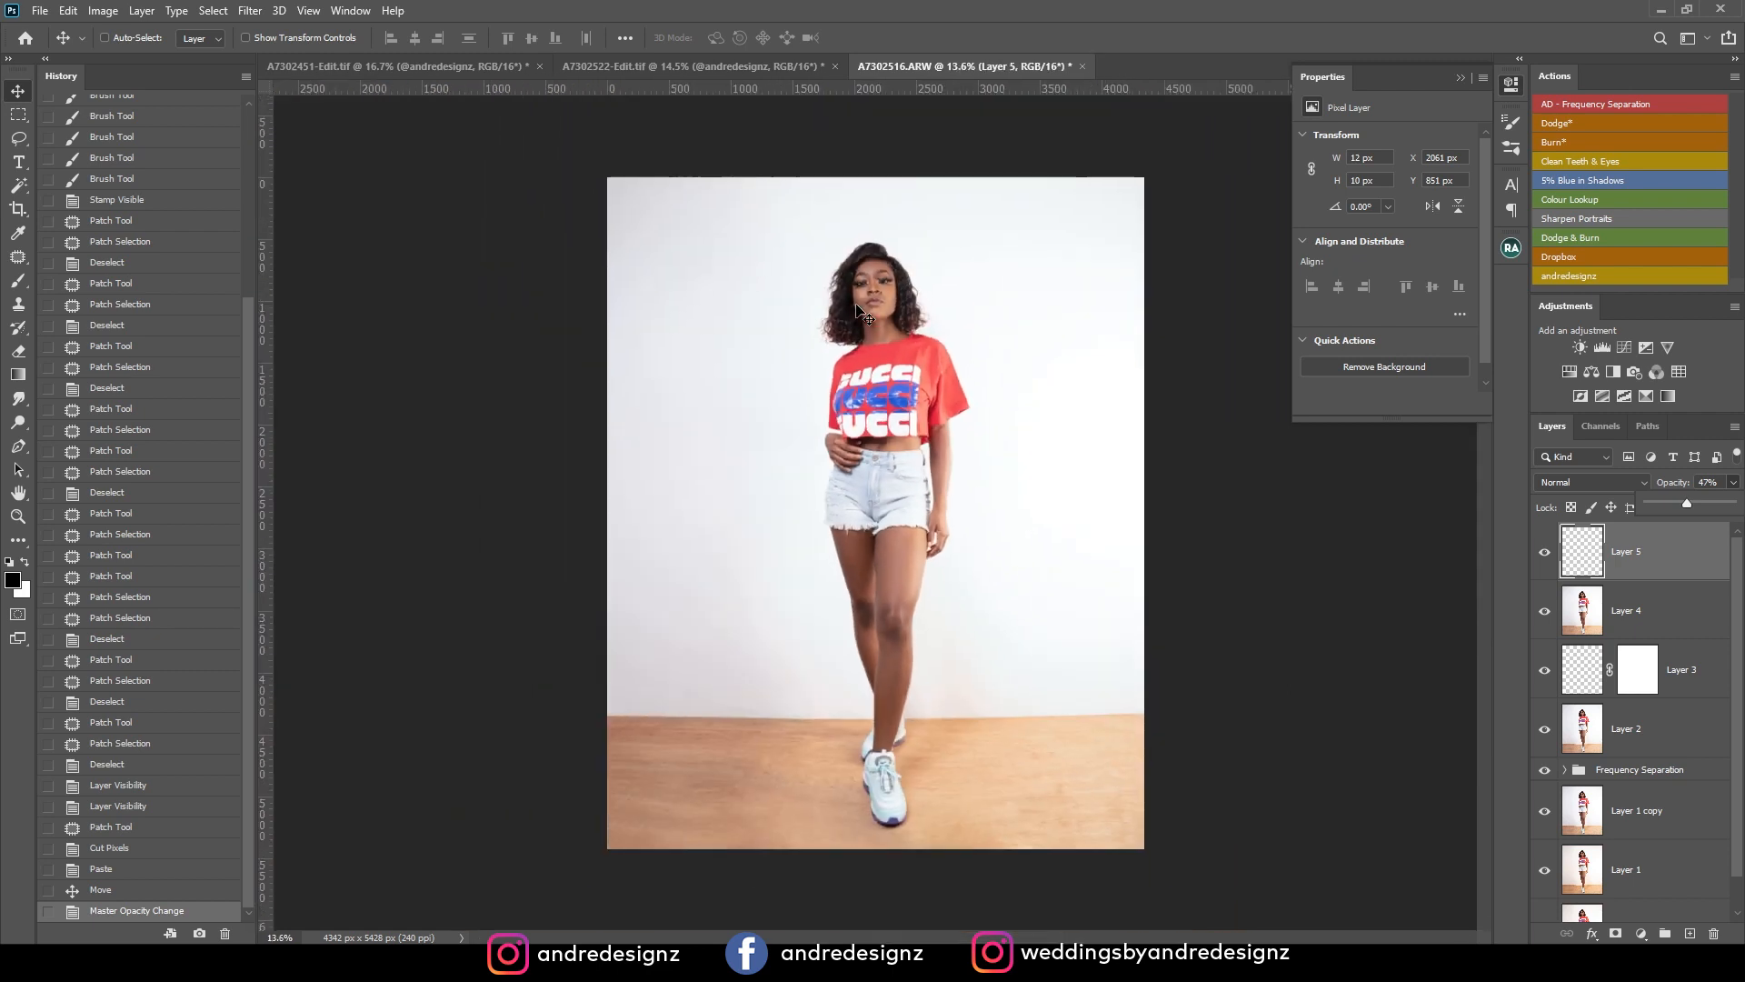
scroll(914, 405, up, 1)
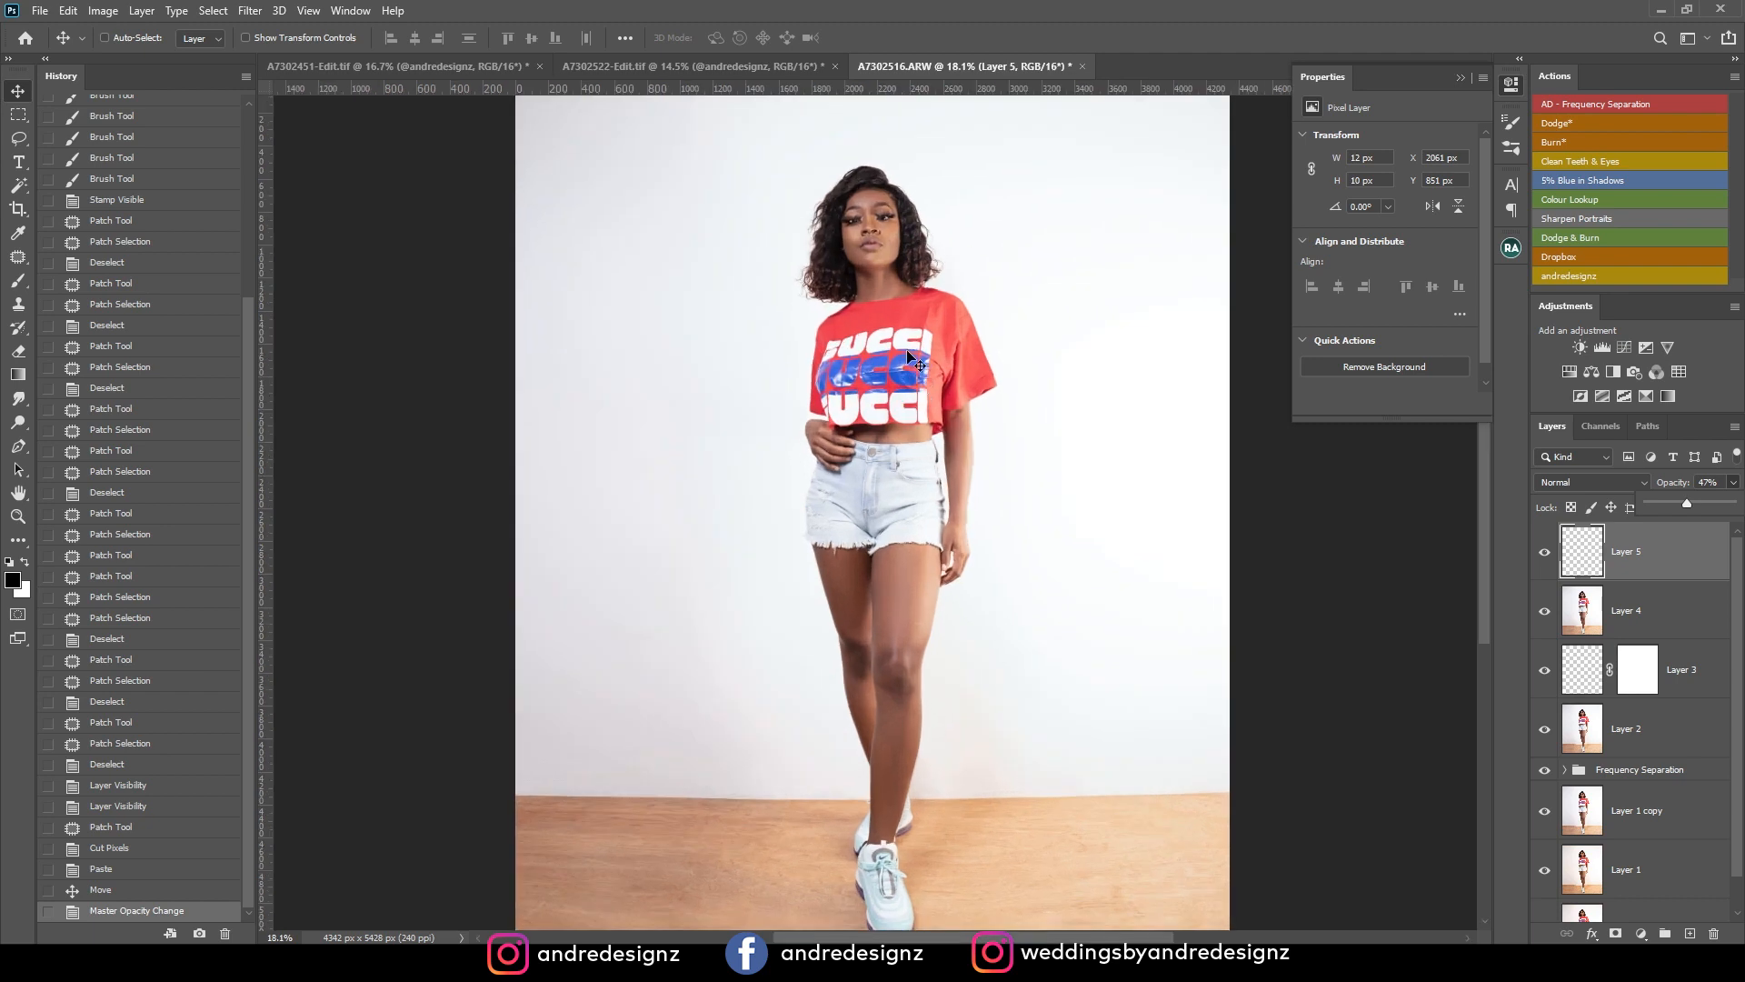
scroll(899, 202, up, 1)
scroll(900, 202, up, 6)
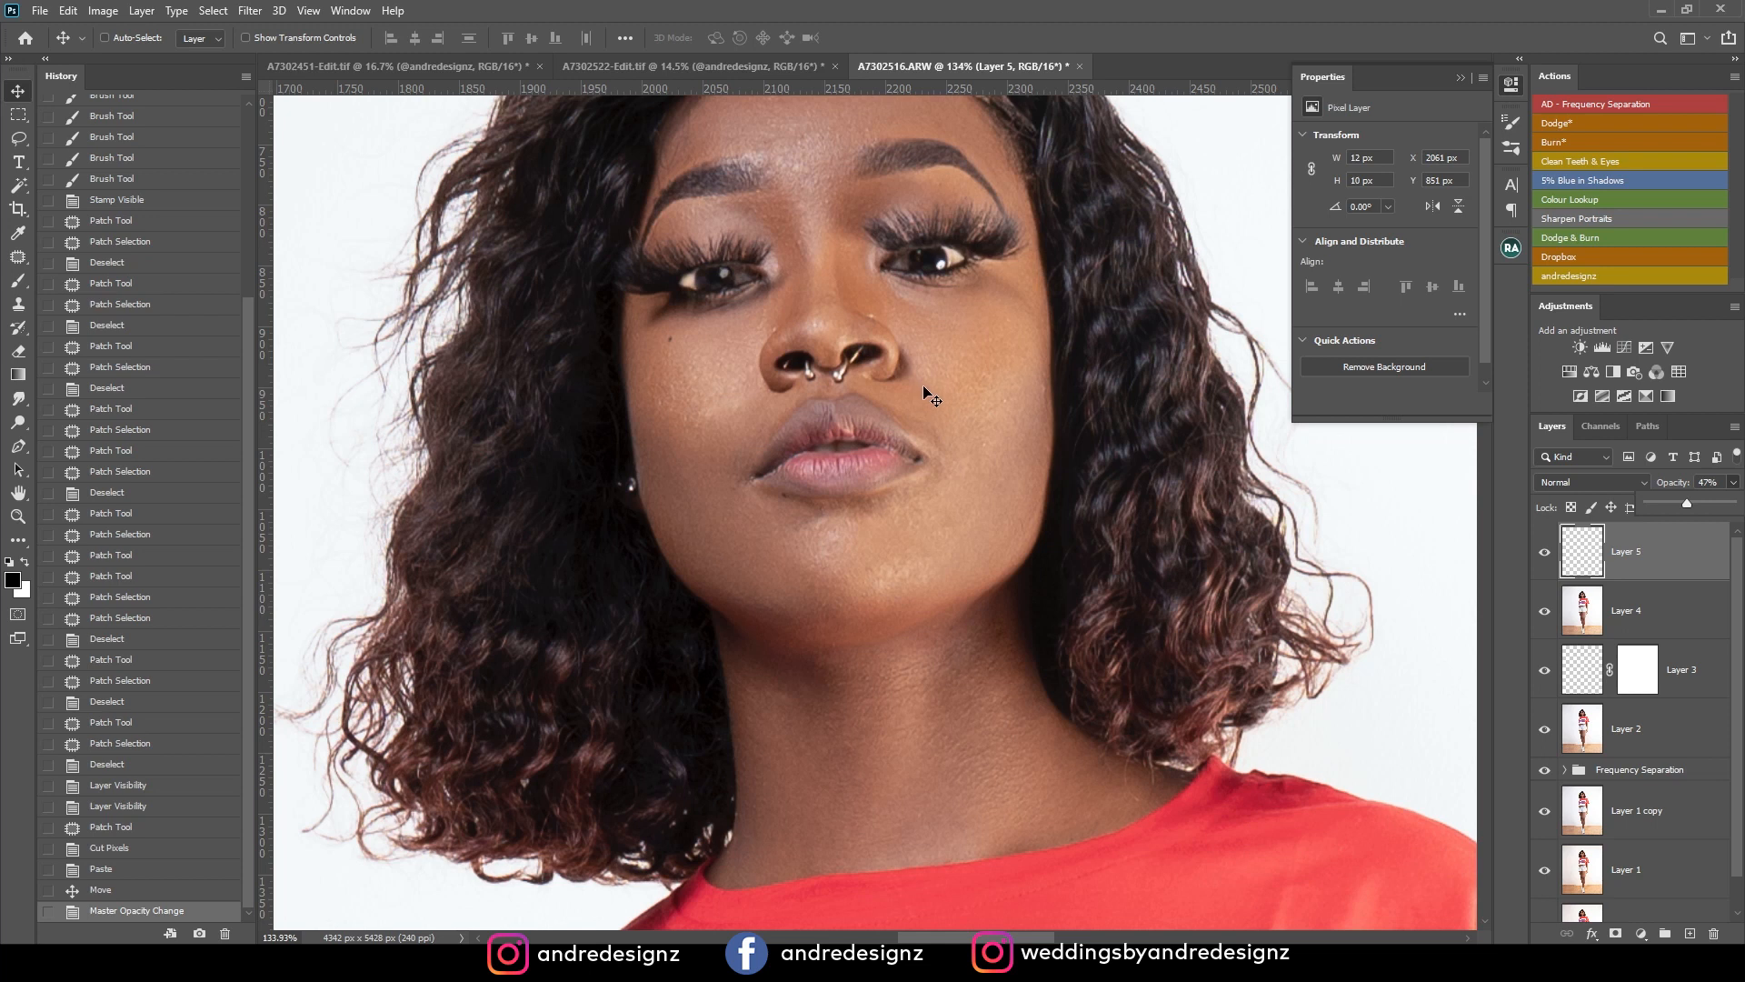
scroll(927, 393, down, 8)
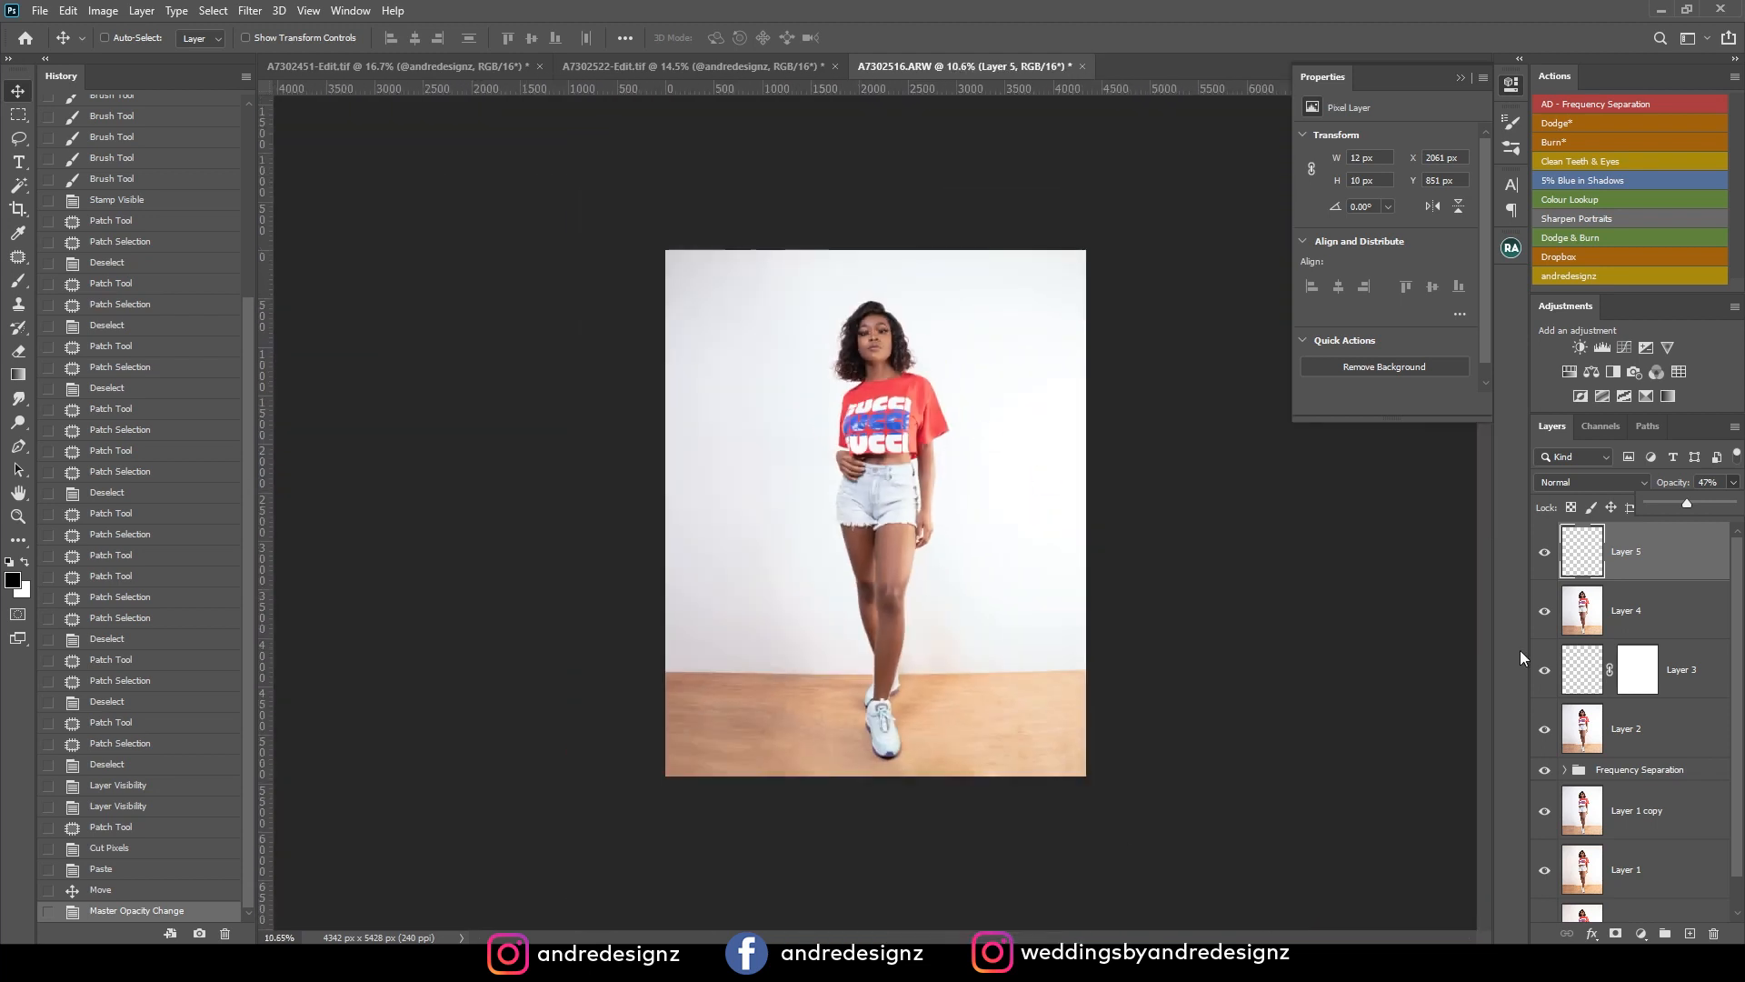
Stamp all visible layers onto a new layer above the catchlight layer and open it in the Camera Raw Filter.
click(1700, 556)
key(ctrl+alt+shift+e)
click(250, 10)
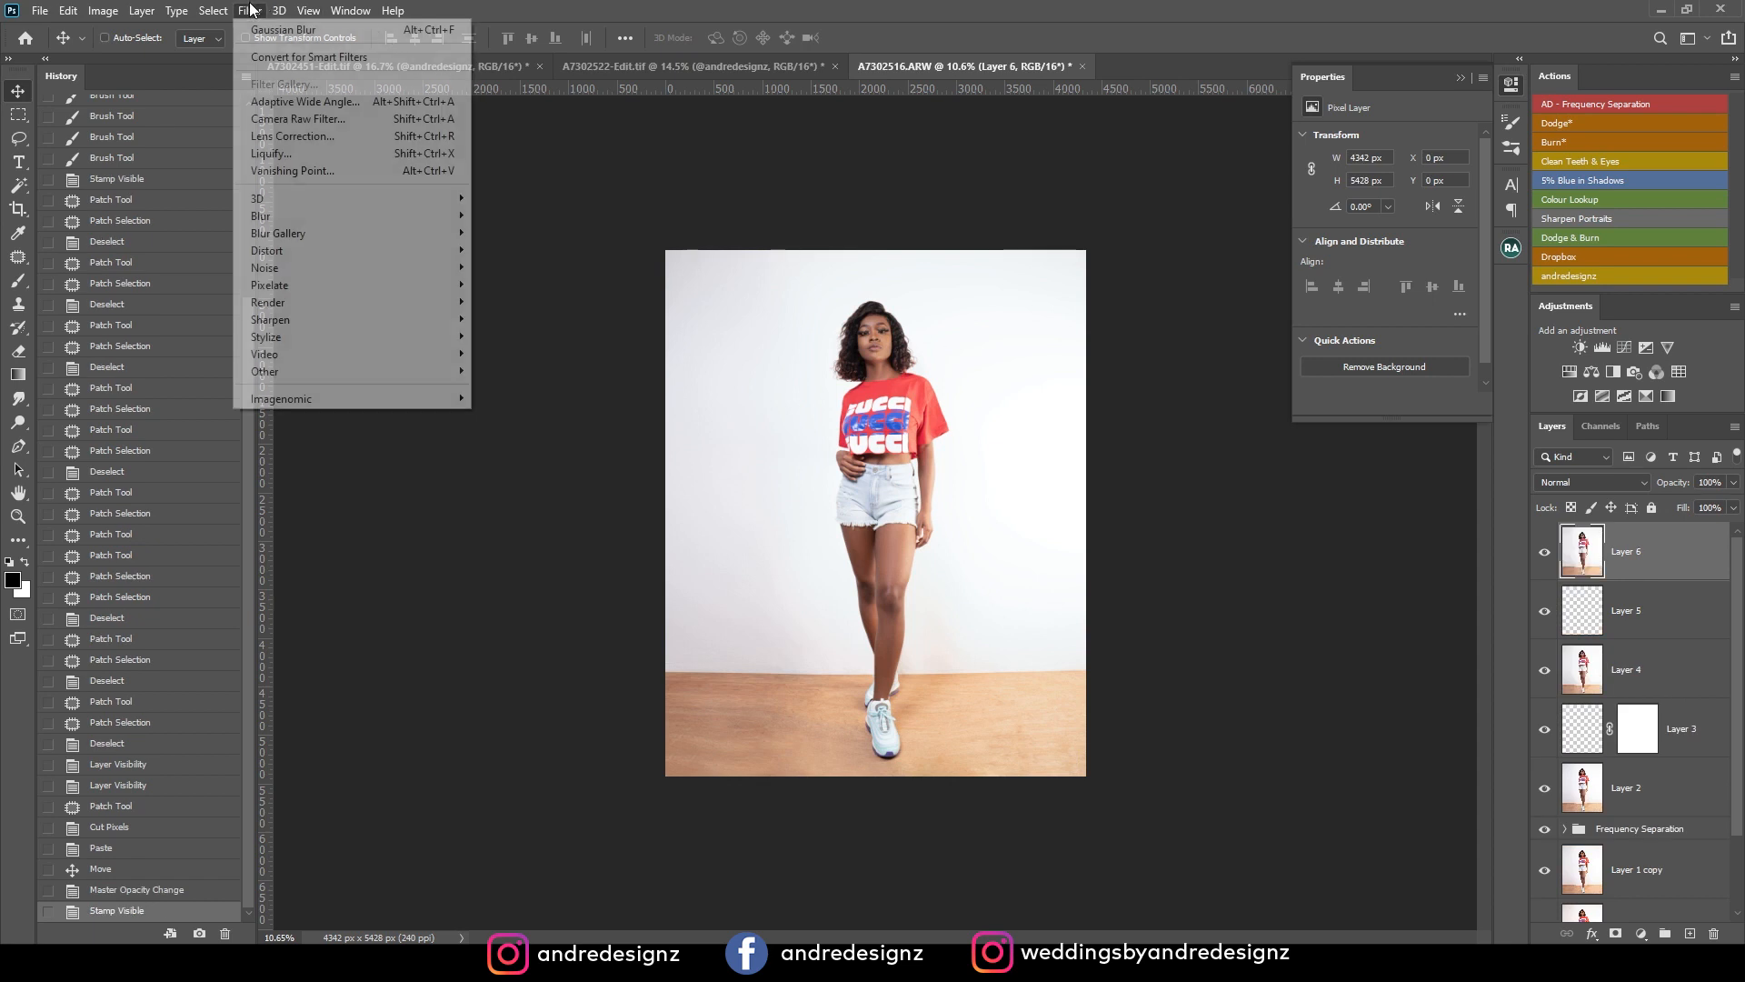
click(298, 118)
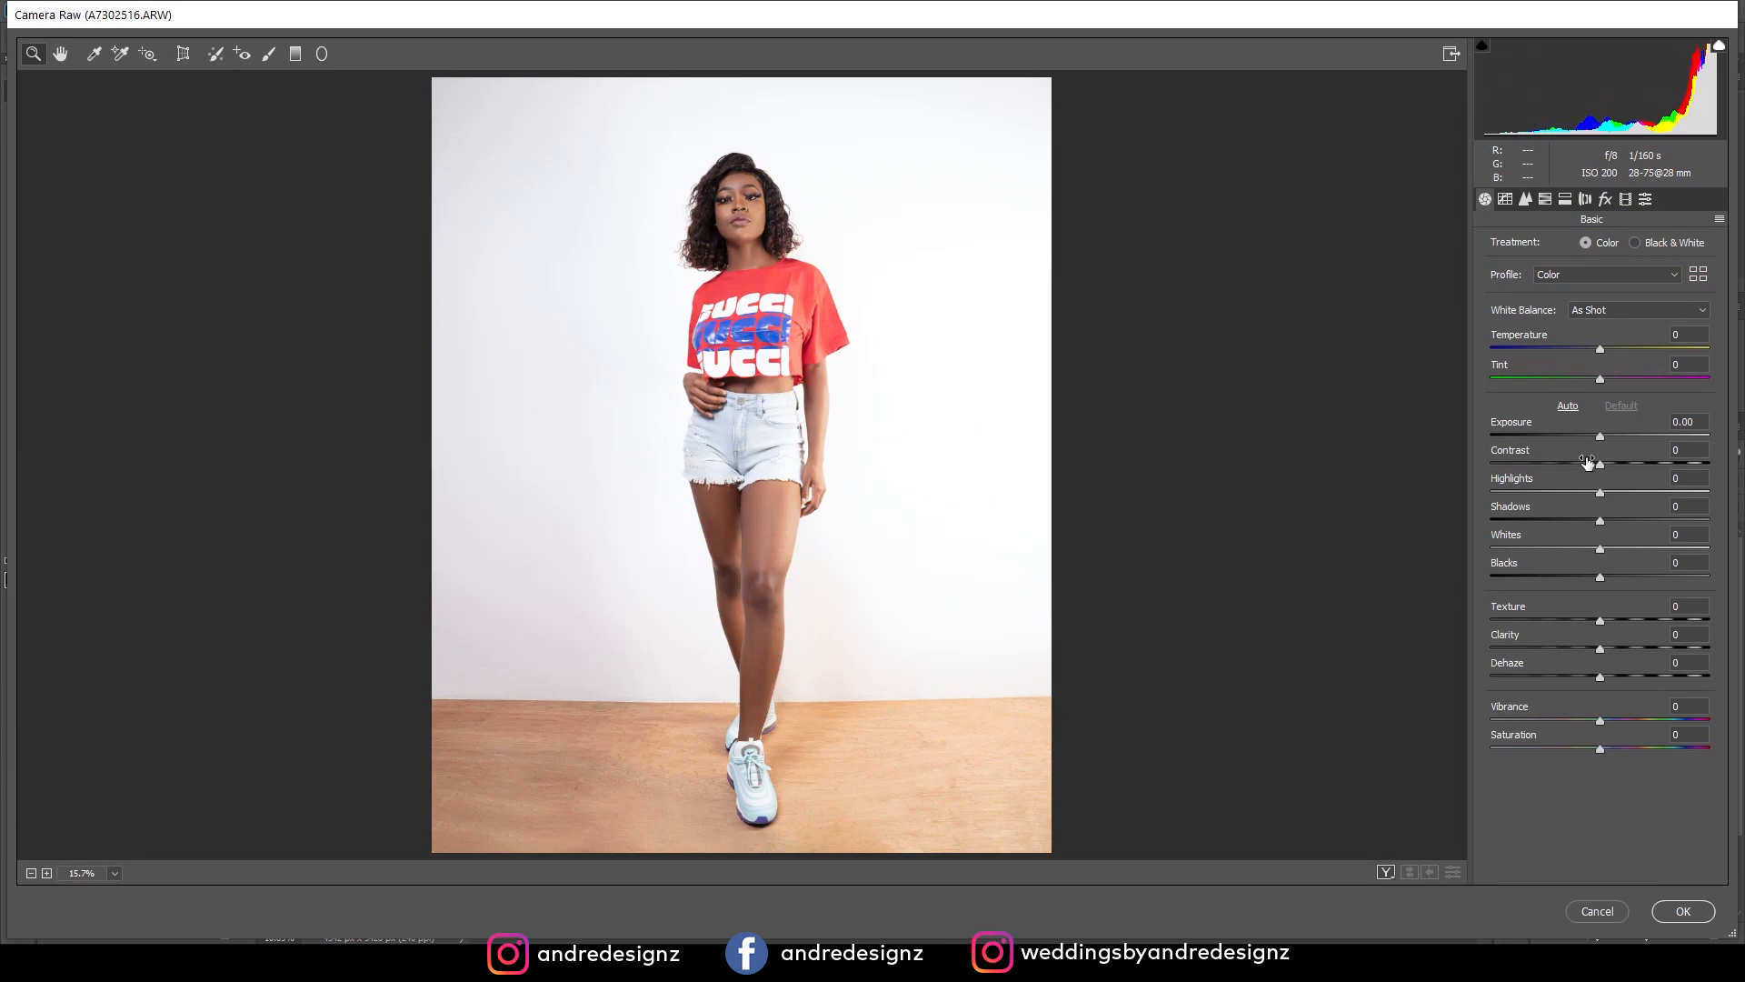
Set Blacks to -13, Highlights to -45 and Shadows to +8 in place of automatic tones, with before and after side by side.
click(1567, 406)
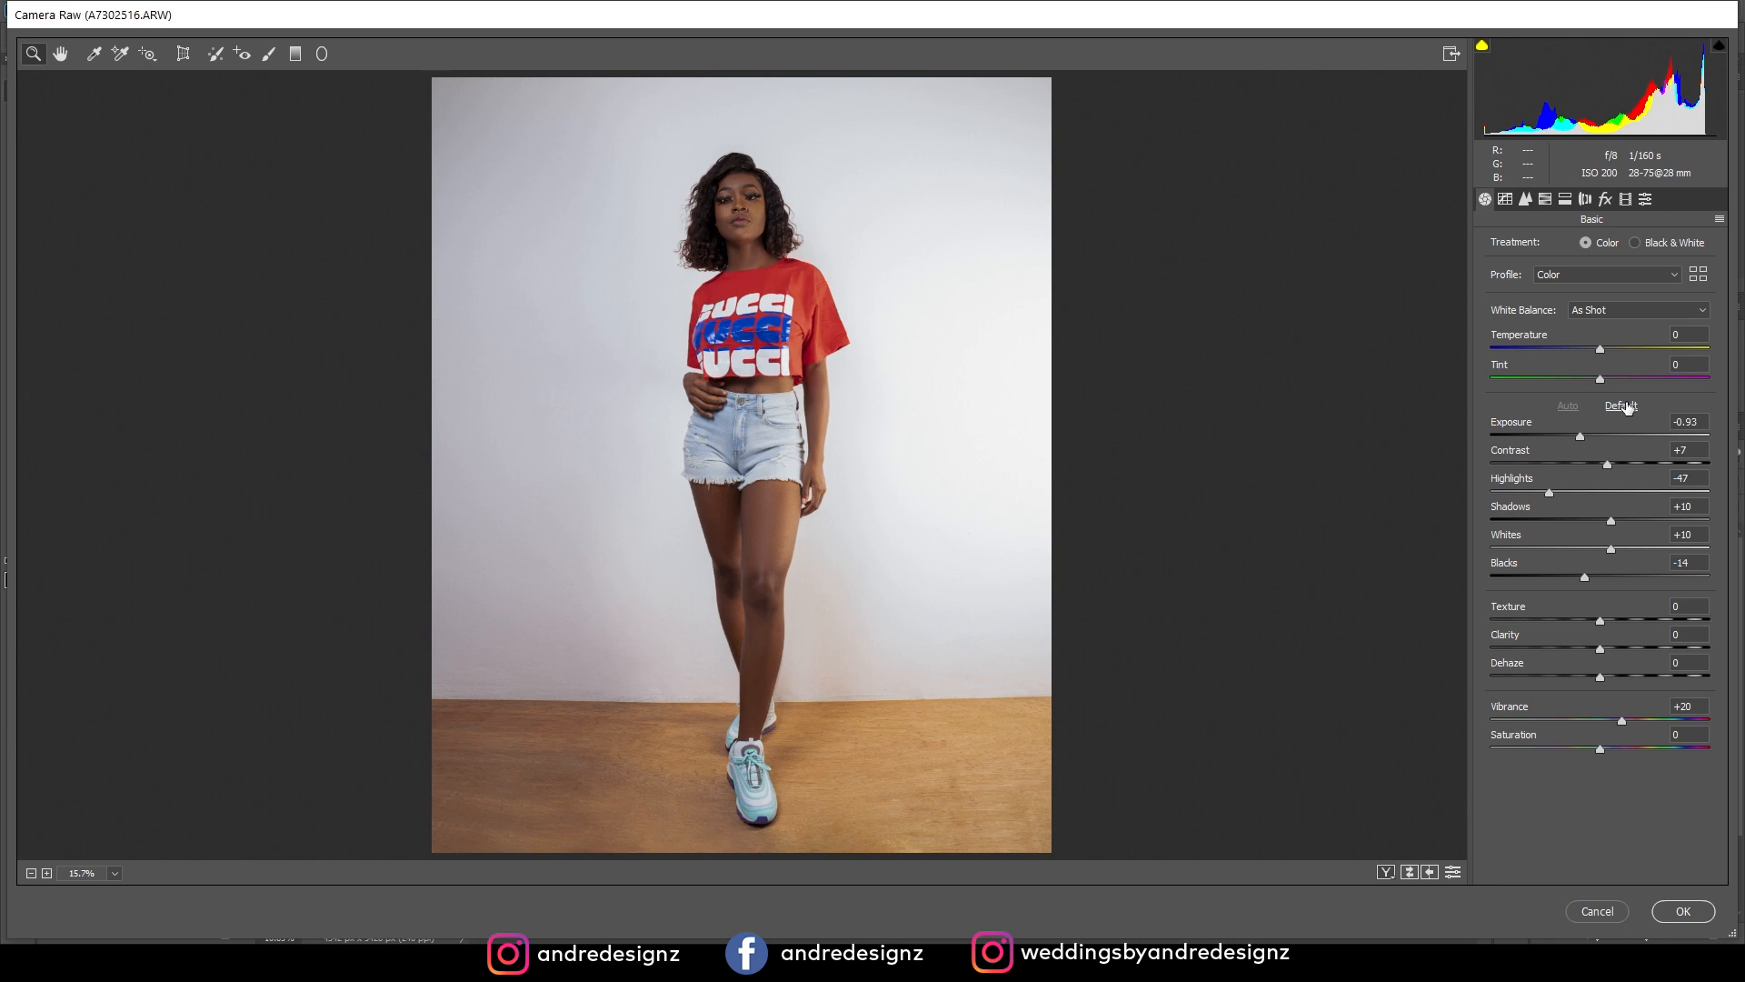
click(1622, 406)
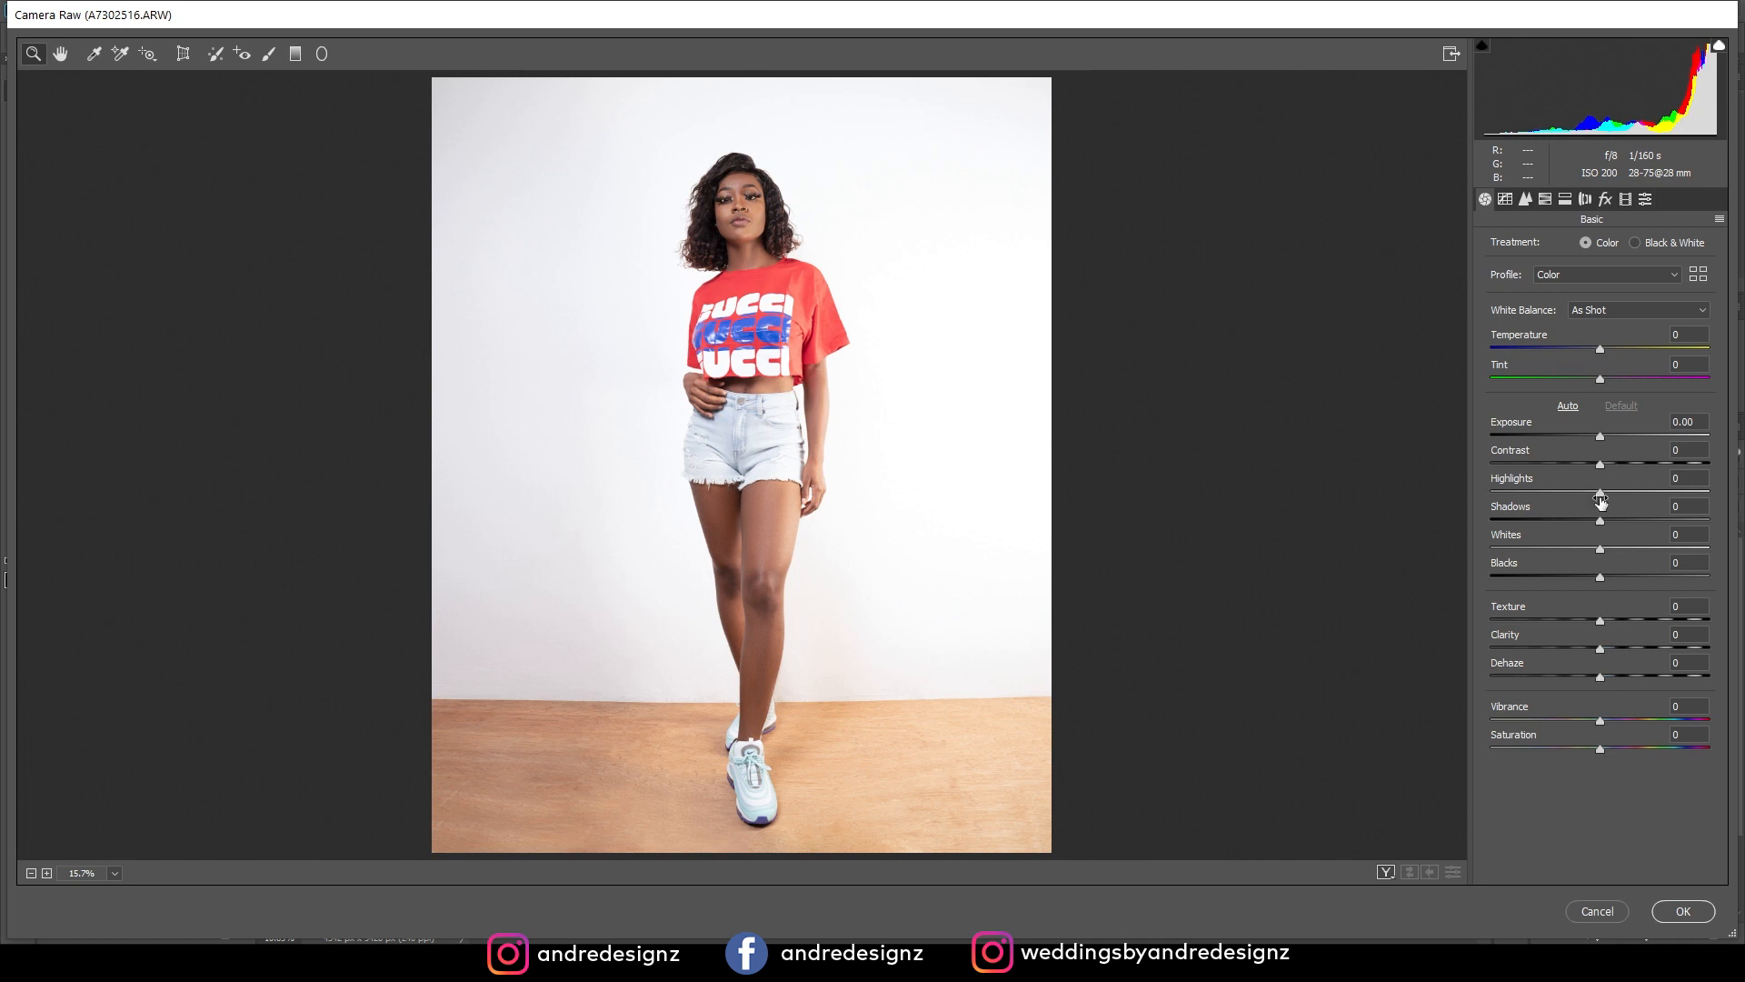
mouse_move(1599, 579)
mouse_down()
mouse_move(1563, 578)
mouse_move(1586, 578)
mouse_up()
drag(1602, 494, 1547, 494)
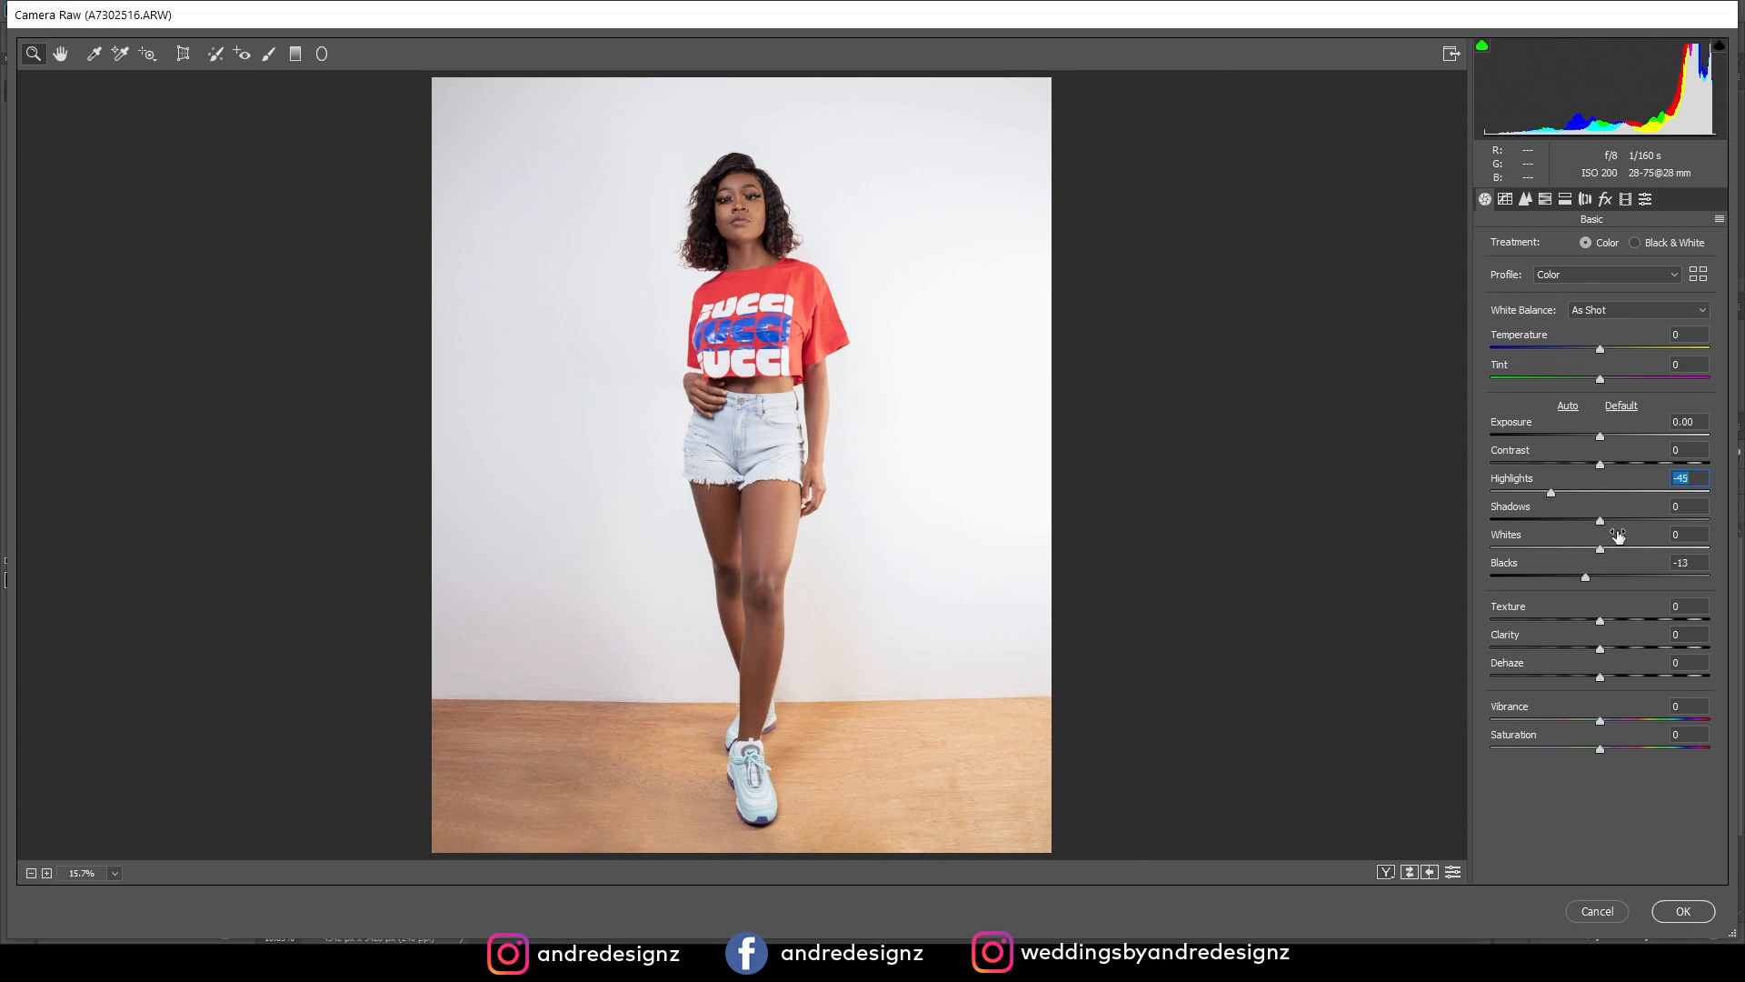
drag(1601, 522, 1609, 525)
click(1398, 873)
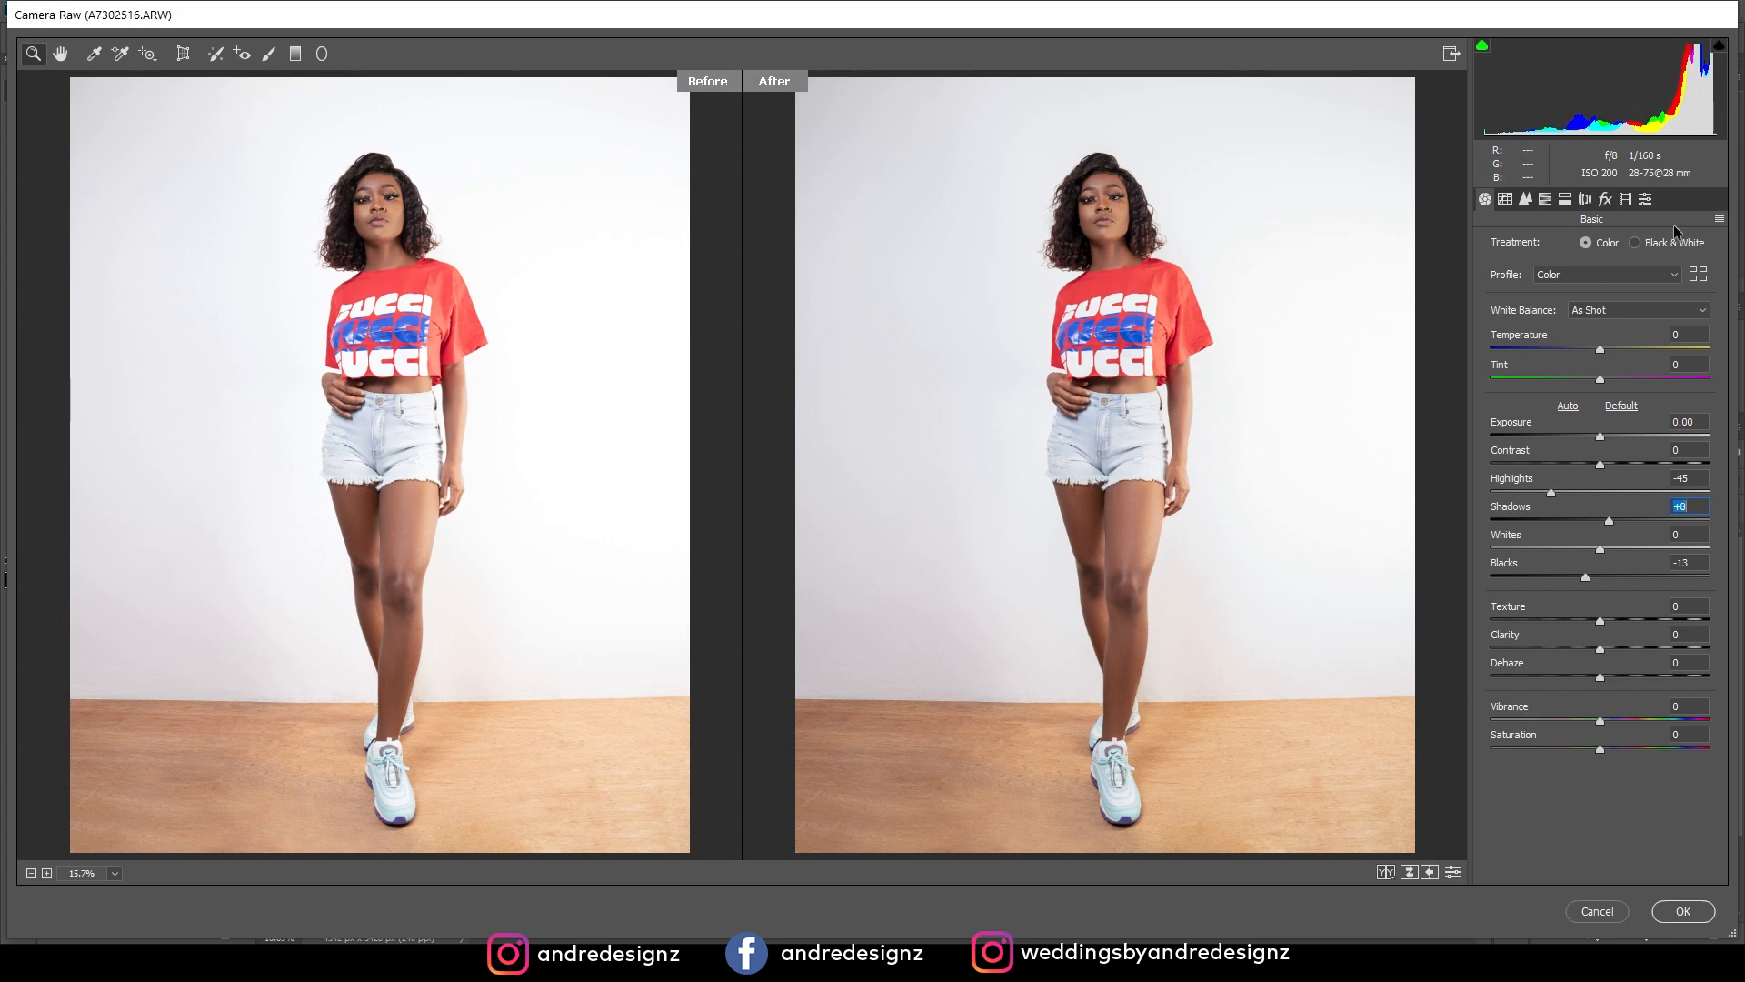
Shift the Blue Primary hue slightly toward teal in the calibration and the Yellows hue toward orange in the HSL adjustments.
click(1627, 200)
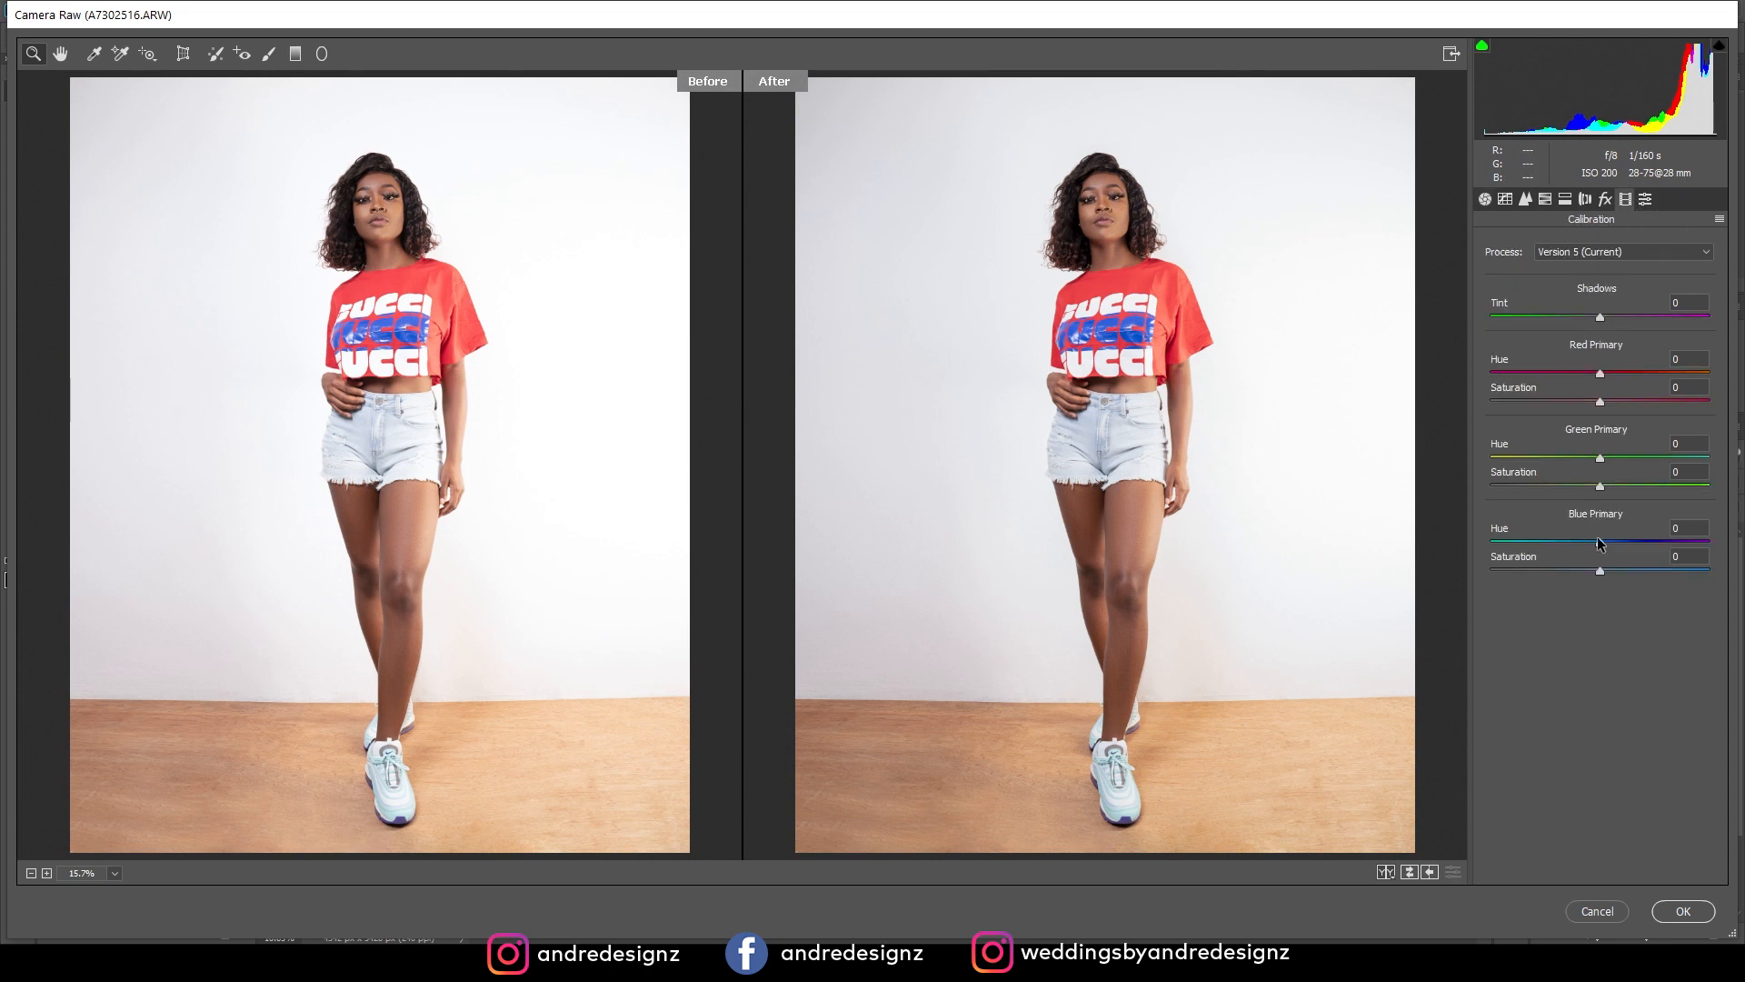
drag(1600, 543, 1589, 543)
click(1504, 200)
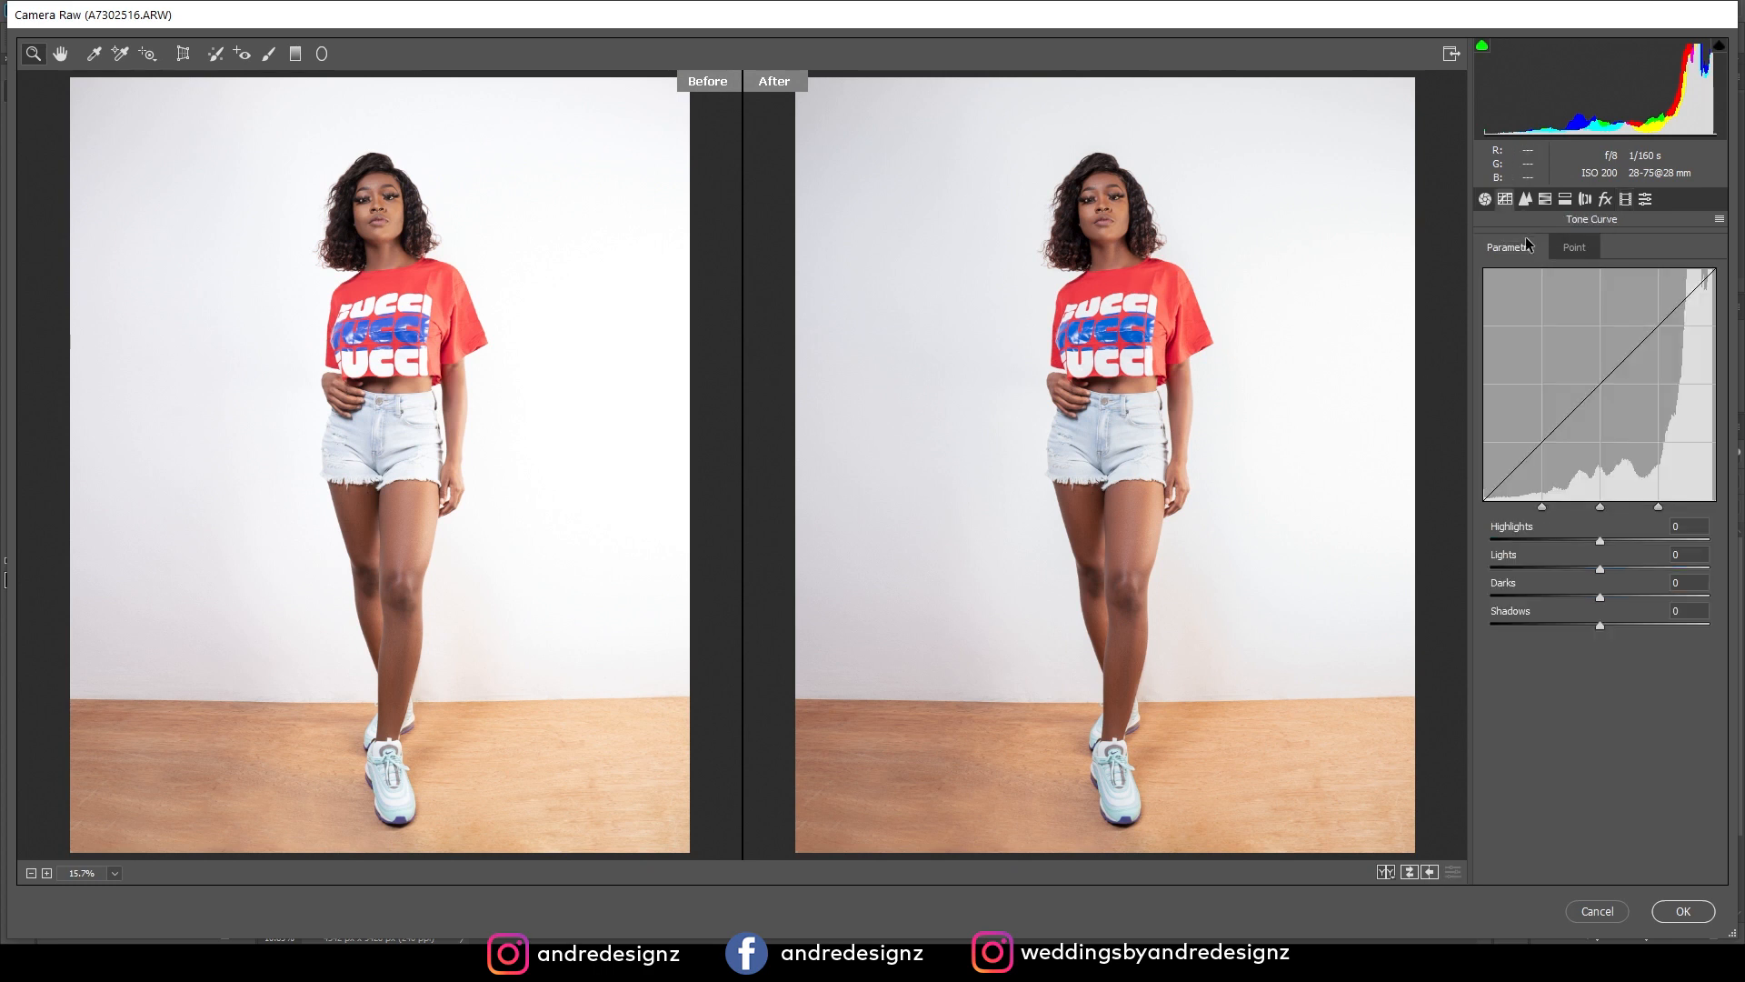
click(1526, 200)
click(1545, 199)
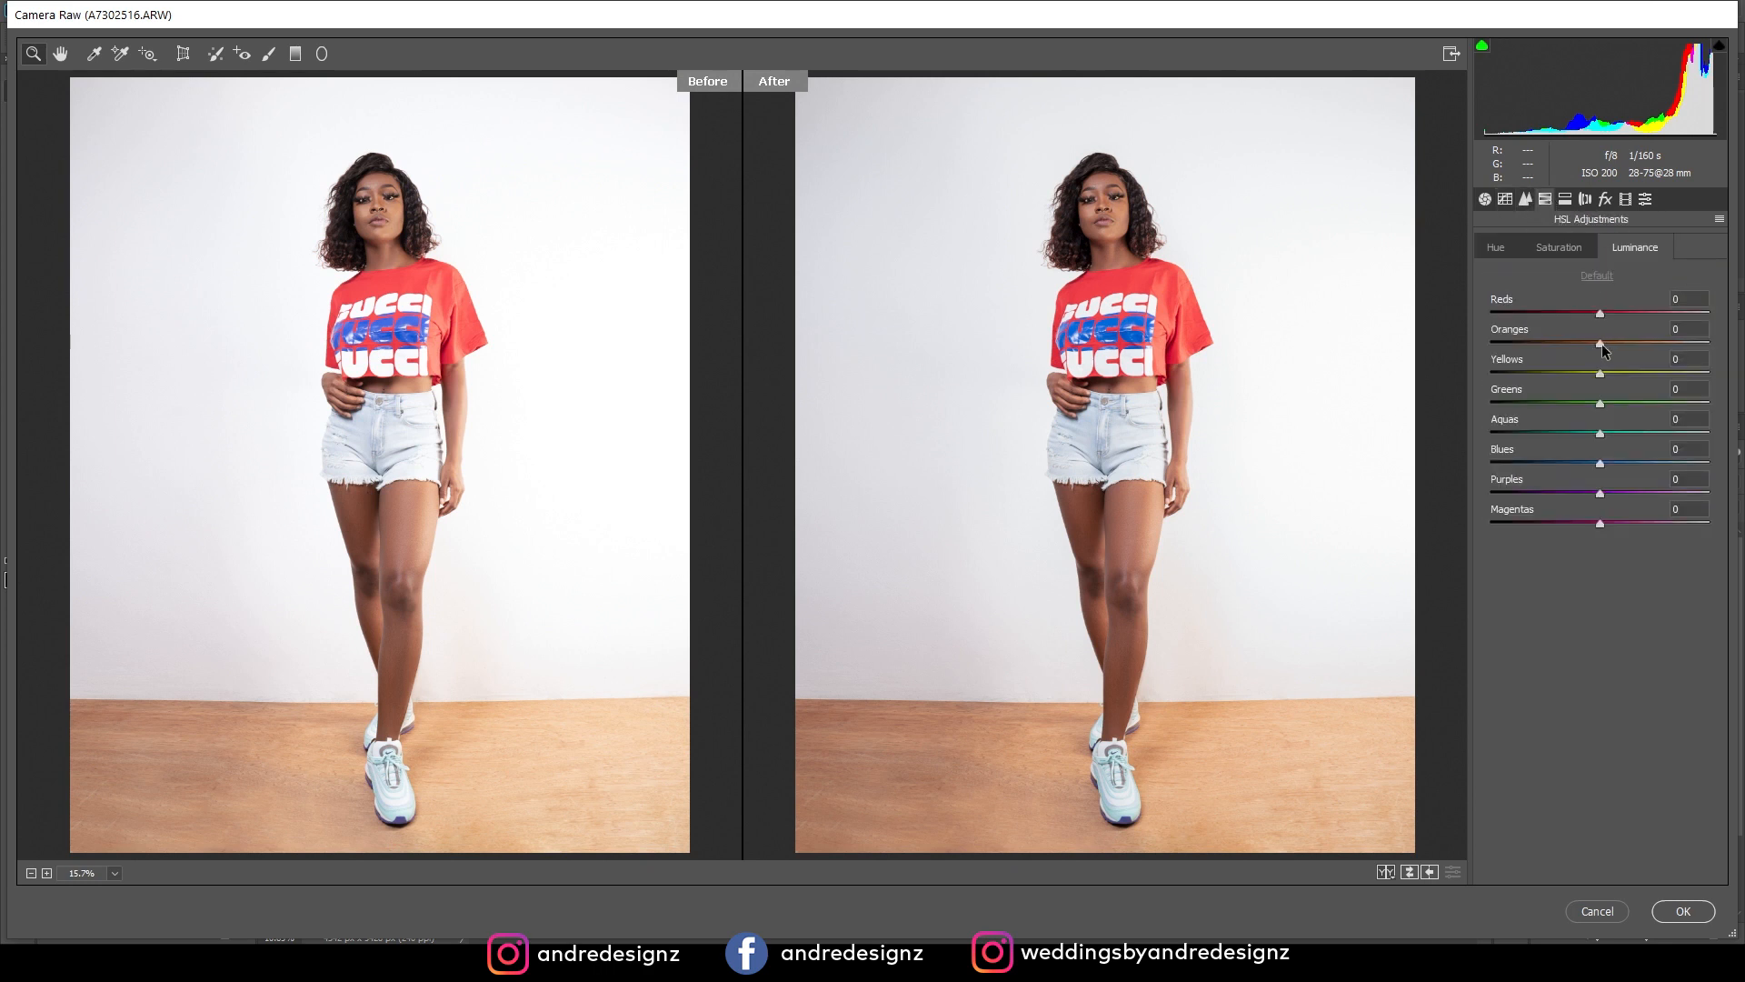
click(1505, 253)
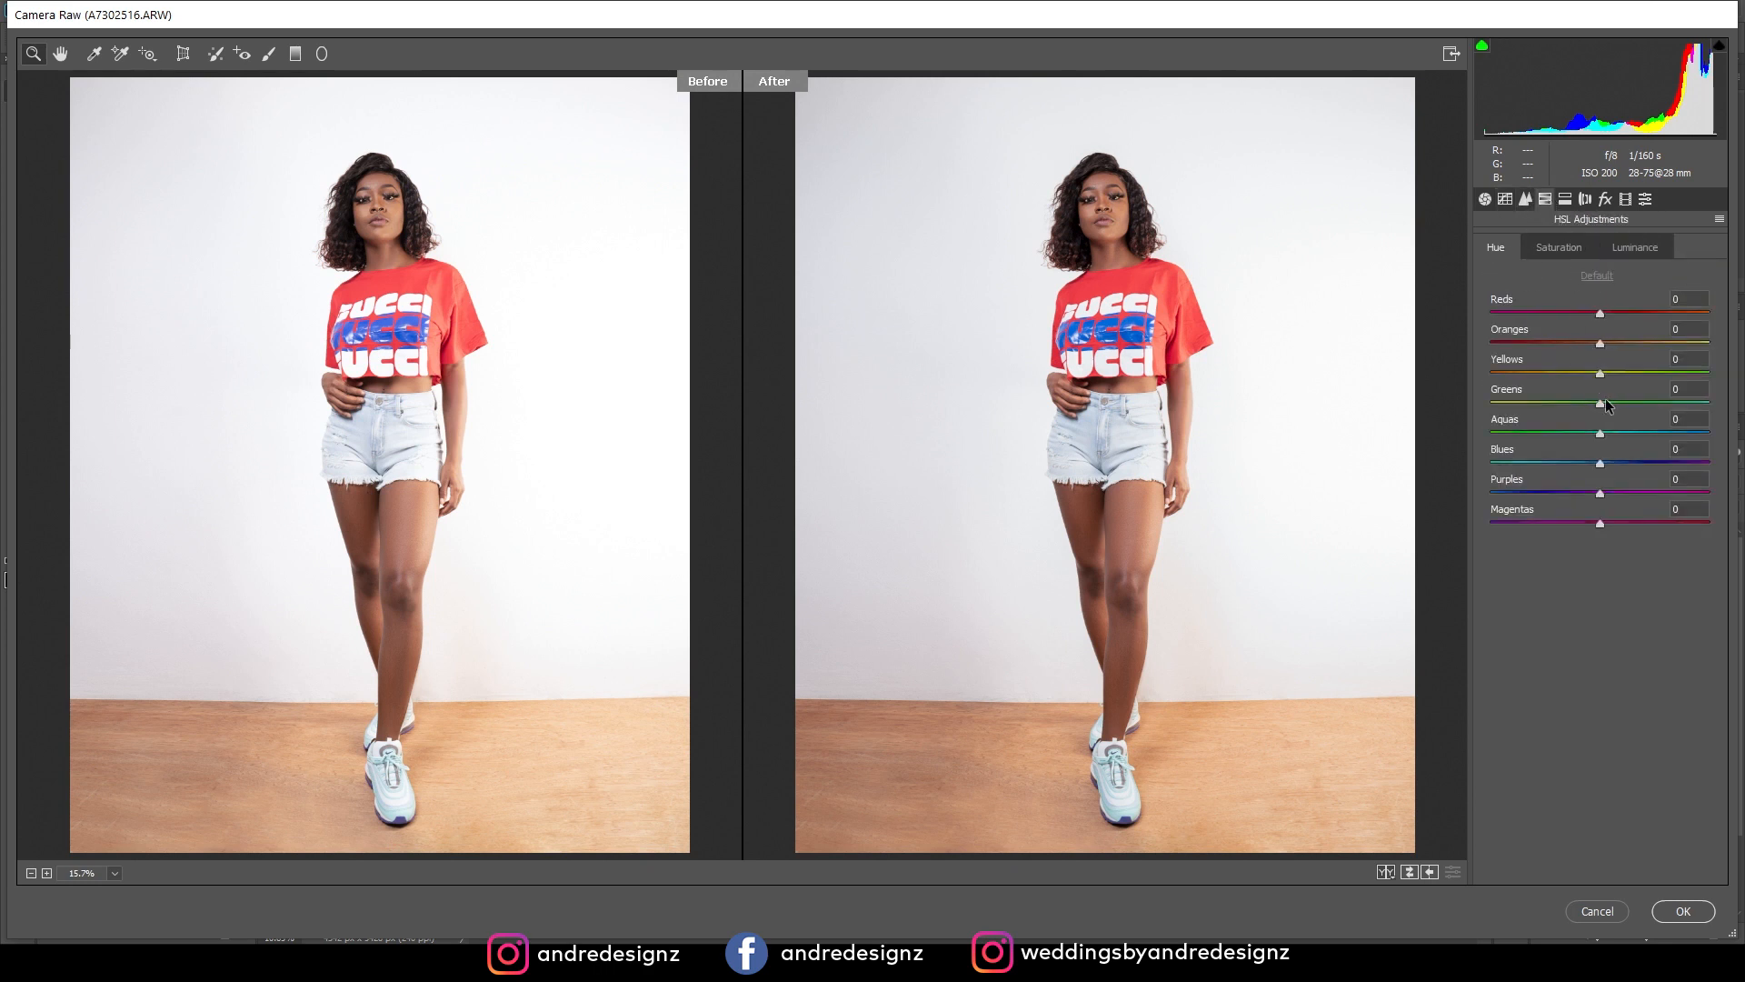
drag(1592, 376, 1481, 393)
drag(1557, 393, 1562, 393)
click(1484, 199)
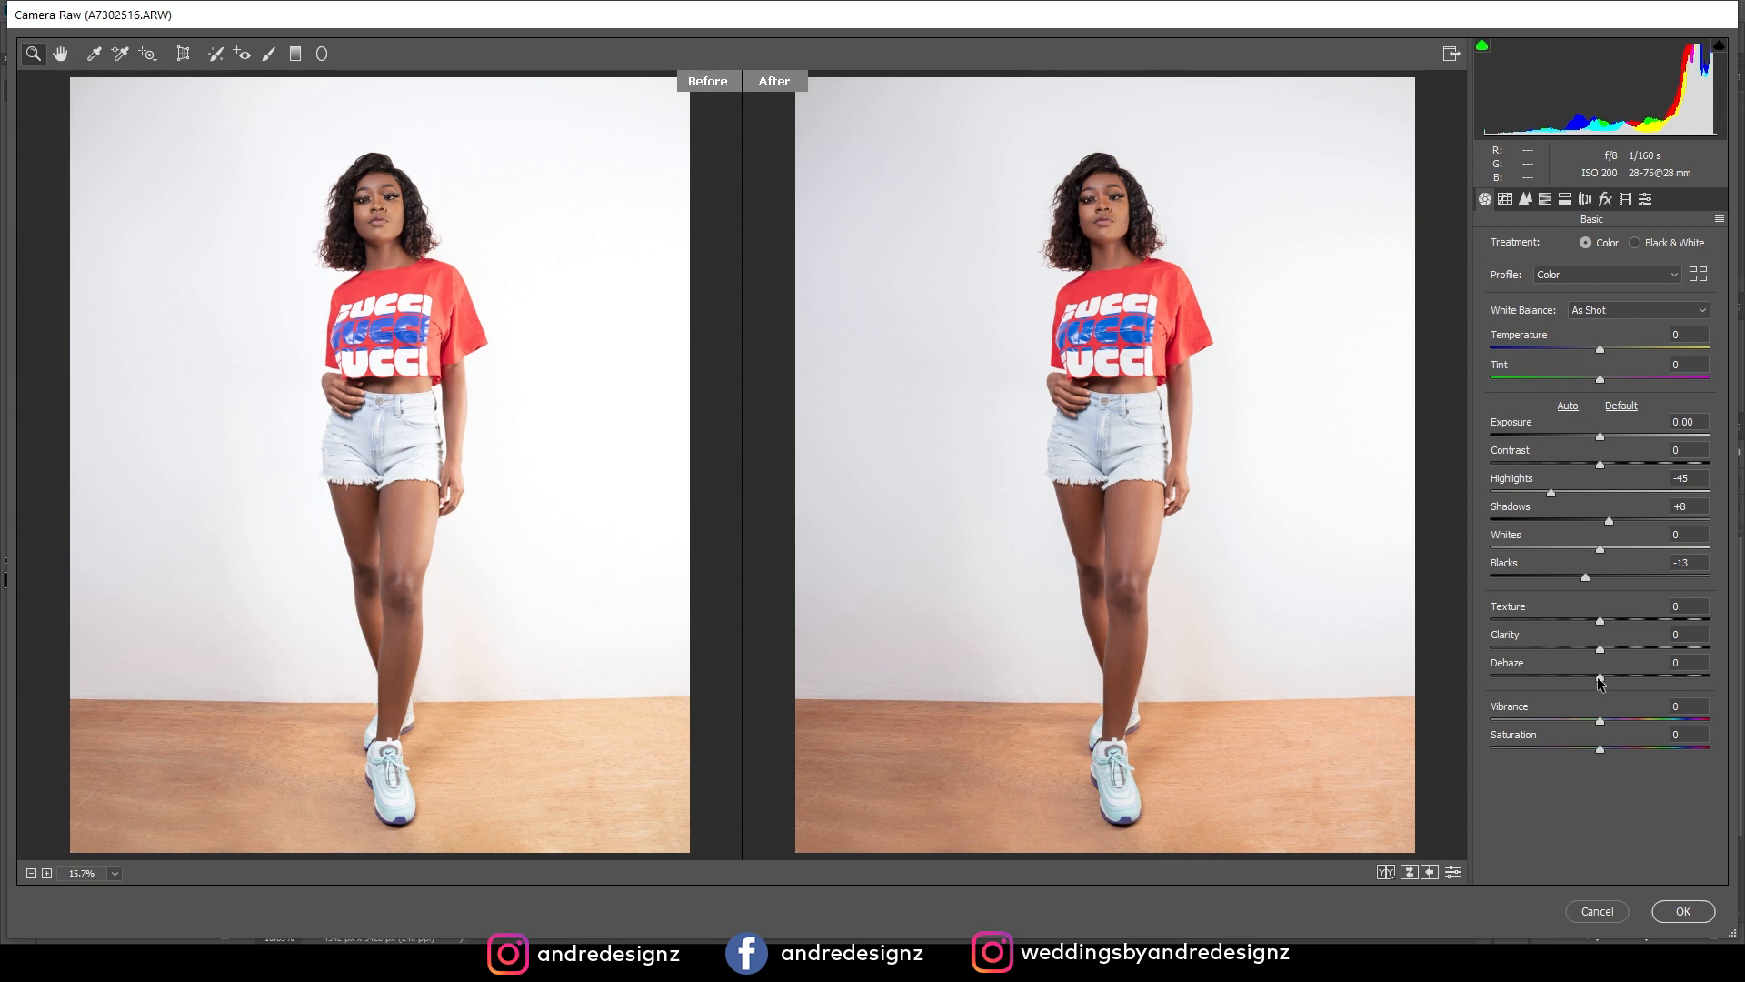
Apply the Camera Raw Filter adjustments to the stamped layer and review the full portrait.
drag(1601, 680, 1604, 681)
click(1684, 911)
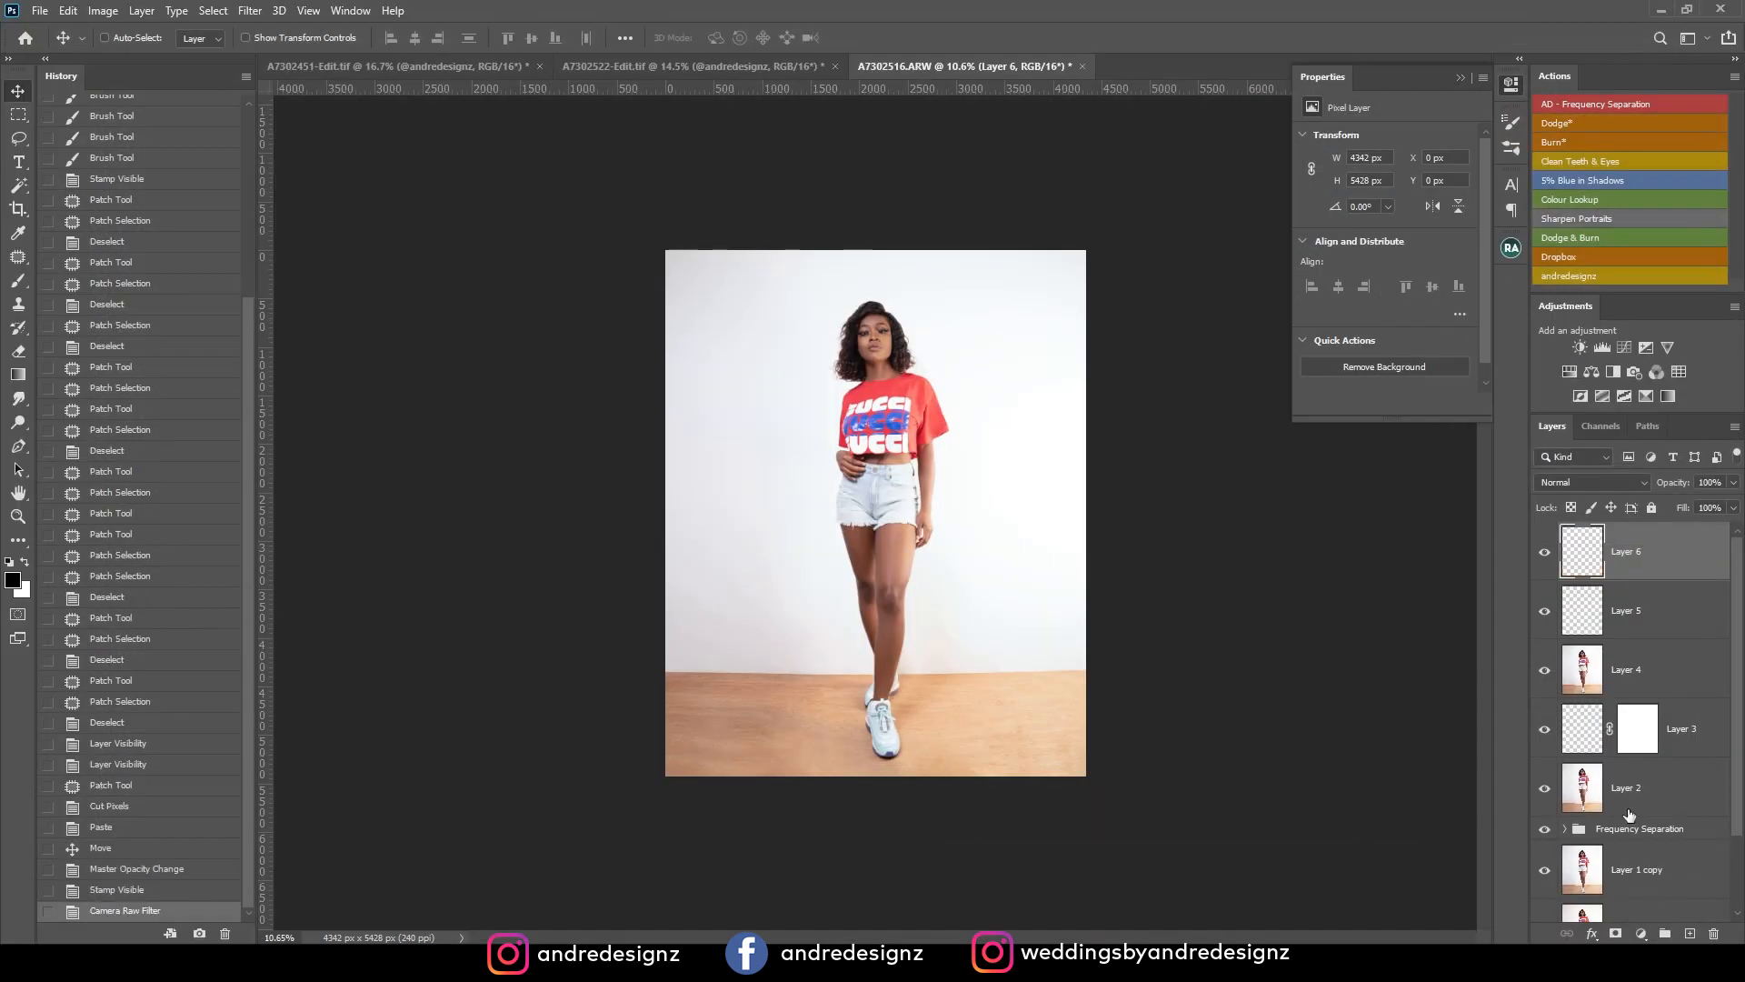
scroll(926, 463, up, 4)
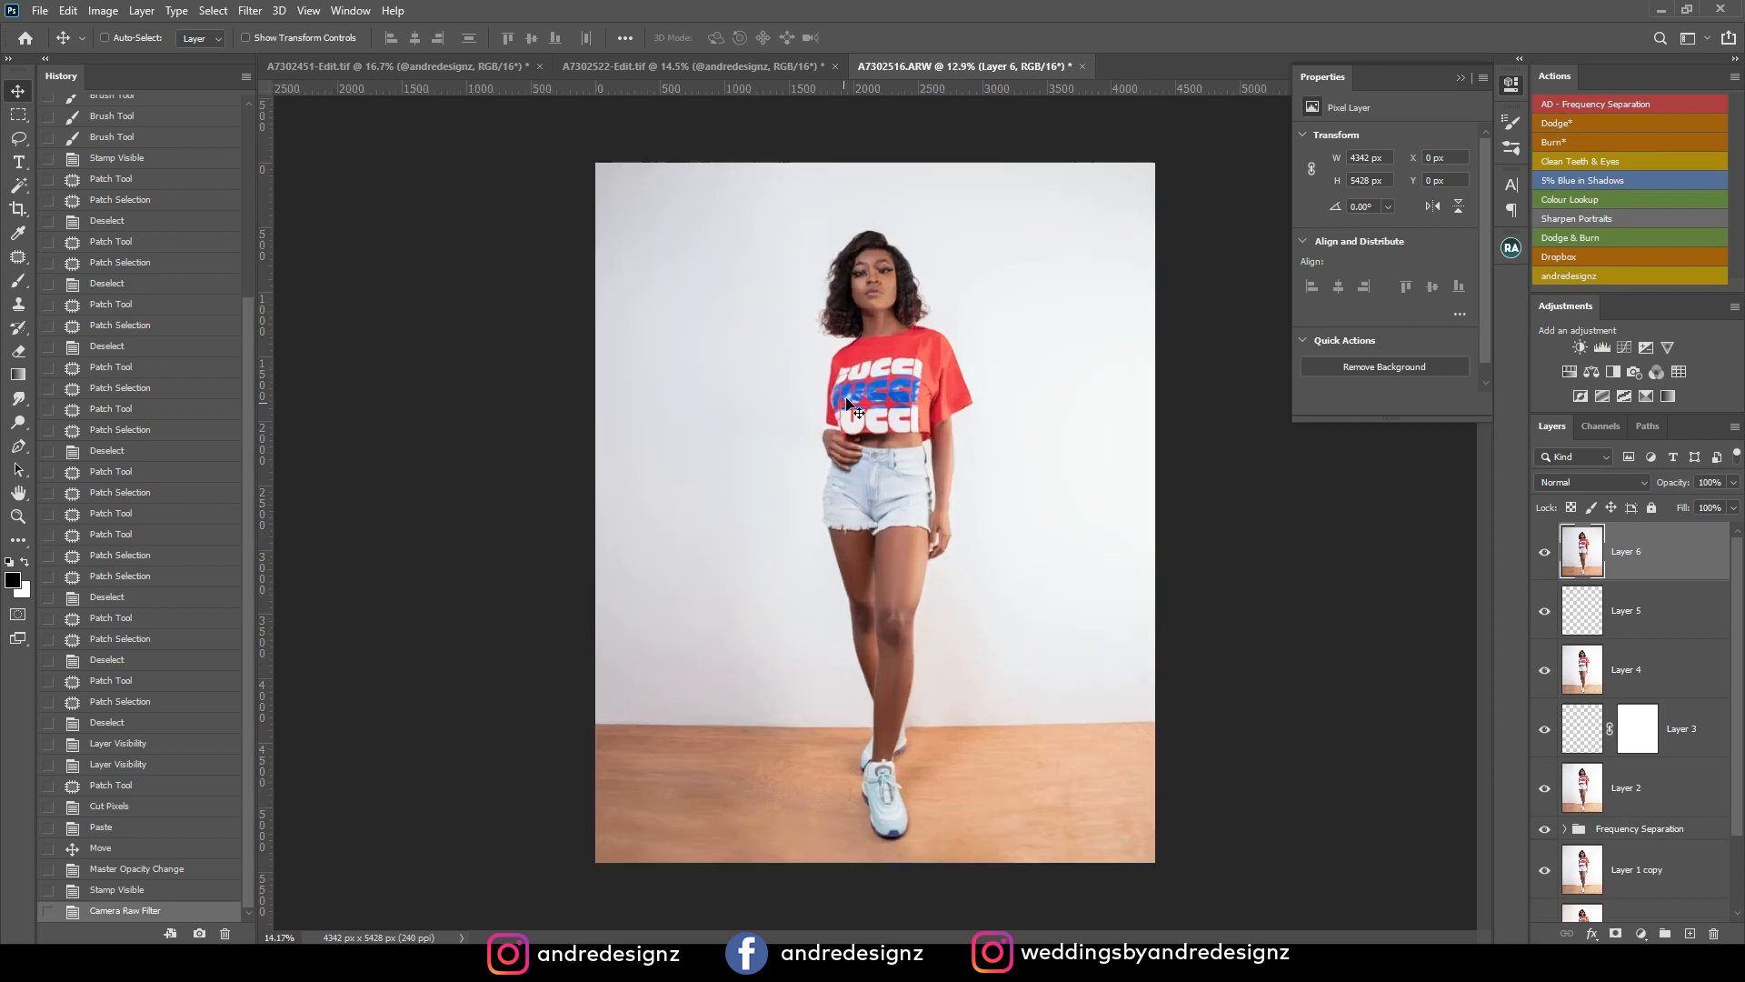
scroll(1014, 375, up, 3)
scroll(886, 363, down, 5)
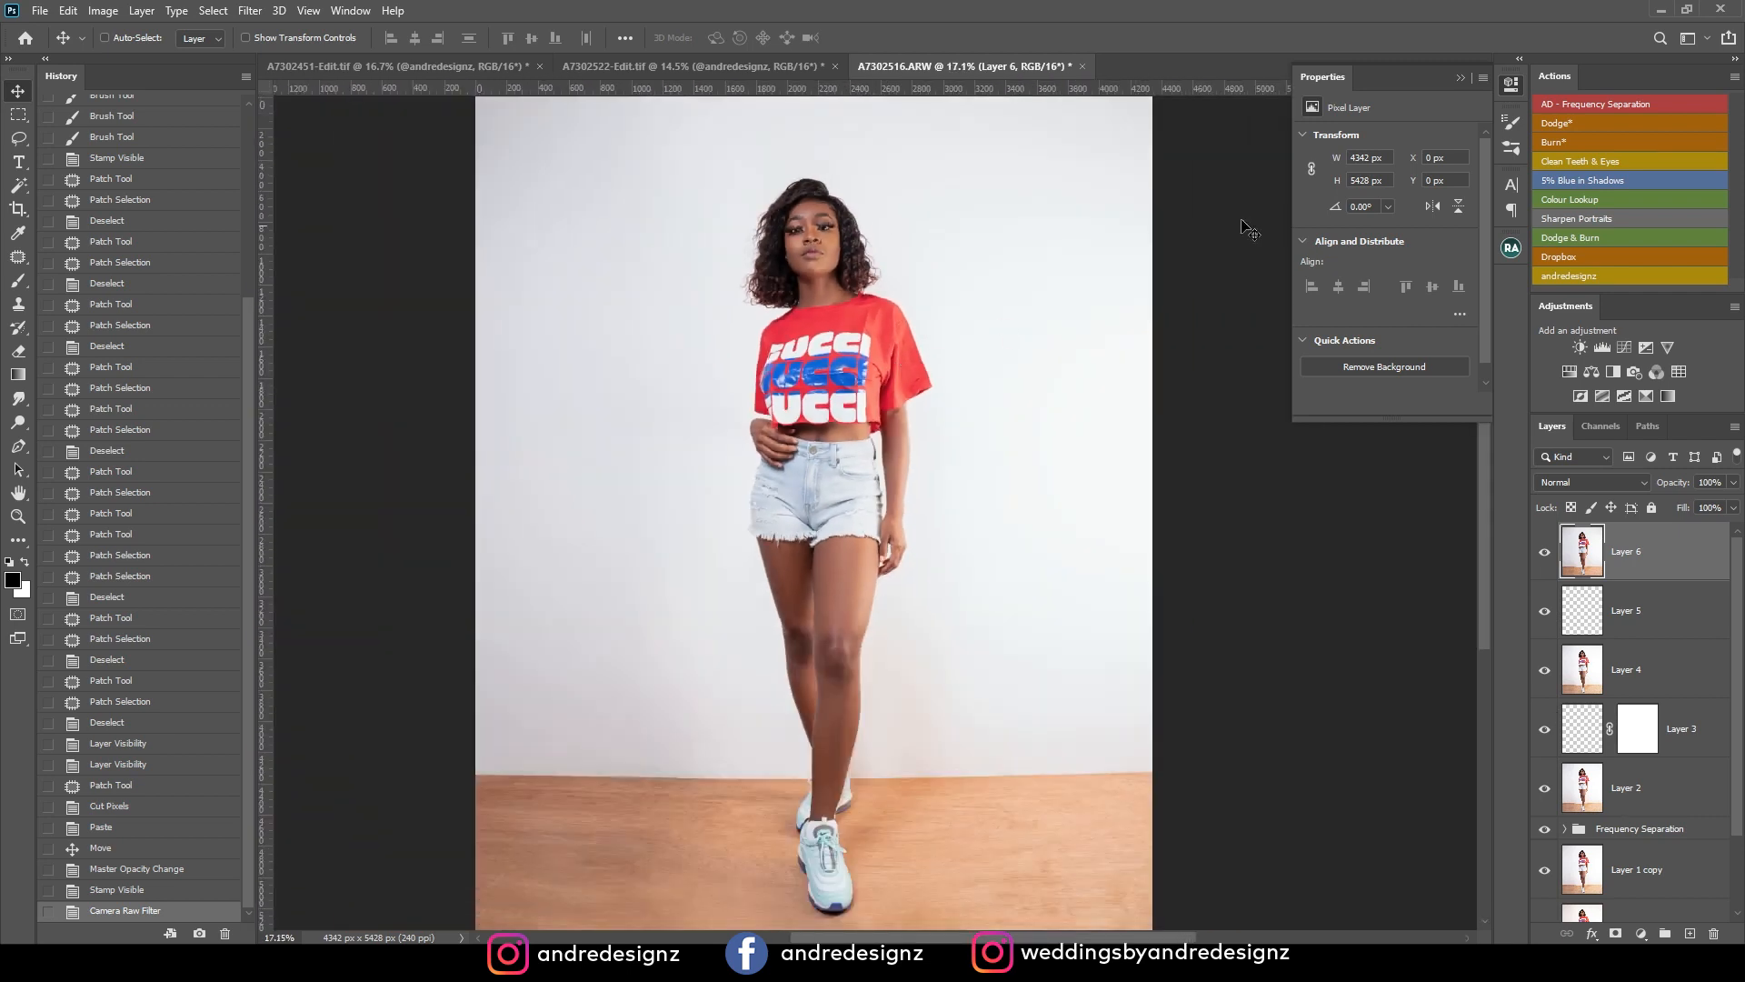
Run the Dodge & Burn action to add a Soft Light layer and set the brush flow to 1%.
click(1573, 238)
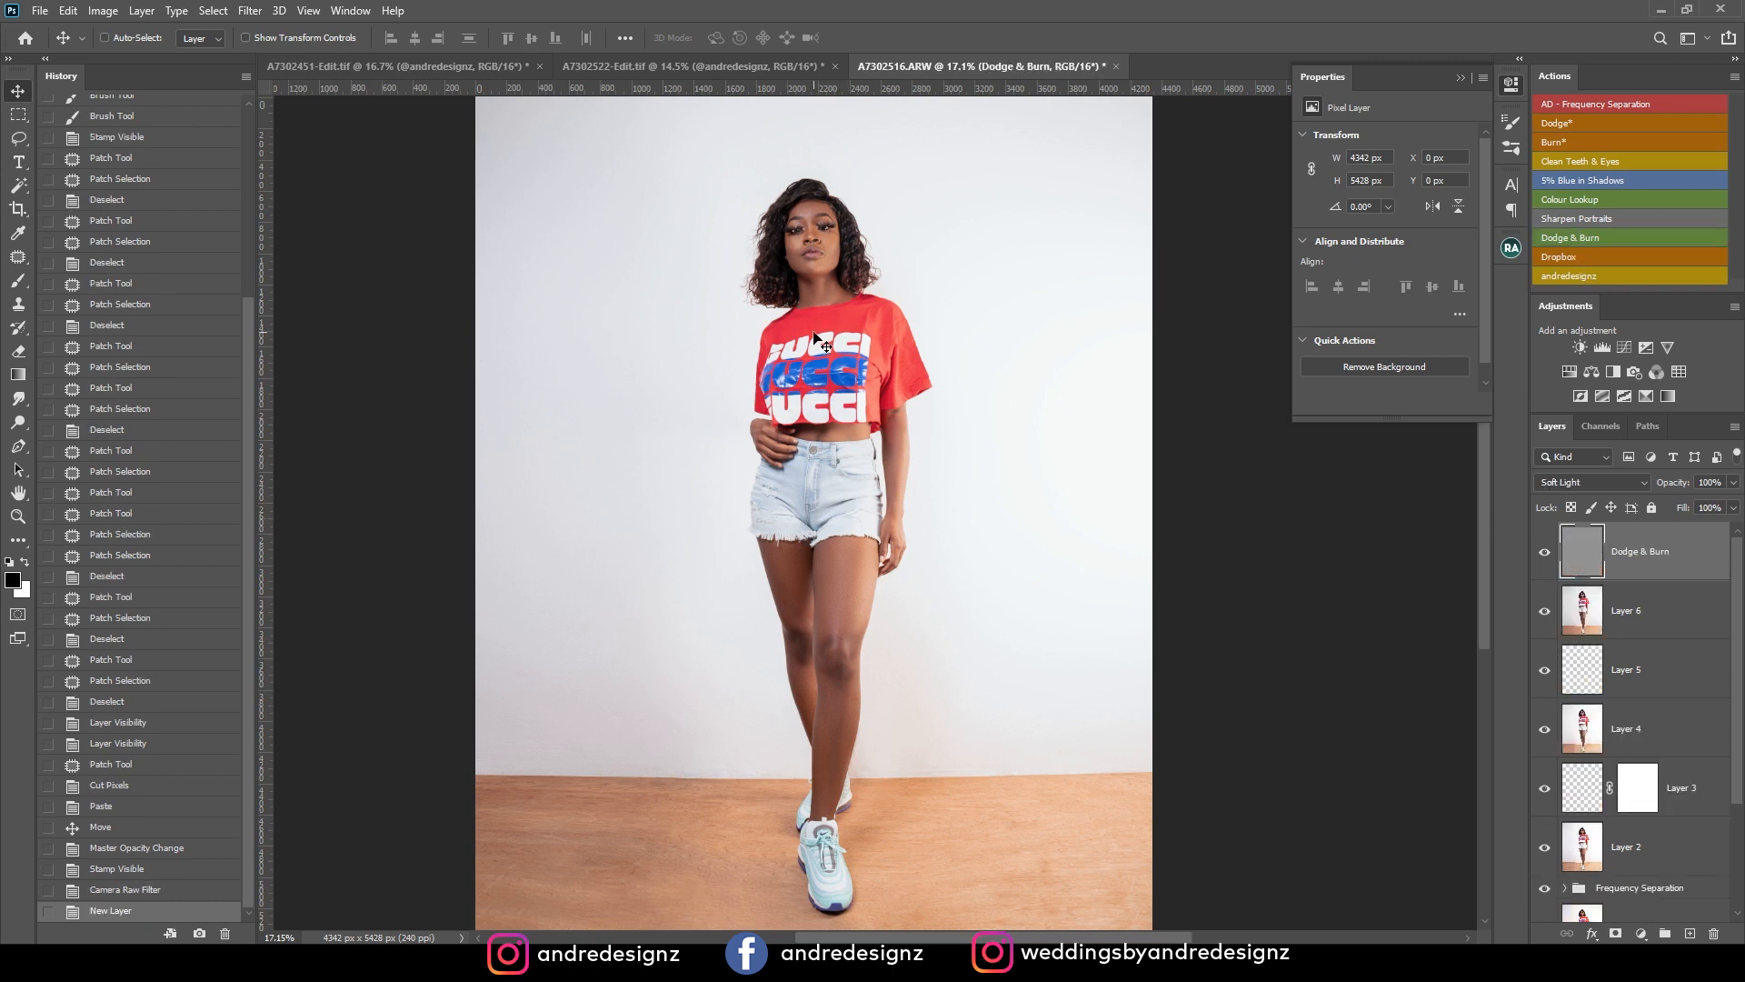
scroll(814, 334, up, 7)
scroll(829, 243, down, 7)
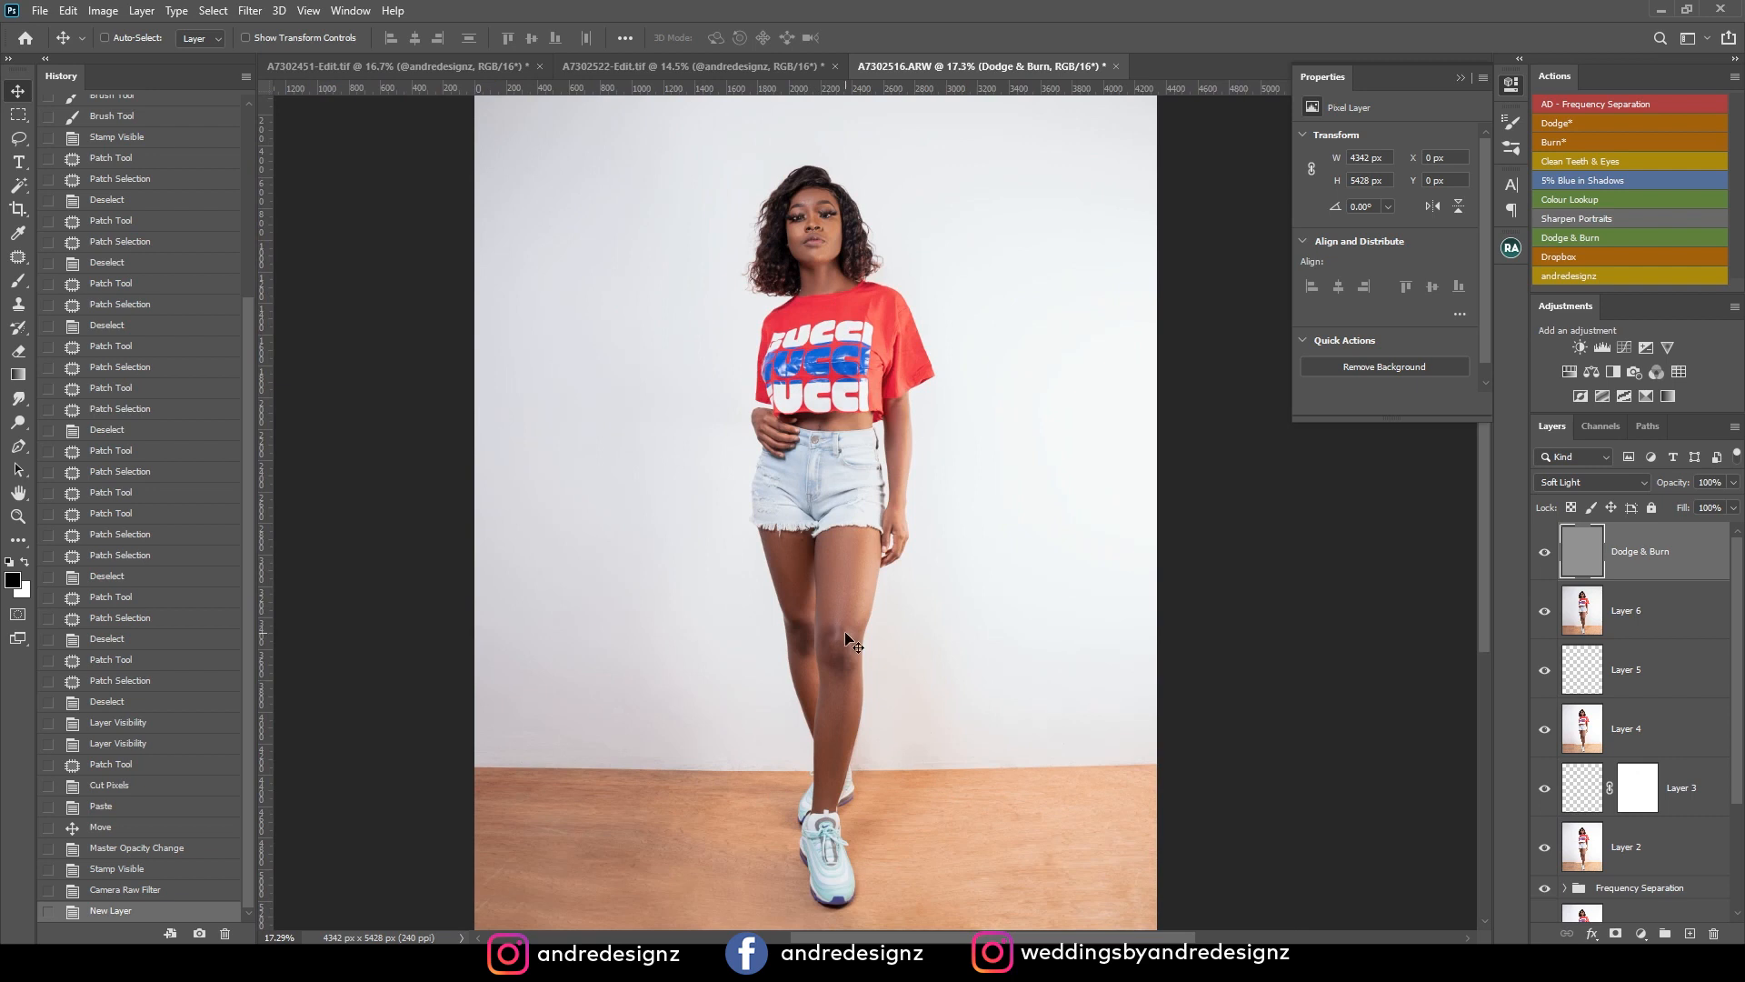
scroll(836, 630, up, 5)
drag(858, 625, 858, 447)
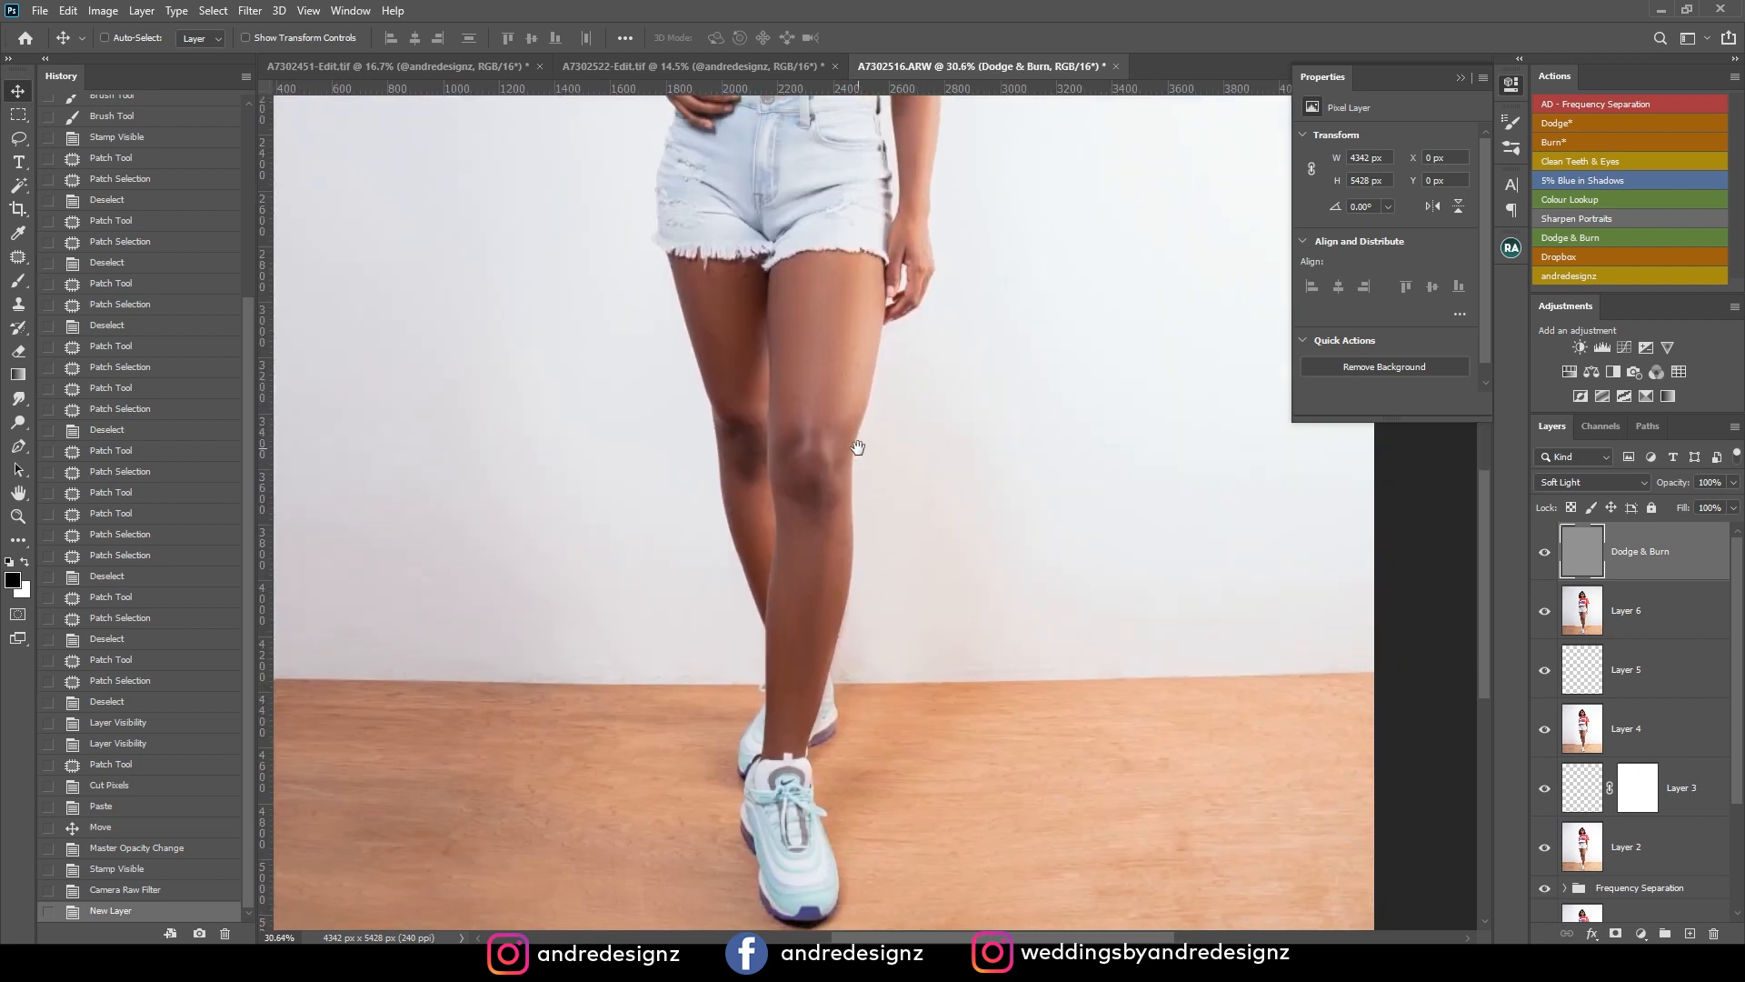
key(b)
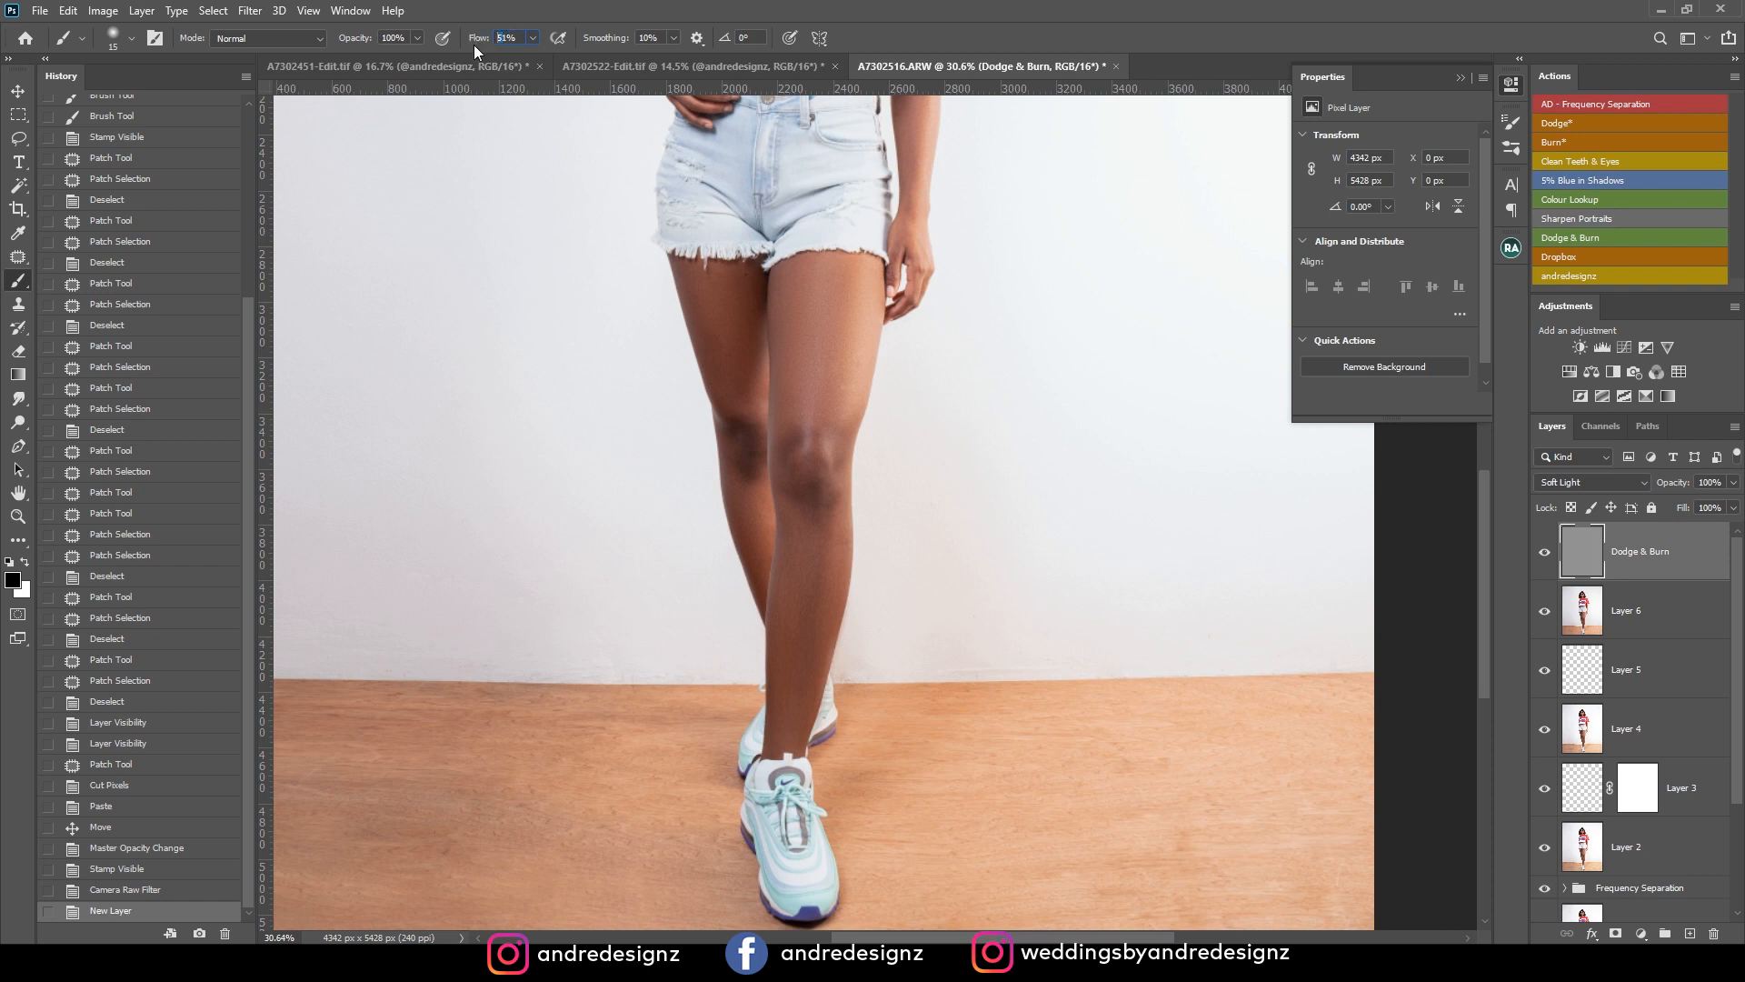
key(Return)
text(1)
key(Return)
Enlarge the brush to 125 and darken the front thigh above the knee with black on the Dodge & Burn layer.
key(bracketright)
key(bracketright)
key(bracketright)
key(bracketright)
key(bracketright)
drag(835, 375, 843, 328)
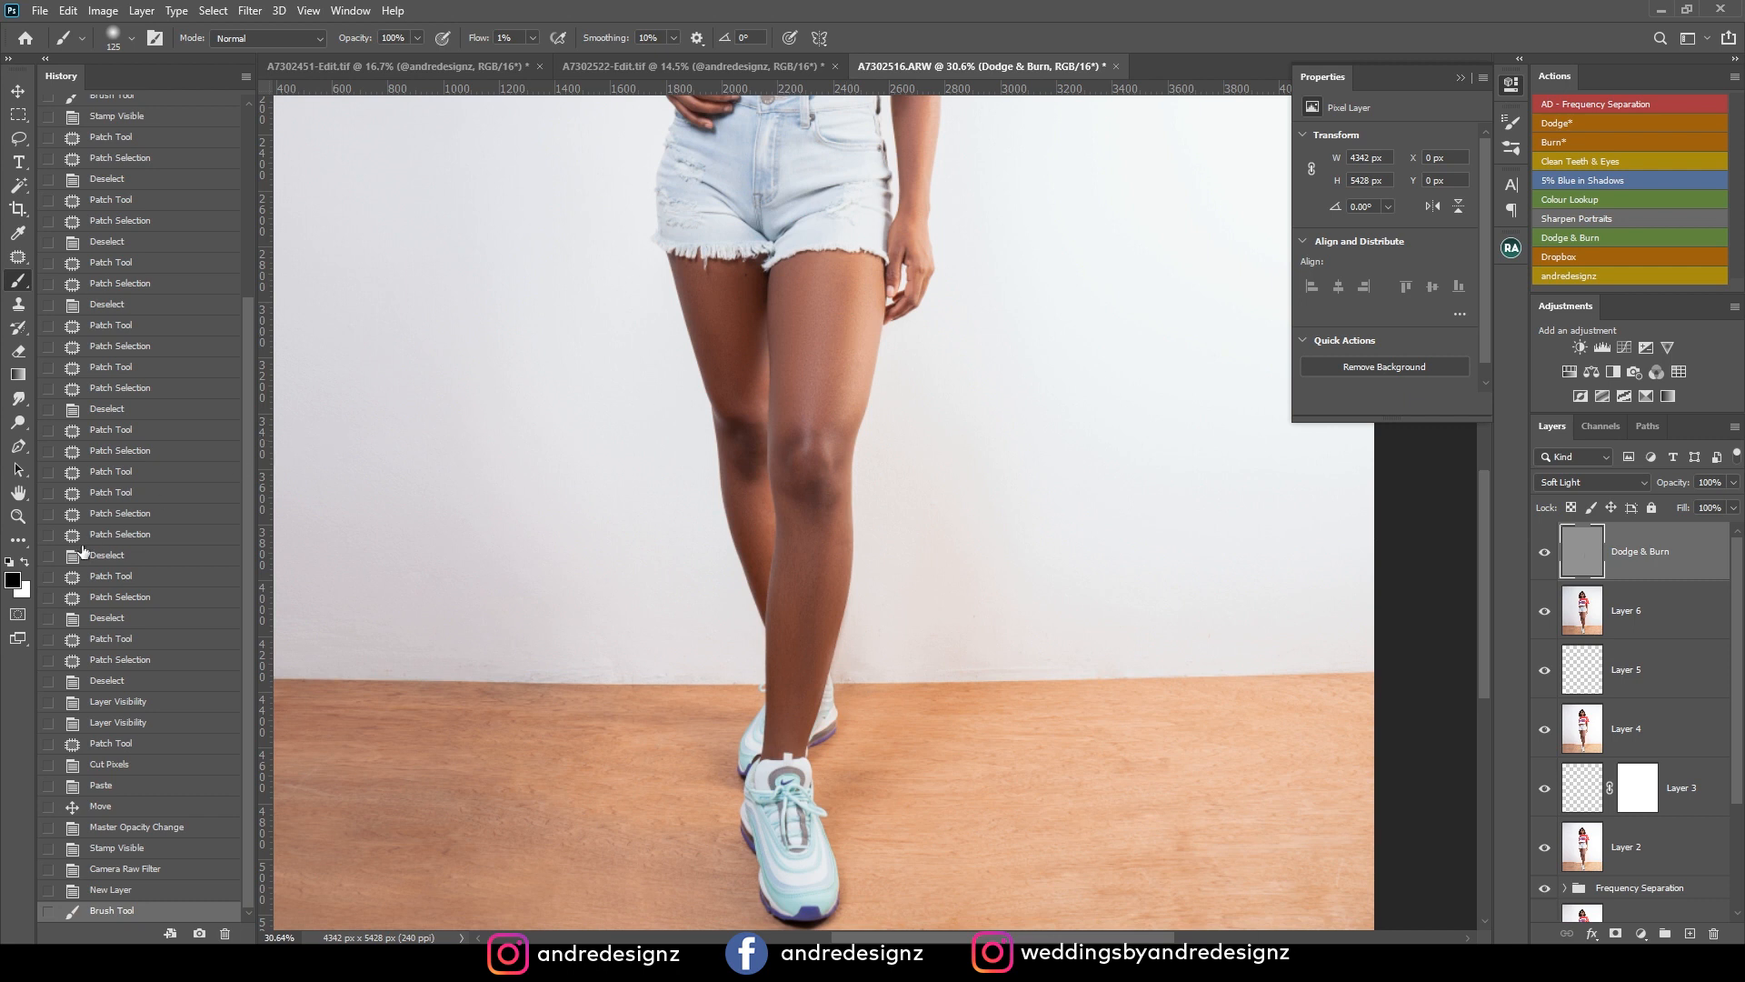
Switch the paint colour to white and brighten the middle of the front thigh and shin.
key(x)
mouse_move(812, 341)
mouse_down()
mouse_move(805, 417)
mouse_move(818, 271)
mouse_up()
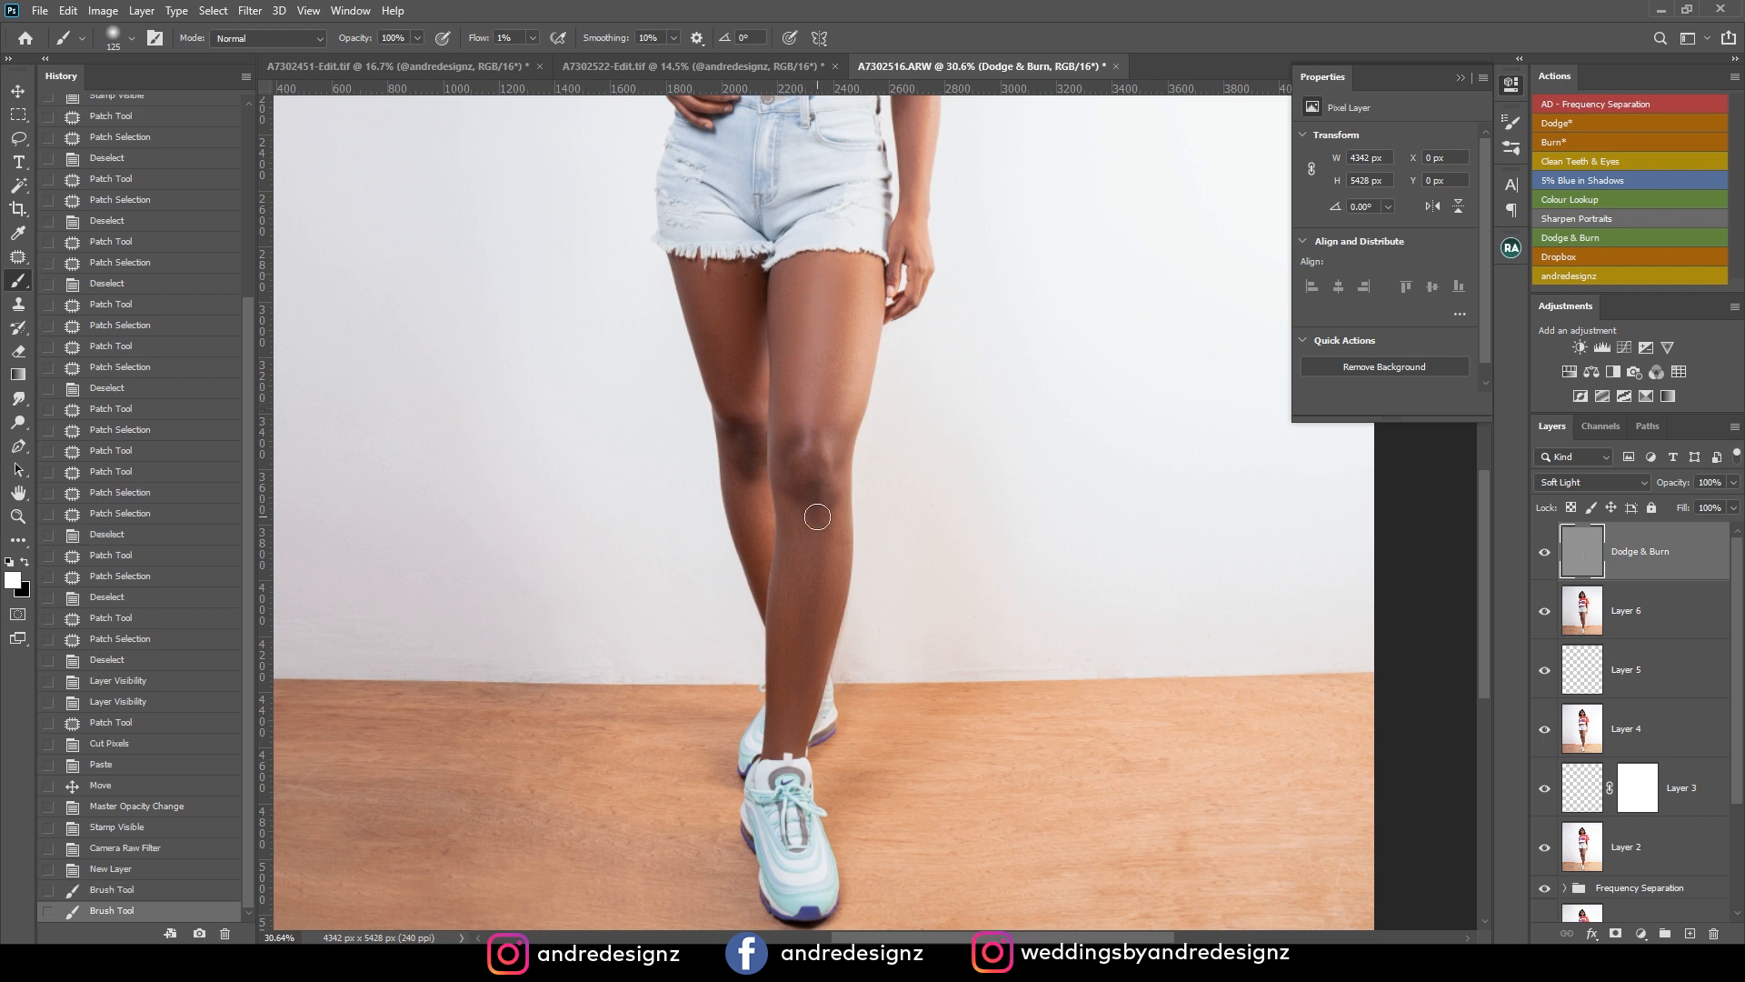
drag(786, 727, 788, 732)
mouse_move(805, 567)
mouse_down()
mouse_move(777, 712)
mouse_move(807, 512)
mouse_move(800, 545)
mouse_up()
drag(816, 635, 800, 668)
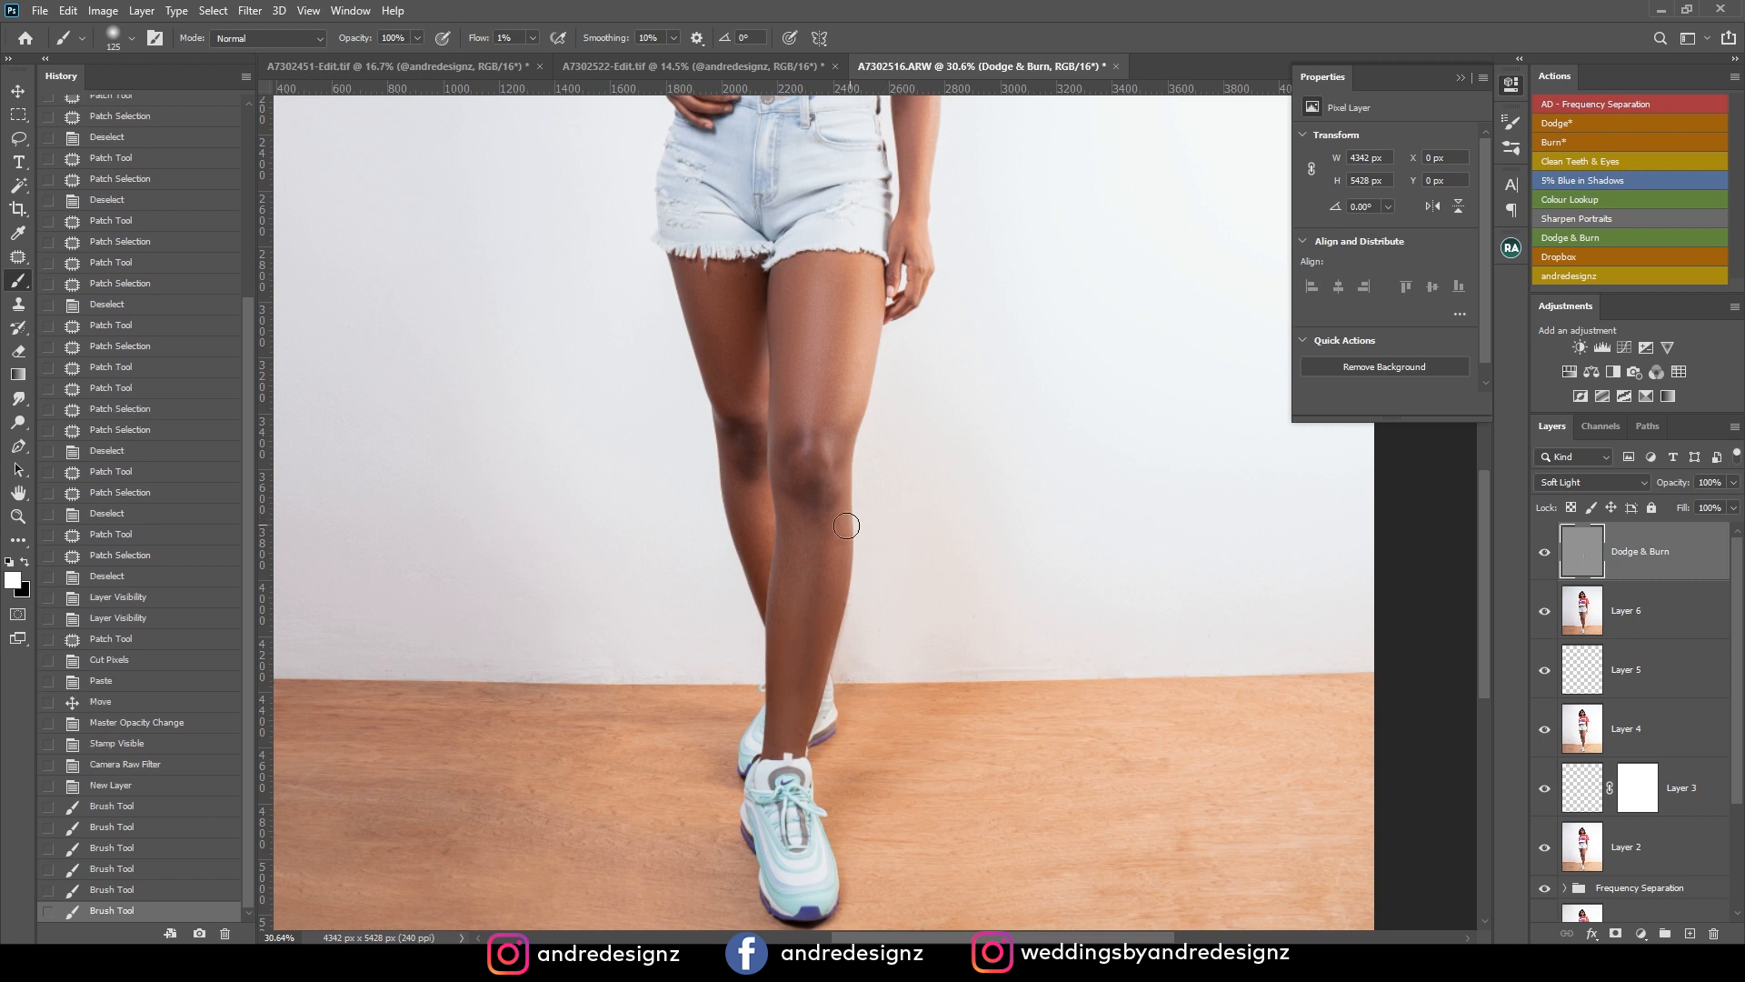
Step back in the history to before the last brush stroke and repaint the highlight down the front shin.
click(137, 869)
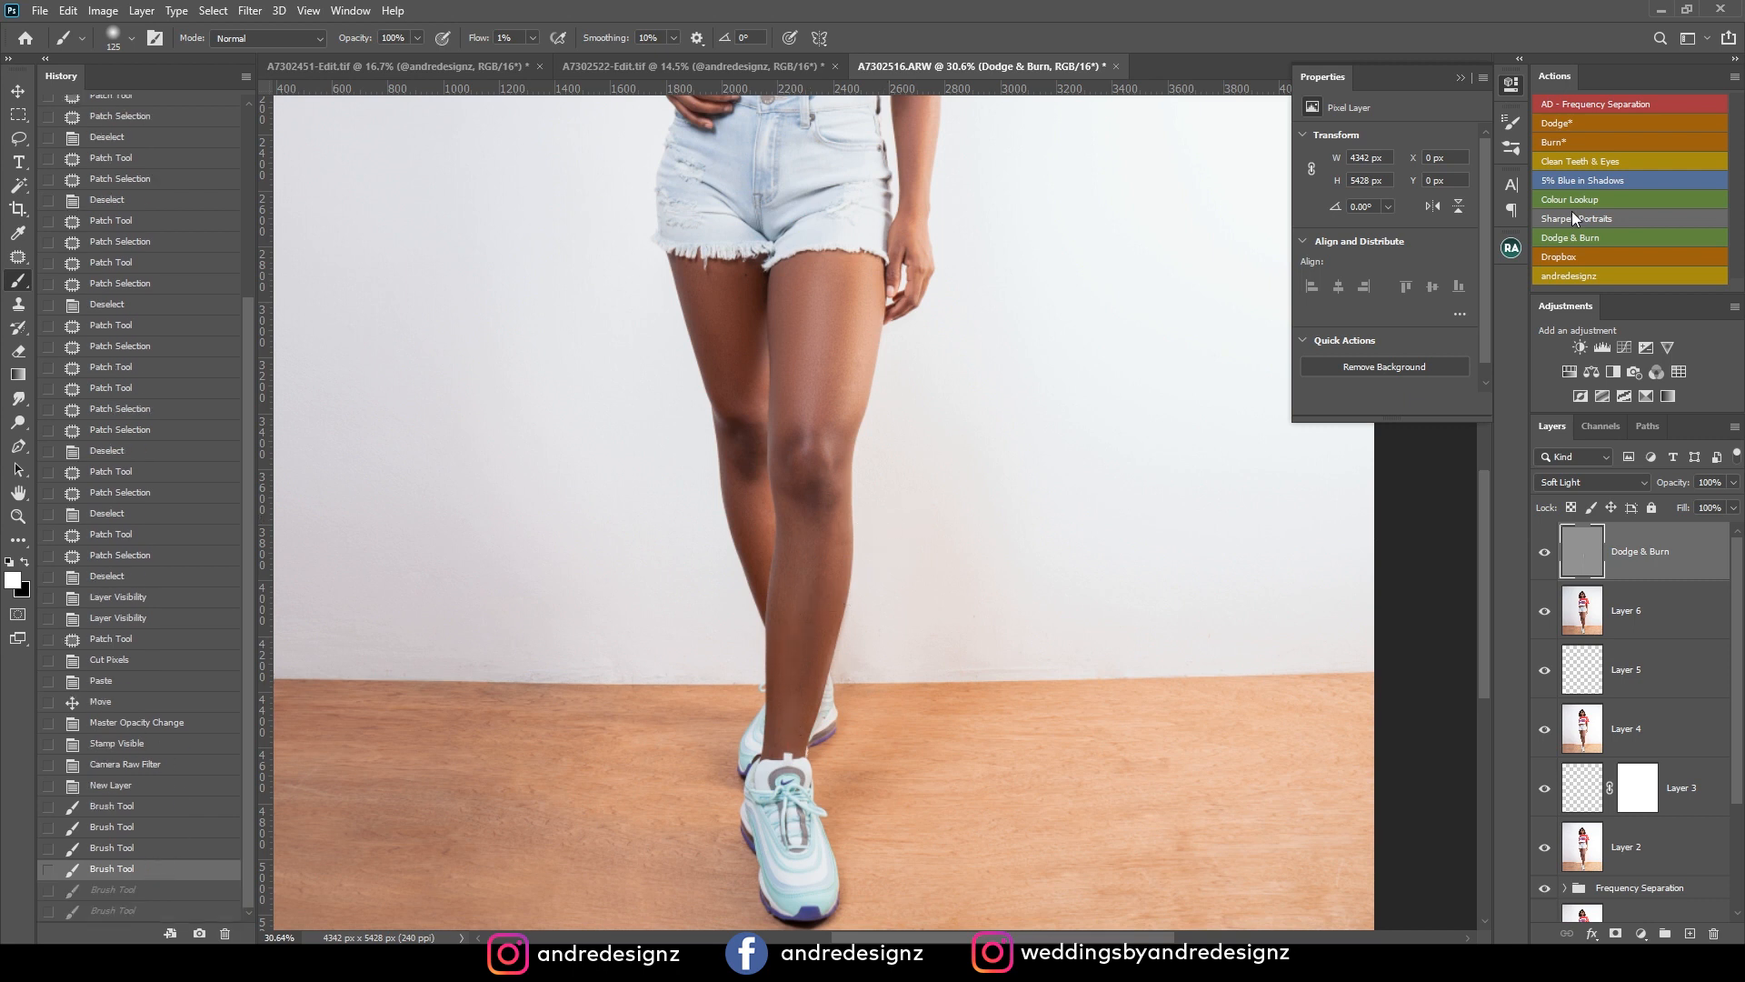
click(177, 889)
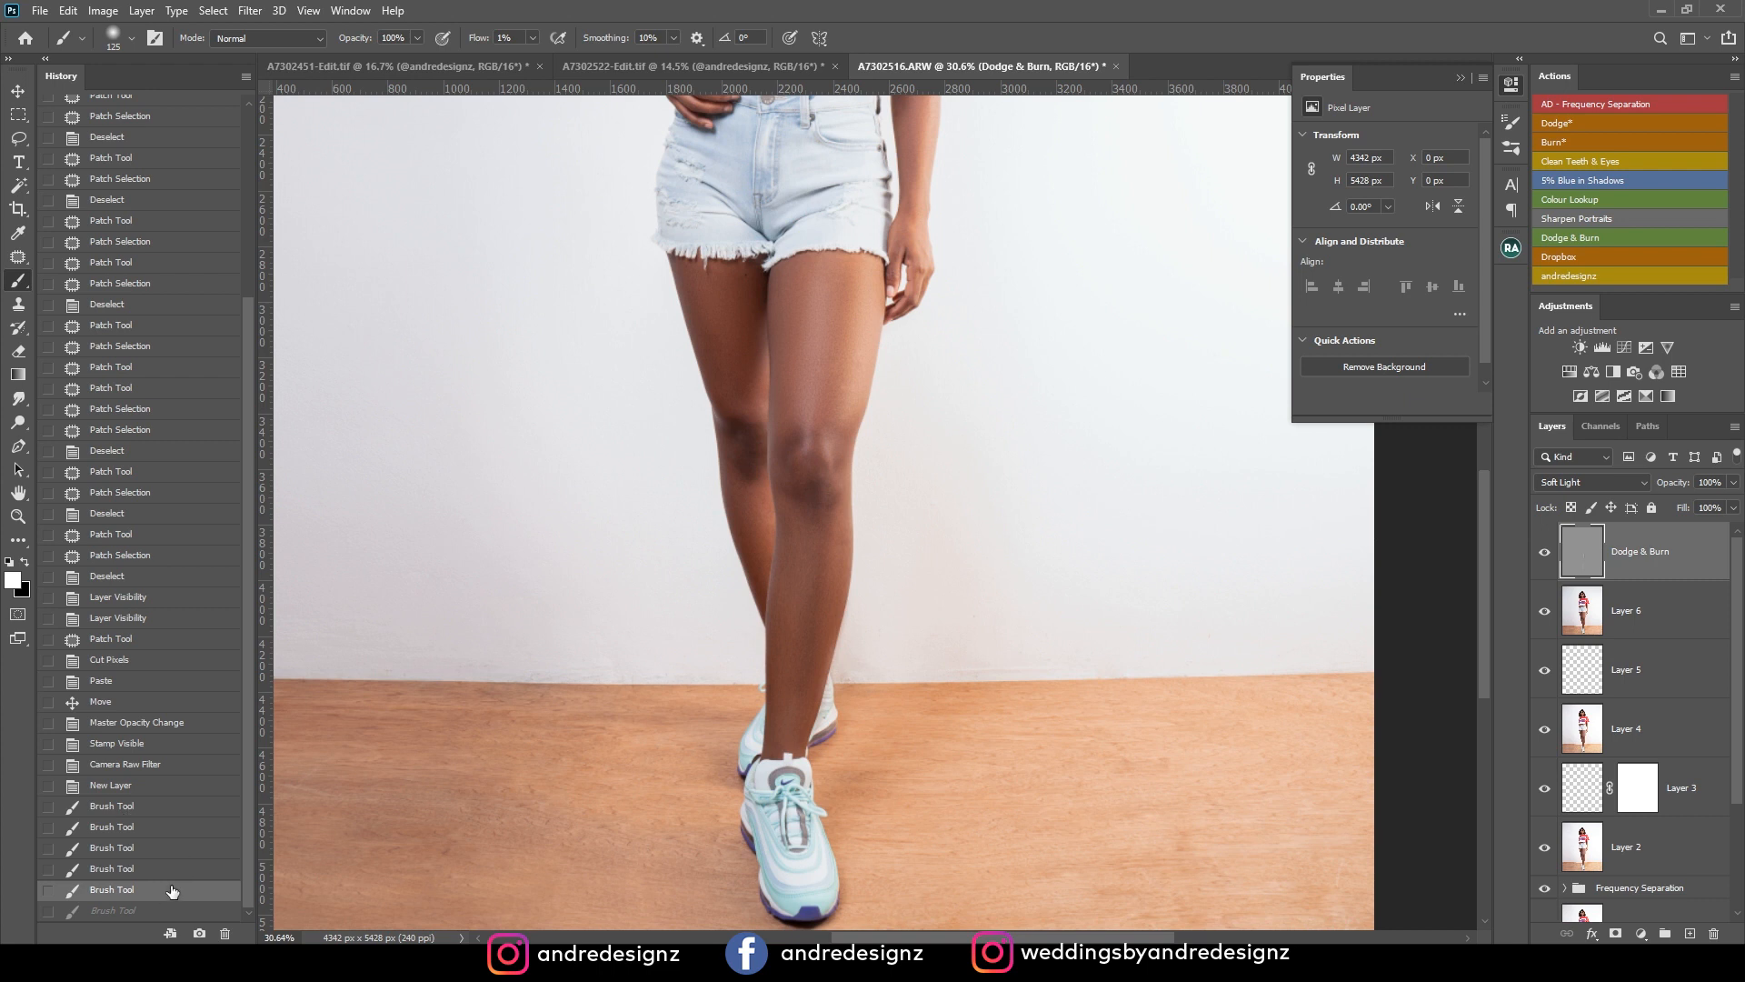
drag(816, 616, 774, 733)
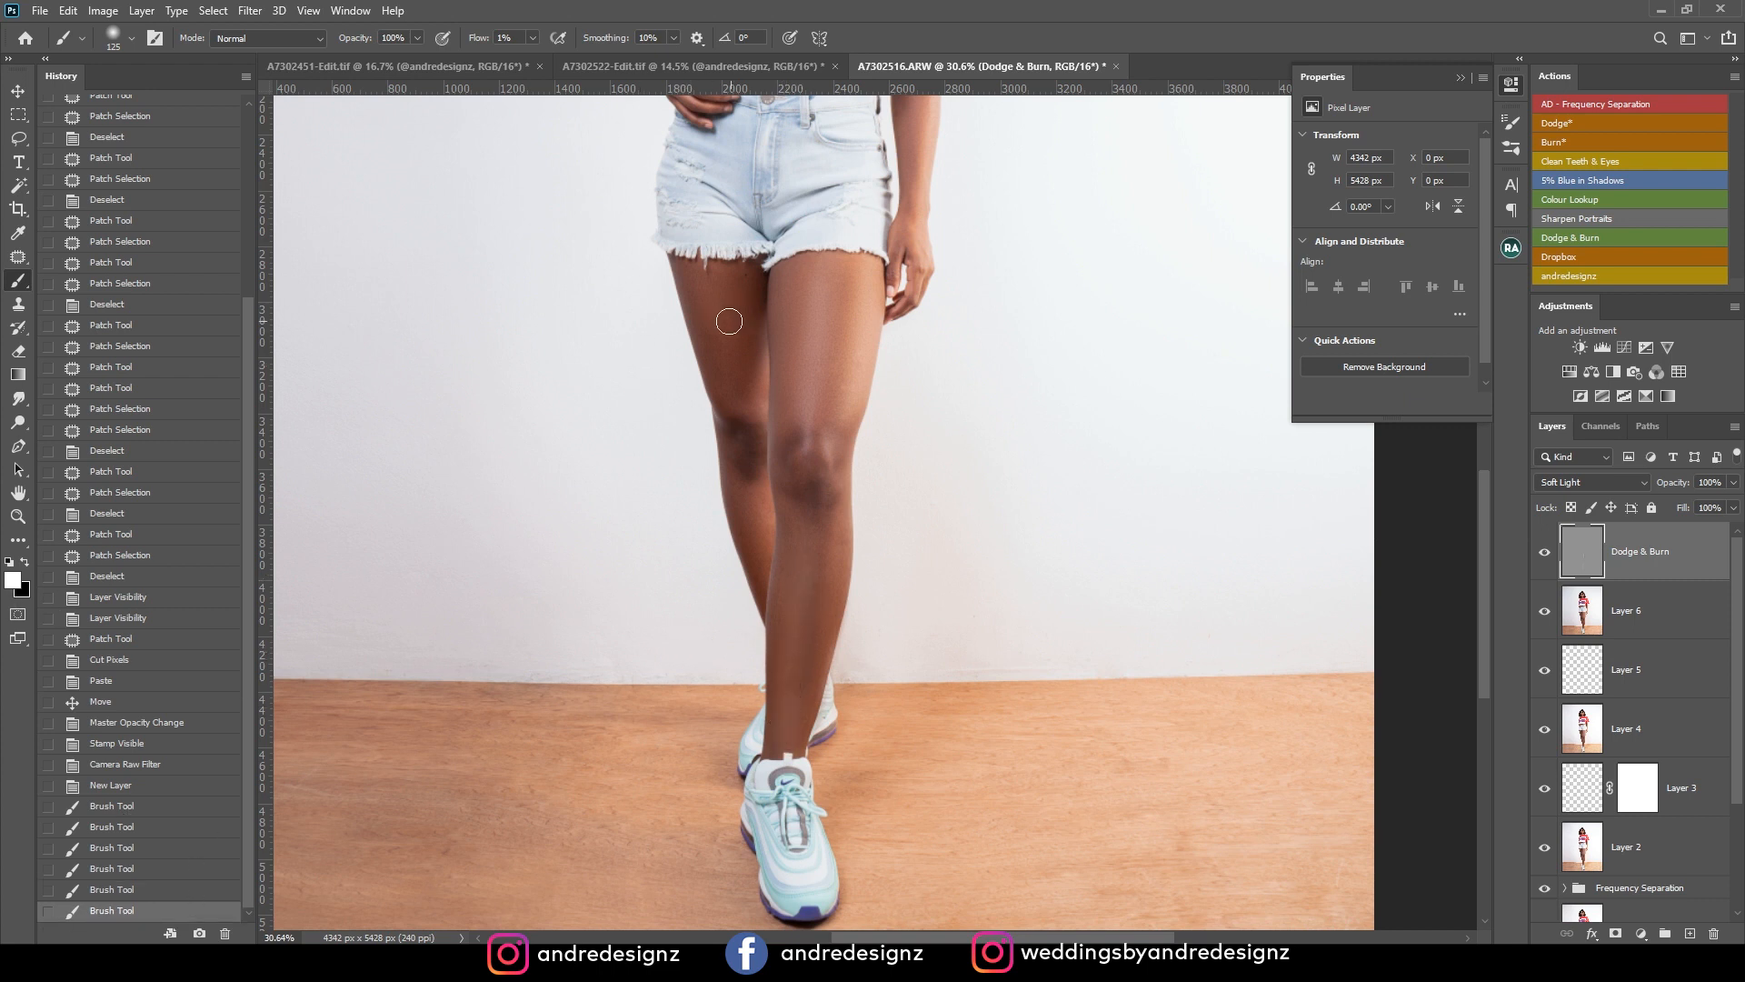
Brighten the centre of the rear thigh and the front leg's thigh and shin with white strokes.
mouse_move(725, 353)
mouse_down()
mouse_move(719, 243)
mouse_move(711, 279)
mouse_up()
drag(712, 279, 731, 377)
drag(724, 306, 755, 445)
drag(829, 300, 830, 262)
drag(865, 343, 791, 592)
drag(785, 659, 788, 722)
Reduce the brush to 60, brighten the highlights on the face with white, and compare with the Dodge & Burn layer hidden.
drag(878, 349, 857, 724)
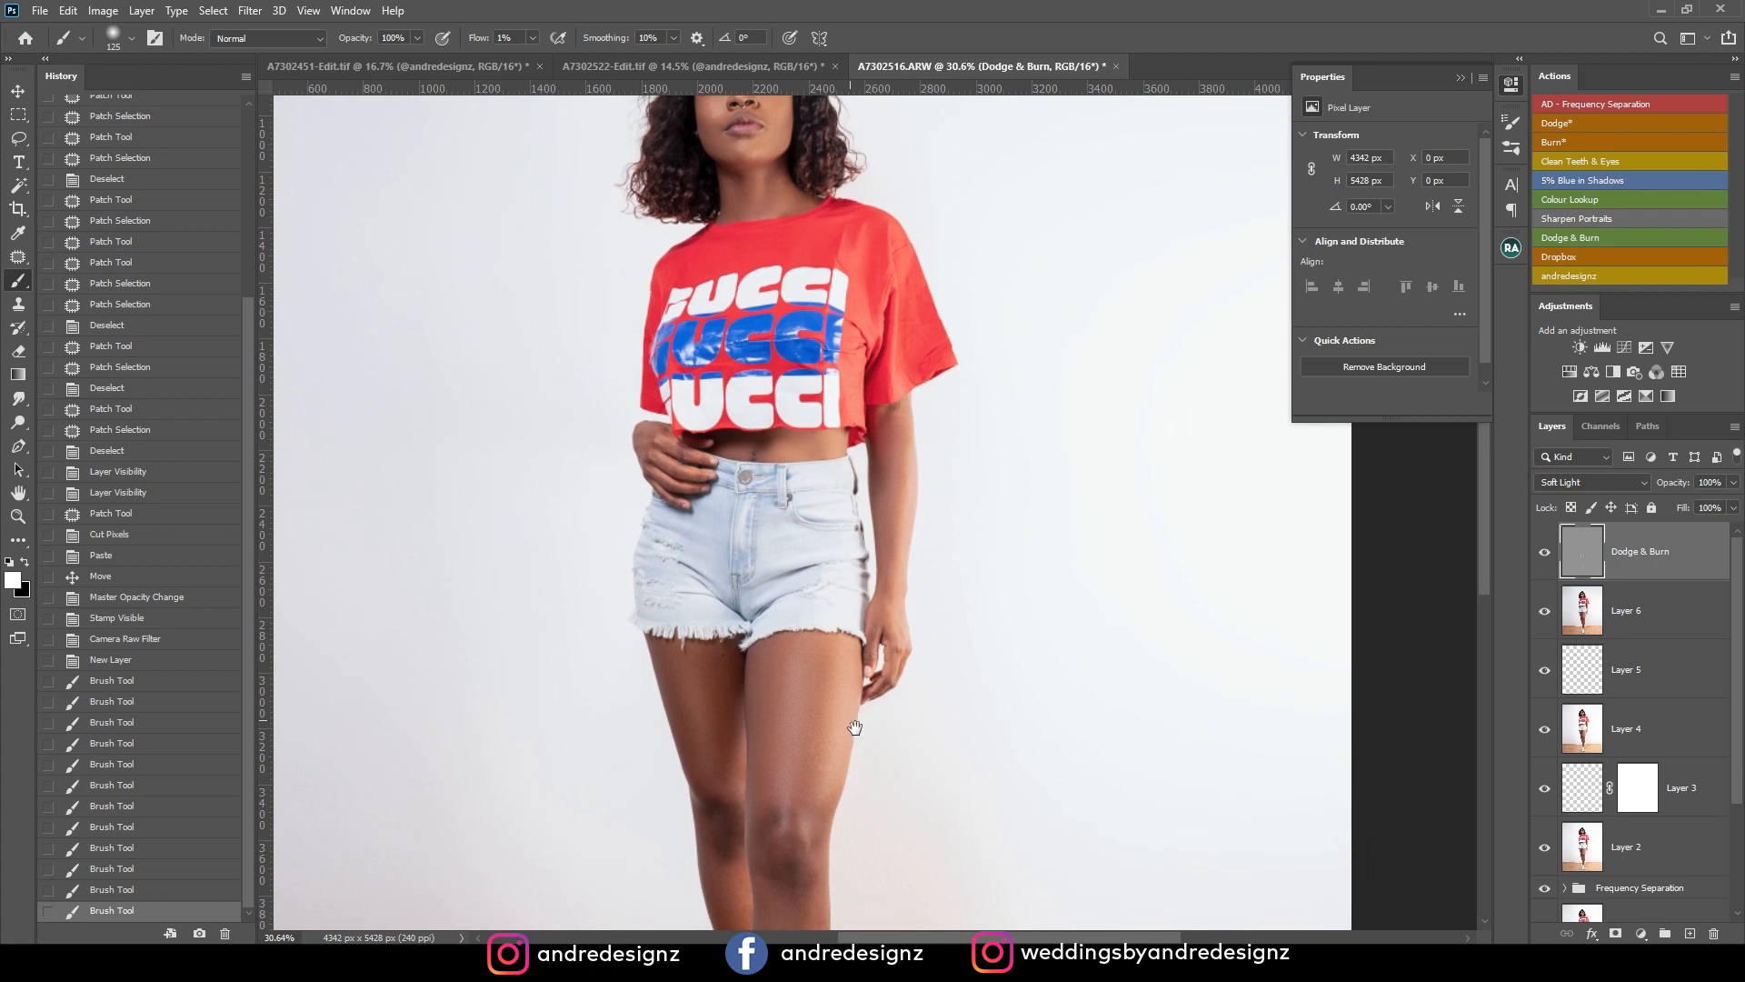
drag(806, 405, 825, 666)
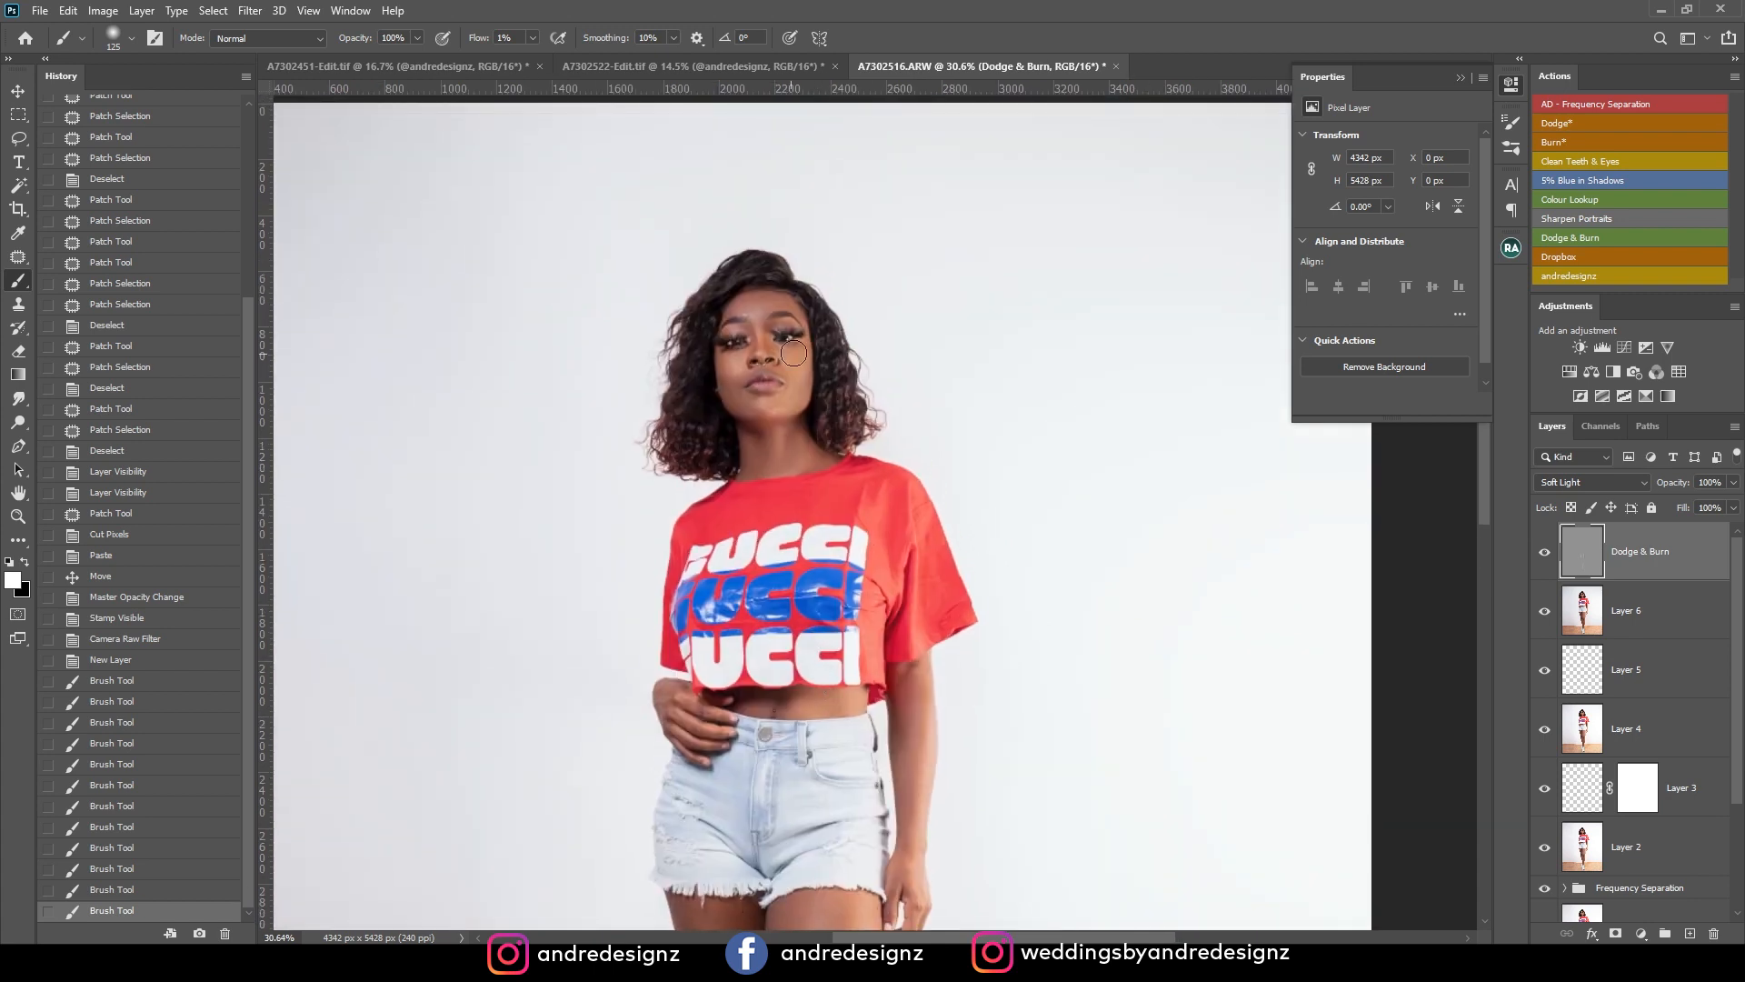
key(ctrl+plus)
key(ctrl+plus)
key(ctrl+plus)
key(ctrl+plus)
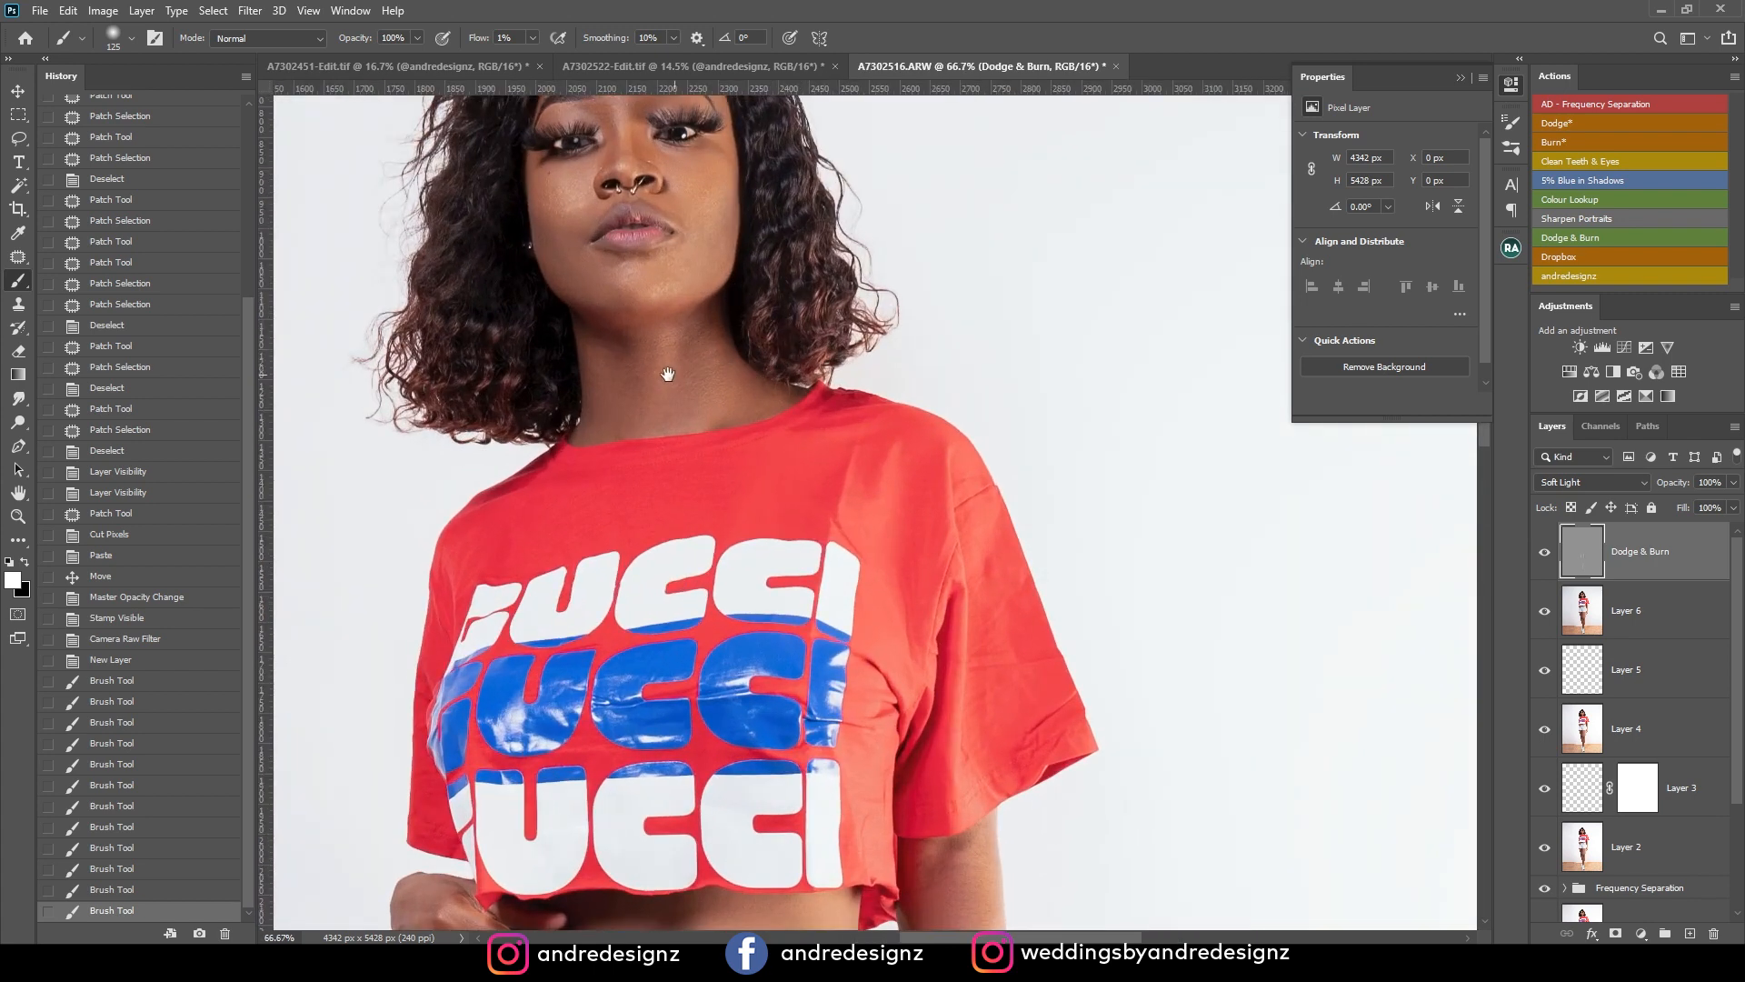
key(bracketleft)
key(bracketleft)
key(bracketleft)
key(bracketleft)
key(bracketleft)
drag(650, 359, 651, 390)
mouse_move(677, 165)
mouse_down()
mouse_move(701, 181)
mouse_move(678, 165)
mouse_up()
drag(567, 176, 562, 200)
drag(591, 309, 555, 240)
drag(655, 312, 648, 288)
mouse_move(645, 288)
mouse_down()
mouse_move(620, 298)
mouse_move(704, 281)
mouse_up()
click(1544, 552)
click(1546, 556)
Switch to black with a brush size of 100 and darken the shaded edges of the rear and front legs.
mouse_move(696, 597)
mouse_down()
mouse_move(801, 320)
mouse_move(719, 175)
mouse_move(741, 122)
mouse_up()
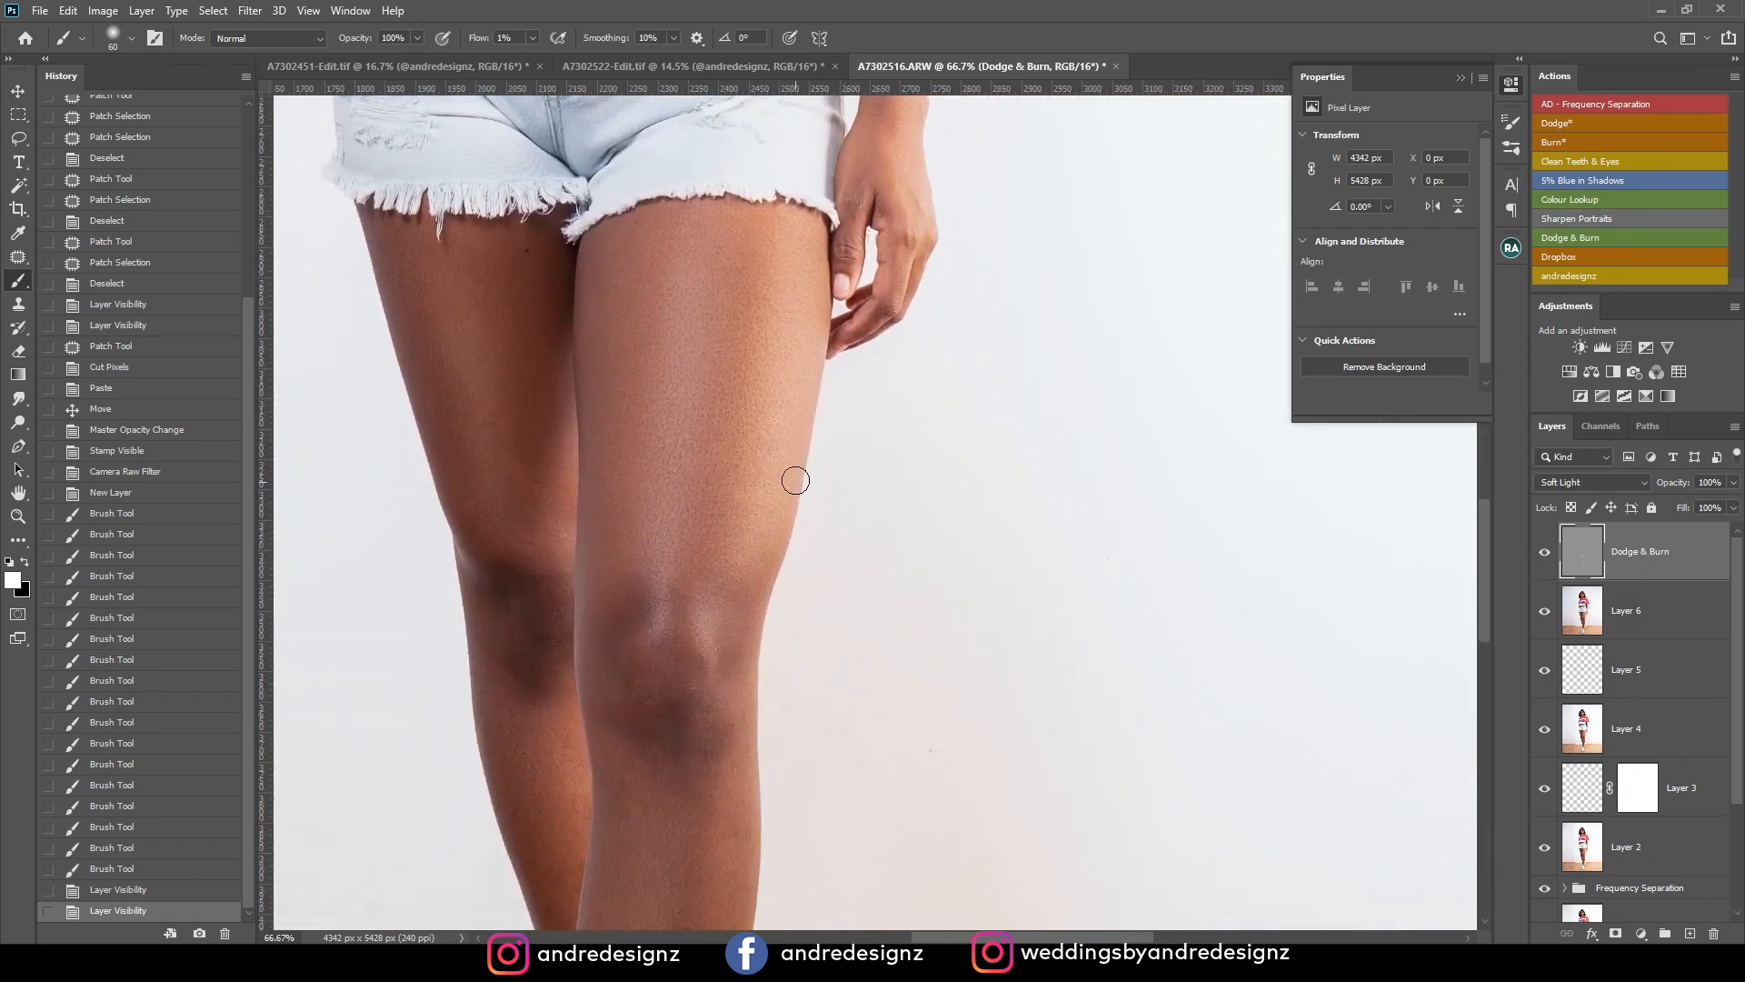
key(x)
key(bracketright)
key(bracketright)
key(bracketright)
key(bracketright)
mouse_move(425, 400)
mouse_down()
mouse_move(497, 553)
mouse_move(545, 564)
mouse_up()
key(space)
drag(661, 598, 680, 281)
drag(528, 477, 570, 592)
drag(688, 562, 669, 837)
Darken the edge of the front lower leg below the knee with short black strokes.
key(space)
mouse_move(795, 521)
mouse_down()
mouse_move(792, 473)
mouse_move(866, 285)
mouse_up()
drag(731, 654, 718, 745)
drag(757, 641, 752, 662)
drag(784, 595, 774, 640)
drag(784, 610, 774, 647)
Compare the full portrait with and without the Dodge & Burn layer.
scroll(1009, 449, down, 8)
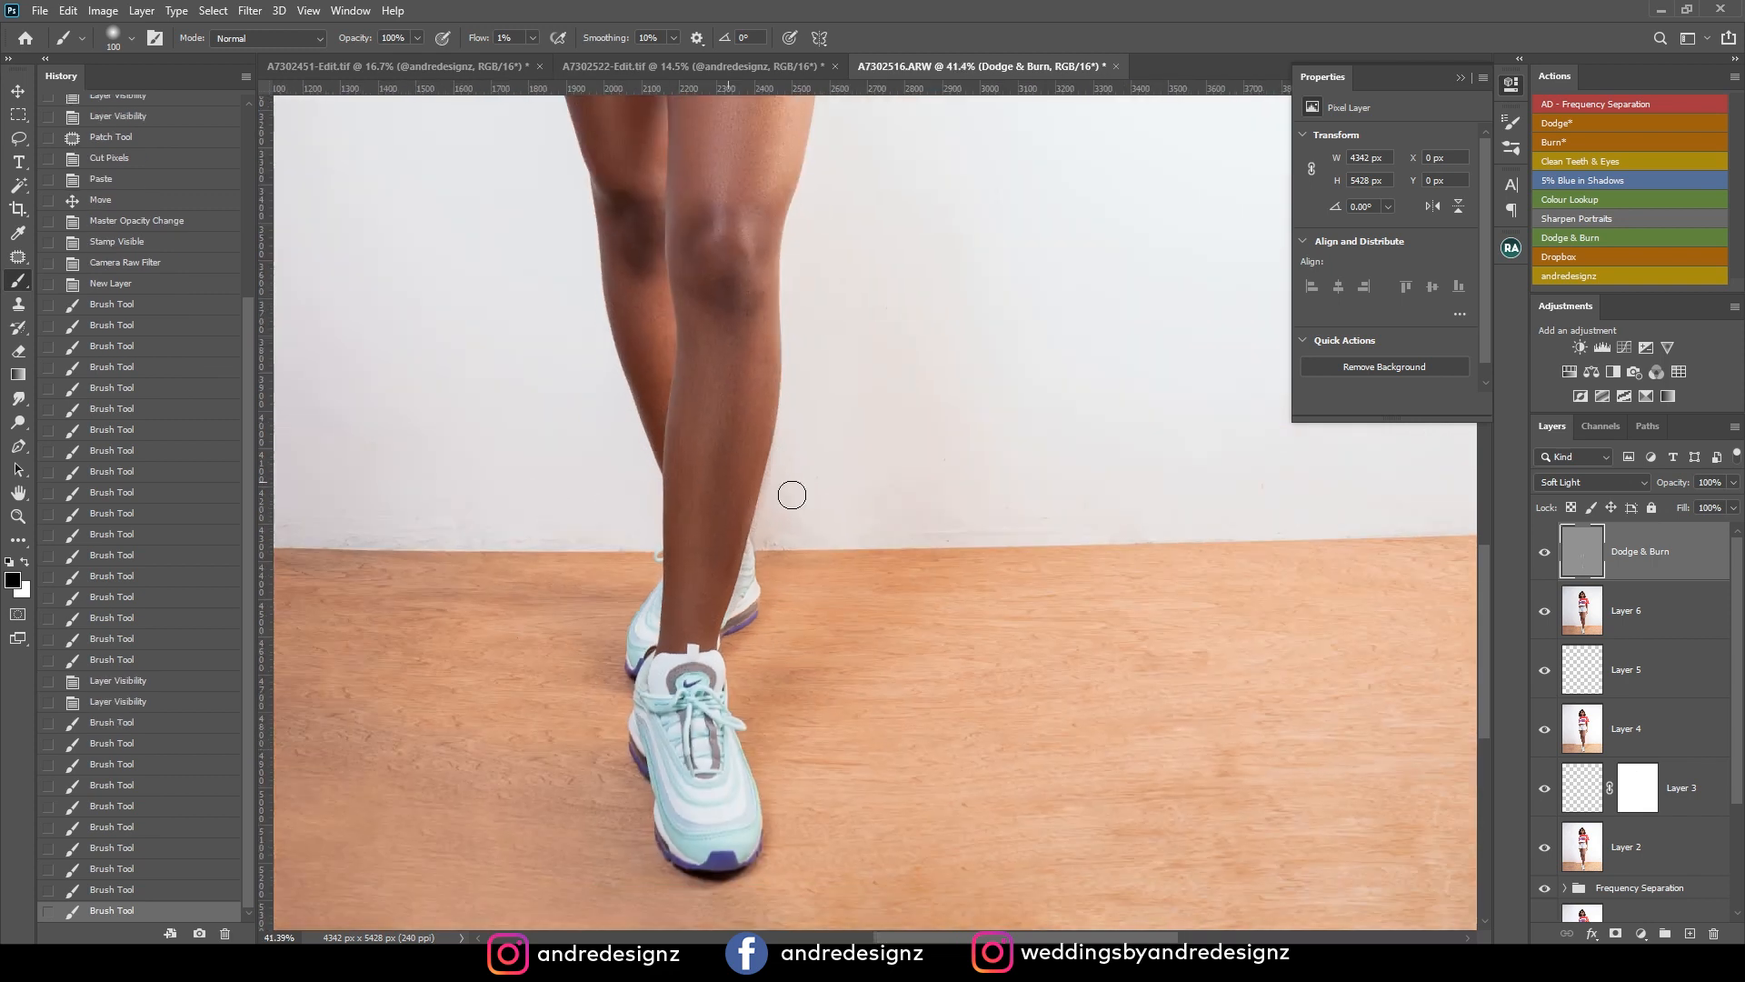
scroll(1020, 447, down, 2)
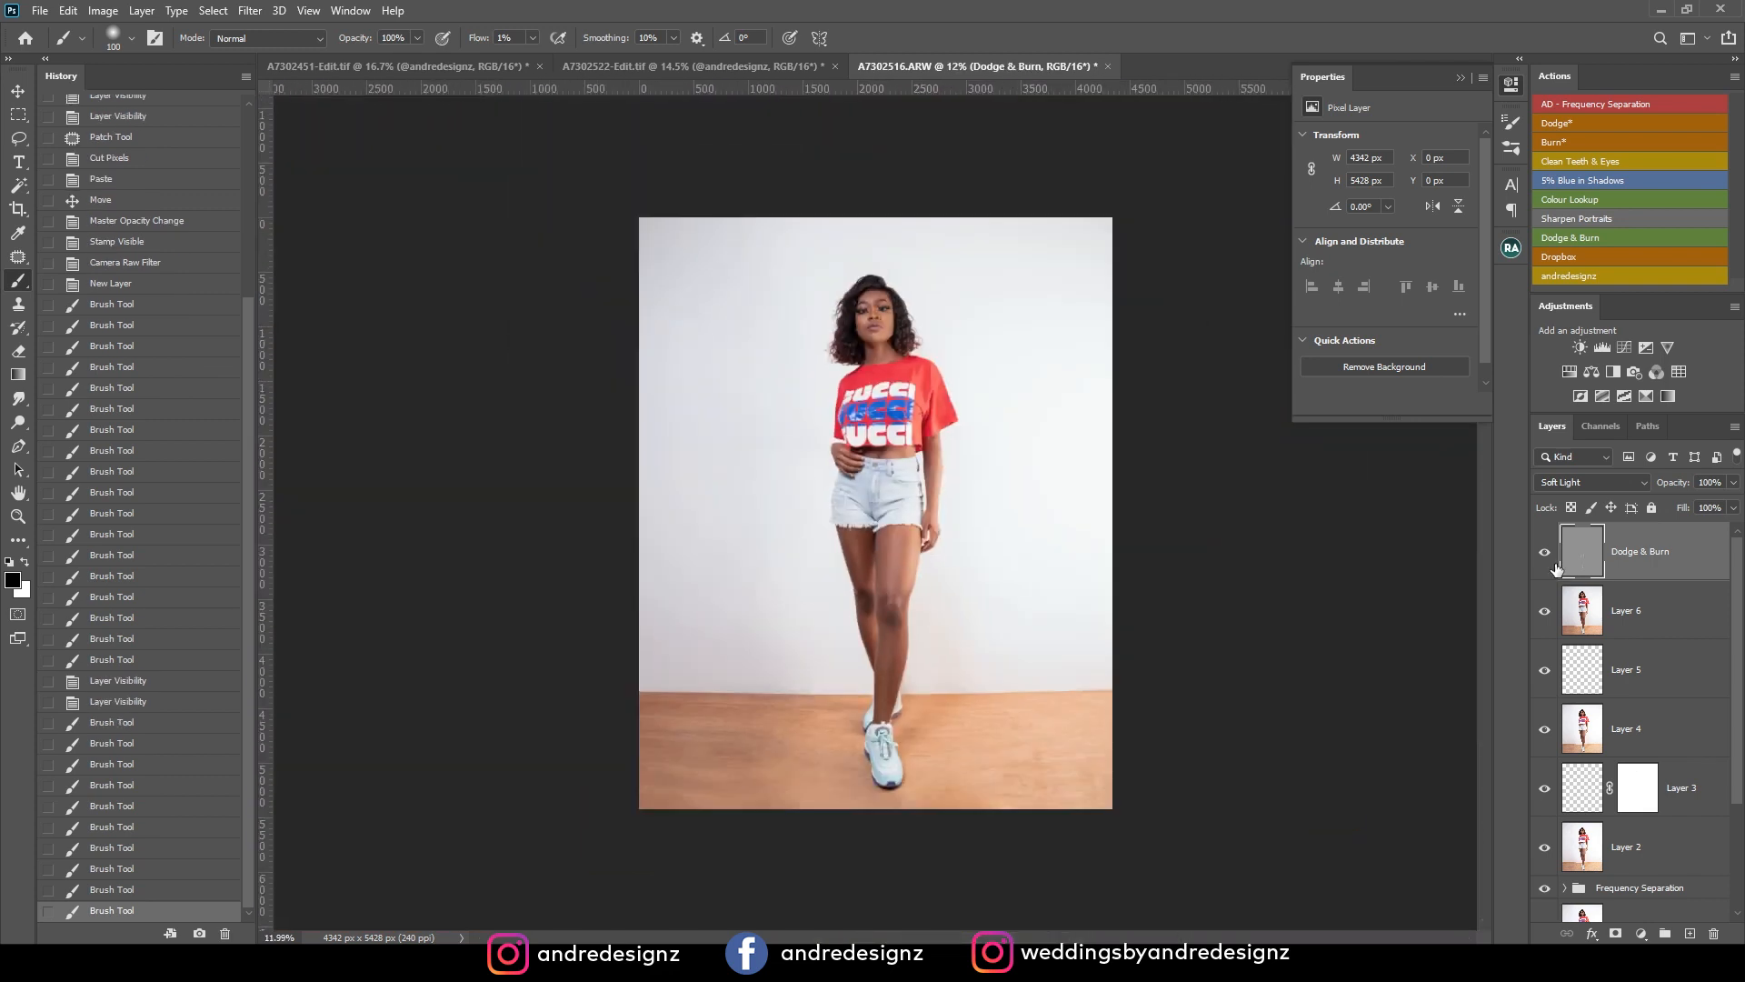
scroll(1152, 503, up, 2)
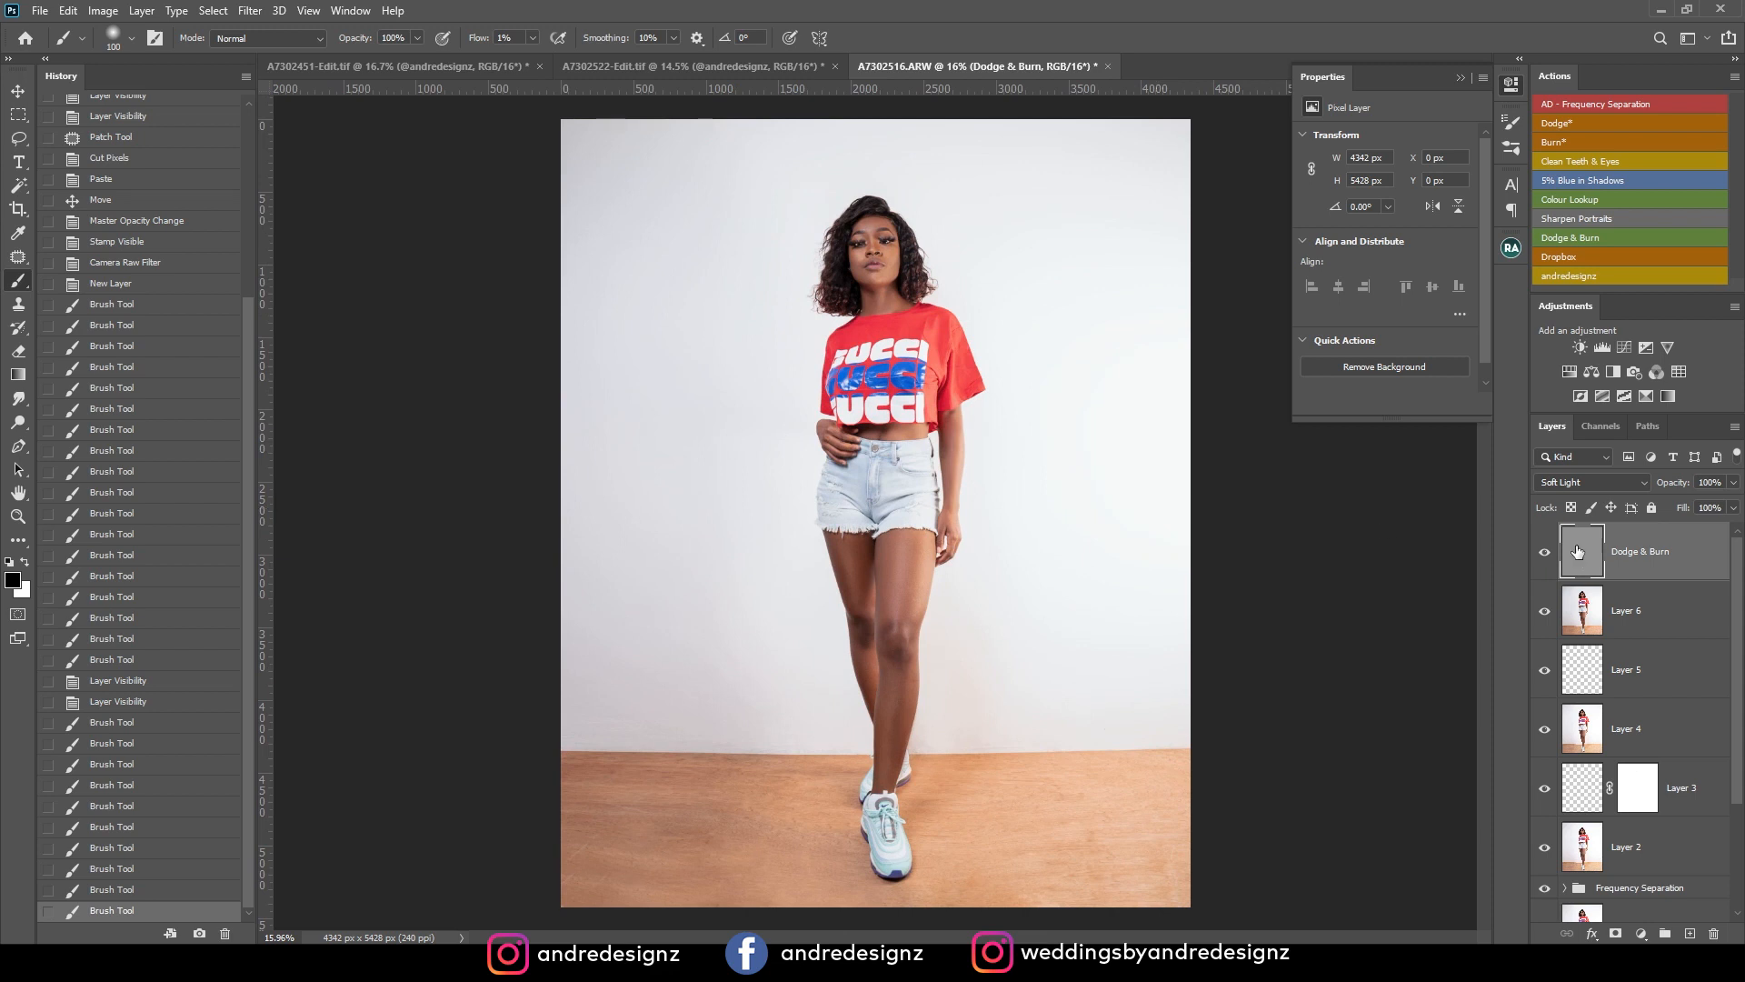
click(1544, 553)
click(1543, 555)
click(1543, 554)
click(1543, 554)
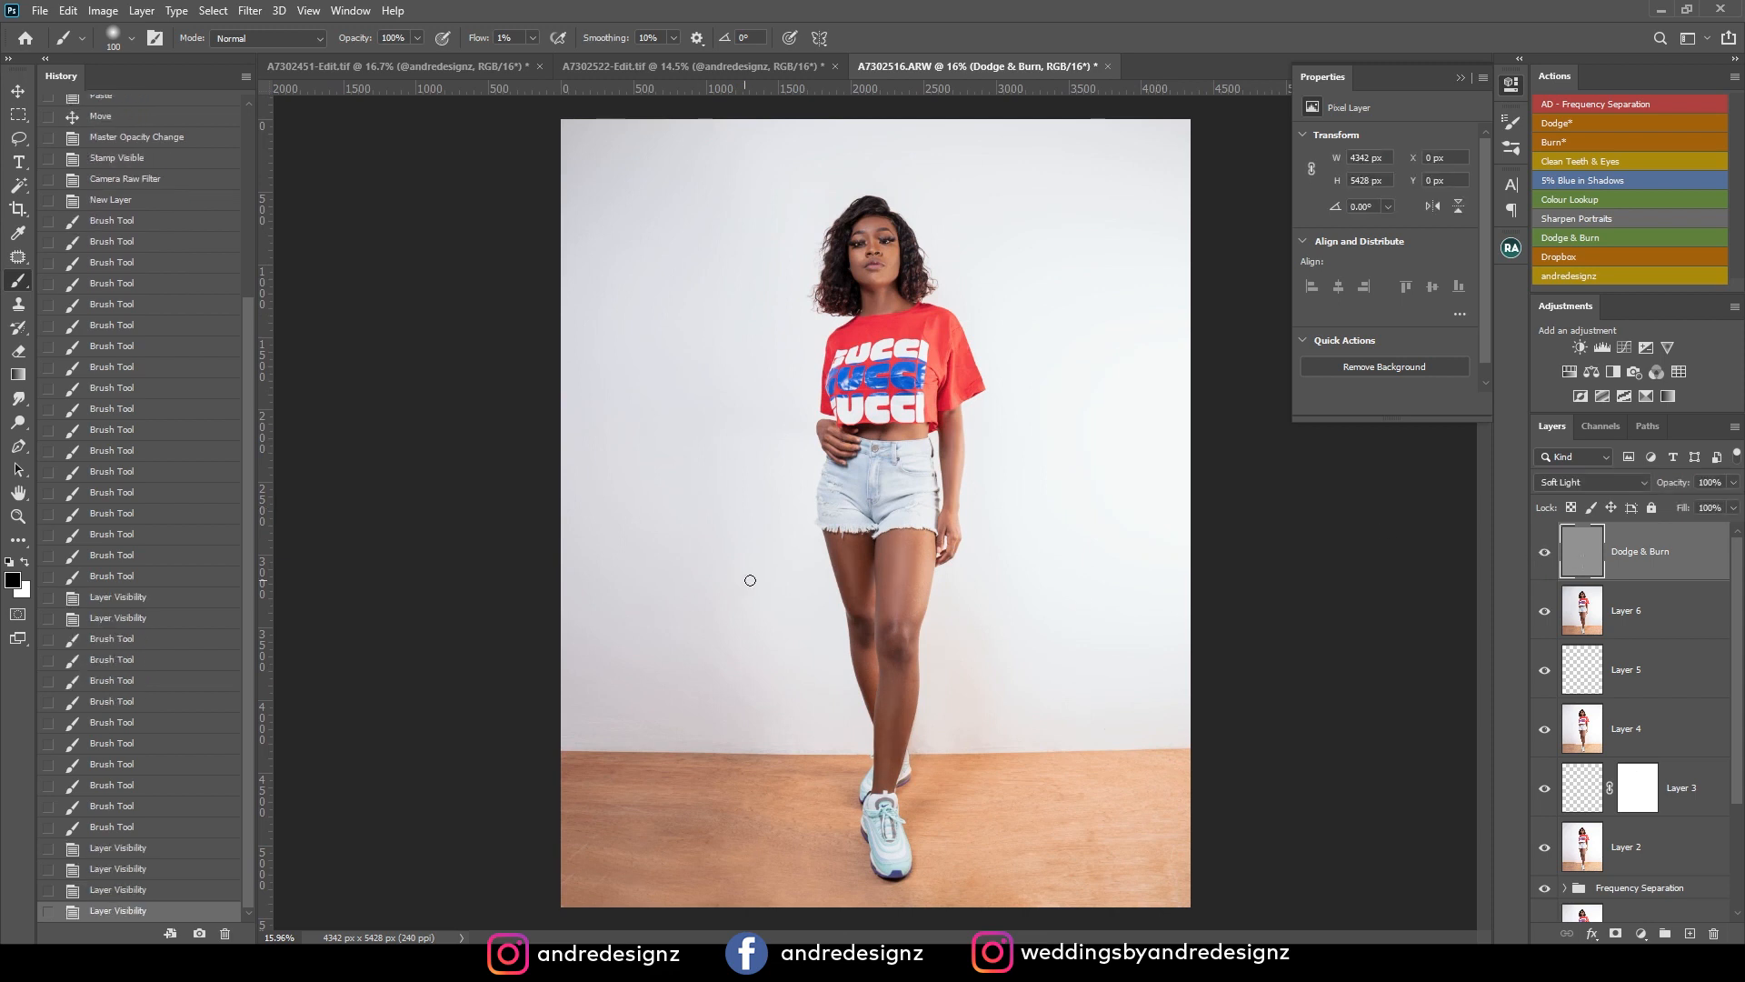
click(1543, 554)
click(1543, 555)
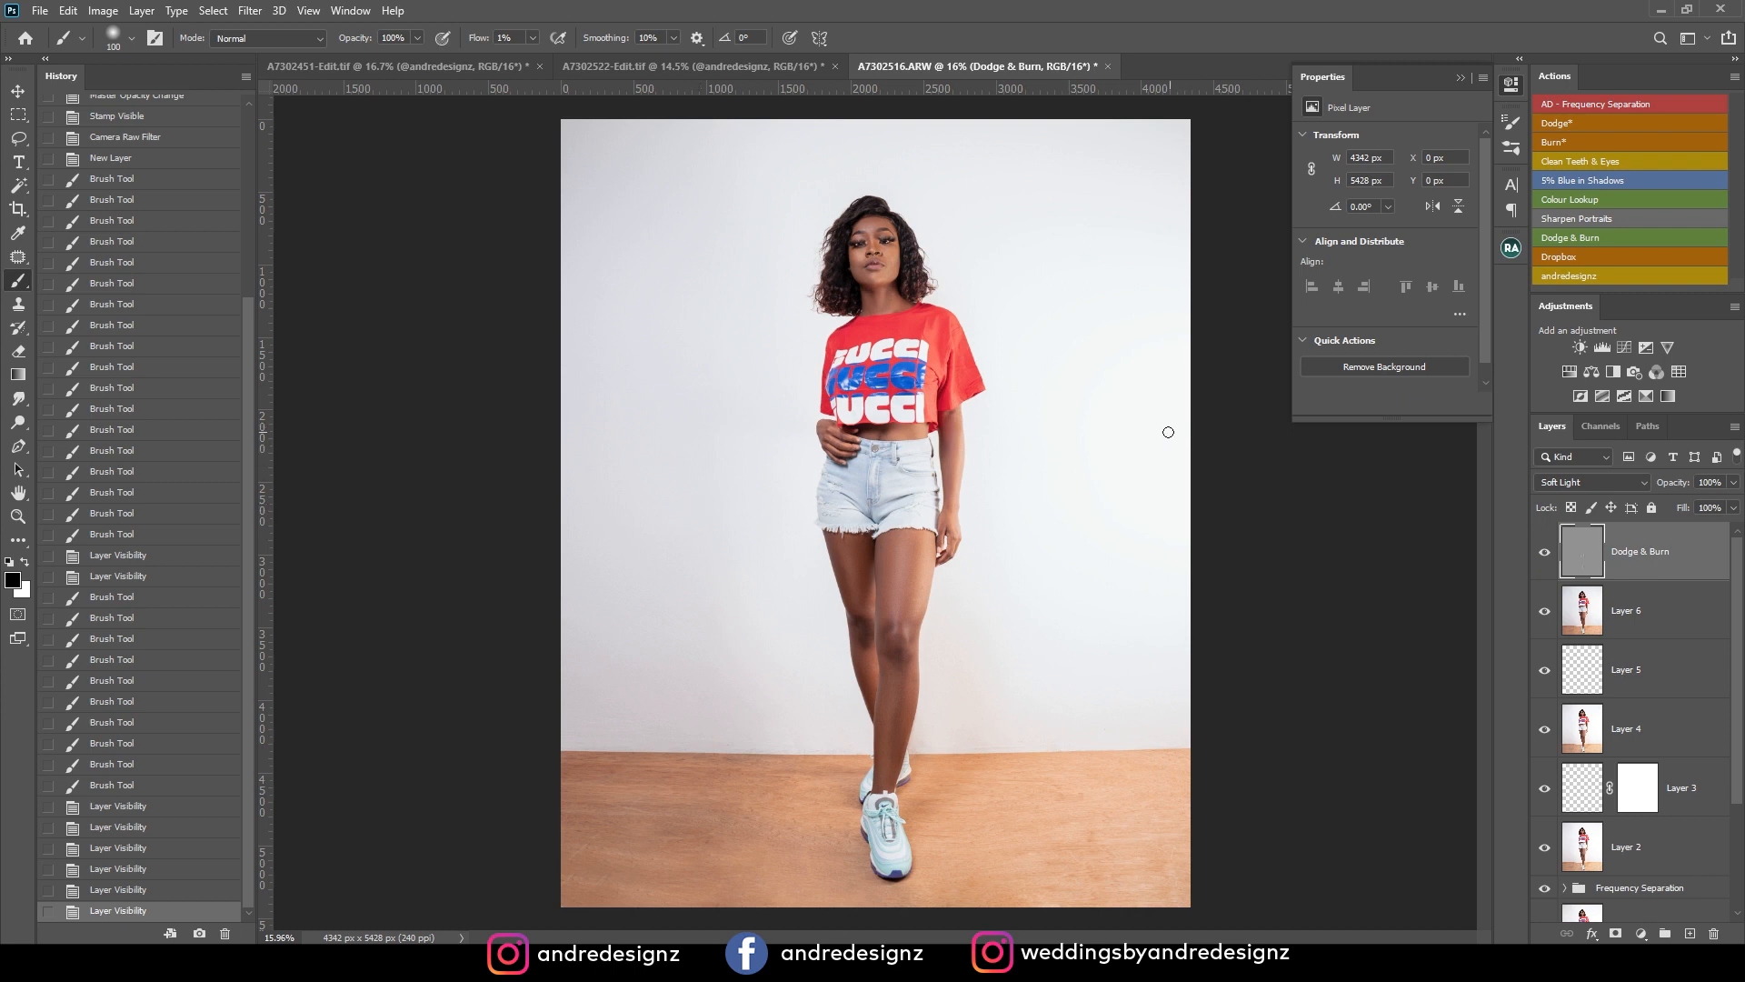
scroll(1067, 467, down, 1)
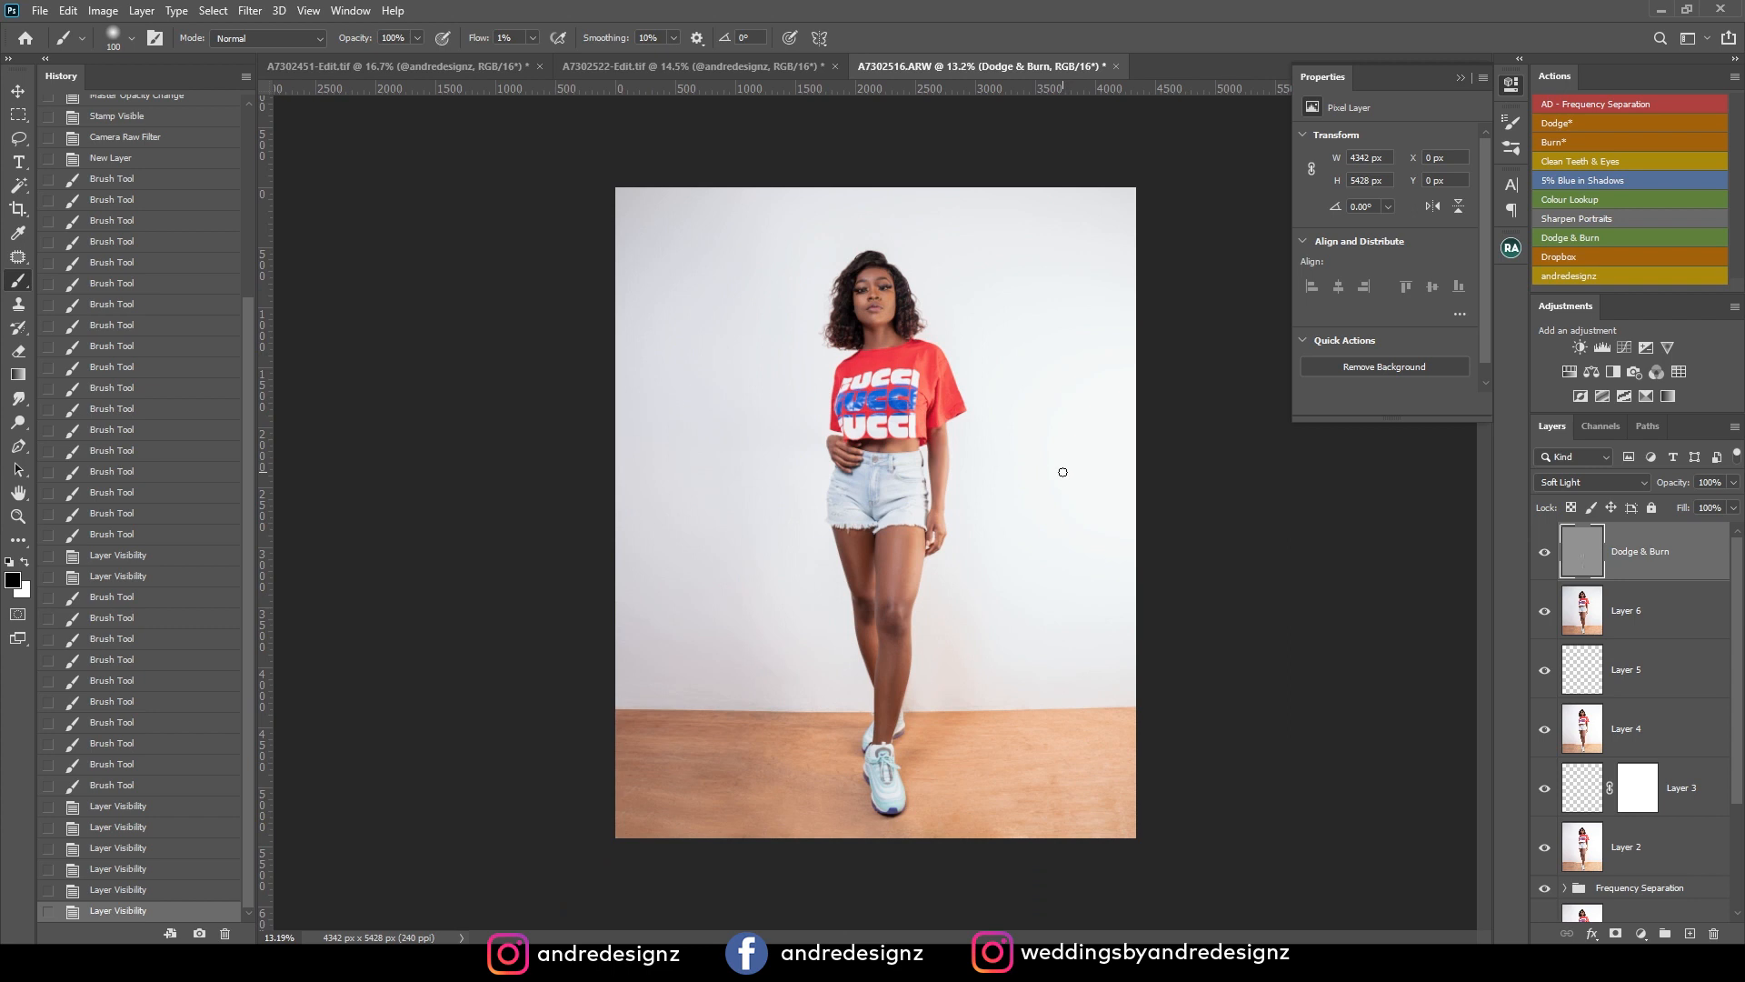
scroll(1063, 472, up, 1)
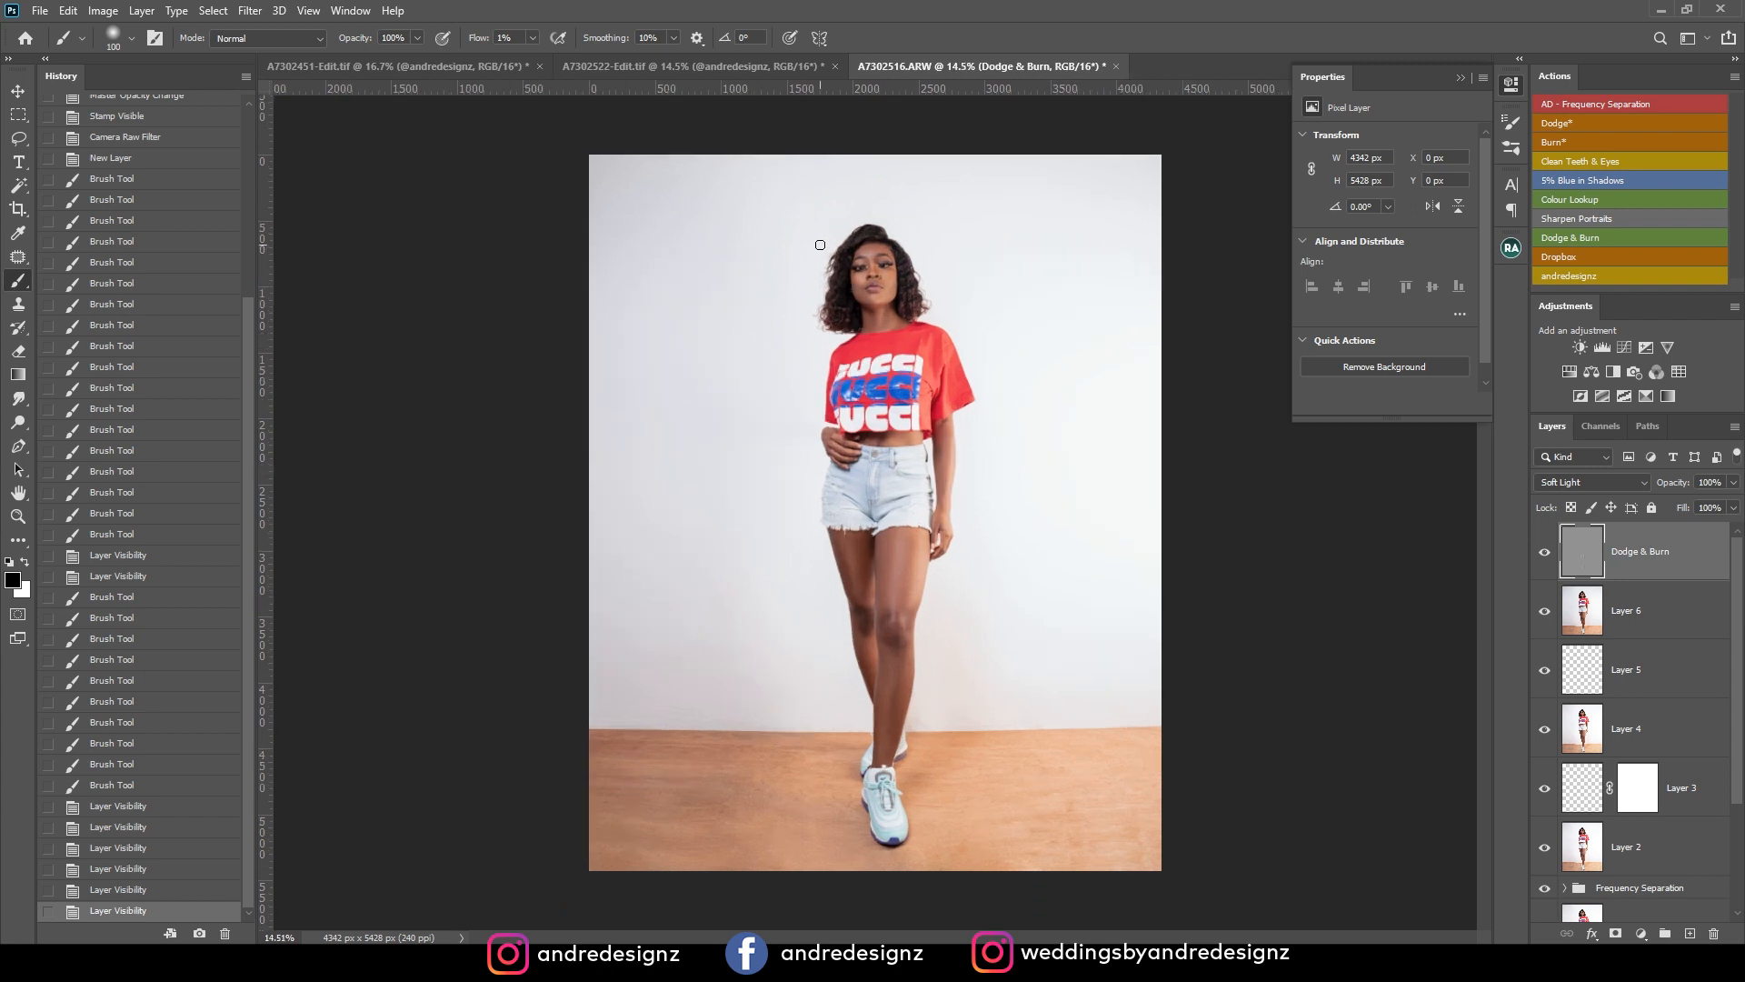
View the finished A7302451-Edit.tif and A7302522-Edit.tif portraits for comparison and return to A7302516.ARW.
click(429, 67)
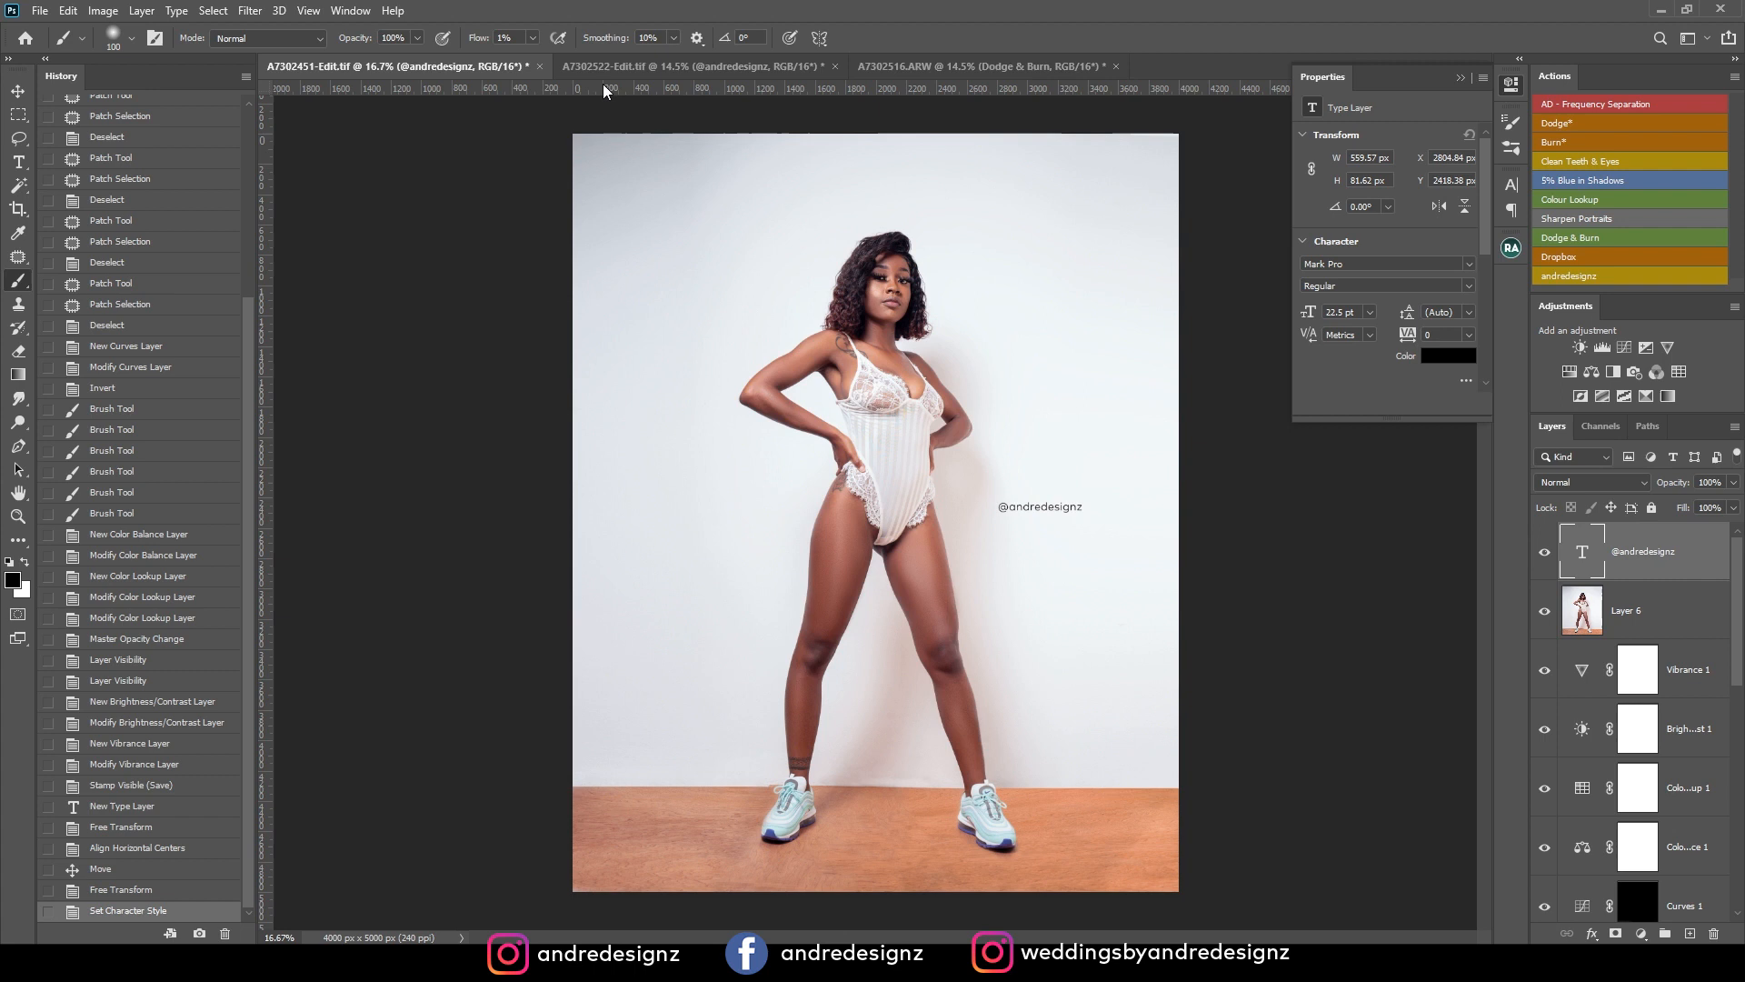
click(690, 66)
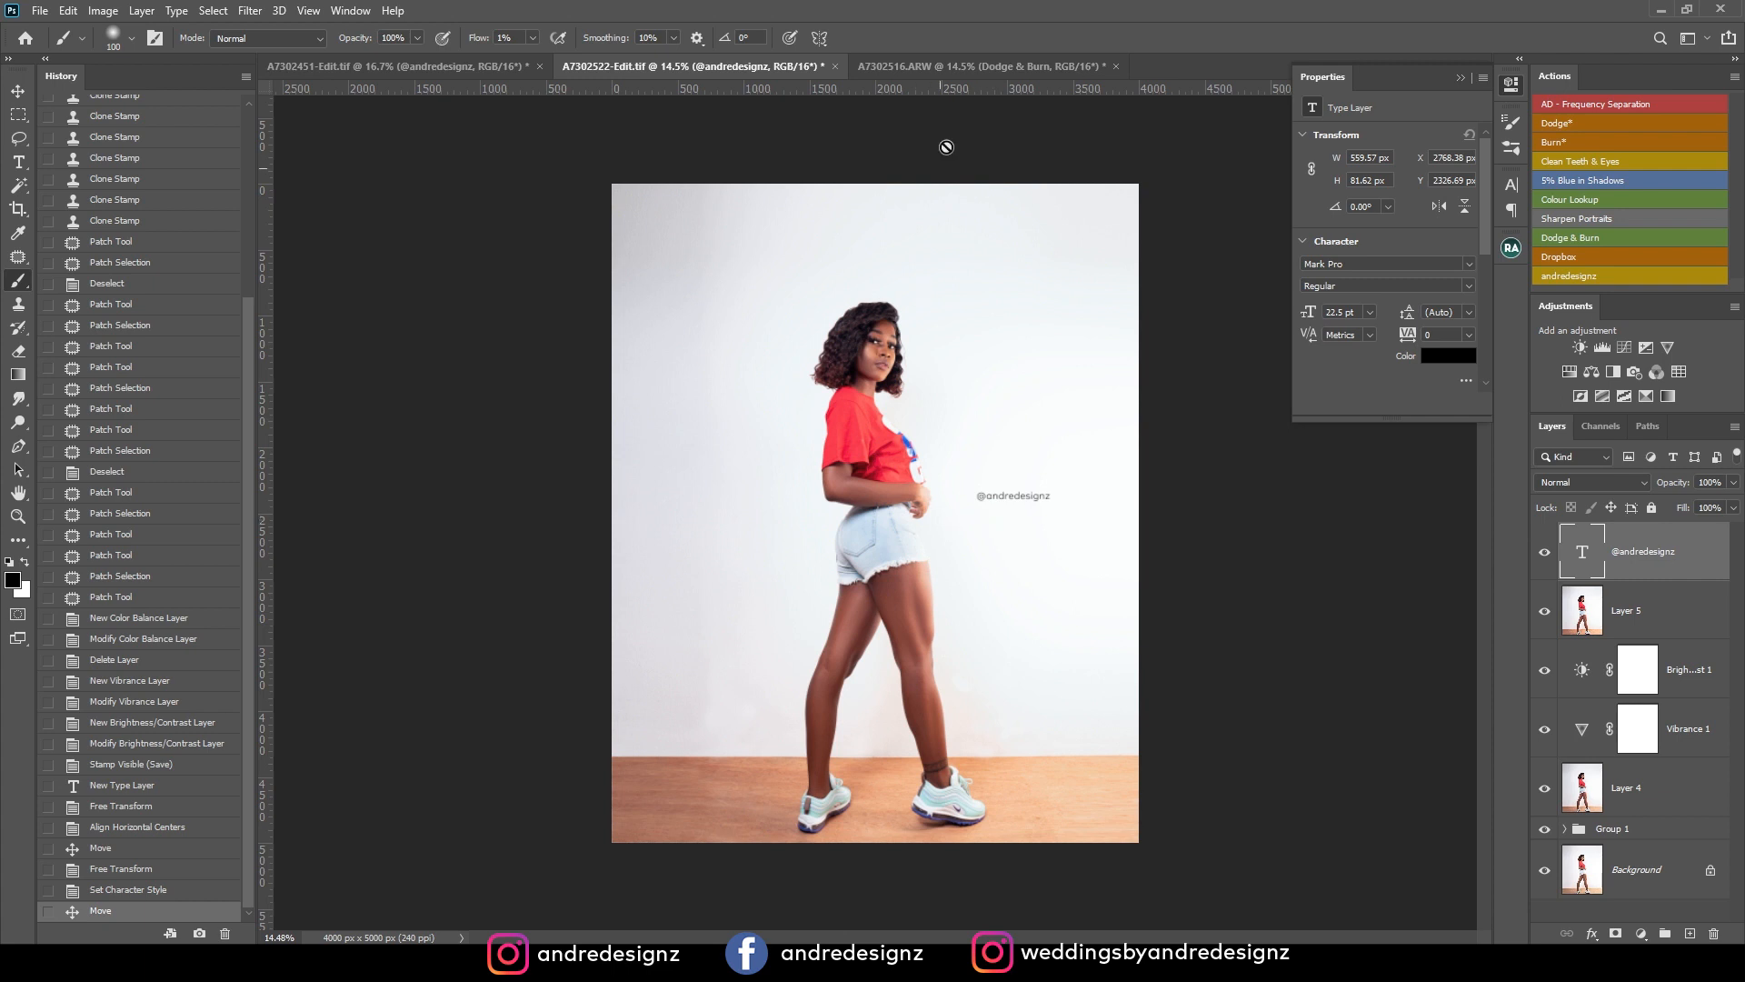
click(937, 71)
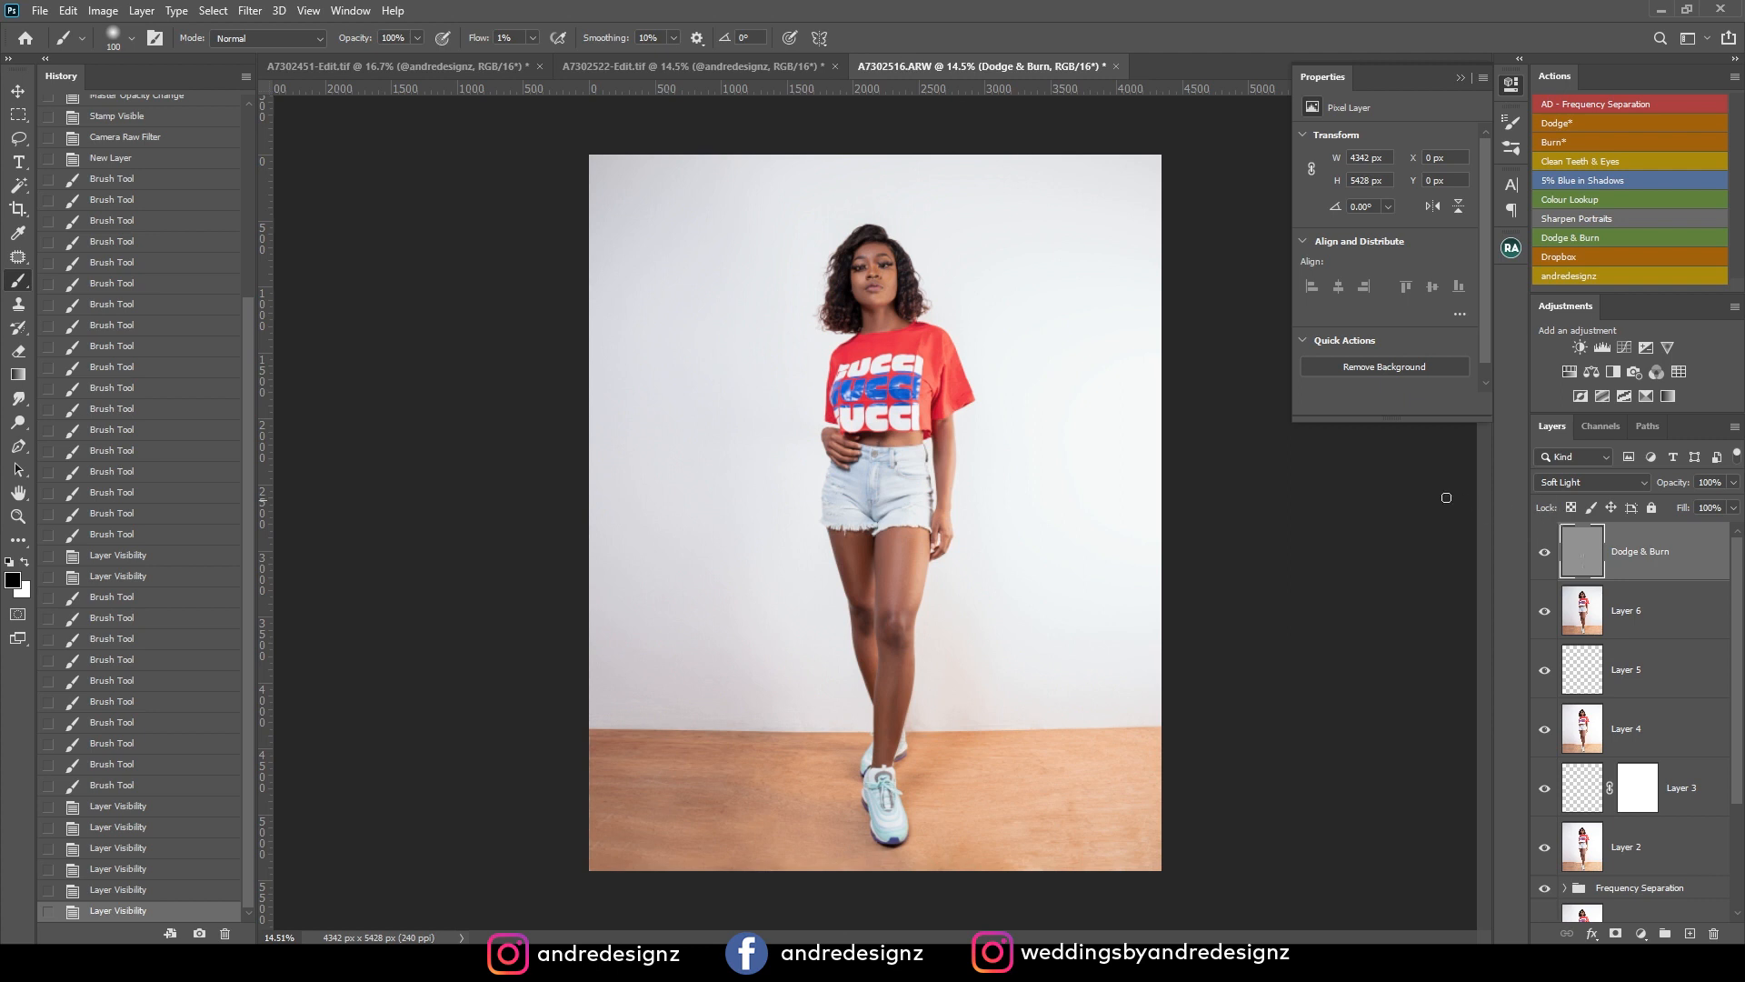
Run the 5% Blue in Shadows action to add its Color Balance layer, and save the image.
click(1584, 180)
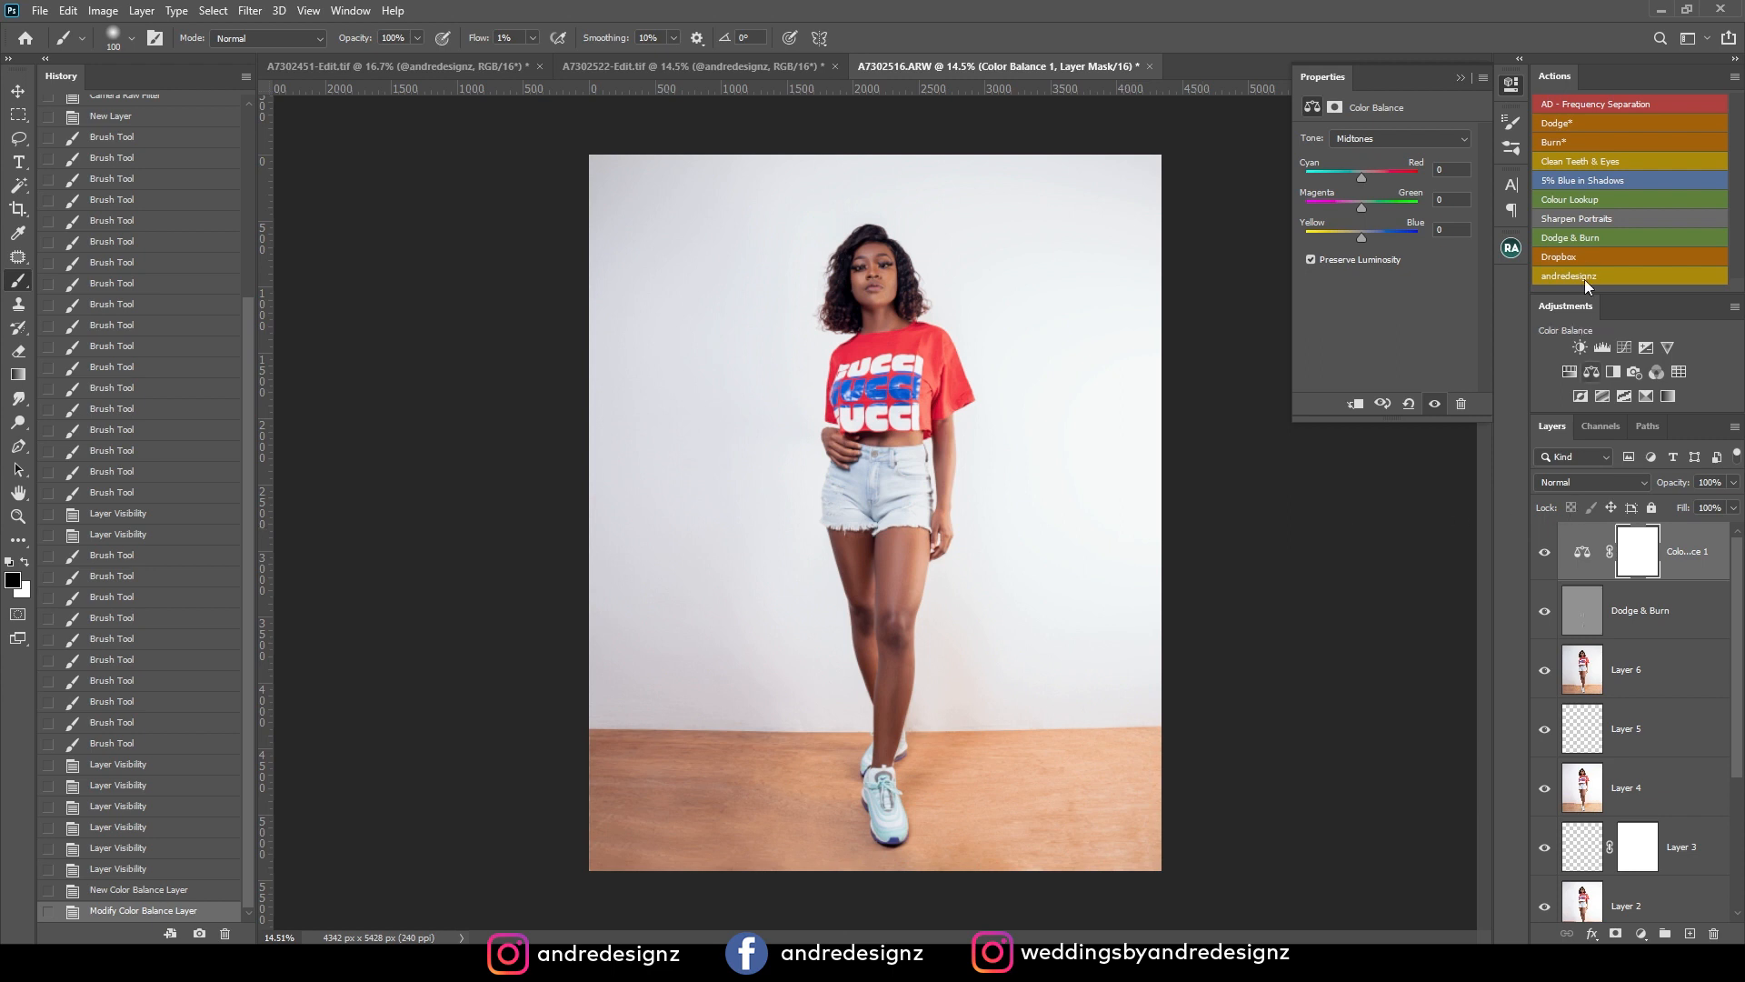
click(40, 10)
click(68, 210)
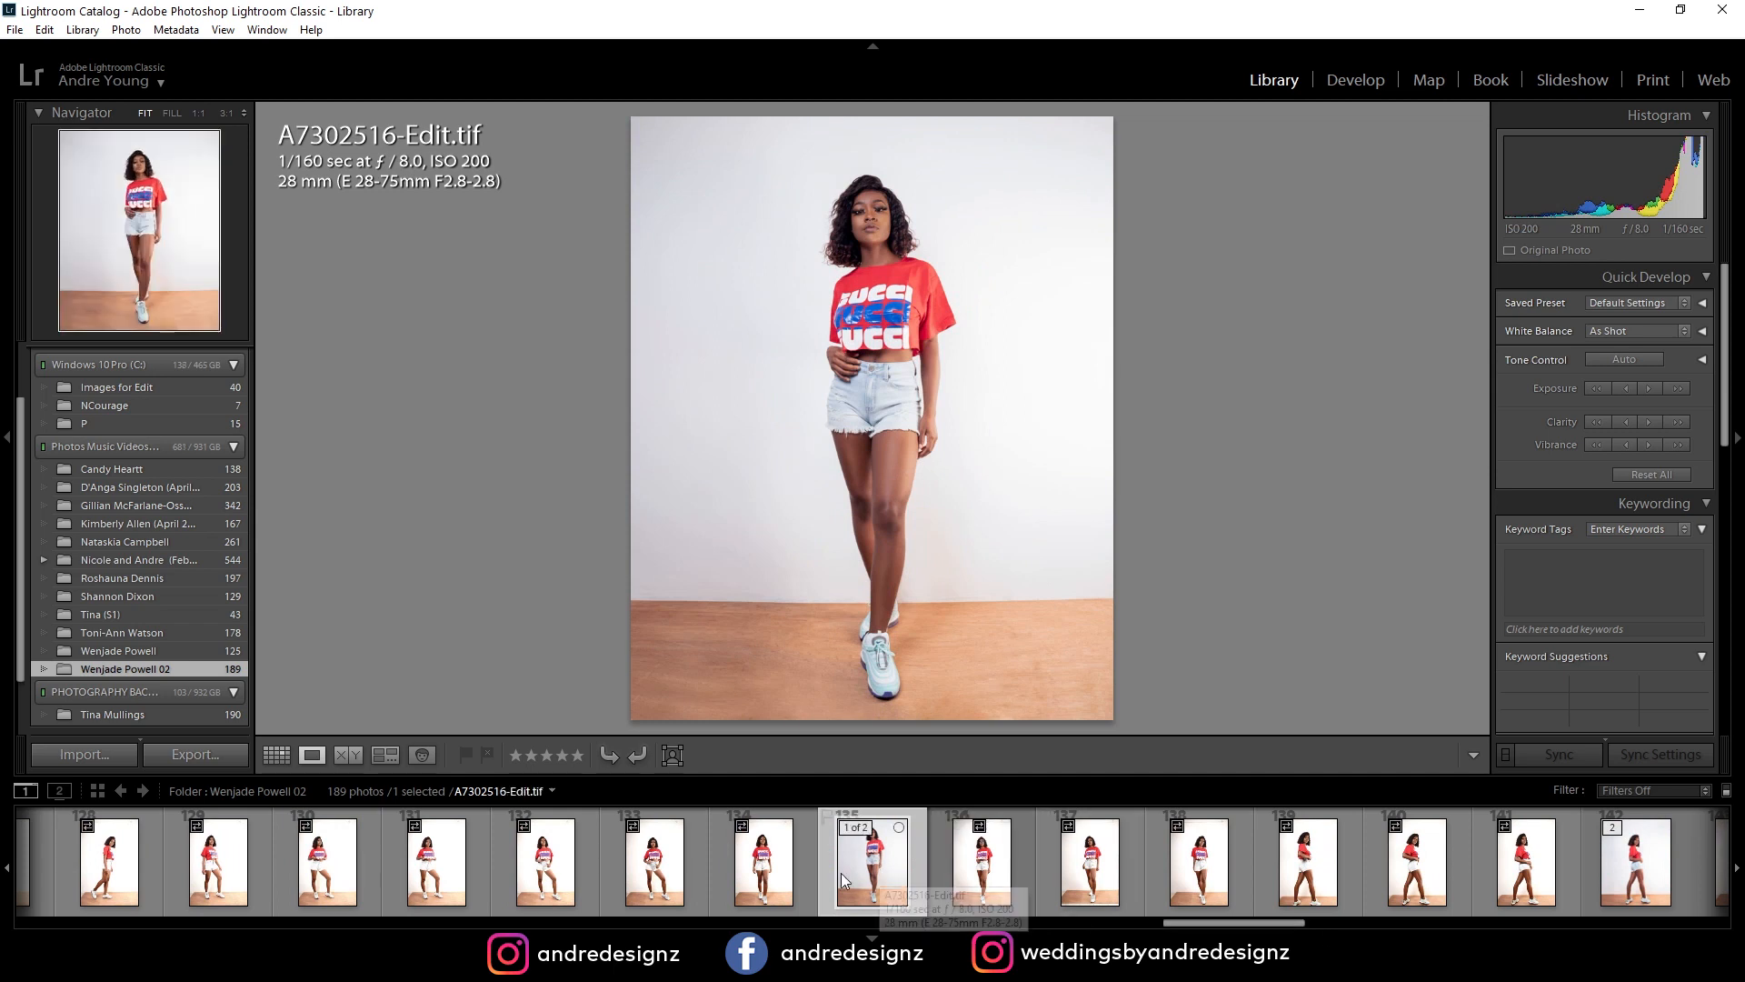
Compare A7302516-Edit.tif with the original A7302516.ARW in Lightroom Classic and switch back to Photoshop.
click(984, 868)
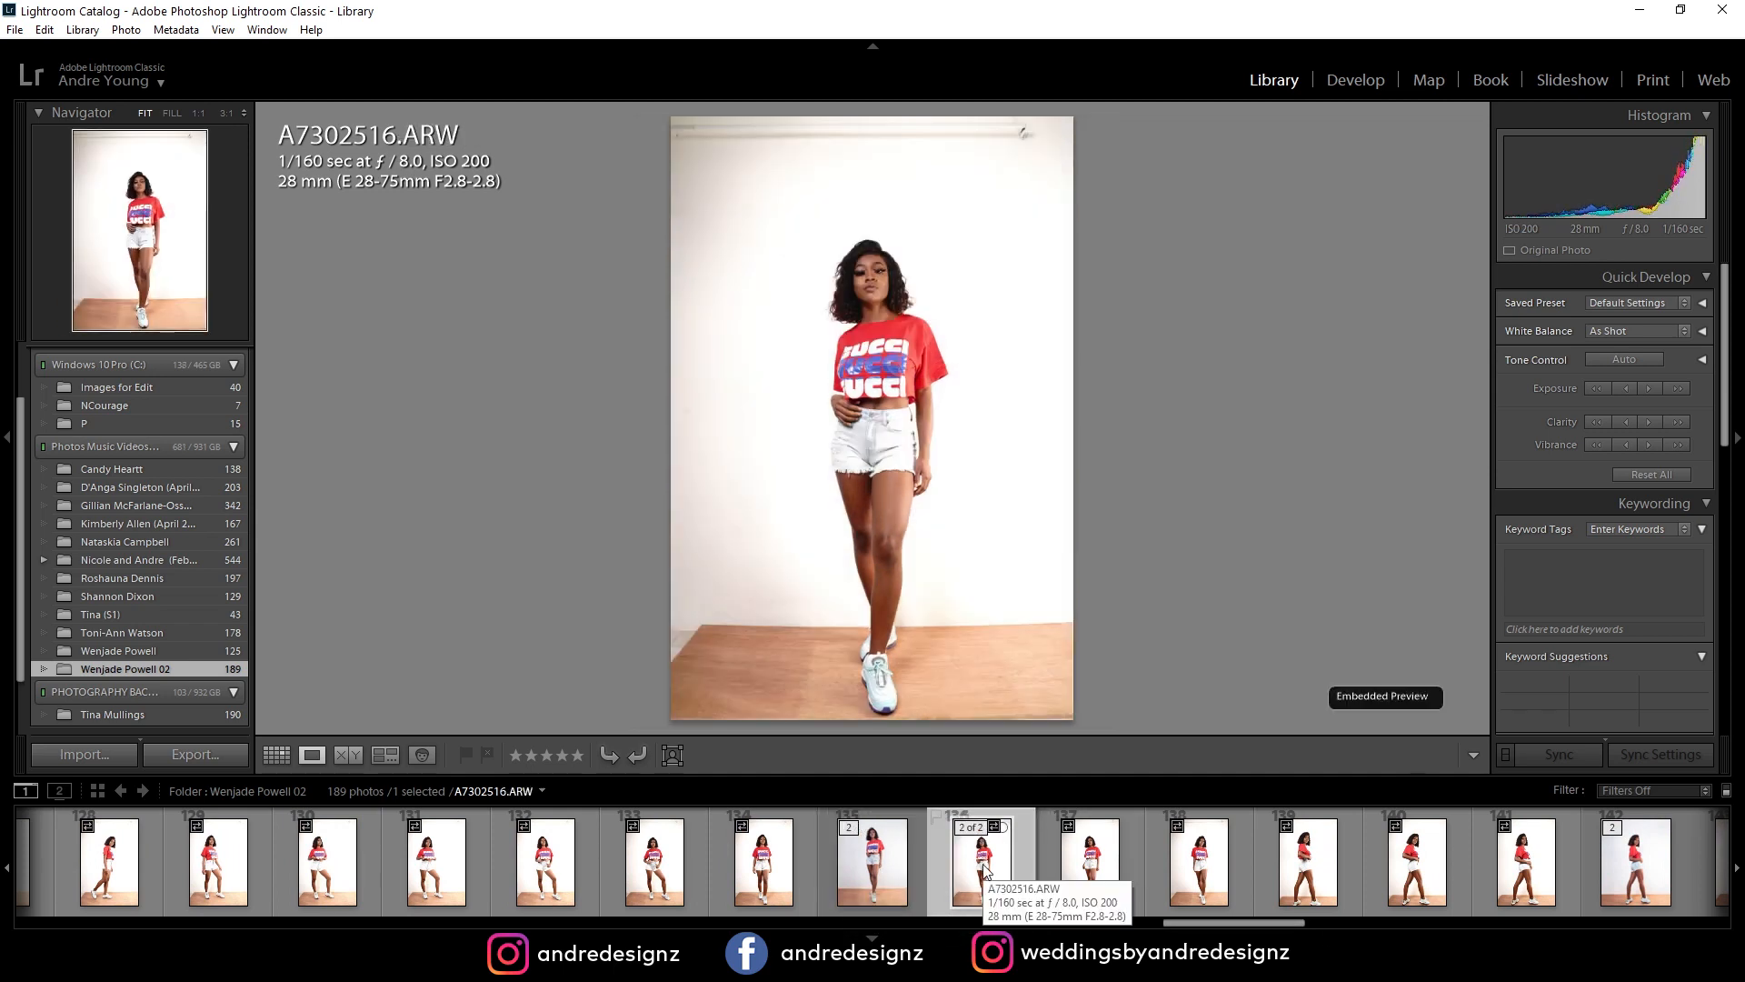
click(900, 877)
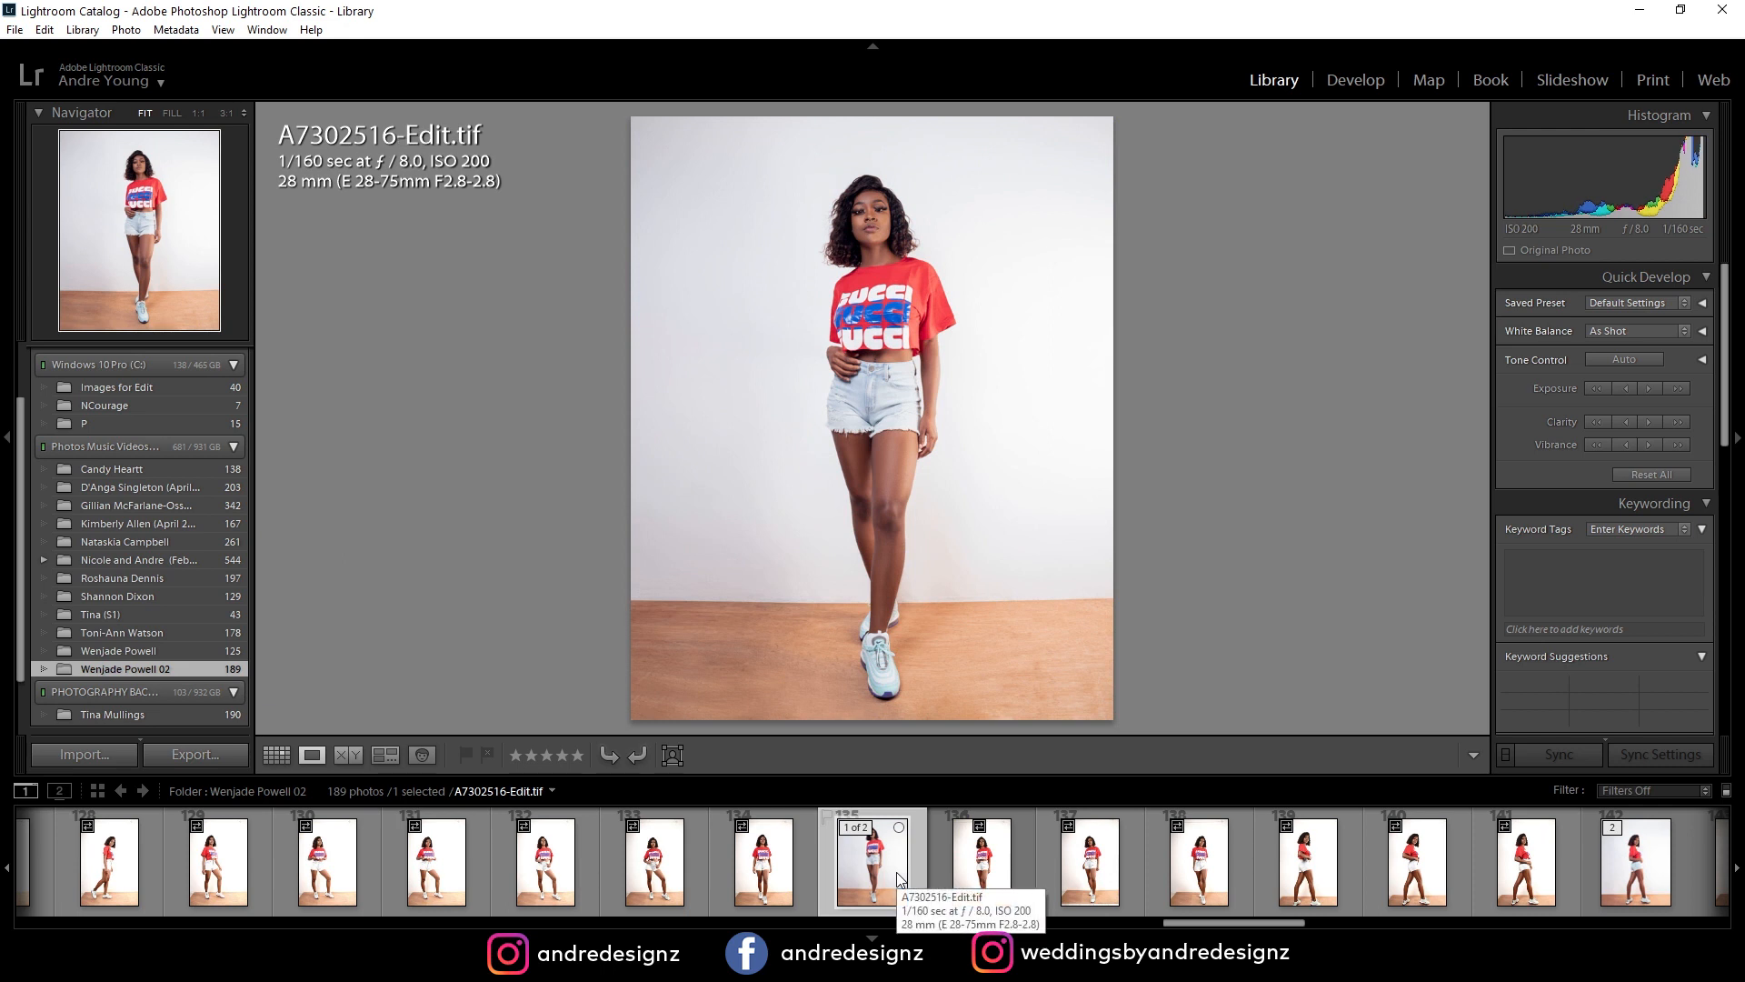
click(927, 880)
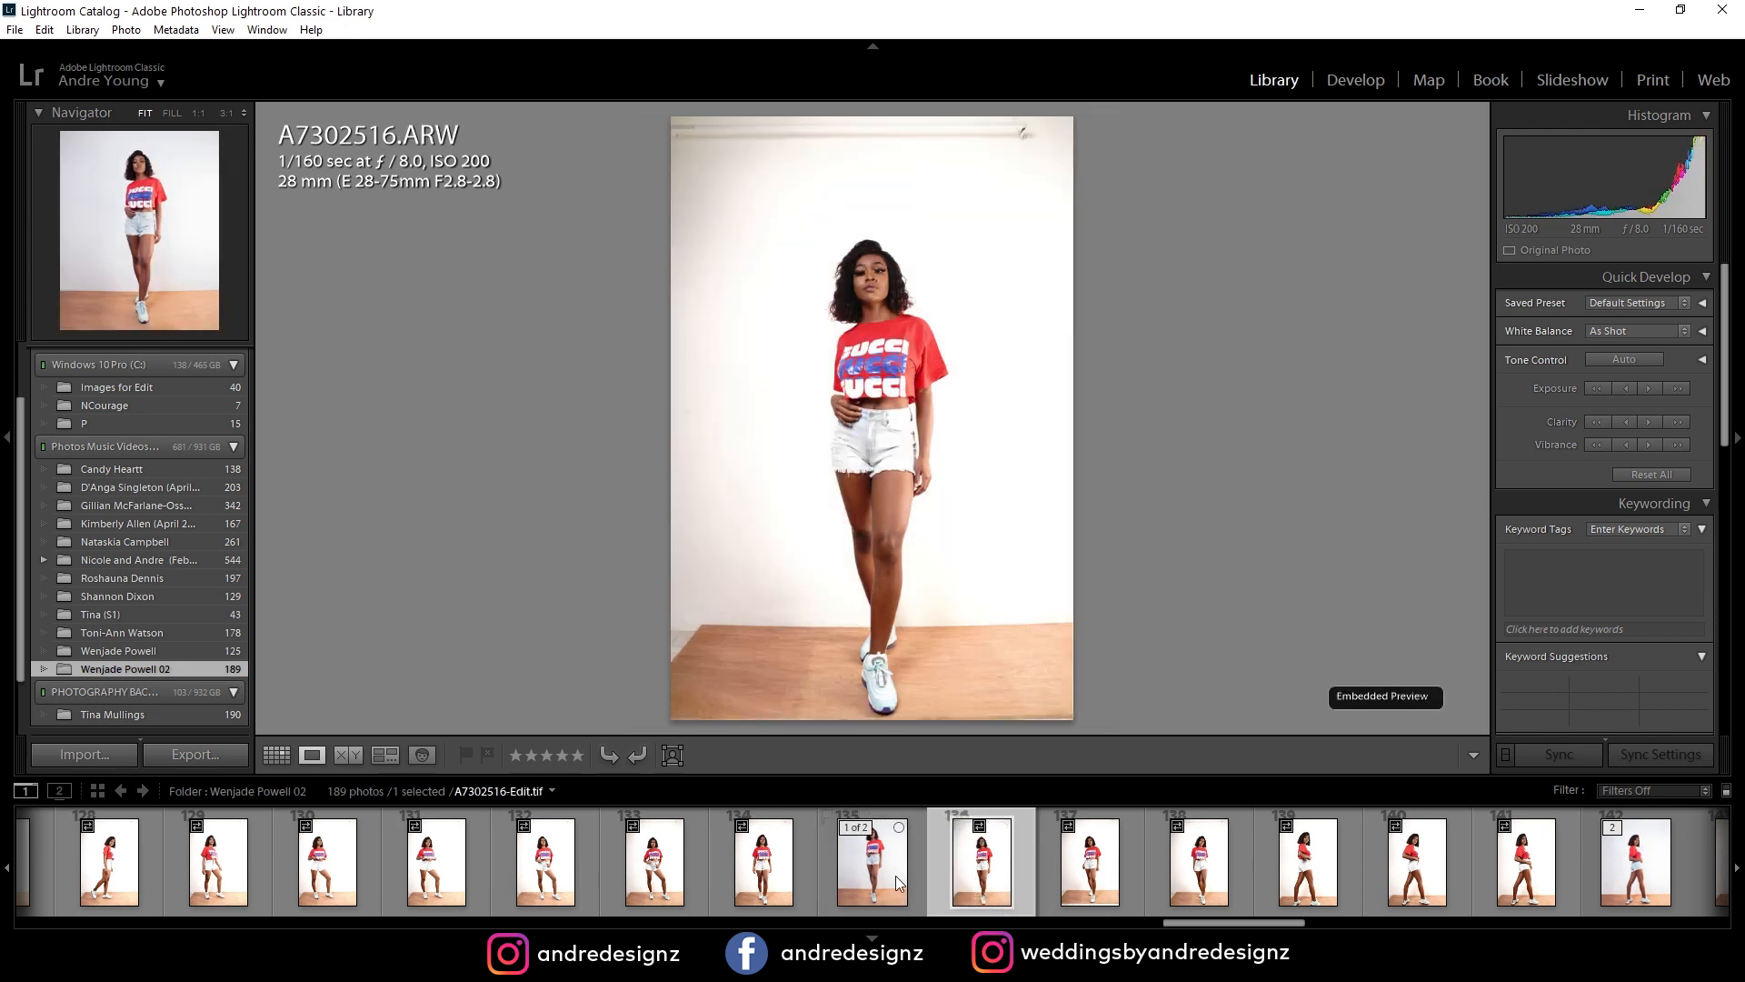
click(898, 880)
key(alt+Tab)
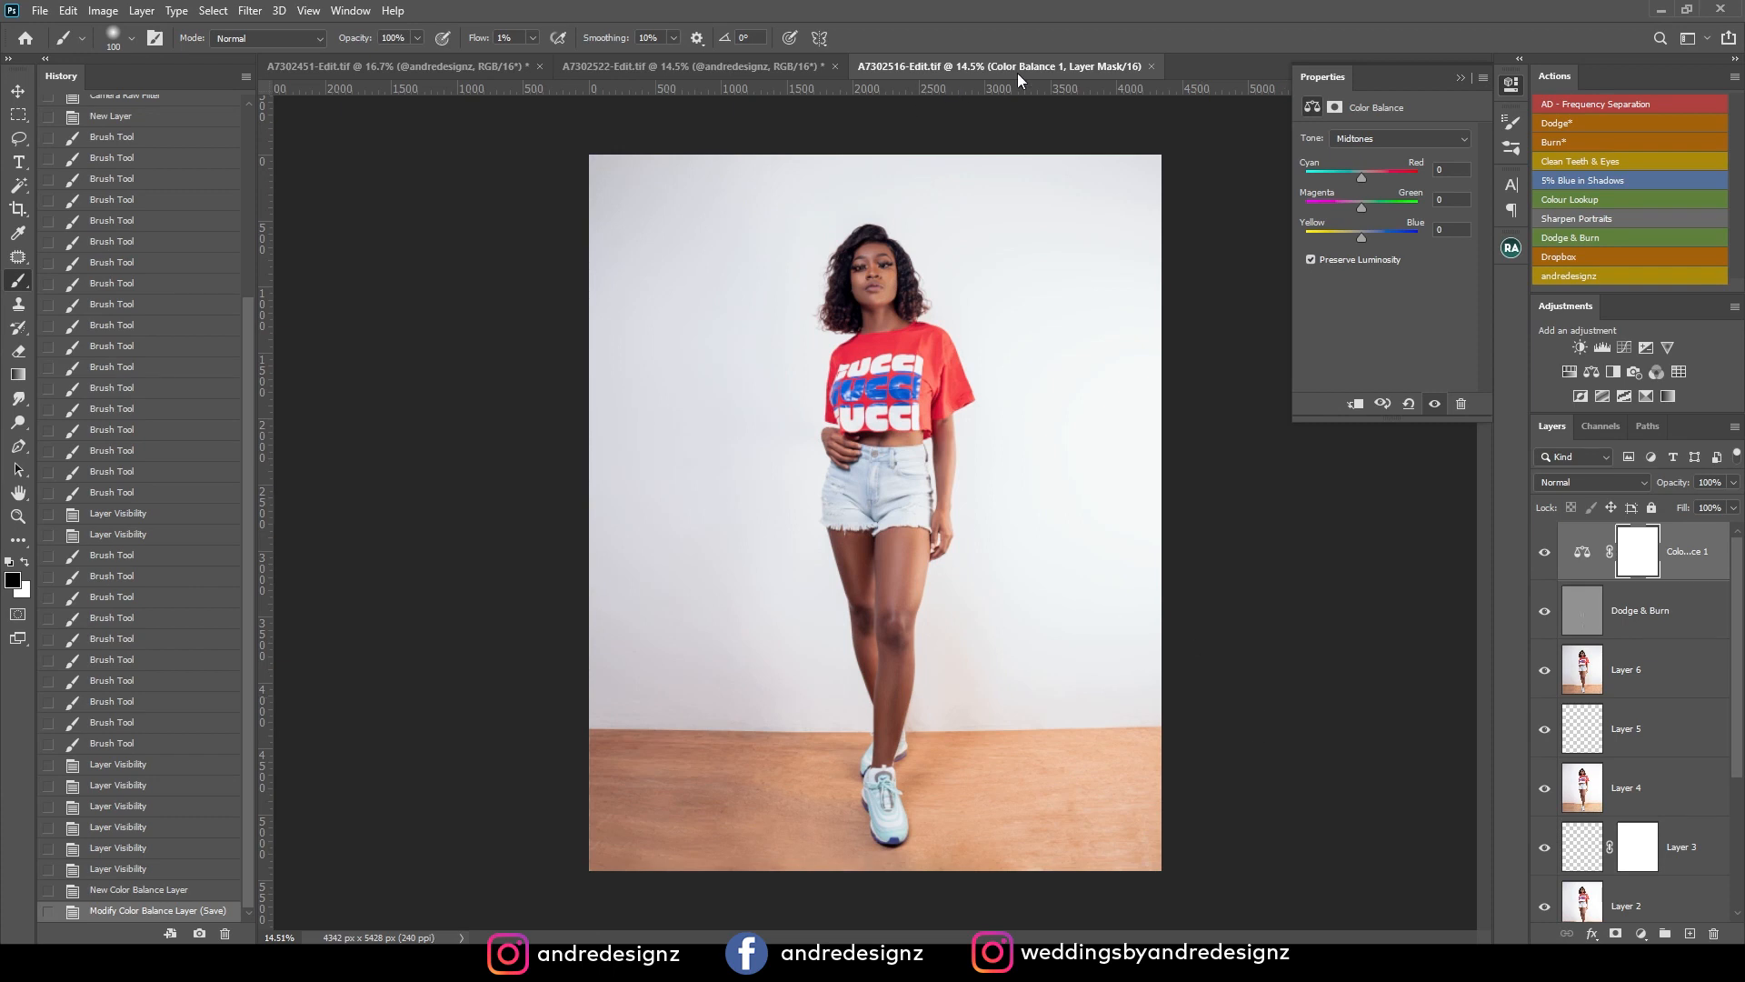
Run the andredesignz action to add the text watermark and move it onto the backdrop beside the model's hip.
click(1592, 275)
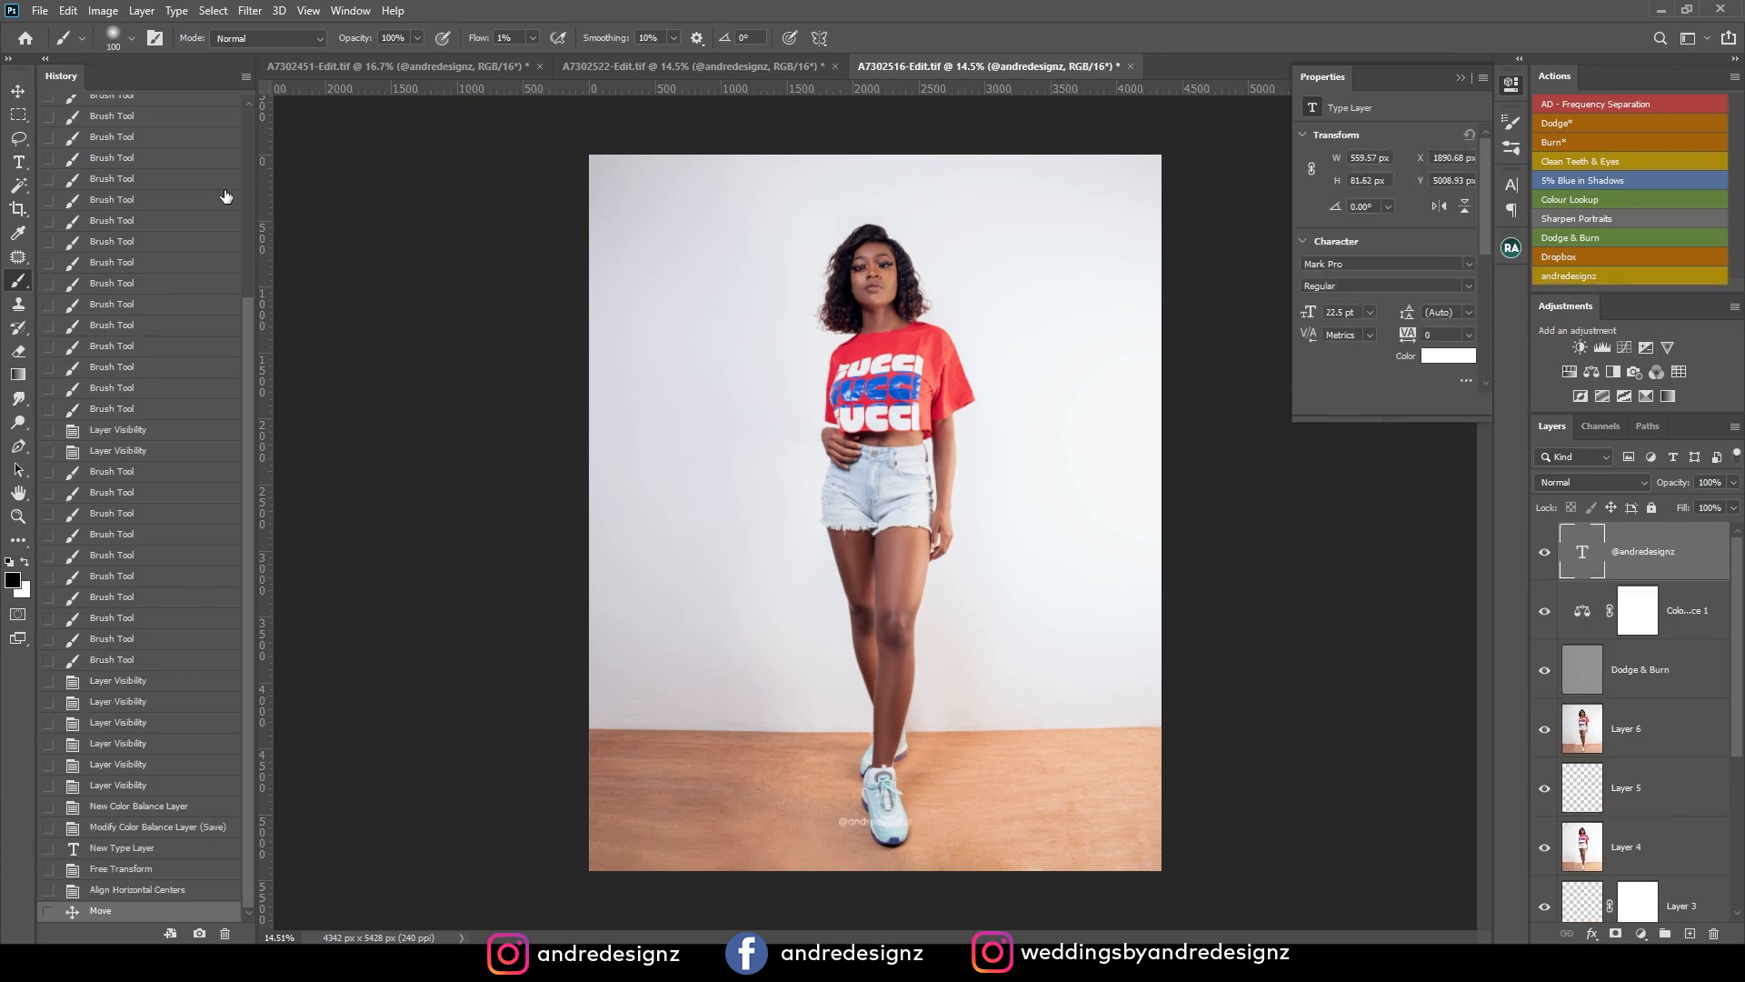
click(18, 92)
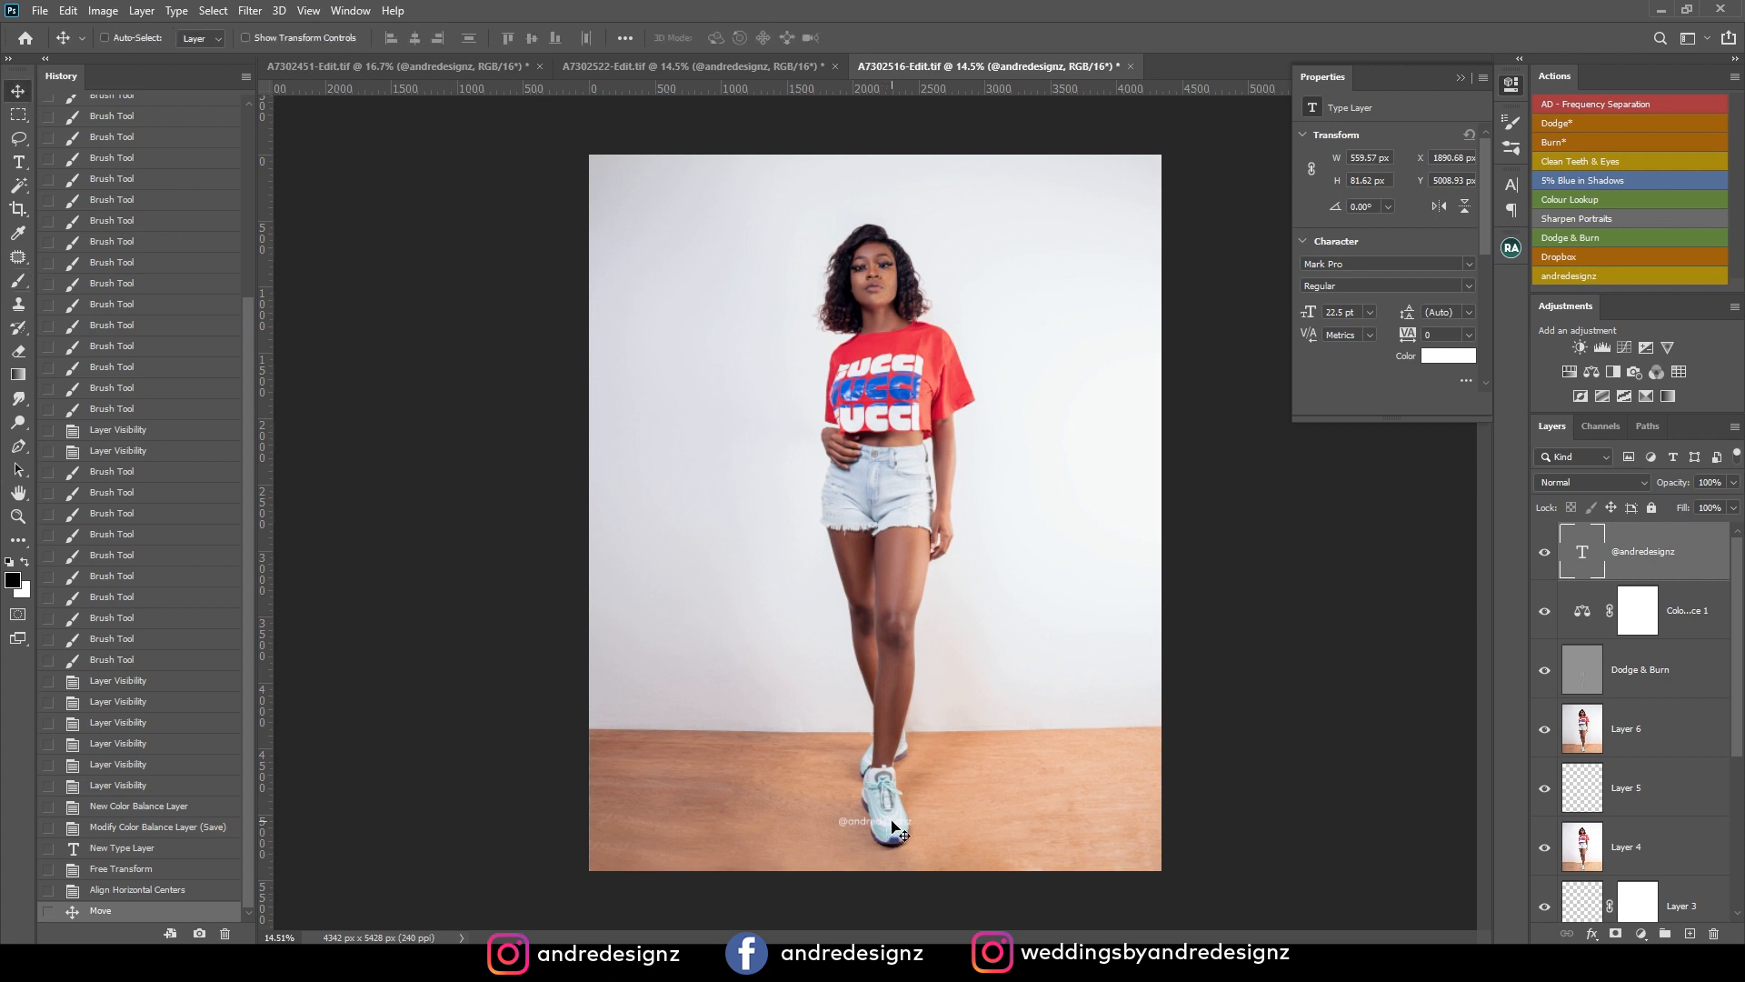
drag(891, 827, 718, 480)
Set the watermark text colour to black, 000000.
click(1448, 356)
text(000000)
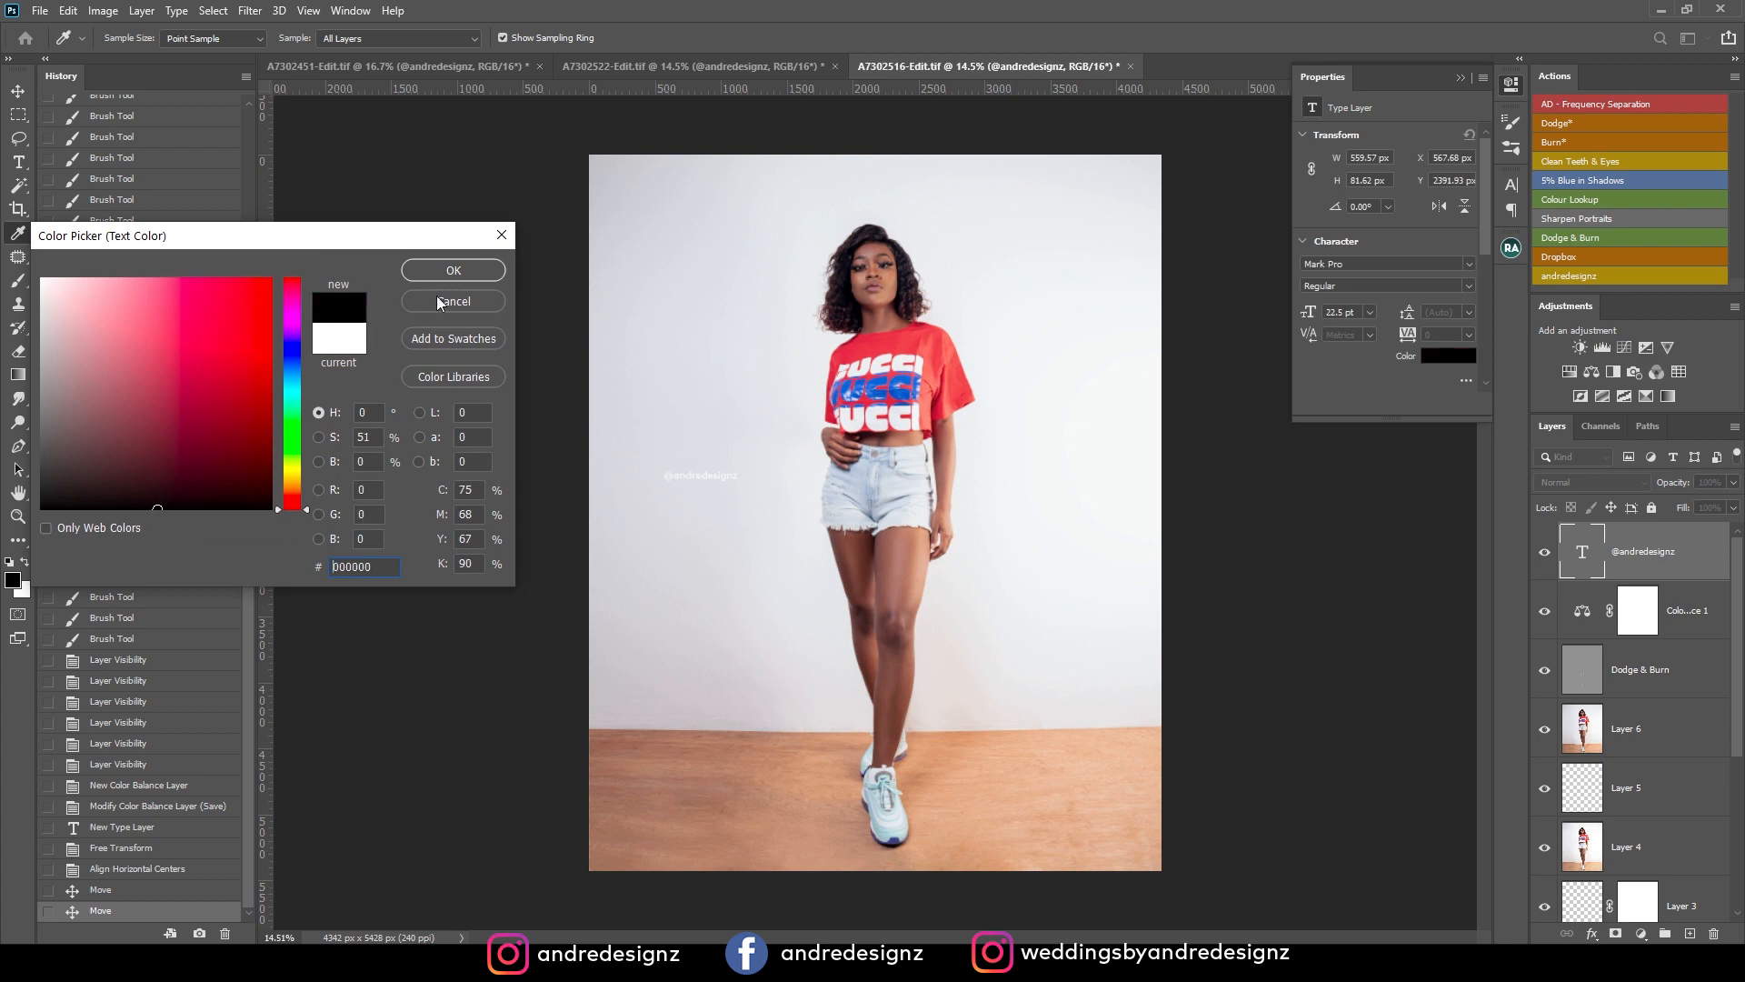
click(452, 270)
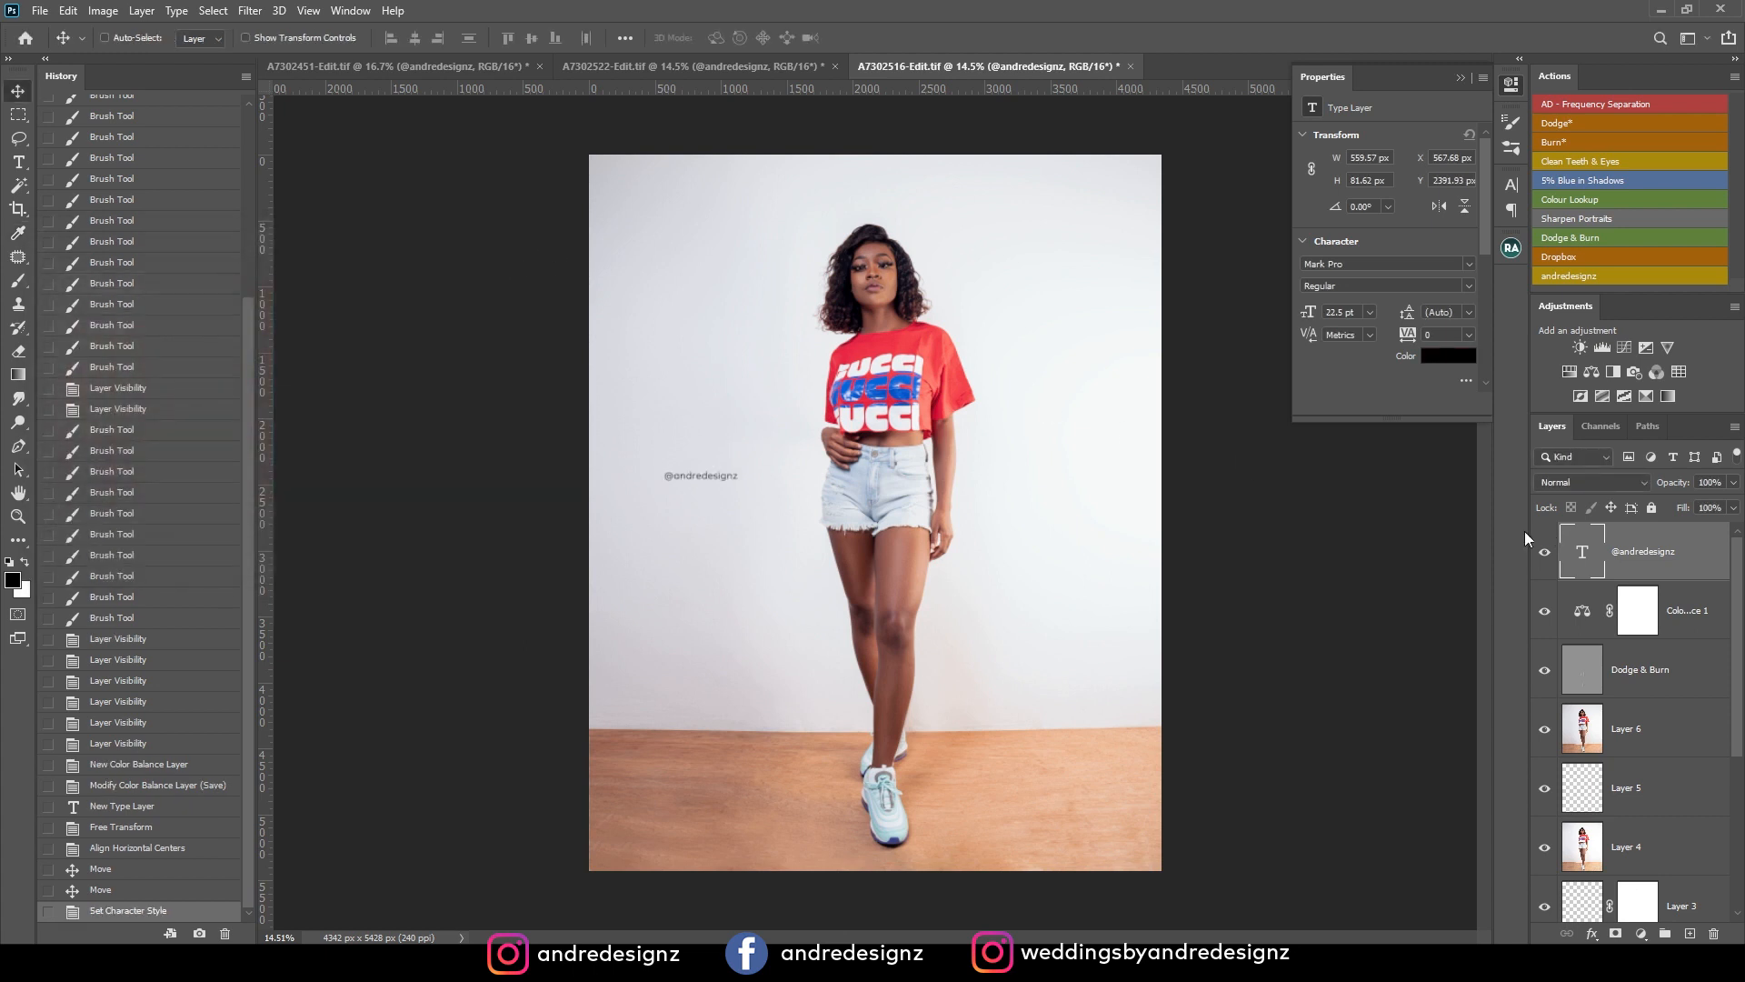